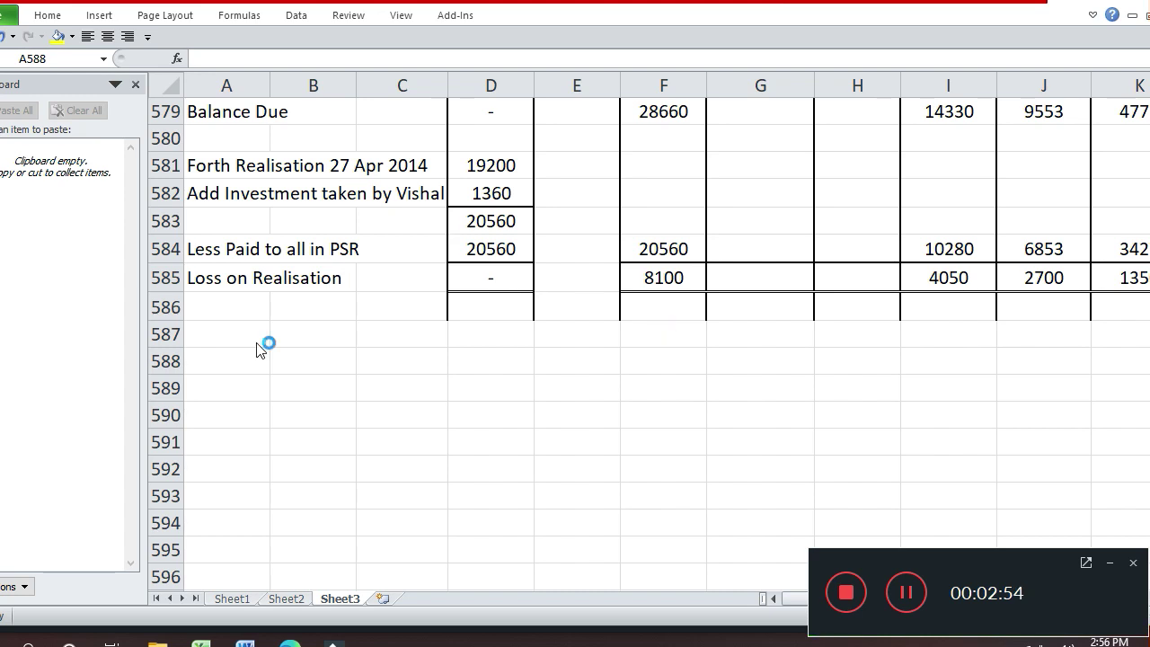
Copy the title and column-heading block of the existing Statement showing Excess Capital, cells A520:H523
key(Up)
key(Up)
key(Up)
key(Up)
key(Up)
key(Up)
key(Up)
key(Up)
key(Up)
key(Up)
key(Up)
key(Up)
key(Up)
key(Up)
key(Up)
key(Up)
key(Up)
key(Up)
key(Up)
key(Up)
key(Up)
key(Up)
key(Up)
key(Up)
key(Up)
key(Up)
key(Up)
key(Up)
key(Up)
key(Up)
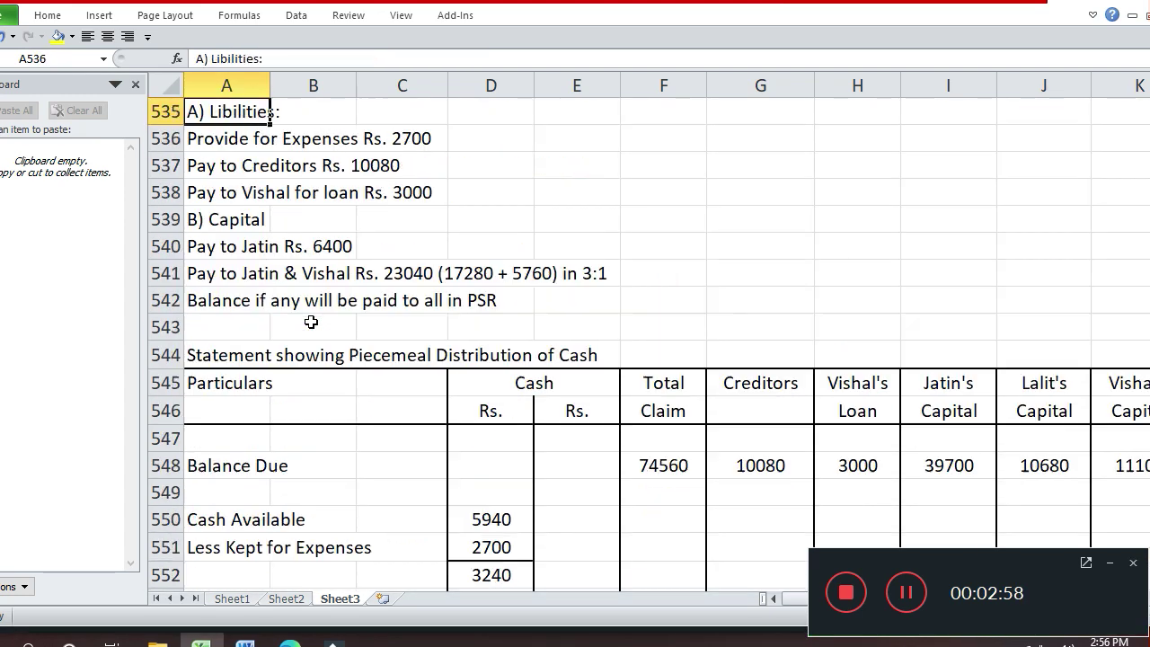
key(Up)
key(Up)
key(Up)
key(Up)
key(Up)
key(Up)
key(Up)
key(Up)
key(Up)
key(Up)
key(Up)
key(Up)
key(Up)
key(Down)
key(Down)
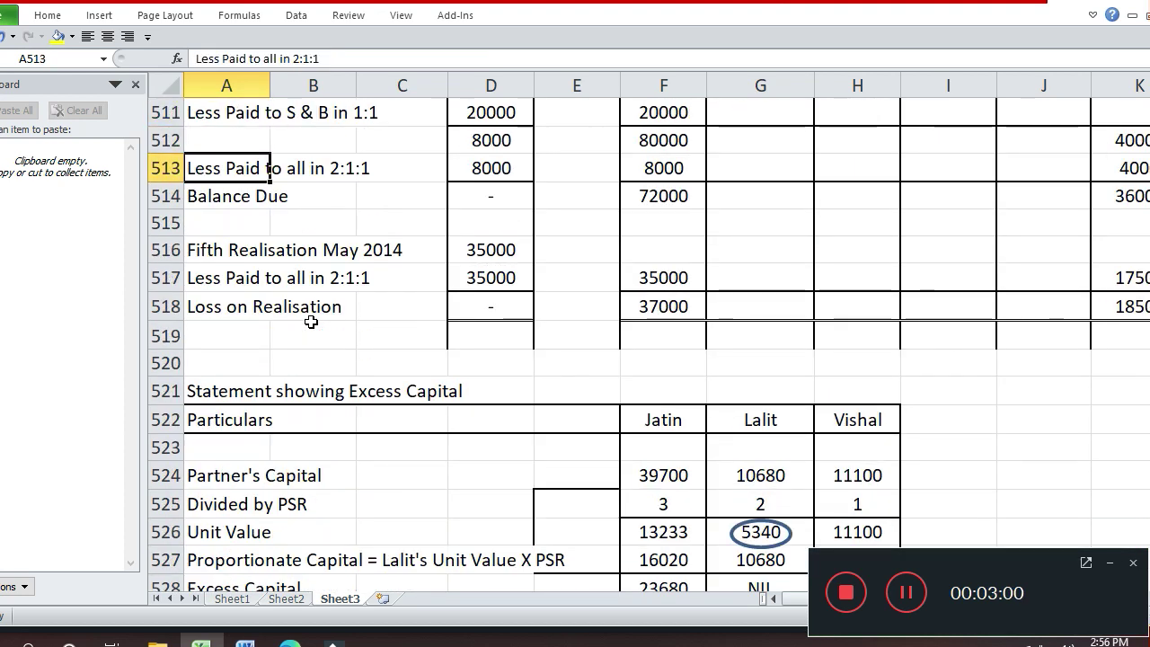
key(Down)
key(Down)
key(Down)
key(Down)
key(Down)
key(Down)
key(Down)
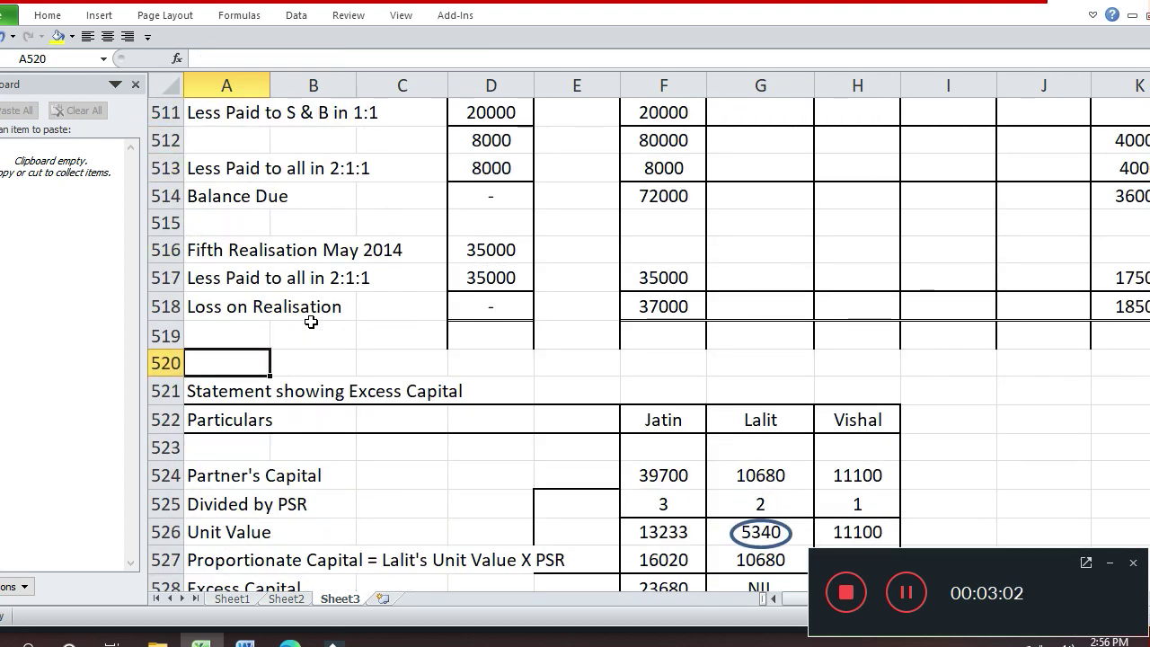
key(shift+Down)
key(shift+Down)
key(shift+Down)
key(shift+Right)
key(shift+Right)
key(shift+Right)
key(shift+Right)
key(shift+Right)
key(shift+Right)
key(shift+Right)
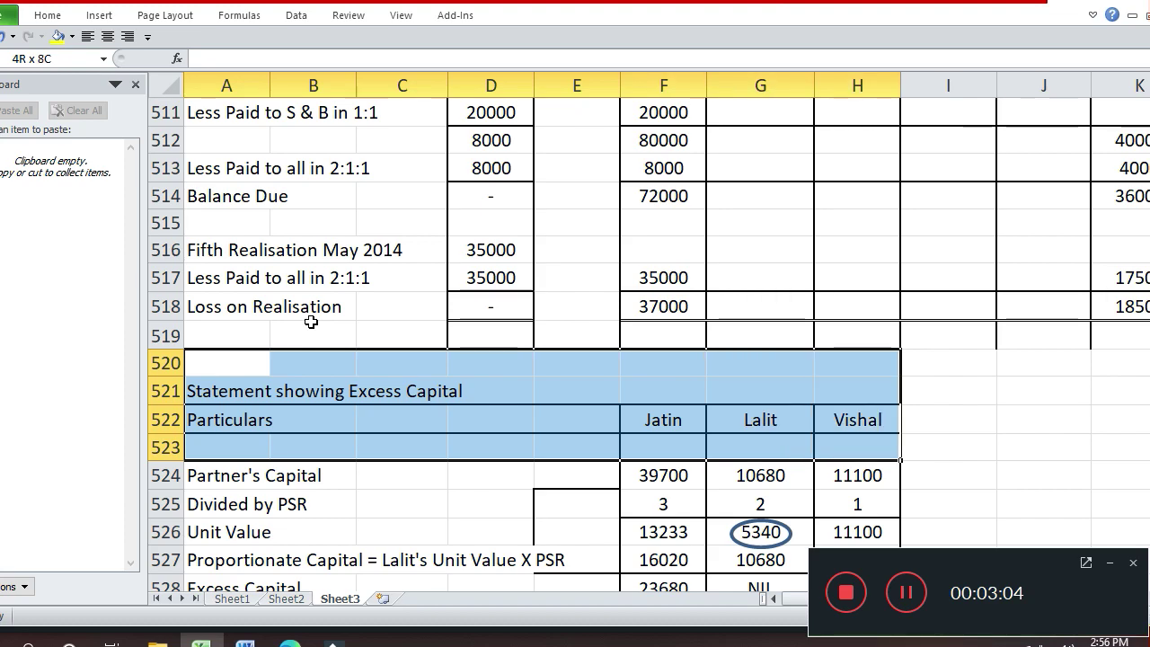
key(ctrl+c)
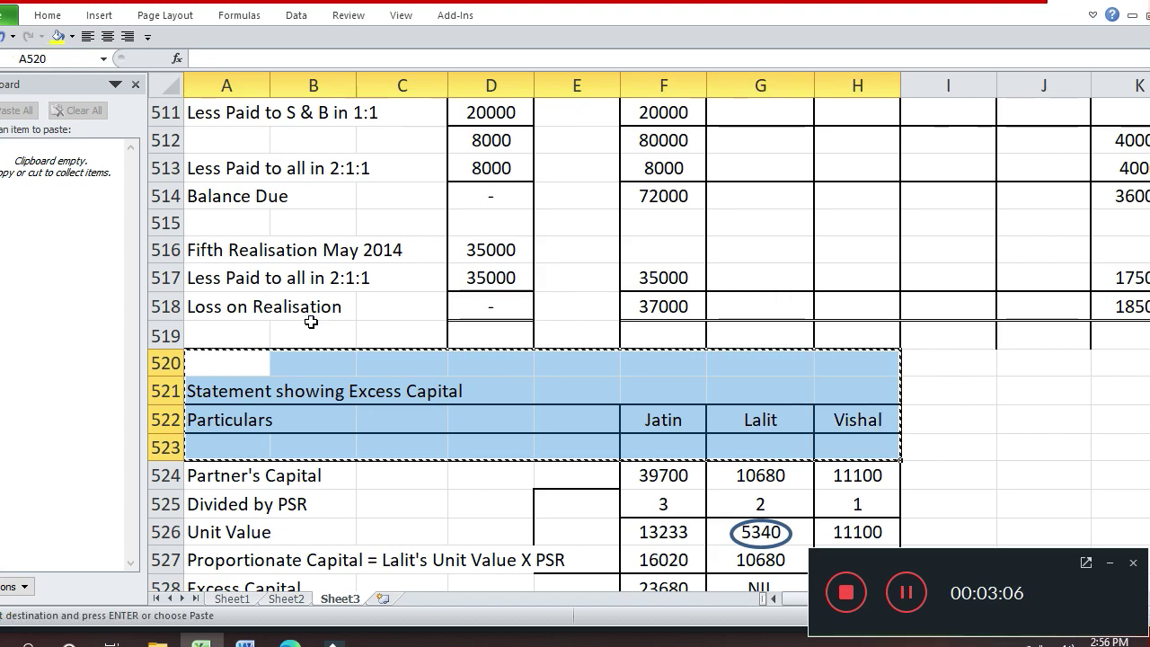
Paste the copied statement heading block below the Loss on Realisation row, starting at cell A587
key(Down)
key(Down)
key(Down)
key(Down)
key(Down)
key(Down)
key(Down)
key(Down)
key(Down)
key(Down)
key(Down)
key(Down)
key(Down)
key(Down)
key(Down)
key(Down)
key(Down)
key(Down)
key(Down)
key(Down)
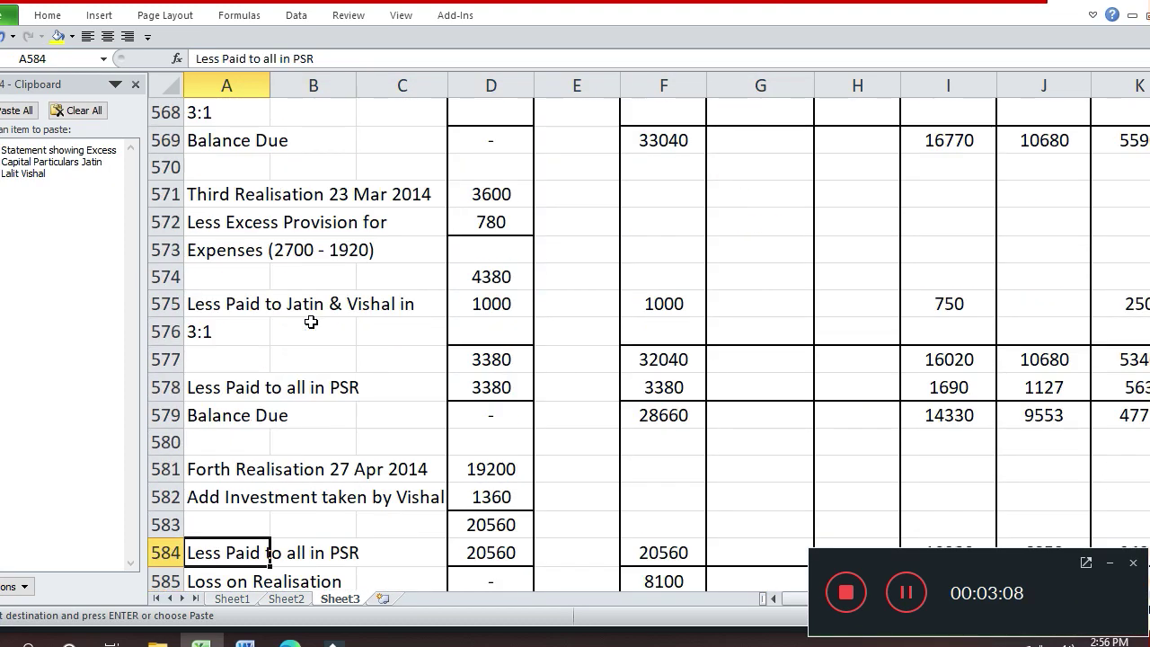
key(Down)
key(Down)
key(Down)
key(Down)
key(Down)
key(Down)
key(Down)
key(Down)
key(Down)
key(Down)
key(Down)
key(Down)
key(Down)
key(Down)
key(Down)
key(Up)
key(Up)
key(Up)
key(Up)
key(Up)
key(Up)
key(Up)
key(Up)
key(Up)
key(Up)
key(Up)
key(Up)
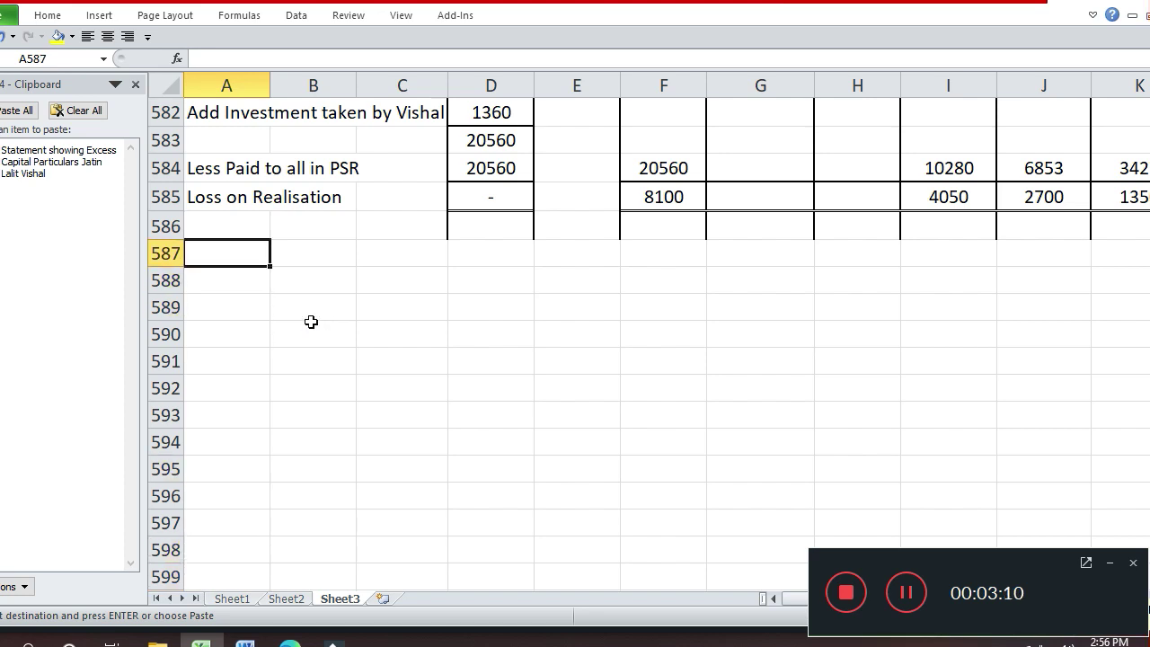
key(Return)
Rename the three partner column headings in F589:H589 of the pasted statement to A, B and C
key(Down)
key(Down)
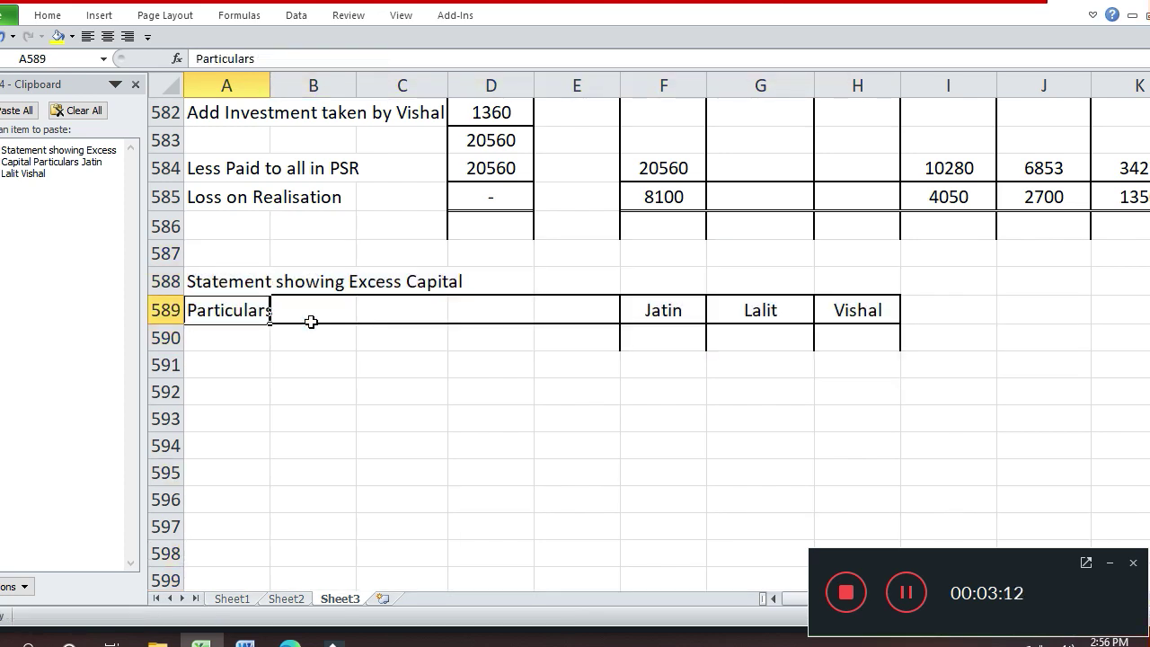
key(Right)
key(Right)
key(Right)
key(Right)
key(Right)
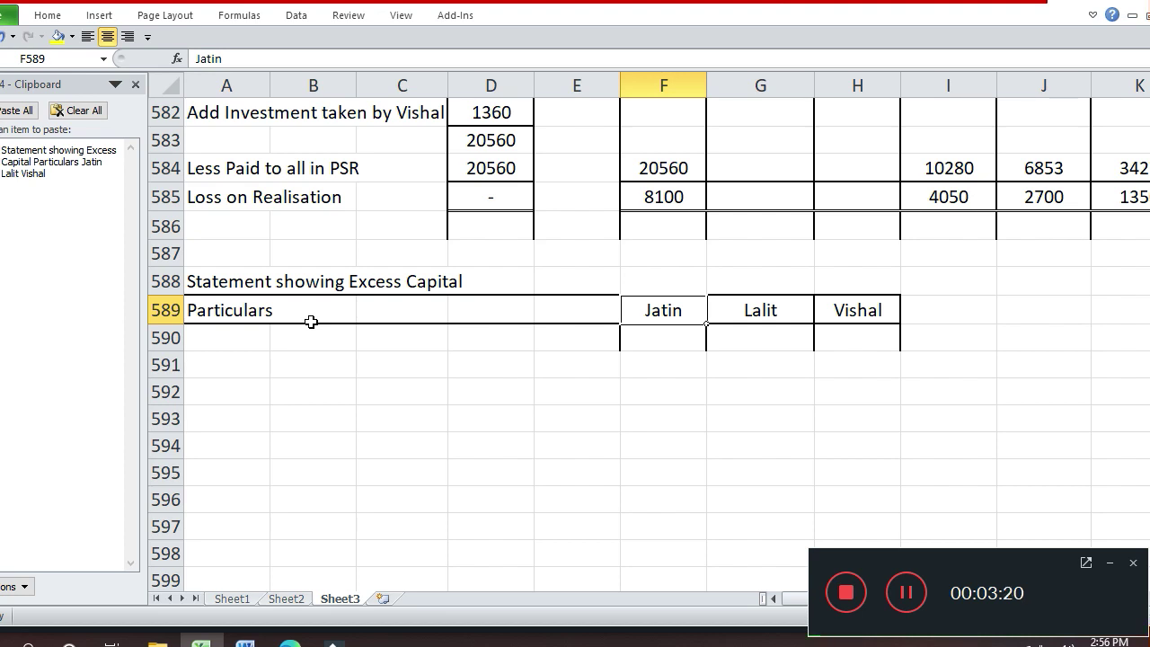
text(A)
key(Return)
key(Up)
key(Right)
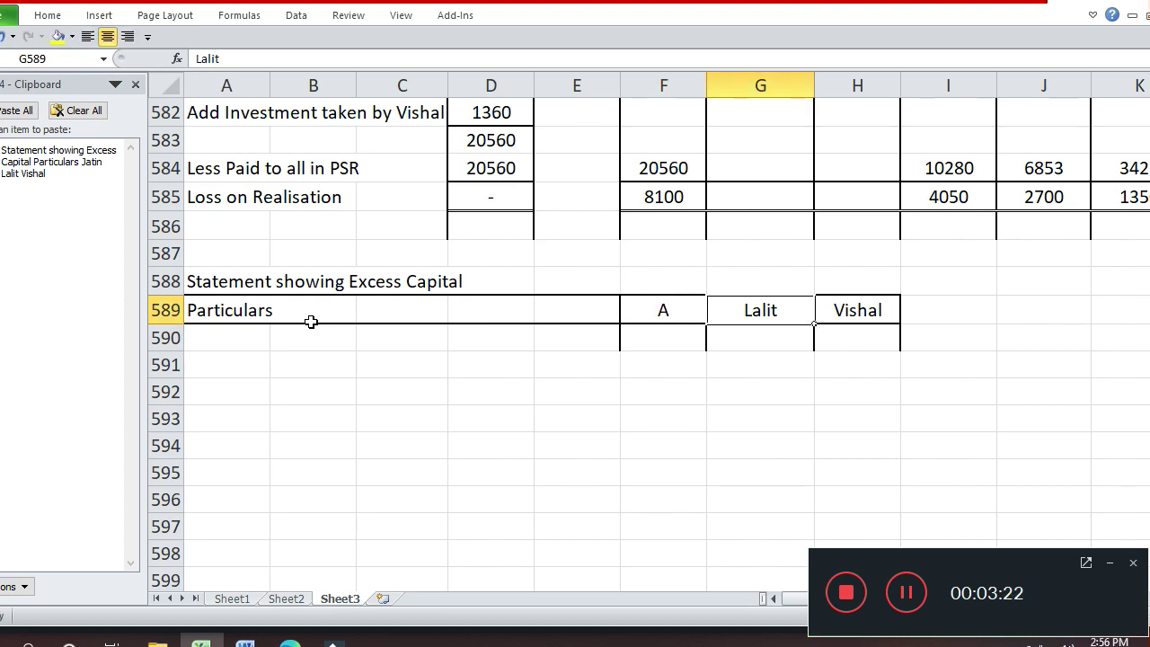
text(B)
key(Return)
key(Up)
key(Right)
text(C)
key(Return)
key(Up)
Apply an outline border around the new statement area, cells A589:H611
key(Left)
key(Left)
key(Left)
key(Left)
key(Left)
key(Left)
key(shift+Right)
key(shift+Right)
key(shift+Right)
key(shift+Right)
key(shift+Right)
key(shift+Right)
key(shift+Right)
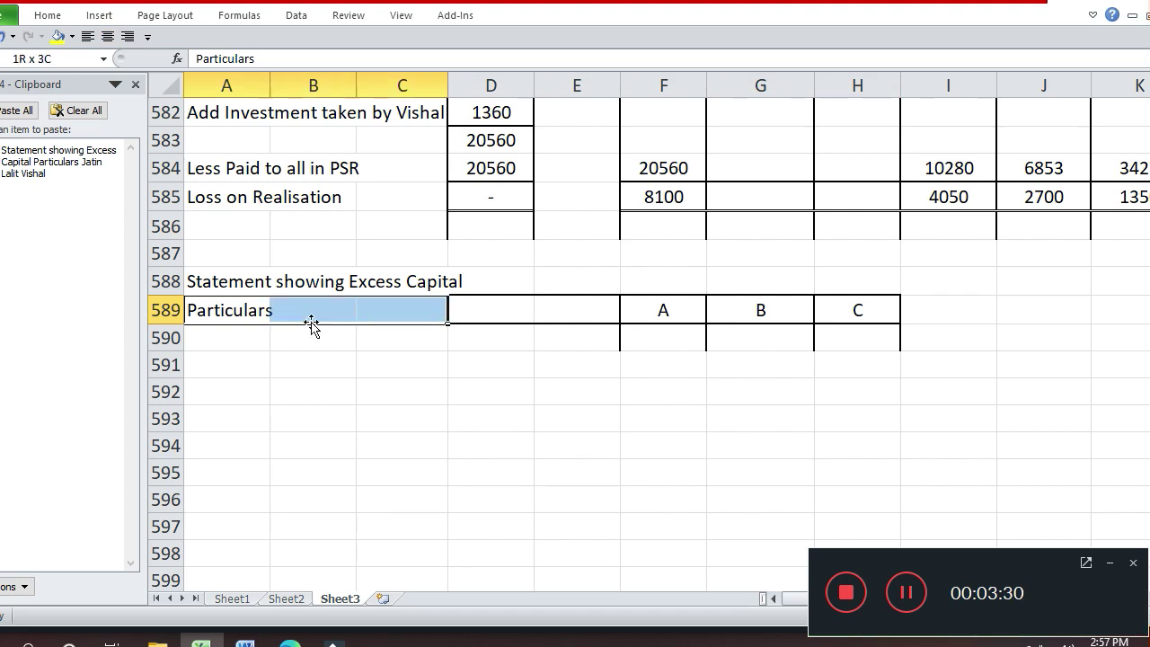
key(shift+Down)
key(shift+Down)
key(shift+Down)
key(shift+Down)
key(shift+Down)
key(shift+Down)
key(shift+Down)
key(shift+Down)
key(shift+Down)
key(shift+Down)
key(shift+Down)
key(shift+Down)
key(shift+Down)
key(shift+Down)
key(shift+Down)
key(shift+Down)
key(shift+Down)
key(shift+Down)
key(shift+Down)
key(shift+Down)
key(shift+Down)
key(shift+Down)
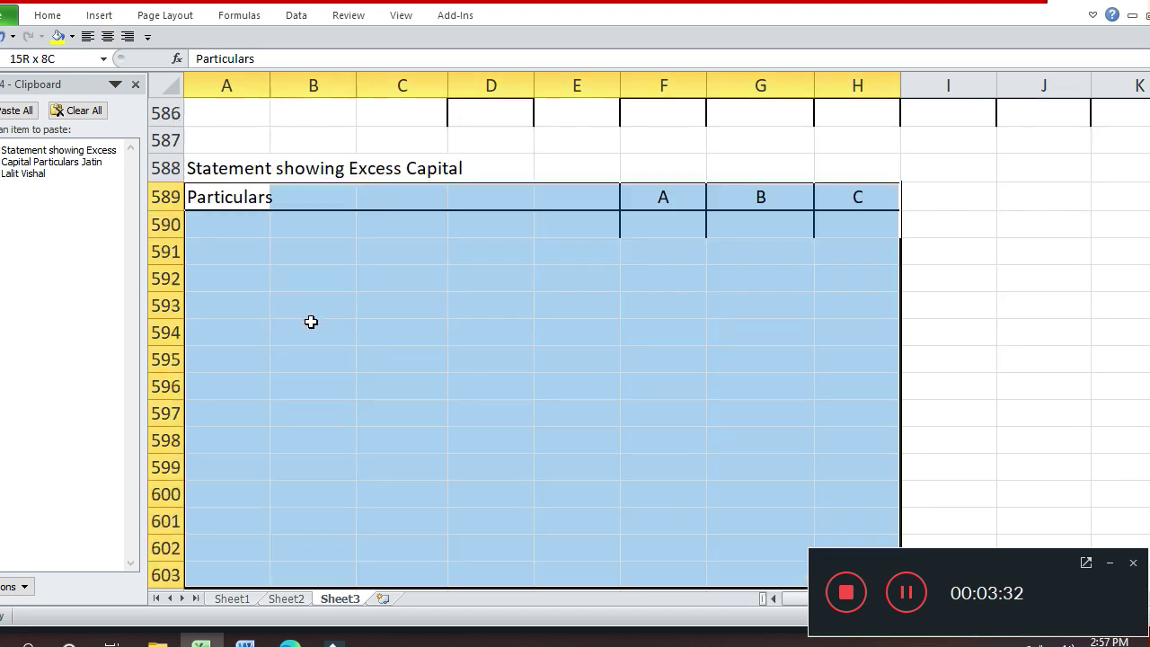
key(shift+Up)
key(shift+Up)
key(shift+Up)
key(shift+Up)
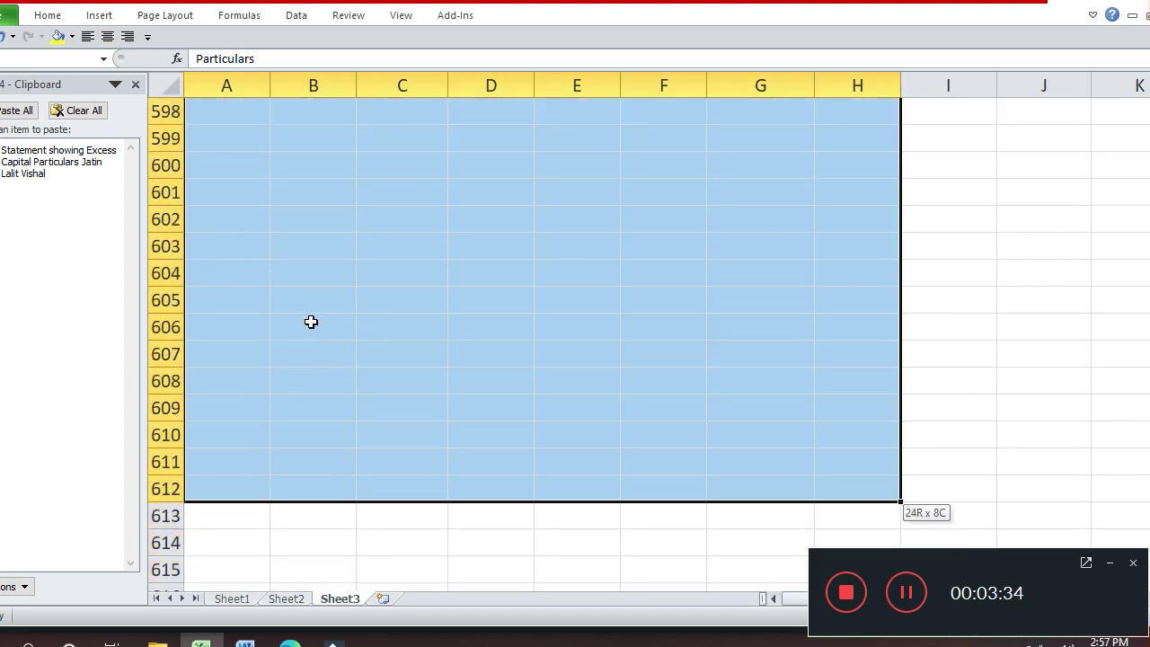
key(ctrl+c)
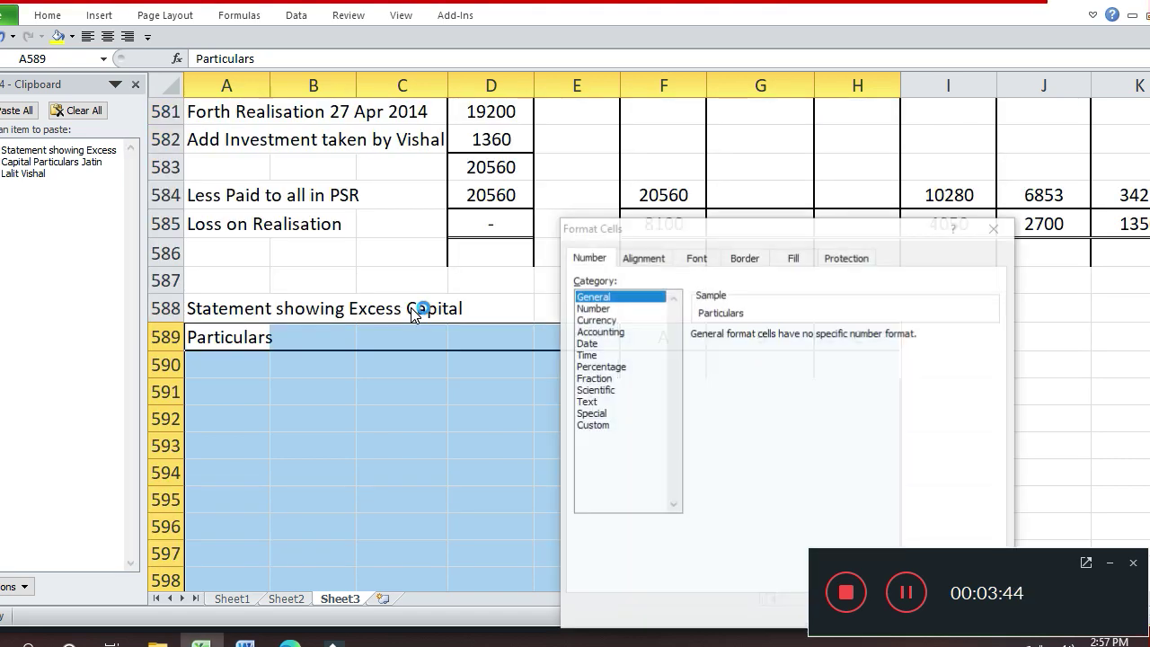
click(743, 259)
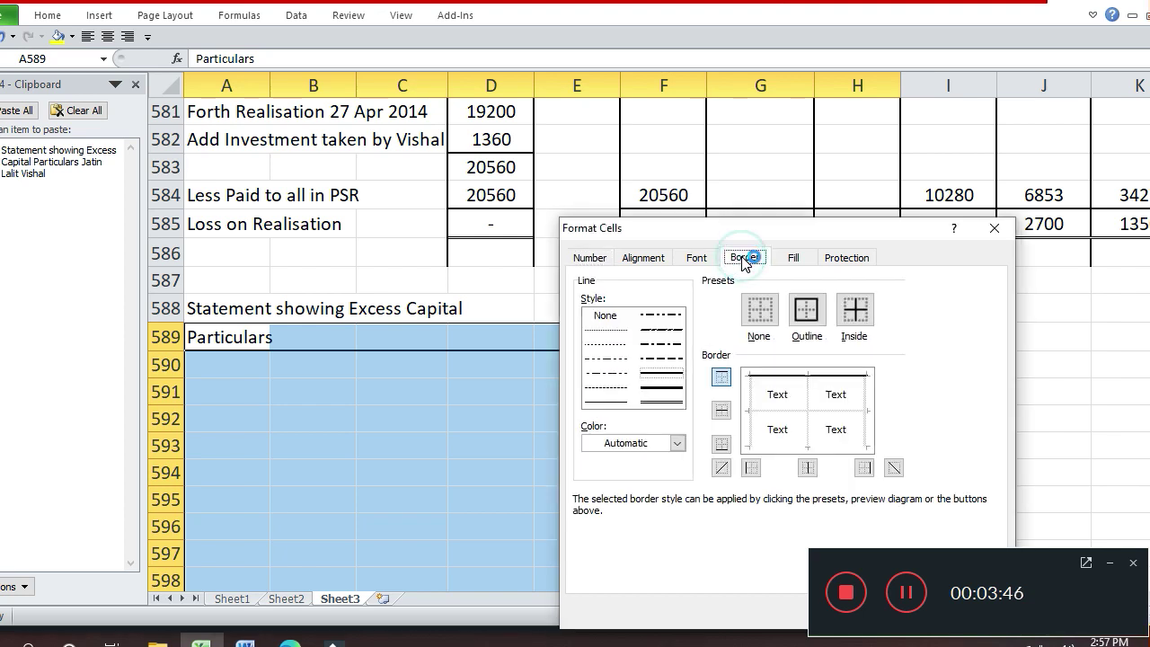
click(808, 308)
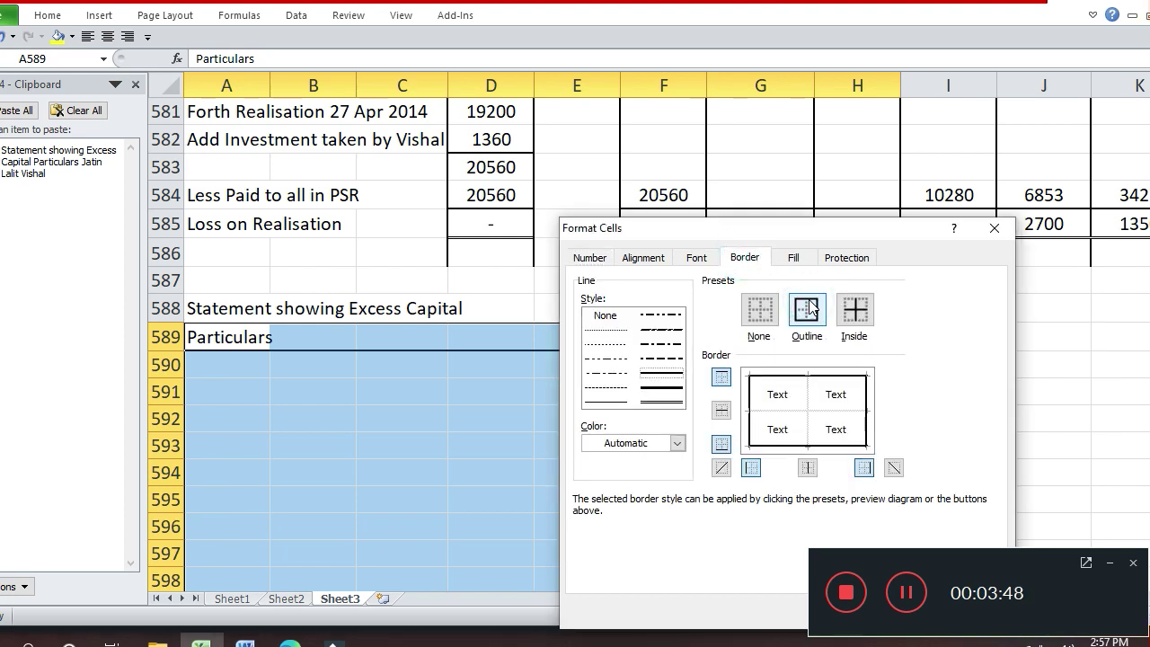
key(Return)
Add outline and inner vertical borders to the partner columns F589:H611 and center their contents
key(Right)
key(Right)
key(Right)
key(Right)
key(Right)
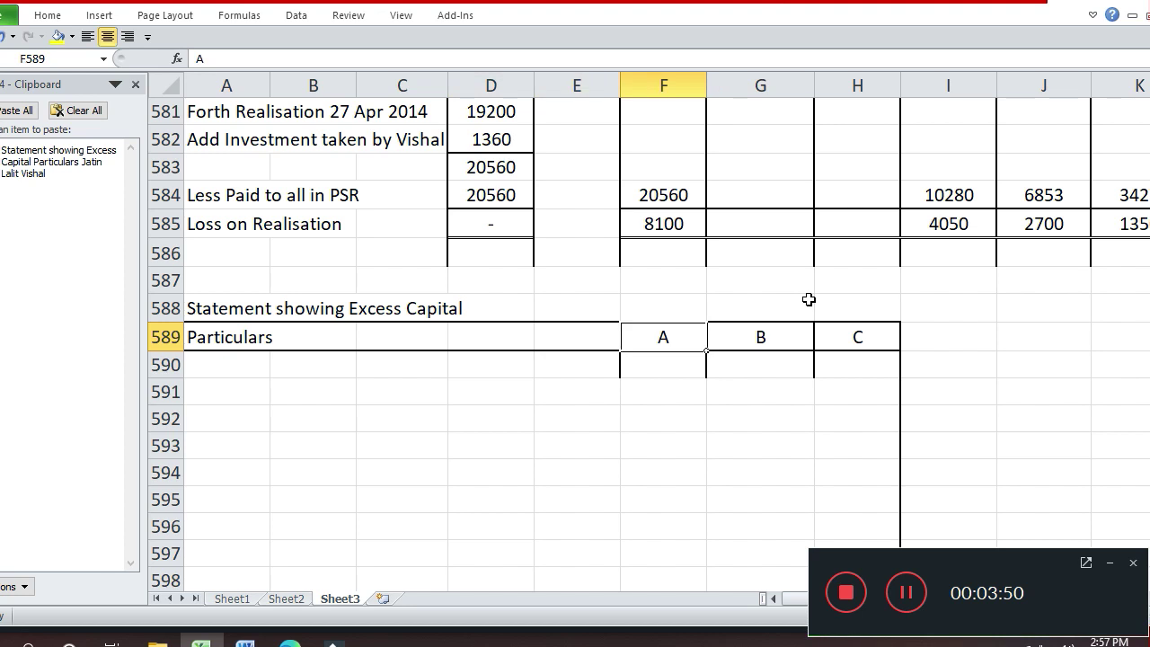
key(shift+Right)
key(shift+Right)
key(shift+Down)
key(shift+Down)
key(shift+Down)
key(shift+Down)
key(shift+Down)
key(shift+Down)
key(shift+Down)
key(shift+Down)
key(shift+Down)
key(shift+Down)
key(shift+Down)
key(shift+Down)
key(shift+Down)
key(shift+Down)
key(shift+Down)
key(shift+Down)
key(shift+Down)
key(shift+Down)
key(shift+Down)
key(shift+Down)
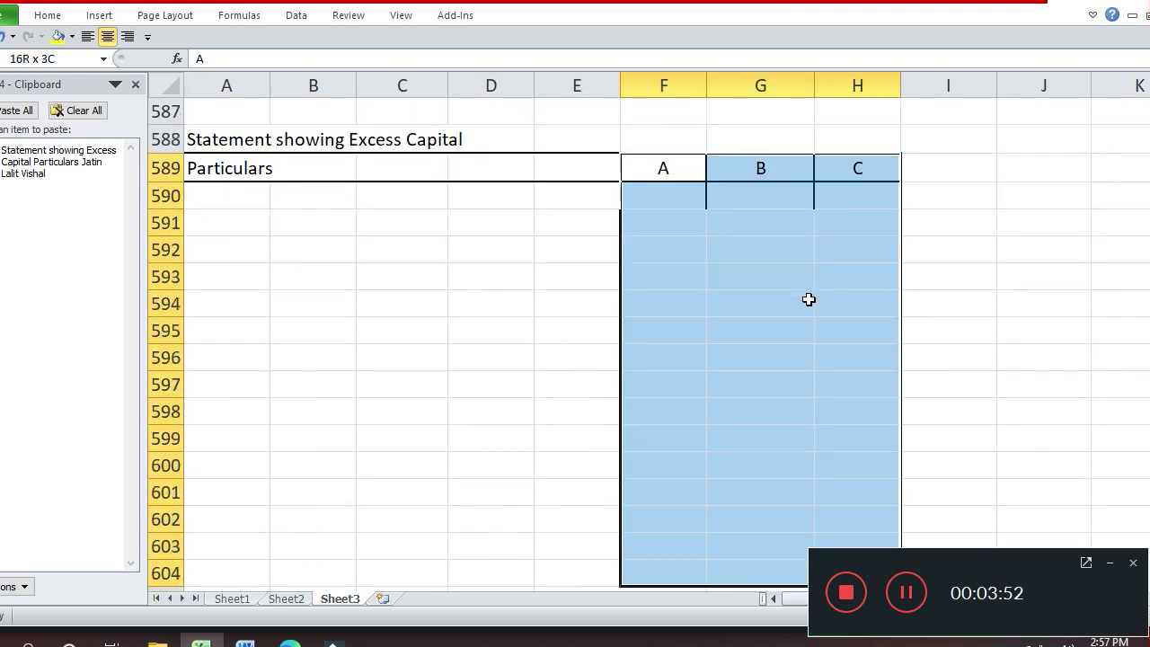
key(shift+Up)
key(shift+Up)
key(shift+Up)
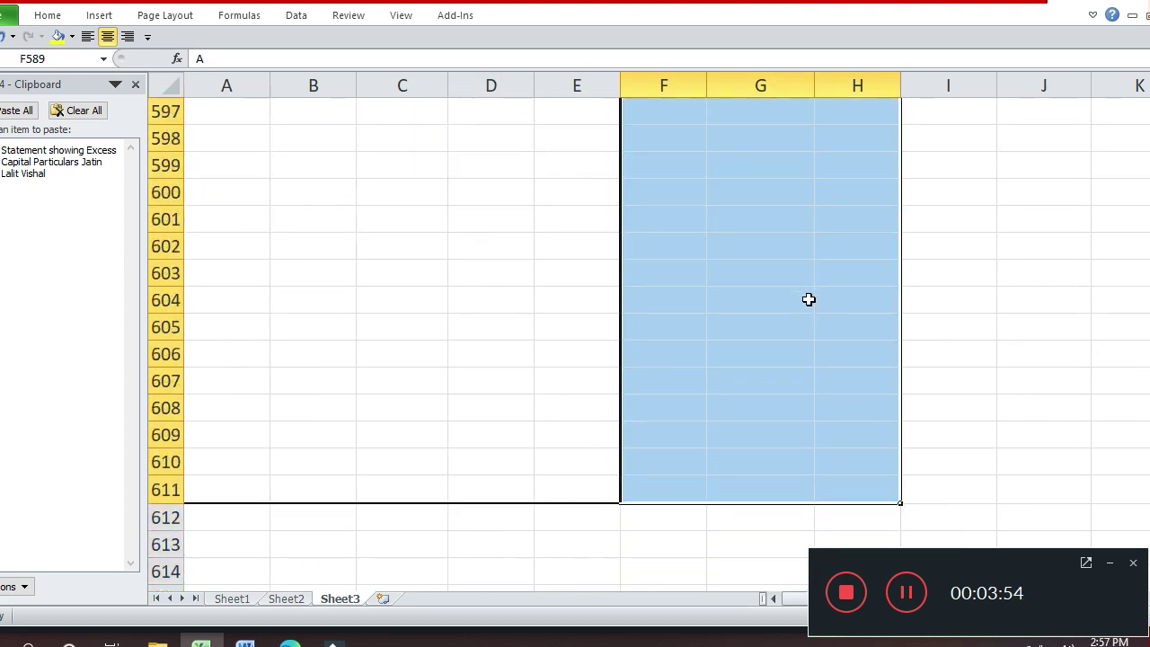
key(ctrl+1)
click(806, 309)
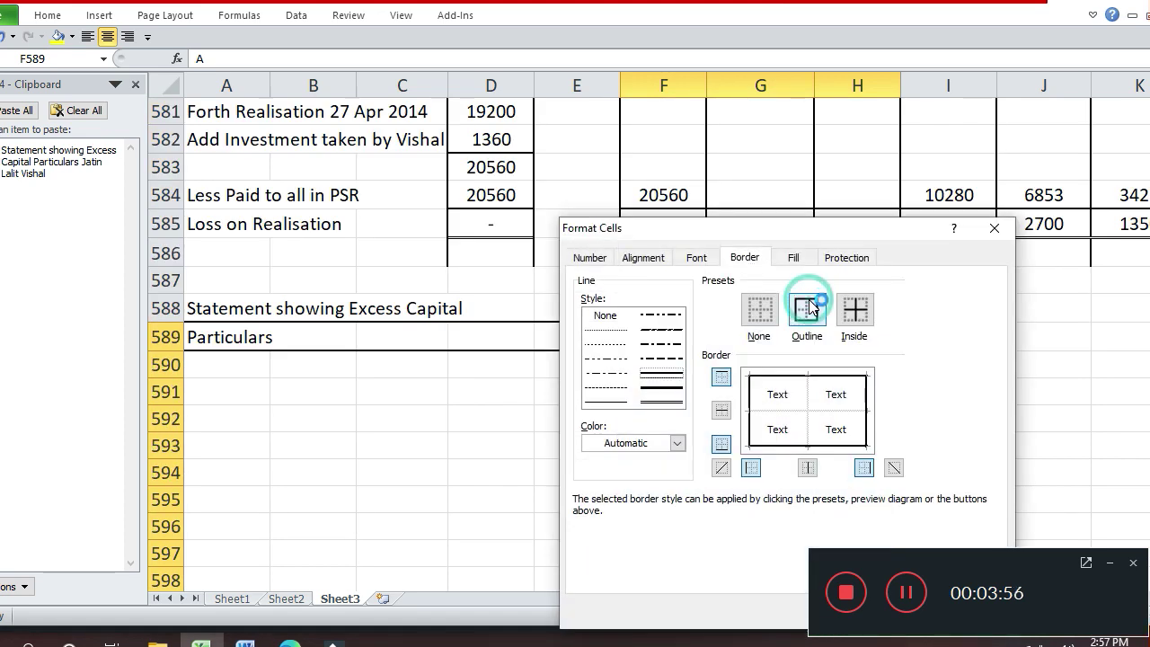
click(807, 428)
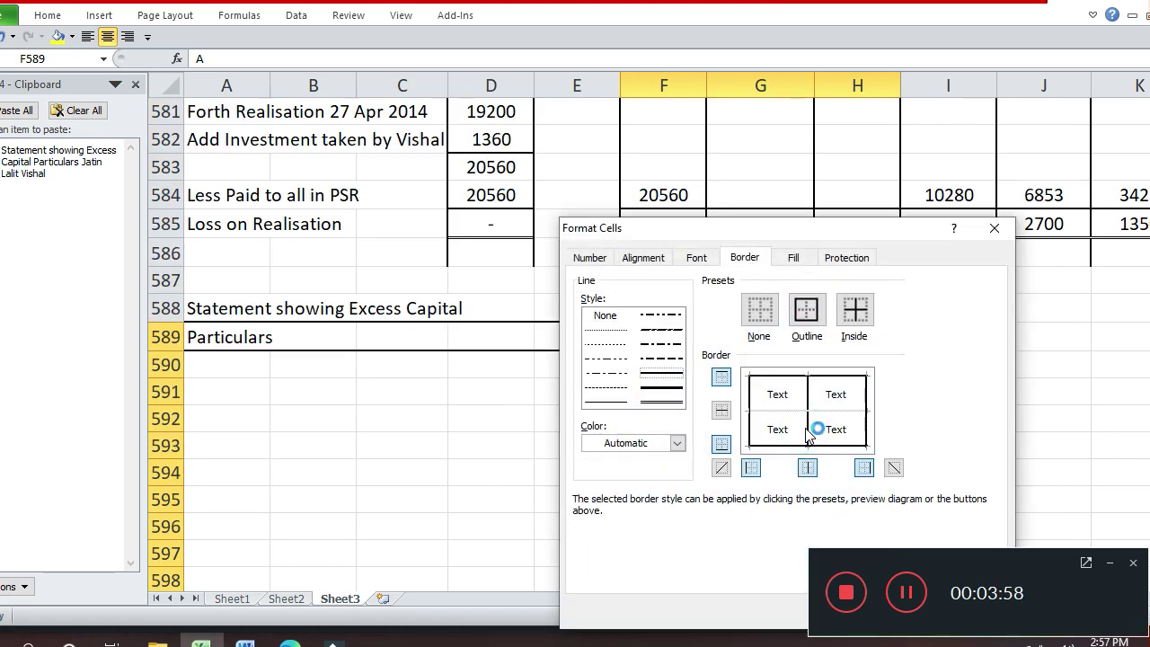
key(Return)
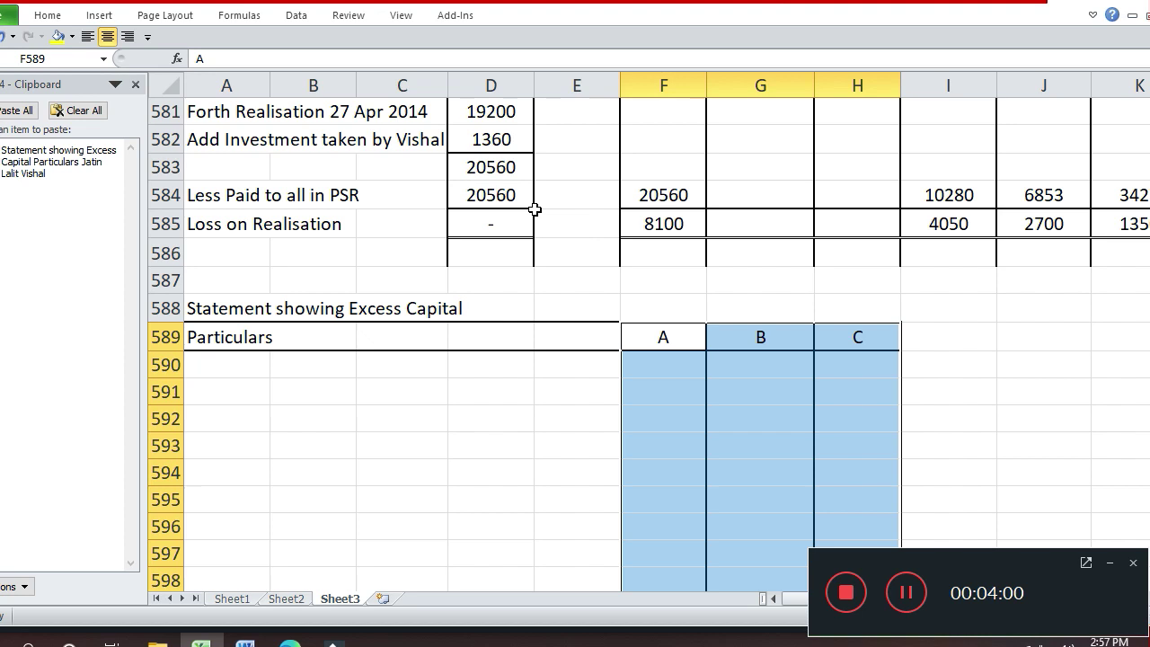
click(108, 37)
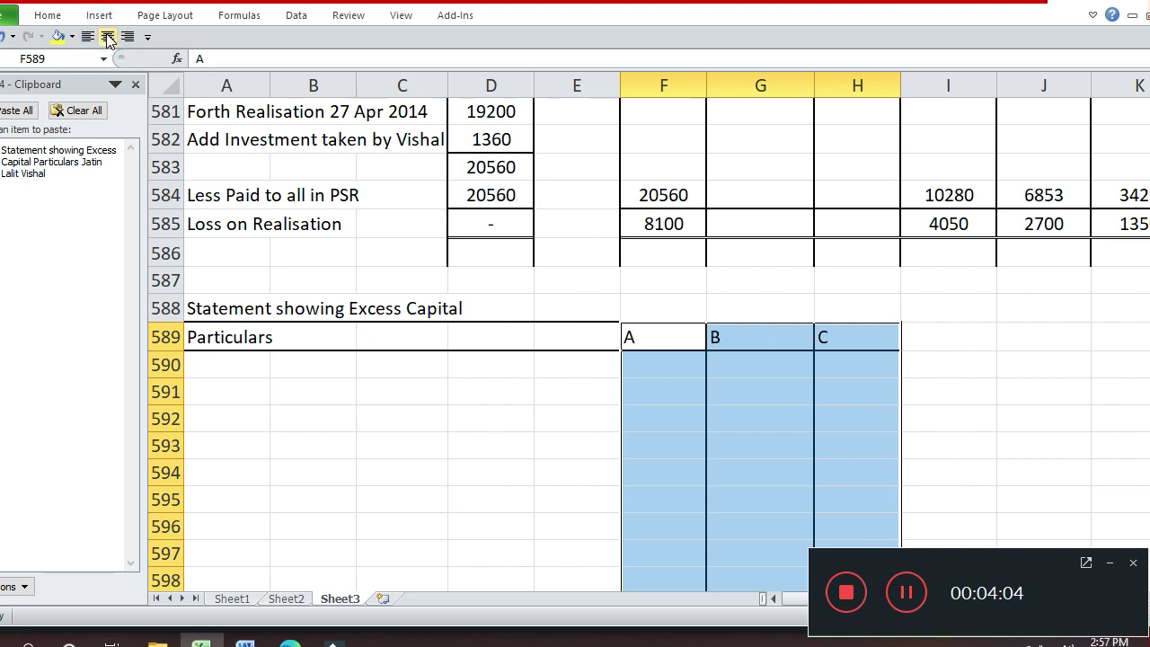
click(108, 37)
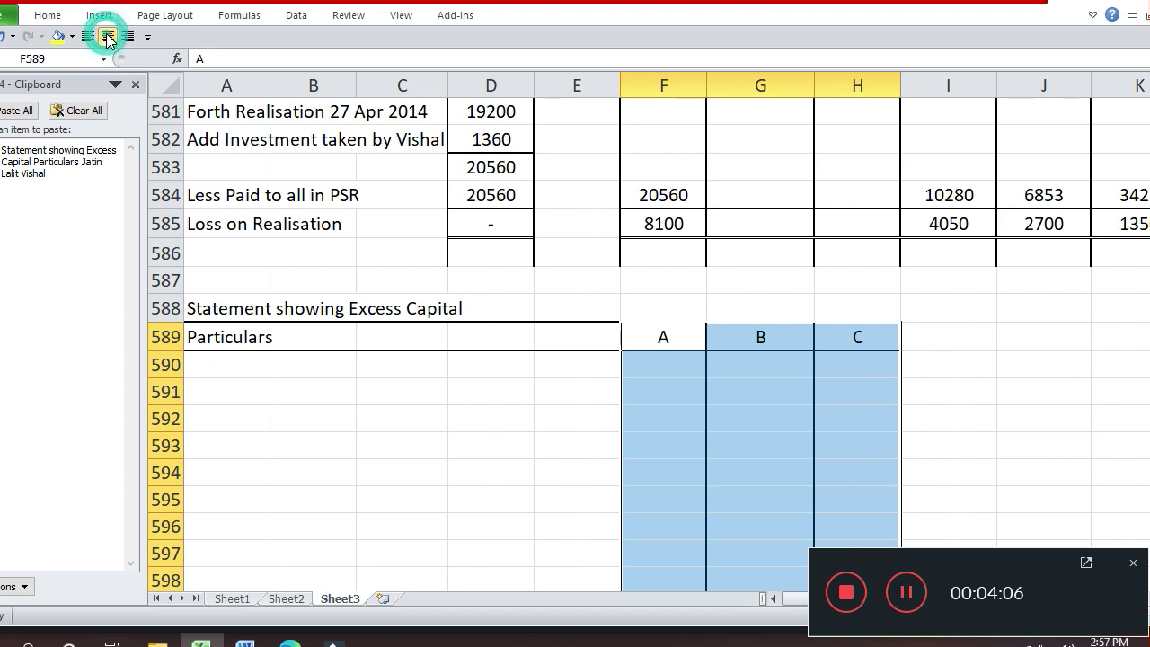
Enter the row label Partner's Capital in cell A591 of the new statement
key(Down)
key(Down)
key(Up)
key(Down)
key(Left)
key(Left)
key(Left)
key(Left)
key(Left)
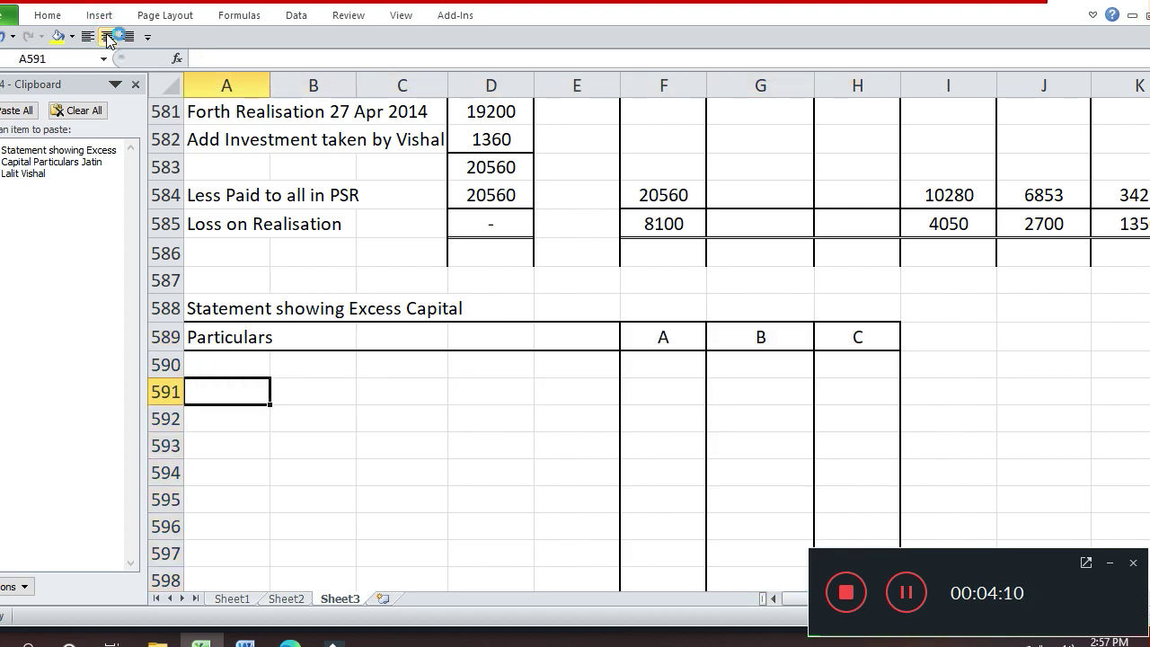
text(Partner')
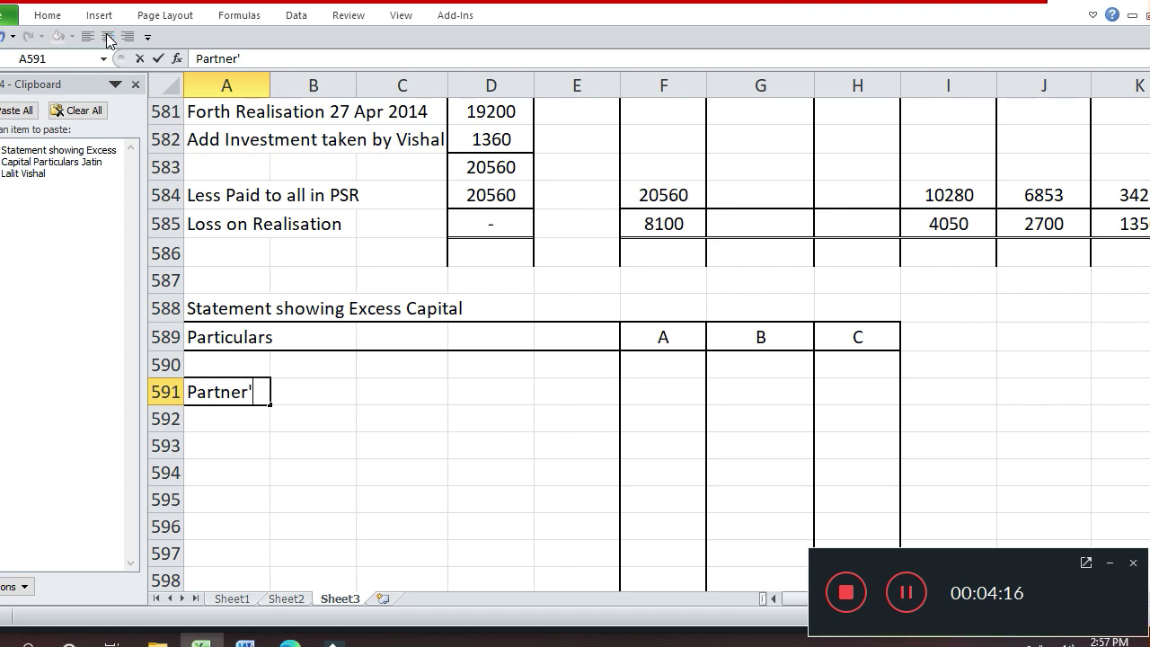
text(s Capi)
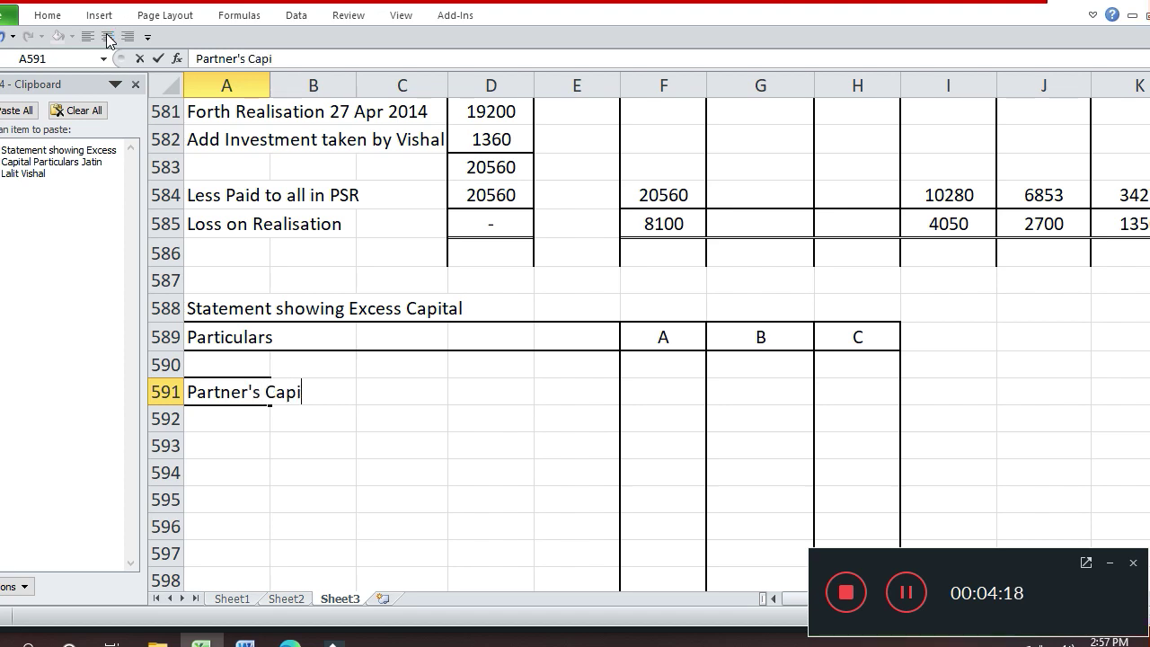
text(tal)
Enter the Partner's Capital amounts 50000, 40000 and 23000 for A, B and C in F591:H591
key(Right)
key(Right)
key(Right)
key(Right)
key(Right)
text(50000)
key(Return)
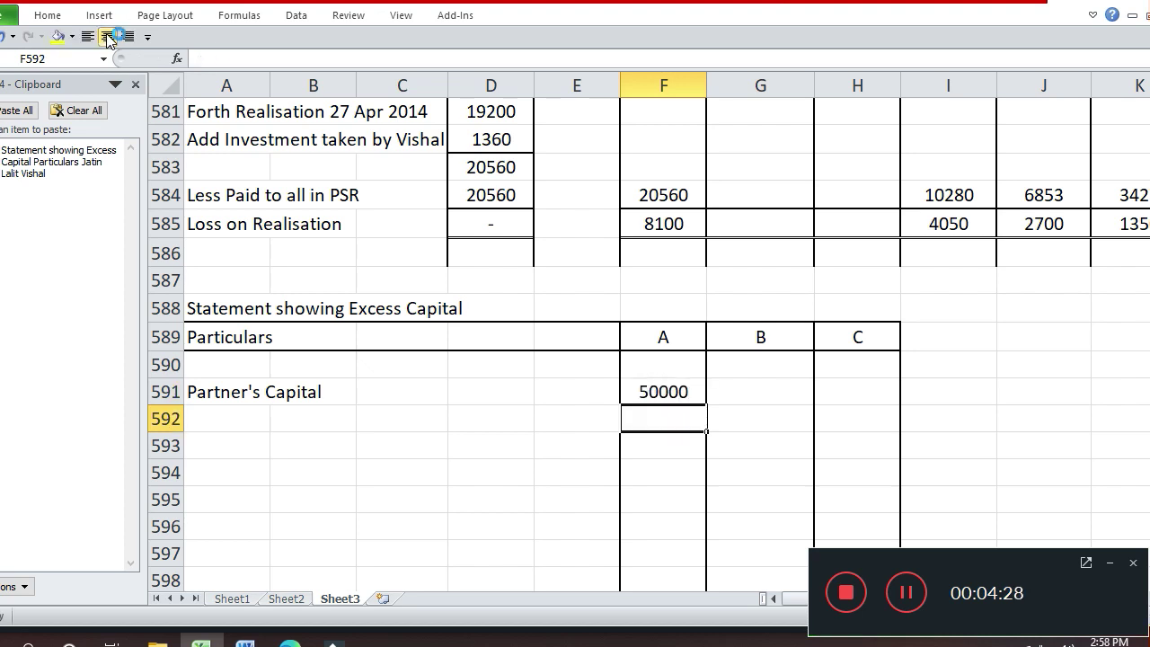
key(Up)
key(Right)
key(Right)
key(Left)
text(40000)
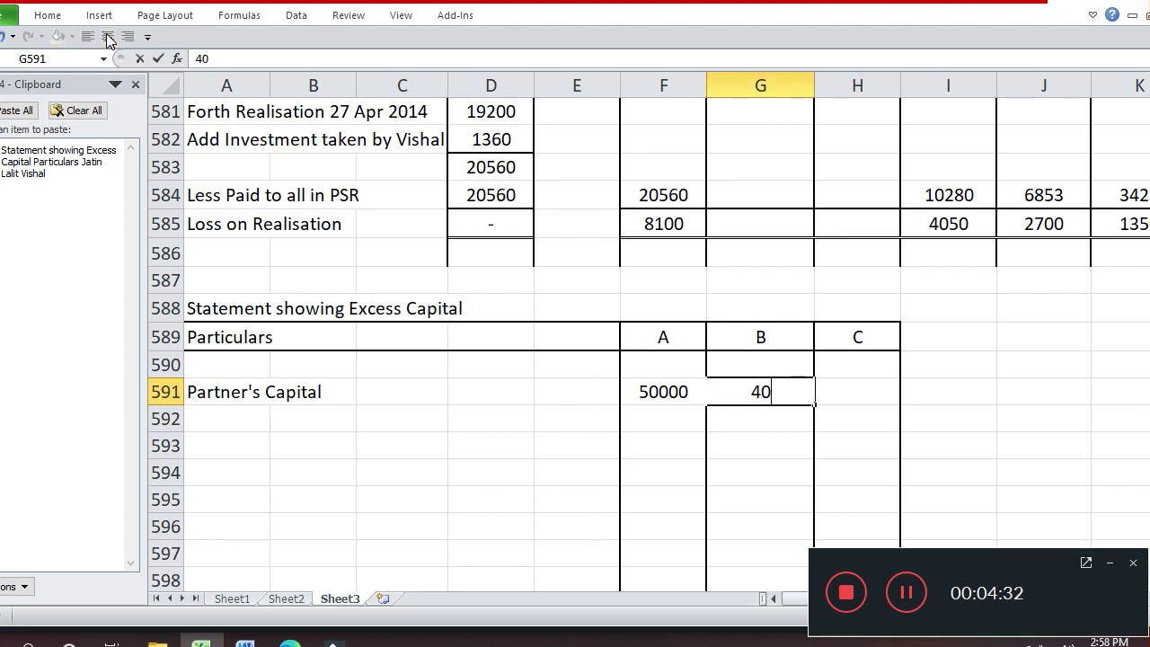
key(Return)
key(Up)
key(Right)
text(23000)
key(Return)
Enter the row label Add General Reserve in cell A592, below Partner's Capital
key(Left)
key(Left)
key(Left)
key(Left)
key(Left)
key(Left)
key(Left)
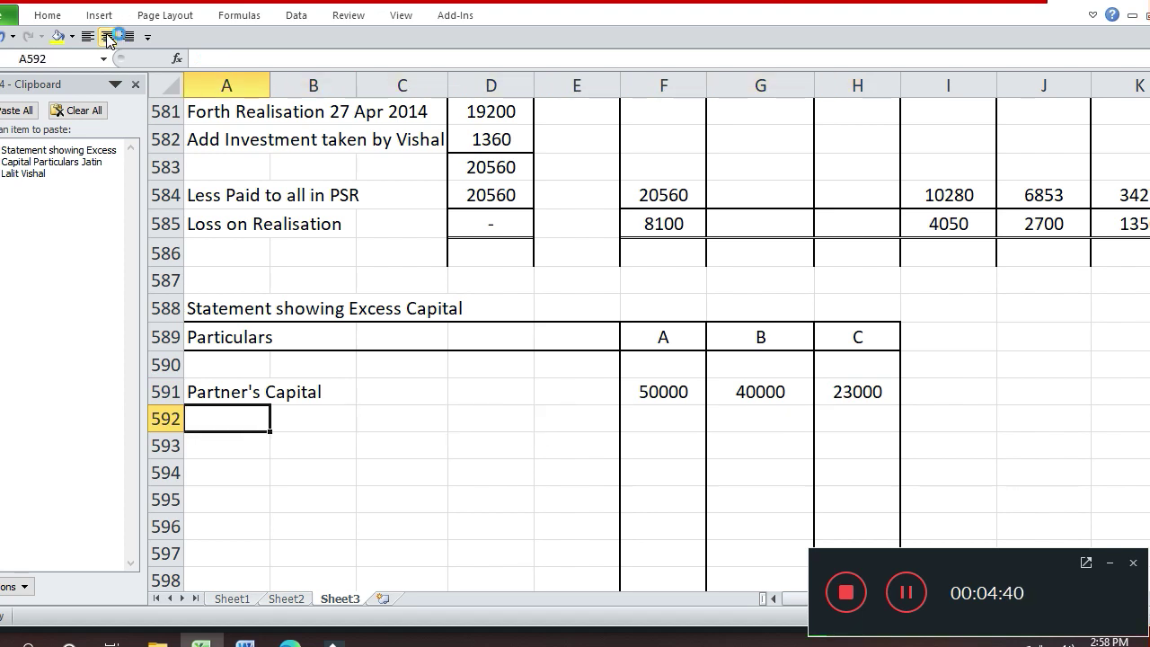
text(Add General)
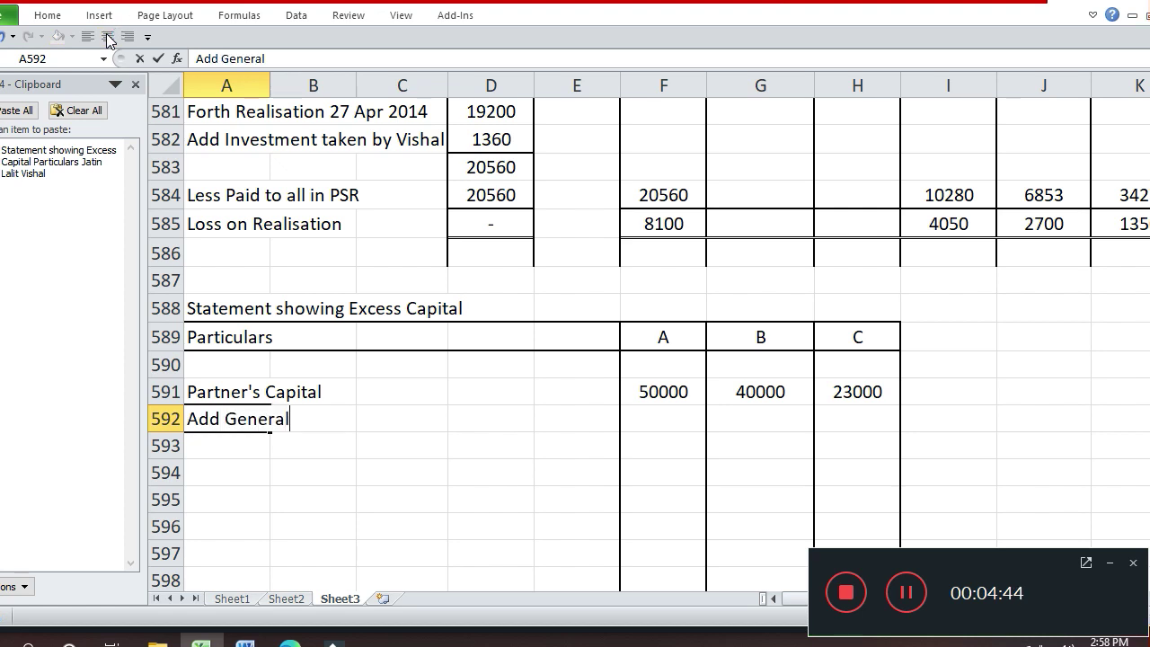
text( Reserve)
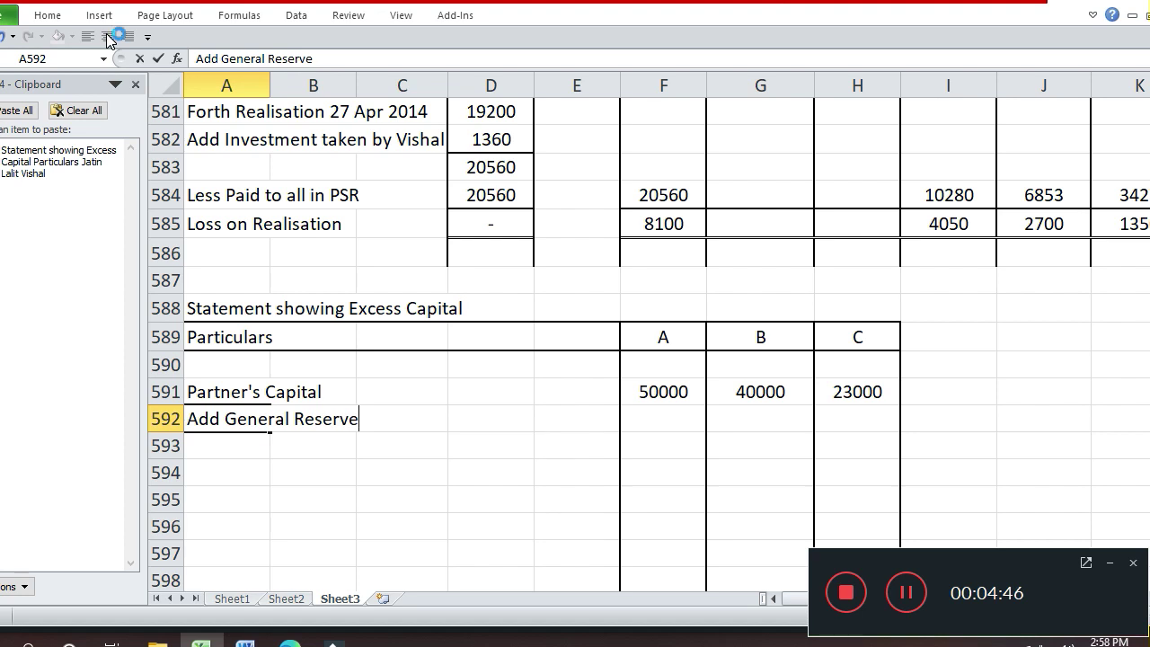
key(Return)
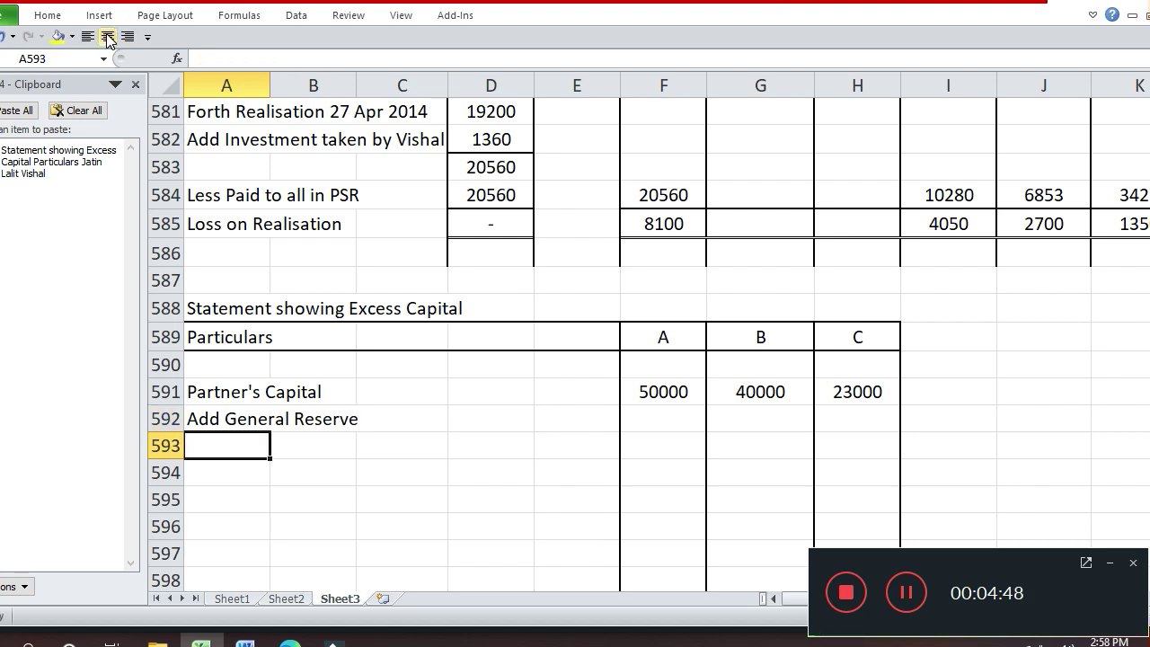
Enter the General Reserve shares 5000, 2500 and 2500 for A, B and C in F592:H592
key(Up)
key(Right)
key(Right)
key(Right)
key(Right)
key(Right)
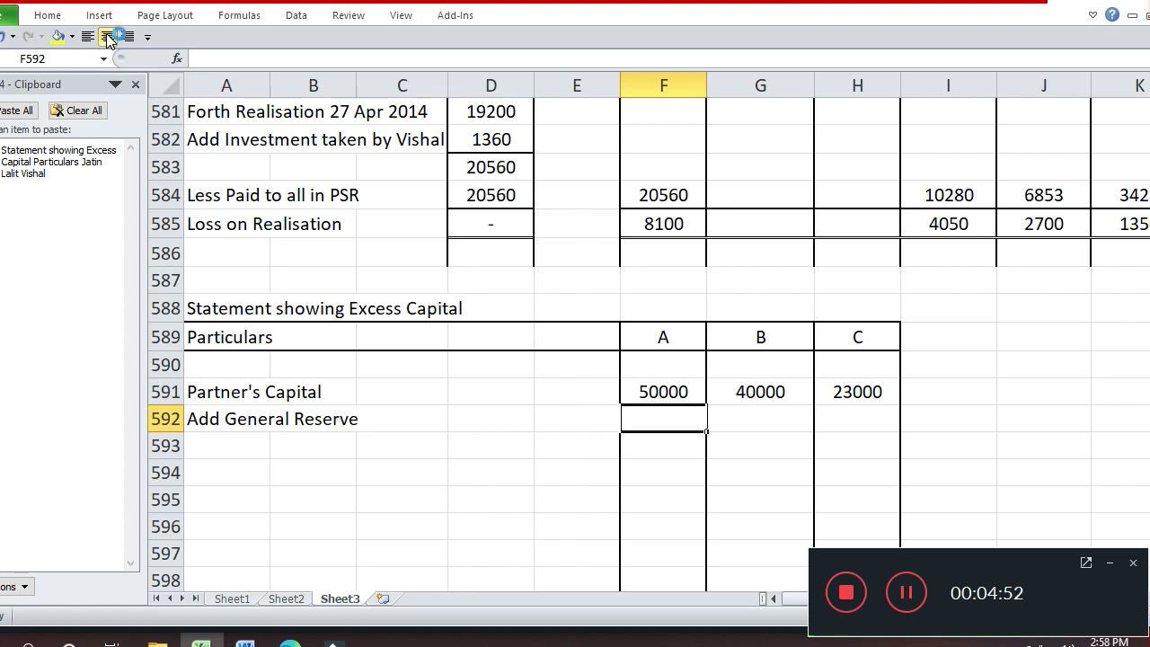
text(5000)
key(Right)
text(2500)
key(Return)
key(Up)
key(Right)
text(2500)
key(Return)
Enter the row label Adjusted Capital in cell A593, below Add General Reserve
key(Left)
key(Left)
key(Left)
key(Left)
key(Left)
key(Left)
key(Left)
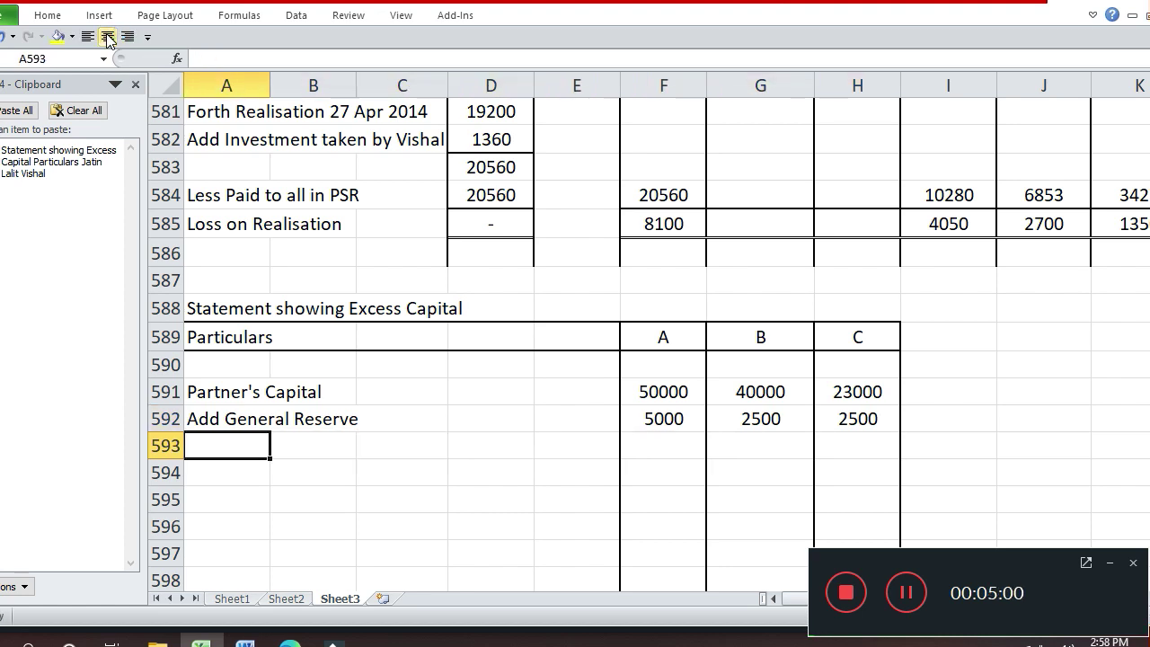
text(Adju)
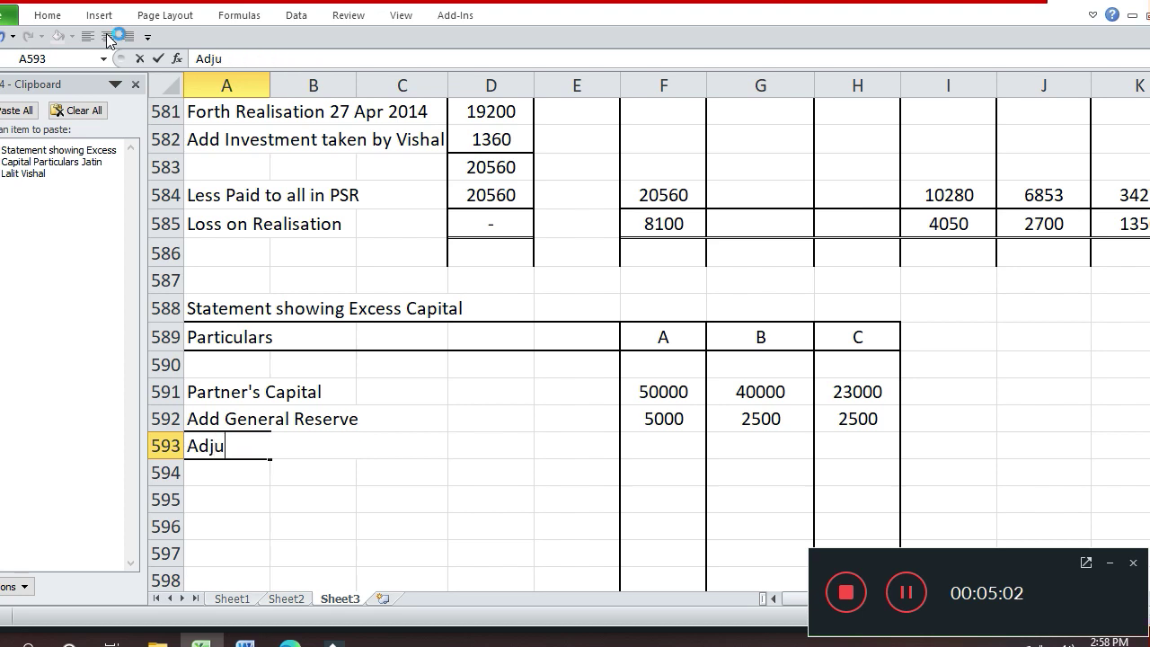
text(sted Capita)
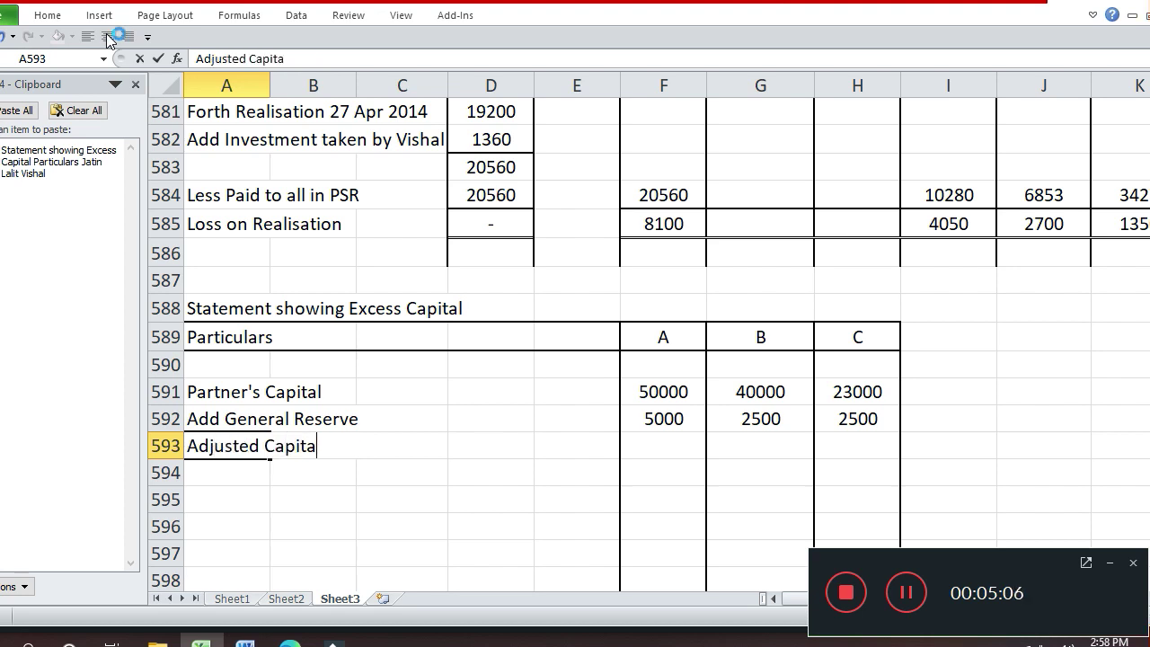
key(Return)
key(Up)
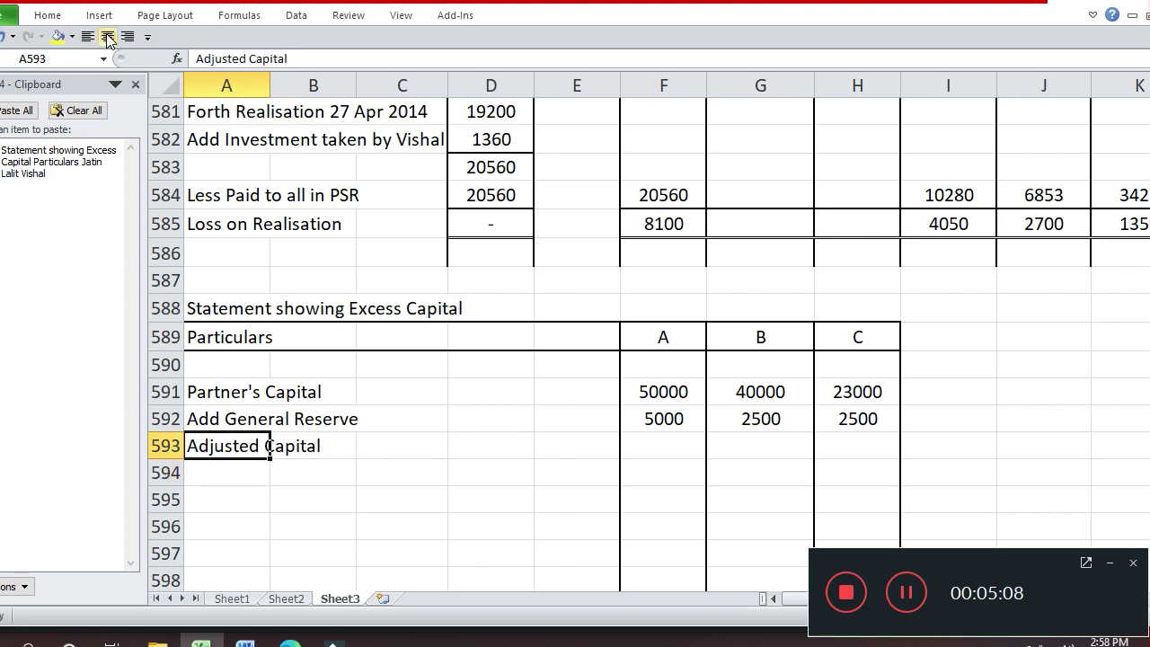
Enter the Adjusted Capital amounts 55000, 42500 and 25500 for A, B and C in F593:H593
key(Right)
key(Right)
key(Right)
key(Right)
key(Right)
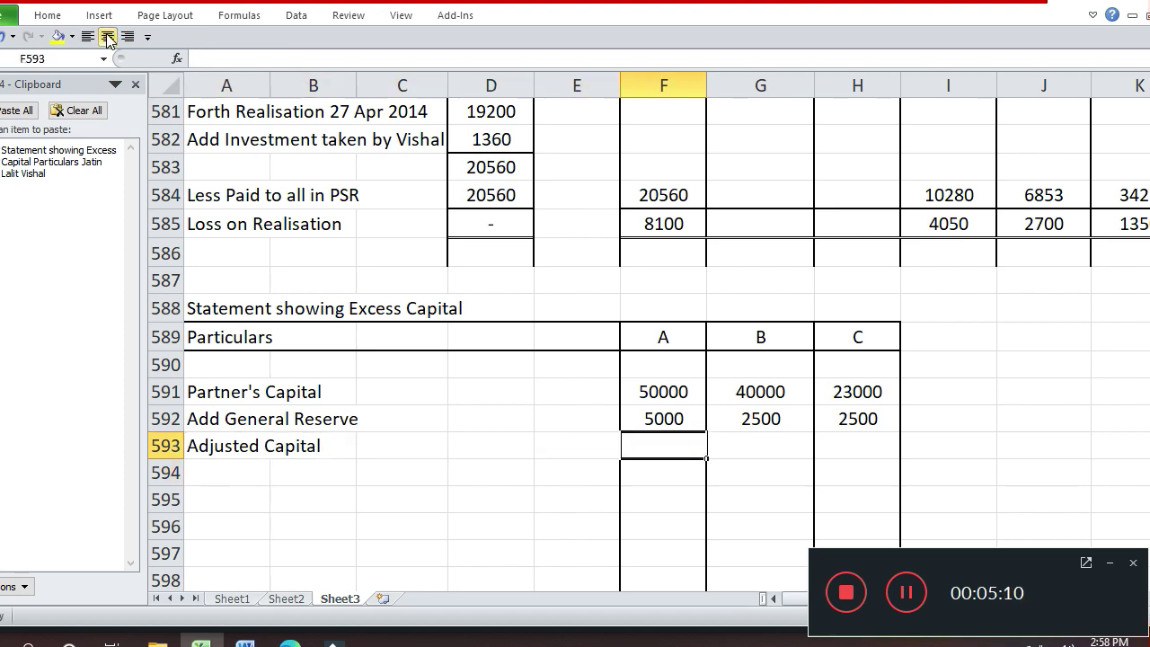
text(5000)
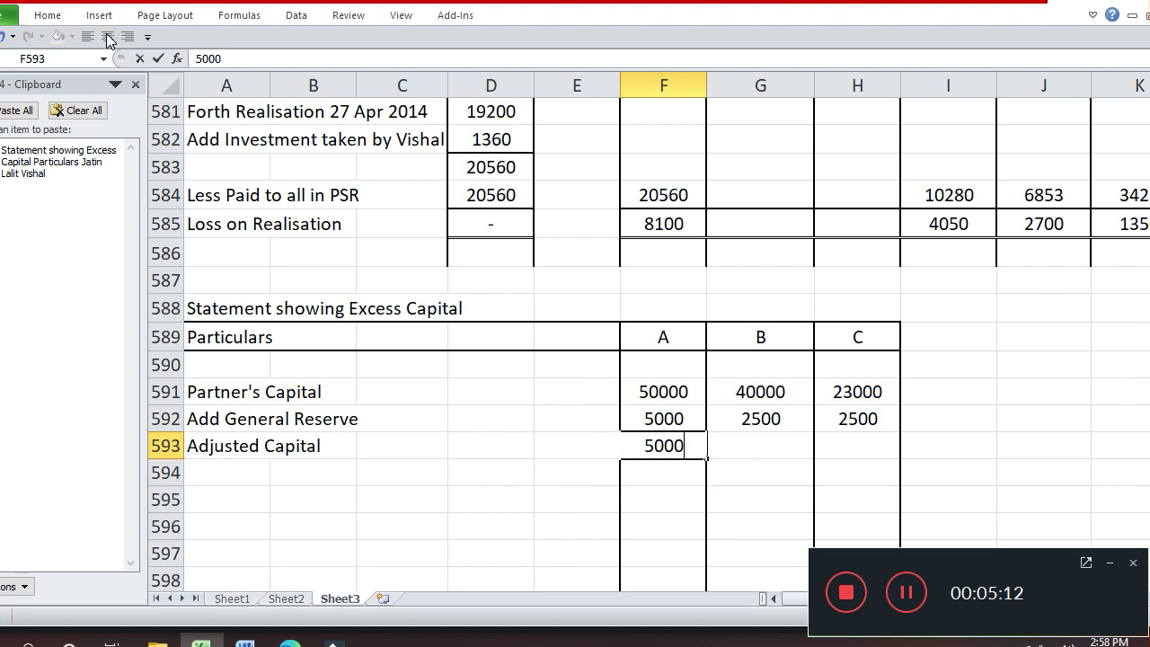
key(BackSpace)
key(BackSpace)
key(BackSpace)
text(5000)
key(Return)
key(Up)
key(Right)
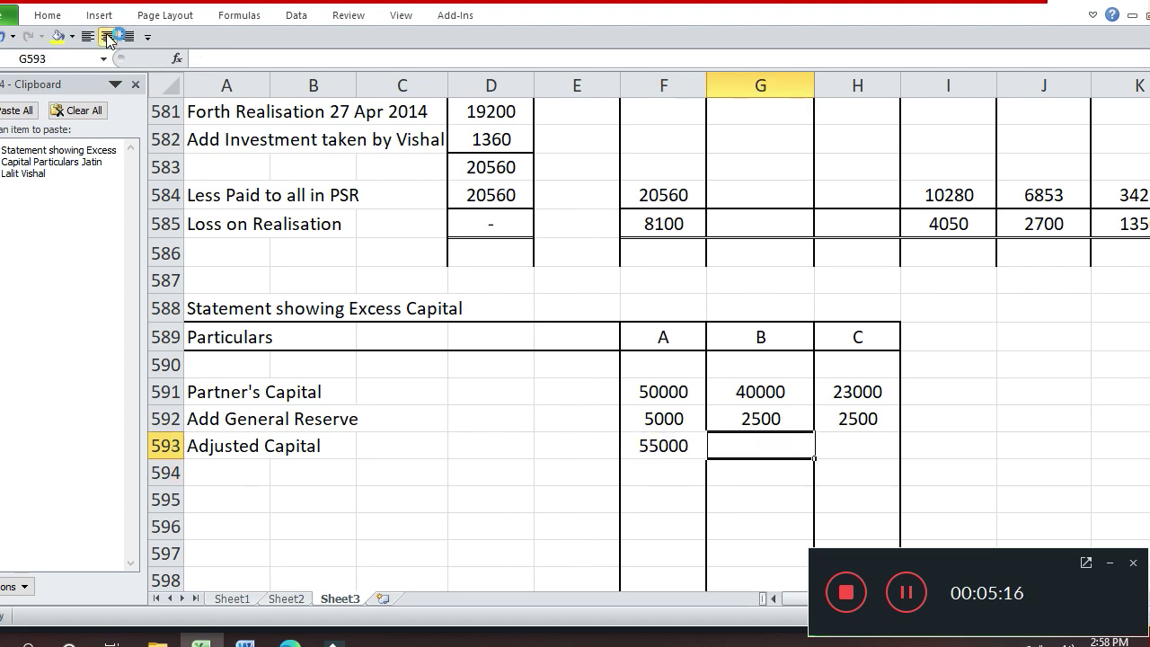
text(42500)
key(Return)
key(Up)
key(Right)
text(25500)
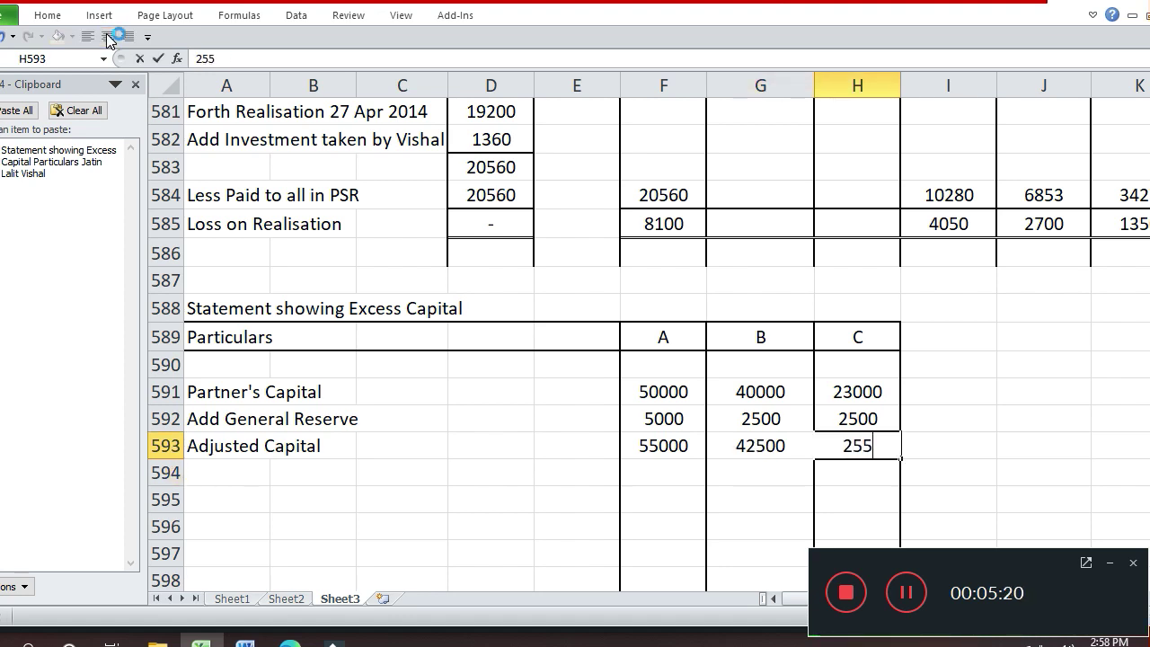
key(Return)
Add a solid bottom border beneath the General Reserve amounts in F592:H592
key(Up)
key(Up)
key(Left)
key(Left)
key(shift+Right)
key(shift+Right)
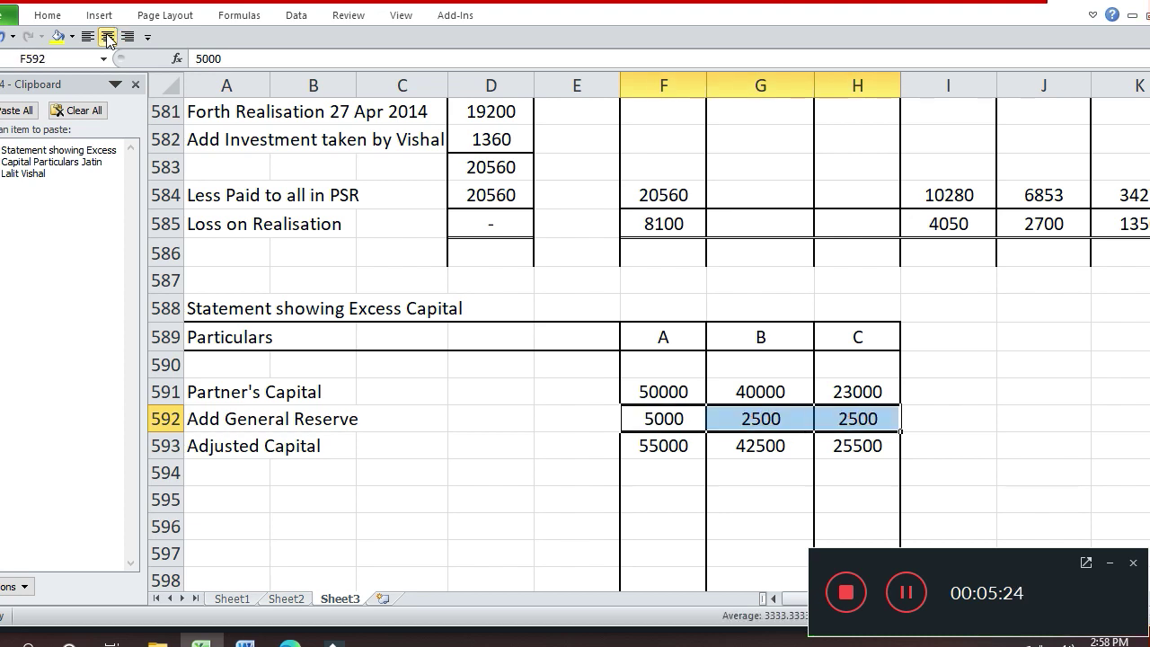
key(ctrl+1)
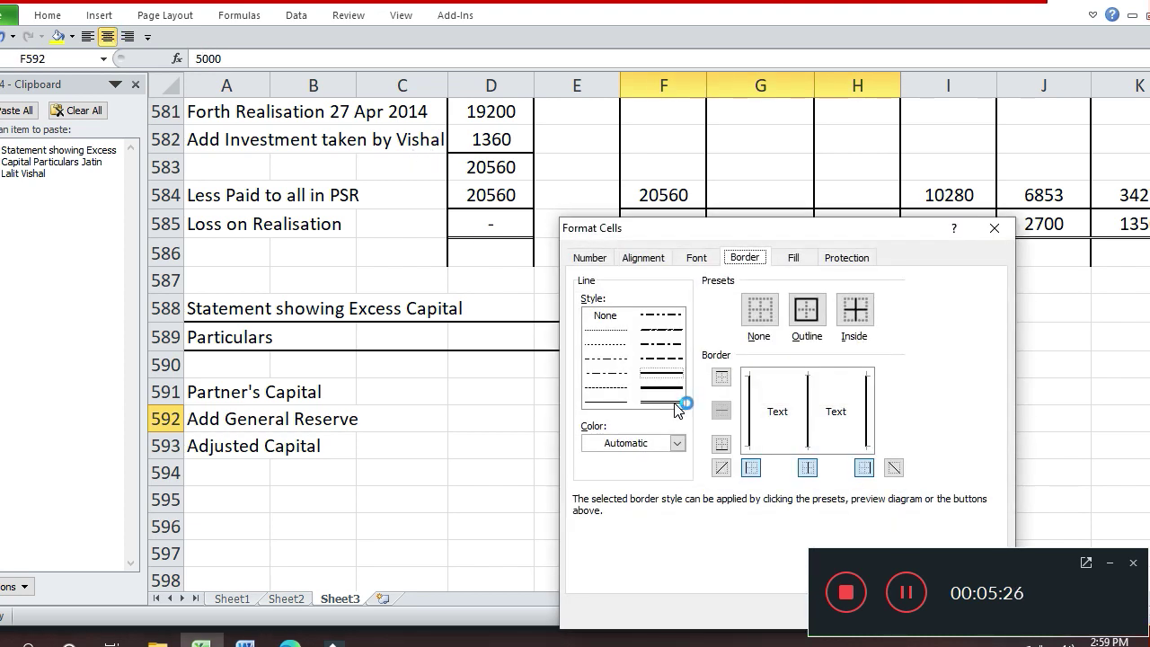
click(785, 450)
key(Return)
Enter the row label Divided by PSR in cell A594, below Adjusted Capital
key(Down)
key(Down)
key(Left)
key(Left)
key(Left)
key(Left)
key(Left)
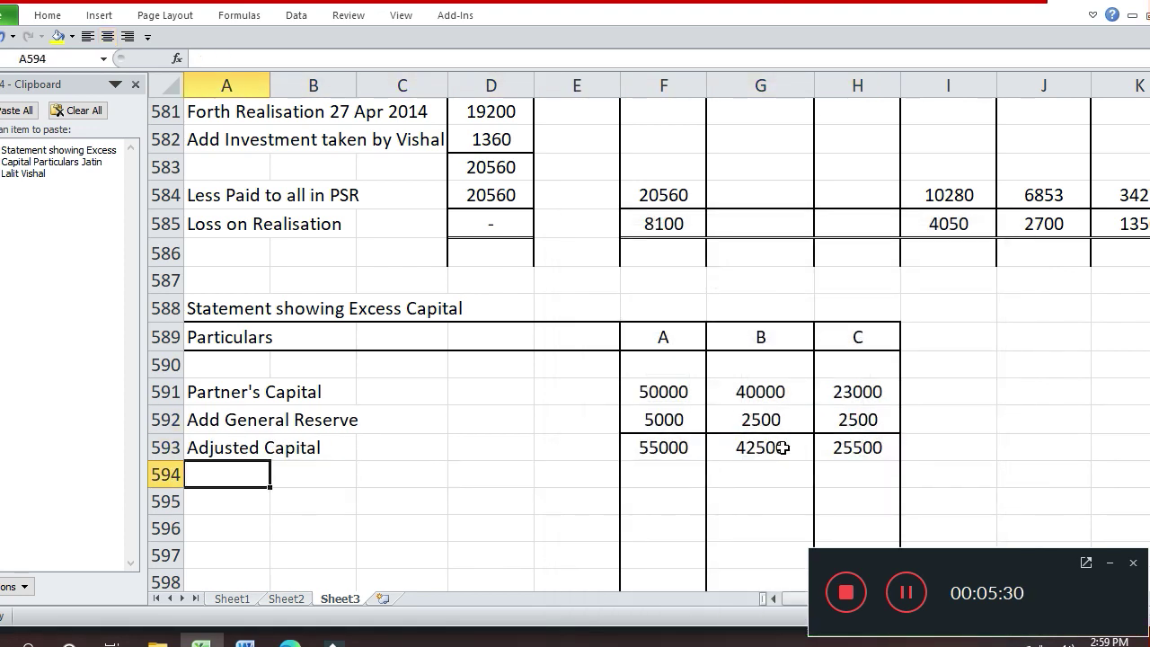
text(Div)
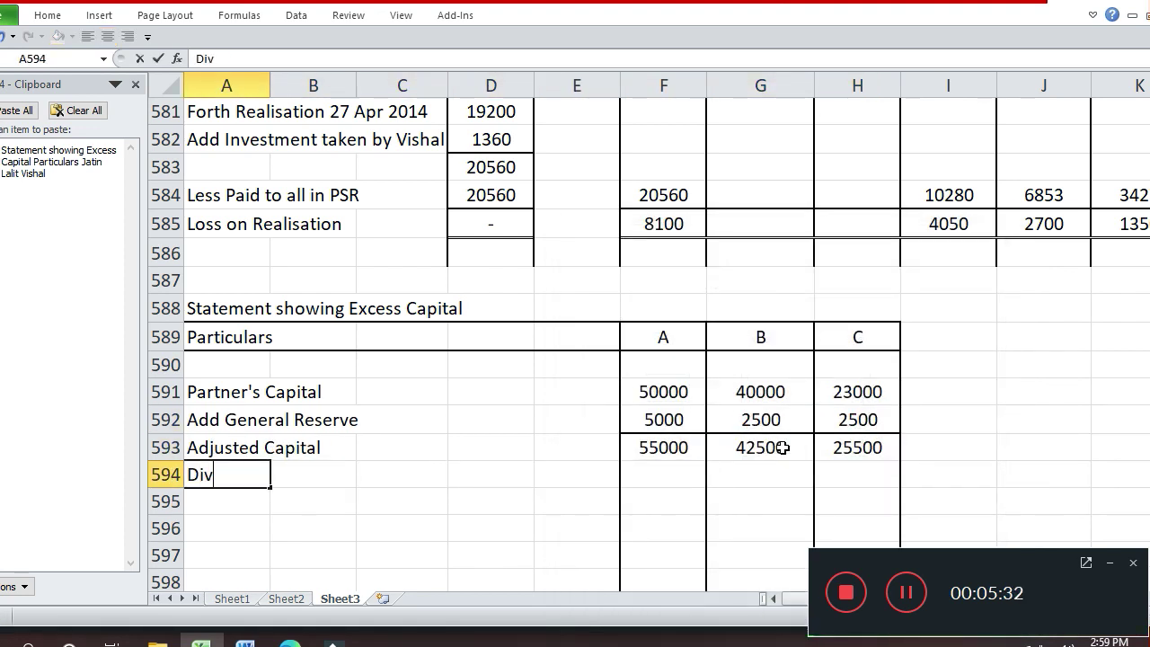
text(ided by)
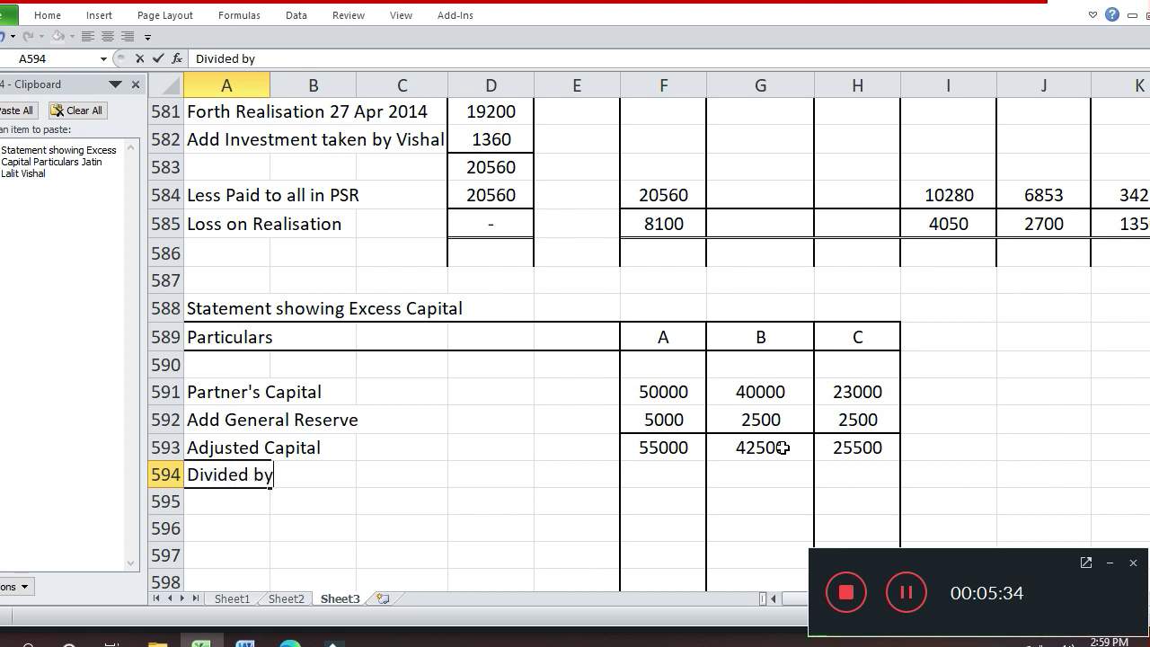
text( PSR)
key(Return)
Enter the profit sharing ratio figures 2, 1 and 1 for A, B and C in F594:H594
key(Up)
key(Right)
key(Right)
key(Right)
key(Right)
key(Right)
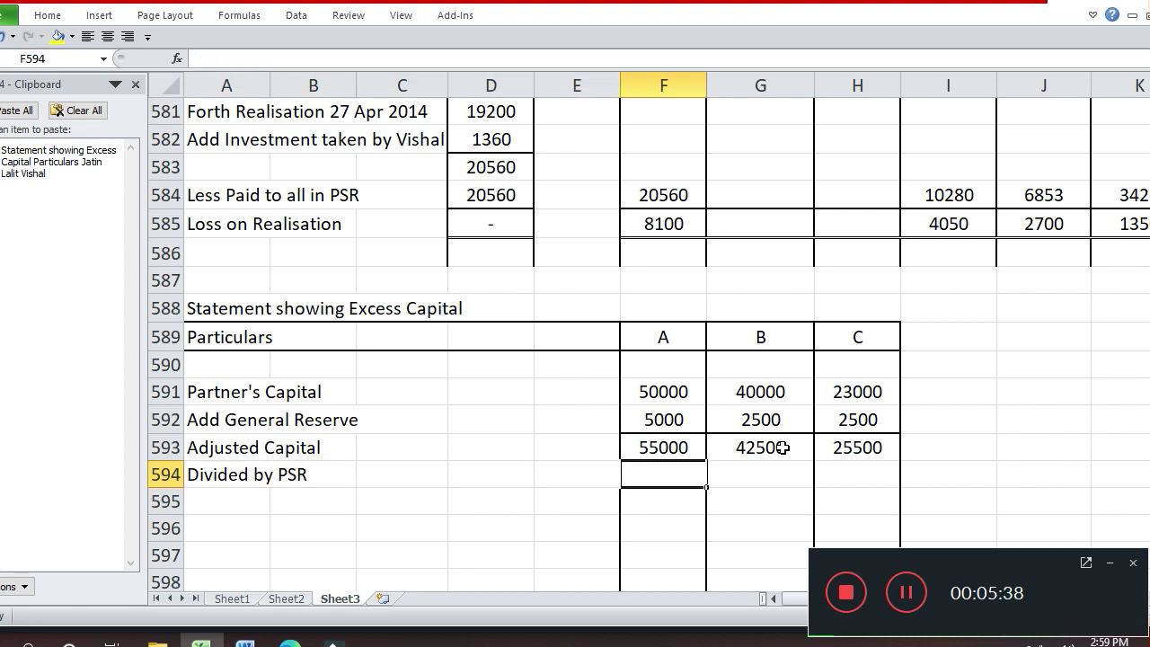
text(2)
key(Return)
key(Up)
key(Right)
text(1)
key(Return)
key(Up)
key(Right)
text(1)
key(Return)
Enter the row label Unit Value in cell A595, below Divided by PSR
key(Left)
key(Left)
key(Left)
key(Left)
key(Left)
key(Left)
key(Left)
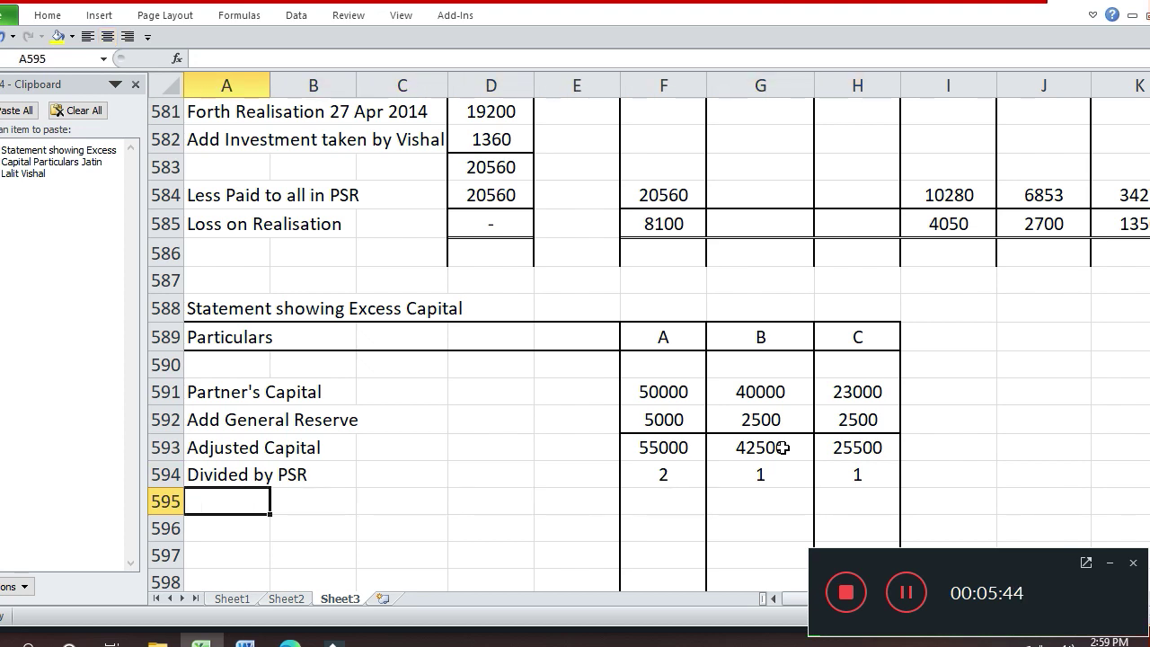
text(Unit Value)
key(Return)
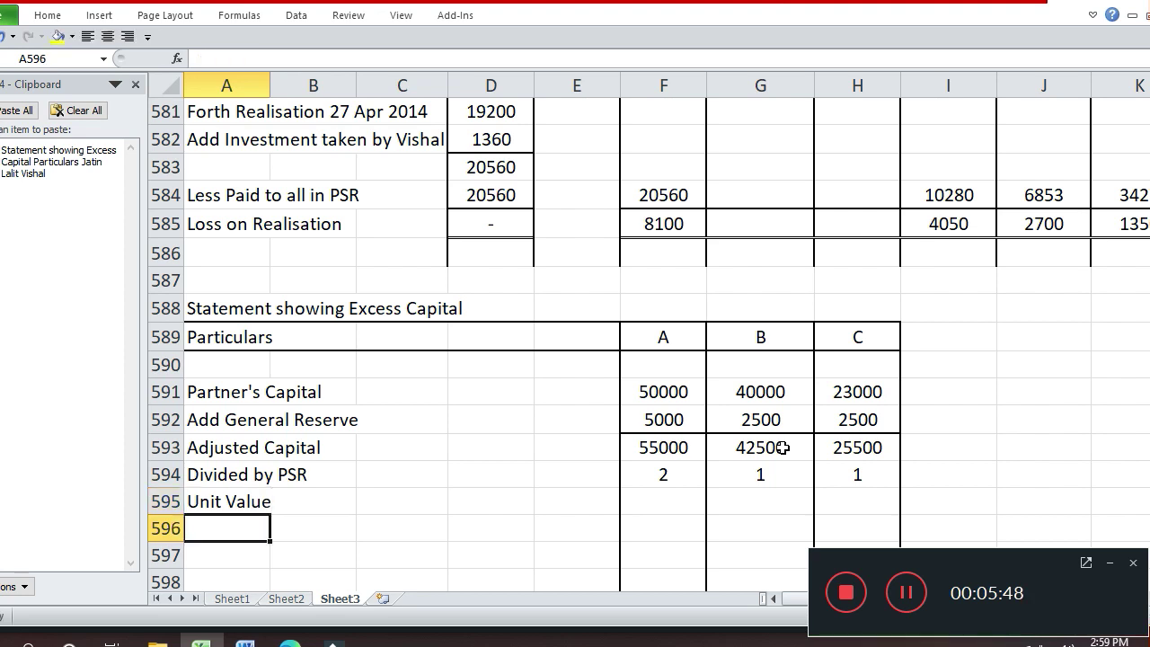
Calculate A's Unit Value in F595 with the formula =F593/F594
key(Up)
key(Right)
key(Right)
key(Right)
key(Right)
key(Right)
text(=)
key(Up)
key(Up)
text(/)
key(Up)
key(Return)
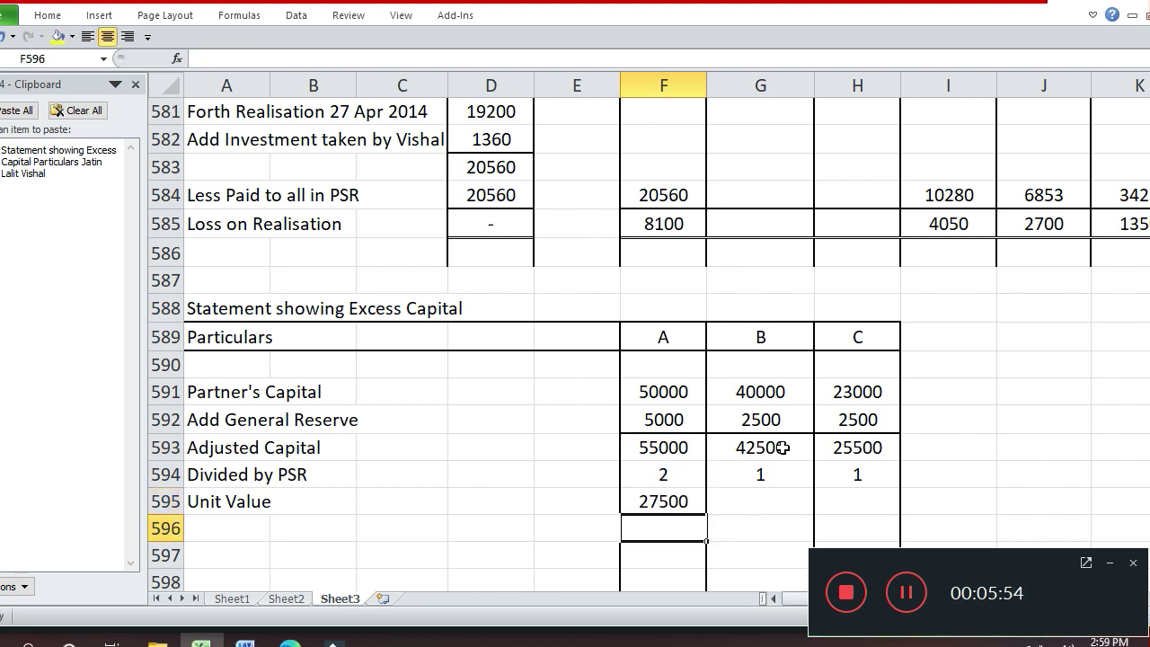
Copy the Unit Value formula from F595 across to G595 and H595 for partners B and C
key(Up)
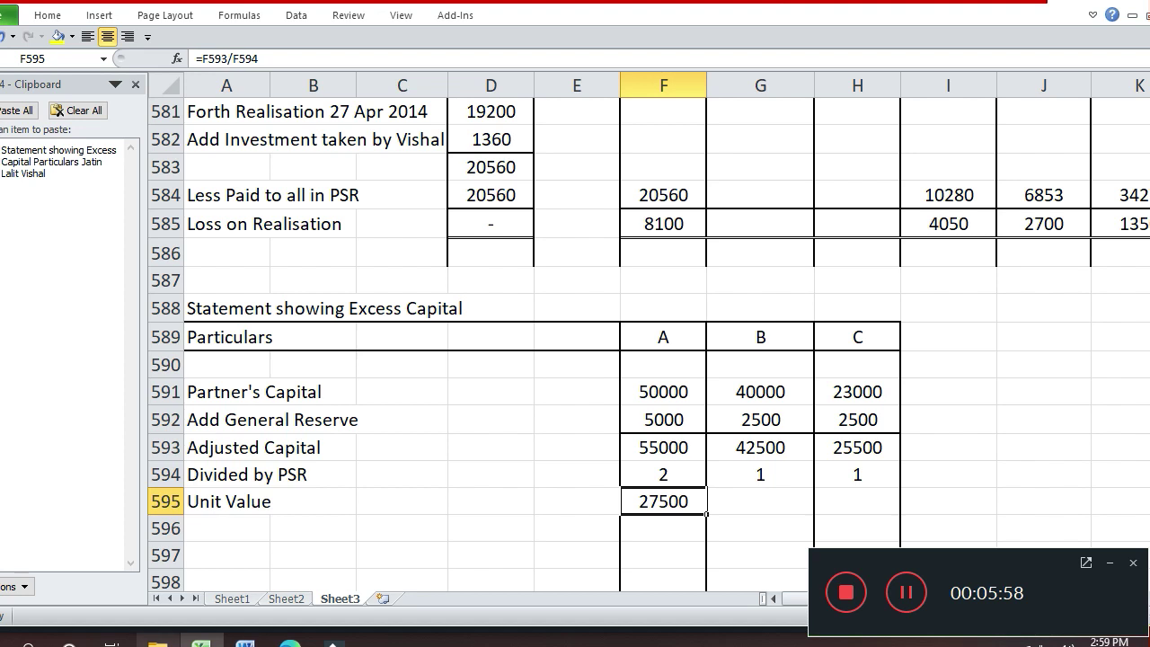
key(ctrl+c)
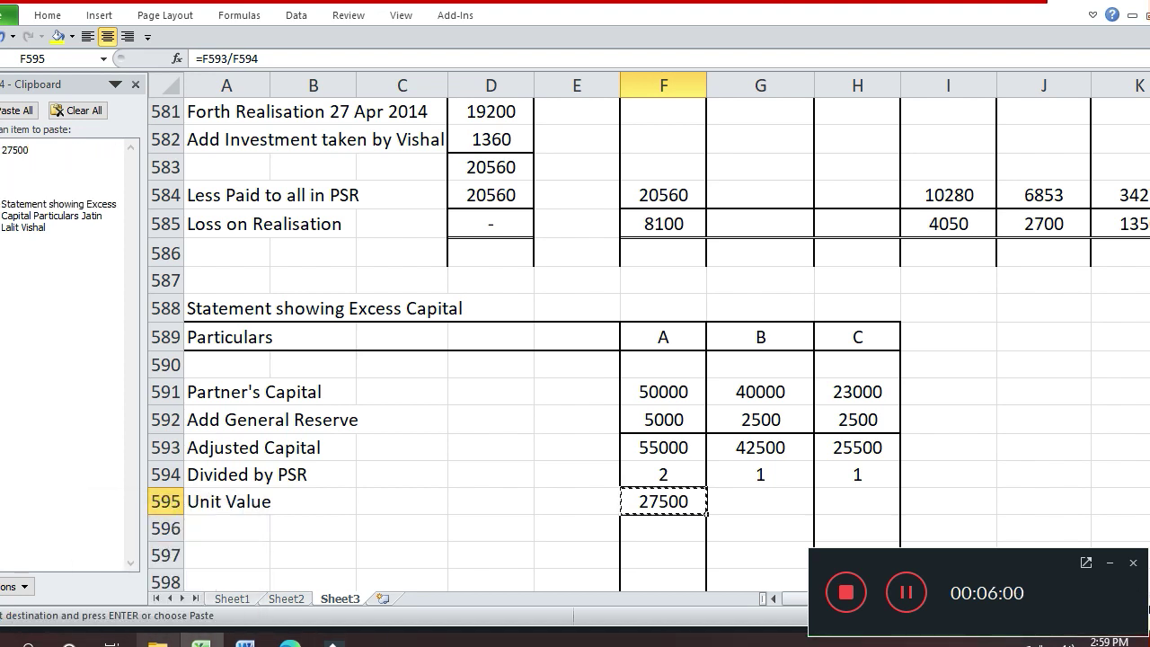
key(Right)
key(Return)
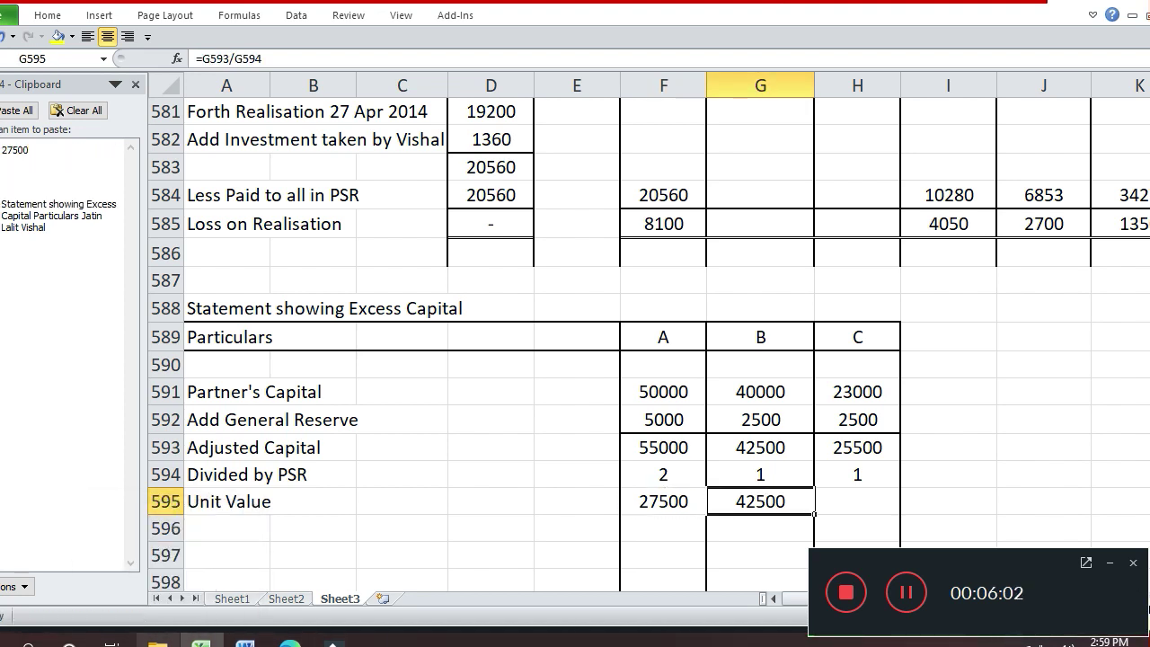
key(ctrl+c)
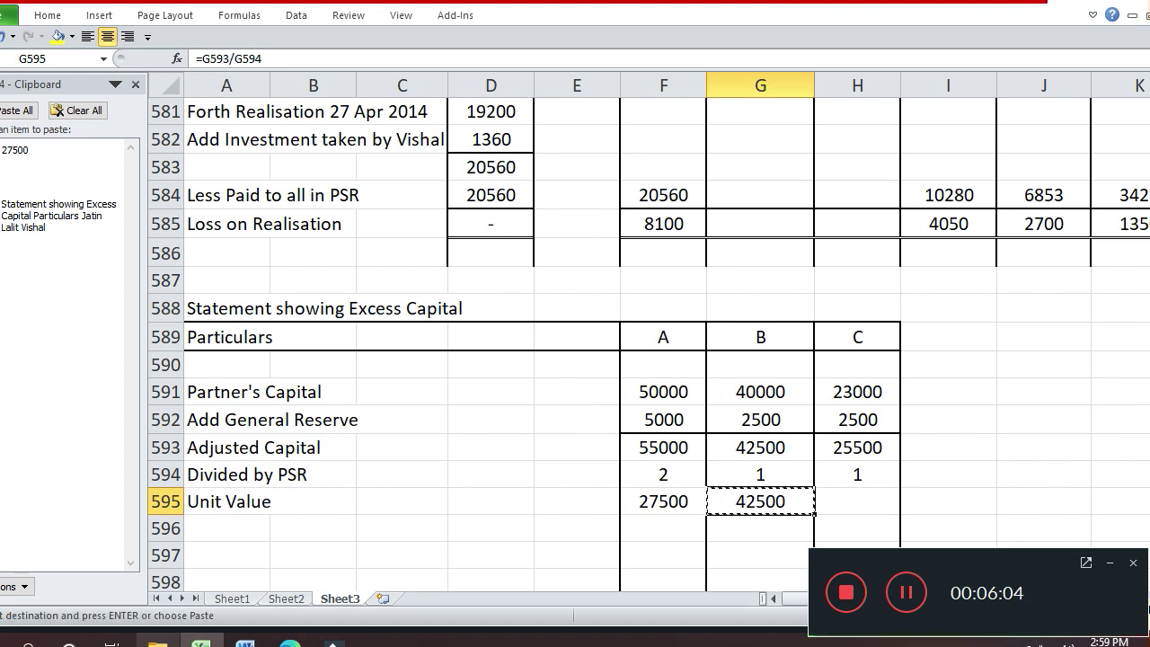
key(Right)
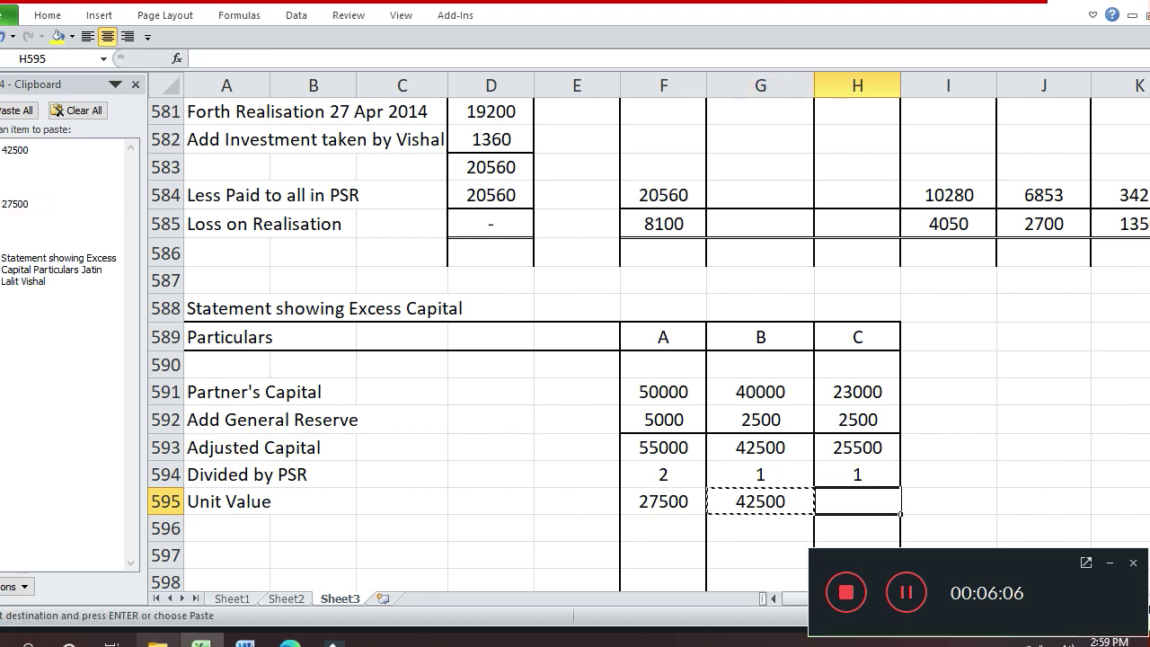
key(Return)
Add a solid top border above the Unit Value amounts in F595:H595
click(663, 501)
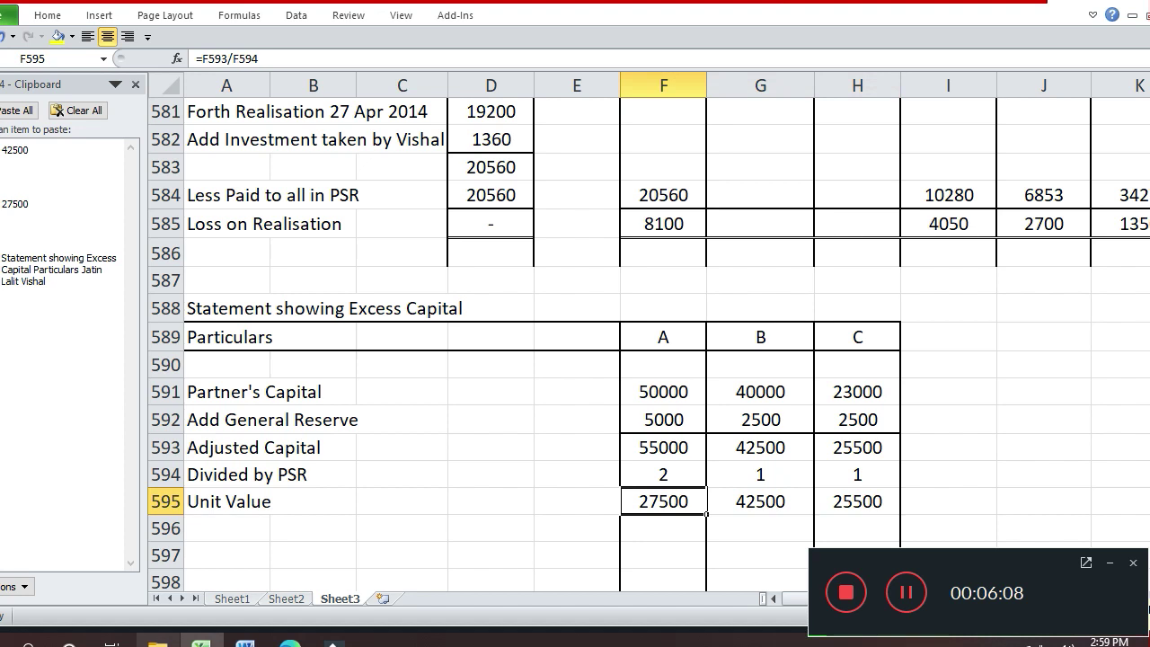
key(shift+Right)
key(shift+Right)
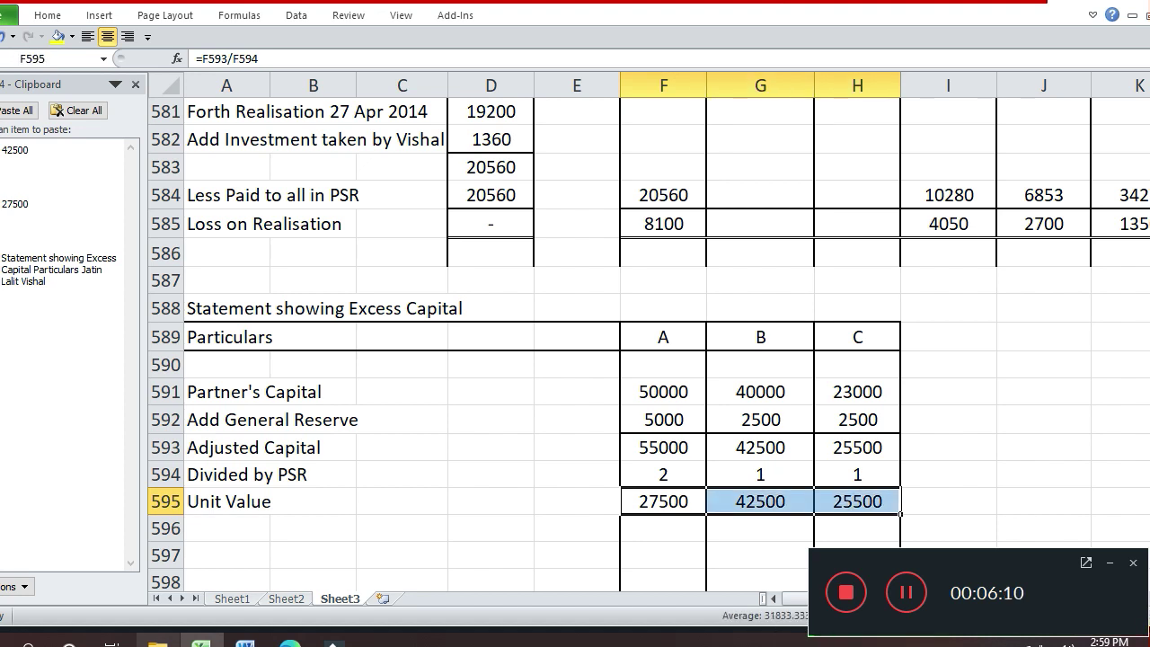
key(ctrl+1)
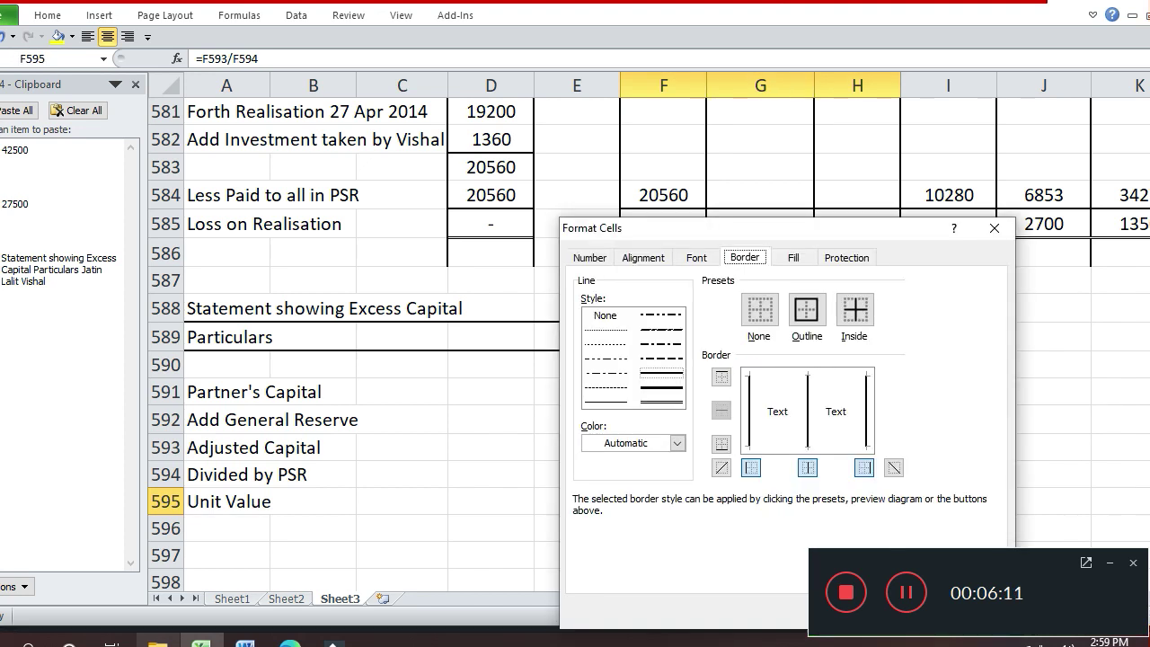
click(837, 371)
key(Return)
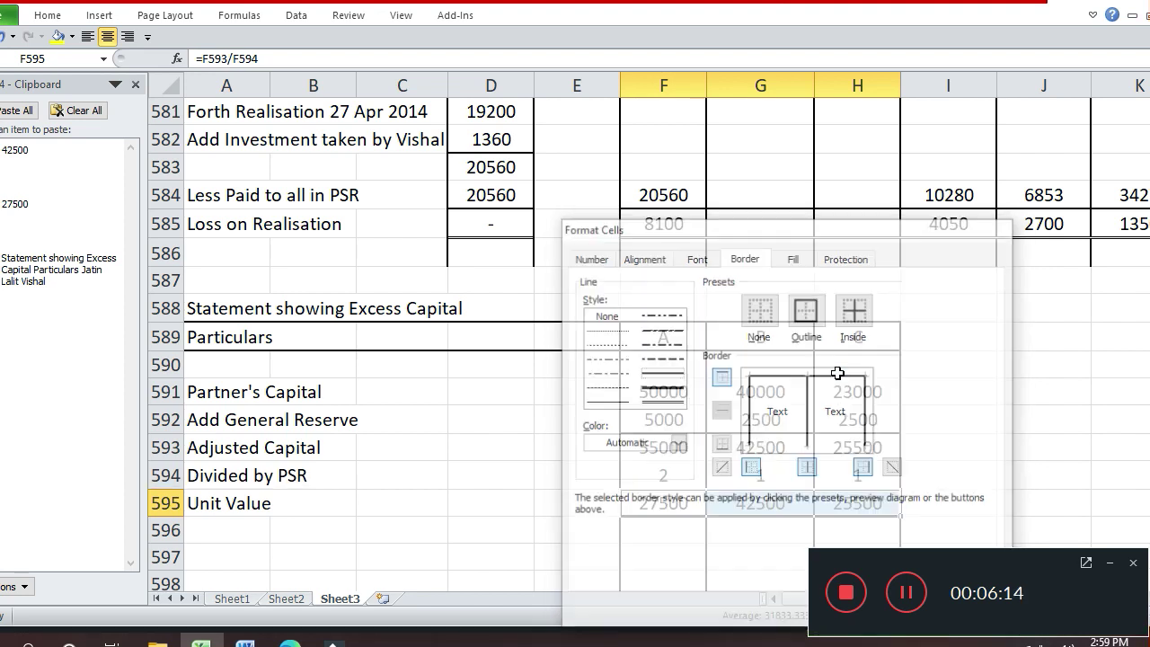
Draw an oval shape over C's Unit Value in H595 and nudge it to centre it on the cell
key(Down)
key(Up)
key(Right)
key(Right)
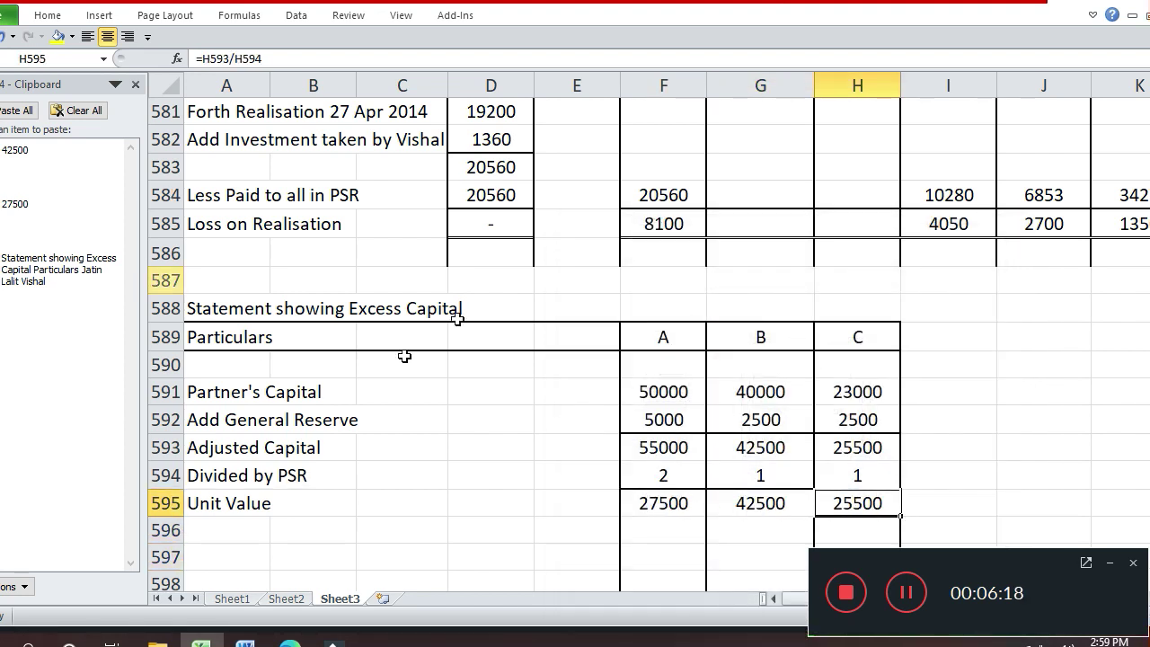
click(101, 15)
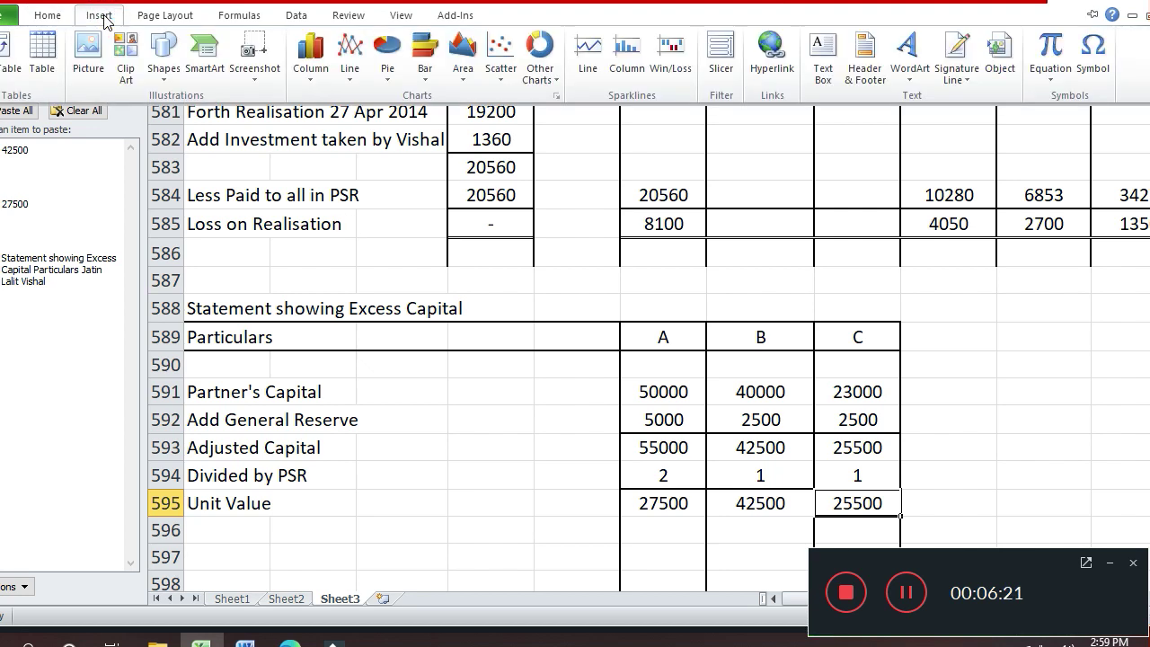
click(164, 55)
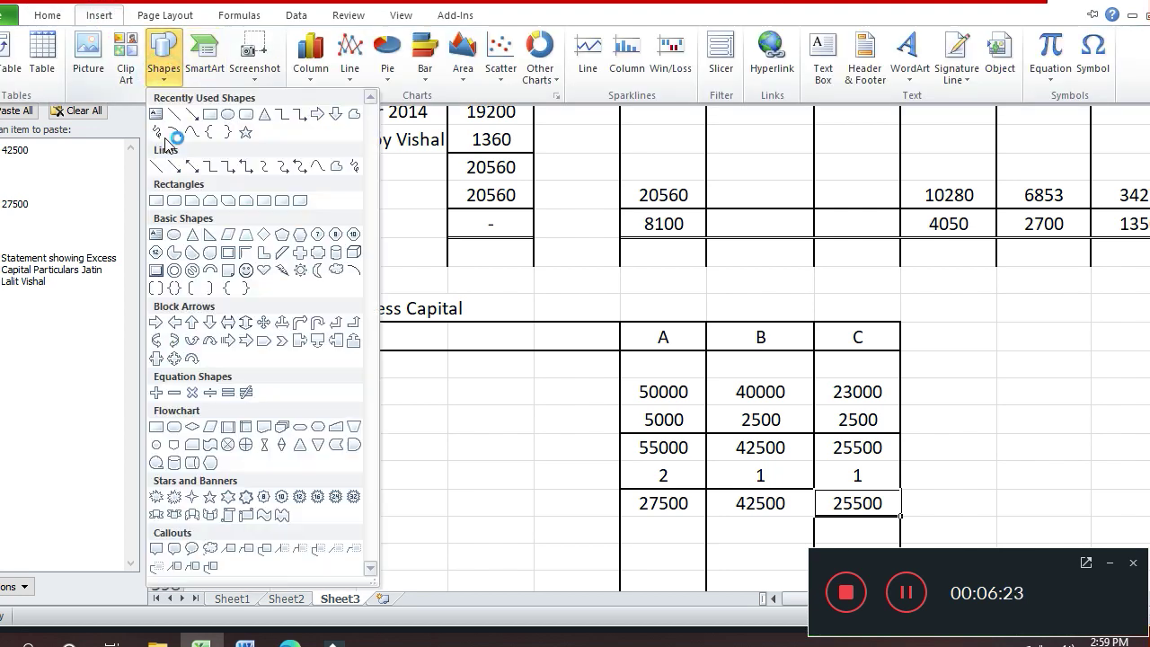
click(227, 114)
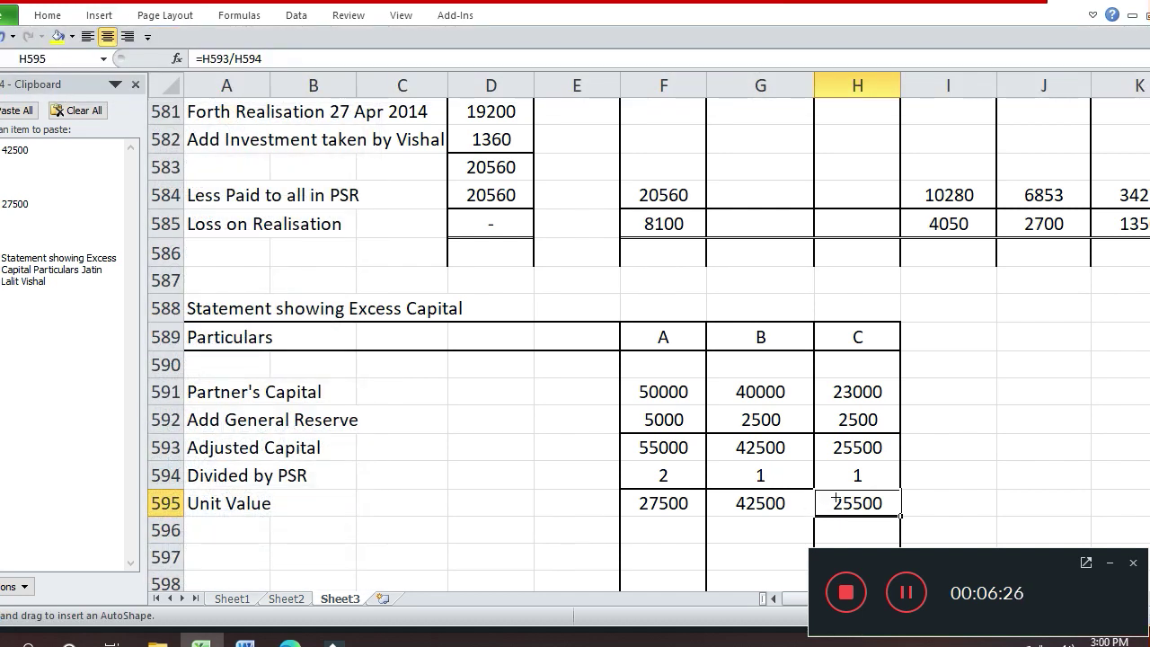
drag(826, 494, 900, 513)
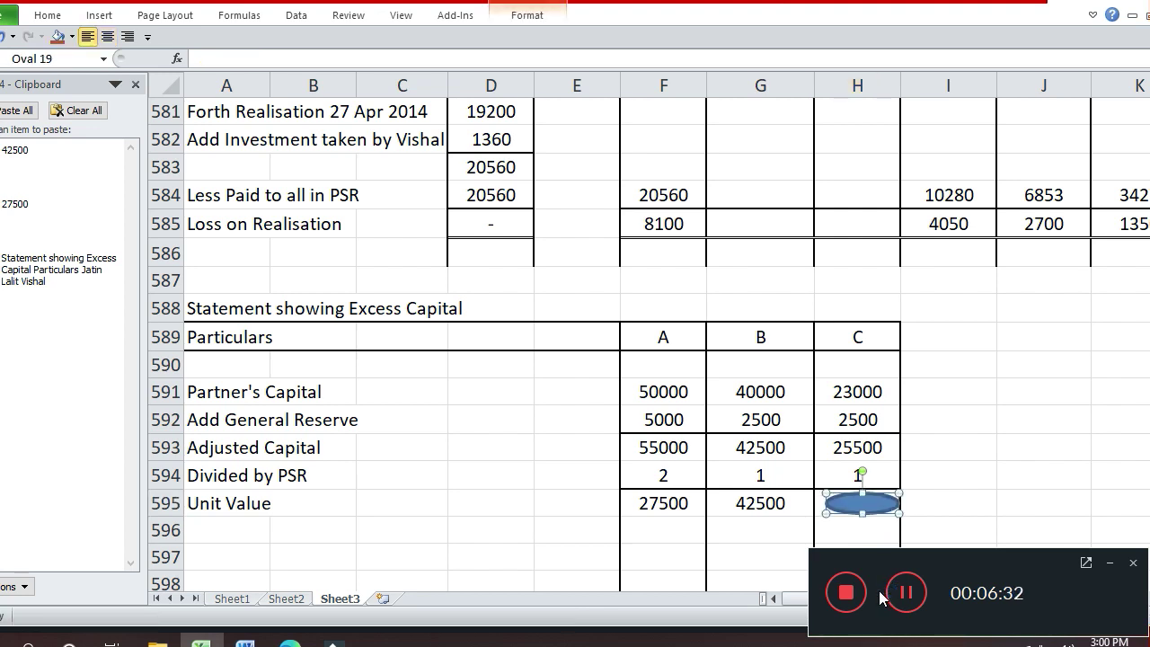
key(Left)
key(Left)
key(Left)
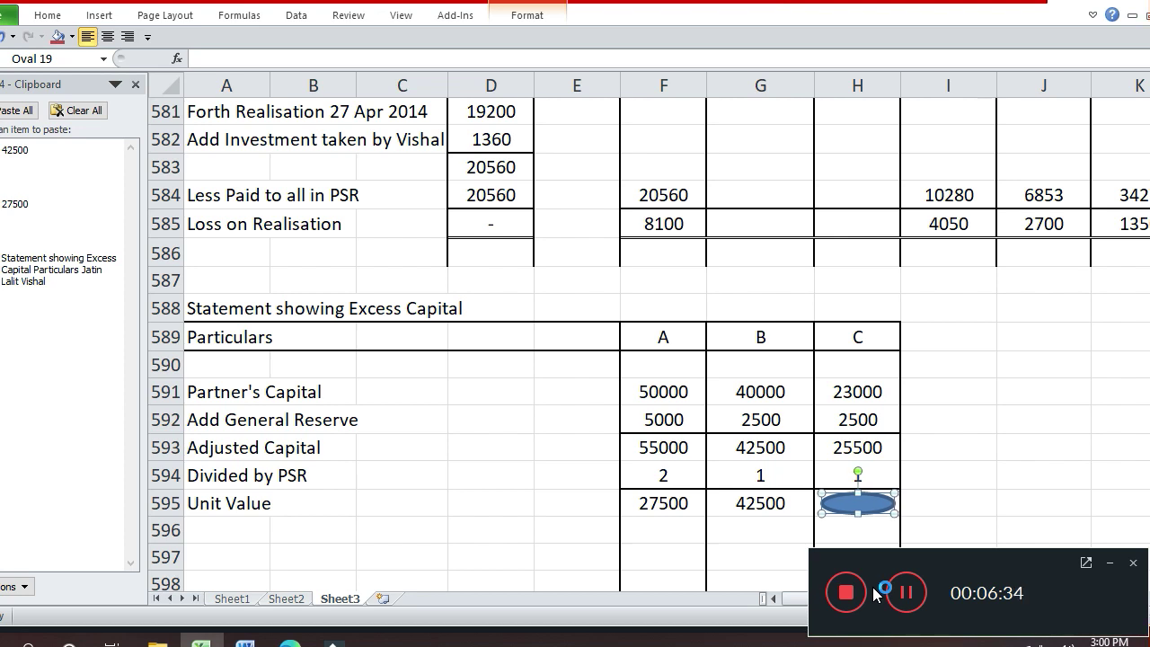
key(Right)
Set the oval's solid fill to 100% transparency and stretch the shape slightly taller around C's Unit Value
right_click(862, 508)
click(918, 492)
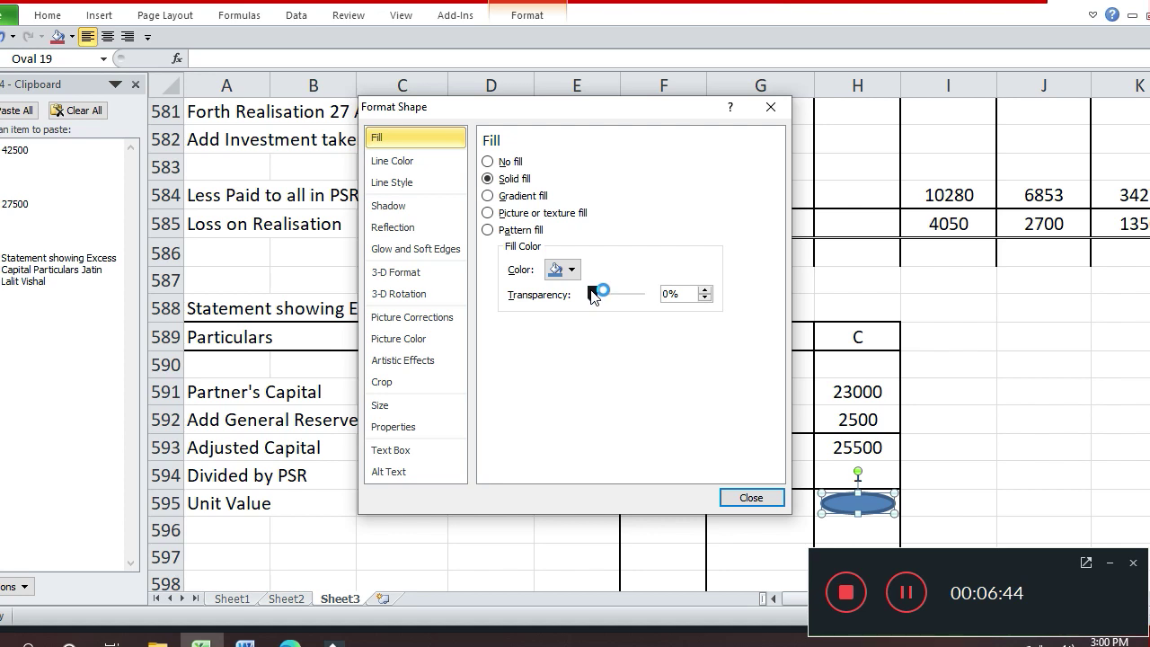
drag(590, 288, 662, 297)
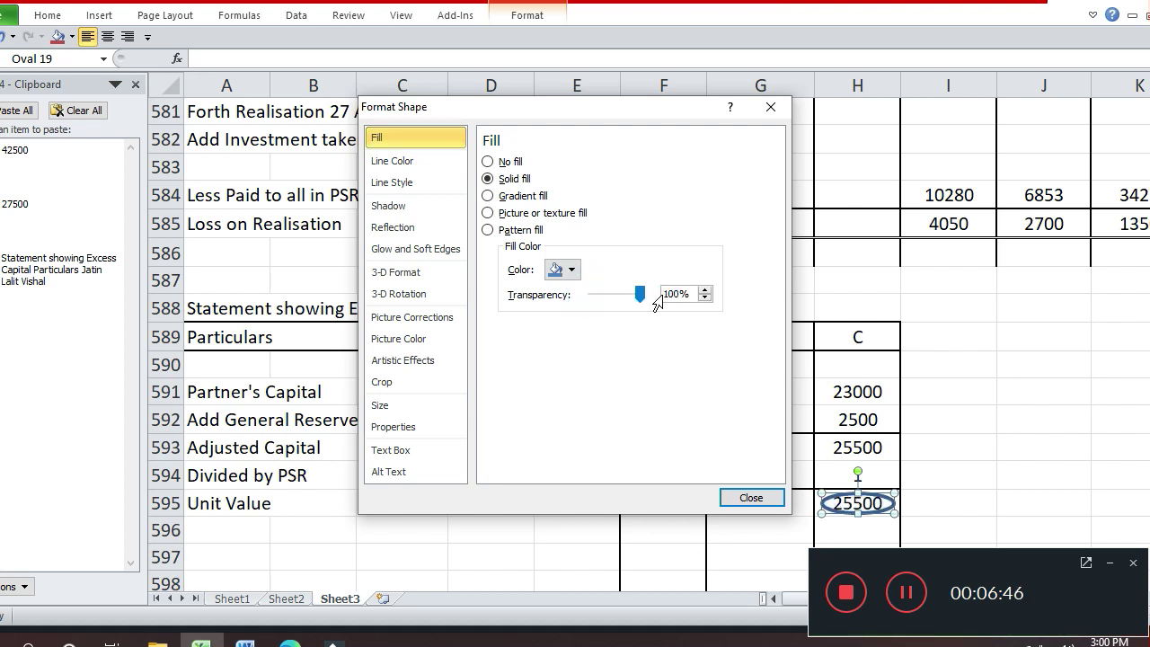
click(751, 499)
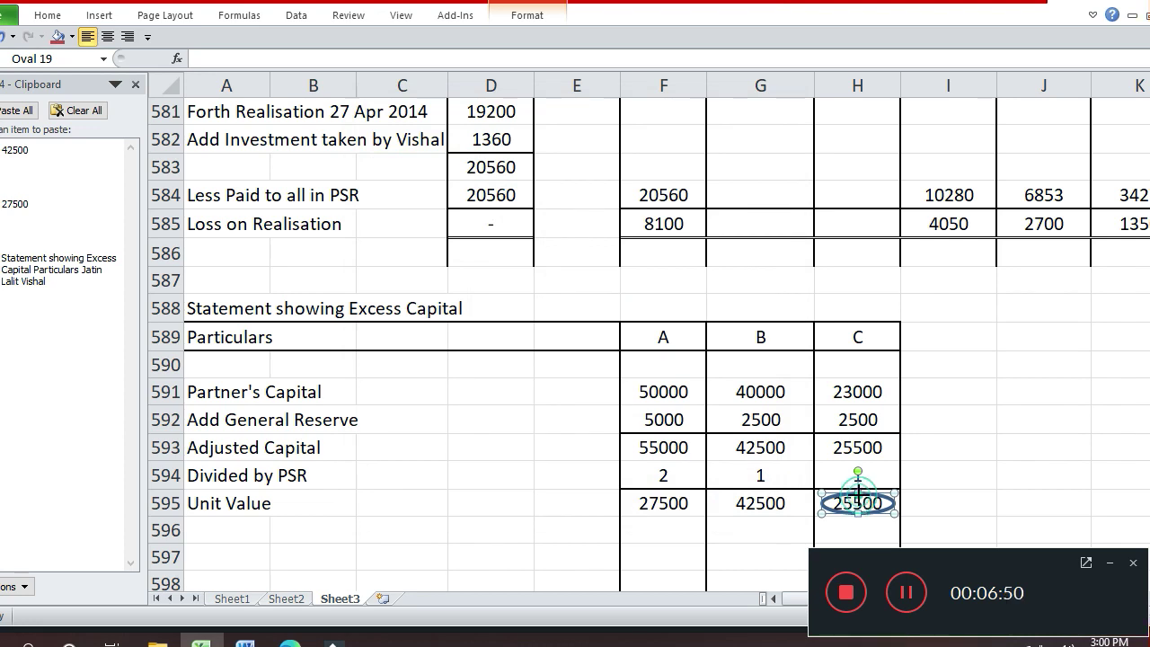
drag(858, 490, 858, 488)
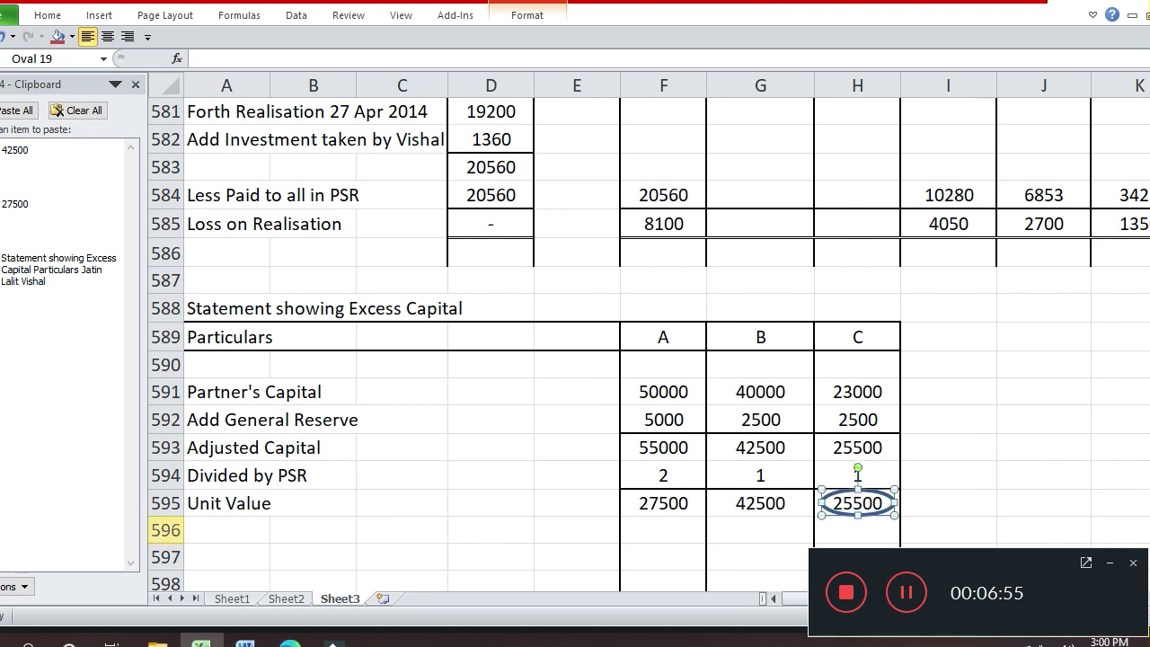
Enter the row label "Proportionate Capital = C's Unit Value X PSR" in A596
click(248, 550)
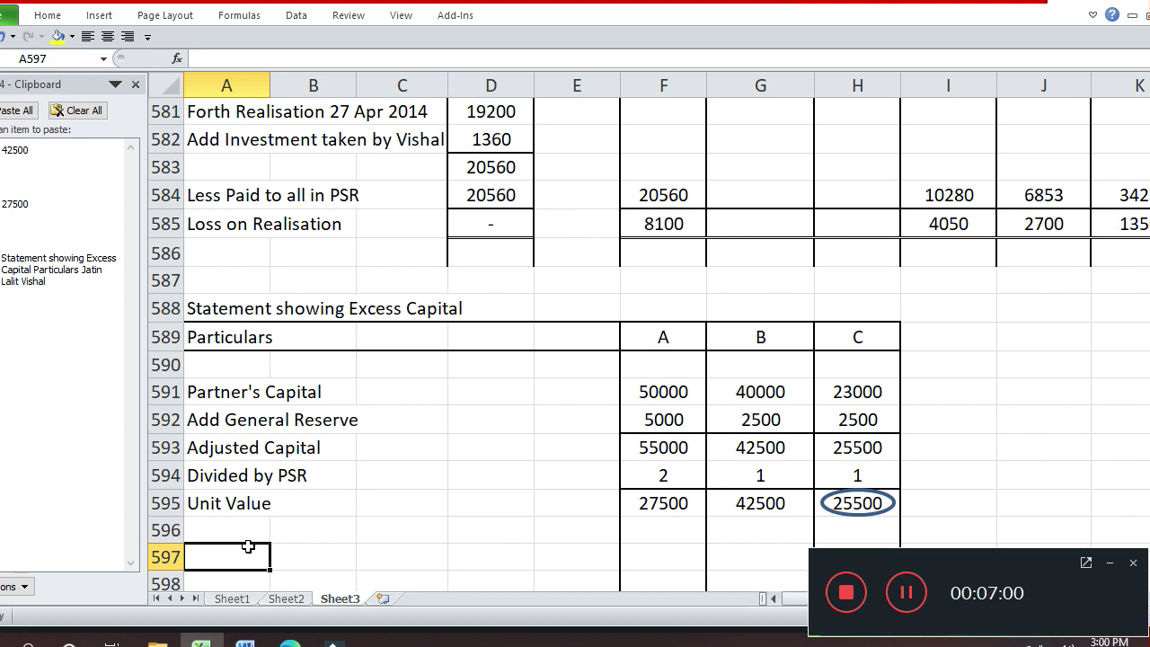
key(Up)
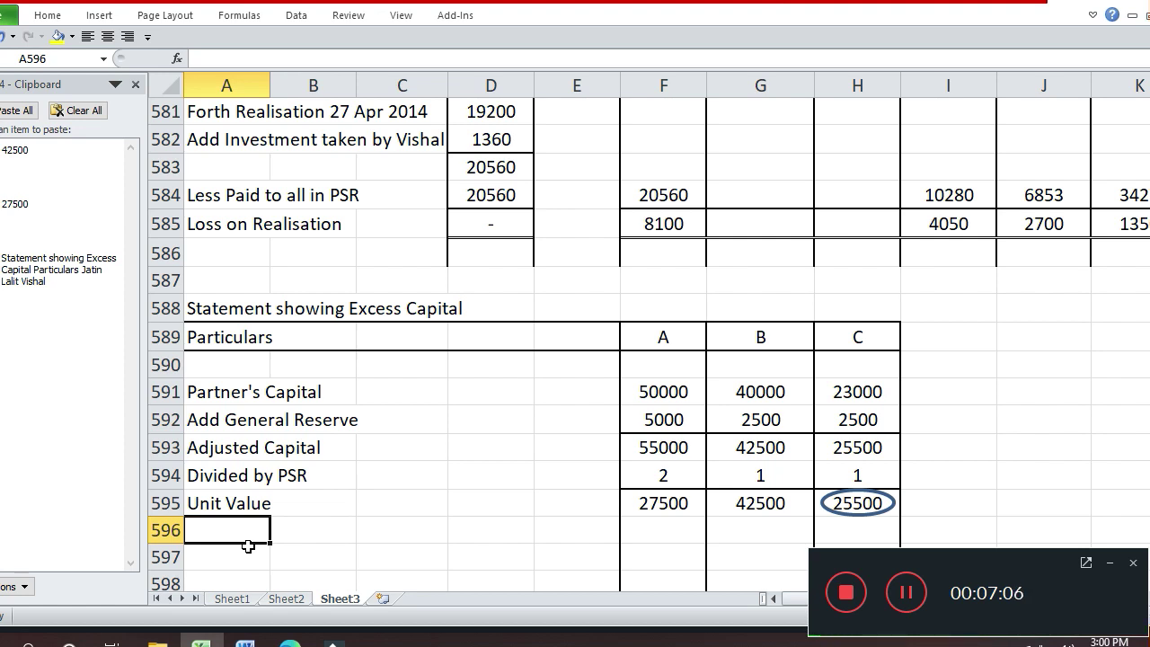
text(Proportiona)
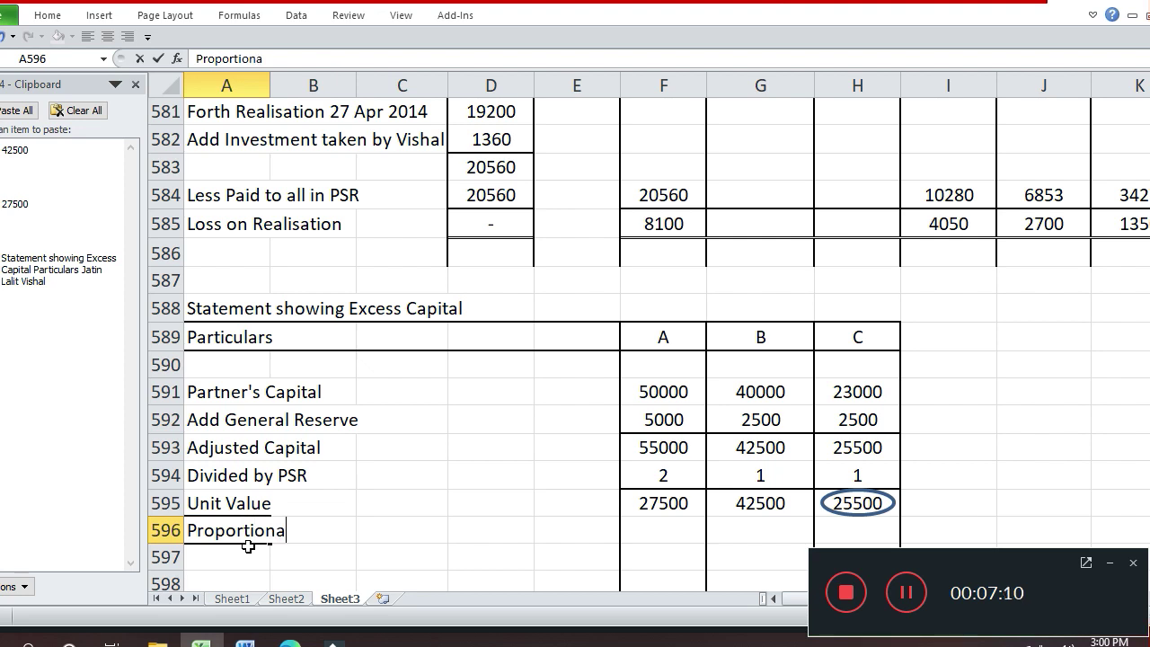
text(te Capit)
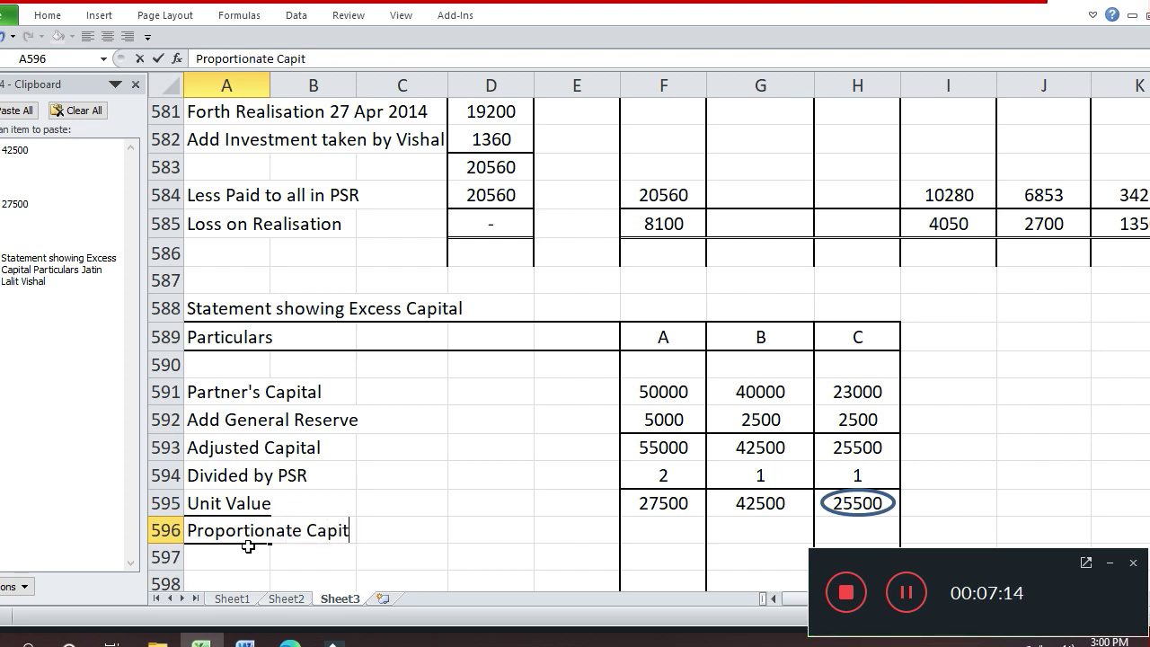
text(al = C's Uni)
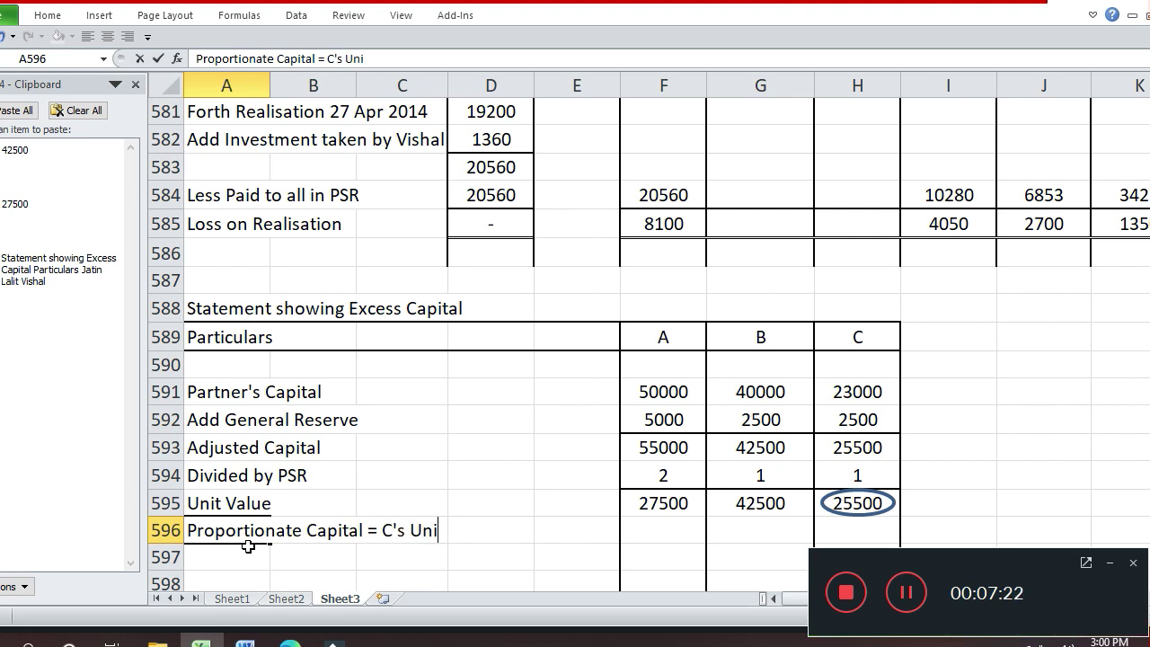
text(t Valu)
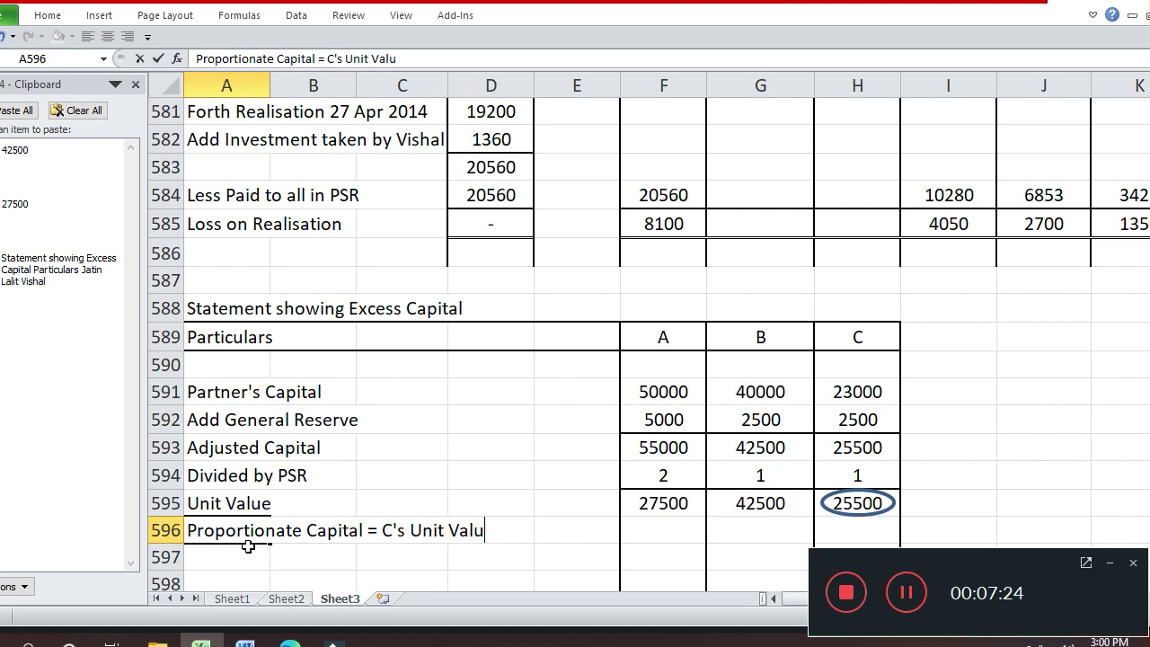
text(e X PSR)
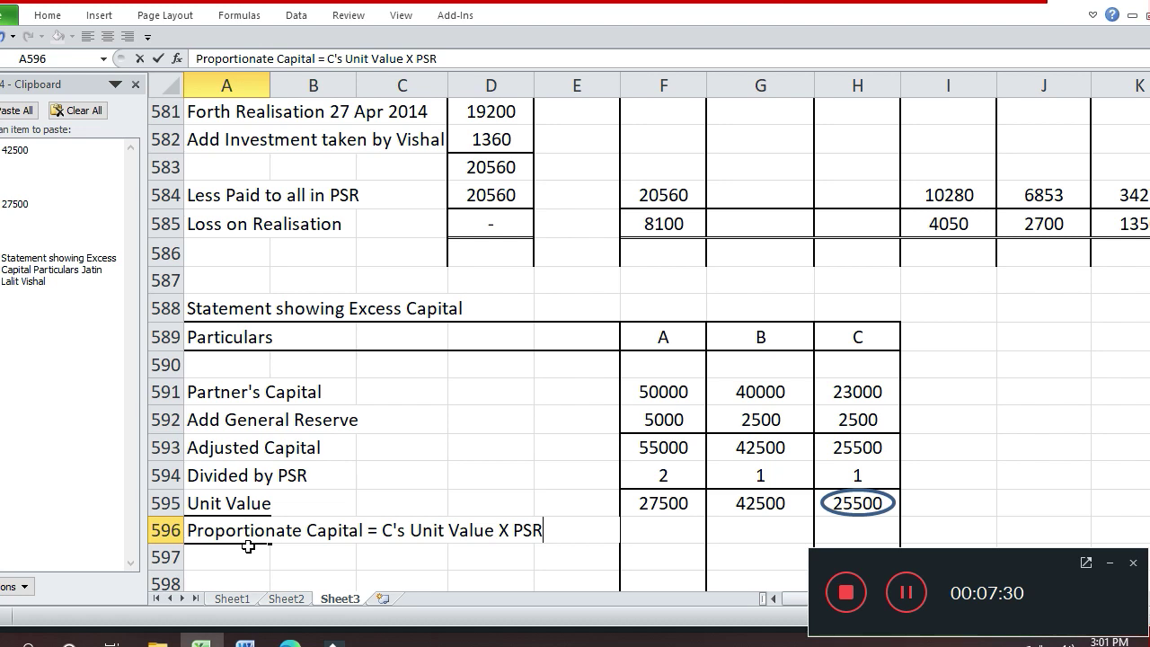
key(Return)
Calculate C's Proportionate Capital in H596 by multiplying C's Unit Value by C's PSR with =H595*H594
key(Up)
key(Right)
key(Right)
key(Right)
key(Right)
key(Right)
key(Right)
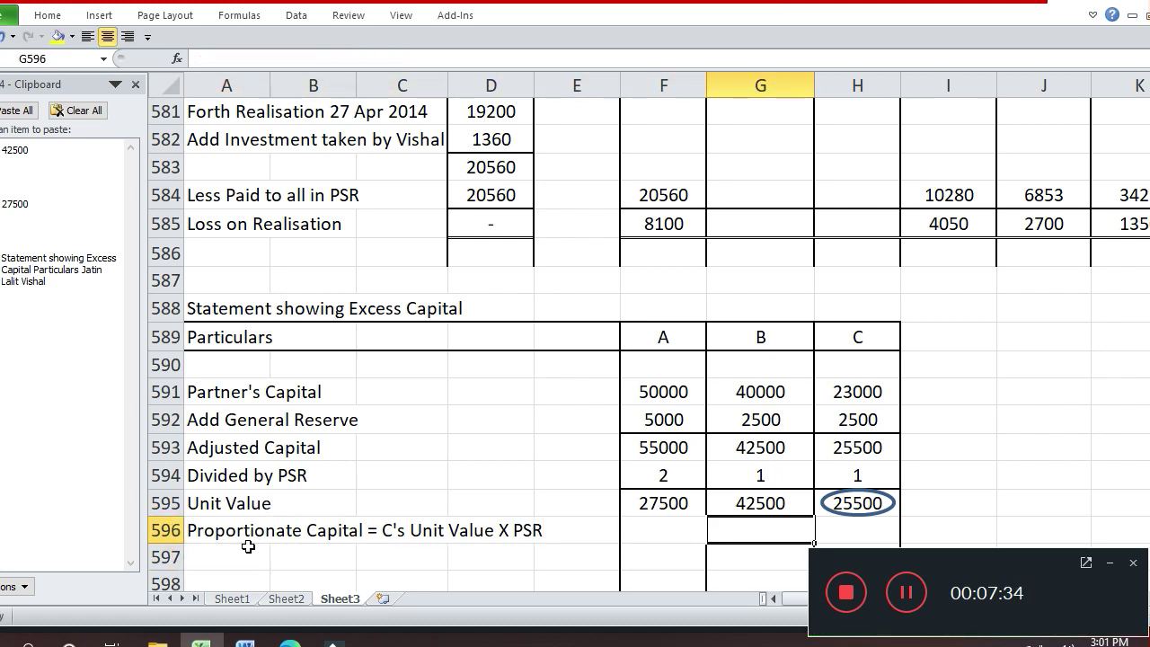
key(Right)
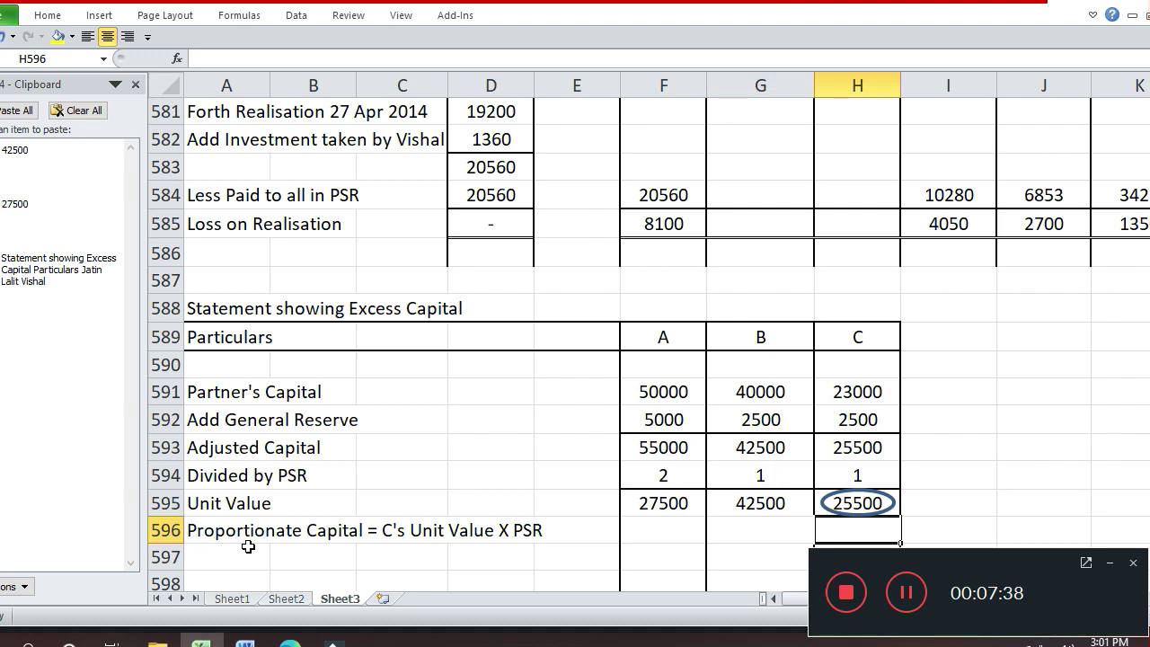
text(=)
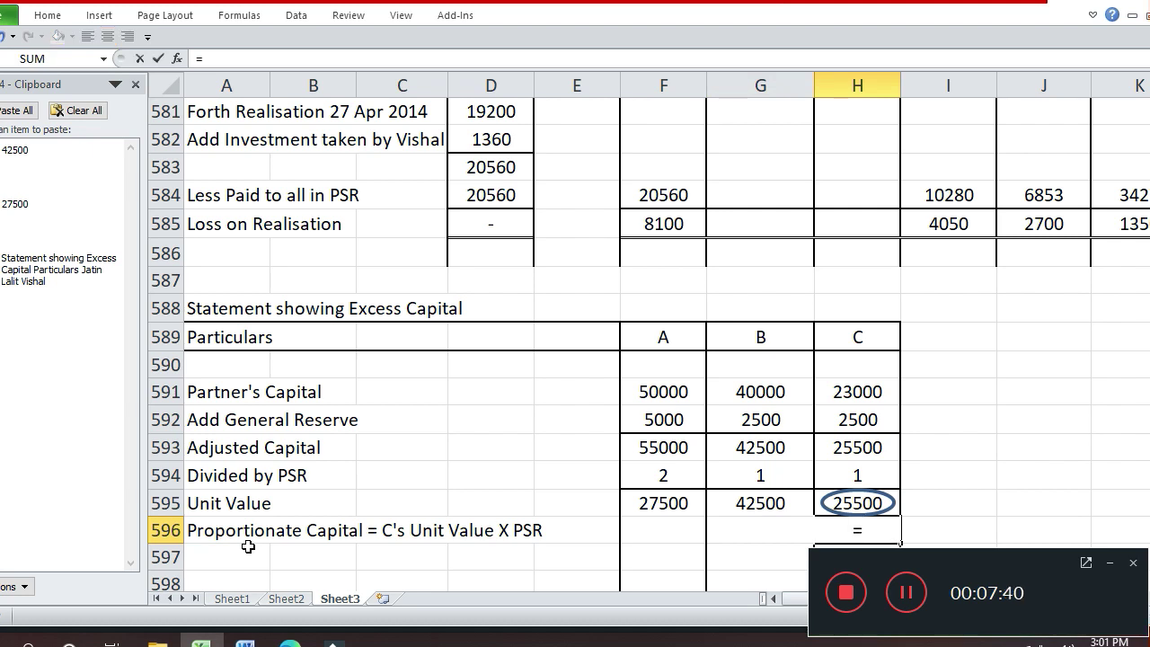
key(Up)
text(*)
key(Up)
key(Up)
key(Return)
Calculate B's Proportionate Capital in G596 as C's Unit Value times B's PSR with =H595*G594
scroll(248, 546, down, 1)
key(Left)
key(Up)
text(=)
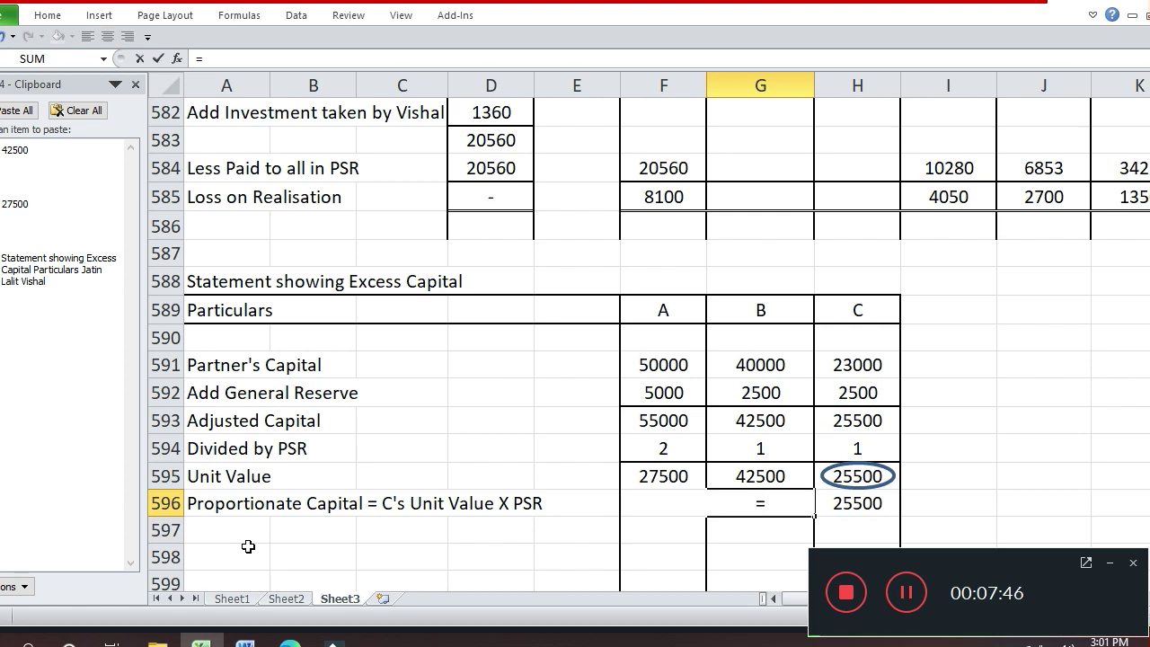
key(Up)
key(Right)
text(*)
key(Up)
key(Up)
key(Return)
Calculate A's Proportionate Capital in F596 as C's Unit Value times A's PSR with =H595*F594
key(Left)
key(Up)
text(=)
key(Up)
key(Right)
key(Right)
text(*)
key(Up)
key(Up)
key(Return)
Add a solid bottom border below the Proportionate Capital amounts in F596:H596
key(Up)
key(Up)
key(Down)
key(shift+Right)
key(shift+Right)
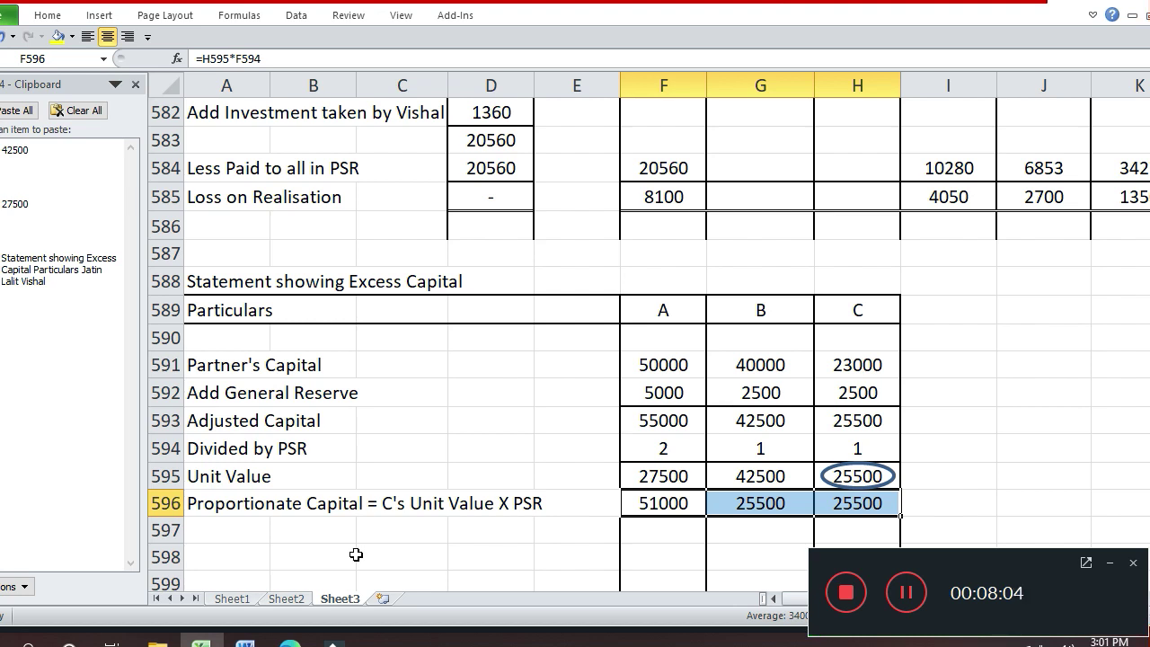
key(ctrl+1)
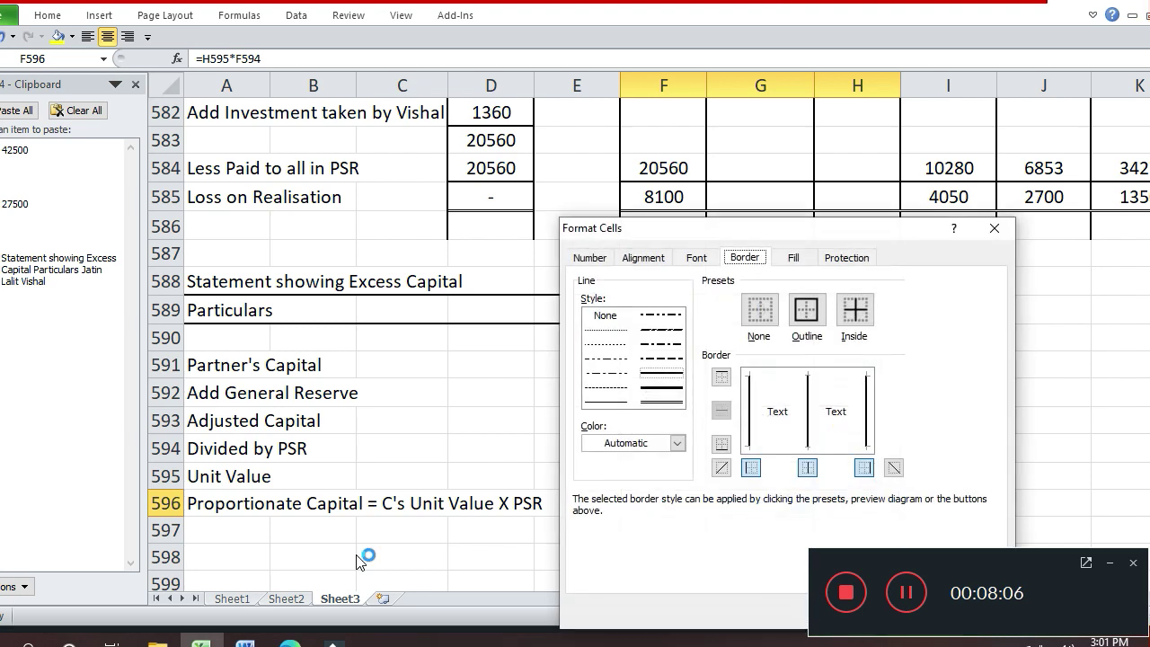
click(842, 447)
key(Return)
Enter the row label "Excess Capital" in A597
key(Down)
key(Left)
key(Left)
key(Left)
key(Left)
key(Left)
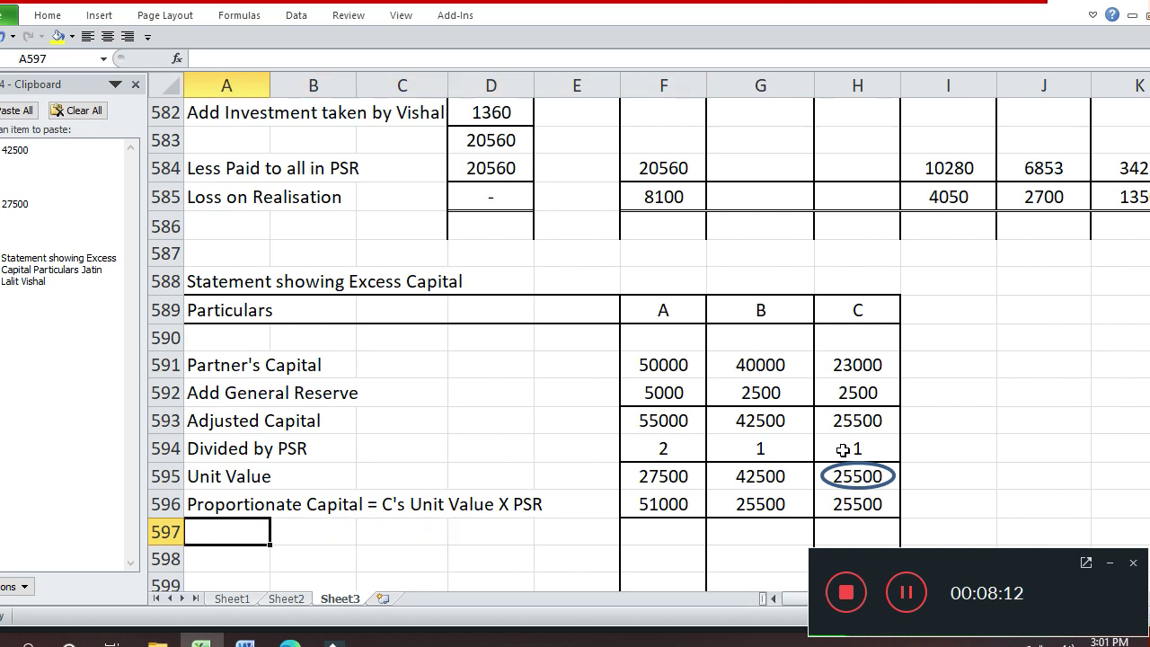
text(Exc)
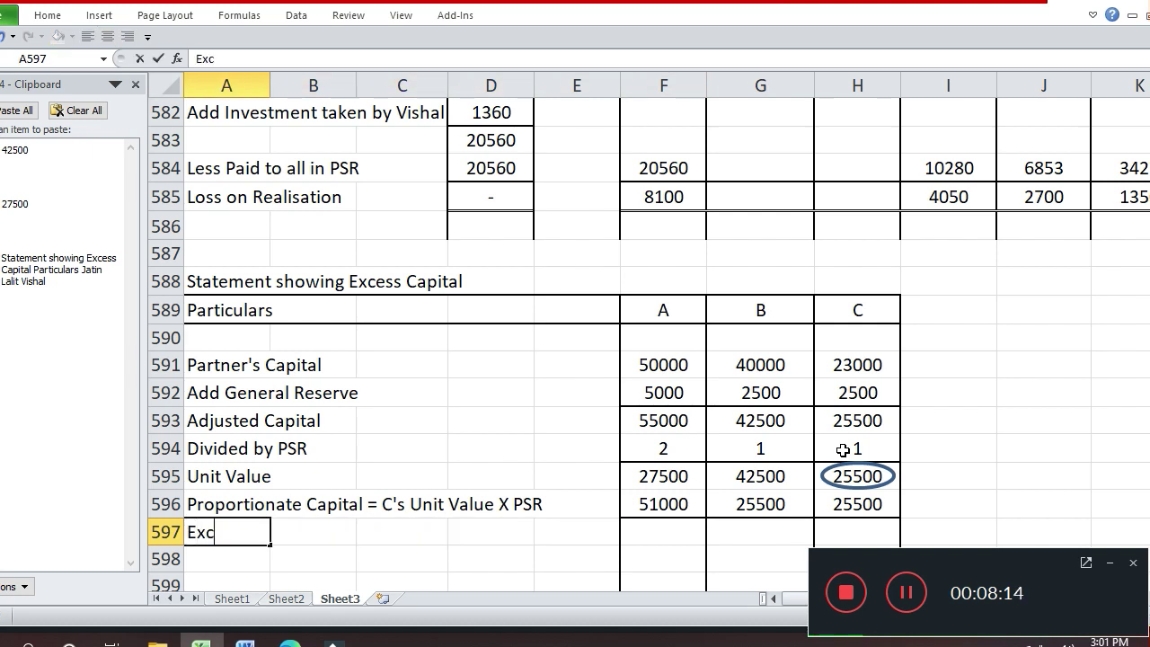
text(ess c)
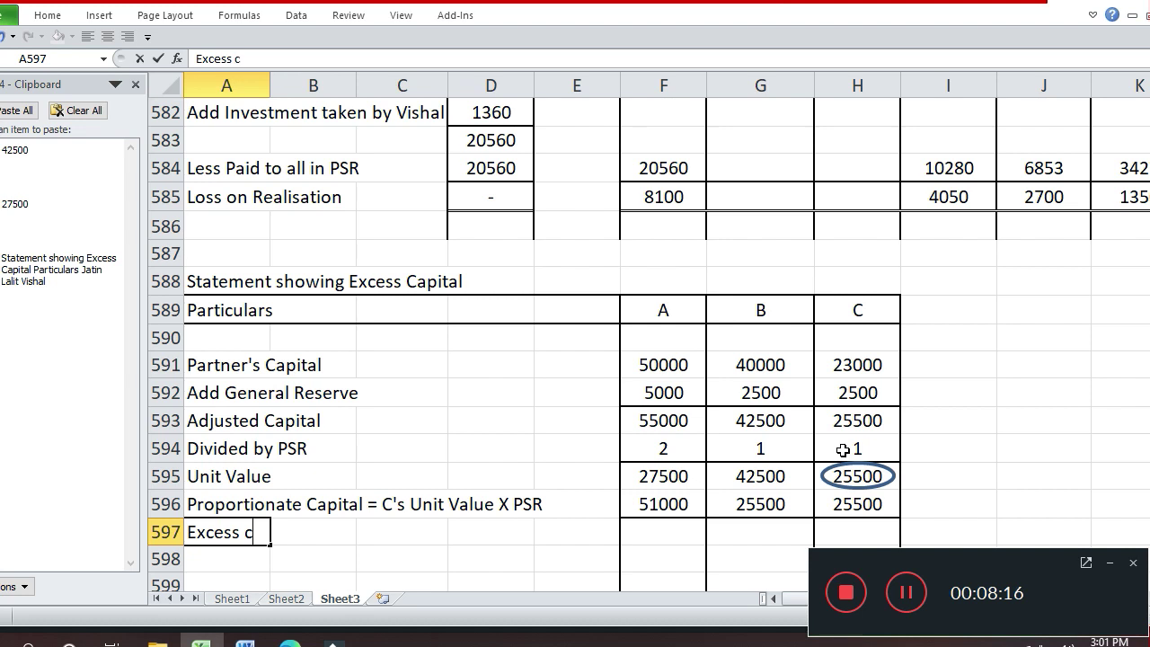
key(BackSpace)
text(Capital)
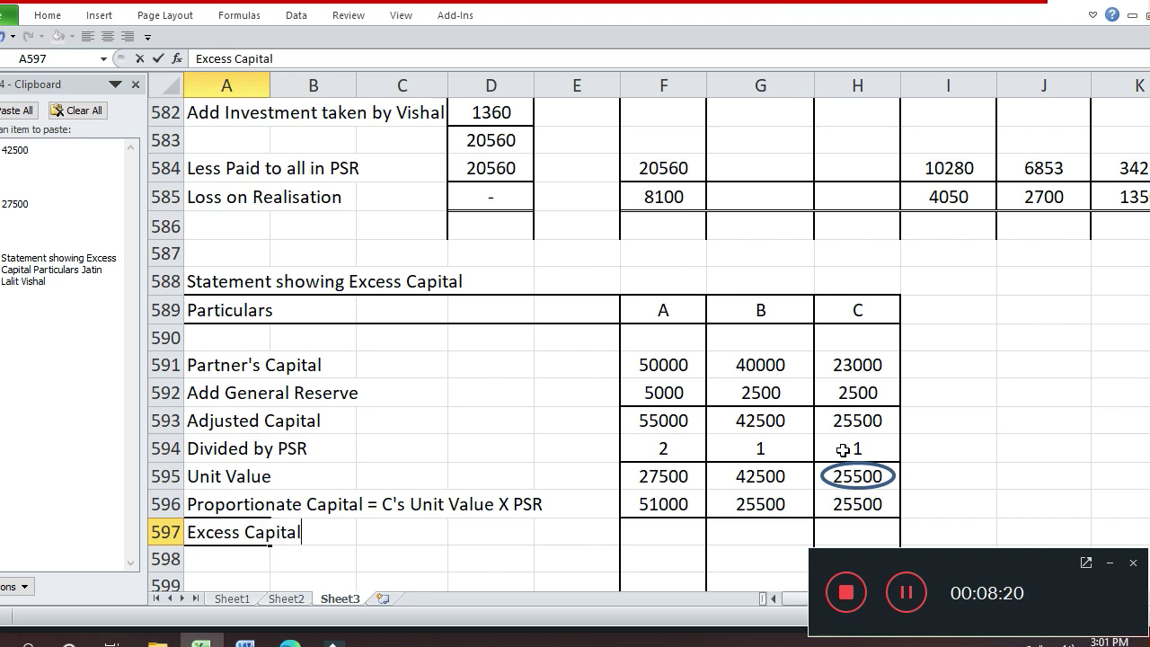
key(Return)
Enter 4000 as A's Excess Capital in F597
key(Up)
key(Right)
key(Right)
key(Right)
key(Right)
key(Right)
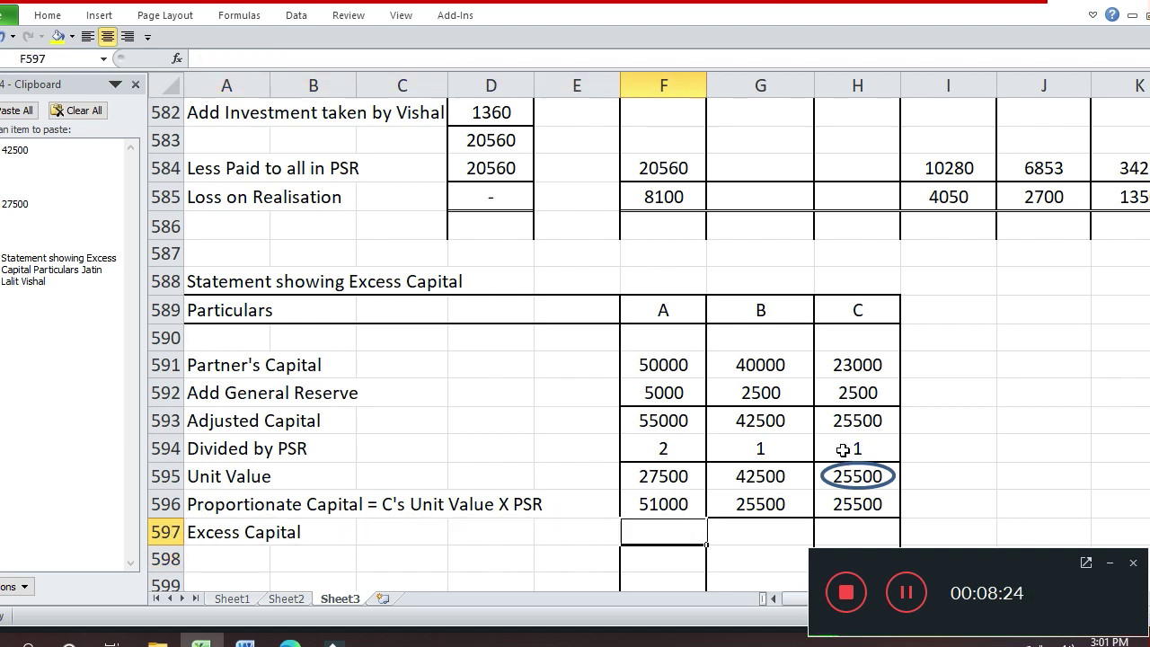
text(4000)
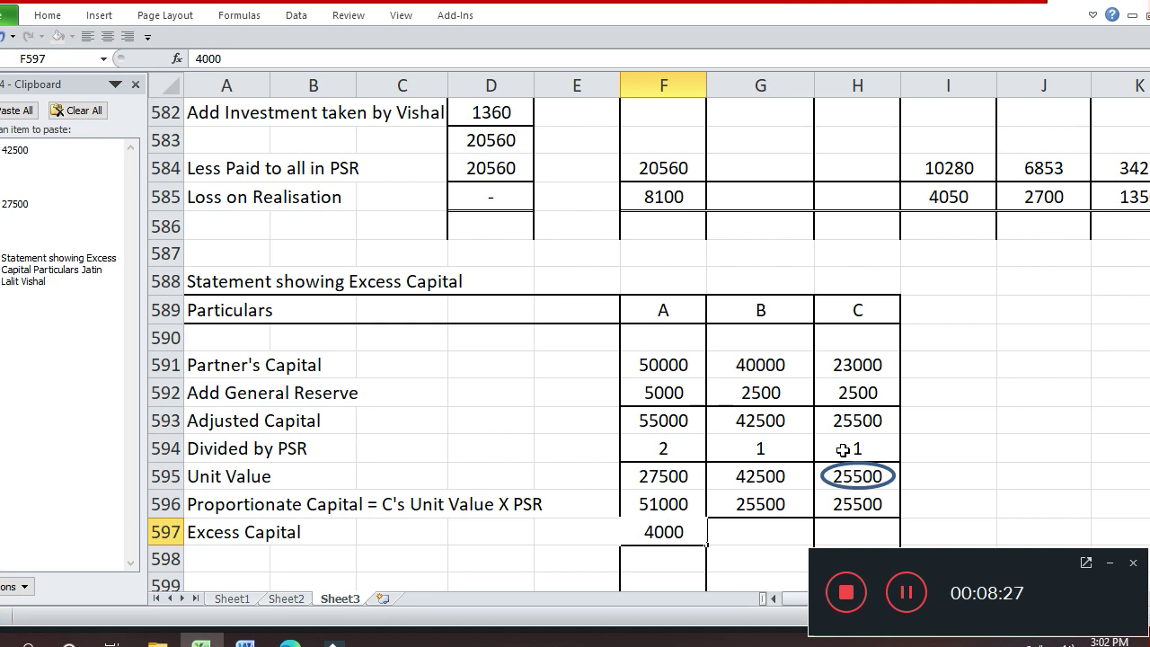
key(Return)
Calculate B's Excess Capital in G597 as Adjusted Capital minus Proportionate Capital with =G593-G596
key(Up)
key(Right)
key(Right)
key(Left)
key(F2)
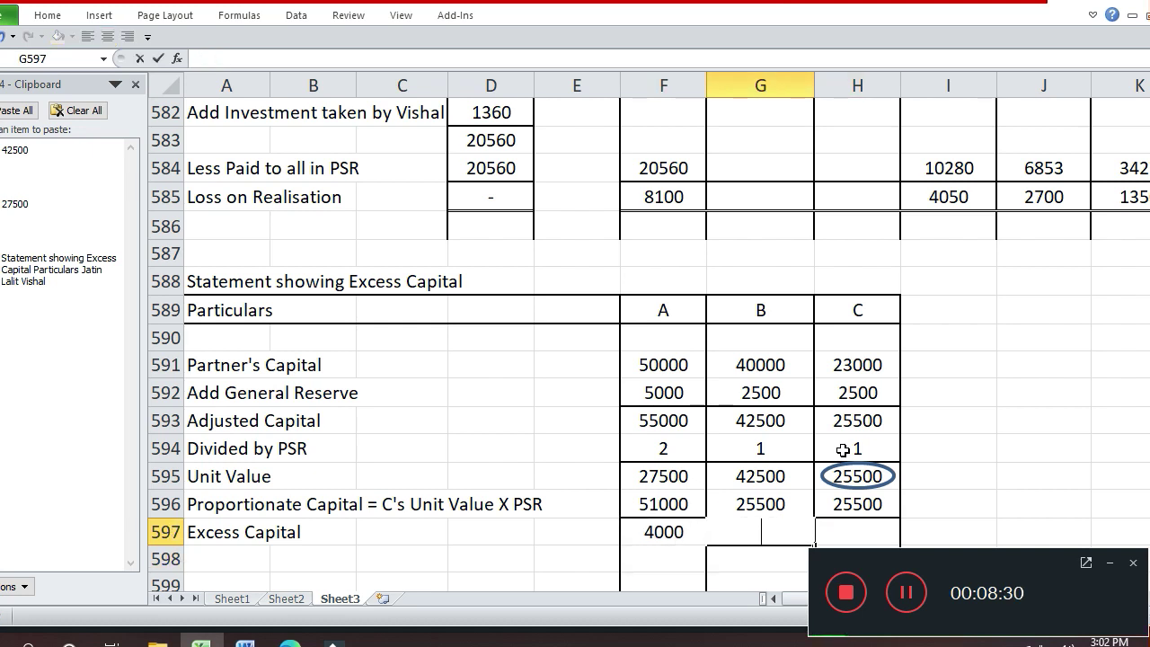
text(=)
key(Up)
key(Up)
key(Up)
key(Up)
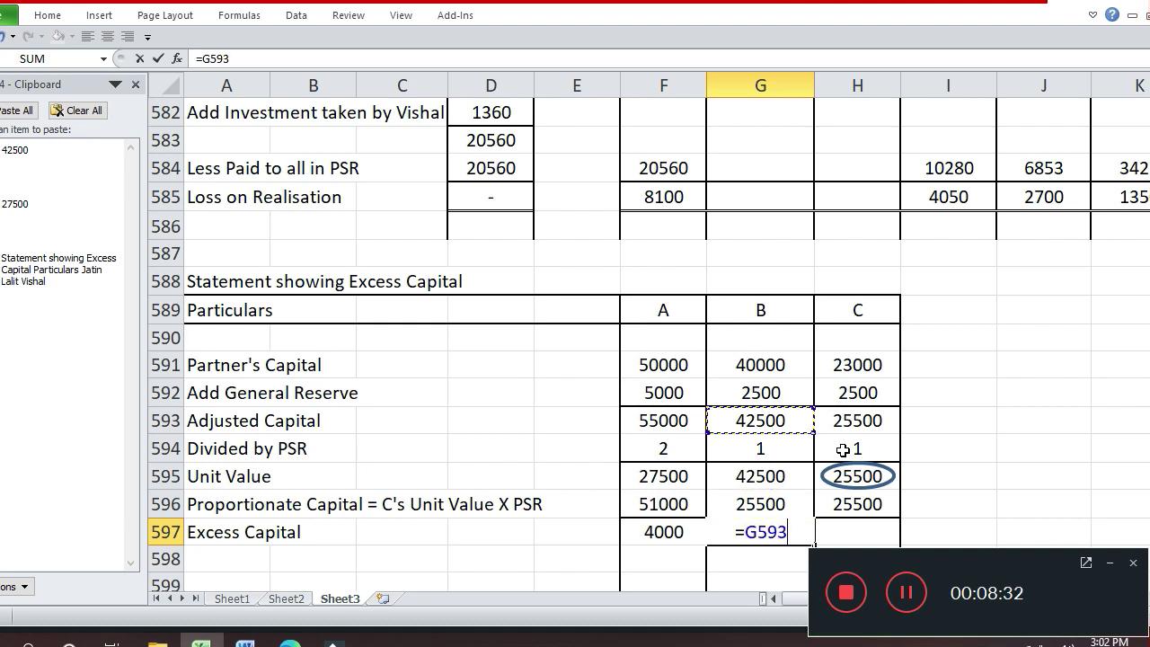
text(-)
key(Up)
key(ctrl+Return)
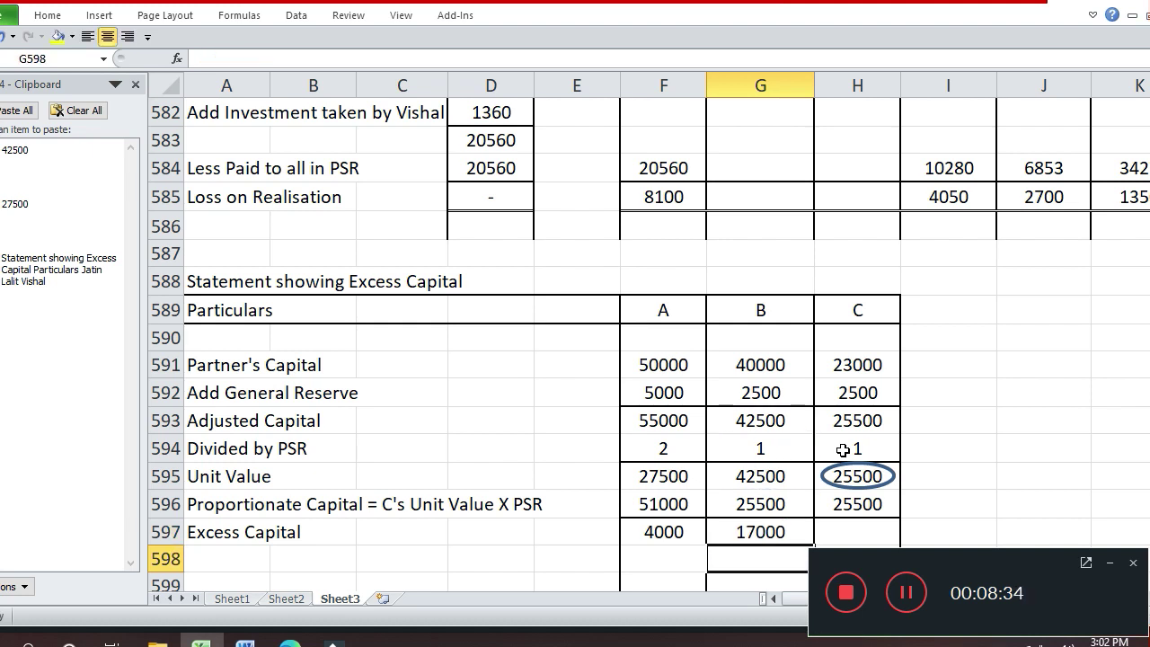
Enter NIL as C's Excess Capital in H597
key(Right)
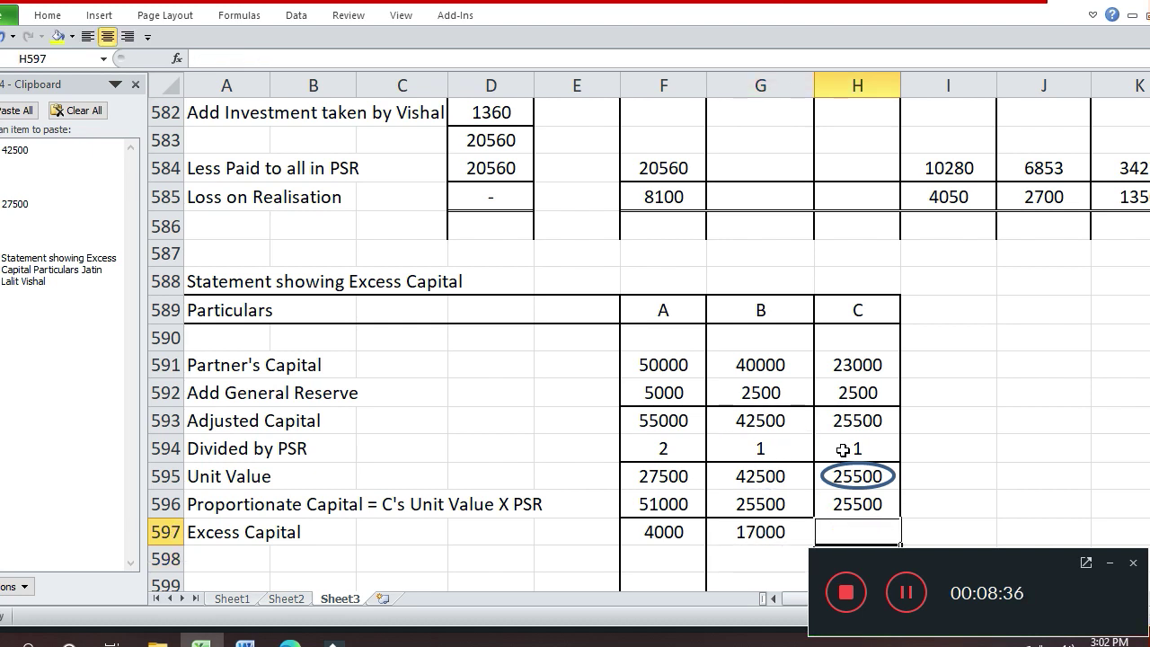
text(NIL)
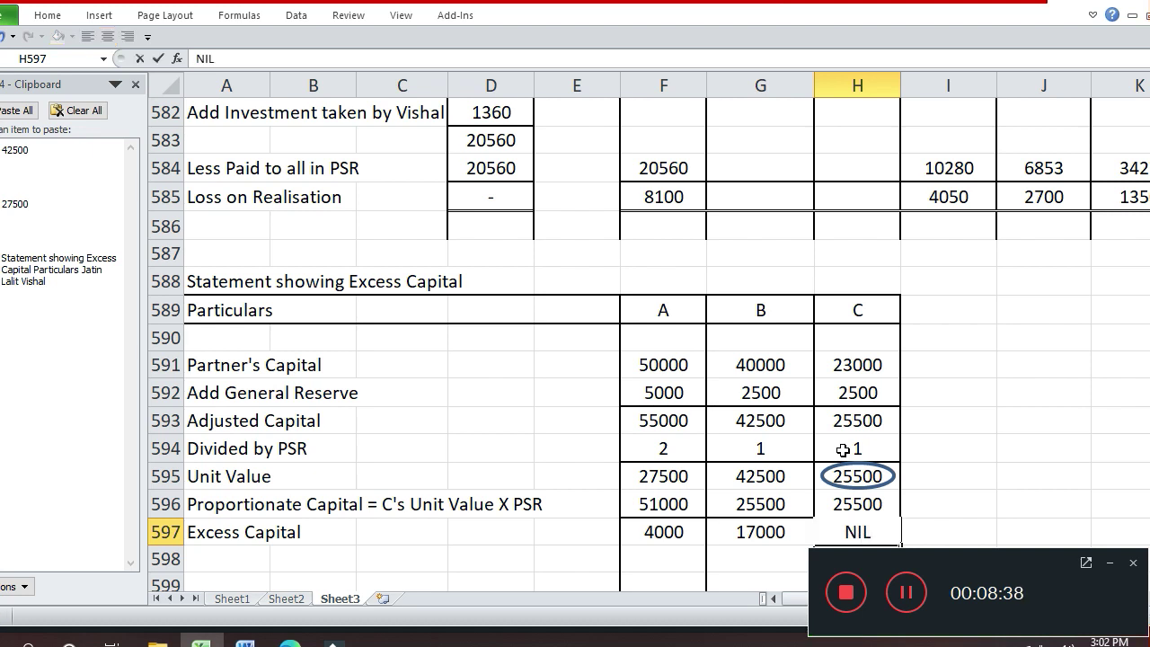
key(Return)
Copy the "Divided by PSR" label from A594 into A598, below Excess Capital
key(Down)
key(Down)
key(Down)
key(Down)
key(Up)
key(Up)
key(Up)
key(Up)
key(Left)
key(Left)
key(Left)
key(Left)
key(Left)
key(Left)
key(Left)
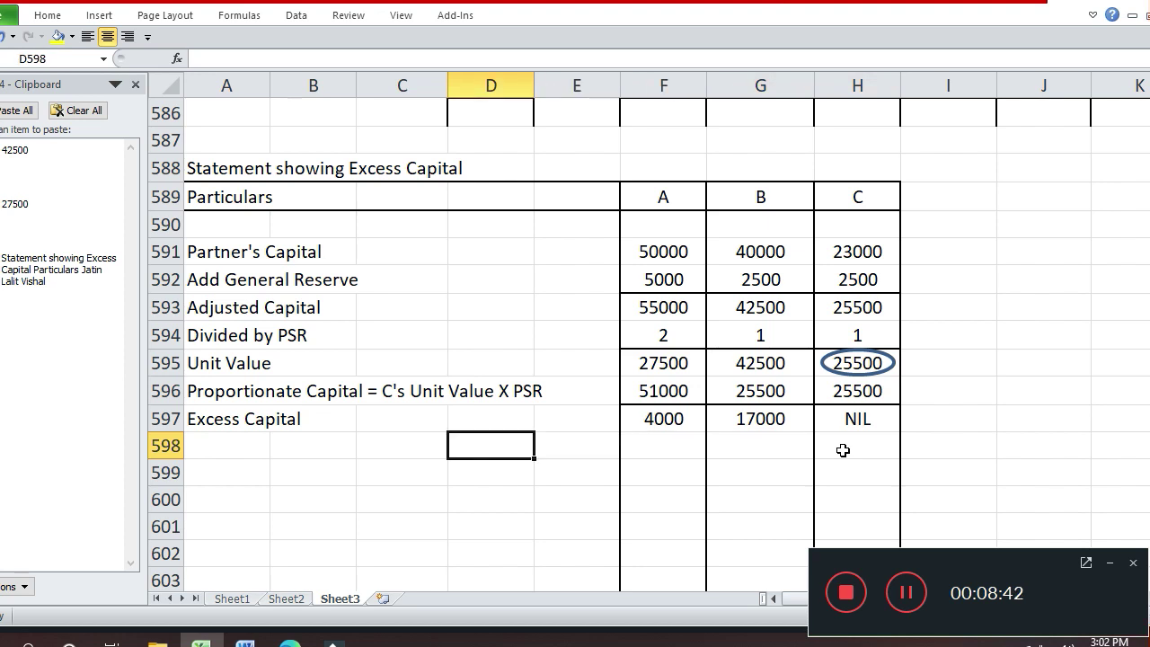
key(Up)
key(Up)
key(Up)
key(Up)
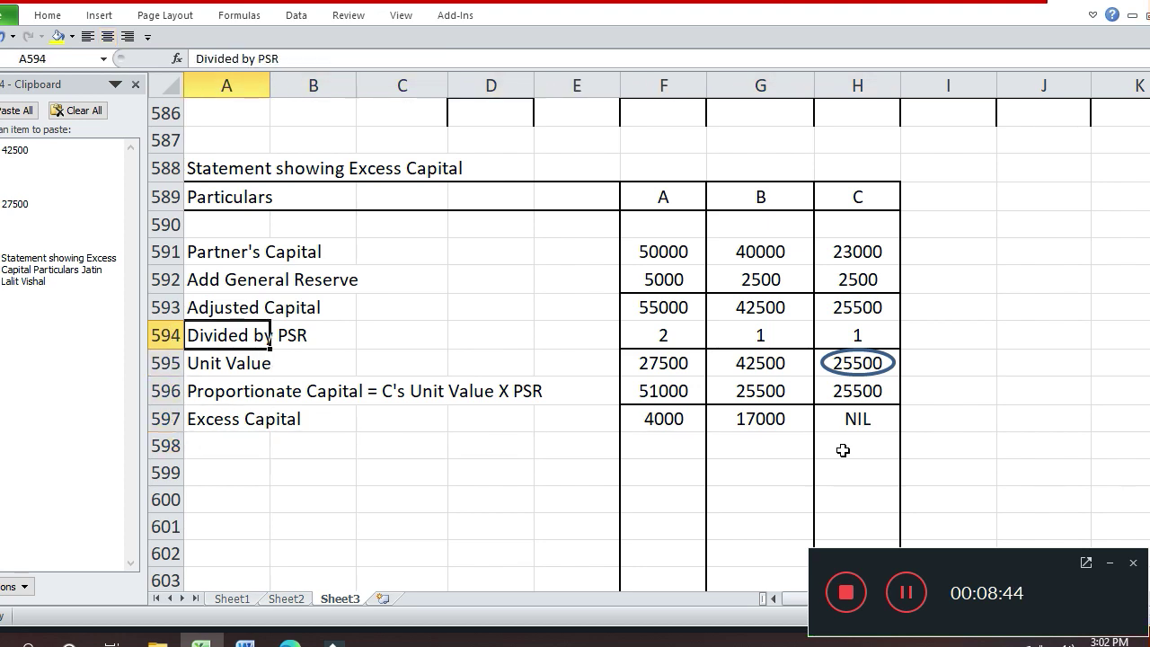
key(ctrl+c)
key(Down)
key(Down)
key(Down)
key(Down)
key(ctrl+v)
key(Escape)
Enter the PSR values 2 for A in F598 and 1 for B in G598
key(Right)
key(Right)
key(Right)
key(Right)
key(Right)
text(2)
key(Right)
text(1)
key(Return)
Enter the row label "Unit Value" in A599
key(Left)
key(Left)
key(Left)
key(Left)
key(Left)
key(Left)
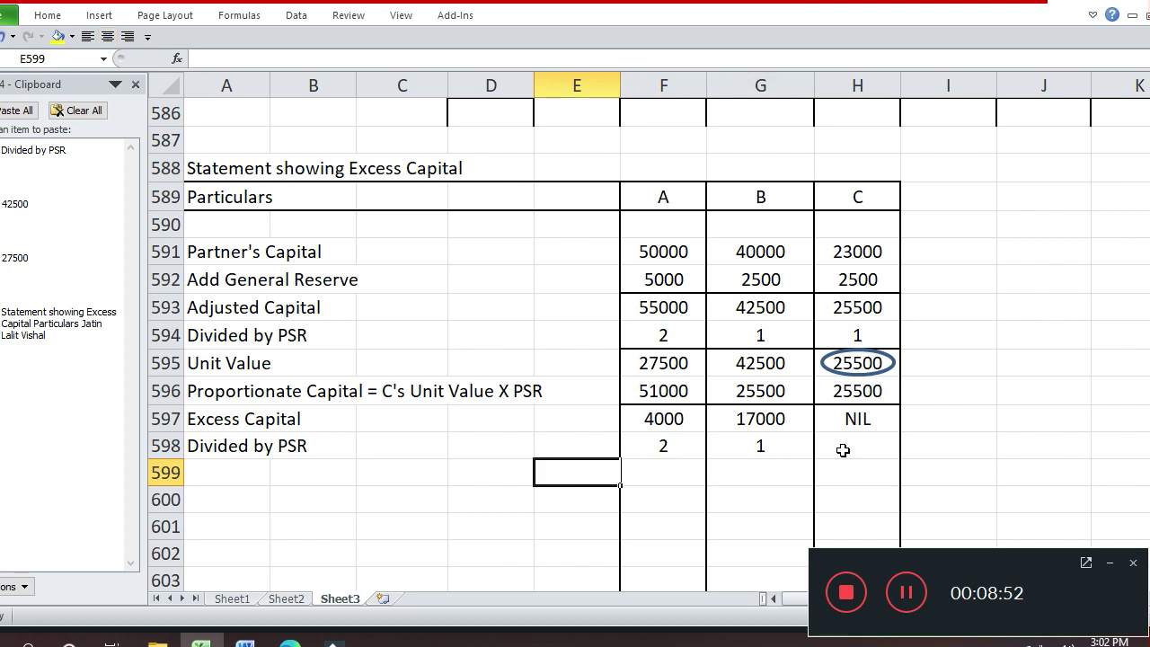
text(Unit Value)
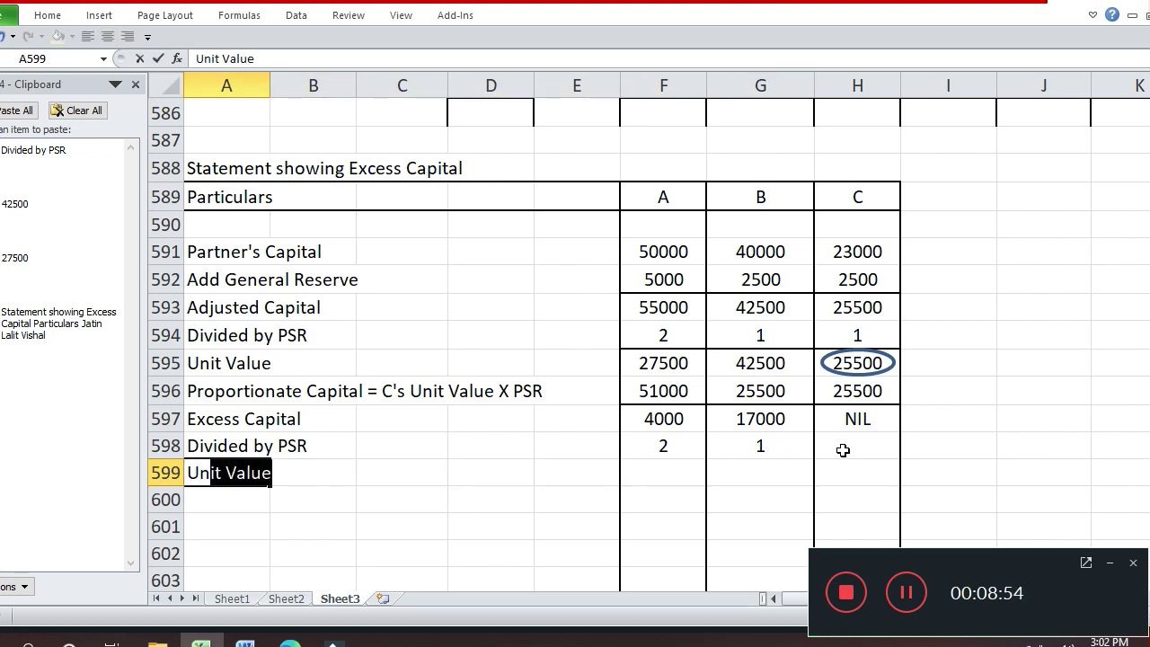
key(Return)
Enter the second Unit Value amounts, 2000 for A in F599 and 17000 for B in G599
key(Right)
key(Right)
key(Right)
key(Up)
key(Right)
key(Right)
text(2000)
key(Return)
key(Up)
key(Right)
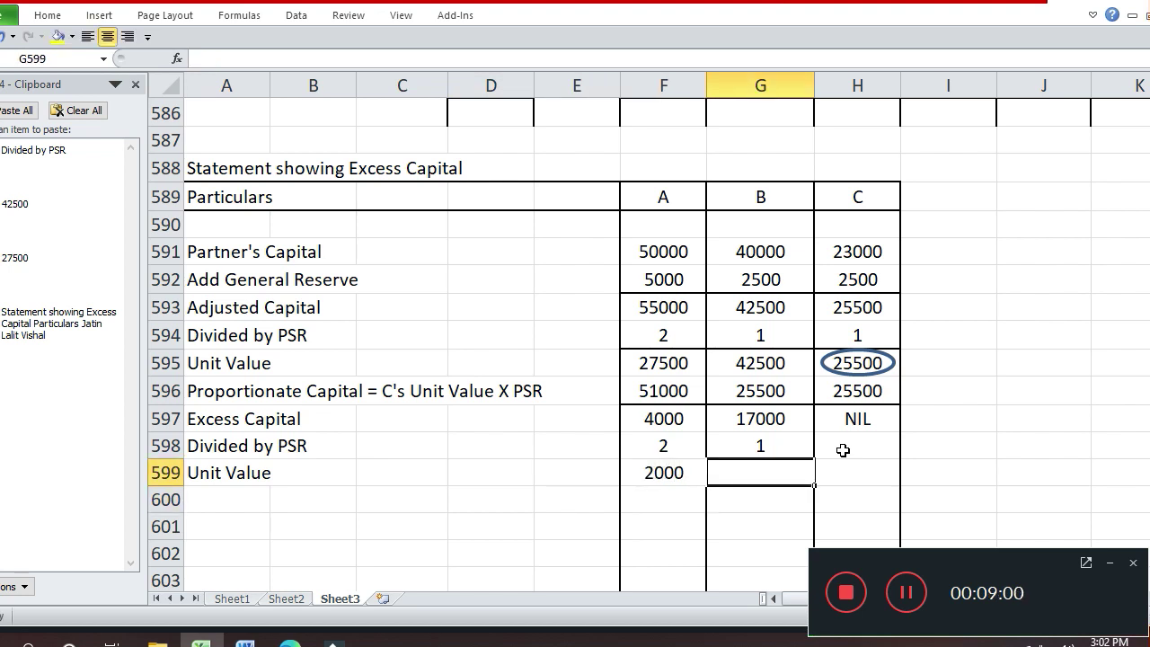
text(17000)
key(Return)
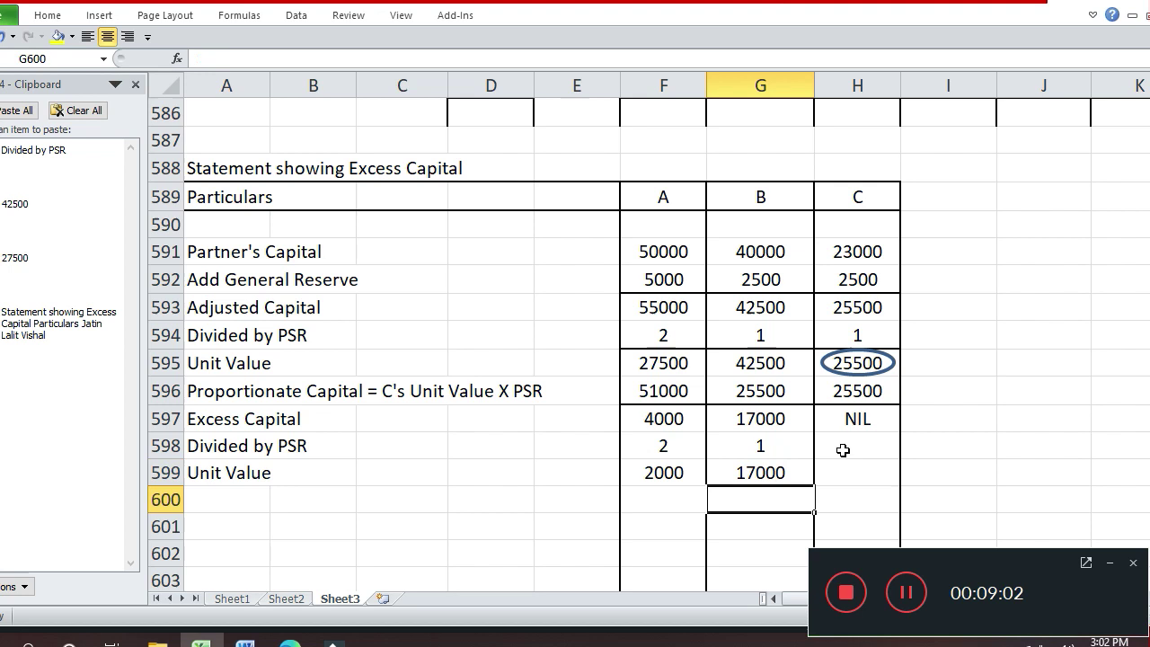
Duplicate the oval that circles C's Unit Value in H595
key(Up)
key(Up)
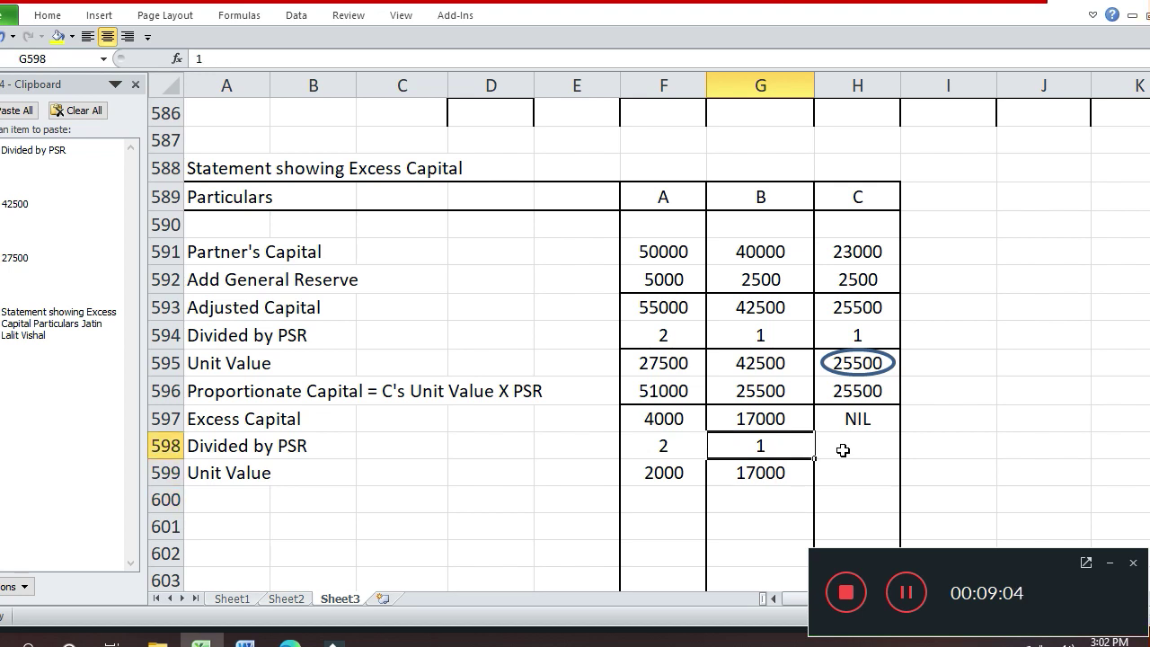
click(885, 354)
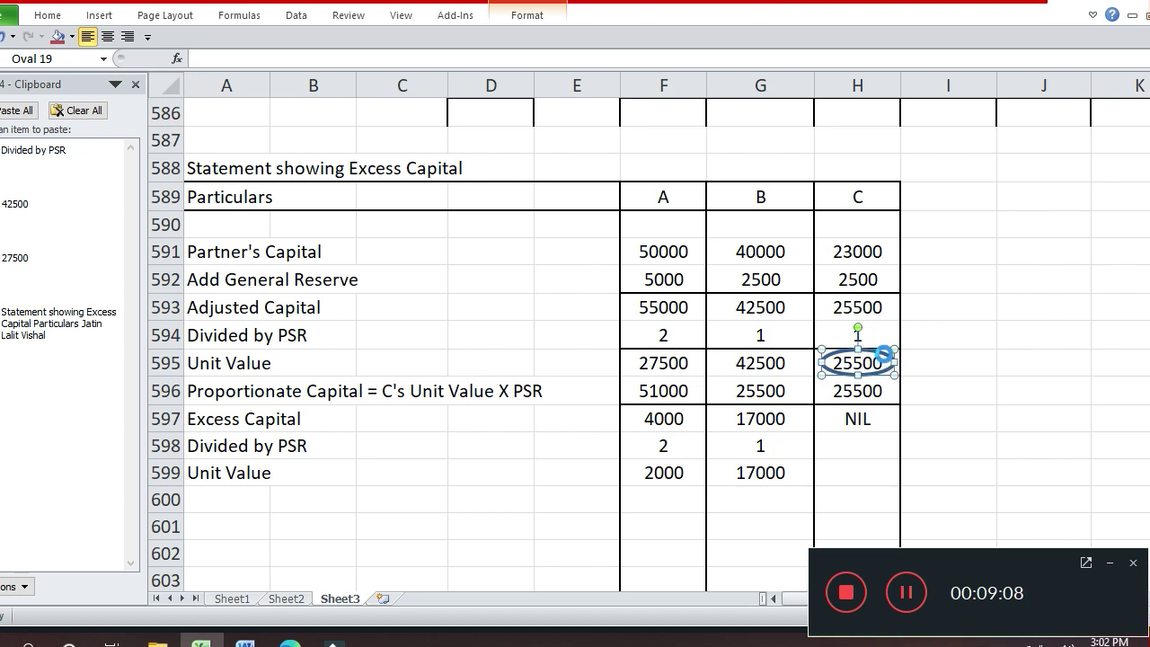
key(ctrl+c)
key(ctrl+v)
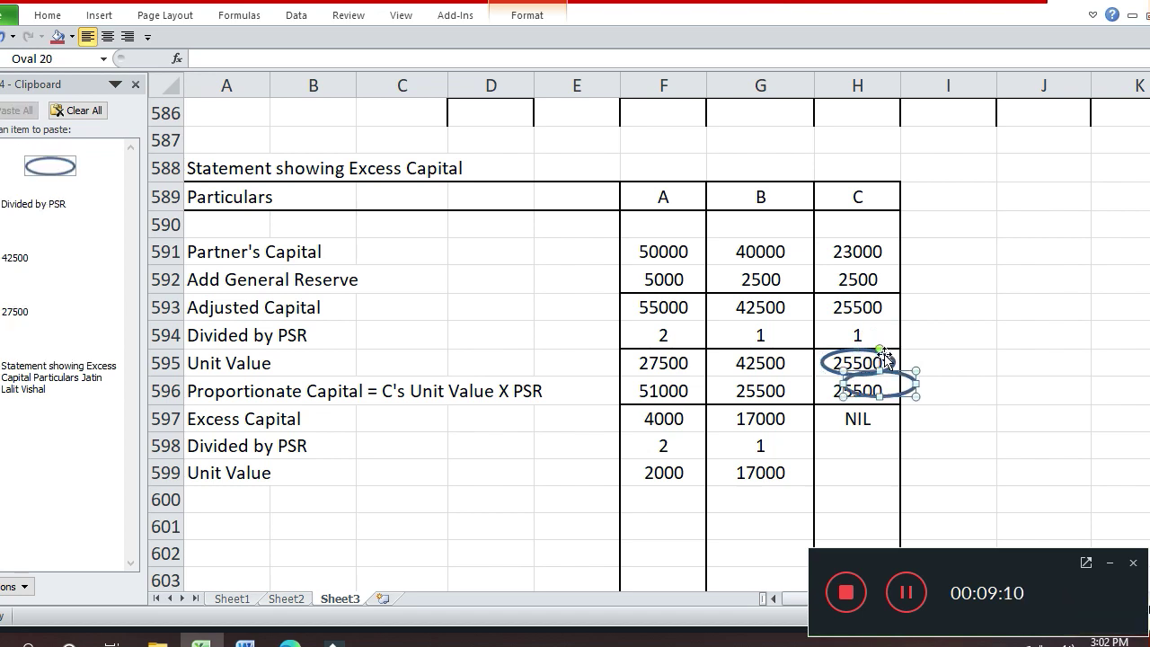
Move the duplicated oval down and across so it circles A's second Unit Value in F599
key(Down)
key(Down)
key(Down)
key(Down)
key(Down)
key(Down)
key(Down)
key(Down)
key(Down)
key(Down)
key(Down)
key(Down)
key(Down)
key(Down)
key(Down)
key(Down)
key(Down)
key(Down)
key(Down)
key(Down)
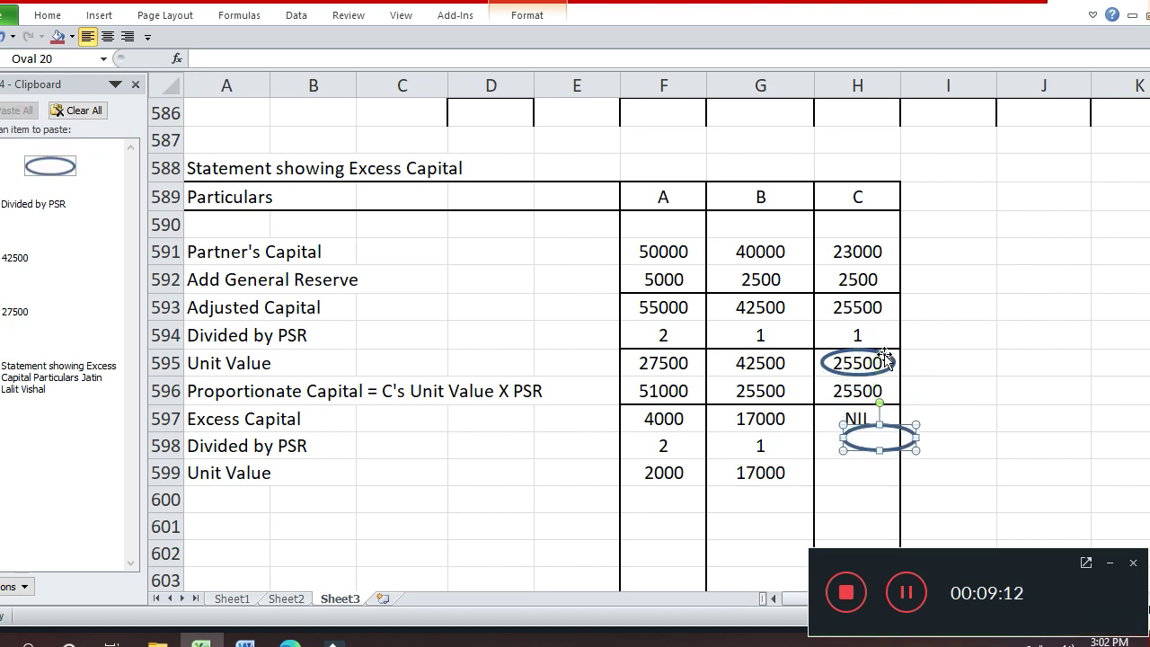
key(Down)
key(Down)
key(Down)
key(Down)
key(Down)
key(Down)
key(Down)
key(Down)
key(Down)
key(Down)
key(Down)
key(Down)
key(Down)
key(Down)
key(Down)
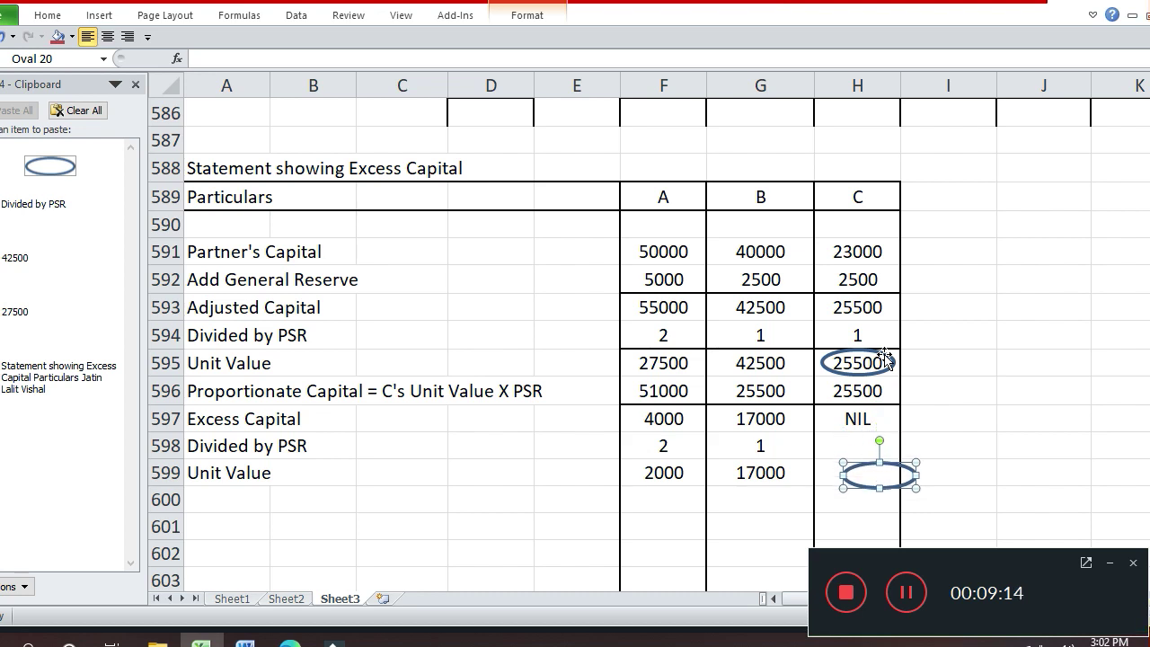
key(Left)
key(Left)
key(Left)
key(Left)
key(Left)
key(Left)
key(Left)
key(Left)
key(Left)
key(Left)
key(Left)
key(Left)
key(Left)
key(Left)
key(Left)
key(Left)
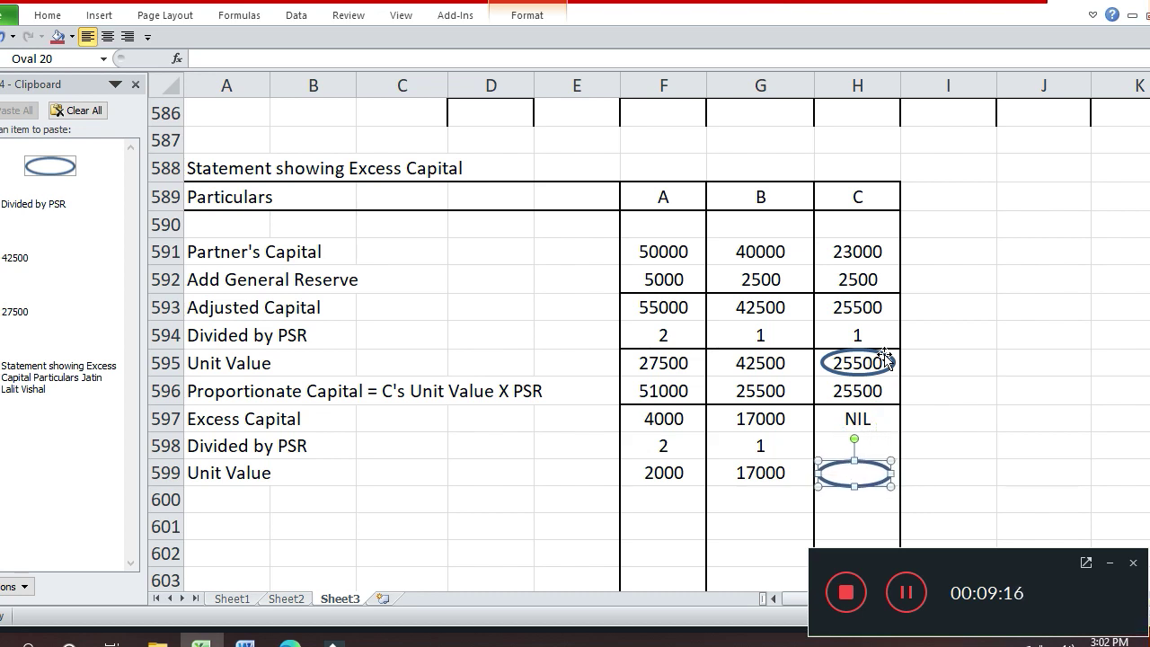
key(Left)
key(Left)
key(Left)
key(Left)
key(Left)
key(Left)
key(Left)
key(Left)
key(Left)
key(Left)
key(Left)
key(Left)
key(Left)
key(Left)
key(Left)
key(Left)
key(Left)
key(Left)
key(Left)
key(Left)
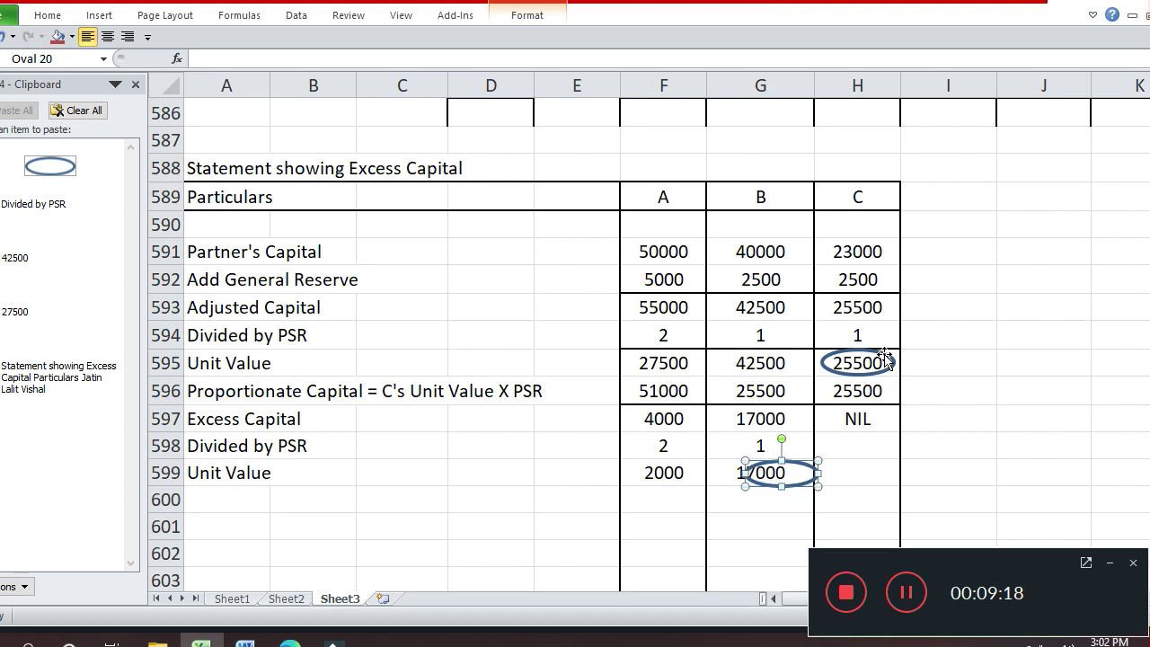
key(Left)
key(Left)
key(Left)
key(Left)
key(Left)
key(Left)
key(Left)
key(Left)
key(Left)
key(Left)
key(Left)
key(Left)
key(Left)
key(Left)
key(Left)
key(Left)
key(Left)
key(Left)
key(Left)
key(Left)
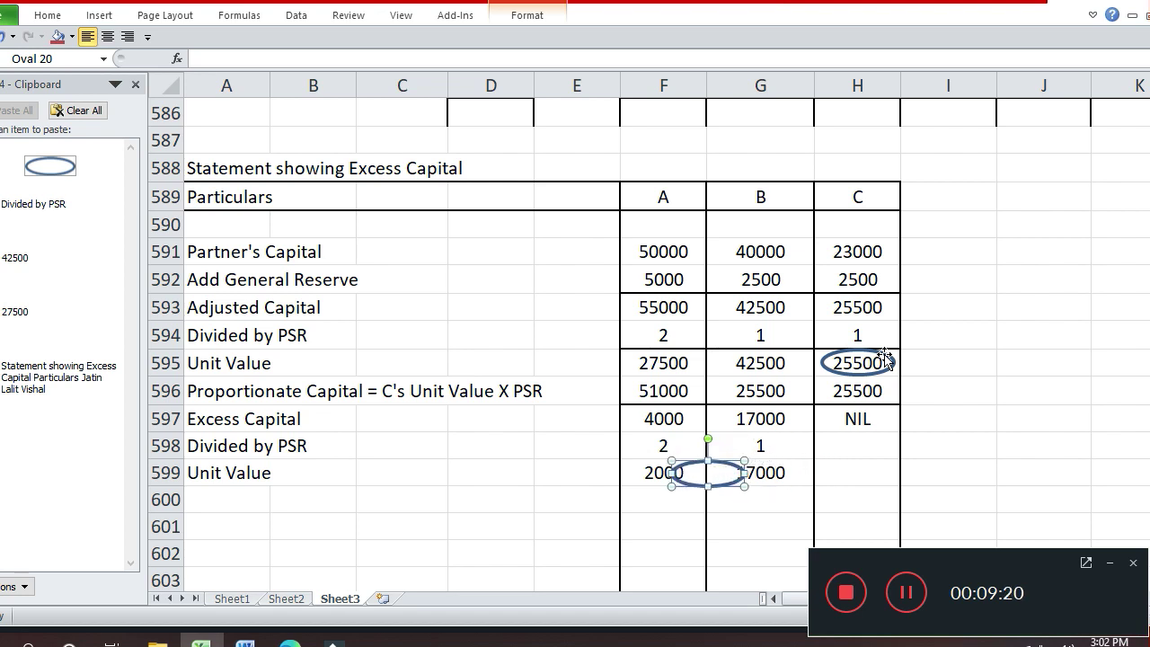
key(Left)
key(Left)
key(Left)
key(Left)
key(Left)
key(Left)
key(Left)
key(Left)
key(Left)
key(Left)
key(Left)
key(Left)
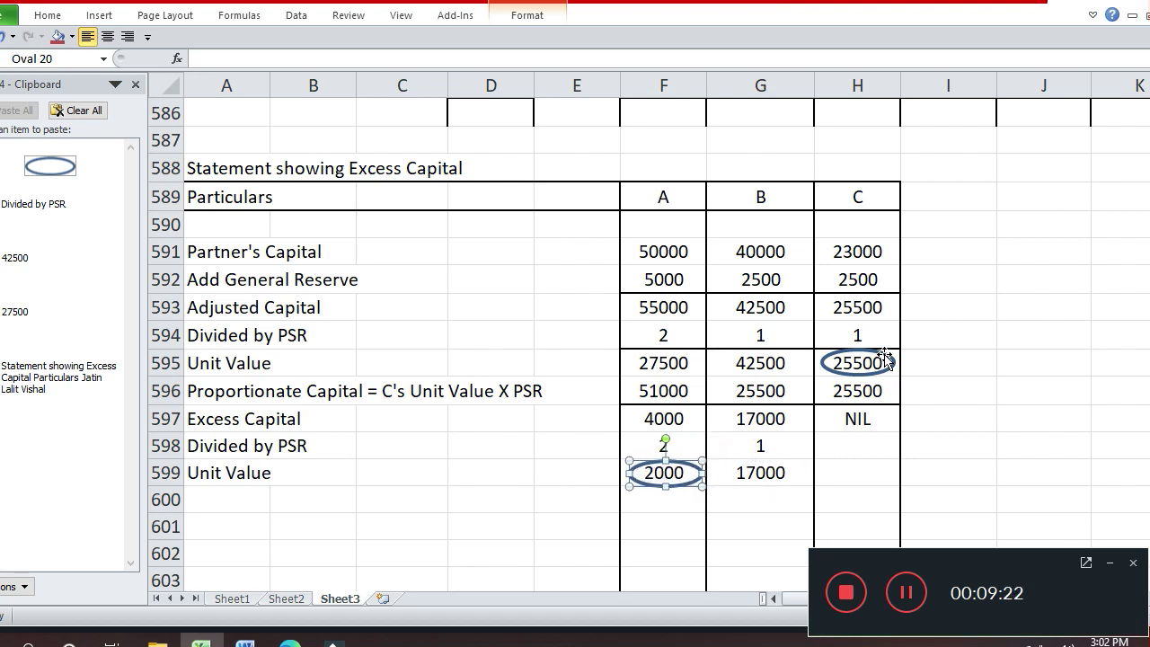
key(Left)
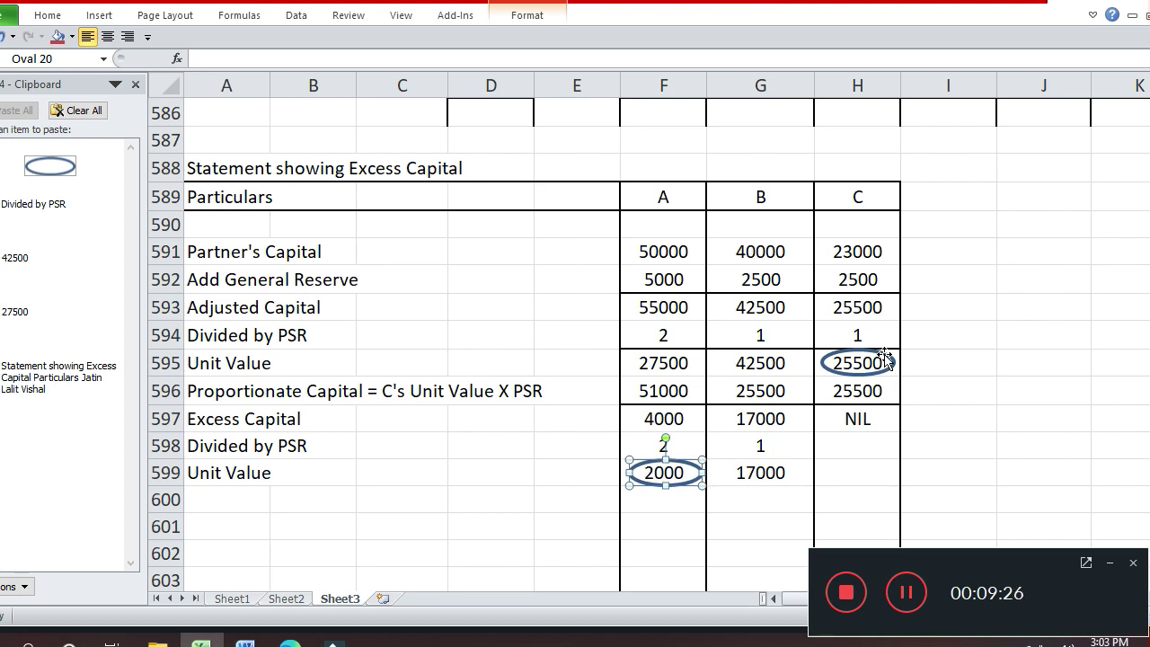
Copy the "Proportionate Capital = C's Unit Value X PSR" label from A596 into A600, below the second Unit Value
click(530, 495)
key(Left)
key(Left)
key(Left)
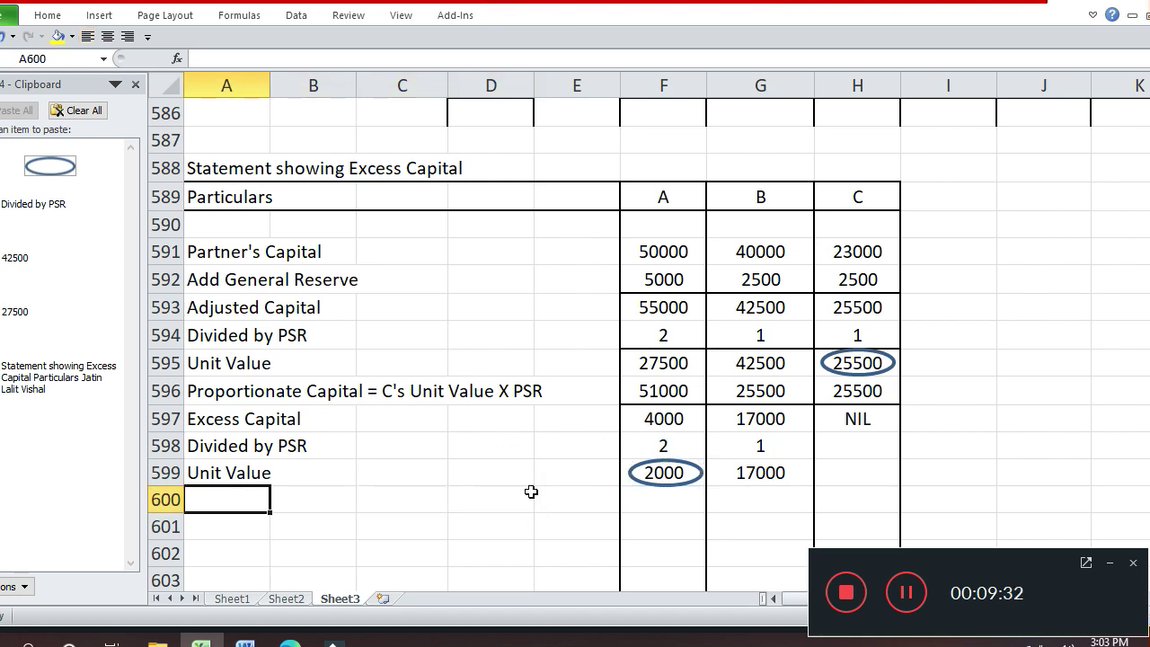
key(Up)
key(Up)
key(Up)
key(Up)
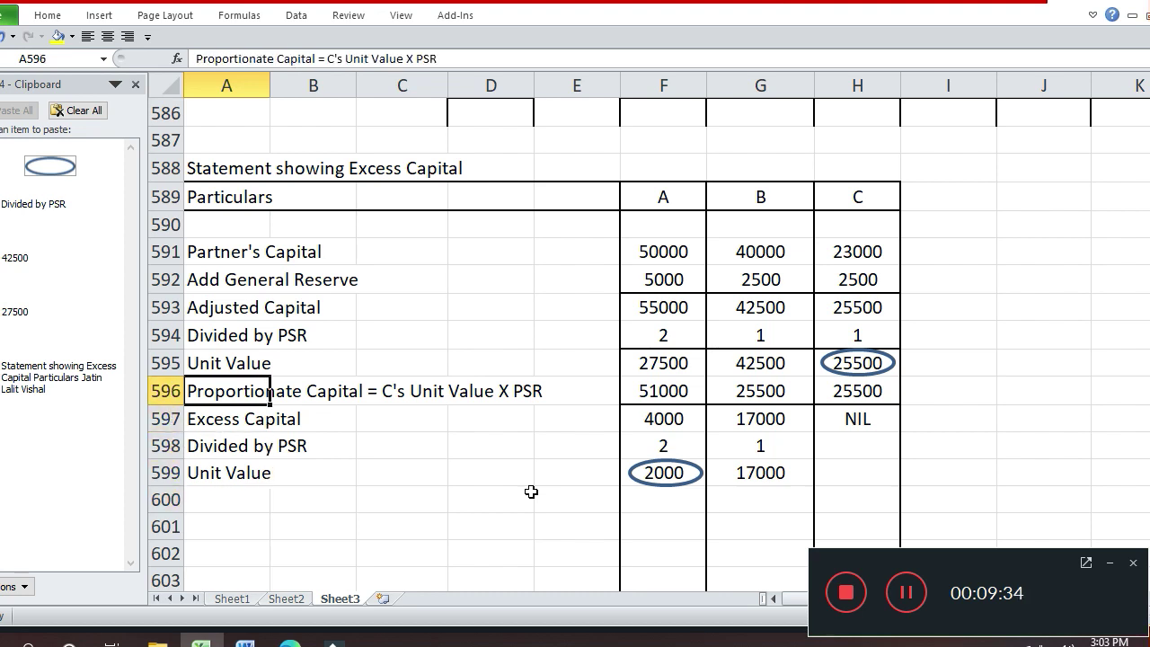
key(ctrl+c)
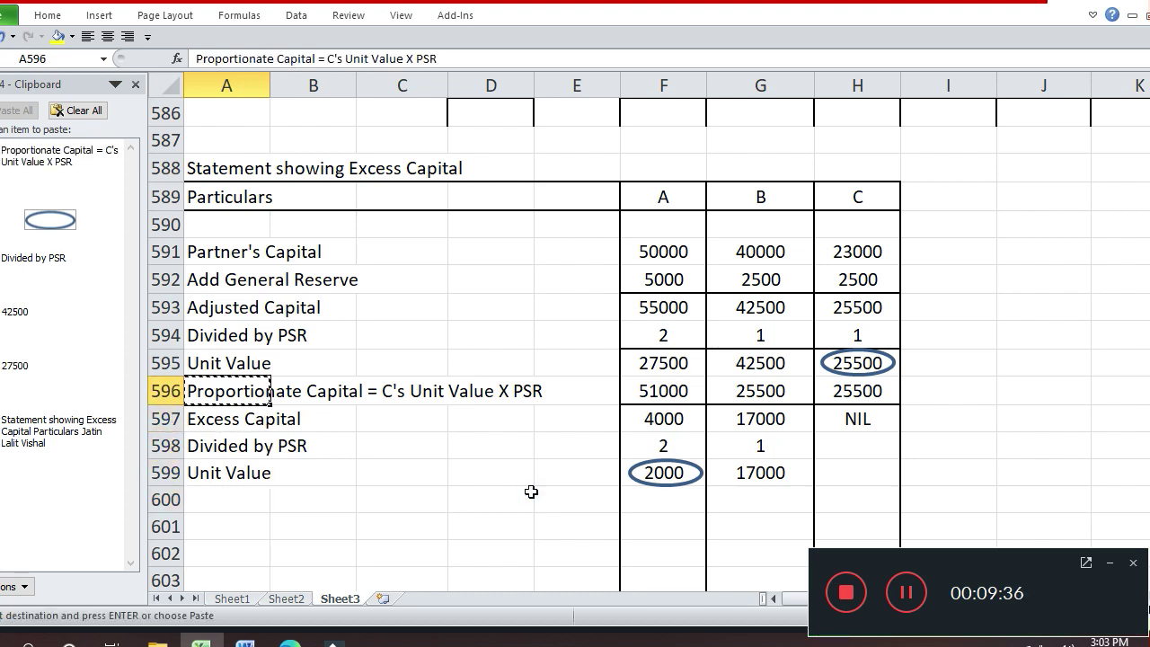
key(Down)
key(Down)
key(Down)
key(Down)
key(Down)
key(Up)
key(Return)
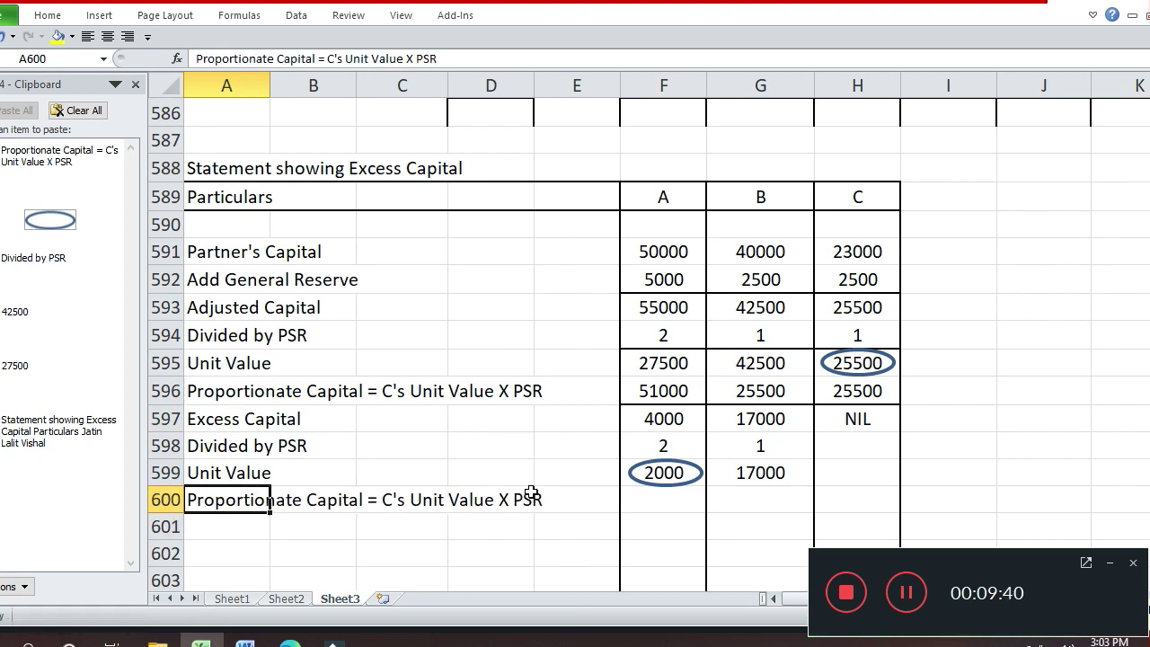
Edit the label in A600 to read "Proportionate Capital = A's Unit Value X PSR"
key(F2)
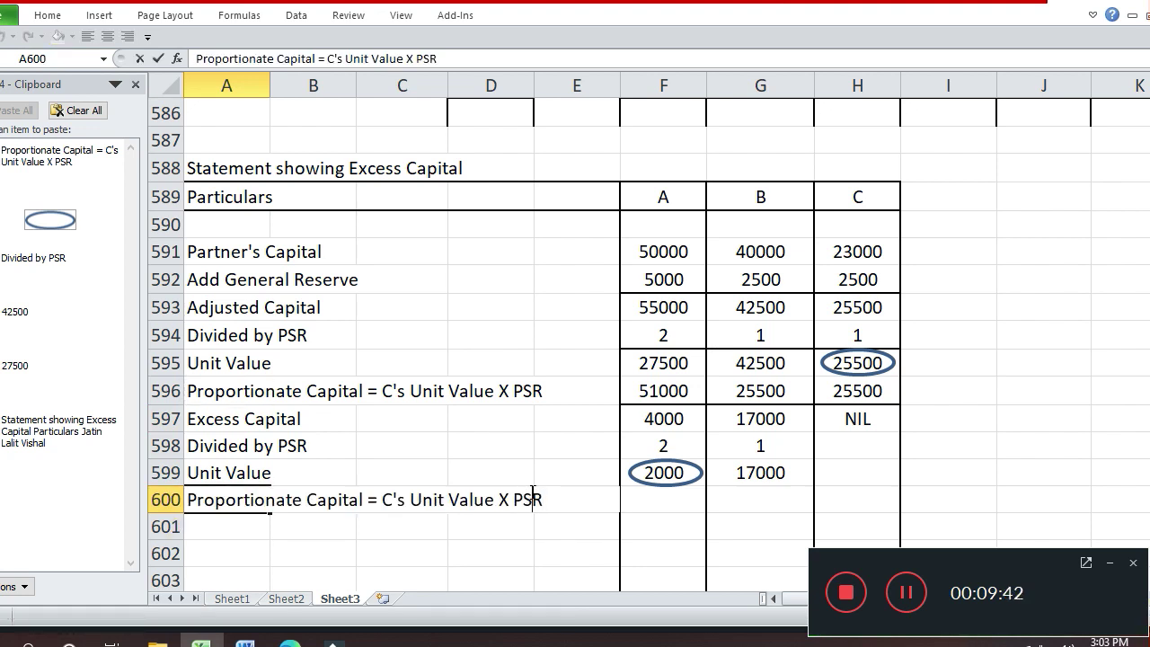
key(Left)
key(Left)
key(Left)
key(shift+Right)
text(A)
key(Return)
Calculate A's second proportionate capital in F600 with the formula =F599*F598
key(Up)
key(Right)
key(Right)
key(Right)
key(Right)
key(Right)
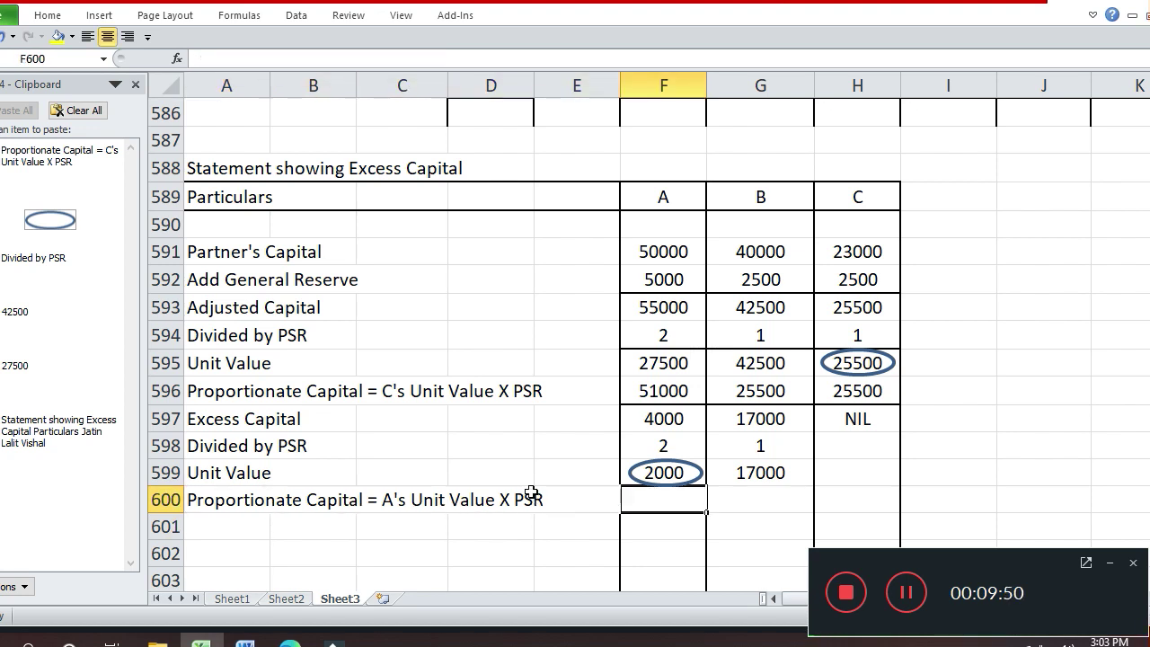
text(=)
key(Up)
text(*)
key(Up)
key(Up)
key(Return)
Calculate B's second proportionate capital in G600 with the formula =F599*G598
key(Up)
key(Right)
text(=)
key(Up)
key(Left)
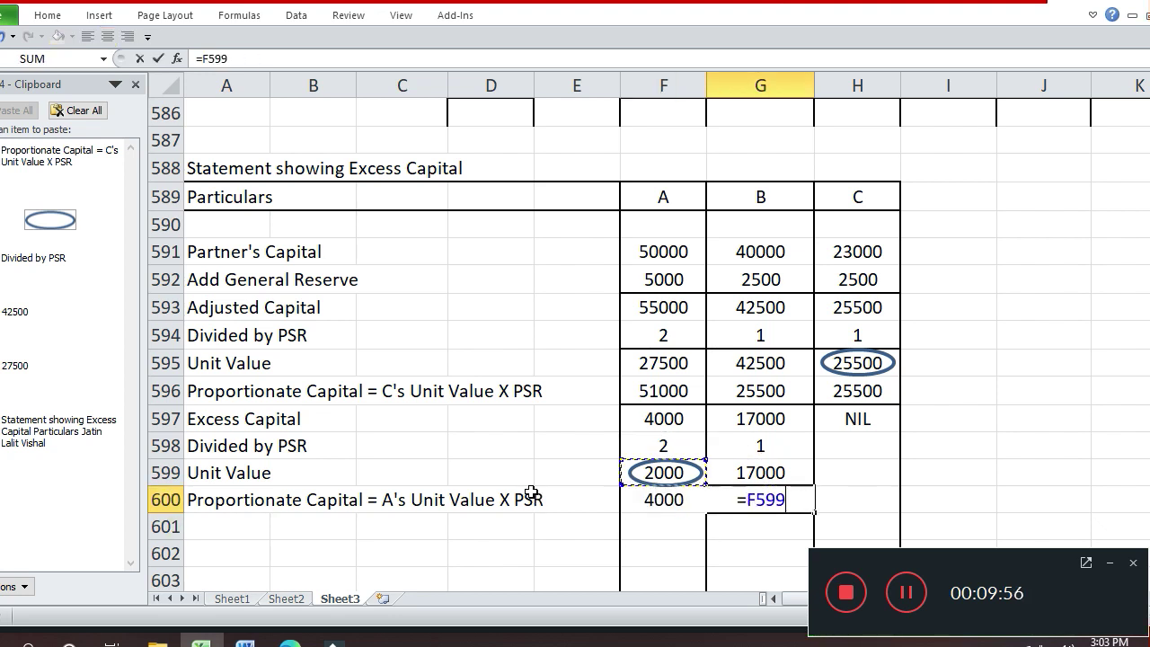
text(*)
key(Up)
key(Up)
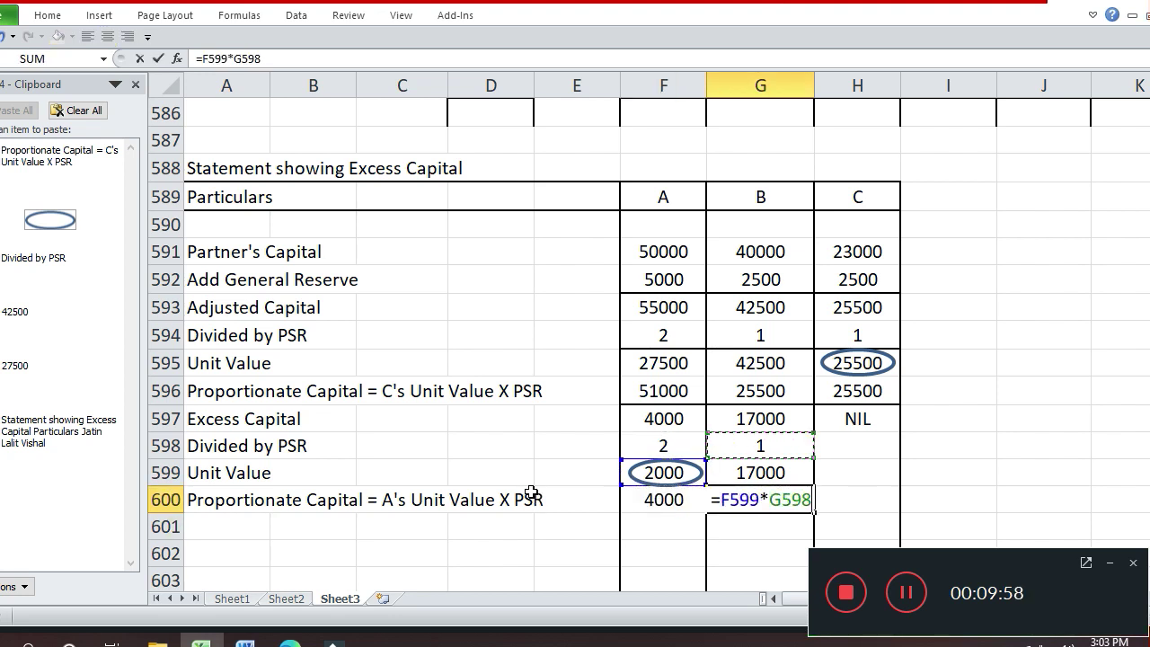
key(Return)
Enter the row label "Absolute / Ultimate Excess Capital" in A601, below the second Proportionate Capital row
key(Left)
key(Left)
key(Left)
key(Home)
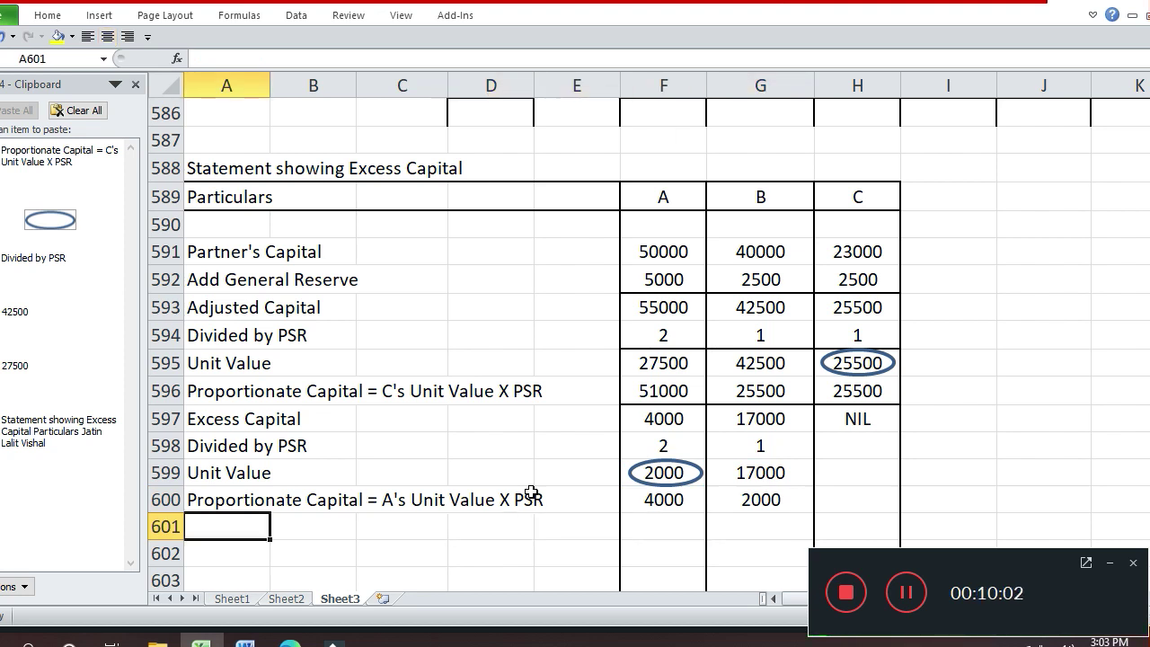
text(Absol)
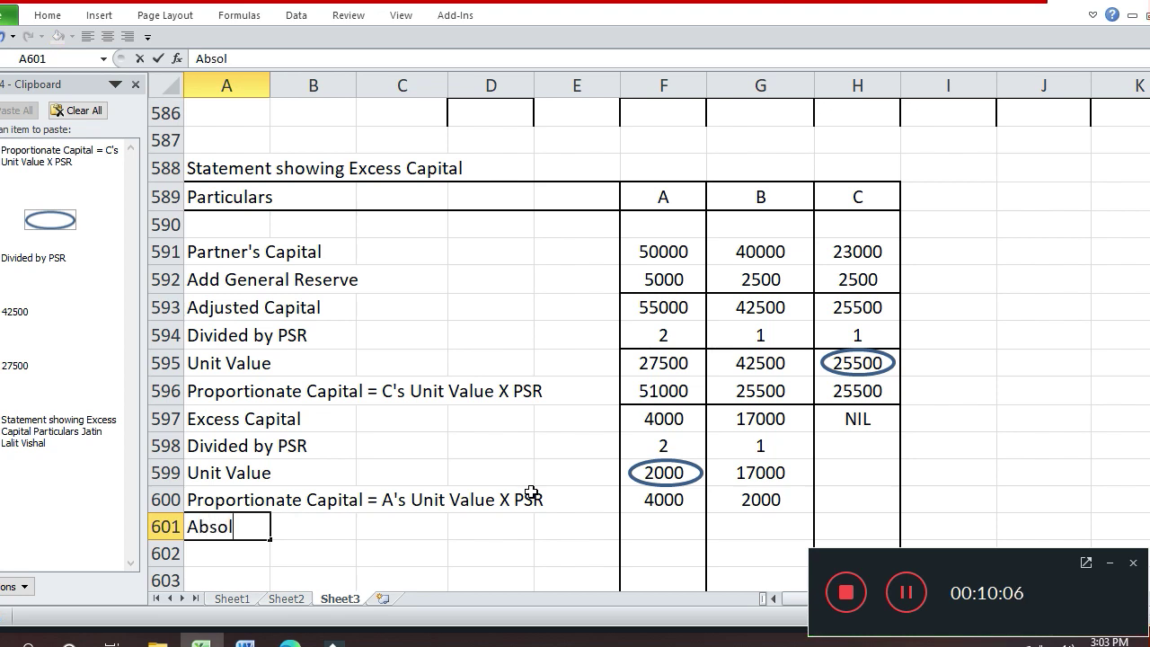
text(ute)
text(/)
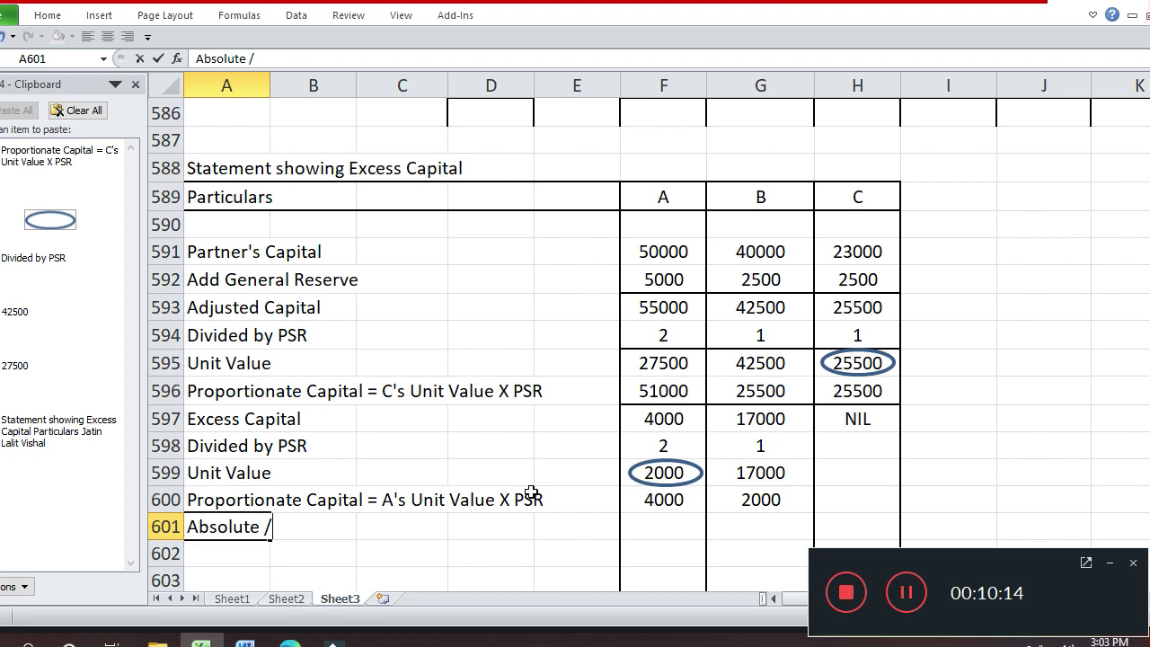
text( Ultima)
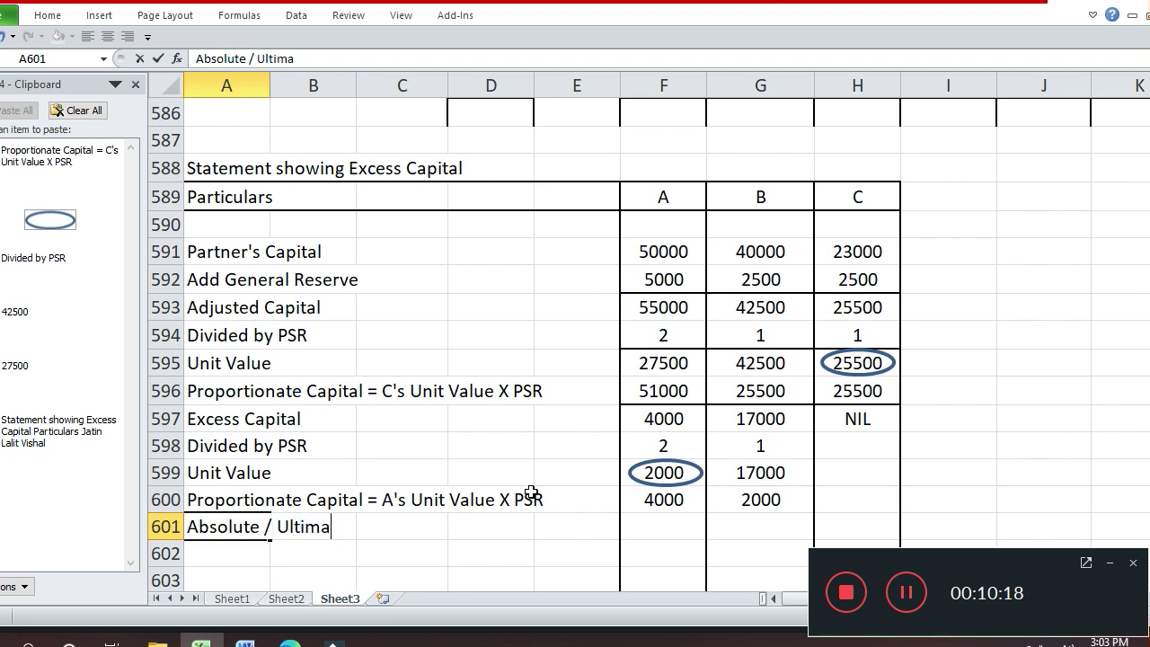
text(te Excess )
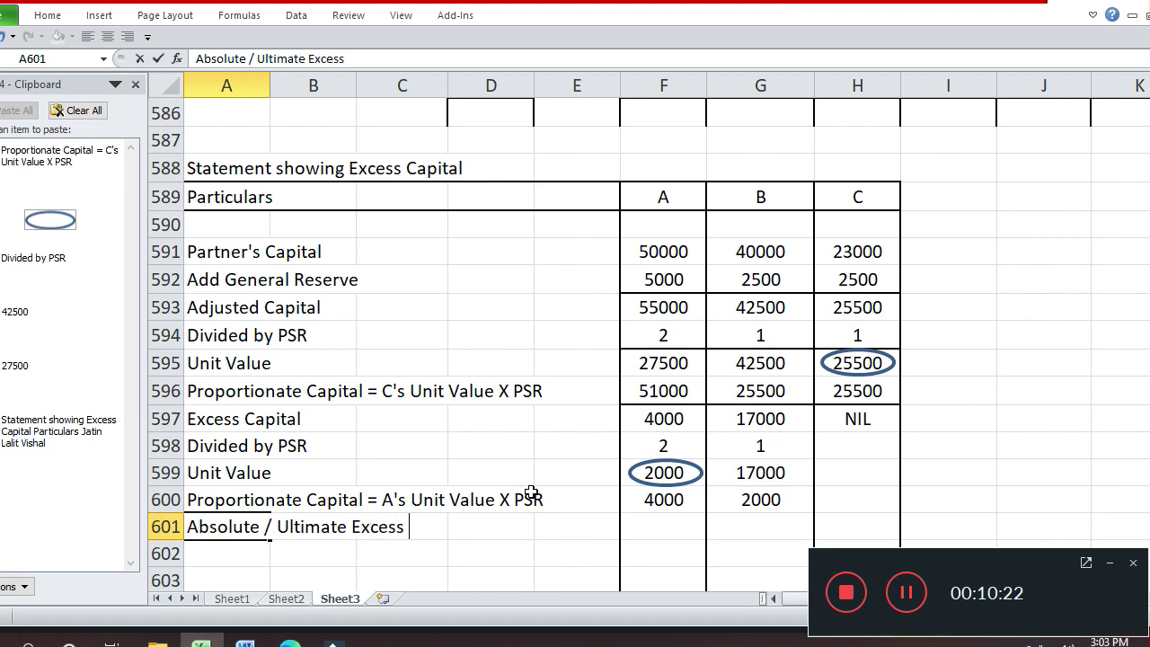
text(Capital)
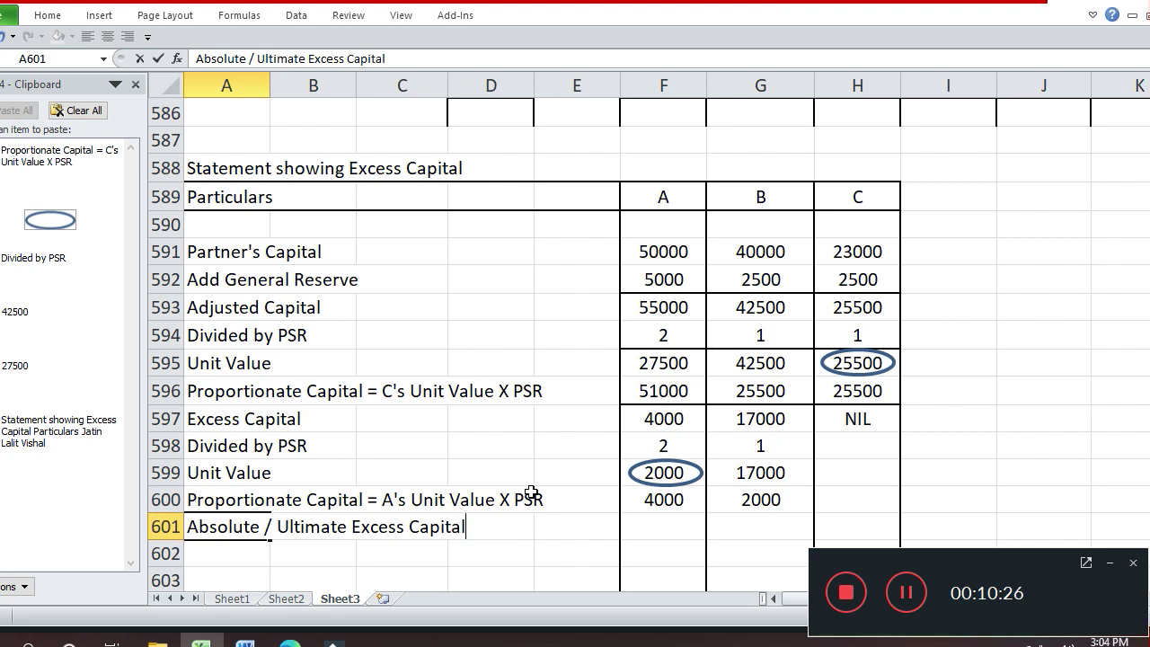
key(Return)
Add a solid top border to the second Unit Value cells F599:G599
key(Up)
key(Up)
key(Right)
key(Right)
key(Right)
key(Right)
key(Right)
key(Up)
key(shift+Right)
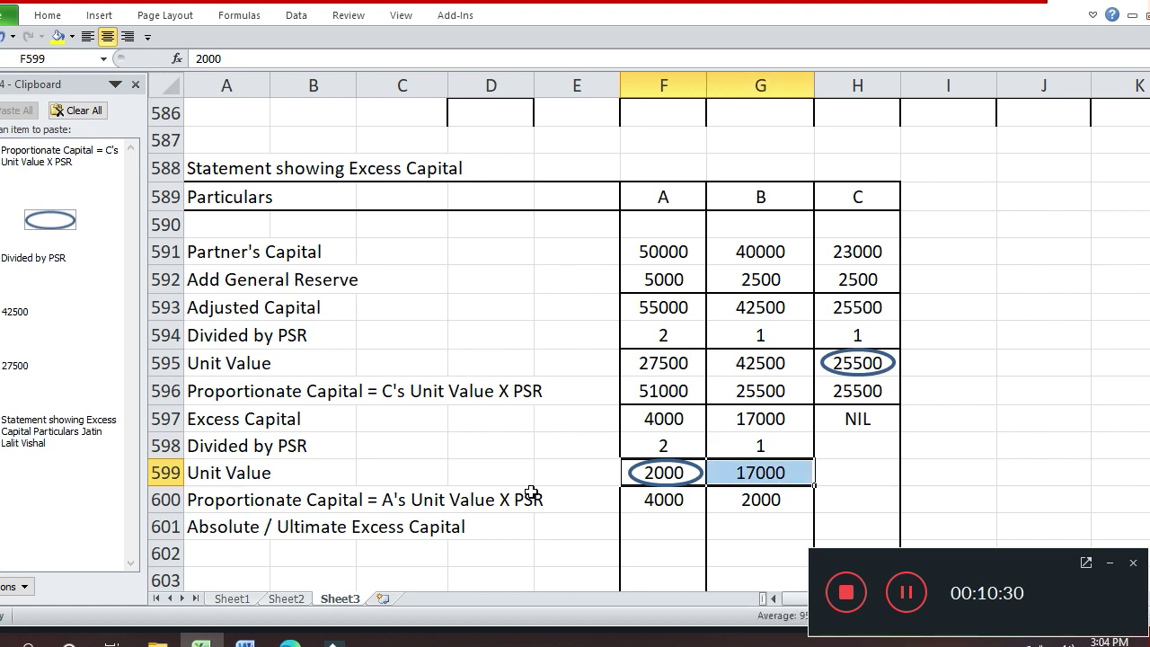
key(ctrl+1)
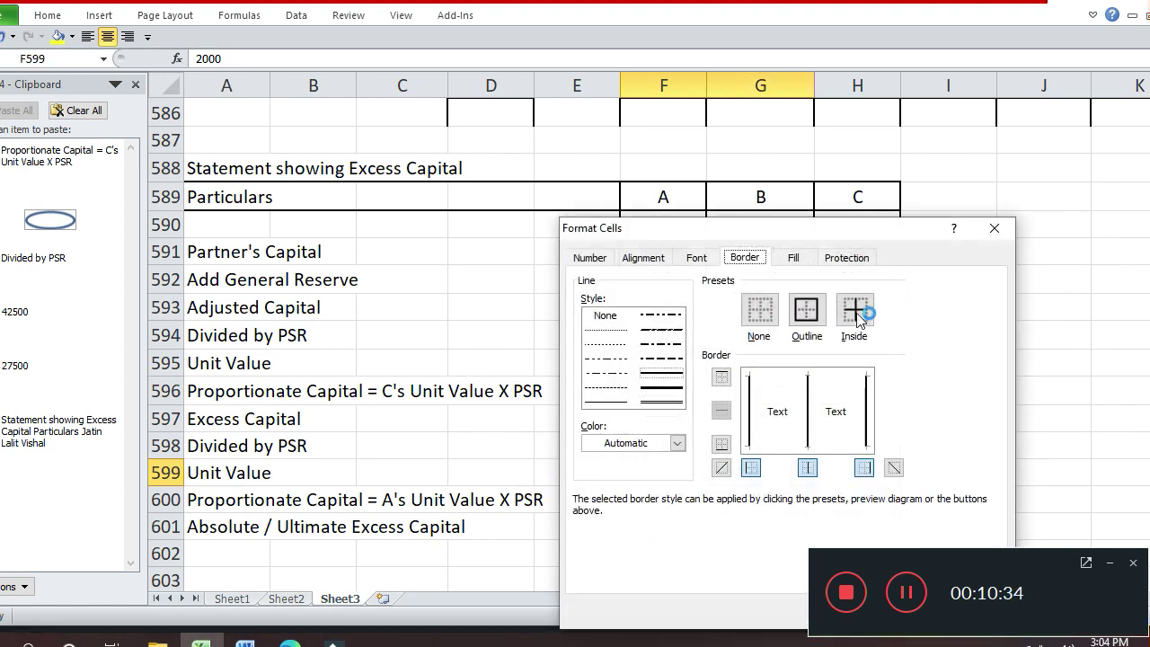
click(795, 378)
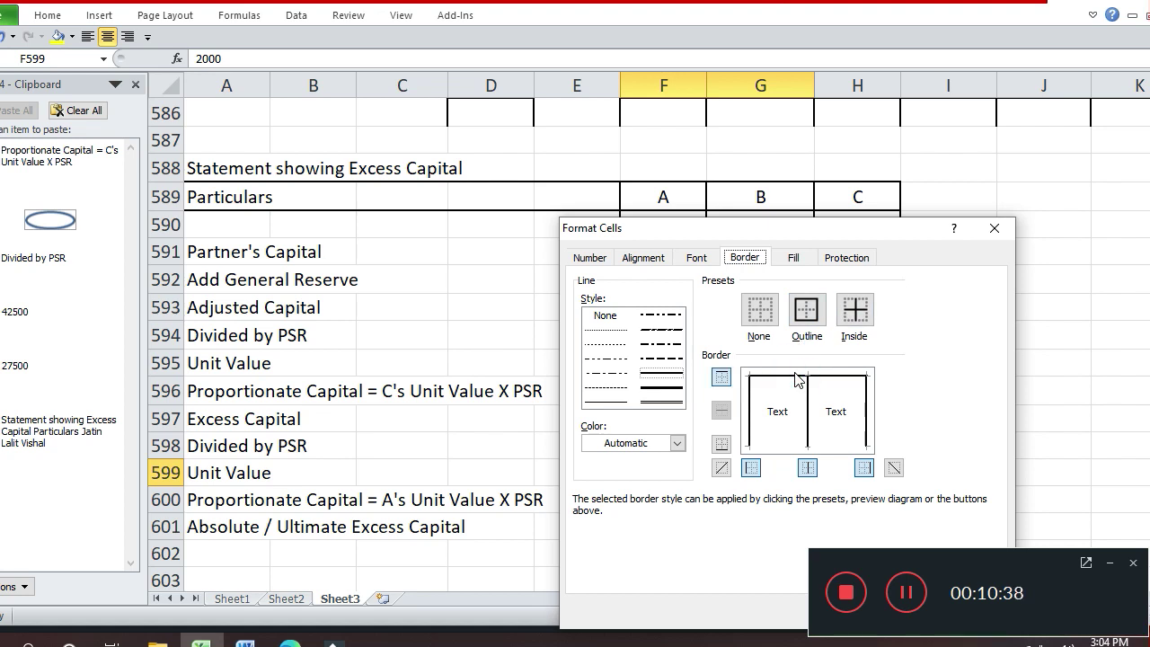
key(Return)
Add top, left and bottom borders to E594:E596, bracketing the first Divided by PSR to Proportionate Capital rows
key(Down)
key(Down)
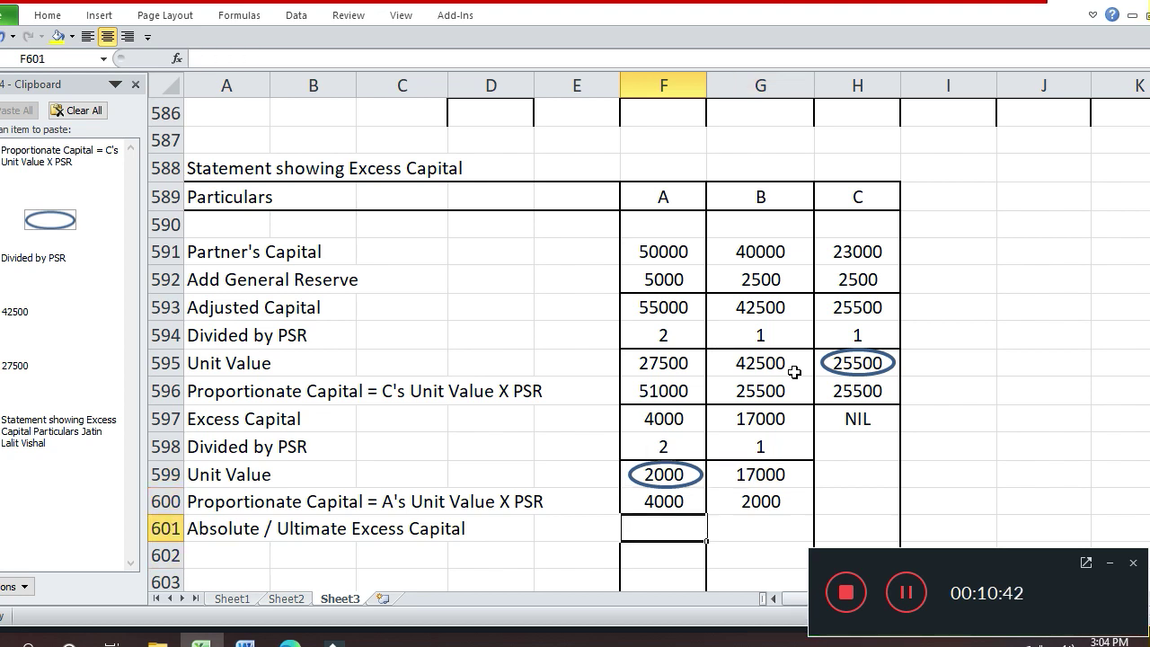
key(Up)
key(Up)
key(Up)
key(Up)
key(Up)
key(Up)
key(Up)
key(Up)
key(Up)
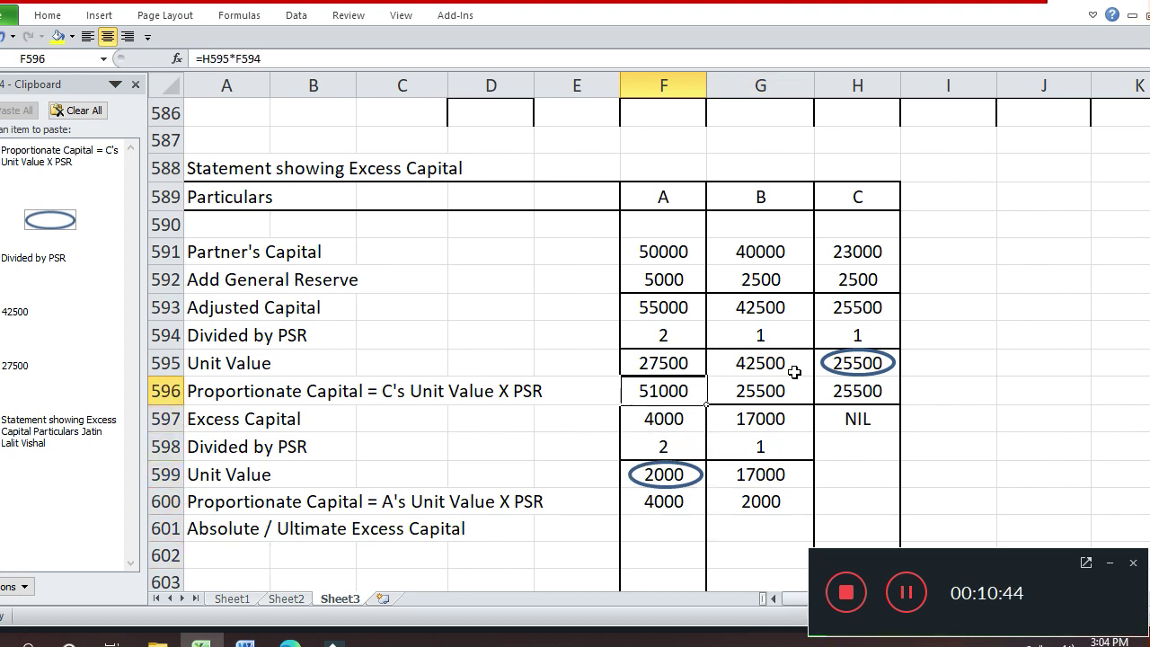
key(Down)
key(Down)
key(Left)
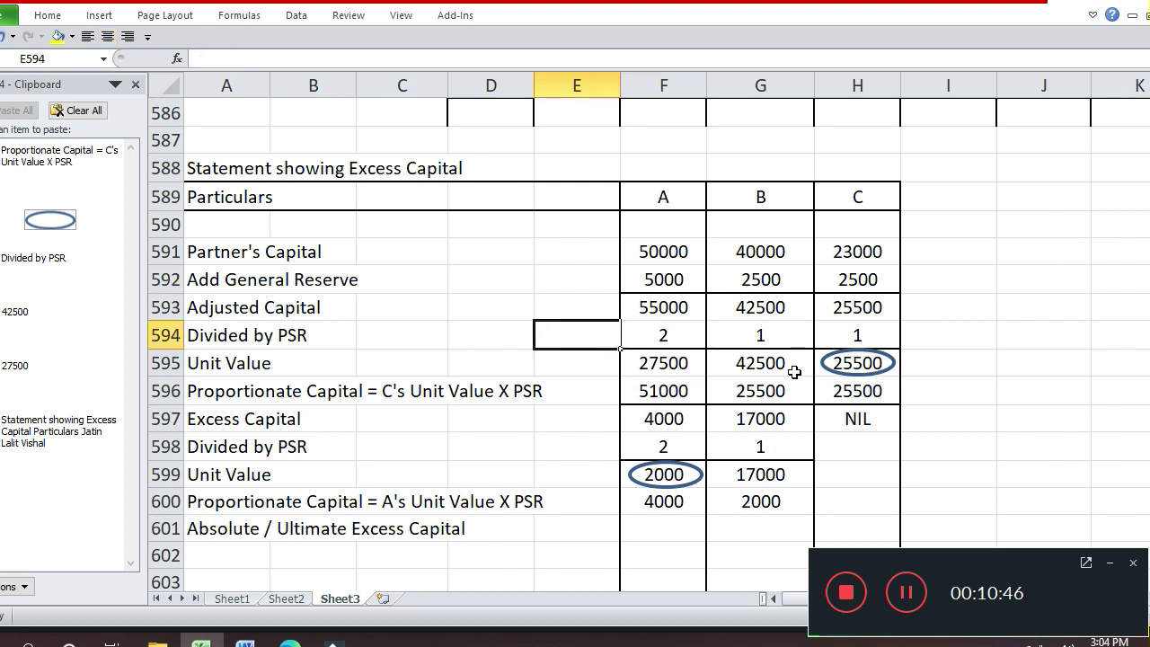
key(shift+Down)
key(shift+Down)
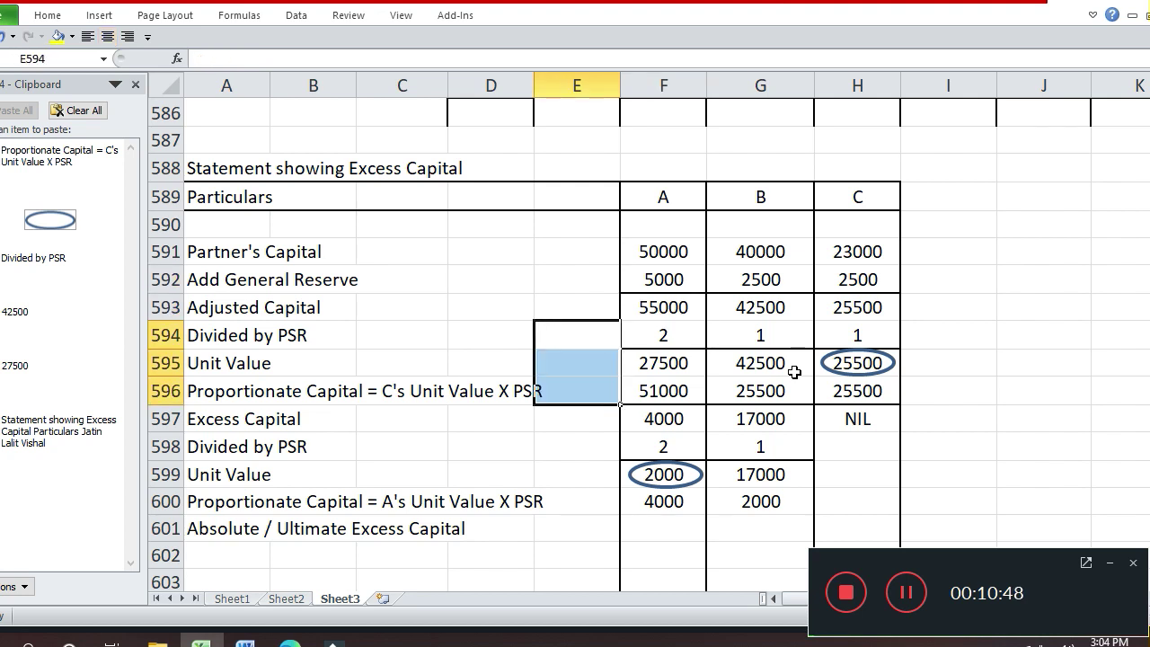
key(ctrl+1)
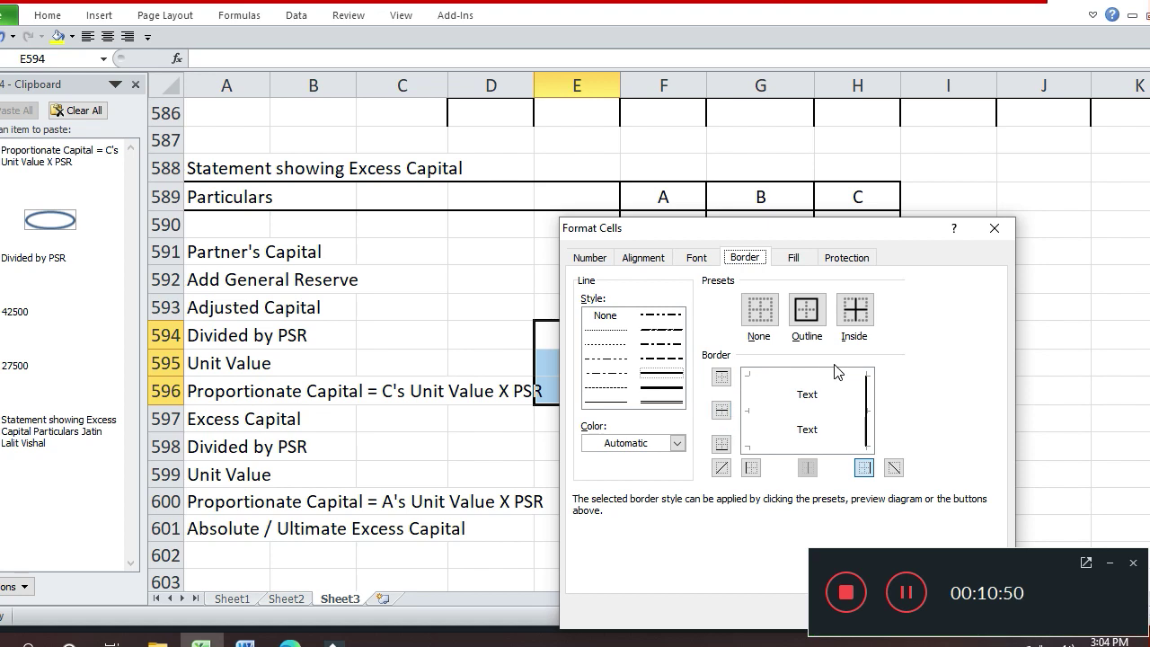
click(818, 375)
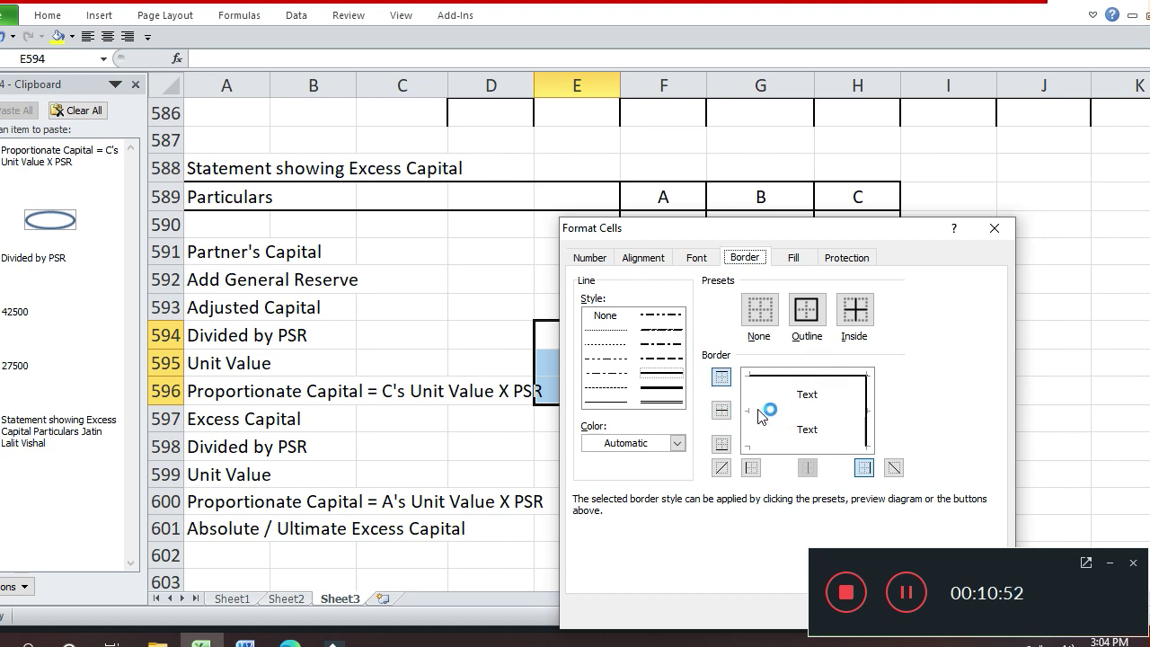
click(753, 411)
click(800, 449)
key(Return)
Bracket the second Divided by PSR to Proportionate Capital rows with top, left and bottom borders on E598:E600
key(Down)
key(Down)
key(Down)
key(Down)
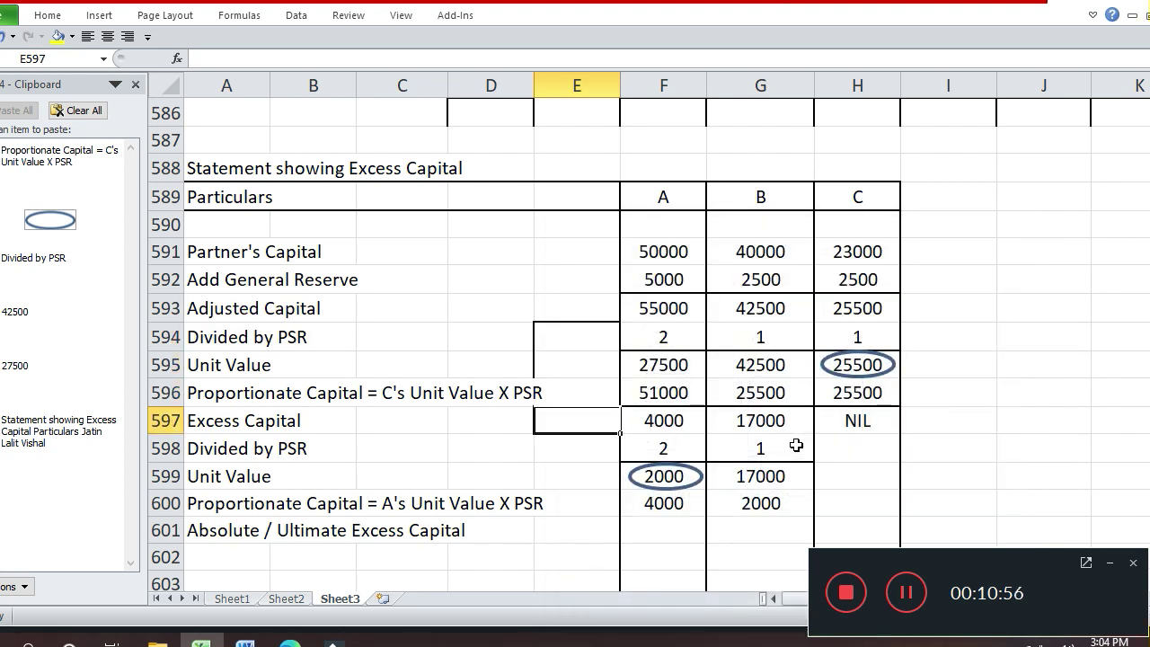
key(shift+Down)
key(shift+Down)
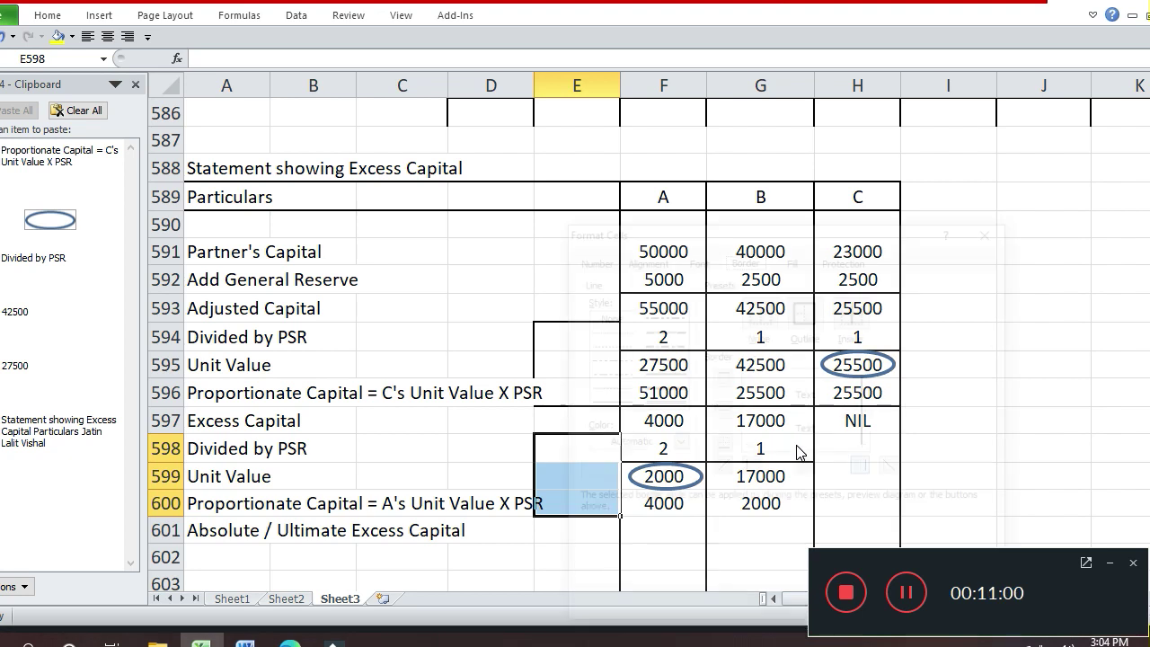
key(ctrl+1)
click(803, 376)
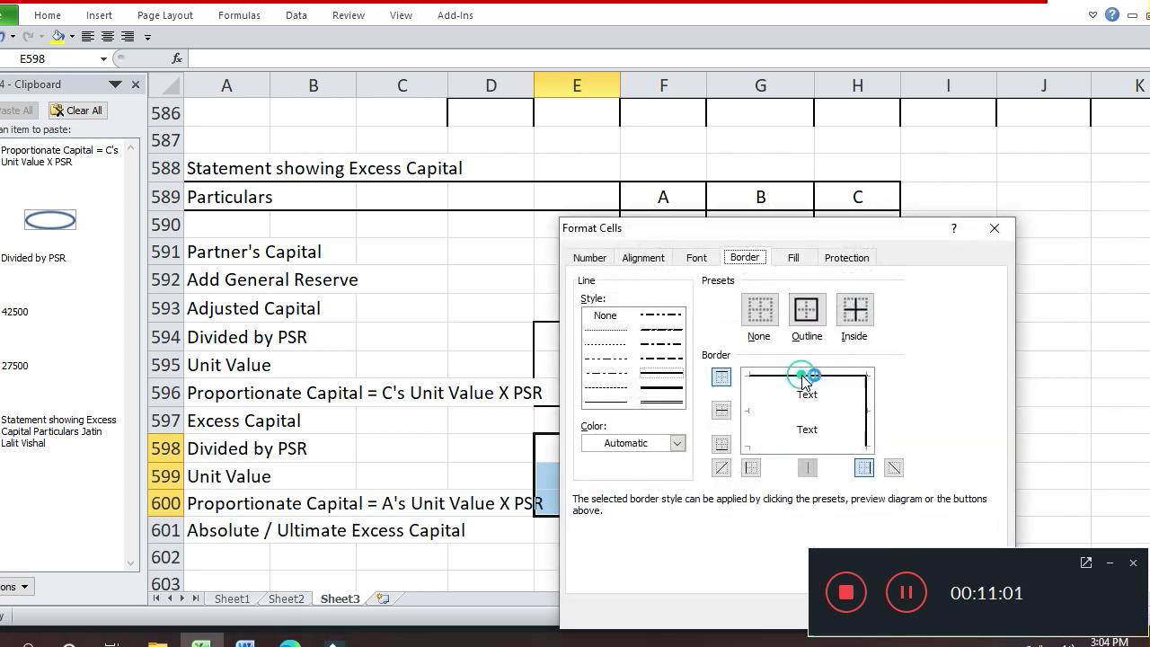
click(750, 401)
click(822, 448)
key(Return)
Enter NIL for A in F601 and 15000 for B in G601 as the absolute excess capital
key(Down)
key(Down)
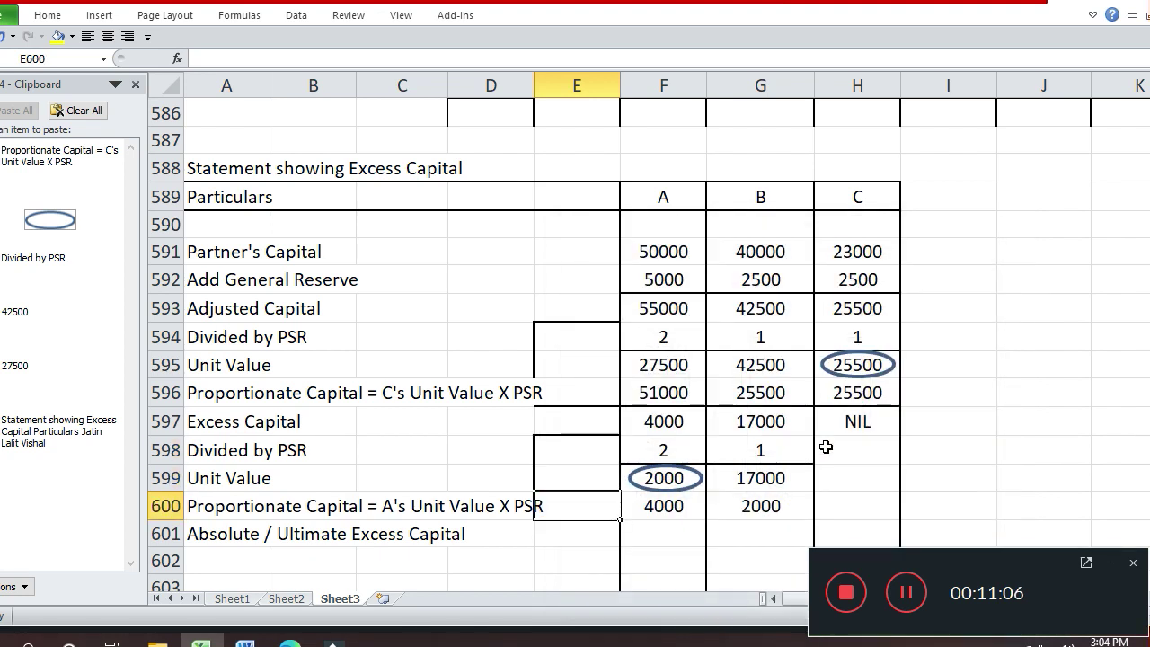
key(Down)
key(Down)
key(Down)
key(Up)
key(Up)
key(Right)
text(NIL)
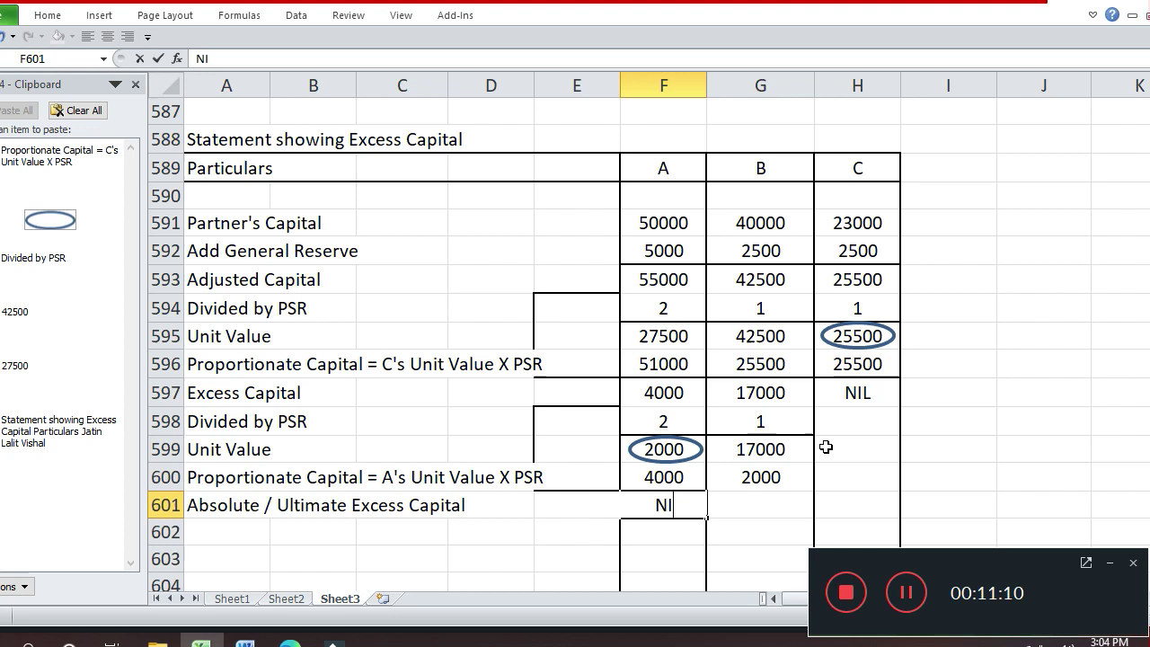
key(Return)
key(Up)
key(Right)
text(15000)
key(Return)
Add a solid bottom border under the second Proportionate Capital cells F600:G600
key(Up)
key(Up)
key(Left)
key(shift+Right)
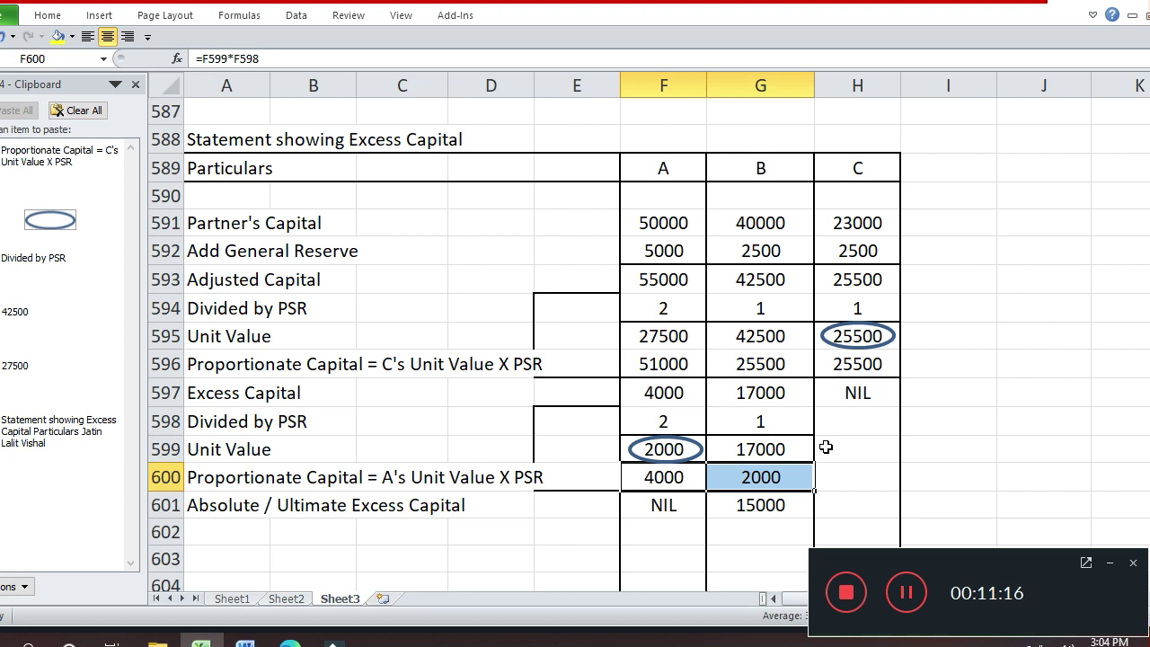
key(ctrl+1)
click(825, 446)
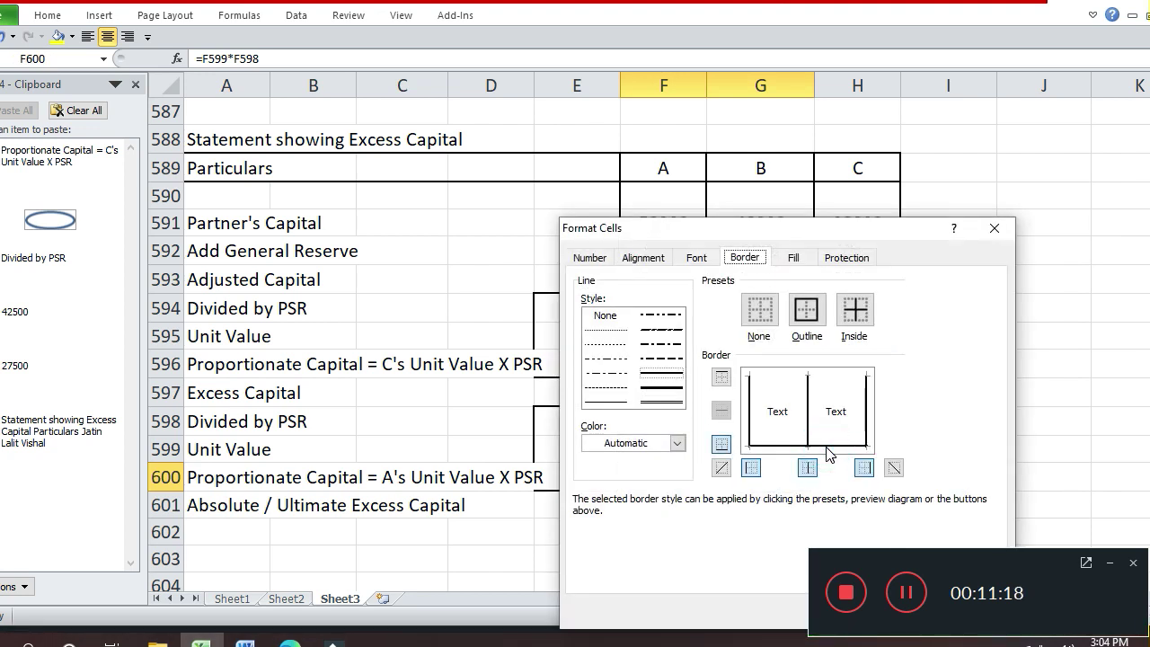
key(Return)
Add a double-line bottom border under the Absolute / Ultimate Excess Capital cells F601:G601
key(Down)
key(Down)
key(Up)
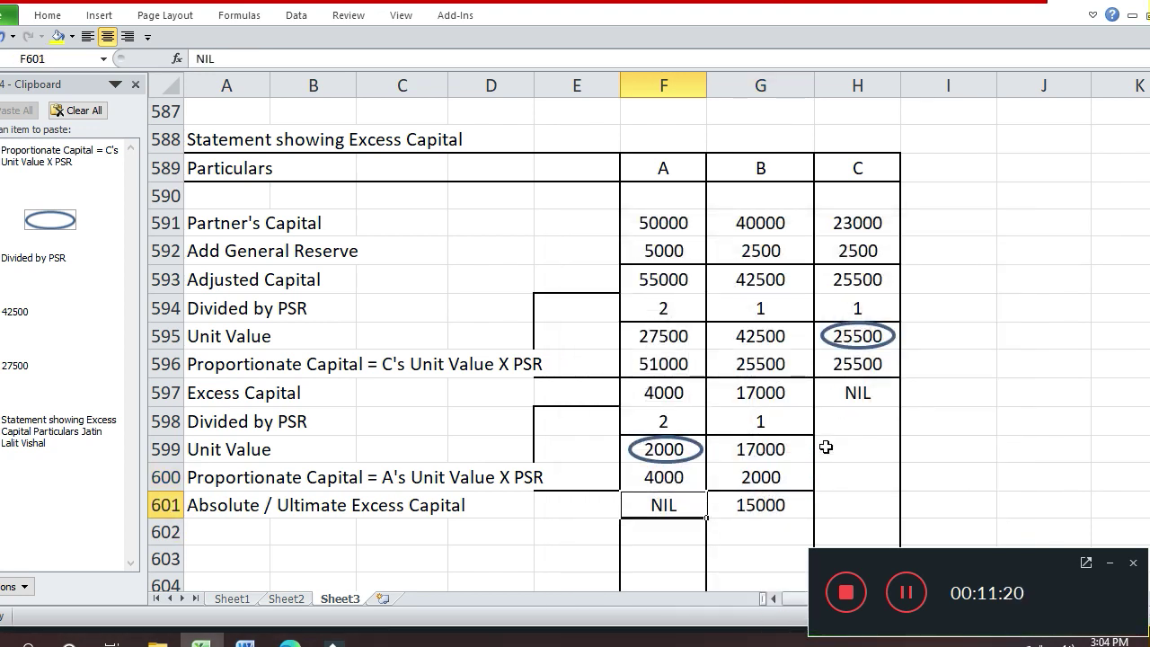
key(shift+Right)
key(ctrl+1)
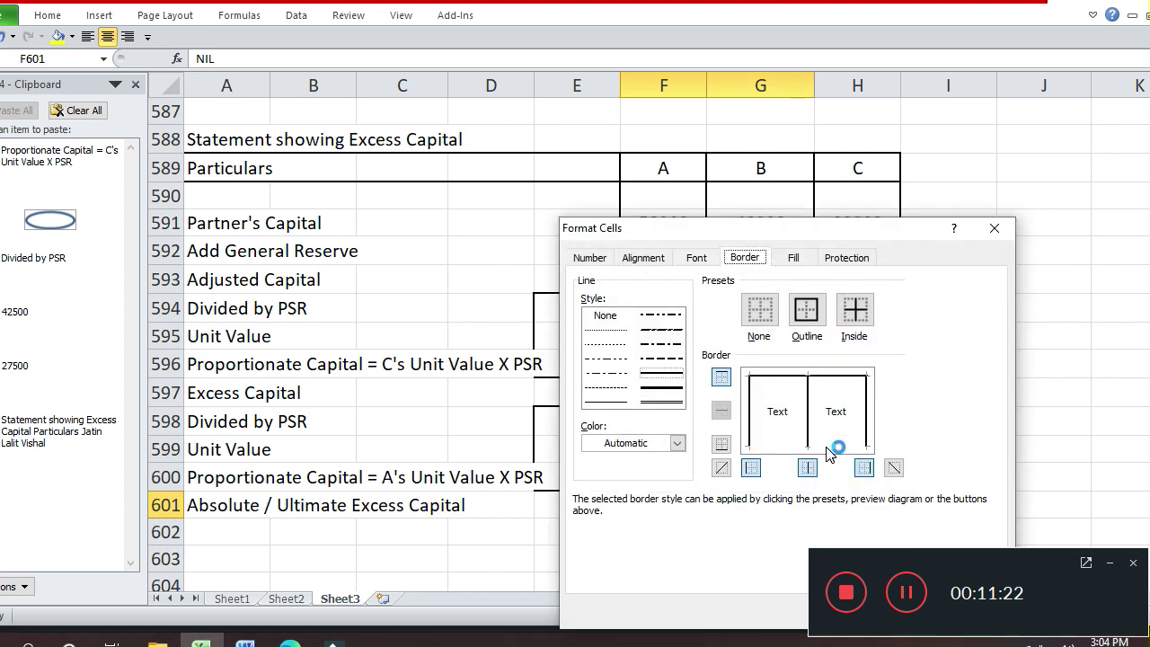
click(669, 403)
click(831, 445)
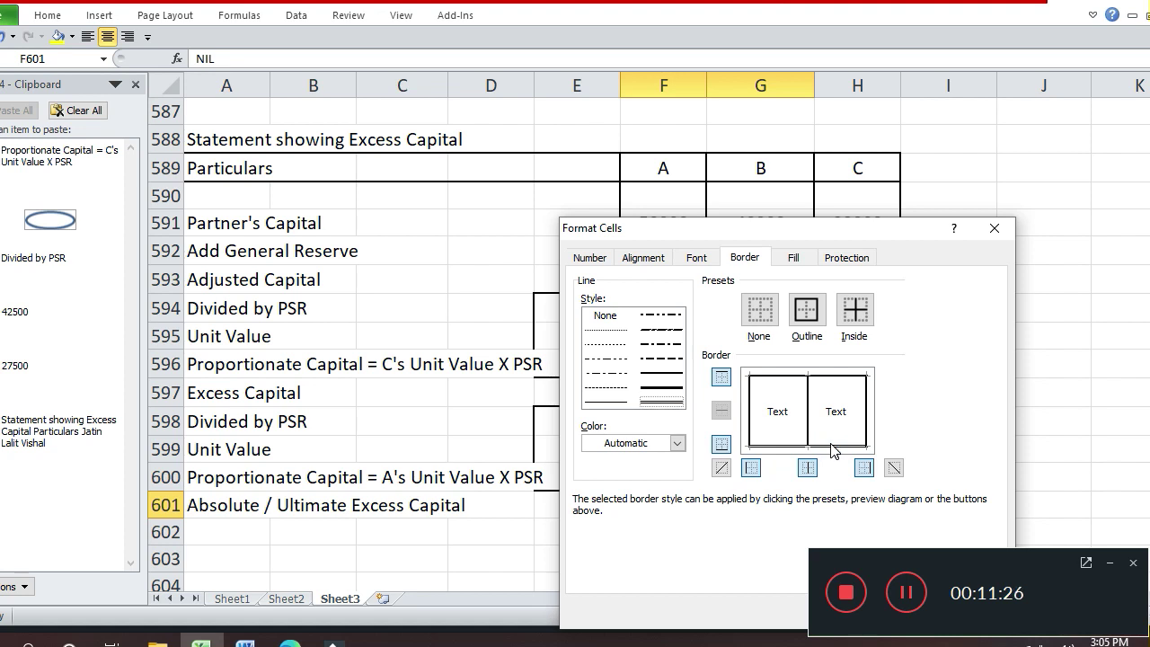
key(Return)
Delete the empty bordered rows 602 to 612 below the Absolute / Ultimate Excess Capital row
key(Down)
key(Down)
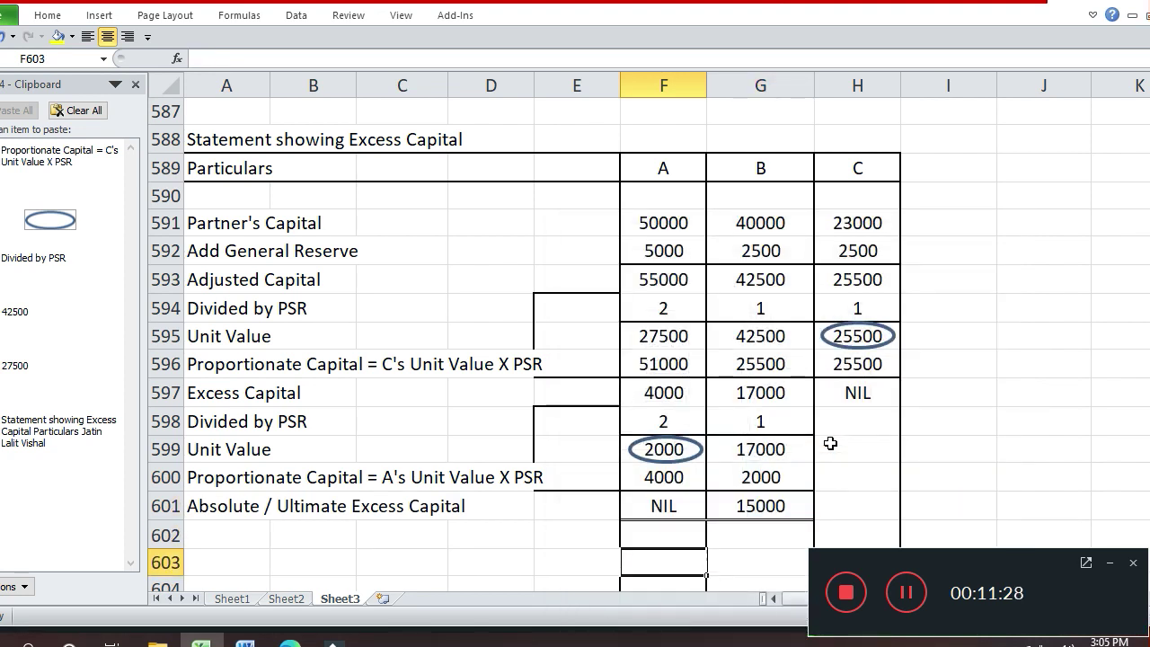
key(Left)
key(Up)
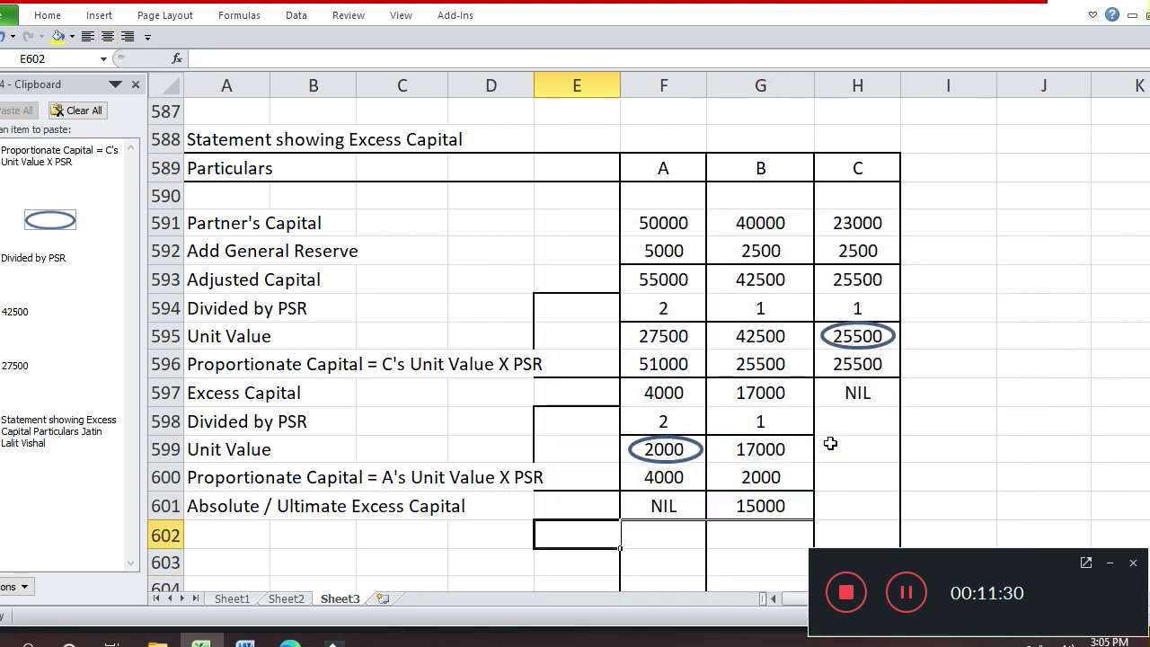
key(Left)
key(shift+Down)
key(shift+Down)
key(shift+Down)
key(shift+Down)
key(shift+Down)
key(shift+Down)
key(shift+Down)
key(shift+Down)
key(shift+Down)
key(shift+Down)
key(shift+Down)
key(shift+Down)
key(shift+Down)
key(shift+Down)
key(shift+Down)
key(shift+Down)
key(shift+Down)
key(shift+Down)
key(shift+Down)
key(shift+Down)
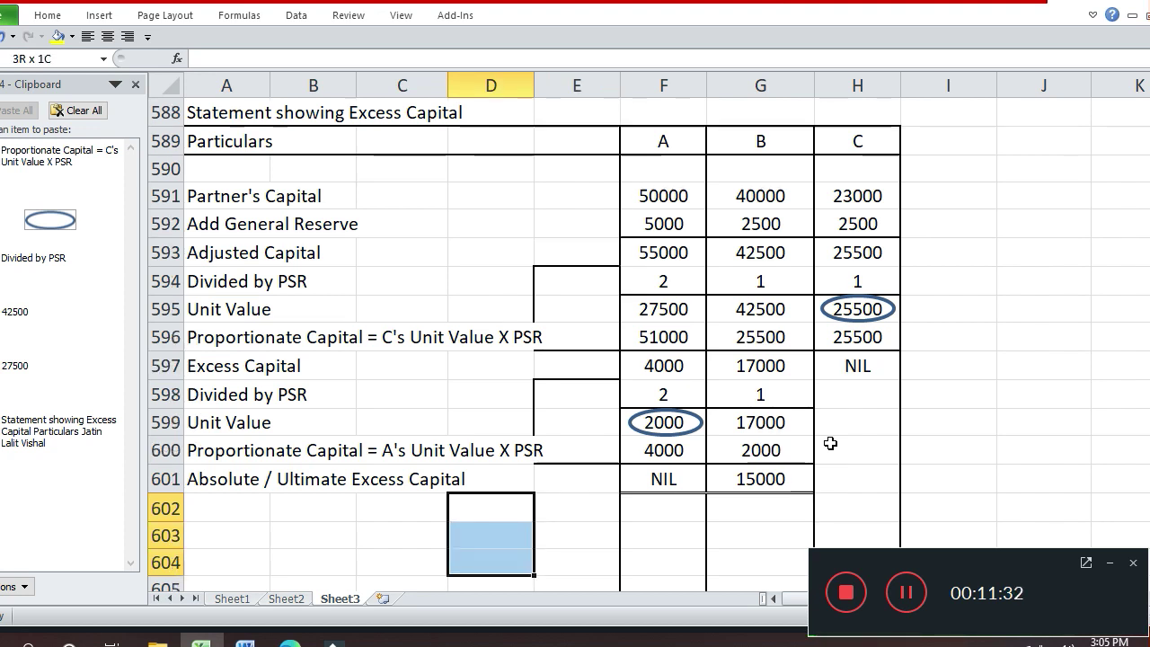
key(shift+Up)
key(shift+Up)
key(shift+Up)
key(shift+Up)
key(shift+Up)
key(shift+Up)
key(shift+Up)
key(shift+Up)
key(shift+Up)
key(shift+Up)
key(shift+Up)
key(shift+Up)
key(shift+Up)
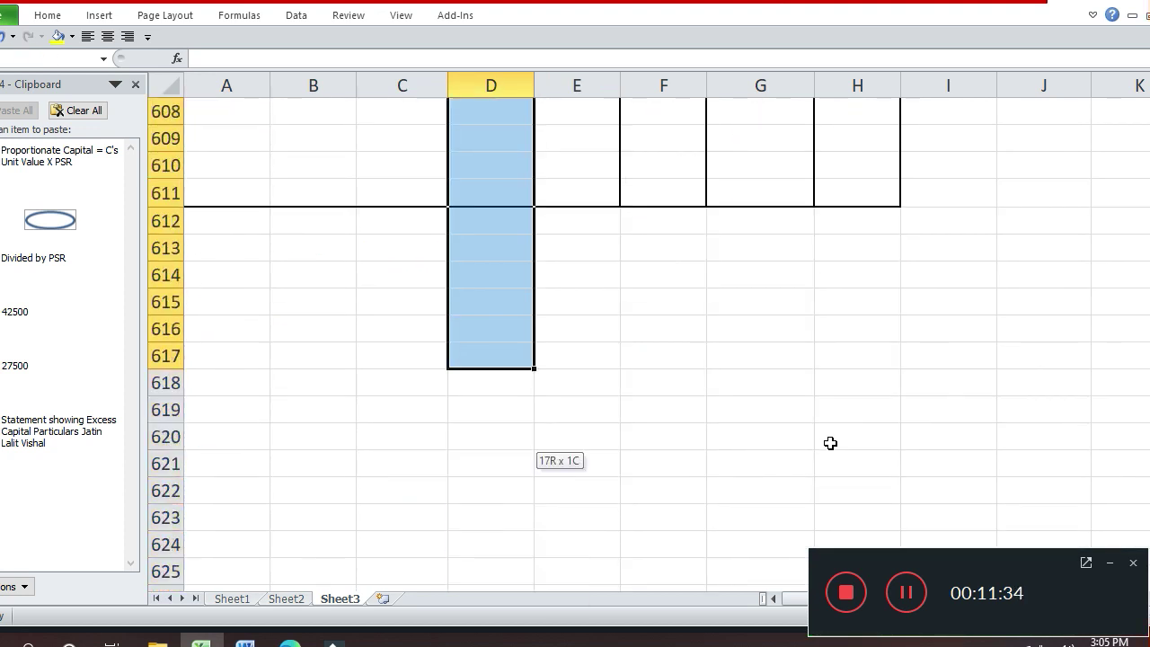
key(alt+e)
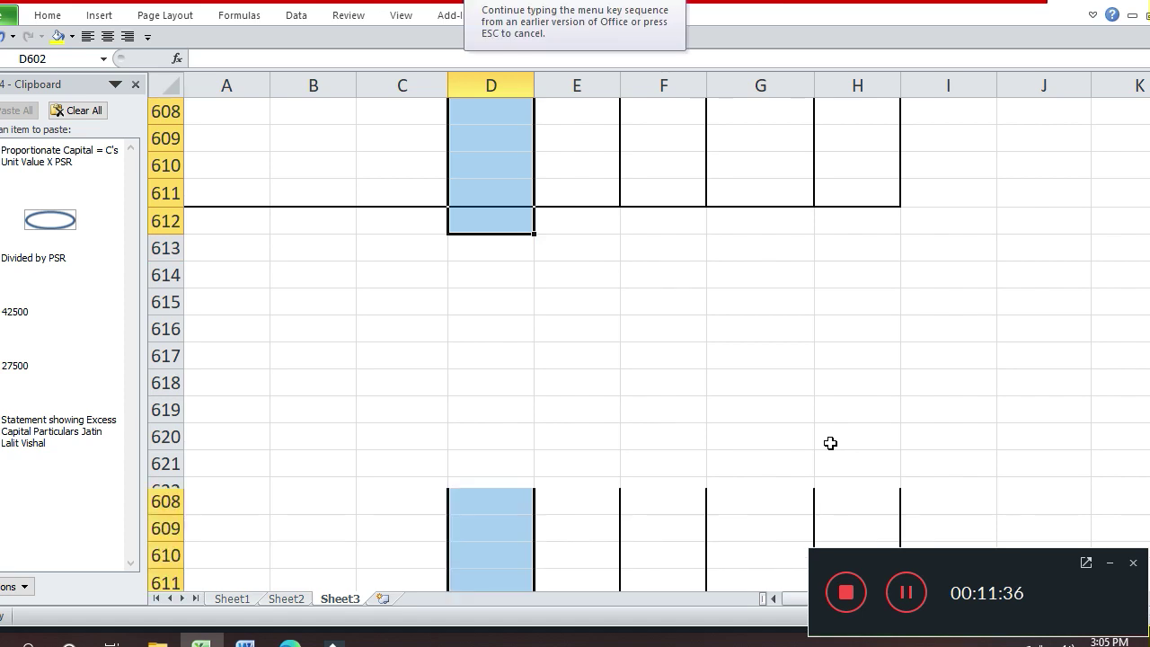
key(d)
key(Return)
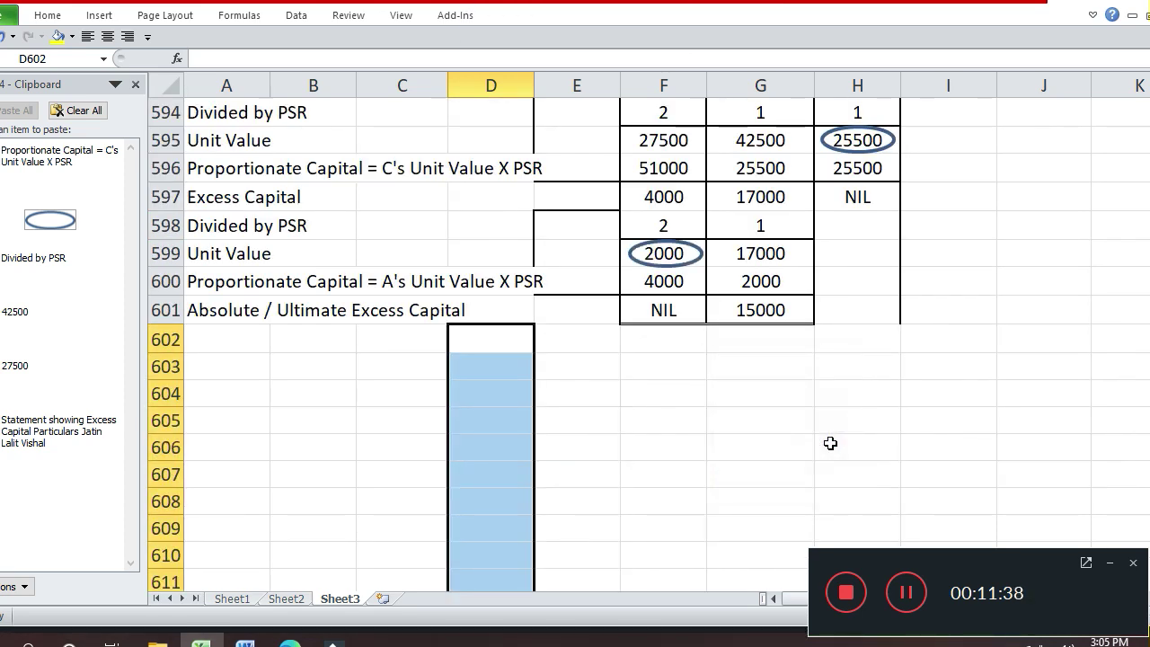
Copy the "Order of Payment" and "A) Libilities:" headings in A534:A535 from the earlier problem
key(Up)
key(Up)
key(Up)
key(Up)
key(Up)
key(Up)
key(Up)
key(Up)
key(Up)
key(Up)
key(Up)
key(Up)
key(Up)
key(Up)
key(Up)
key(Up)
key(Up)
key(Up)
key(Up)
key(Up)
key(Up)
key(Up)
key(Up)
key(Up)
key(Up)
key(Up)
key(Up)
key(Up)
key(Up)
key(Up)
key(Up)
key(Up)
key(Up)
key(Up)
key(Up)
key(Up)
key(Up)
key(Up)
key(Up)
key(Up)
key(Down)
key(Down)
key(Down)
key(Down)
key(Down)
key(Down)
key(Down)
key(Down)
key(Down)
key(Down)
key(Down)
key(Down)
key(Down)
key(Down)
key(Up)
key(Up)
key(Left)
key(Left)
key(Down)
key(Left)
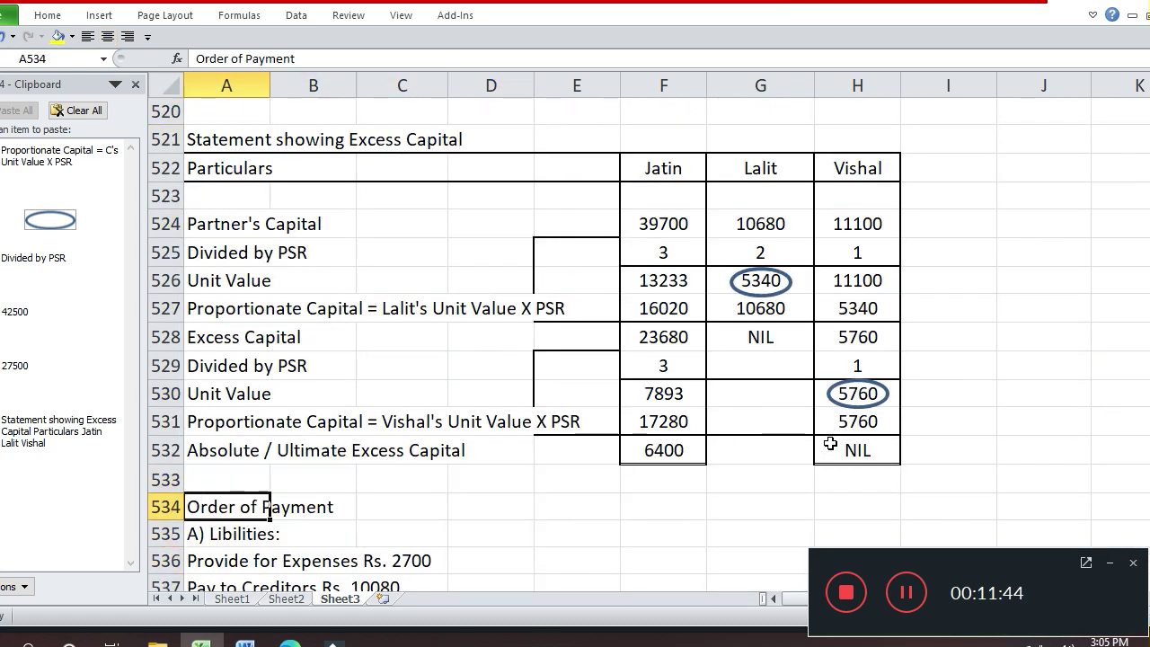
key(shift+Down)
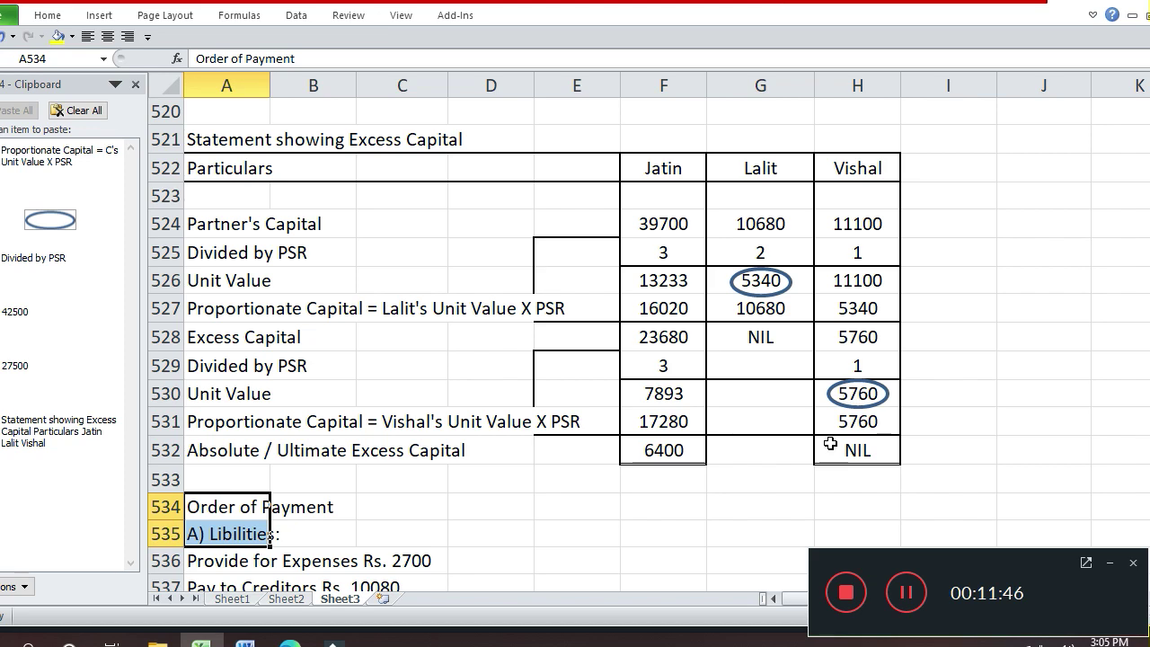
key(ctrl+c)
Paste the copied Order of Payment headings into A603:A604, below the Absolute / Ultimate Excess Capital row
key(Down)
key(Down)
key(Down)
key(Down)
key(Down)
key(Down)
key(Down)
key(Down)
key(Down)
key(Down)
key(Down)
key(Down)
key(Down)
key(Down)
key(Down)
key(Down)
key(Down)
key(Down)
key(Down)
key(Down)
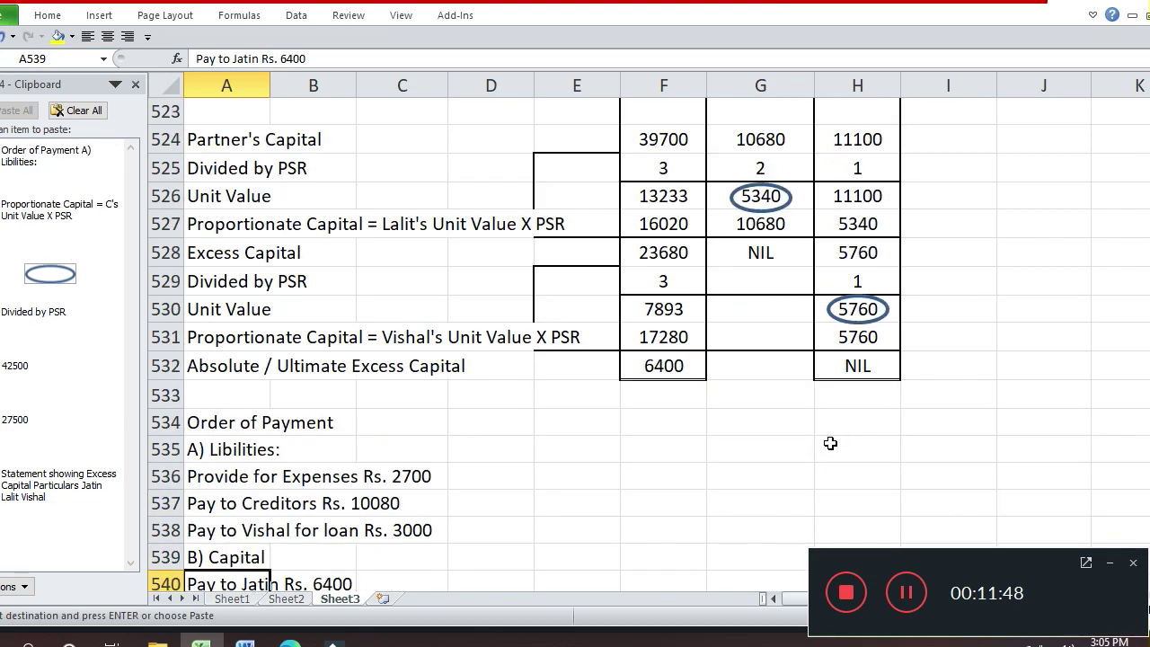
key(Down)
key(Down)
key(Down)
key(Down)
key(Down)
key(Down)
key(Down)
key(Down)
key(Down)
key(Down)
key(Down)
key(Down)
key(Down)
key(Down)
key(Down)
key(Down)
key(Down)
key(Down)
key(Down)
key(Down)
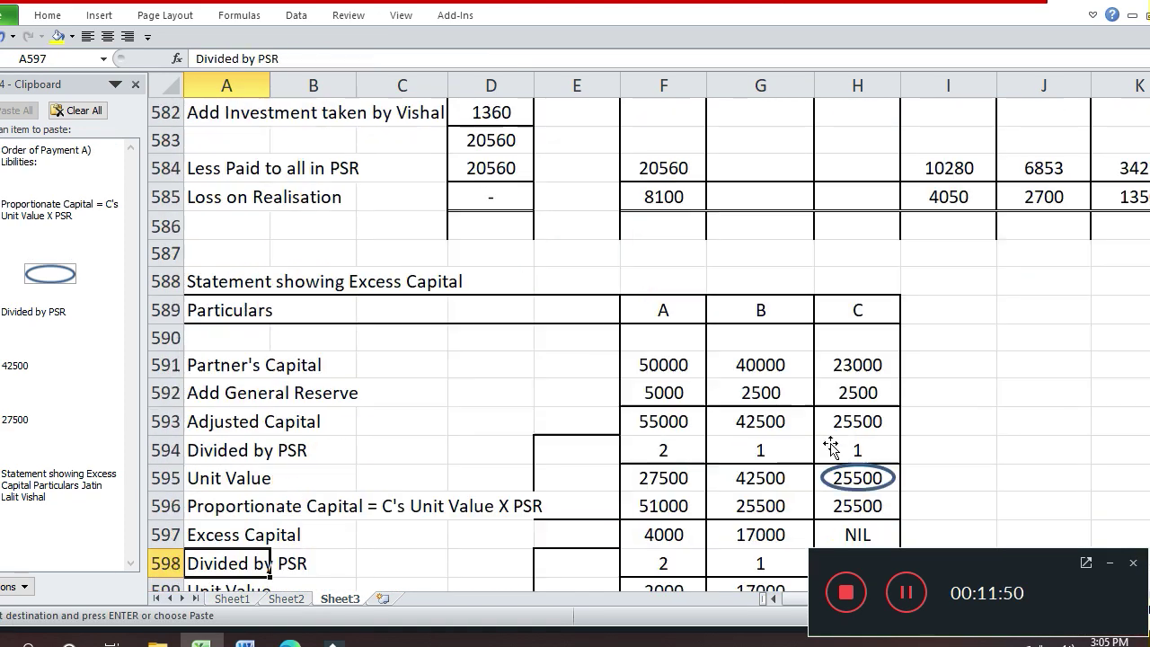
key(Up)
key(Up)
key(Up)
key(Up)
key(Up)
key(Up)
key(Up)
key(Up)
key(Up)
key(Up)
key(Up)
key(Up)
key(Up)
key(Up)
key(Up)
key(Up)
key(Up)
key(Up)
key(Up)
key(Up)
key(Up)
key(Down)
key(Down)
key(Down)
key(Down)
key(Down)
key(Down)
key(shift+Down)
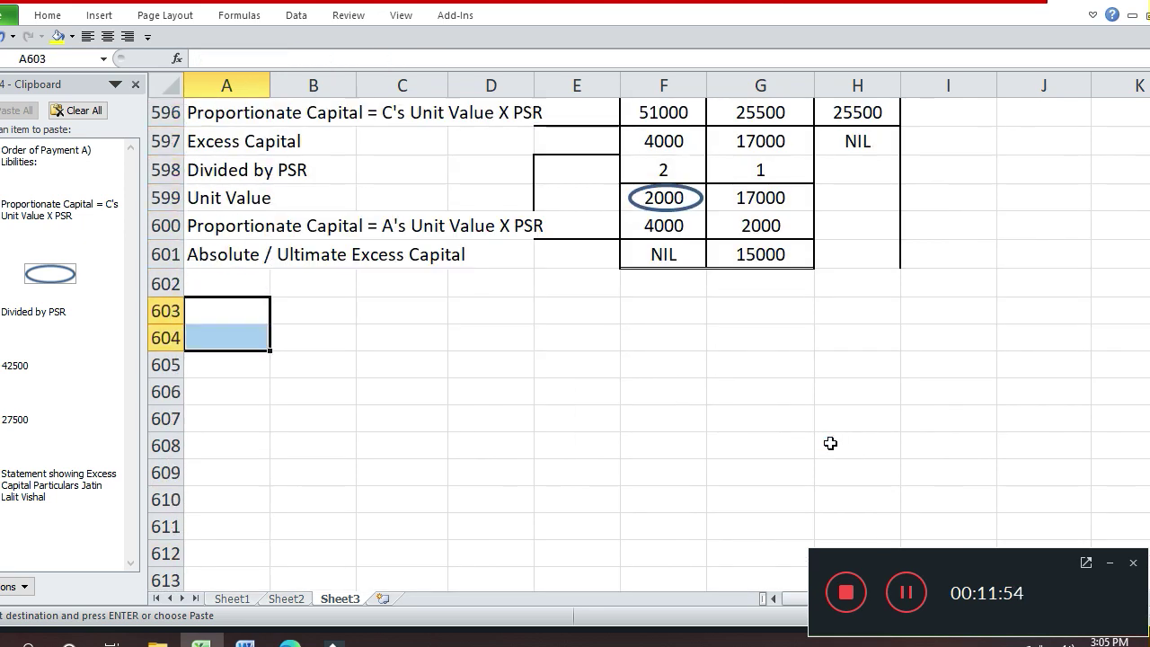
key(ctrl+v)
key(Return)
Enter "First pay to Creditors Rs. 4000" in A605 under the liabilities heading
key(Down)
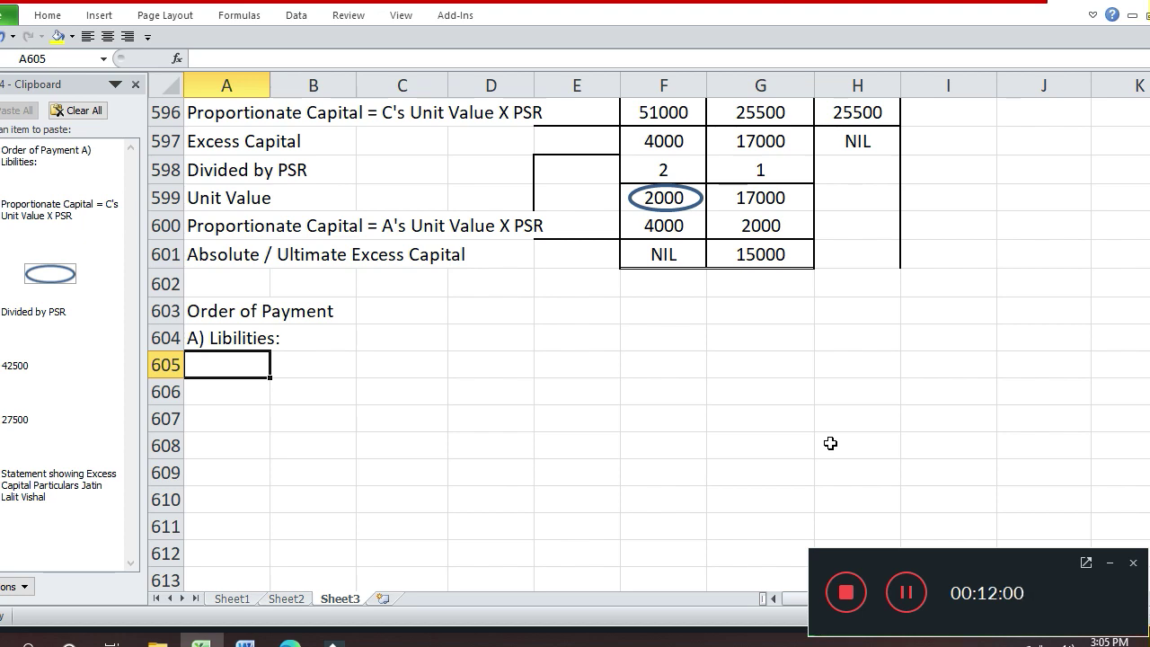
text(First pay)
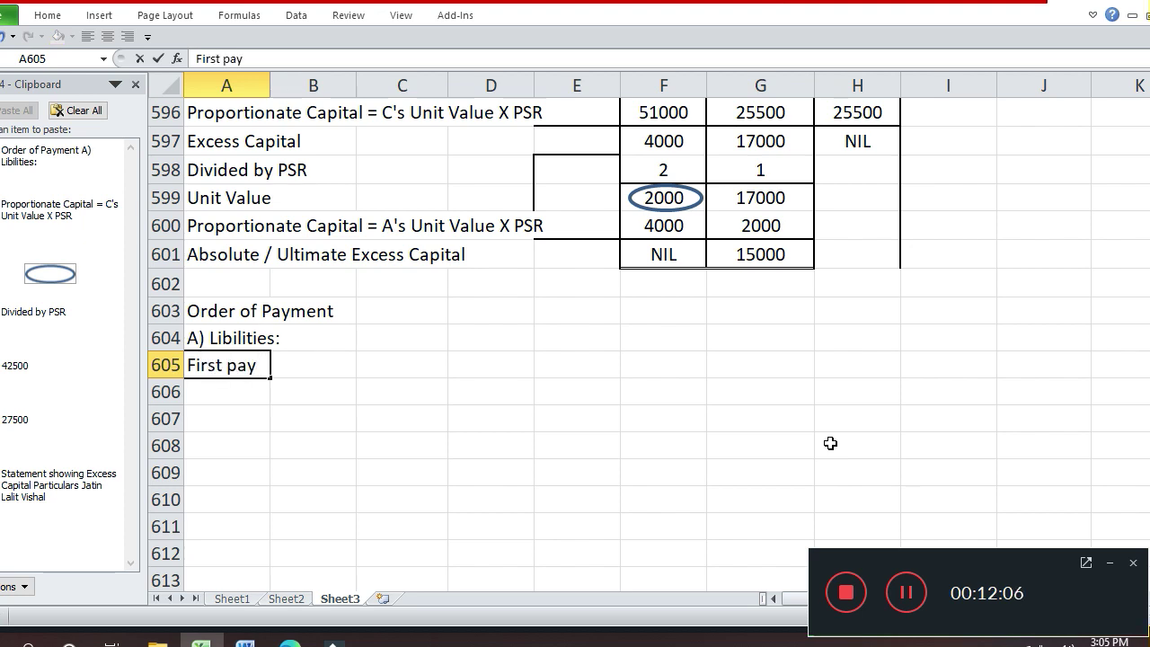
text( o)
key(BackSpace)
text(to Creditpor)
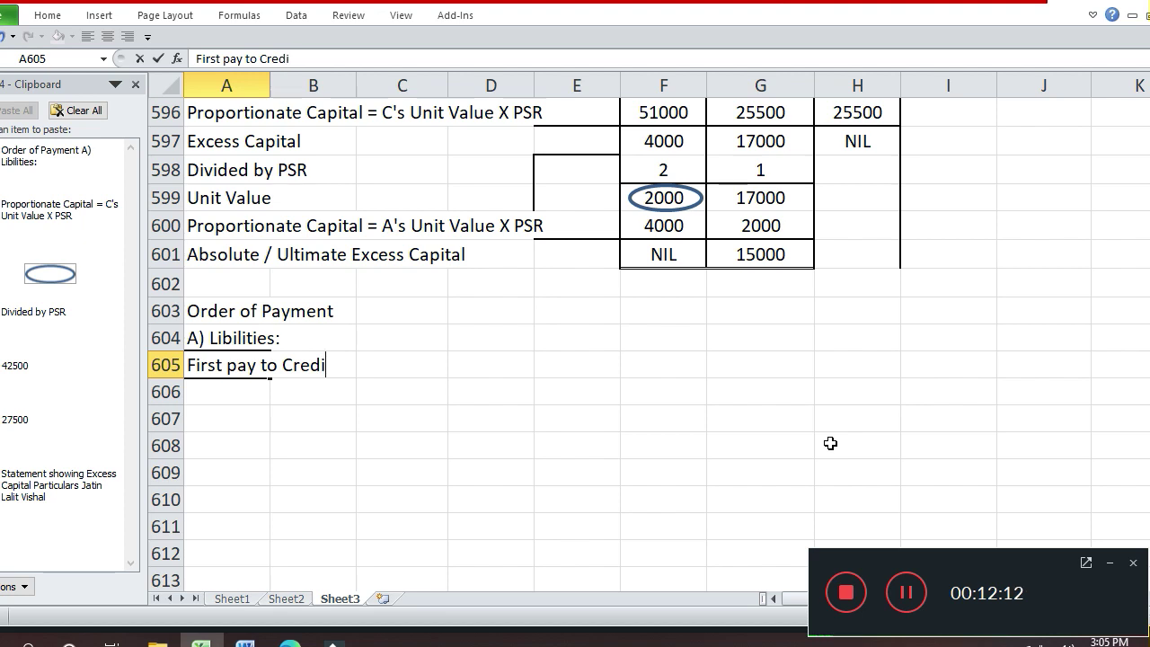
key(BackSpace)
key(BackSpace)
text(ors Rs. 4000)
key(Return)
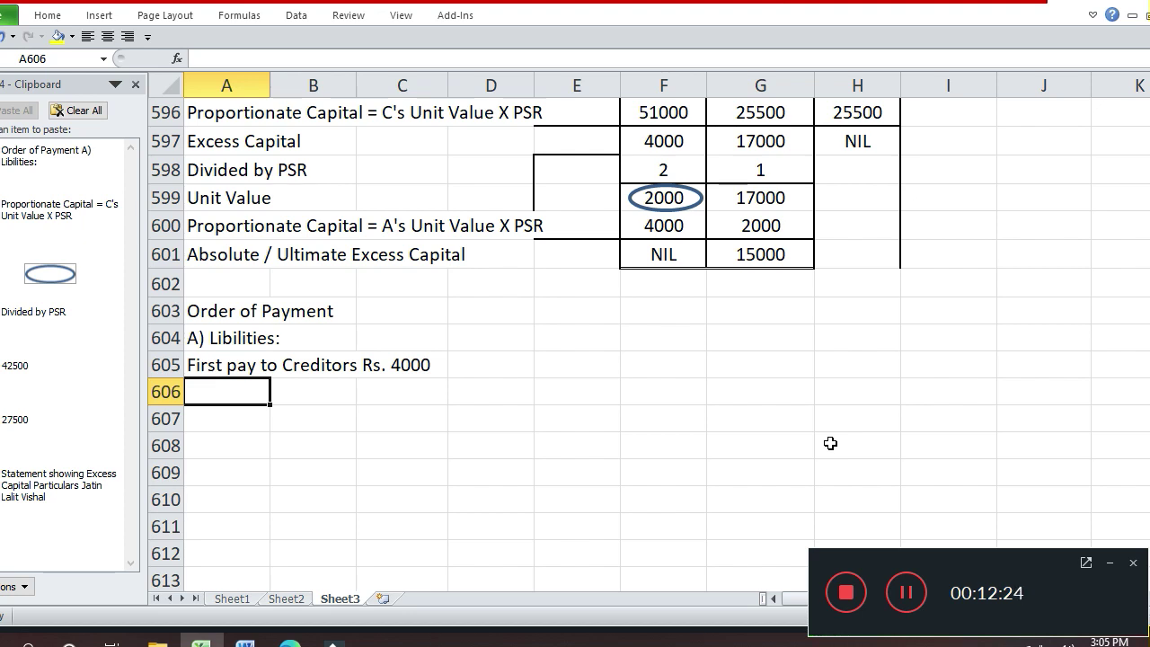
Enter "Next pay to A for Loan Rs. 15000" in A606 under the liabilities heading
text(Next pay)
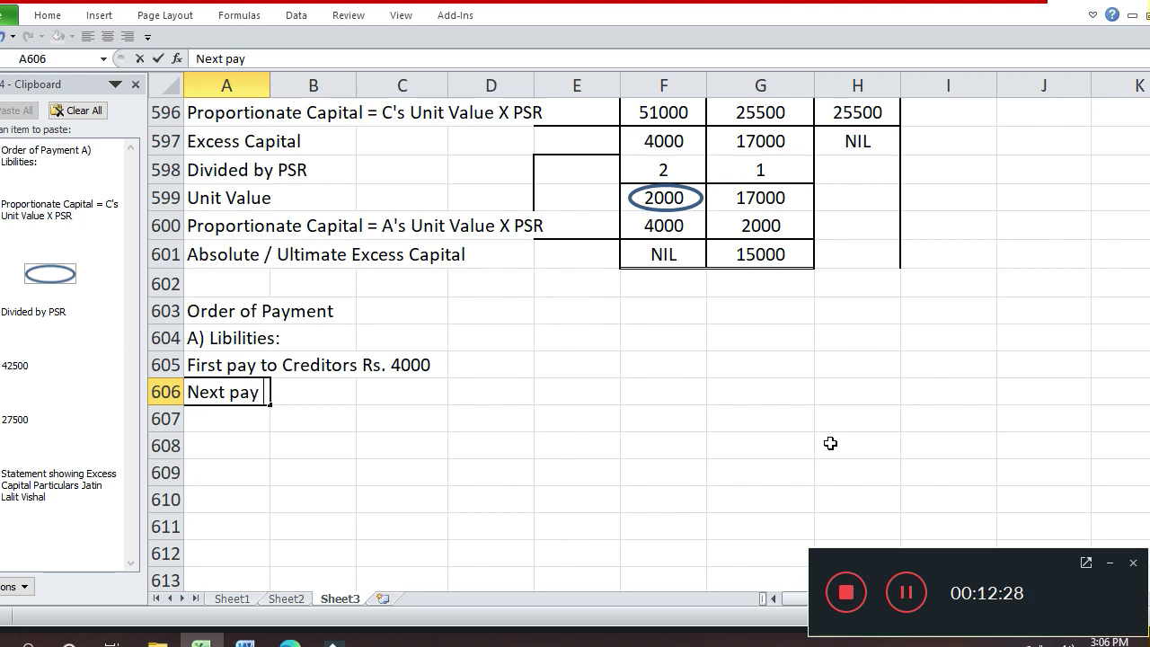
text( to A for L)
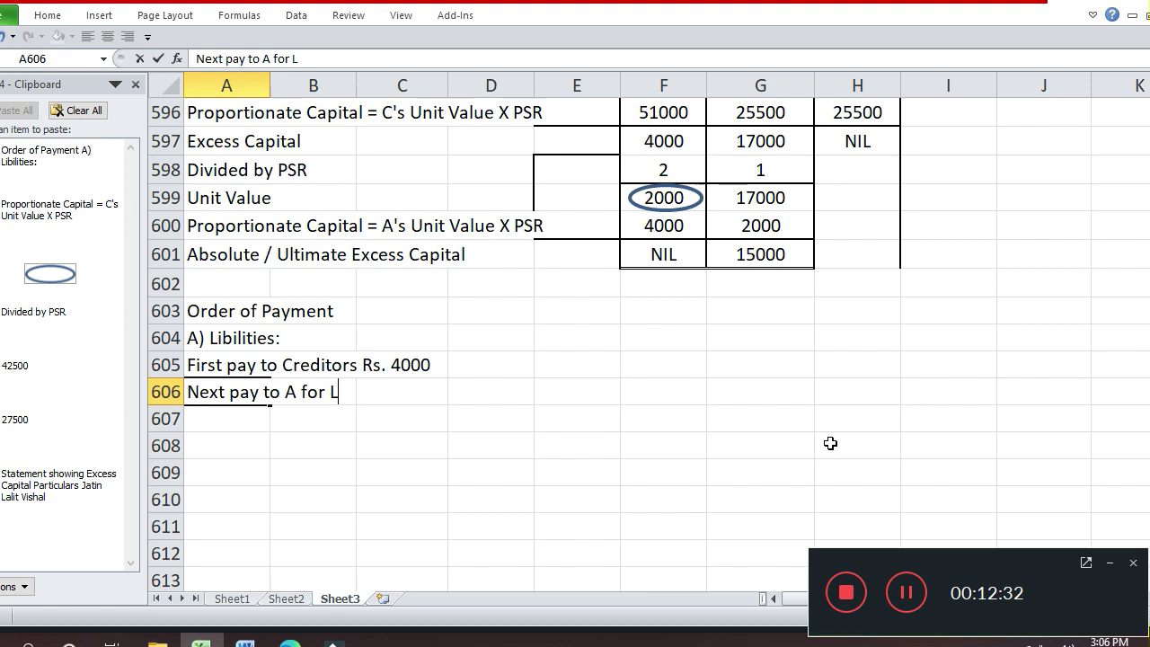
text(oan Rs)
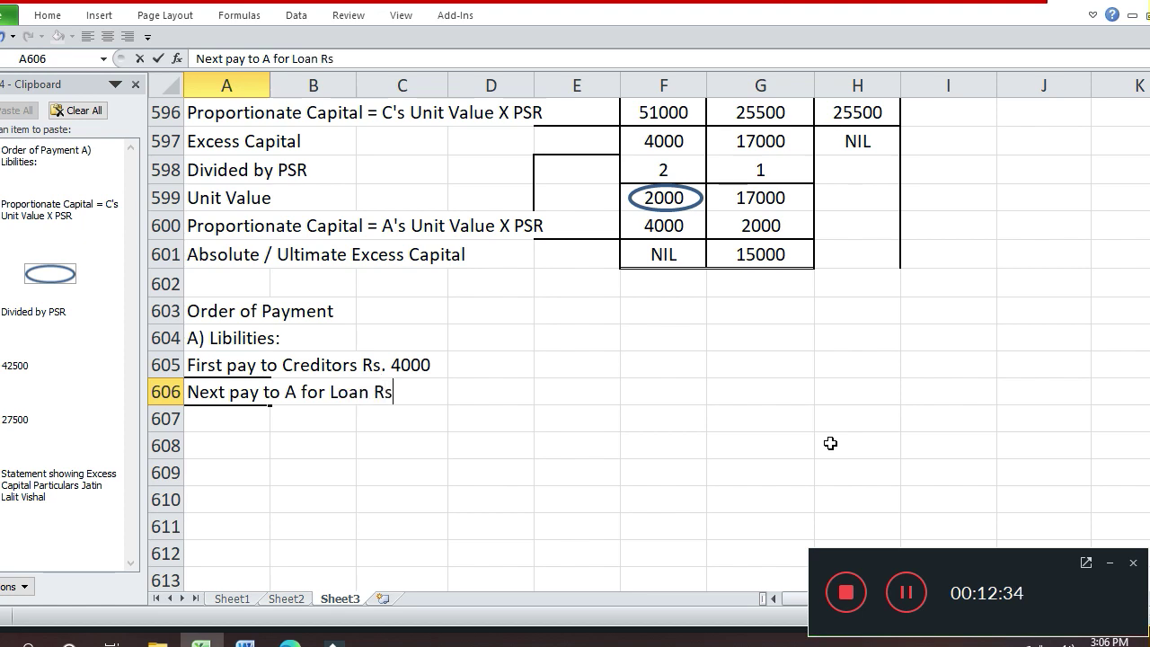
text(. 15000)
key(Return)
Copy the "B) Capital" heading from the earlier problem's Order of Payment list
key(Up)
key(Up)
key(Up)
key(Up)
key(Up)
key(Up)
key(Up)
key(Up)
key(Up)
key(Up)
key(Up)
key(Up)
key(Up)
key(Up)
key(Up)
key(Up)
key(Up)
key(Up)
key(Up)
key(Up)
key(Up)
key(Up)
key(Up)
key(Up)
key(Up)
key(Up)
key(Up)
key(Up)
key(Up)
key(Up)
key(Up)
key(Up)
key(Up)
key(Up)
key(Up)
key(Up)
key(Up)
key(Up)
key(Up)
key(Up)
key(Down)
key(Down)
key(Down)
key(Down)
key(Down)
key(Down)
key(Down)
key(Down)
key(Down)
key(Down)
key(Down)
key(Down)
key(Down)
key(Down)
key(Down)
key(Down)
key(Up)
key(ctrl+c)
Paste the copied "B) Capital" heading into A607, below the A's loan payment line
key(Down)
key(Down)
key(Down)
key(Down)
key(Down)
key(Down)
key(Down)
key(Down)
key(Down)
key(Down)
key(Down)
key(Down)
key(Down)
key(Down)
key(Down)
key(Down)
key(Down)
key(Down)
key(Down)
key(Down)
key(Down)
key(Down)
key(Down)
key(Down)
key(Down)
key(Down)
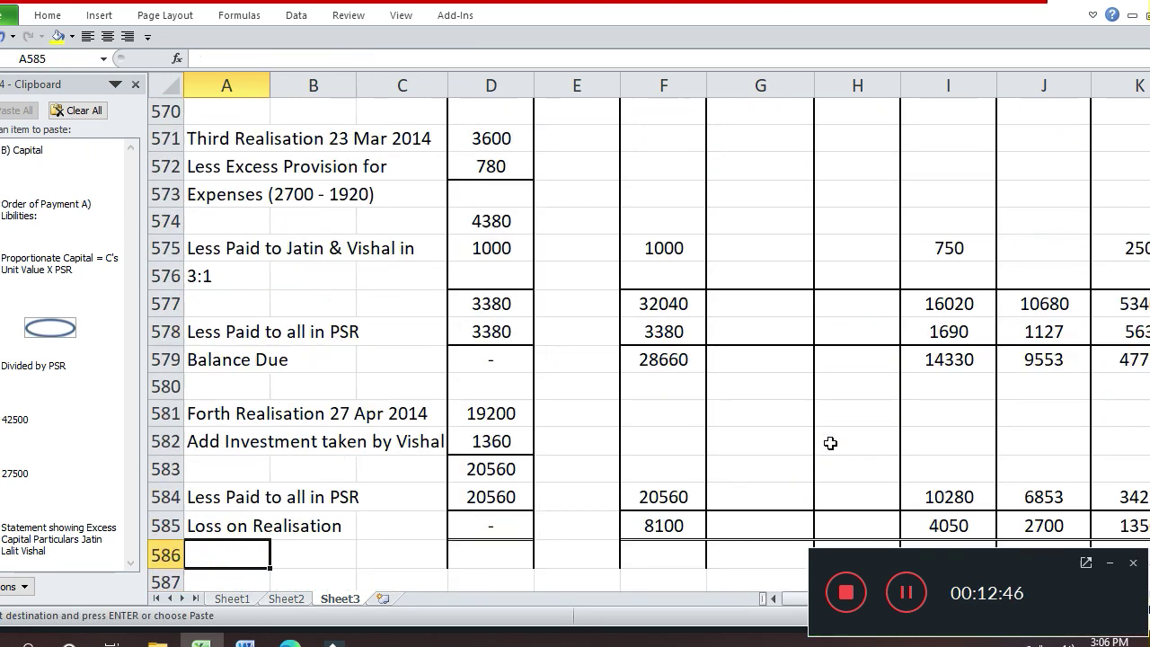
key(Return)
Check the partners' amounts in the Absolute / Ultimate Excess Capital row
key(Up)
key(Up)
key(Up)
key(Up)
key(Up)
key(Up)
key(Right)
key(Right)
key(Right)
key(Right)
key(Right)
key(Right)
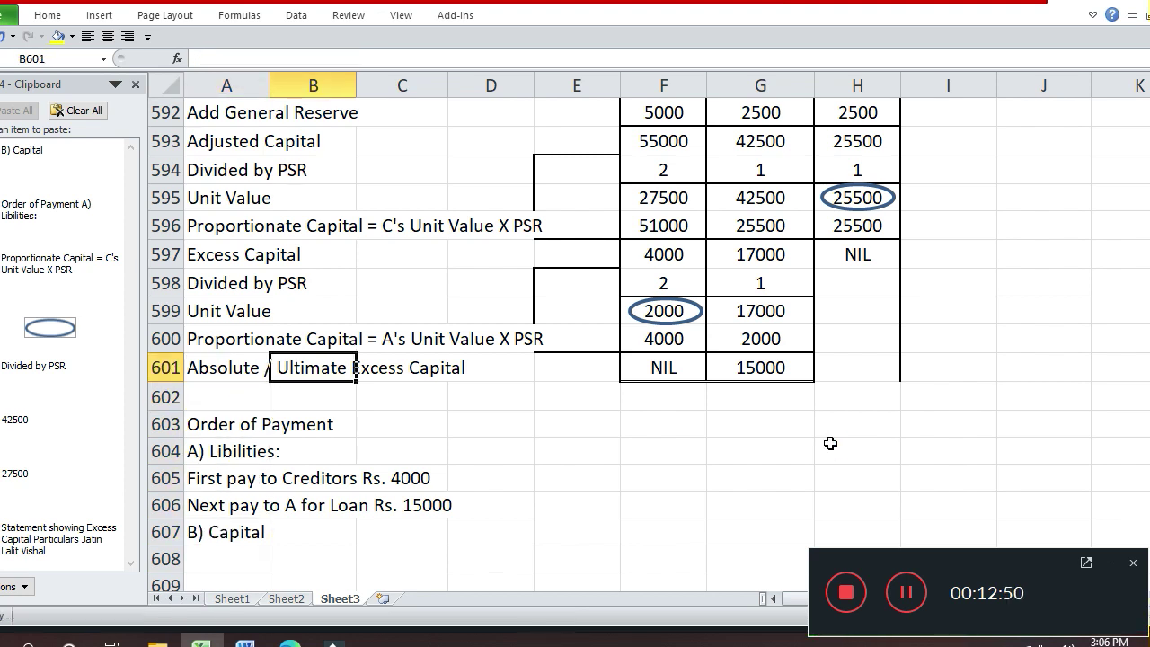
Enter "First pay to B Rs. 15000" in A608 under the B) Capital heading
key(Down)
key(Down)
key(Down)
key(Down)
key(Down)
key(Down)
key(Down)
key(Left)
key(Left)
key(Left)
key(Left)
key(Left)
key(Left)
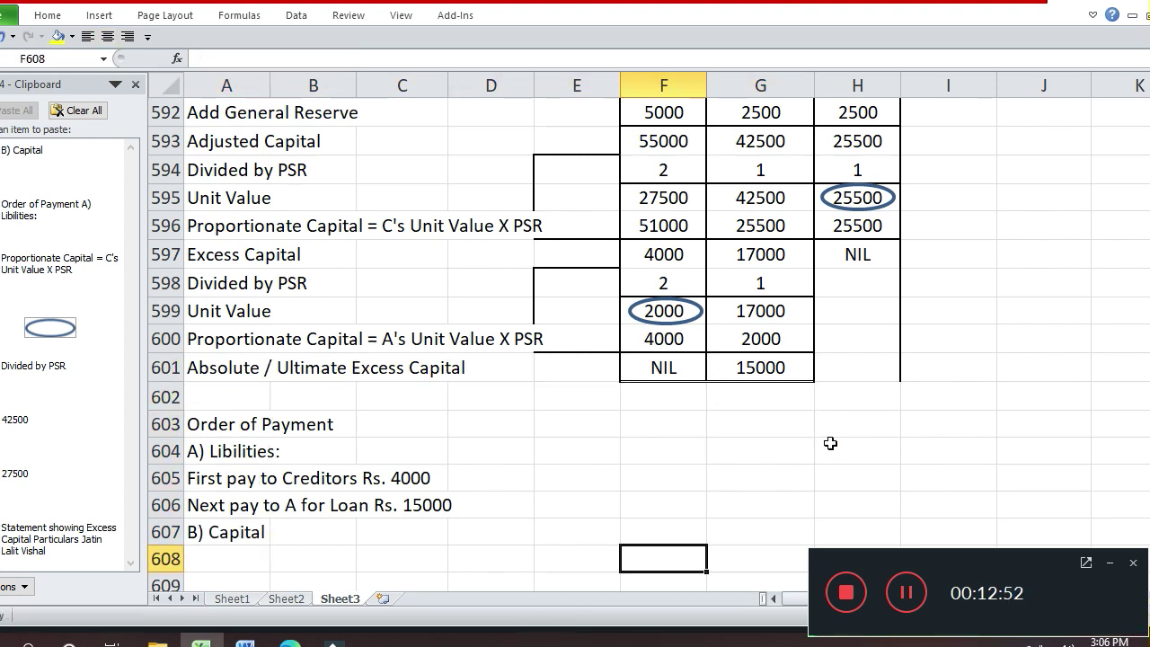
text(F)
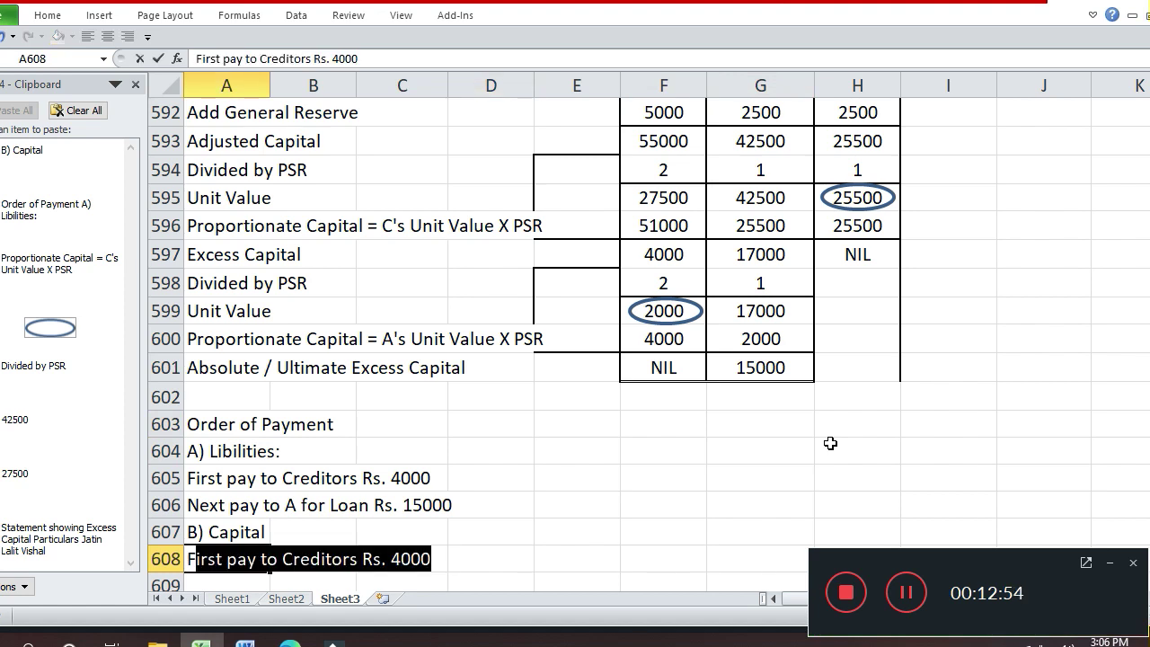
text(irst)
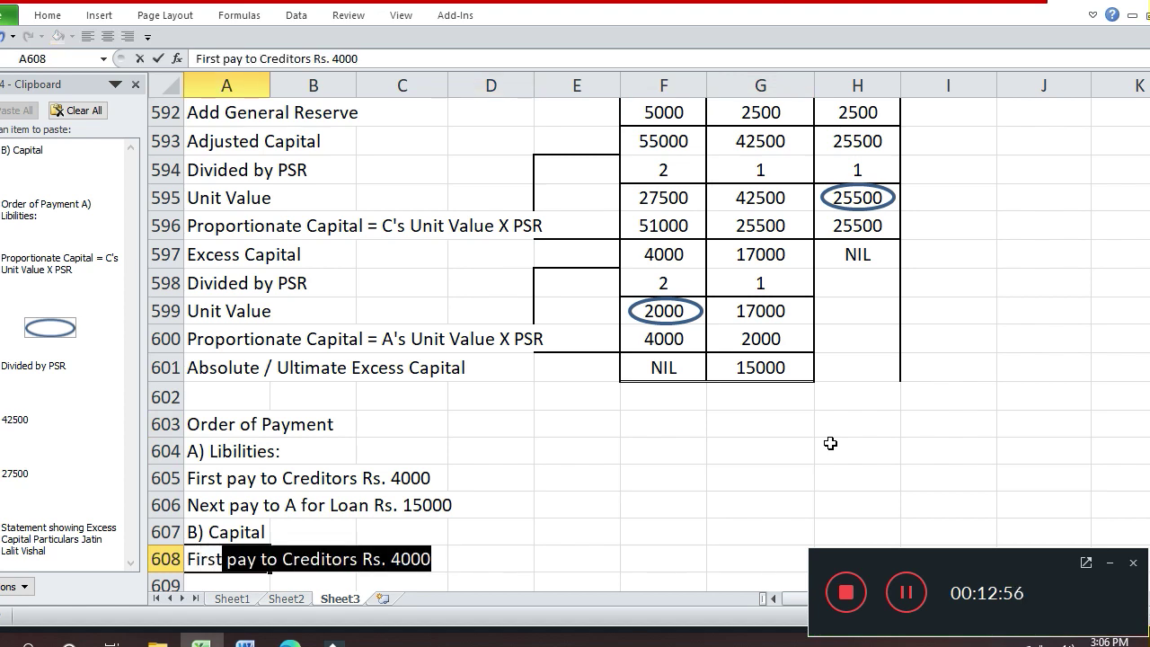
text( pay t)
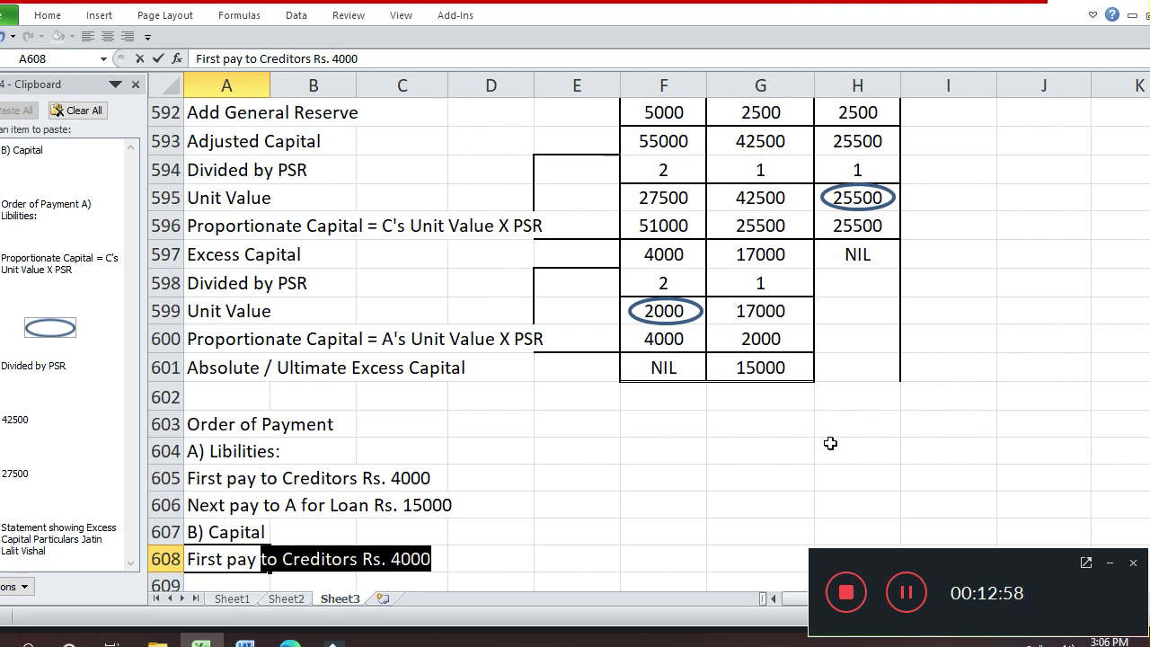
text(o B )
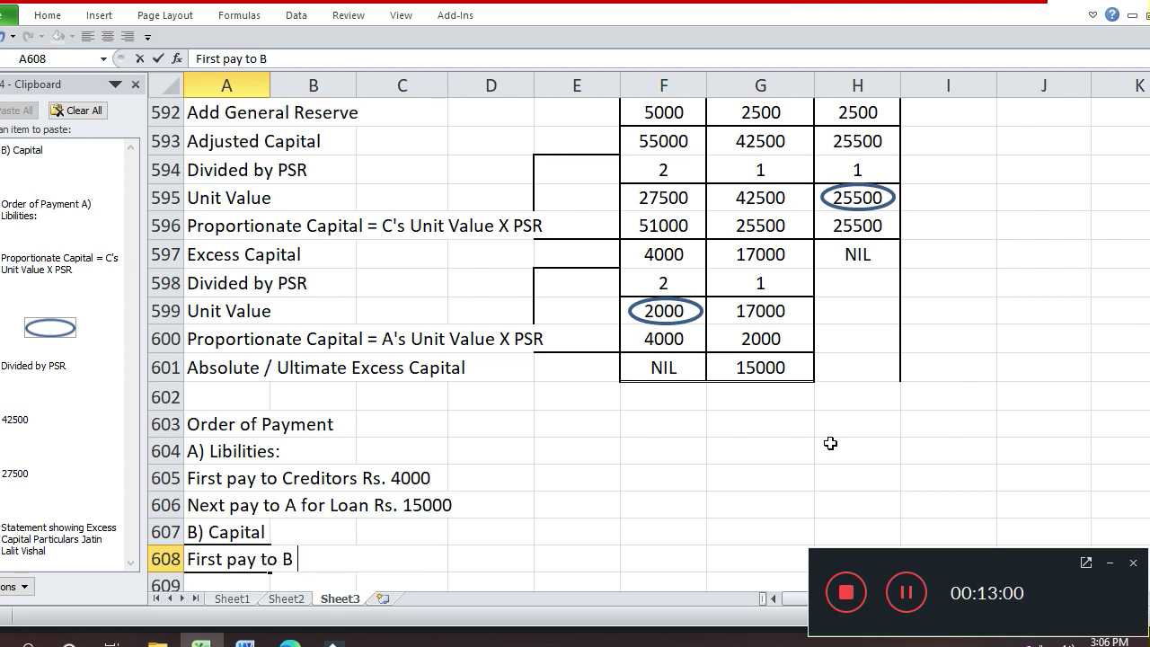
text(Rs. 15000)
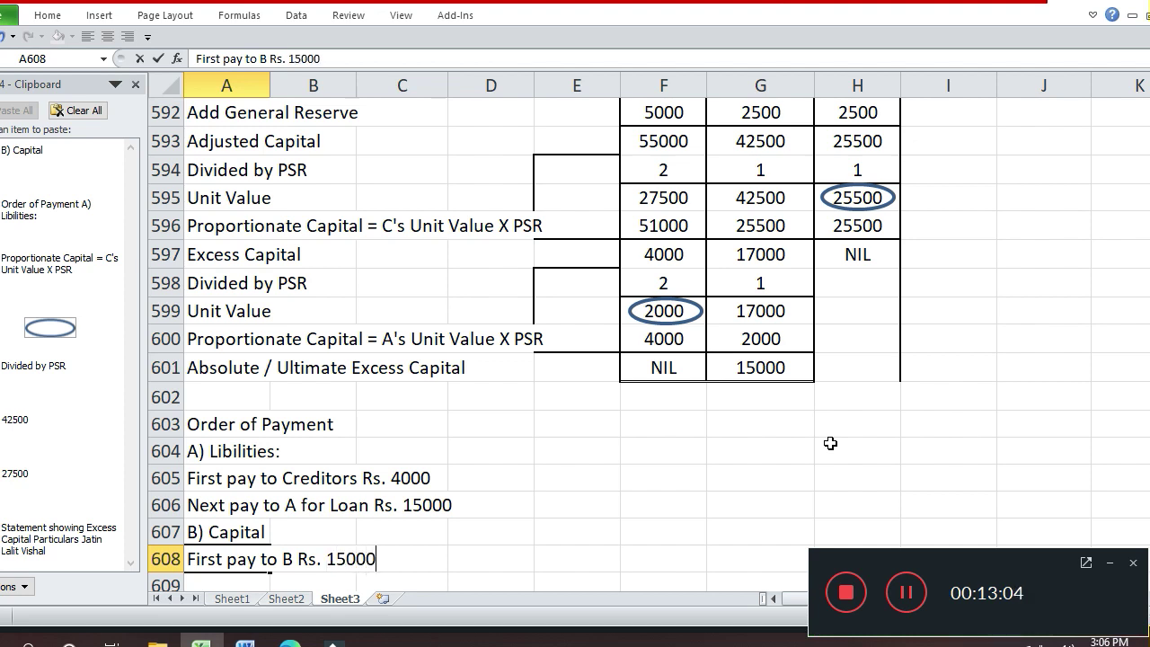
key(Return)
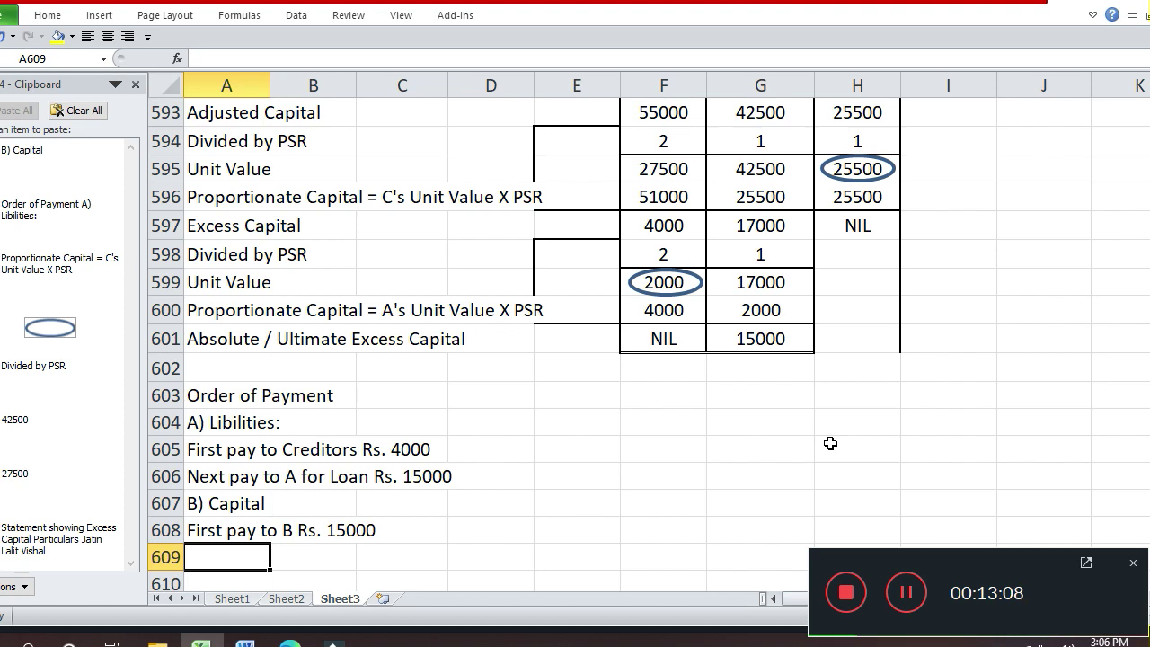
Enter "Next pay to A & B Rs. 6000 in 2:1" in A609
text(Ne)
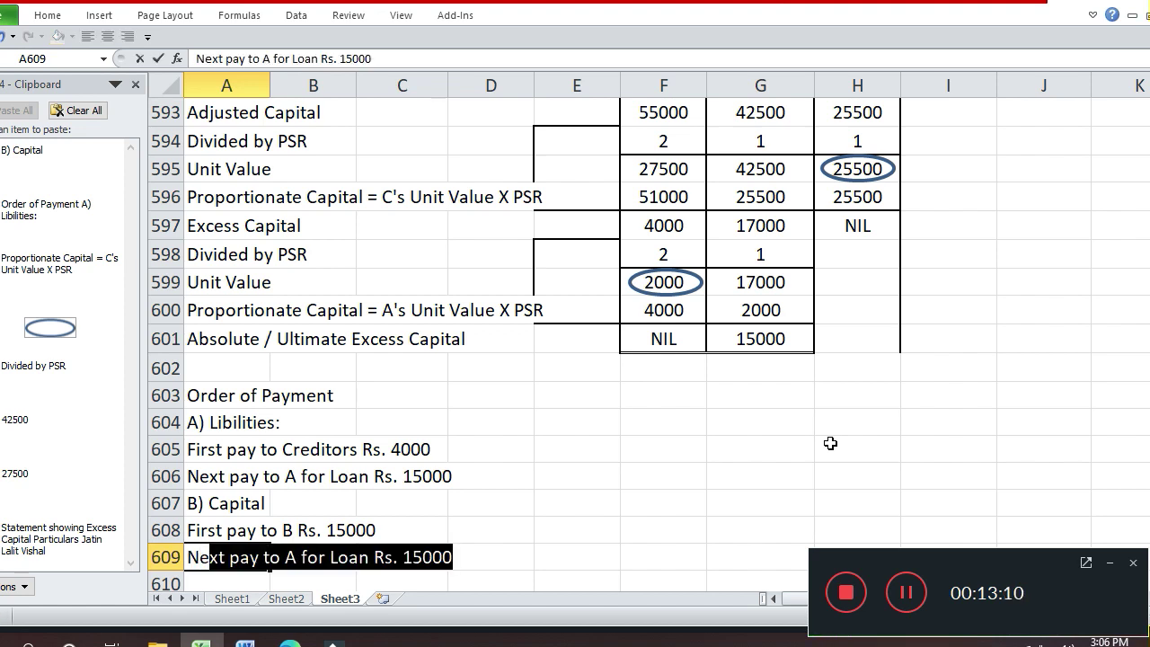
text(xt pa)
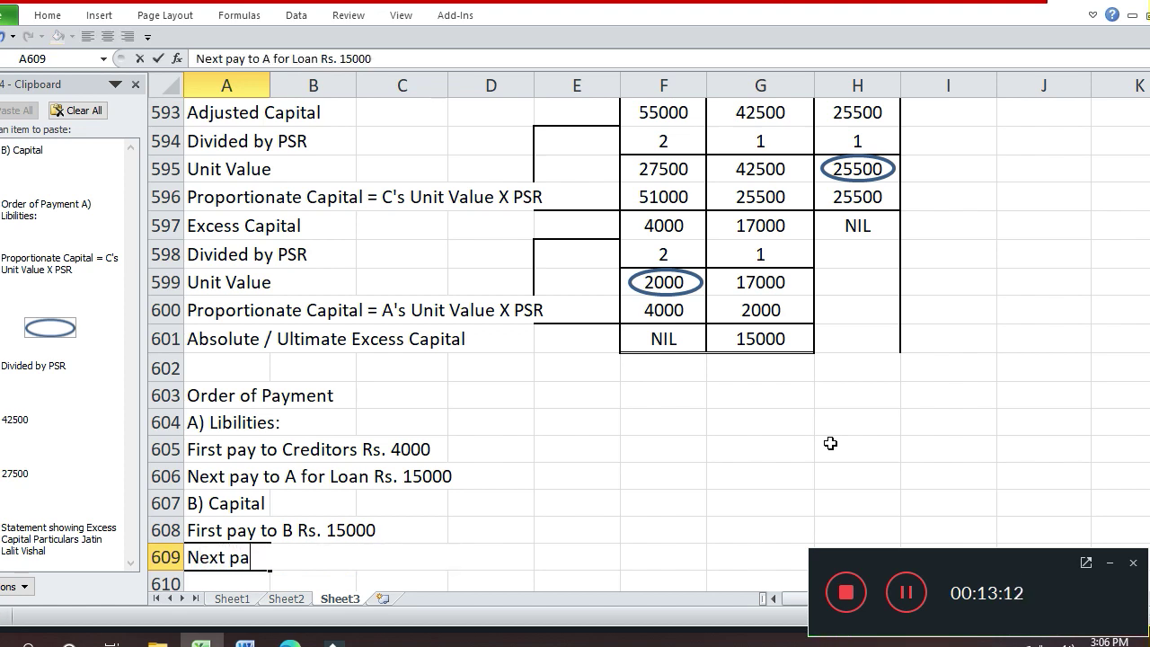
text(y to A)
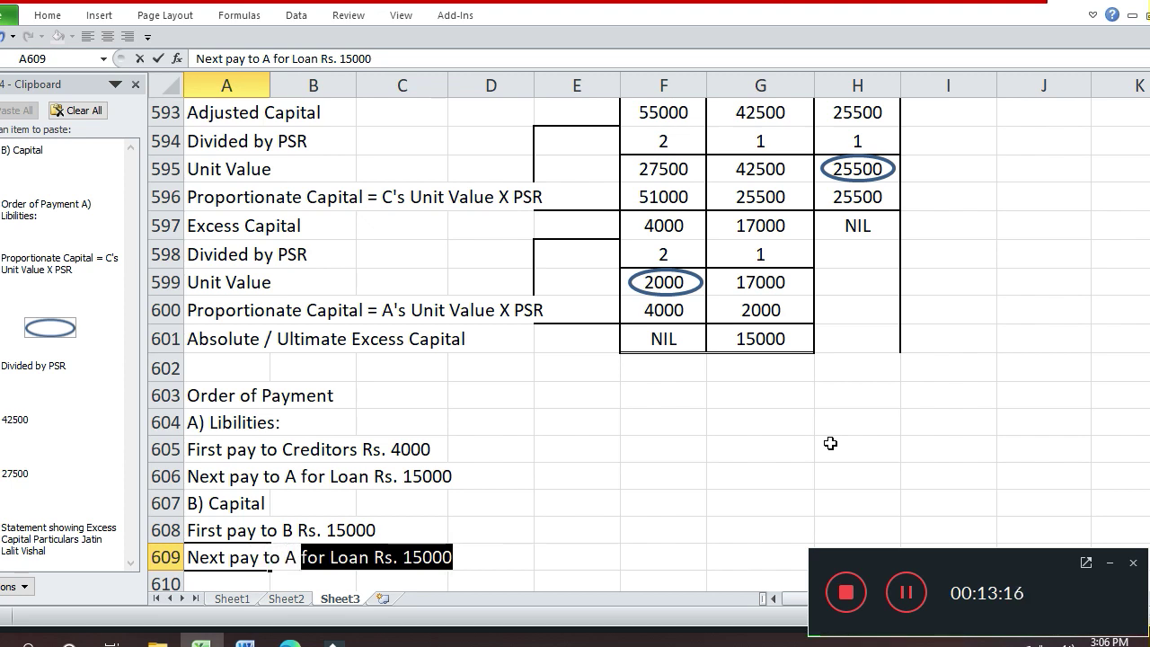
text( &)
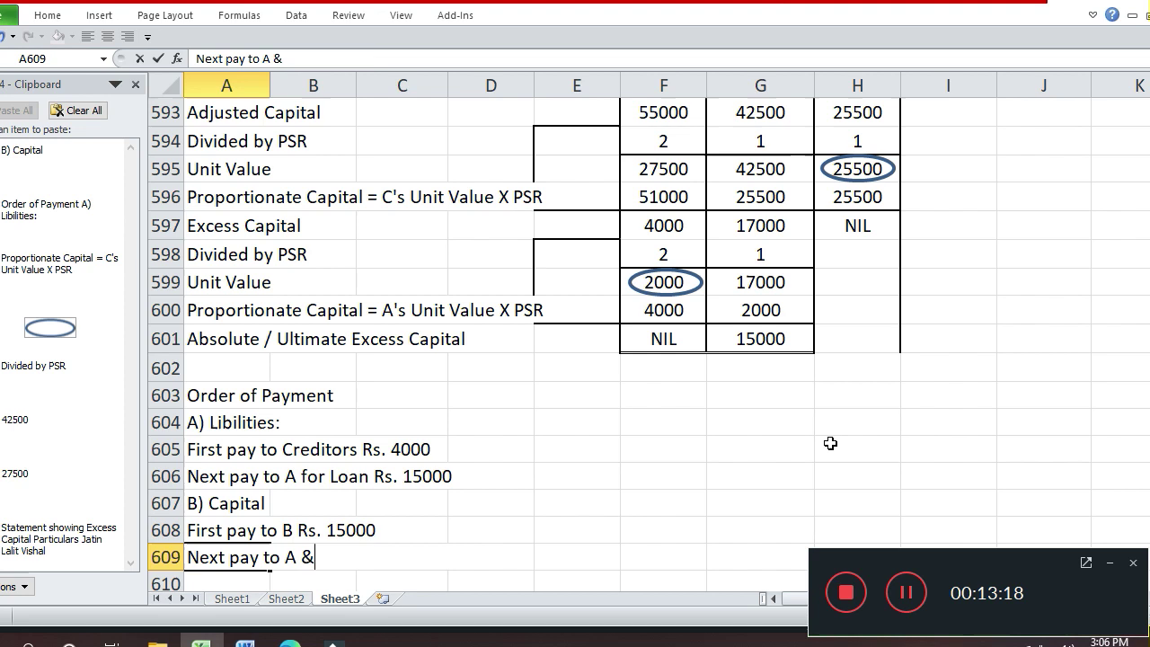
text( B R)
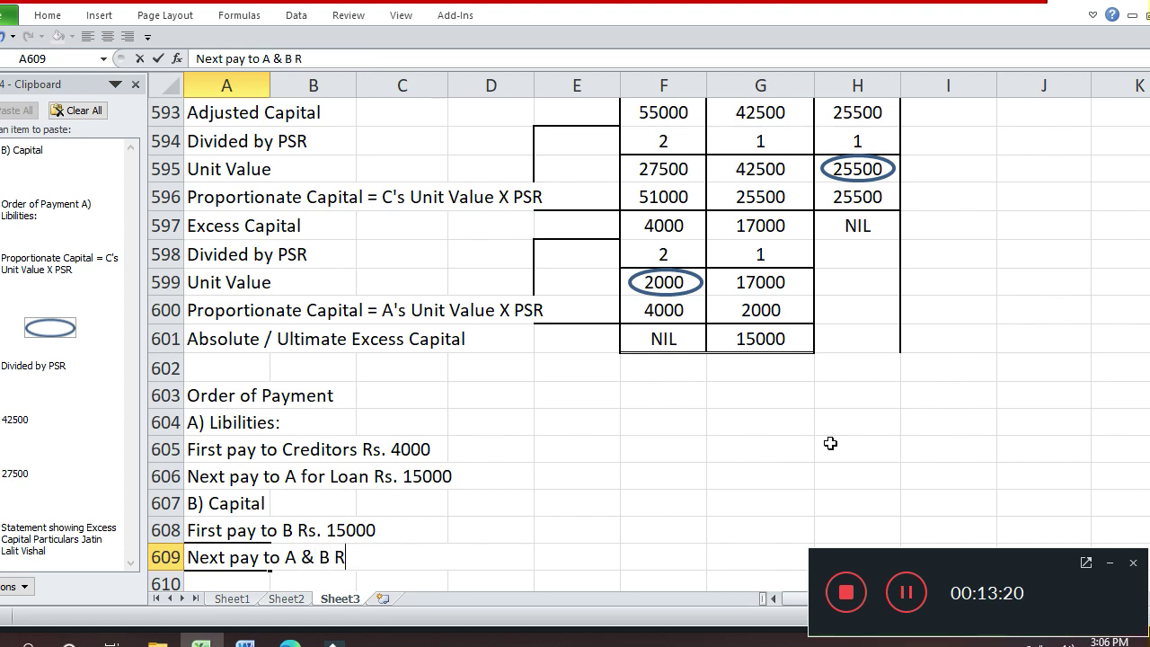
text(s. 6000 in 2:1)
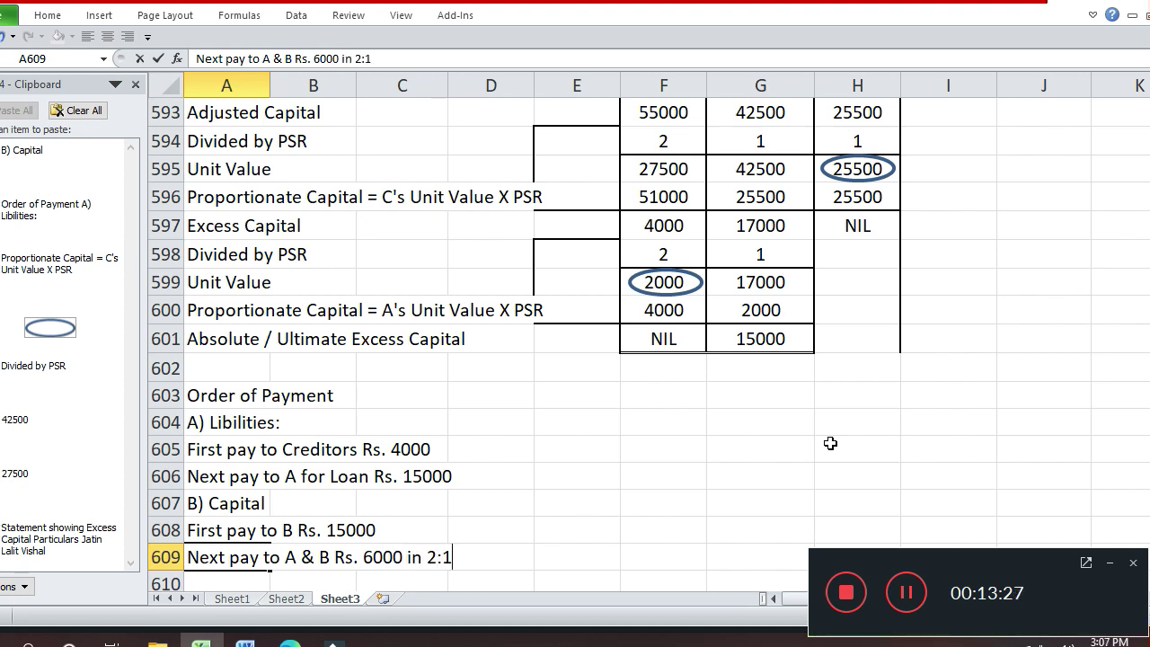
key(Return)
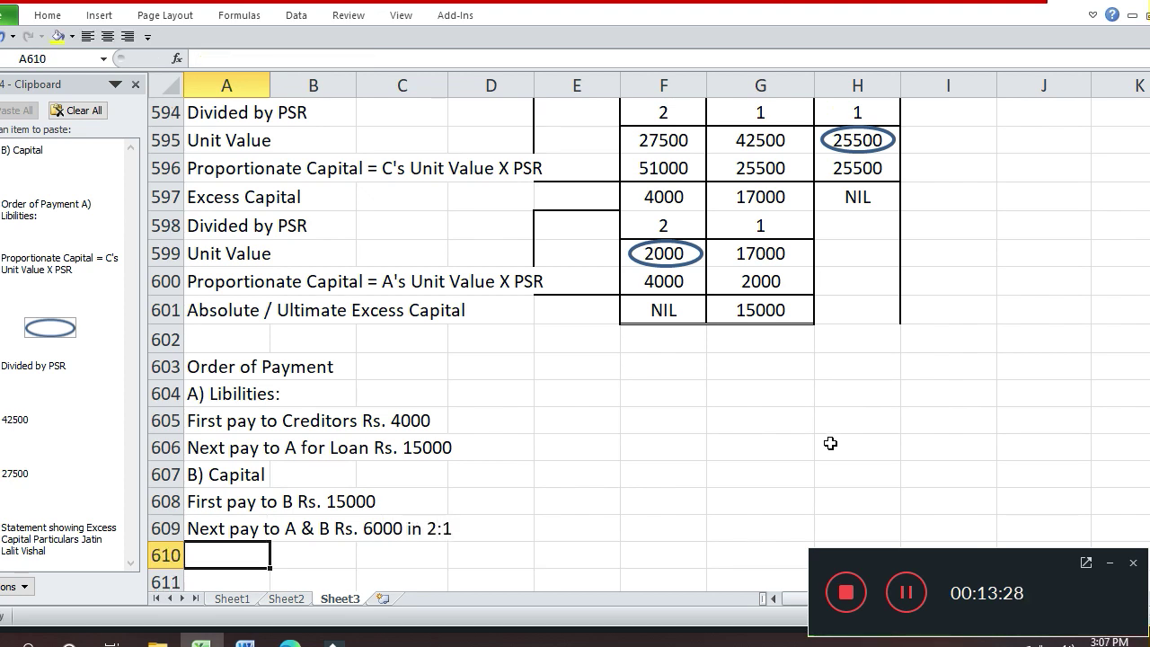
Insert the breakdown "(4000 + 2000)" after "Rs. 6000" in the A & B payment line in A609
key(Up)
key(Up)
key(Down)
key(Up)
key(Down)
key(Down)
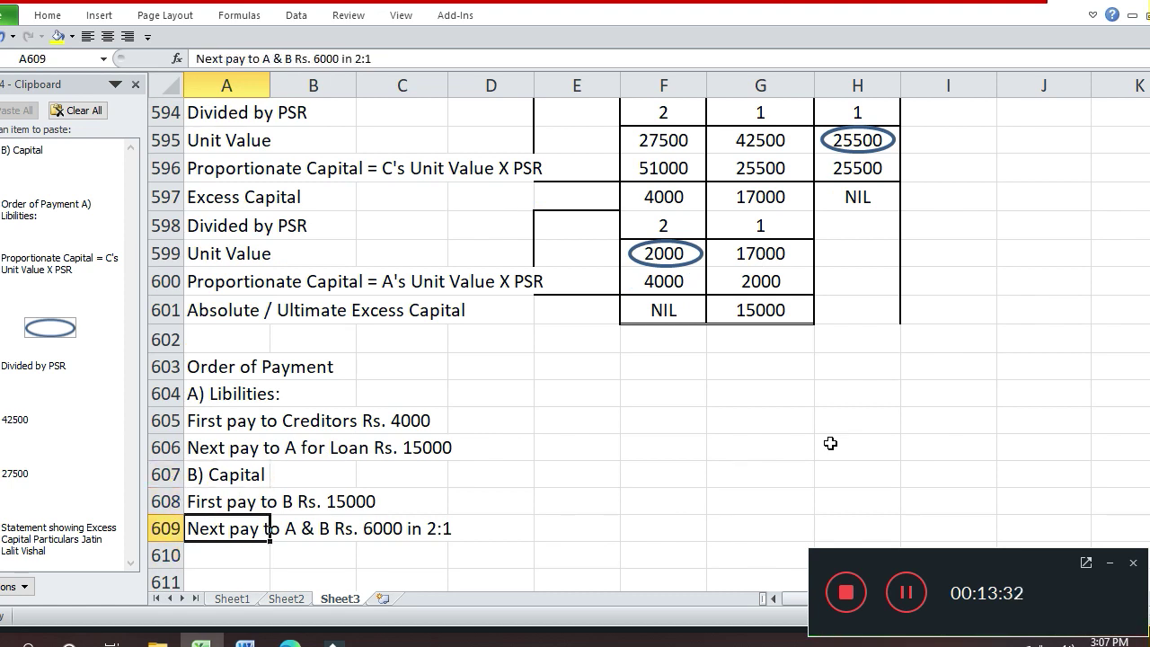
key(F2)
key(Left)
key(Left)
key(Left)
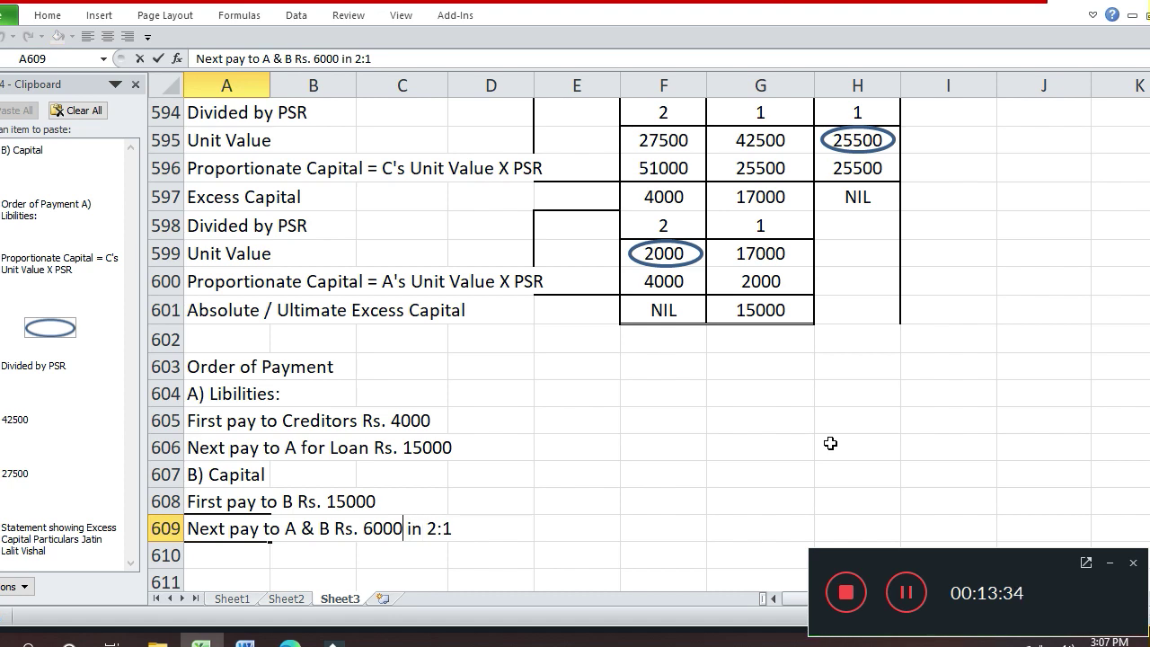
text(()
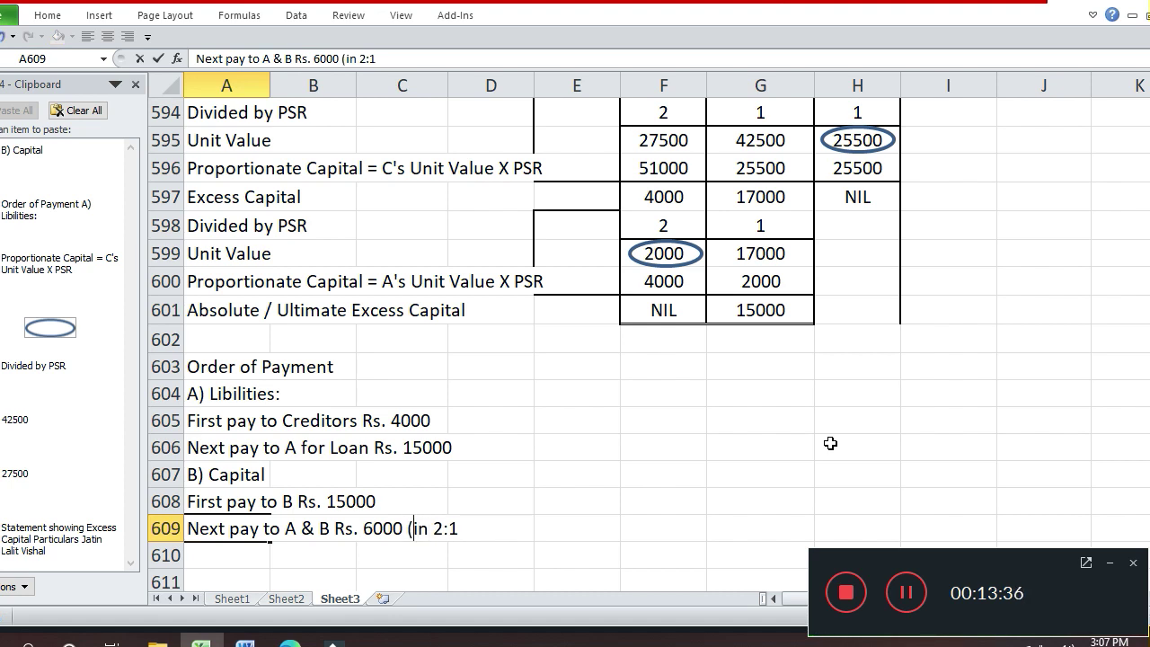
text(40000)
key(BackSpace)
text(+ 20000)
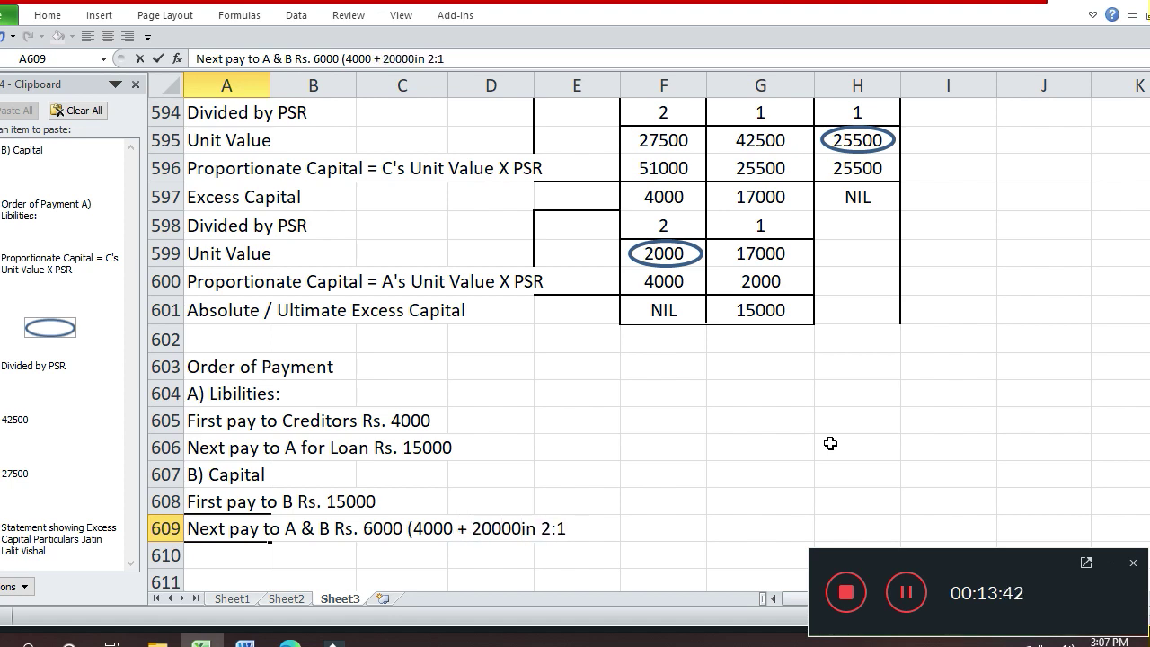
key(BackSpace)
text())
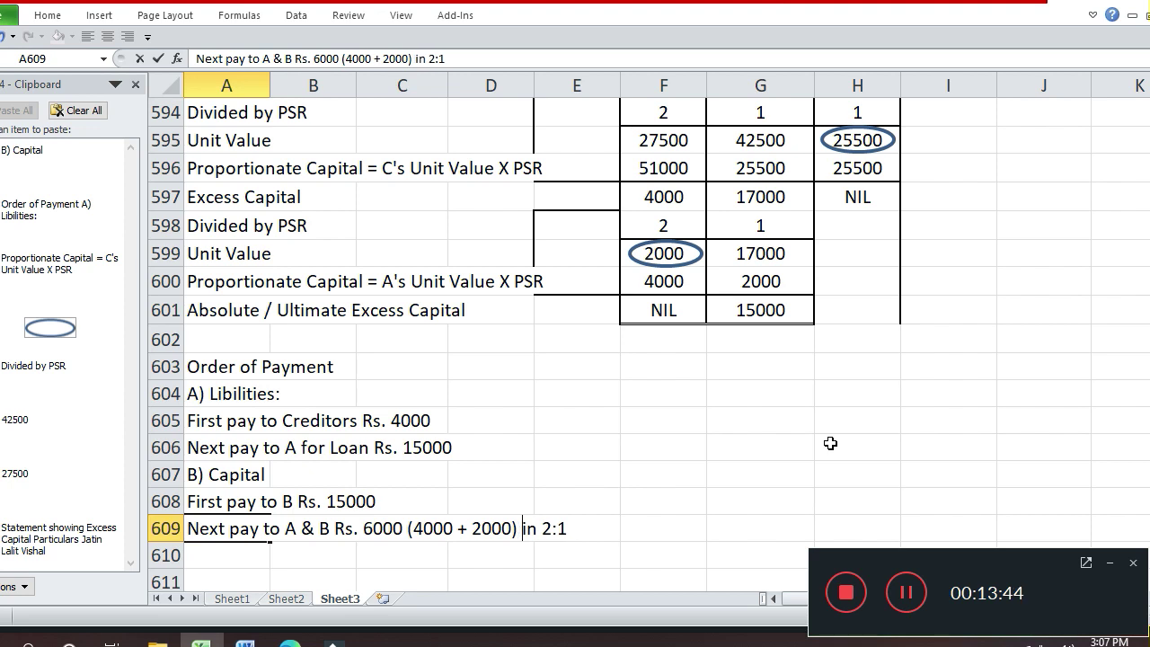
key(Return)
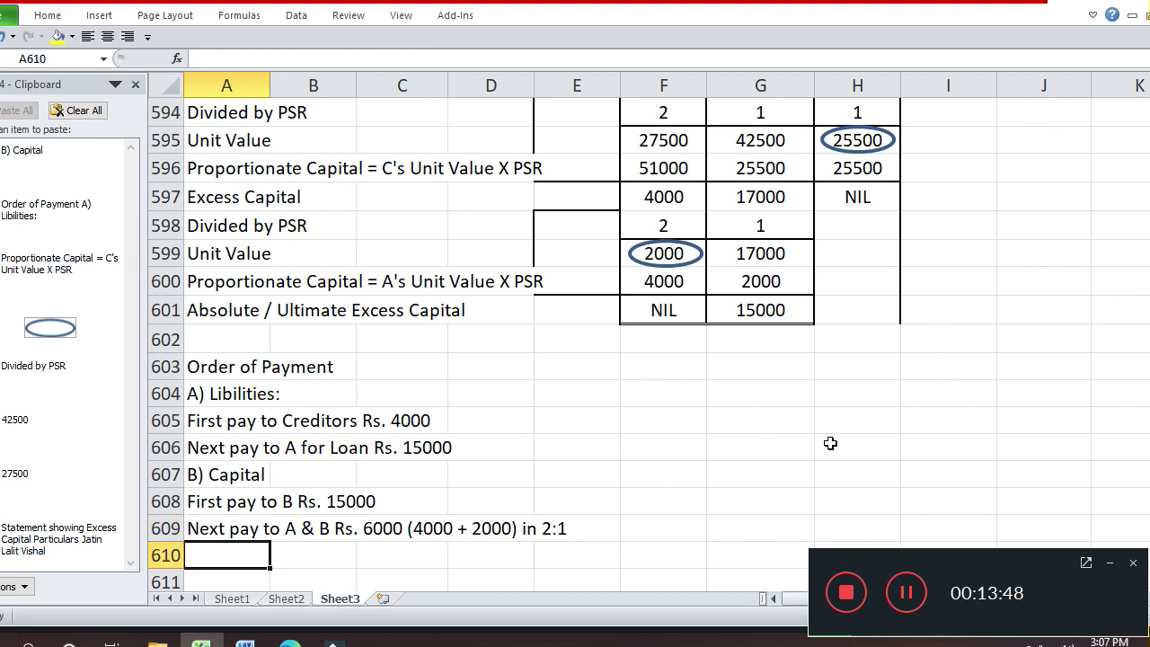
Enter "Balance if any will be paid to all in PSR" in A610 as the last payment line
text(B)
text(la)
key(BackSpace)
key(BackSpace)
text(alance)
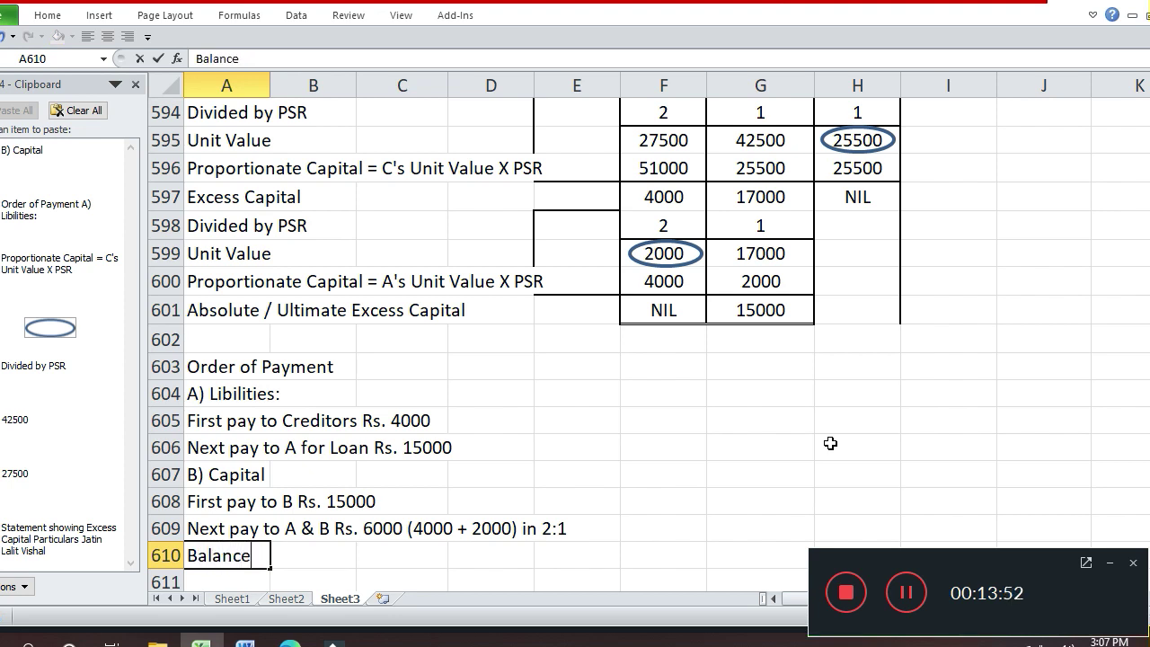
text( if any will be paid to all in PS)
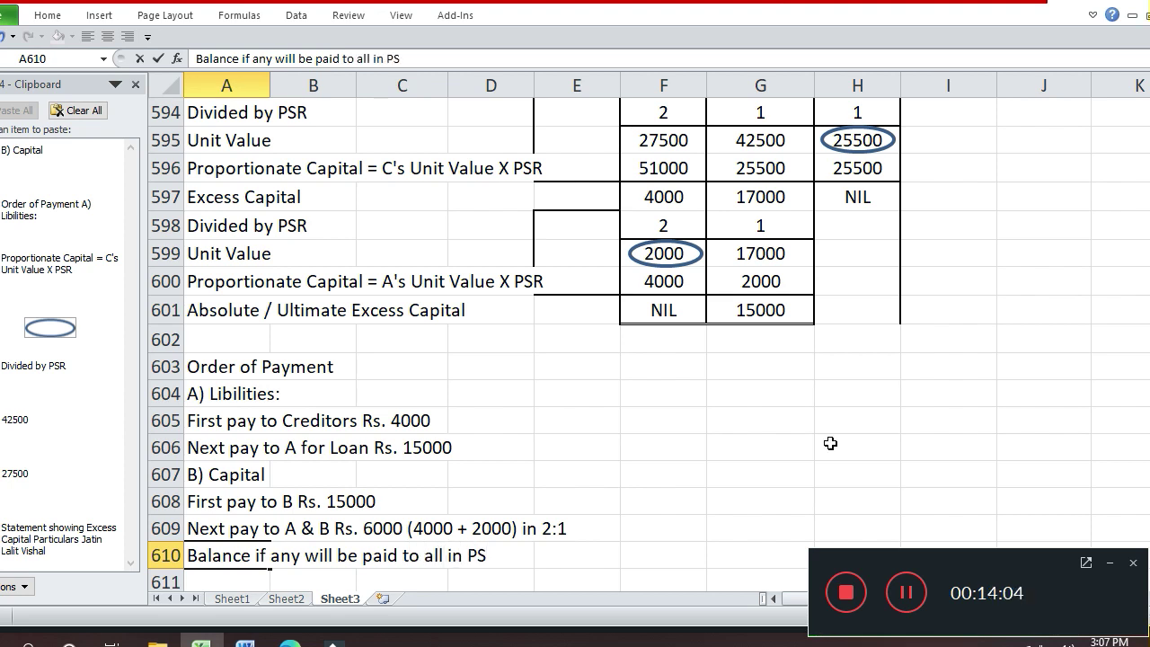
text(R)
key(Return)
key(Up)
key(Up)
key(Up)
key(Up)
key(Up)
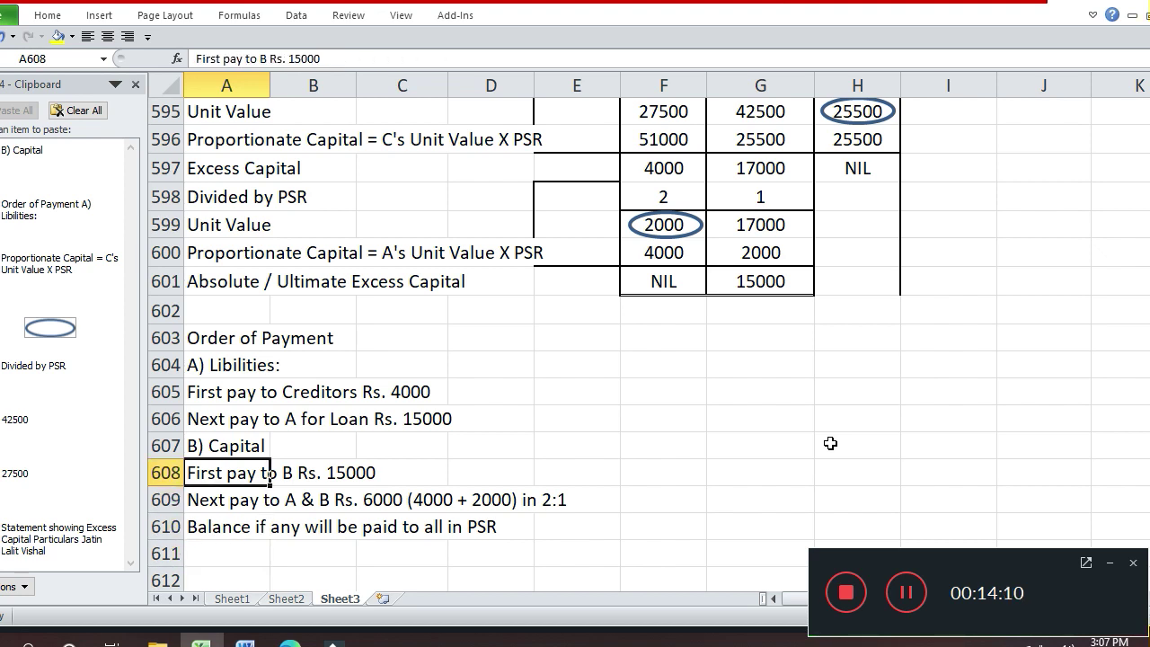
Copy the heading block A543:K547 of the earlier Statement showing Piecemeal Distribution of Cash, including the blank row above its title
key(Up)
key(Up)
key(Up)
key(Up)
key(Up)
key(Up)
key(Up)
key(Up)
key(Up)
key(Up)
key(Up)
key(Up)
key(Up)
key(Up)
key(Up)
key(Up)
key(Up)
key(Up)
key(Up)
key(Up)
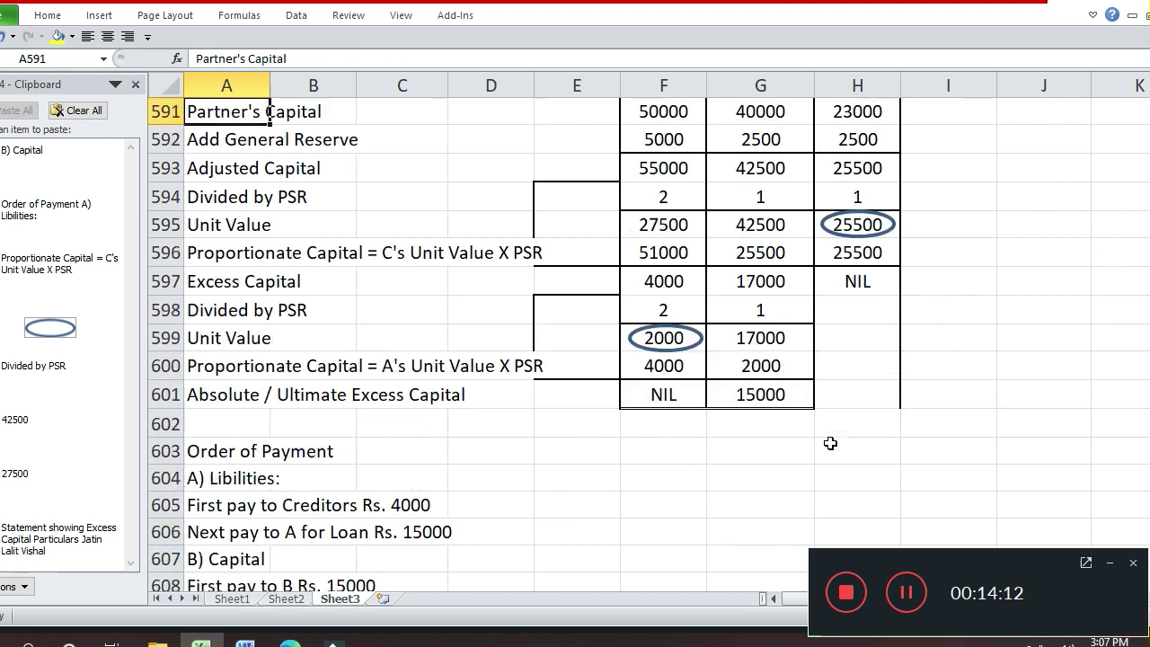
key(Up)
key(Up)
key(Up)
key(Up)
key(Up)
key(Up)
key(Up)
key(Up)
key(Up)
key(Up)
key(Up)
key(Up)
key(Up)
key(Up)
key(Up)
key(Up)
key(Up)
key(Up)
key(Up)
key(Up)
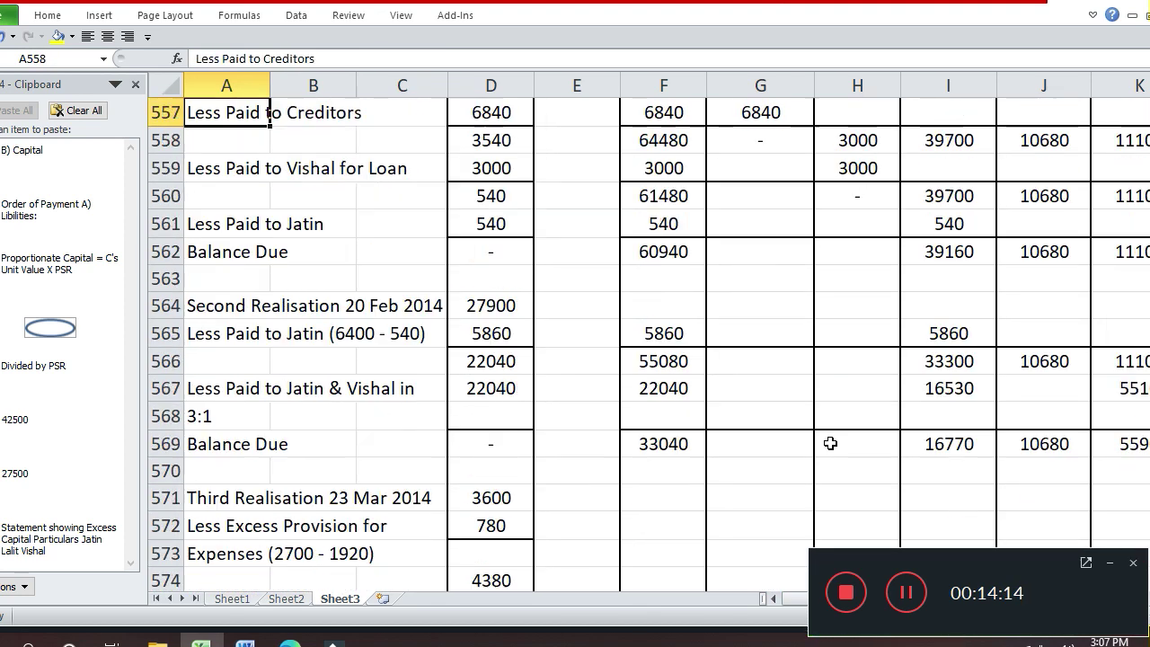
key(Down)
key(shift+Down)
key(shift+Down)
key(shift+Down)
key(shift+Down)
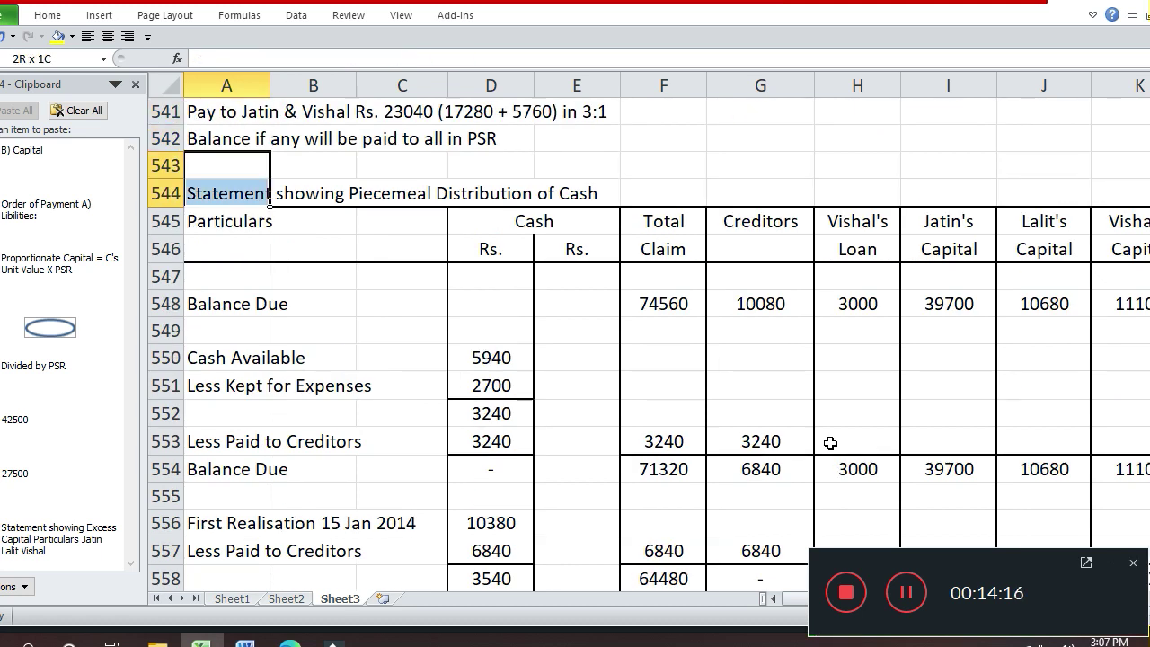
key(shift+Right)
key(shift+Right)
key(shift+Right)
key(shift+Right)
key(shift+Right)
key(shift+Right)
key(shift+Right)
key(shift+Right)
key(shift+Right)
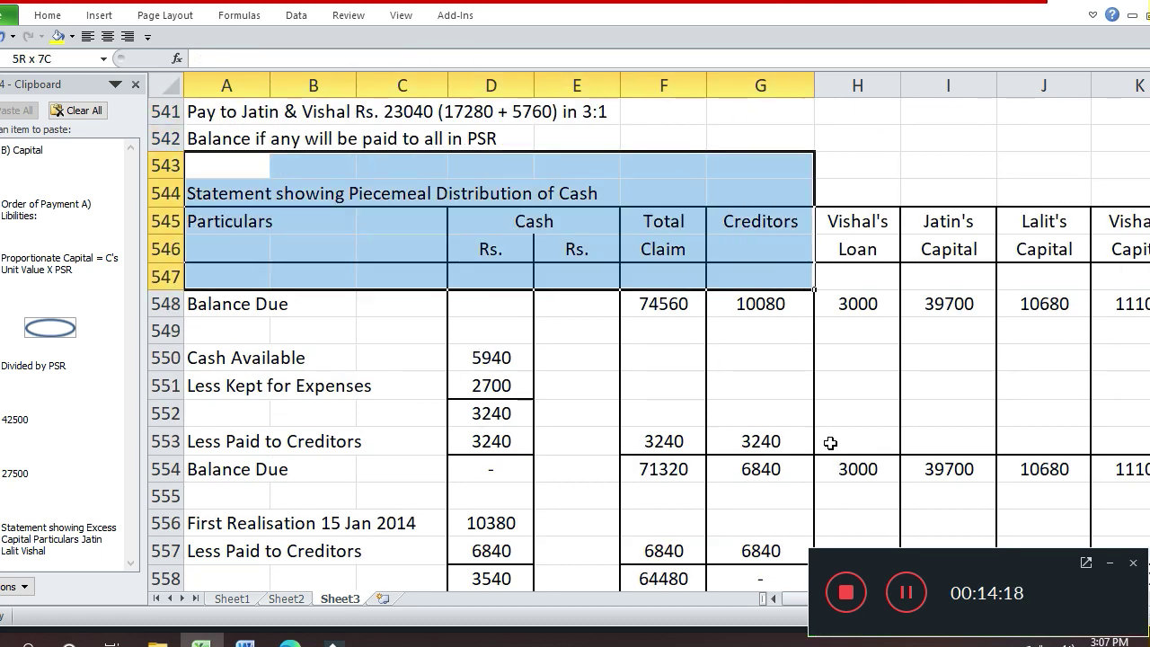
key(shift+Right)
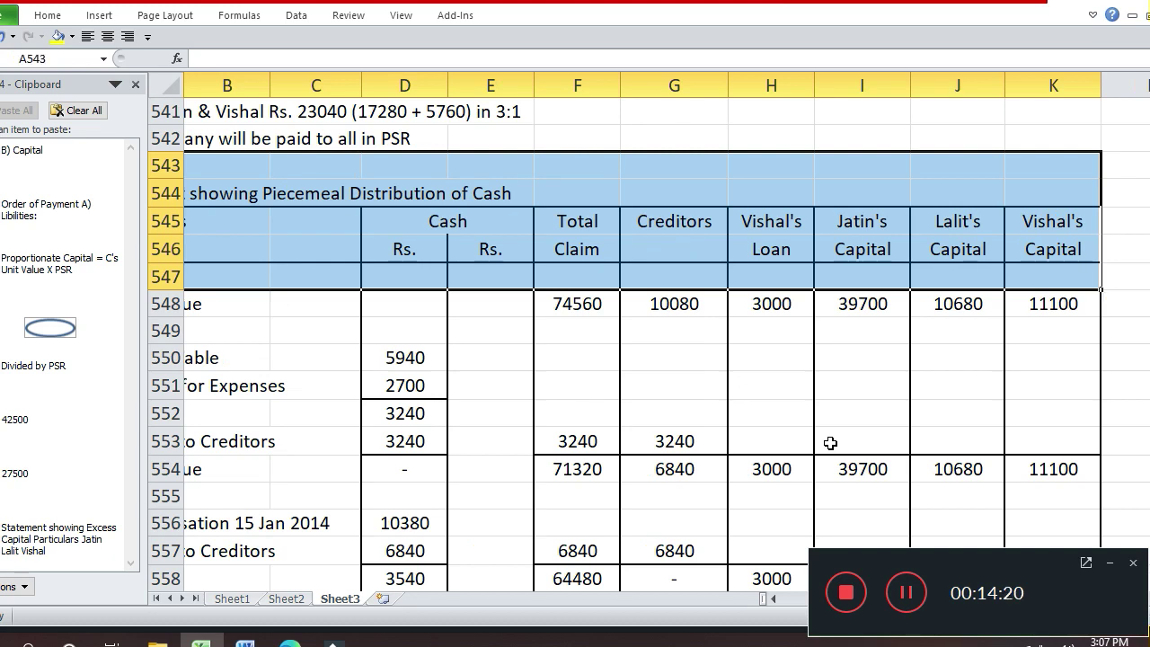
key(ctrl+c)
Paste the copied Piecemeal Distribution of Cash heading block at A612, below the Order of Payment list
key(Down)
key(Down)
key(Down)
key(Down)
key(Down)
key(Down)
key(Down)
key(Down)
key(Down)
key(Down)
key(Down)
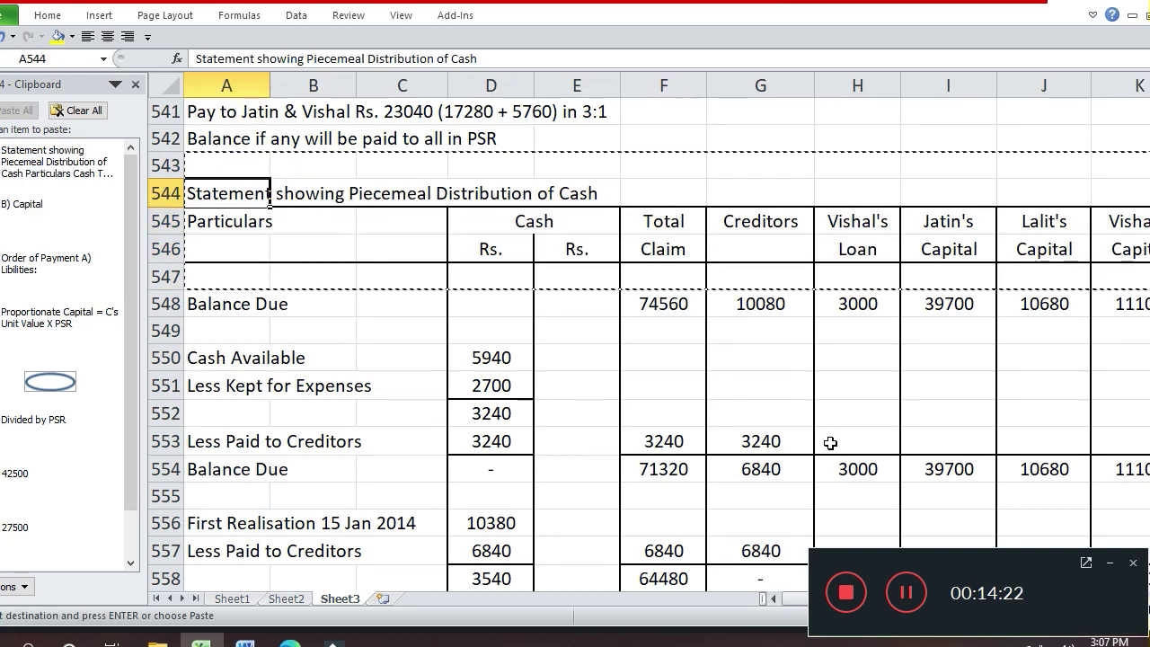
key(Down)
key(Down)
key(Down)
key(Down)
key(Down)
key(Down)
key(Down)
key(Down)
key(Down)
key(Down)
key(Down)
key(Down)
key(Down)
key(Down)
key(Down)
key(Down)
key(Down)
key(Down)
key(Down)
key(Down)
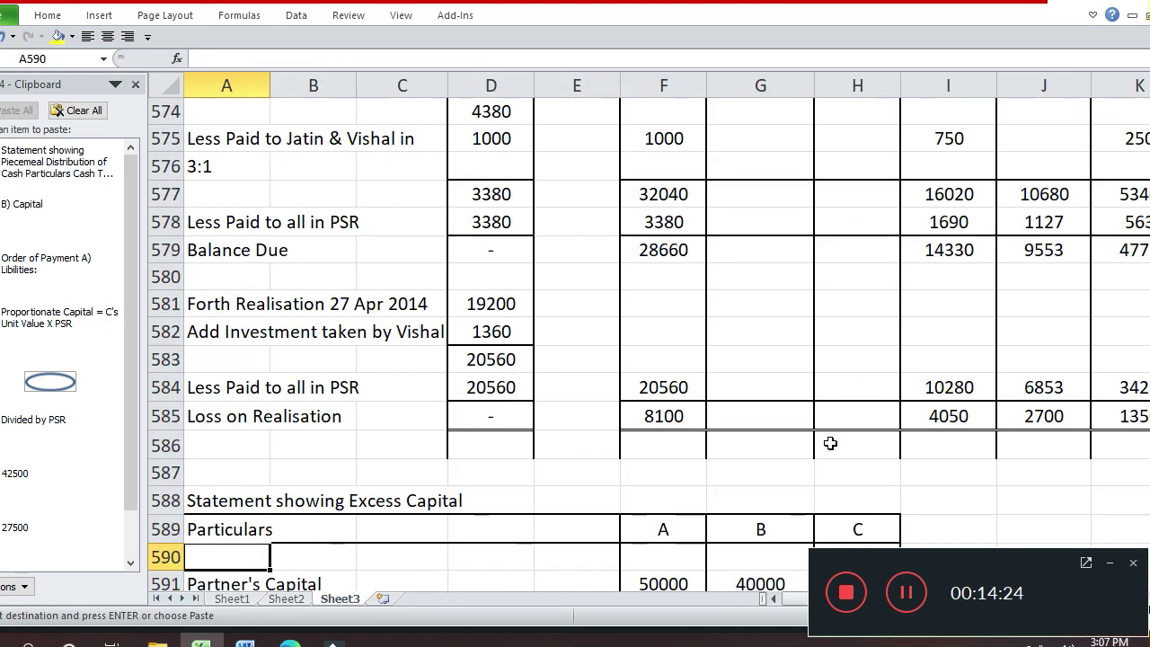
key(Down)
key(Down)
key(Down)
key(Down)
key(Down)
key(Down)
key(Down)
key(Down)
key(Down)
key(Down)
key(Down)
key(Down)
key(Down)
key(Down)
key(Down)
key(Down)
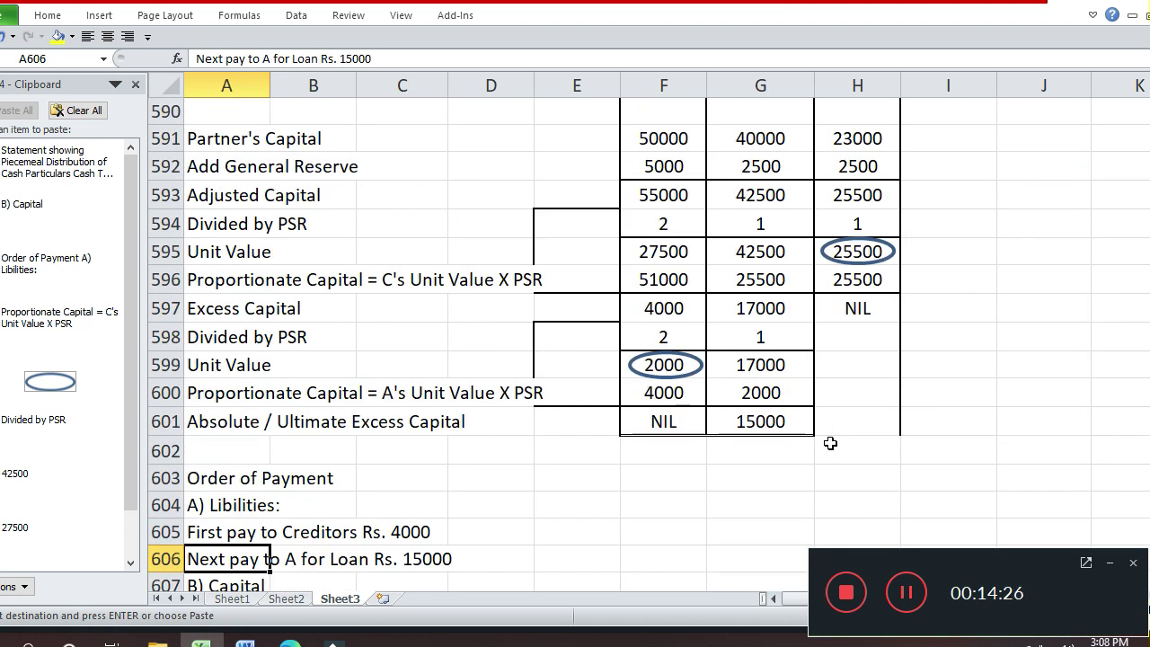
key(Down)
key(Down)
key(Down)
key(Down)
key(Down)
key(Down)
key(Down)
key(Down)
key(Down)
key(Down)
key(Down)
key(Down)
key(Down)
key(Down)
key(Down)
key(Up)
key(Up)
key(Up)
key(Up)
key(Up)
key(Up)
key(Up)
key(Up)
key(Up)
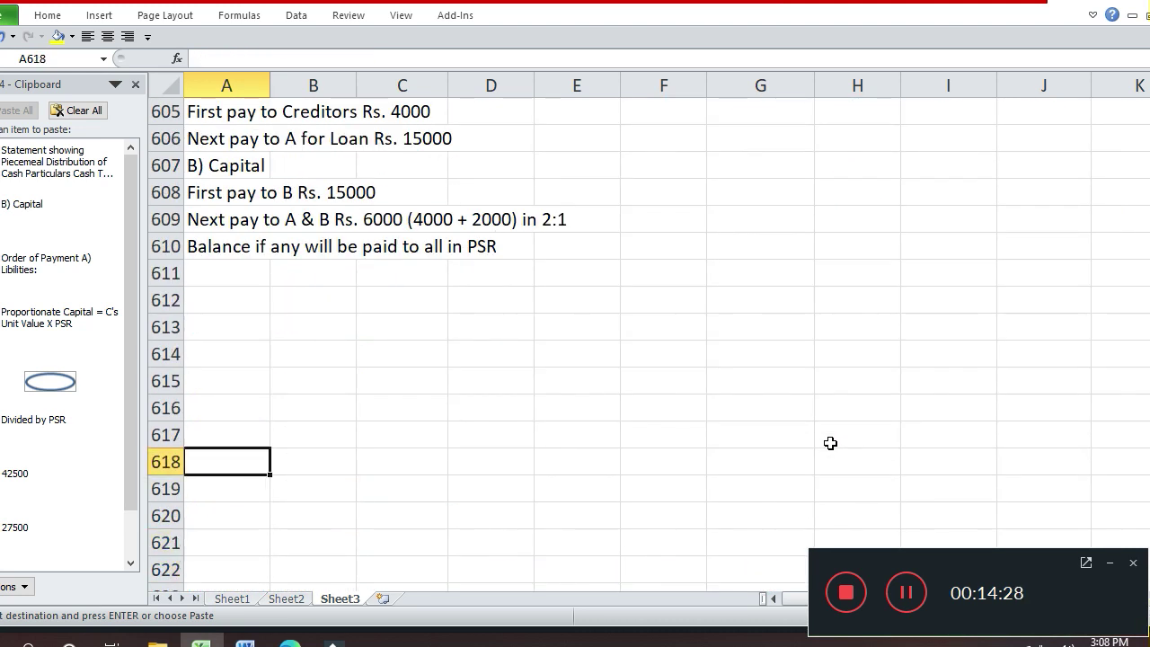
key(ctrl+v)
key(Down)
key(Down)
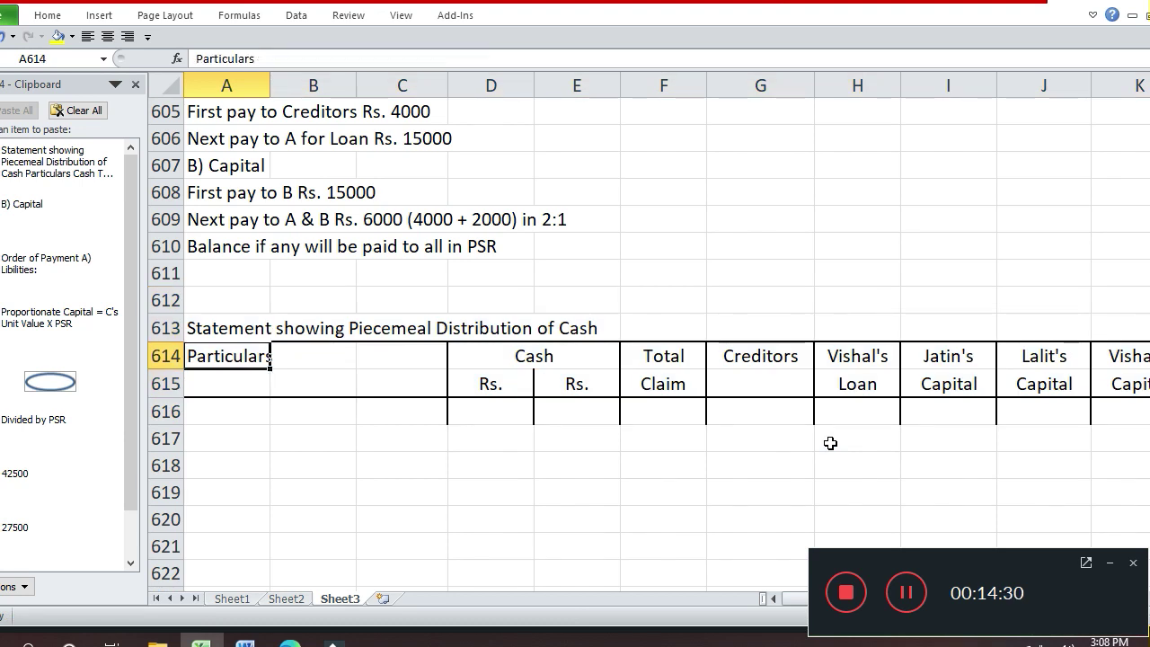
Delete the entire extra blank row 612 above the pasted statement title
key(Up)
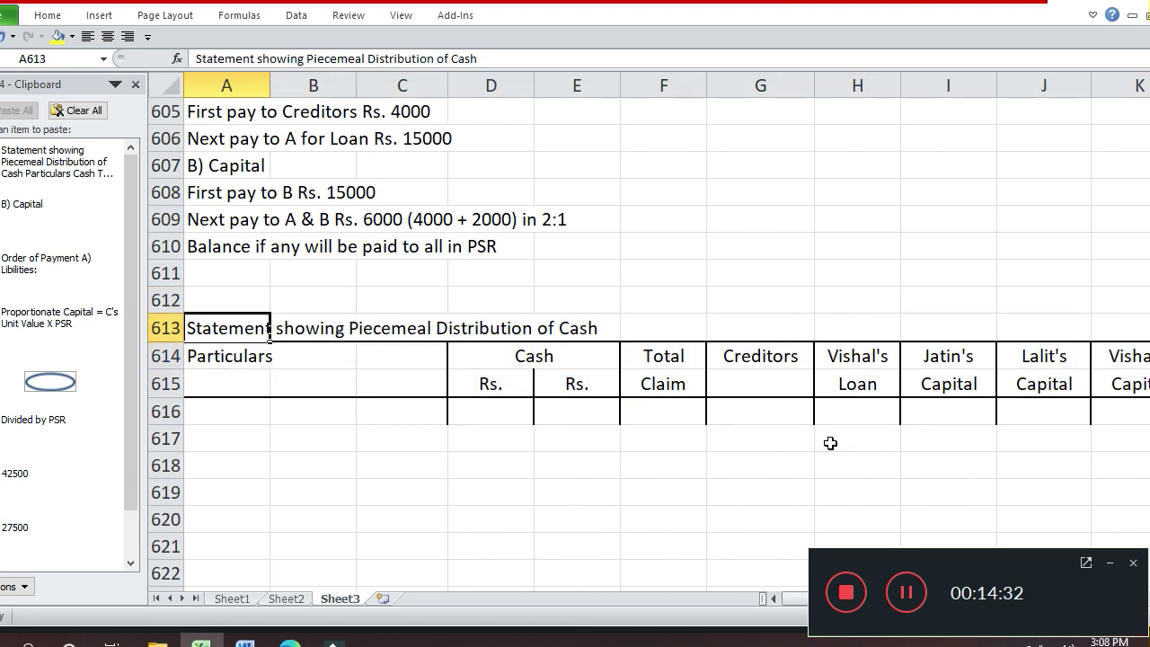
key(Up)
key(ctrl+minus)
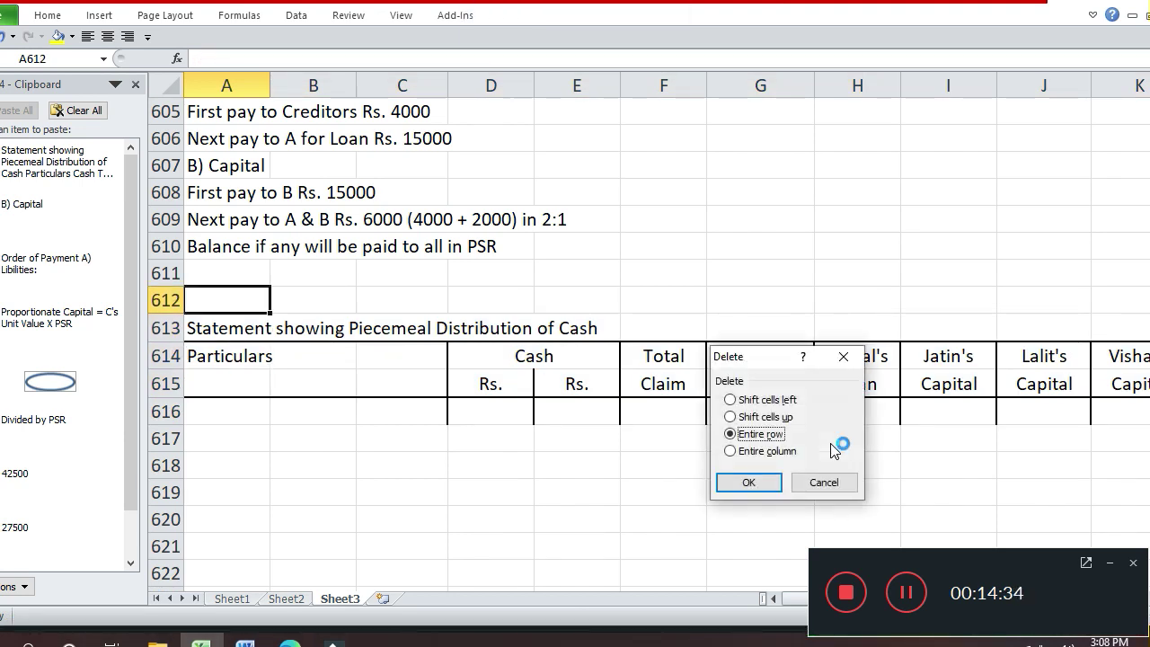
key(Return)
Change the loan column heading in H613 to "A' Loan" and clear the leftover "Loan" in H614
key(Down)
key(Right)
key(Right)
key(Right)
key(Right)
key(Right)
key(Right)
text(A)
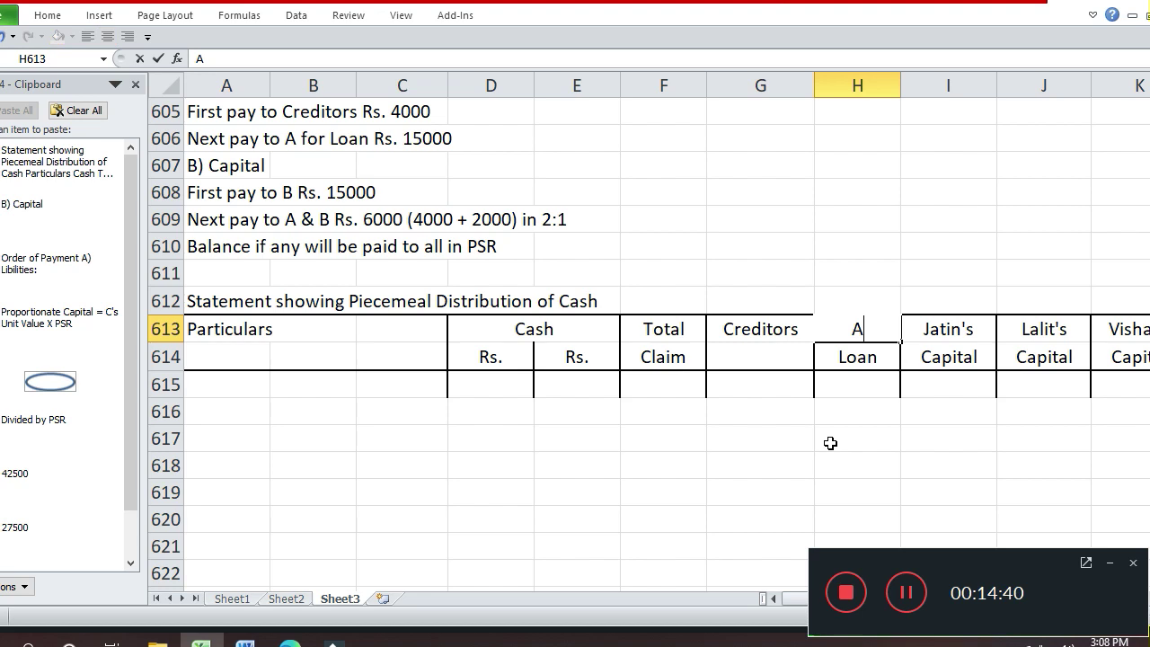
text(' Loan)
key(Return)
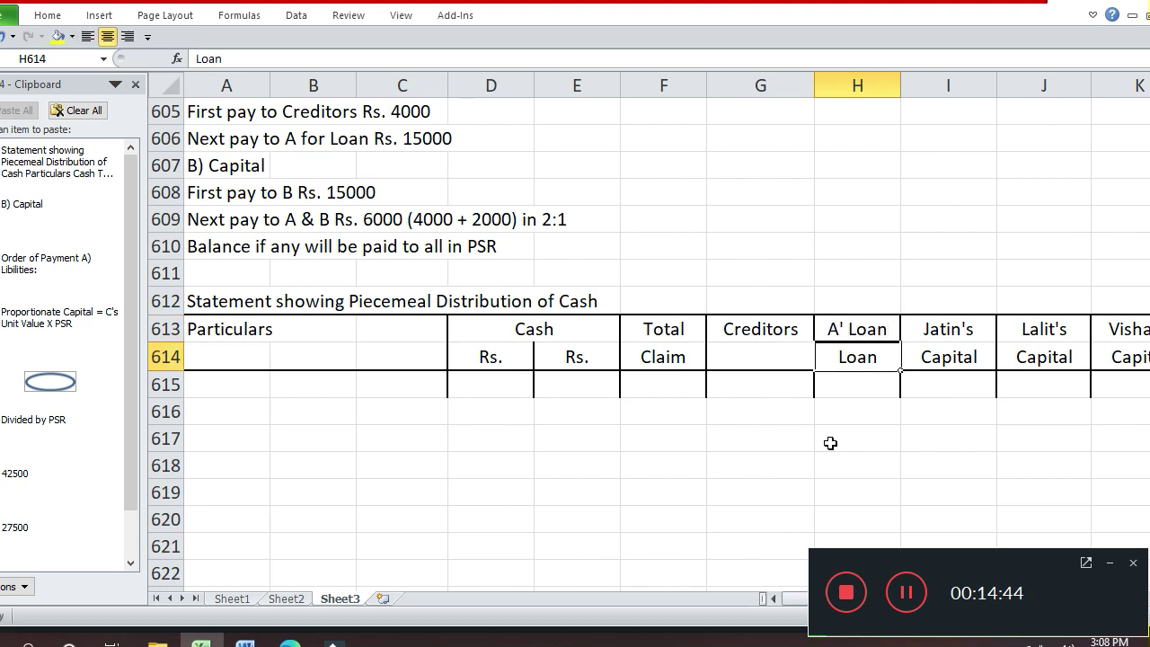
key(Delete)
key(Down)
Enter "A's Capital" as the first capital column heading in I613
key(Up)
key(Up)
key(Right)
text(A's Cap)
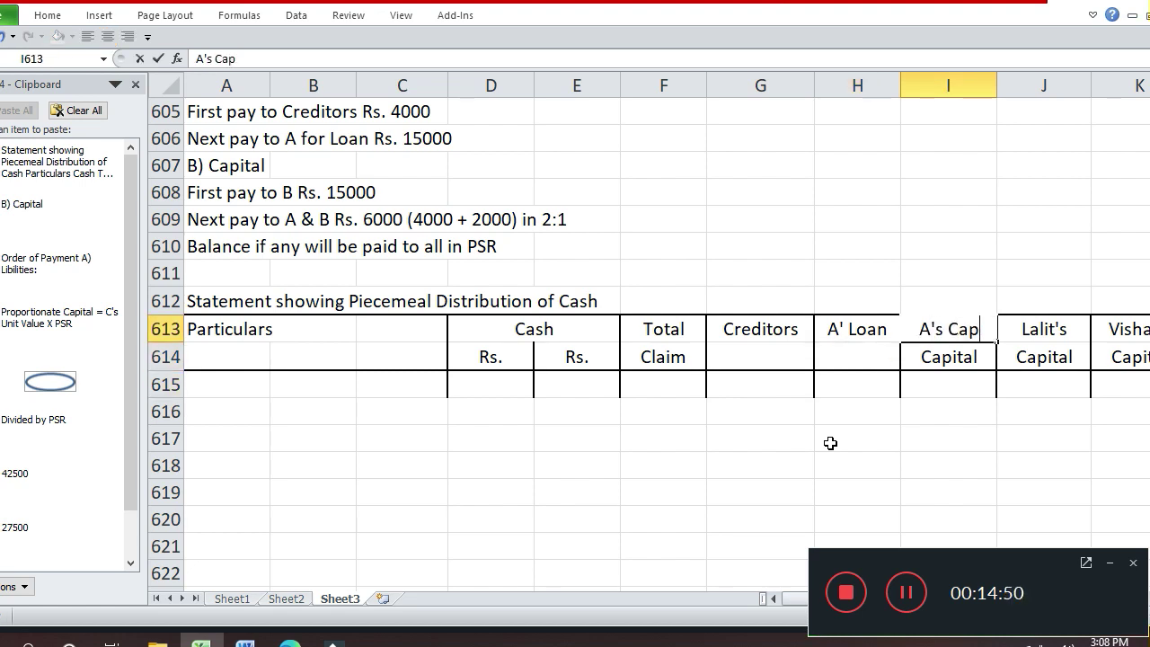
text(ital)
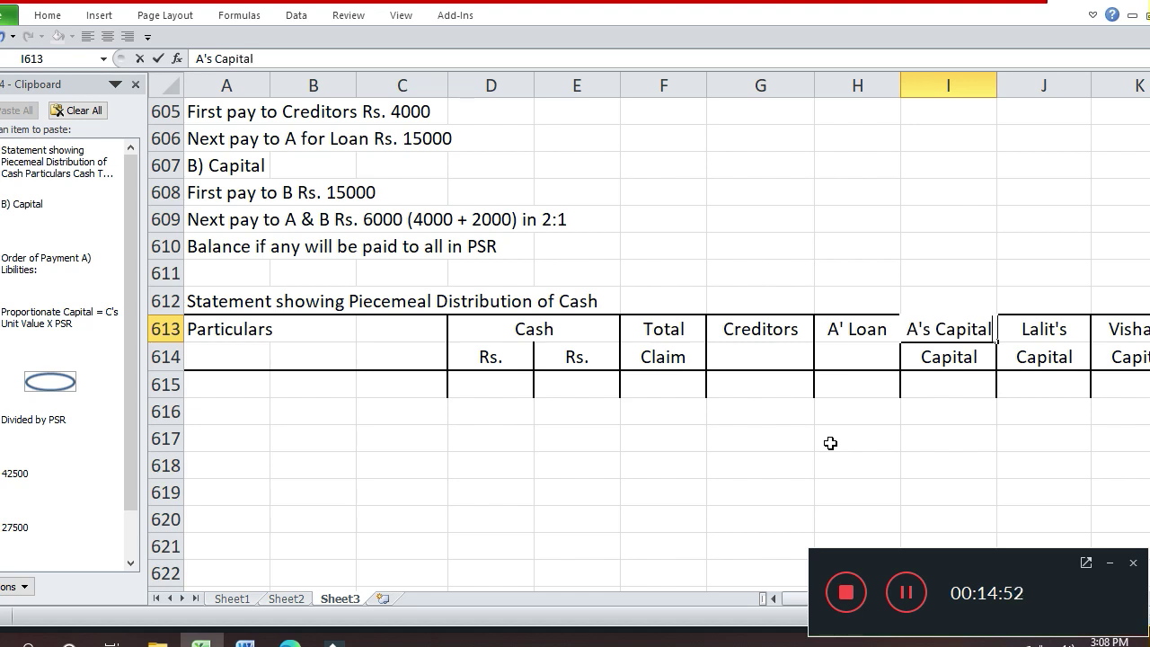
key(Return)
Clear the "Capital" labels from I614:K614 in the second heading row
key(shift+Right)
key(shift+Right)
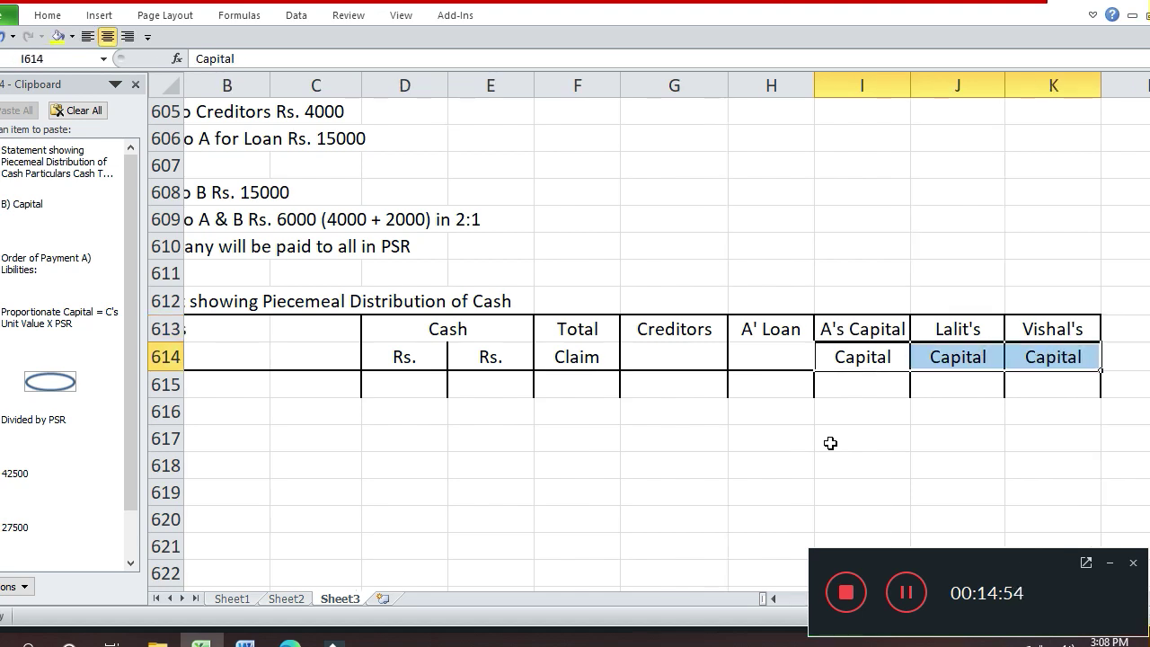
key(Delete)
key(Tab)
key(Tab)
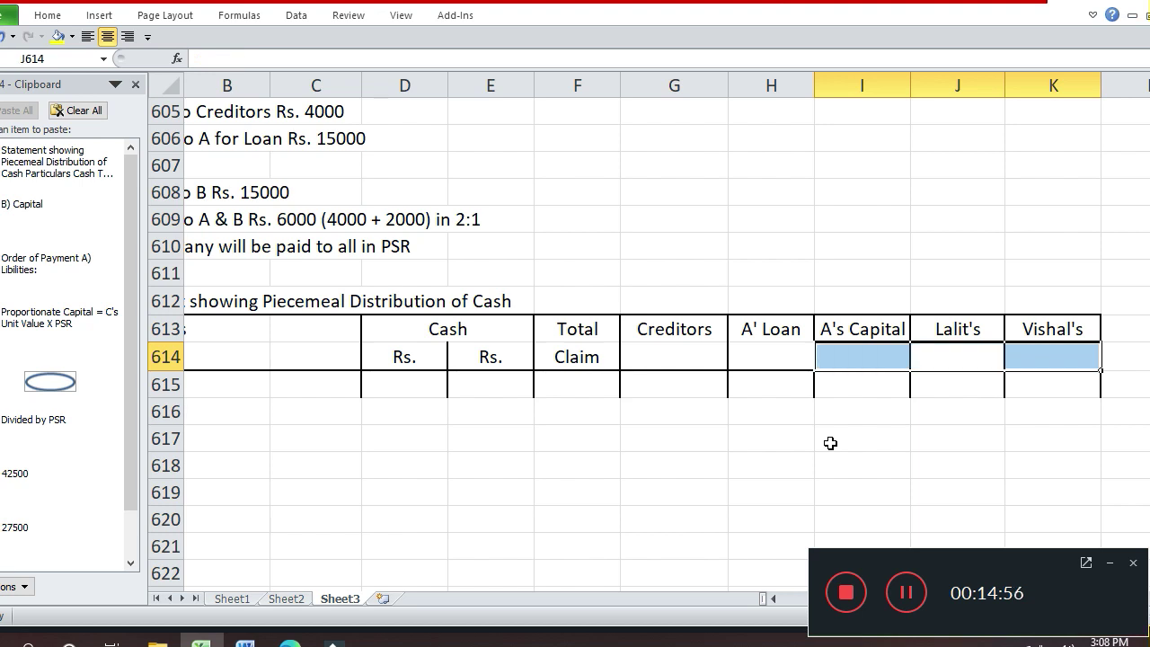
key(Up)
key(Left)
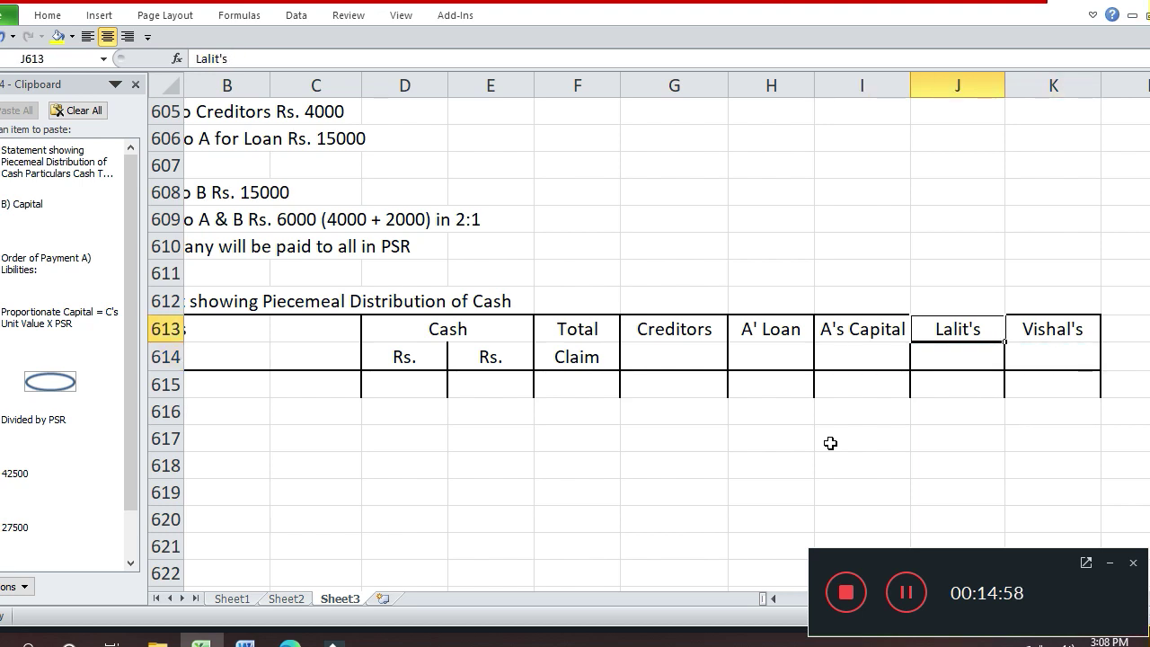
Enter "B's Capital" in J613 and "C's Capital" in K613 as the remaining capital column headings
text(B's Capo)
key(BackSpace)
text(itaa)
key(BackSpace)
text(l)
key(Return)
key(Up)
key(Right)
text(C's Capital)
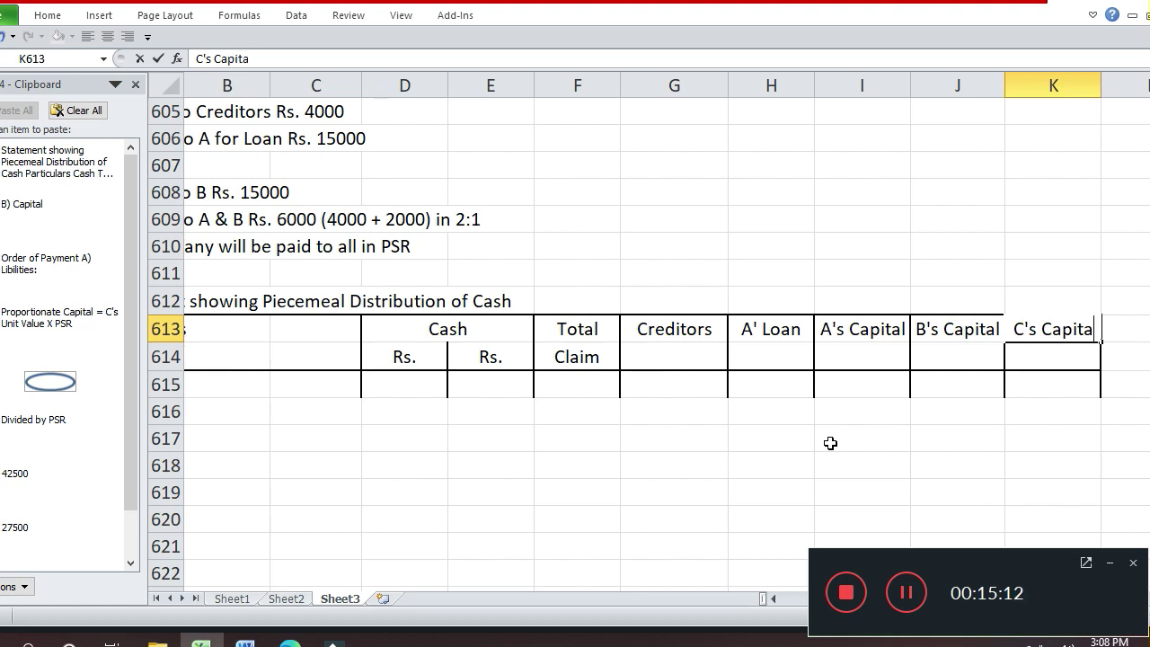
key(Return)
key(Up)
key(Left)
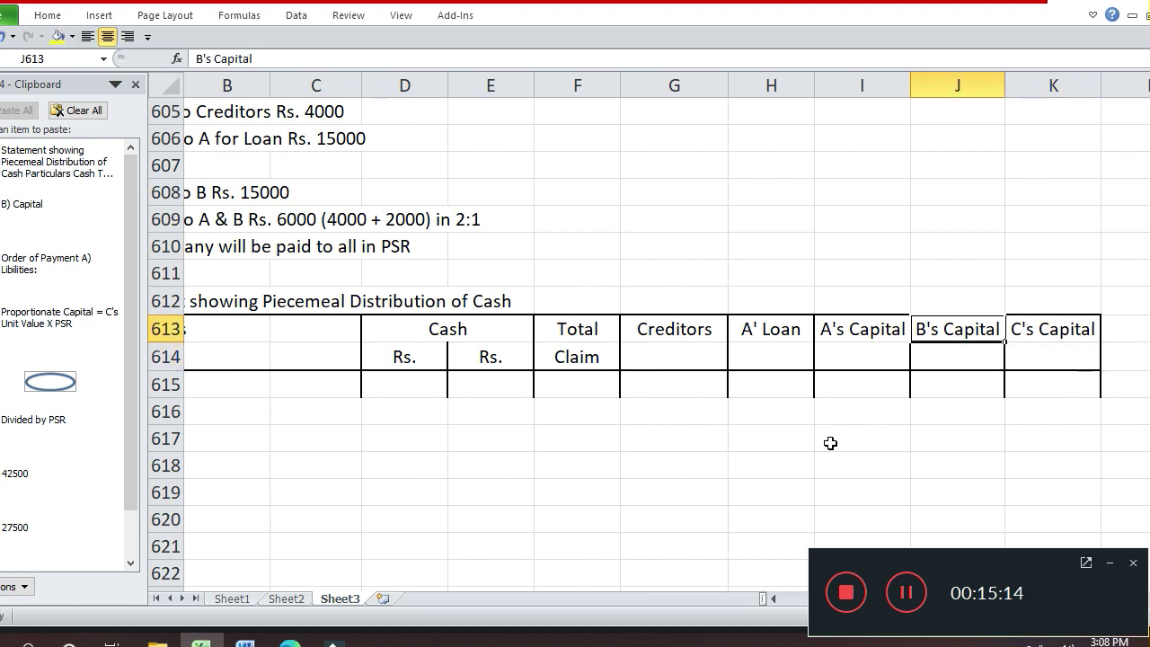
Apply a thick outline border around the whole distribution statement range A613:K678
key(Home)
key(shift+Right)
key(shift+Right)
key(shift+Right)
key(shift+Right)
key(shift+Right)
key(shift+Right)
key(shift+Right)
key(shift+Right)
key(shift+Right)
key(shift+Right)
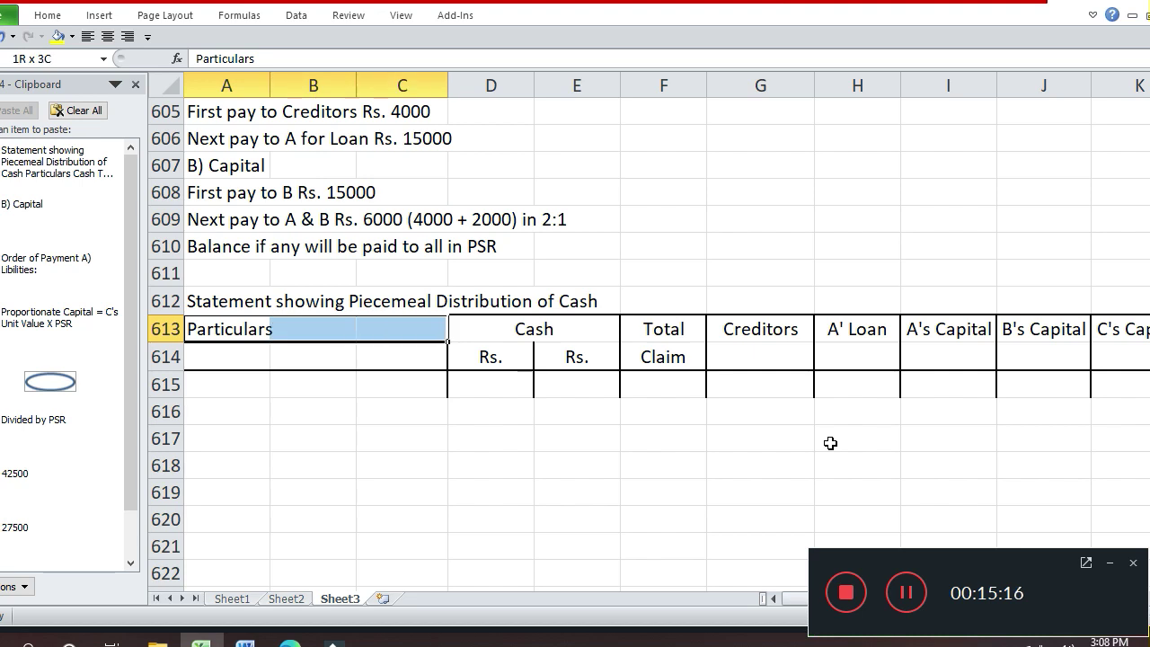
key(shift+Down)
key(shift+Down)
key(shift+Down)
key(shift+Down)
key(shift+Down)
key(shift+Down)
key(shift+Down)
key(shift+Down)
key(shift+Down)
key(shift+Down)
key(shift+Down)
key(shift+Down)
key(shift+Down)
key(shift+Down)
key(shift+Down)
key(shift+Down)
key(shift+Down)
key(shift+Down)
key(shift+Down)
key(shift+Down)
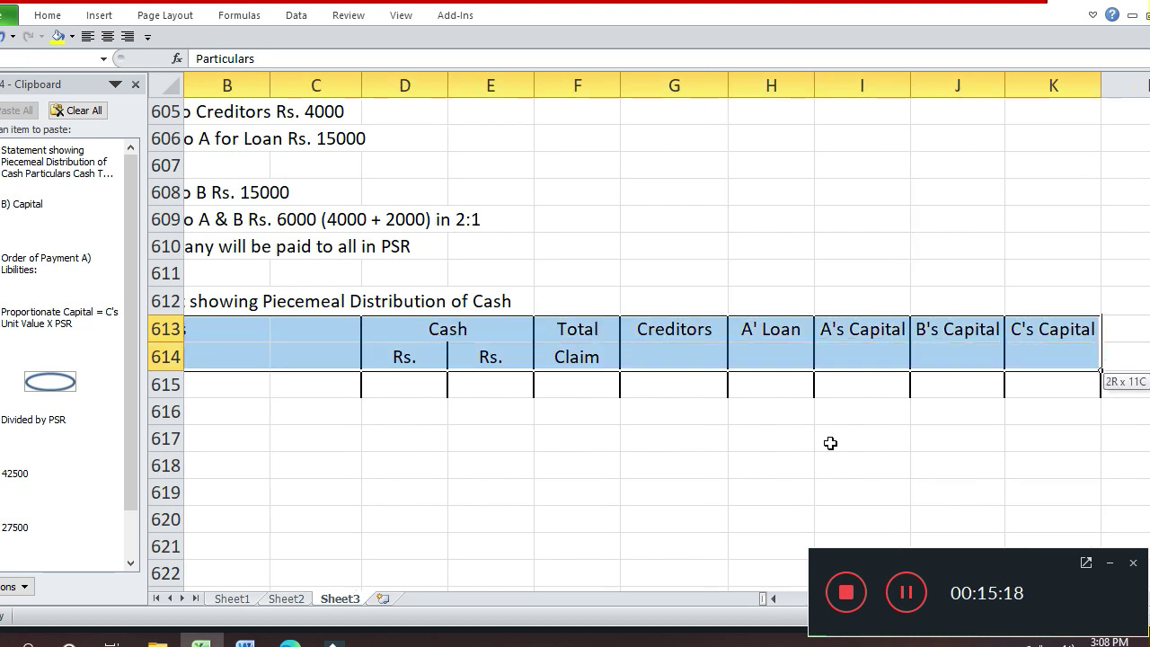
key(shift+Down)
key(shift+Down)
key(shift+Down)
key(shift+Down)
key(shift+Down)
key(shift+Down)
key(shift+Down)
key(shift+Down)
key(shift+Down)
key(shift+Down)
key(shift+Down)
key(shift+Down)
key(shift+Down)
key(shift+Down)
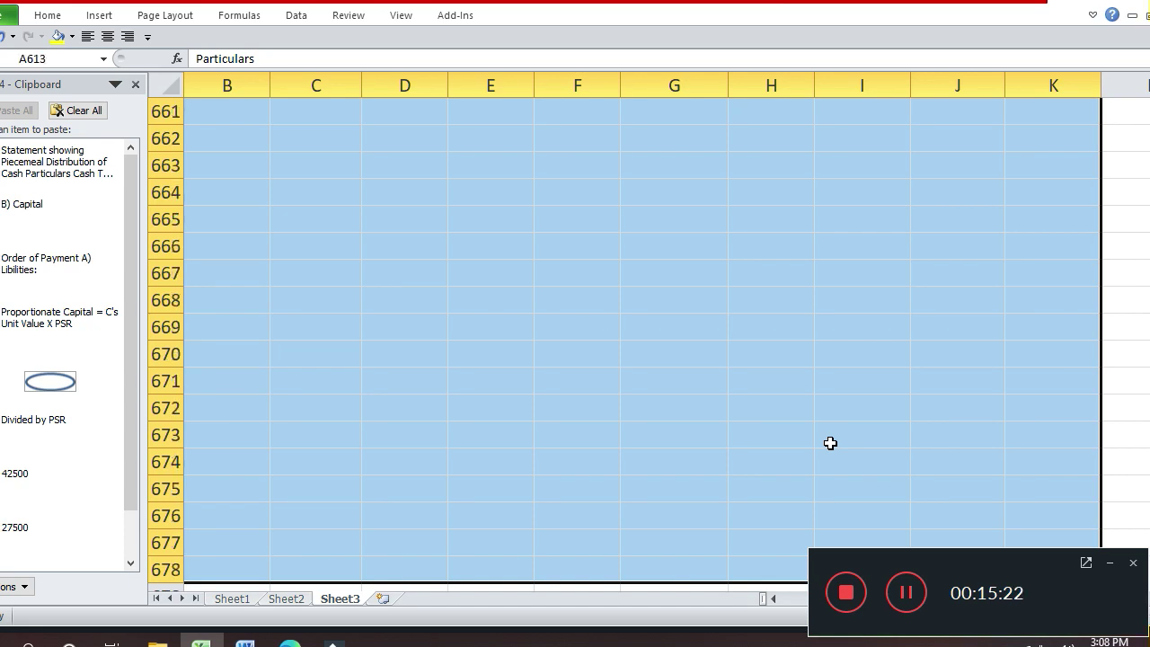
key(ctrl+1)
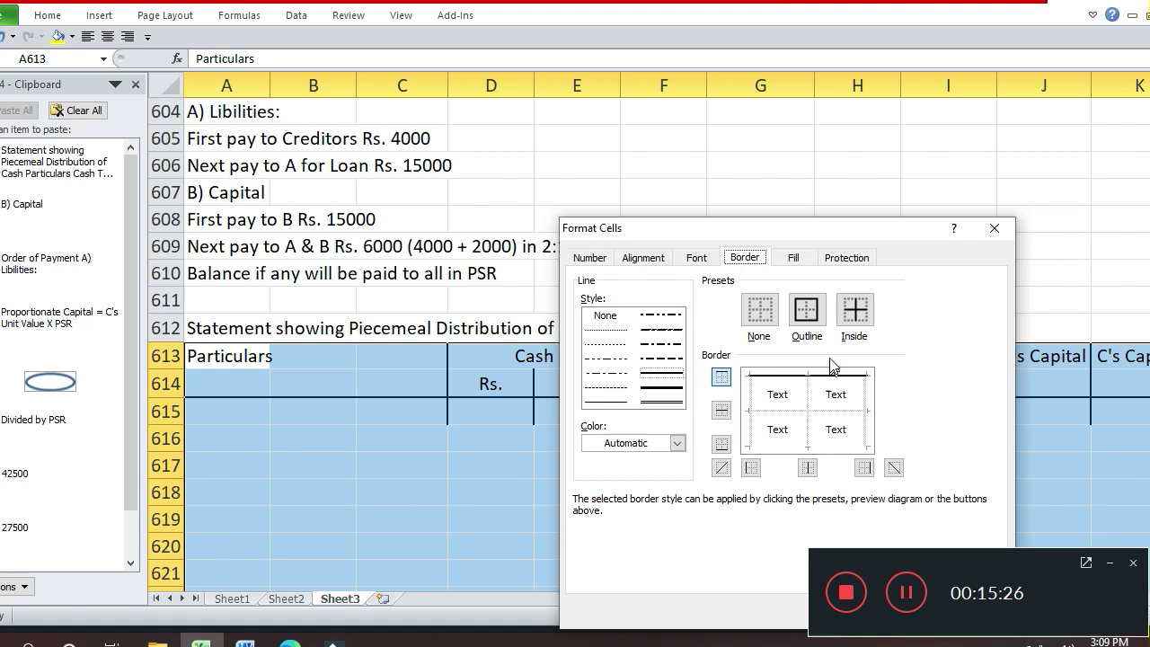
click(811, 310)
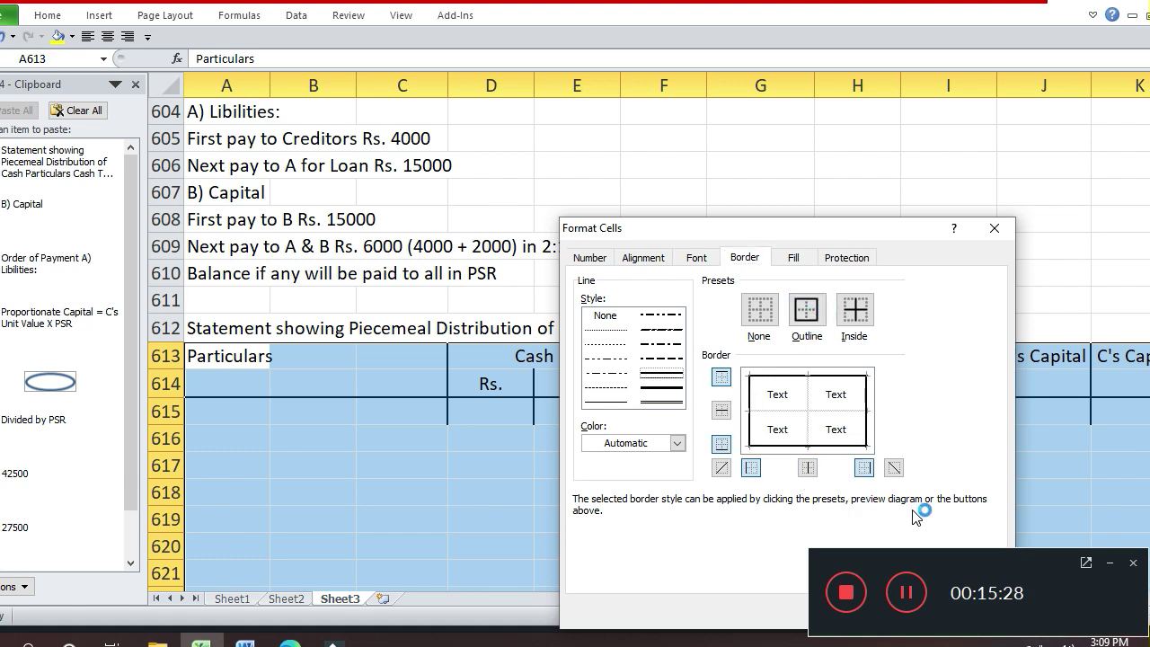
key(Return)
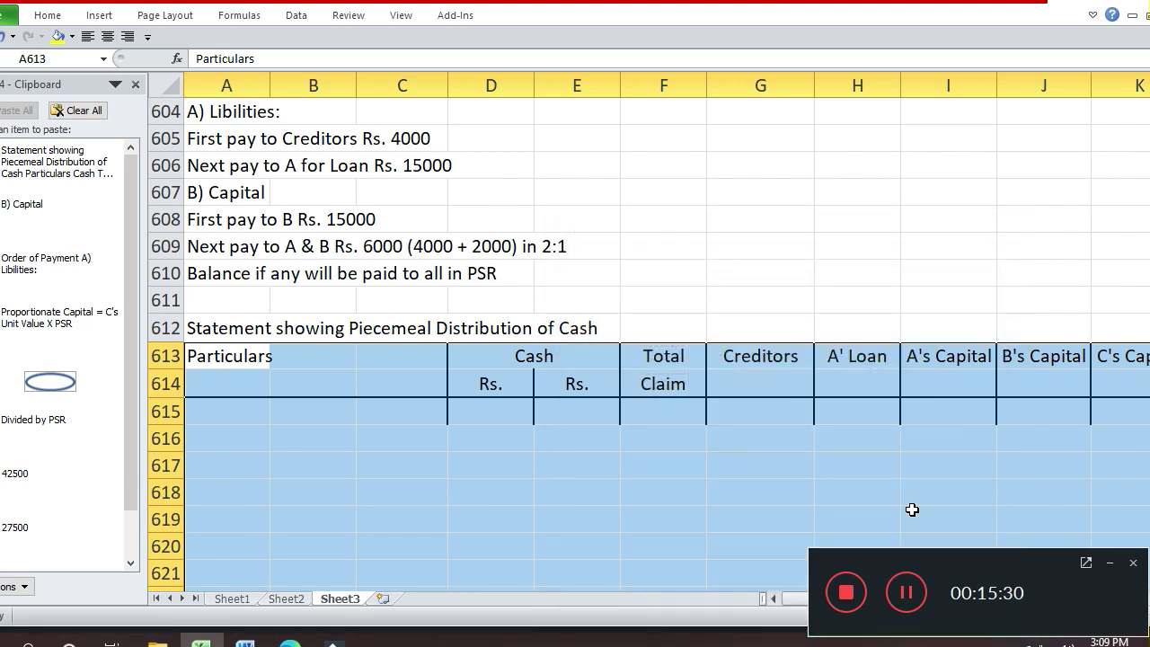
Add thick outline and inside vertical borders to the amount columns D613:K678 and centre their contents
key(Right)
key(Right)
key(Right)
key(Right)
key(Left)
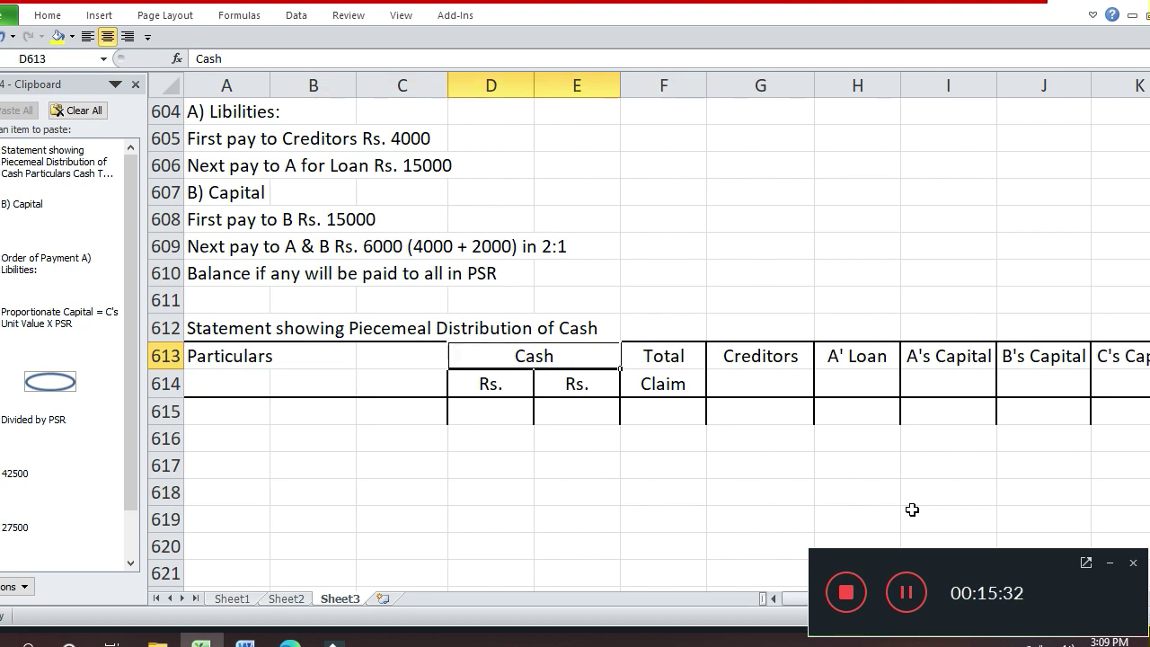
key(shift+Right)
key(shift+Right)
key(shift+Right)
key(shift+Right)
key(shift+Right)
key(shift+Right)
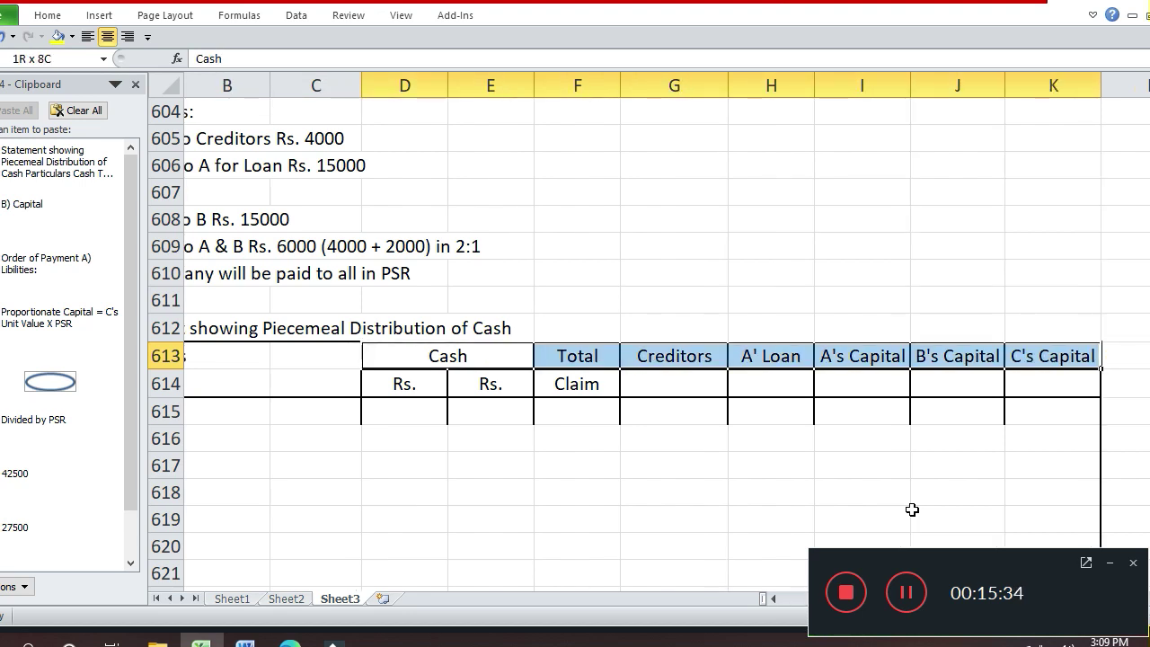
key(shift+Down)
key(shift+Down)
key(shift+Down)
key(shift+Down)
key(shift+Down)
key(shift+Down)
key(shift+Down)
key(shift+Down)
key(shift+Down)
key(shift+Down)
key(shift+Down)
key(shift+Down)
key(shift+Down)
key(shift+Down)
key(shift+Down)
key(shift+Down)
key(shift+Down)
key(shift+Down)
key(shift+Down)
key(shift+Down)
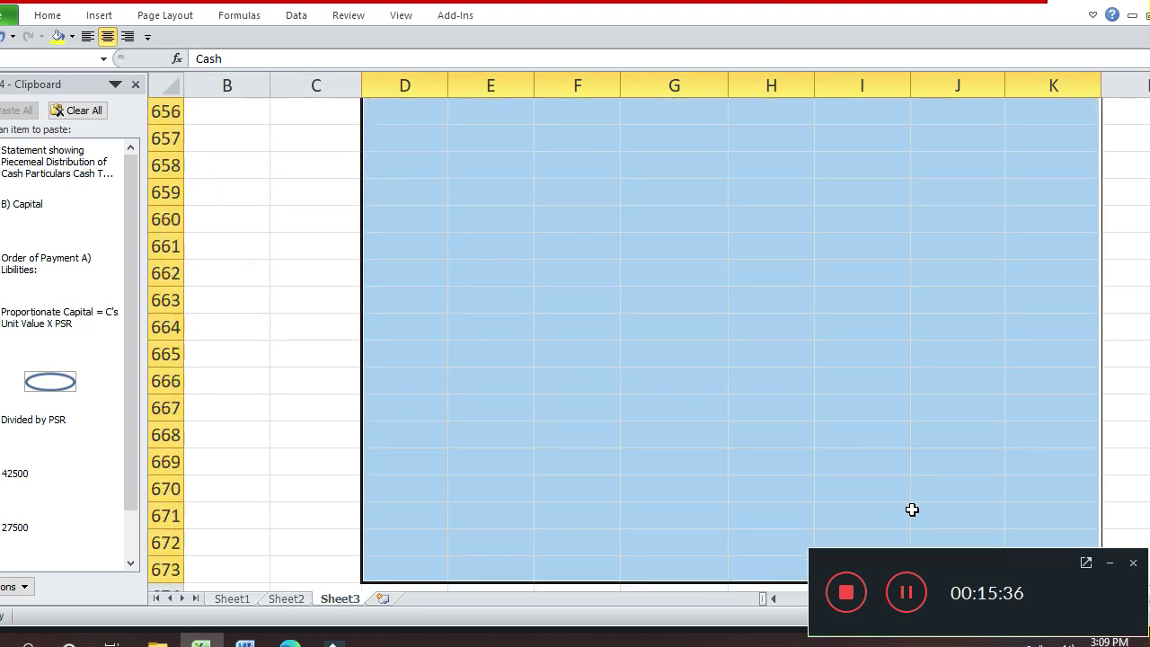
key(shift+Down)
key(shift+Down)
key(shift+Down)
key(shift+Down)
key(shift+Down)
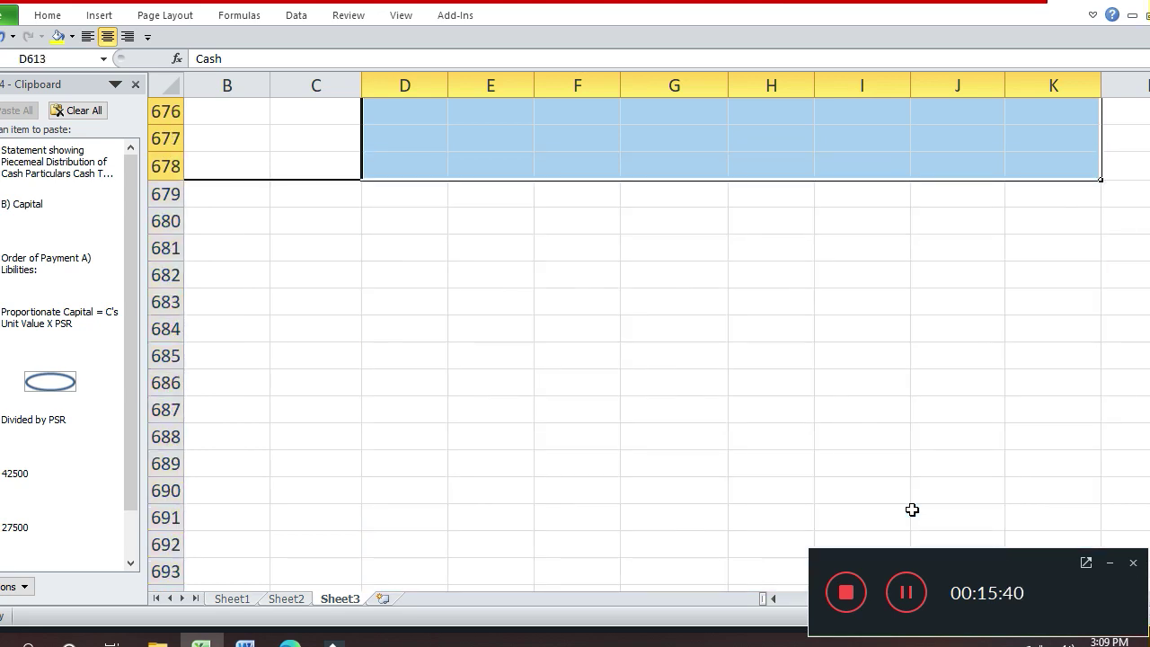
key(ctrl+1)
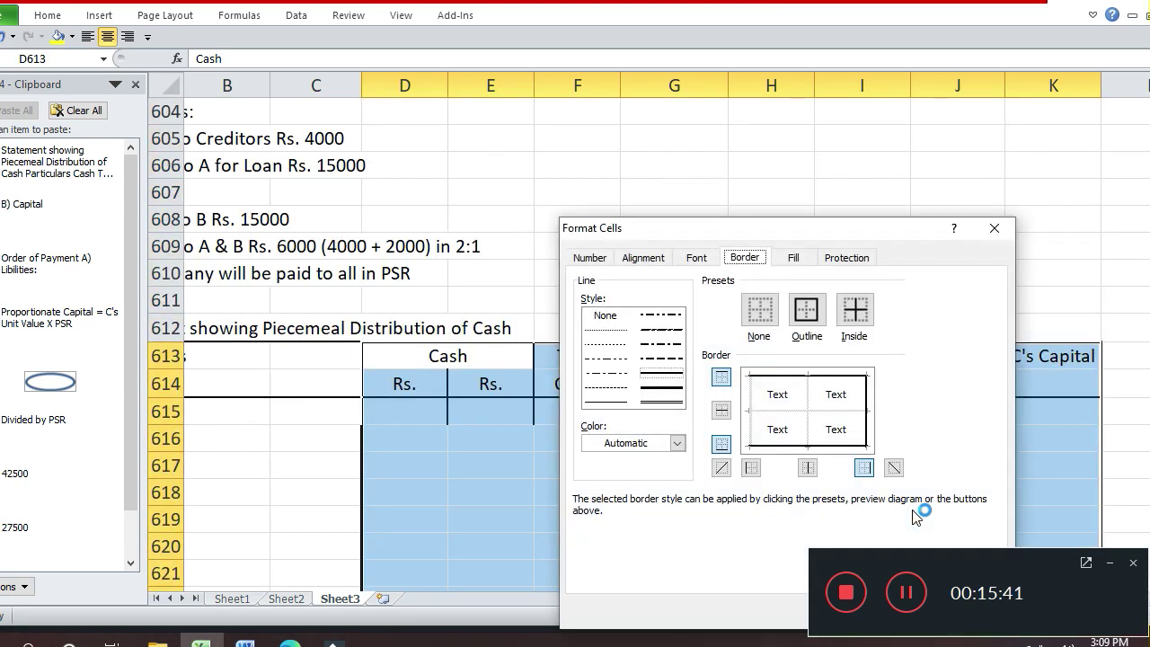
click(805, 309)
click(809, 395)
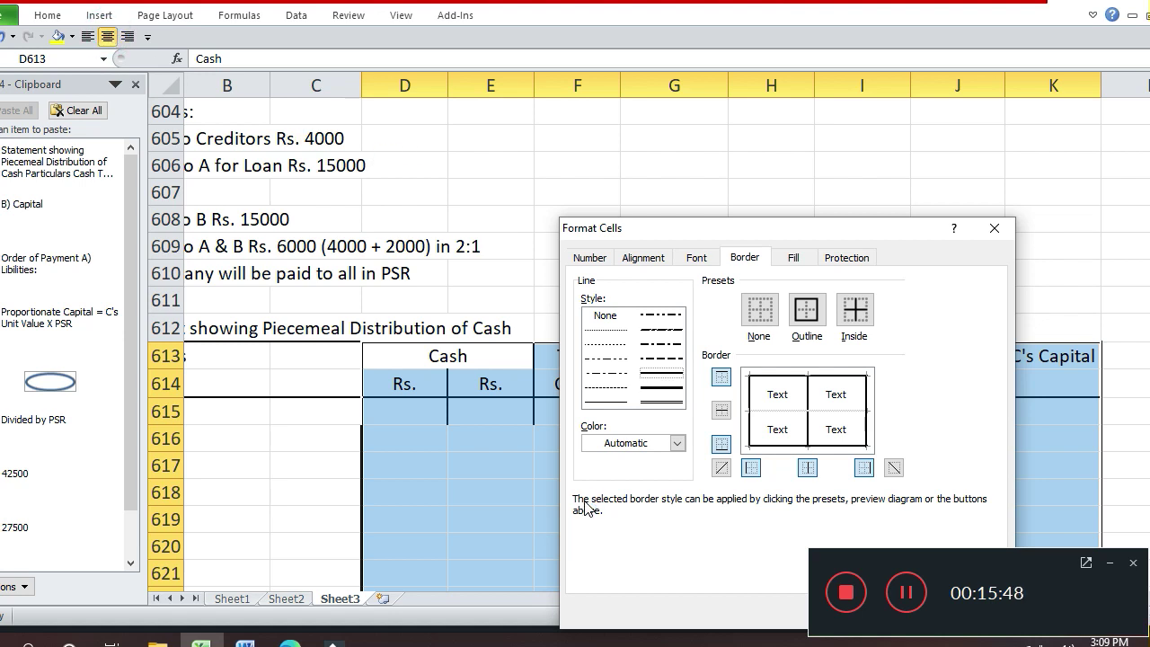
key(Return)
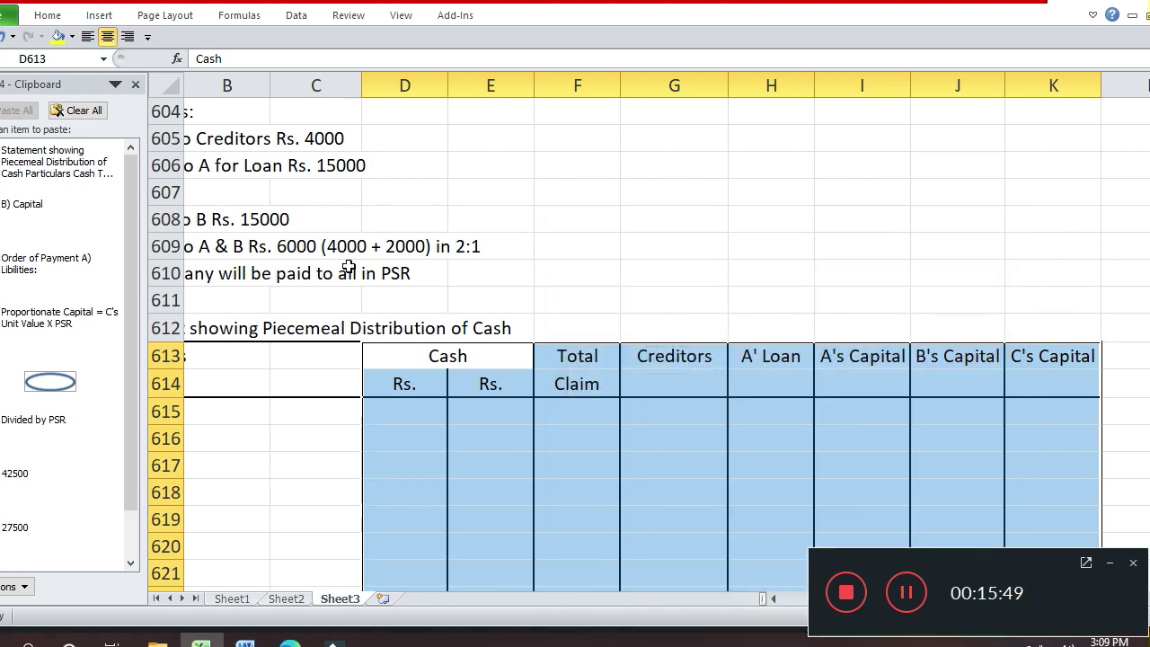
click(107, 37)
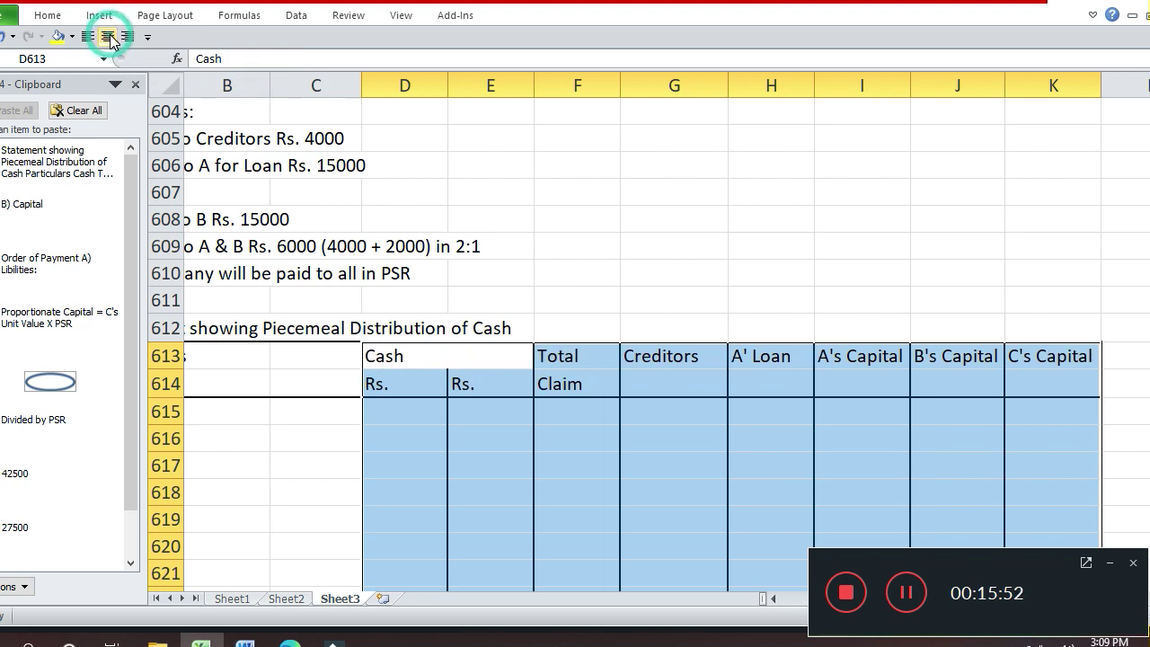
click(107, 37)
Enter "Balance Due" in A616 as the first particulars row of the distribution statement
key(Down)
key(Down)
key(Left)
key(Left)
key(Left)
key(Left)
key(Down)
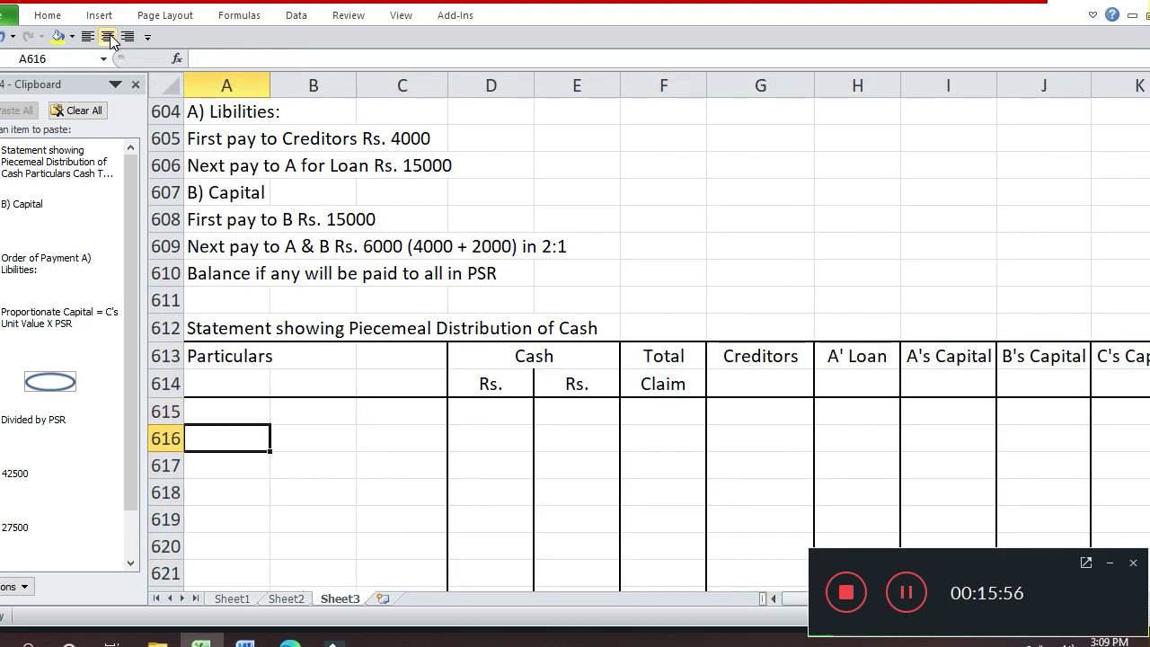
text(B)
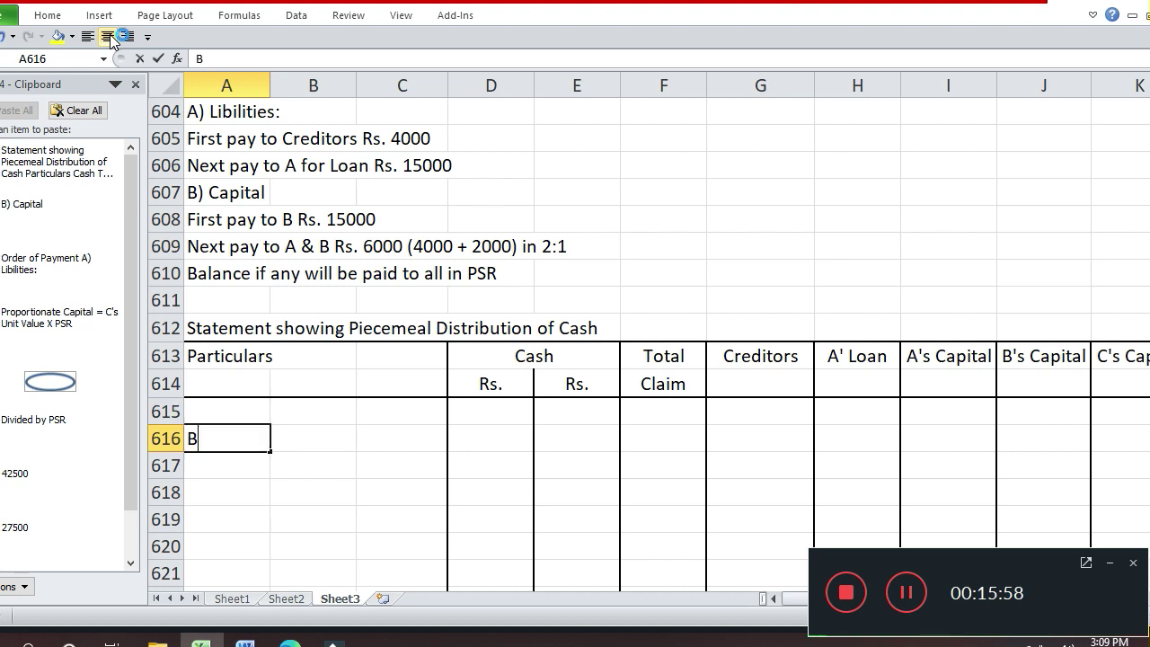
text(alance Due)
key(Return)
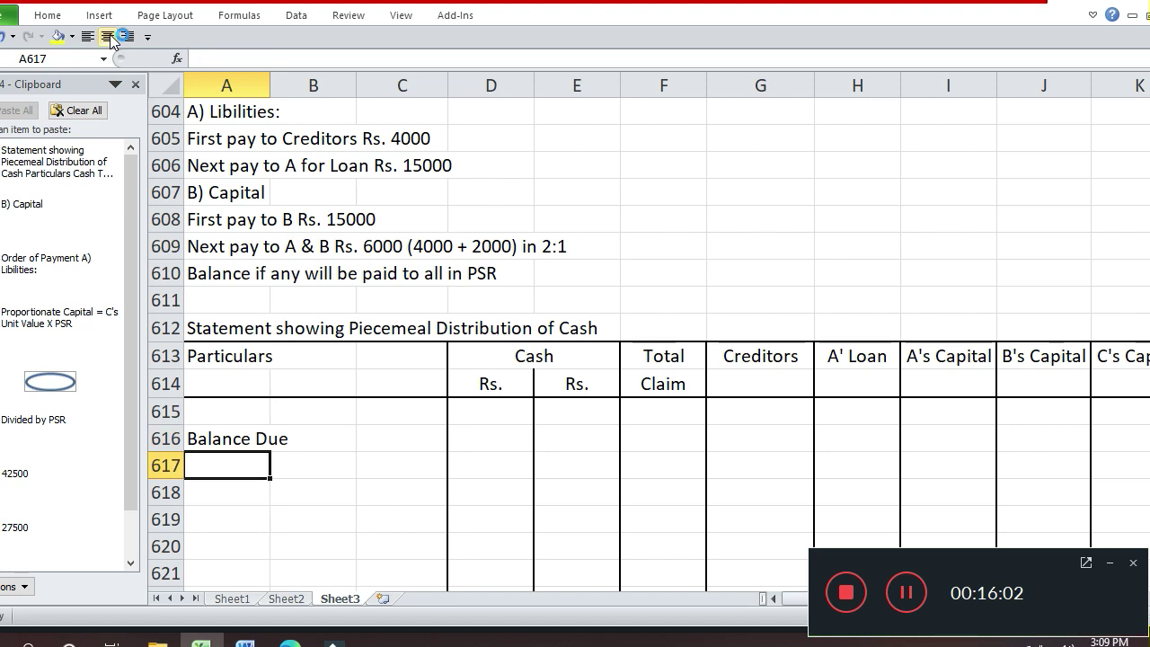
Enter 4000 in G616 as the Creditors amount in the Balance Due row
key(Up)
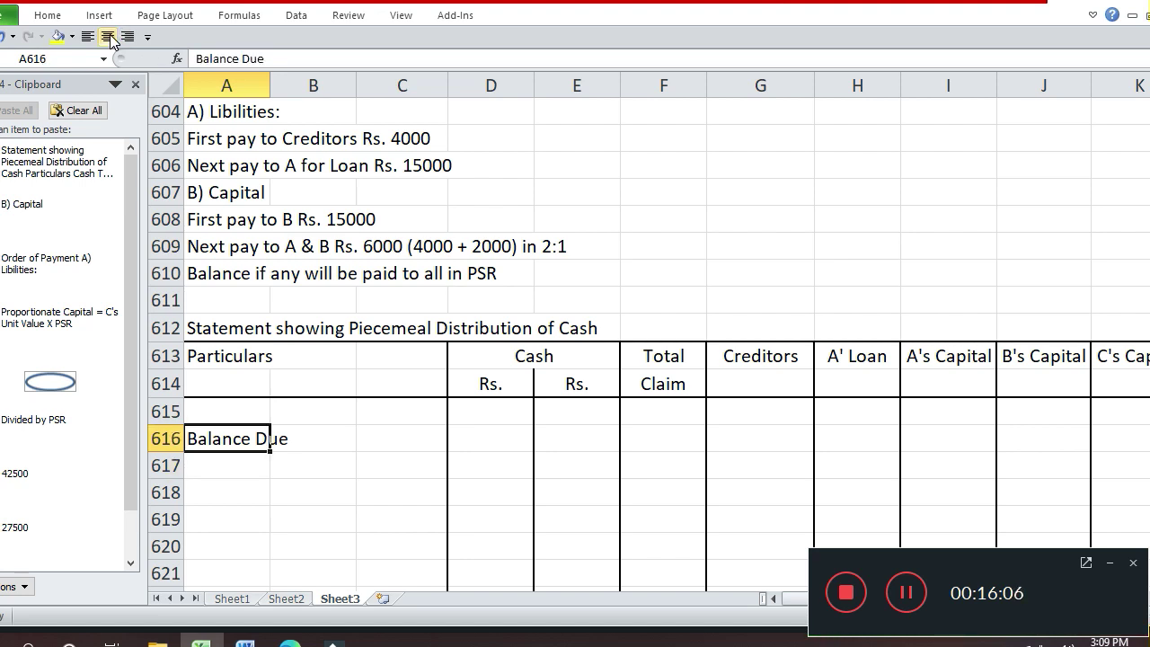
key(Right)
key(Right)
key(Right)
key(Right)
key(Right)
key(Right)
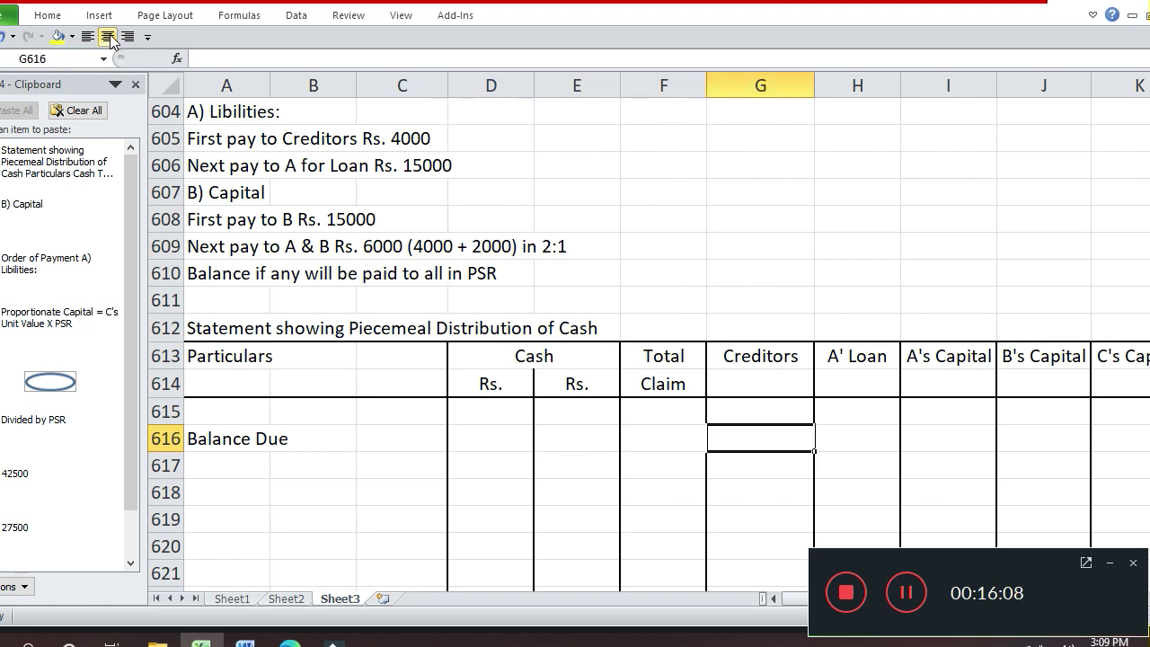
text(4000)
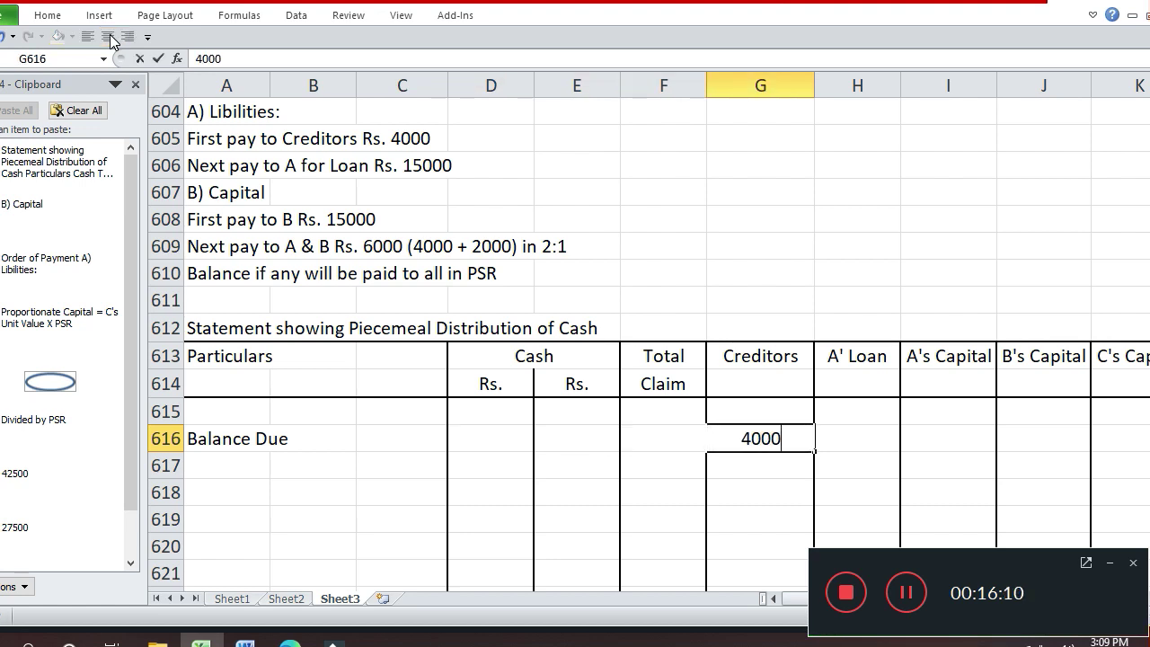
key(Return)
Enter 15000 in H616 as the A' Loan amount in the Balance Due row
key(Up)
key(Right)
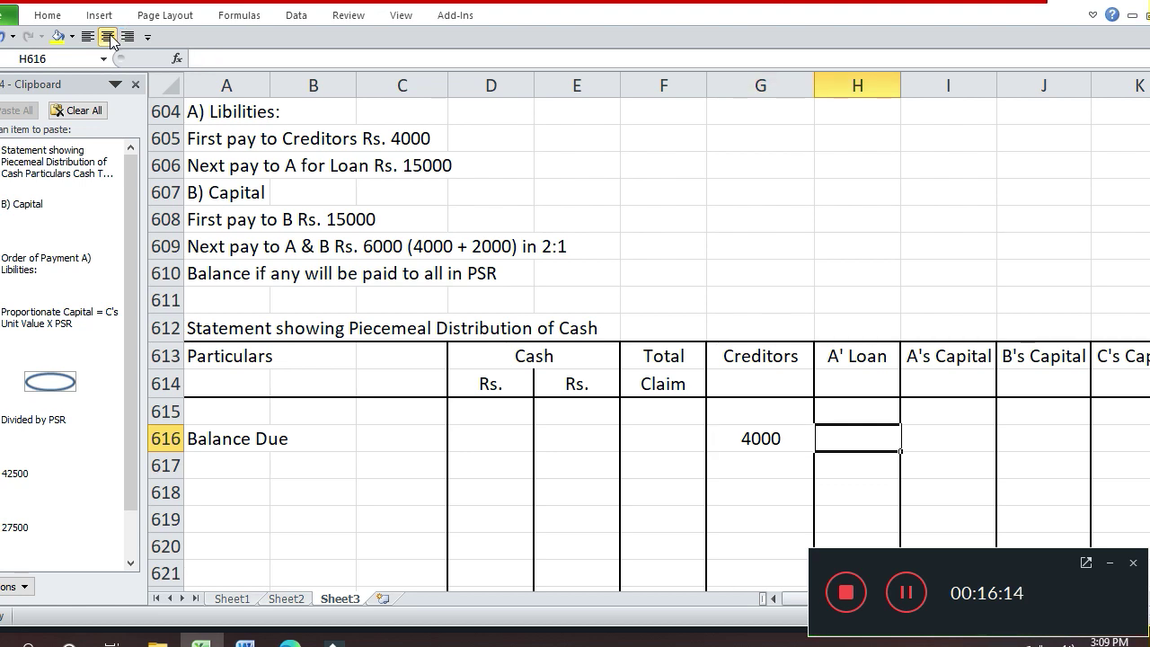
text(15000)
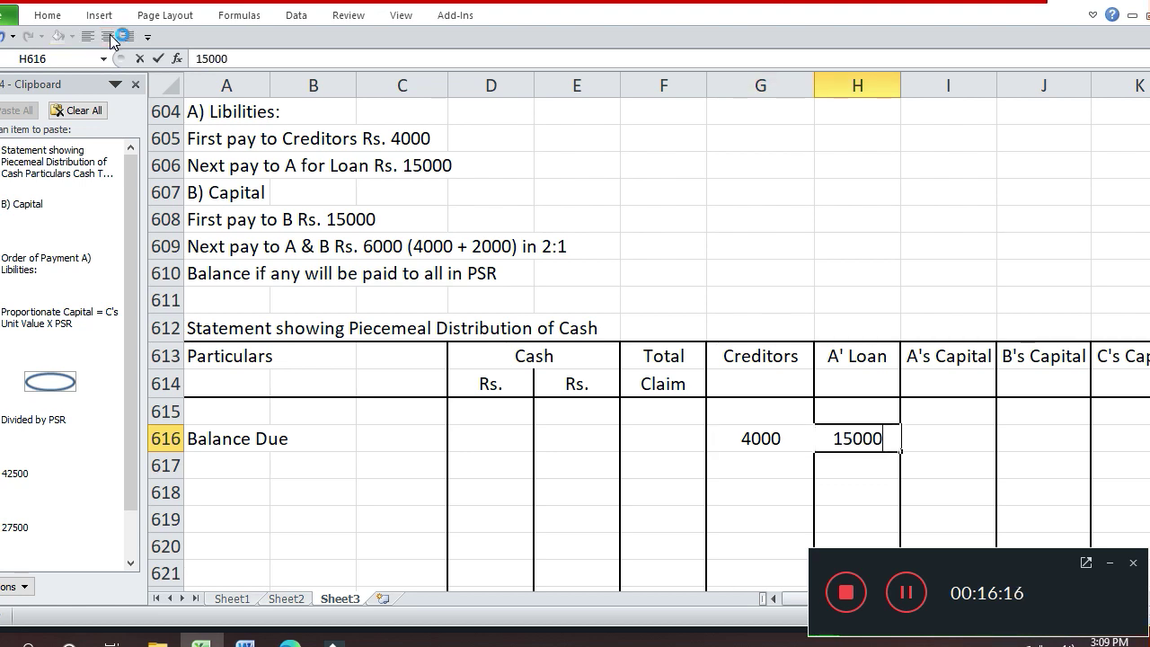
key(Return)
key(Up)
key(Right)
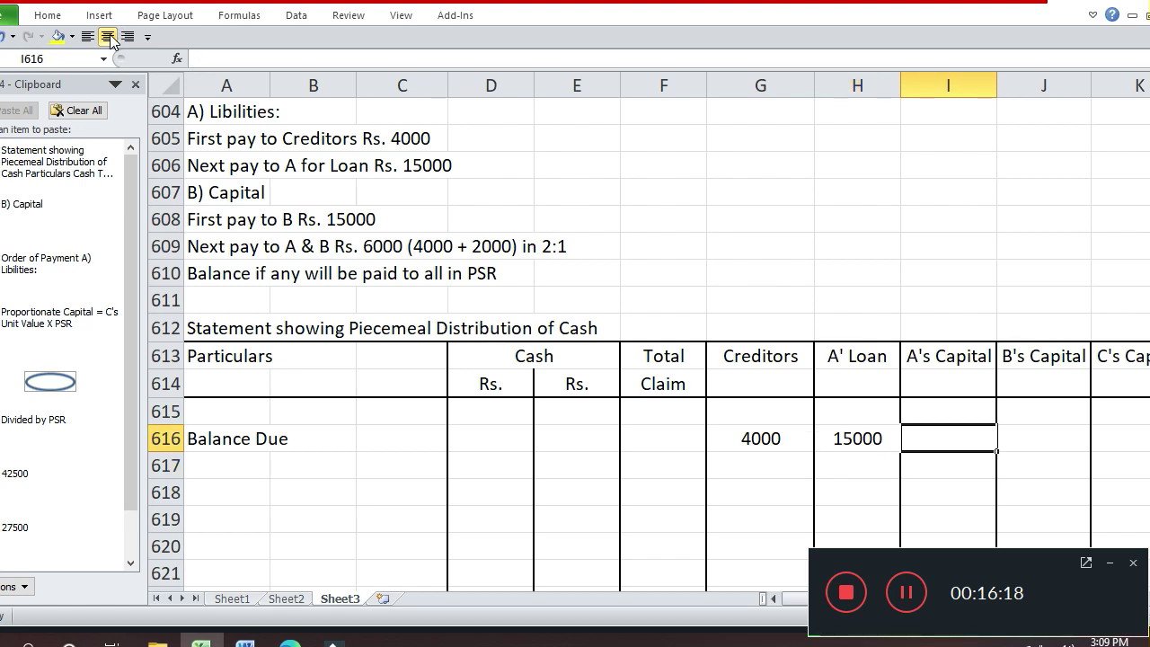
Look up A's capital in the workings above the statement and enter 55000 in I616 in the Balance Due row
key(Up)
key(Up)
key(Up)
key(Up)
key(Up)
key(Up)
key(Up)
key(Up)
key(Up)
key(Up)
key(Up)
key(Up)
key(Up)
key(Up)
key(Up)
key(Up)
key(Up)
key(Up)
key(Up)
key(Up)
key(Down)
key(Down)
key(Down)
key(Down)
key(Down)
key(Up)
key(Up)
key(Up)
key(Up)
key(Up)
key(Up)
key(Up)
key(Up)
key(Up)
key(Up)
key(Up)
key(Up)
key(Down)
key(Down)
key(Down)
key(Down)
key(Down)
key(Down)
key(Down)
key(Down)
key(Down)
key(Down)
key(Down)
key(Down)
key(Down)
key(Down)
key(Down)
key(Down)
key(Down)
key(Down)
key(Down)
key(Down)
key(Up)
key(Up)
key(Up)
key(Up)
key(Up)
key(Up)
key(Up)
key(Up)
key(Up)
key(Up)
key(Up)
key(Up)
key(Up)
key(Up)
key(Up)
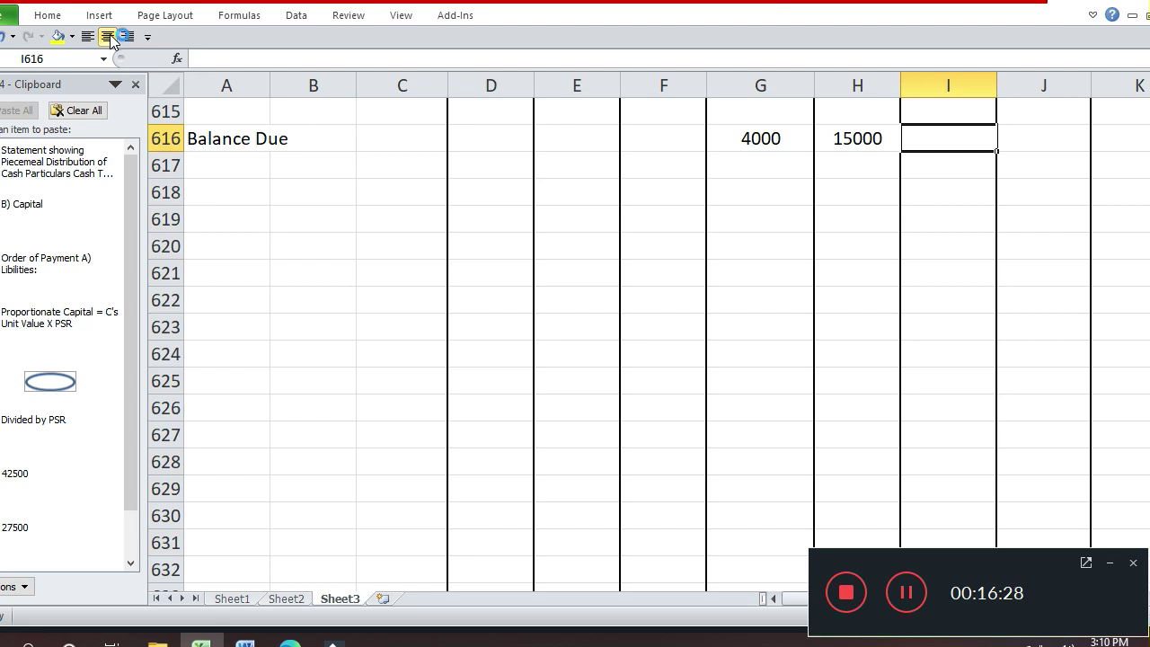
text(55000)
key(Return)
key(Up)
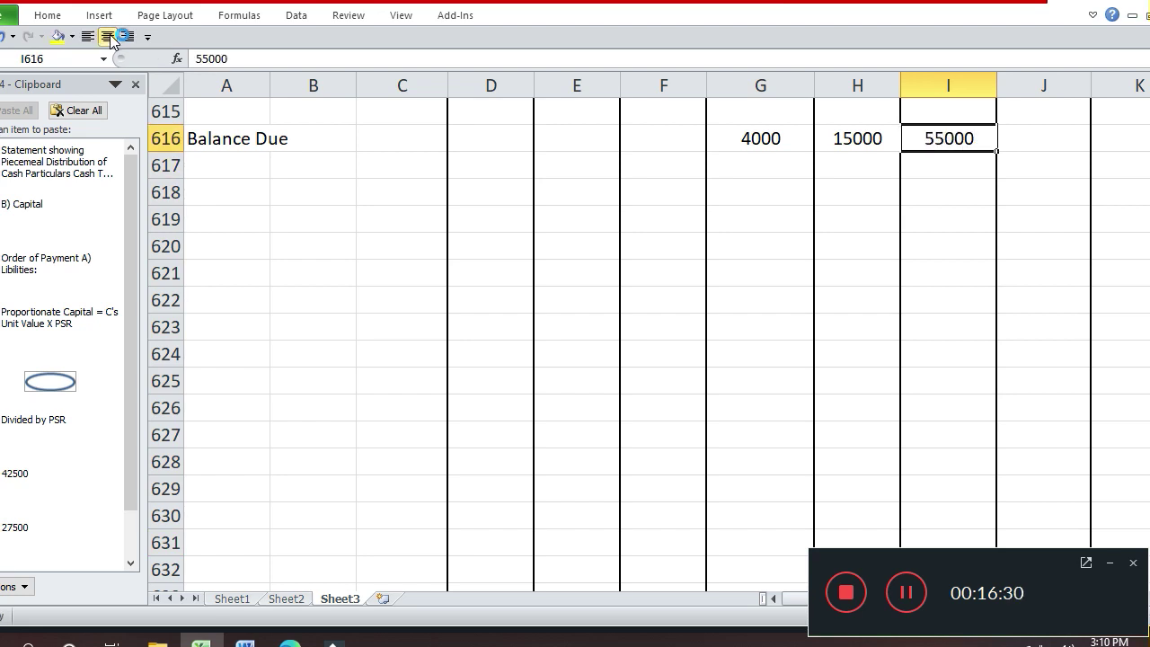
Look up B's adjusted capital in the workings above the statement and enter 42500 in J616 of the Balance Due row
key(Up)
key(Up)
key(Up)
key(Up)
key(Up)
key(Up)
key(Up)
key(Up)
key(Up)
key(Up)
key(Up)
key(Up)
key(Up)
key(Up)
key(Up)
key(Up)
key(Up)
key(Up)
key(Up)
key(Up)
key(Down)
key(Down)
key(Down)
key(Down)
key(Down)
key(Down)
key(Down)
key(Down)
key(Down)
key(Down)
key(Down)
key(Down)
key(Down)
key(Down)
key(Down)
key(Down)
key(Down)
key(Down)
key(Down)
key(Down)
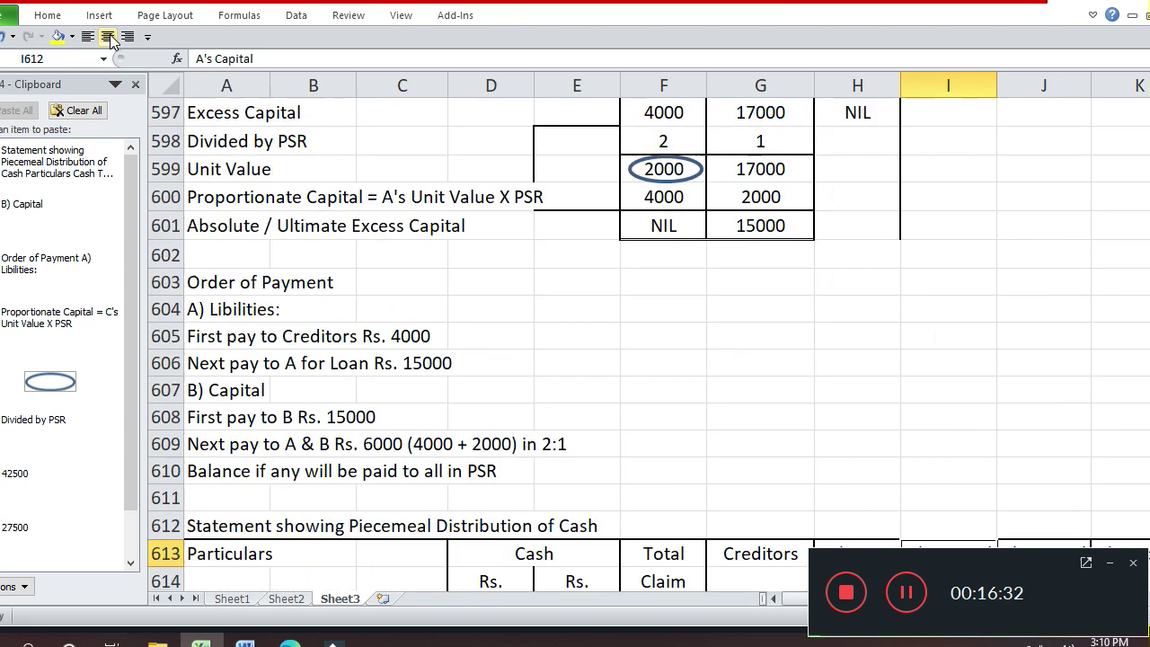
key(Down)
key(Down)
key(Down)
key(Down)
key(Down)
key(Down)
key(Down)
key(Down)
key(Down)
key(Down)
key(Down)
key(Down)
key(Down)
key(Down)
key(Down)
key(Down)
key(Down)
key(Up)
key(Up)
key(Up)
key(Up)
key(Up)
key(Up)
key(Up)
key(Up)
key(Up)
key(Up)
key(Up)
key(Up)
key(Up)
key(Right)
text(42500)
key(Return)
Check C's adjusted capital in the workings above and enter 25500 in K616 of the Balance Due row
key(Up)
key(Up)
key(Up)
key(Up)
key(Up)
key(Up)
key(Up)
key(Up)
key(Up)
key(Up)
key(Up)
key(Up)
key(Up)
key(Up)
key(Up)
key(Up)
key(Up)
key(Up)
key(Up)
key(Up)
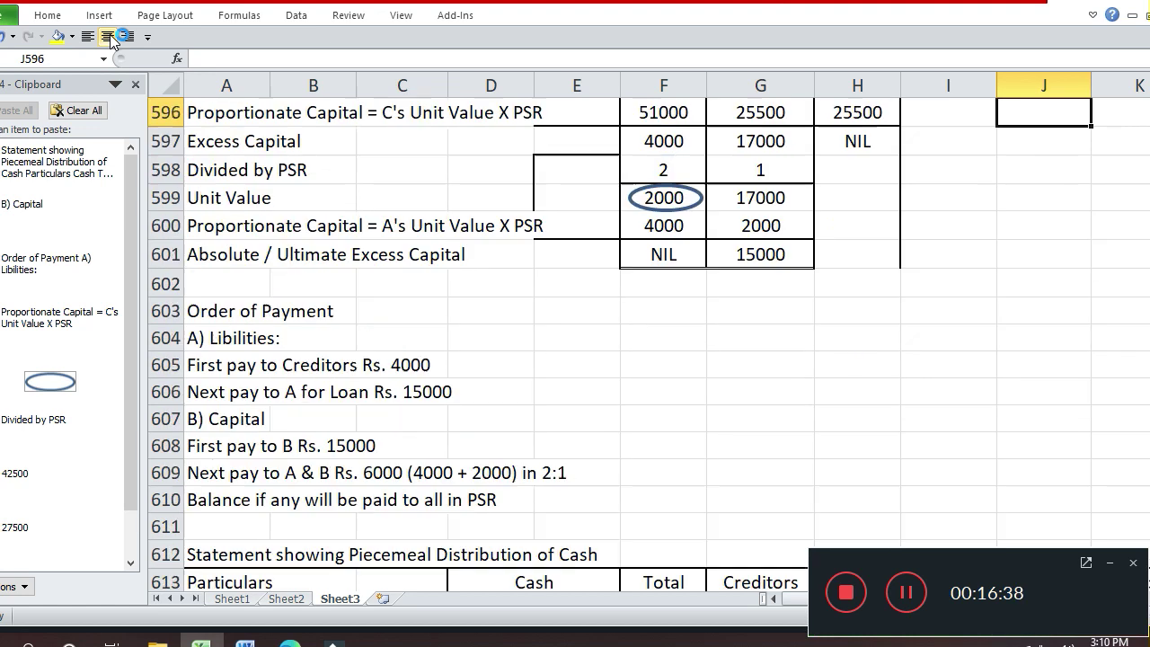
key(Up)
key(Up)
key(Up)
key(Up)
key(Up)
key(Up)
key(Down)
key(Down)
key(Down)
key(Down)
key(Down)
key(Down)
key(Down)
key(Down)
key(Down)
key(Down)
key(Down)
key(Down)
key(Down)
key(Down)
key(Down)
key(Down)
key(Down)
key(Down)
key(Down)
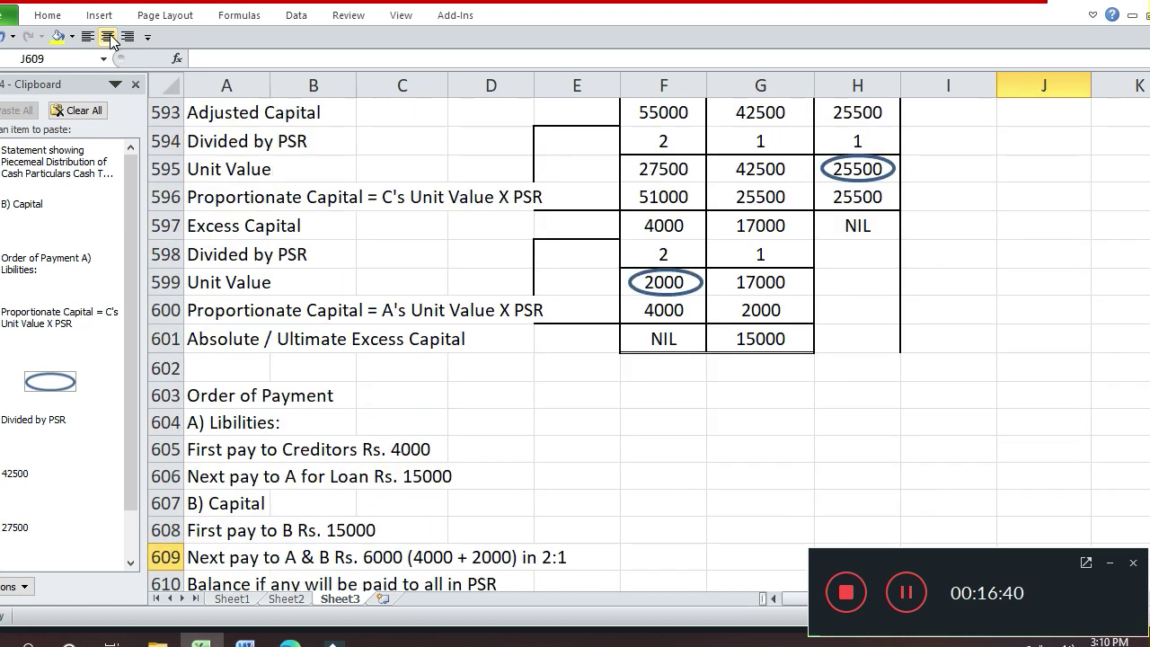
key(Down)
key(Down)
key(Down)
key(Down)
key(Down)
key(Down)
key(Down)
key(Down)
key(Down)
key(Down)
key(Down)
key(Down)
key(Down)
key(Up)
key(Up)
key(Up)
key(Up)
key(Up)
key(Up)
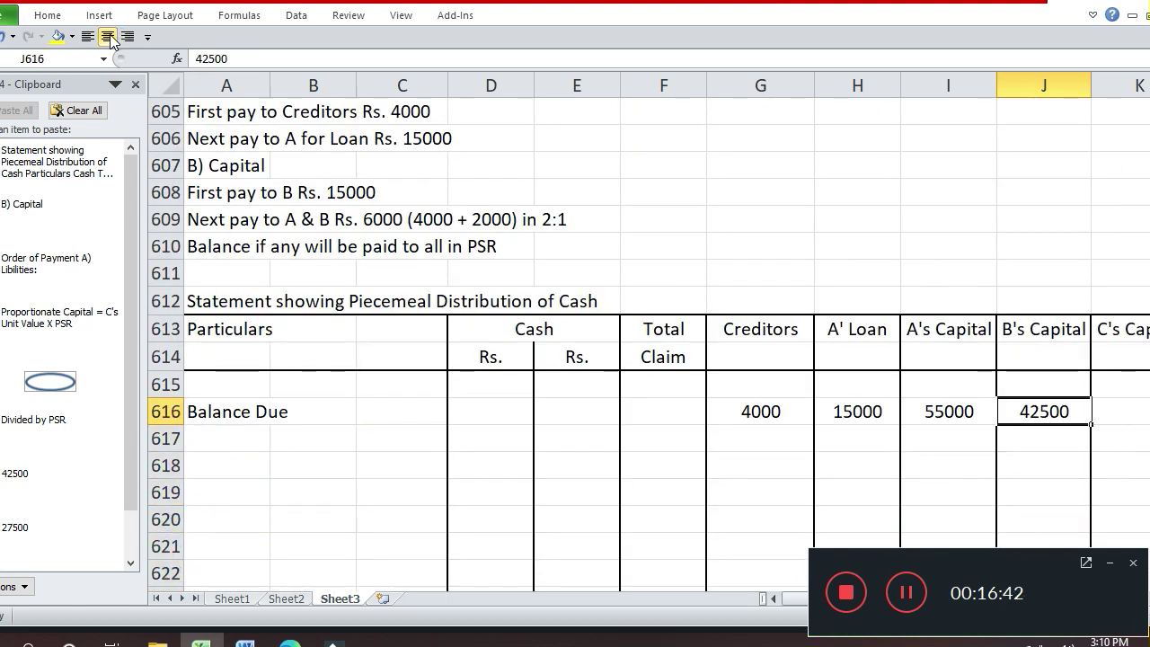
key(Right)
text(2550)
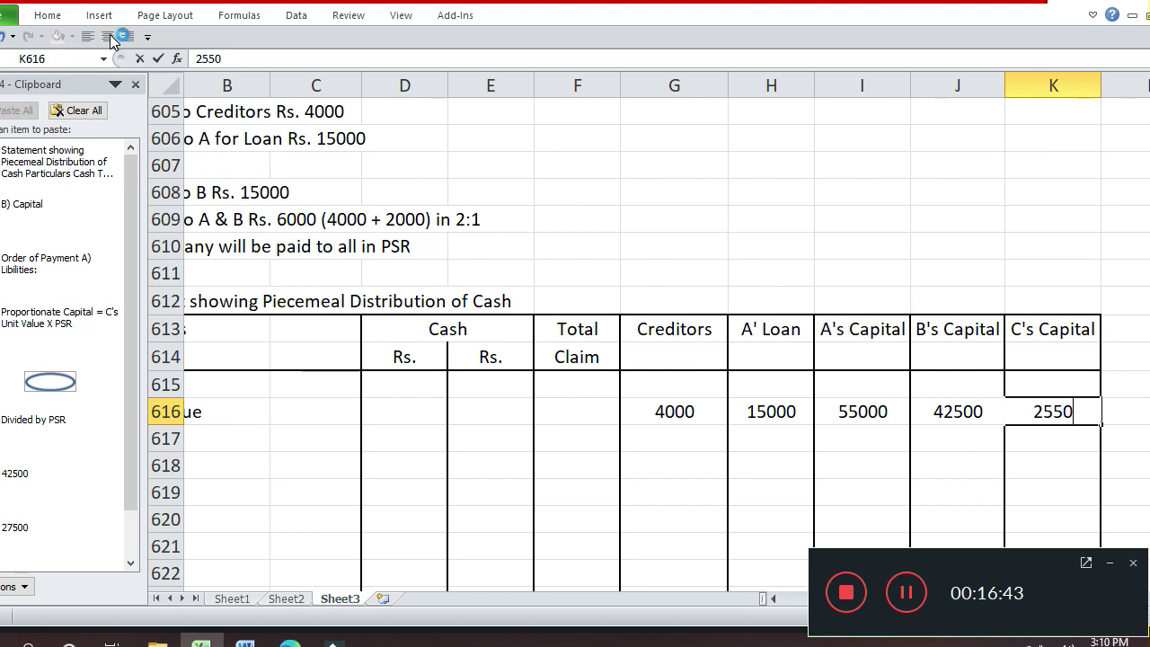
text(0)
key(Return)
Total the Balance Due row's claims in F616 under Total Claim with =SUM(G616:K616)
key(Left)
key(Left)
key(Left)
key(Left)
key(Left)
key(Left)
key(Left)
key(Left)
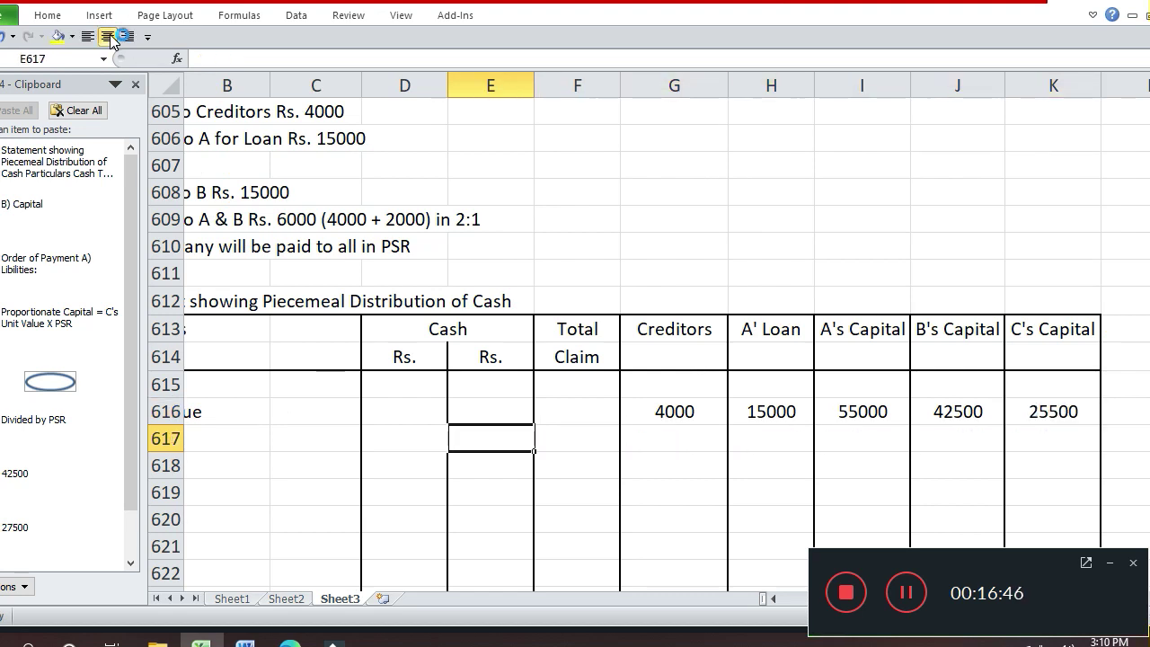
key(Up)
key(Right)
key(Right)
key(Right)
text(=s)
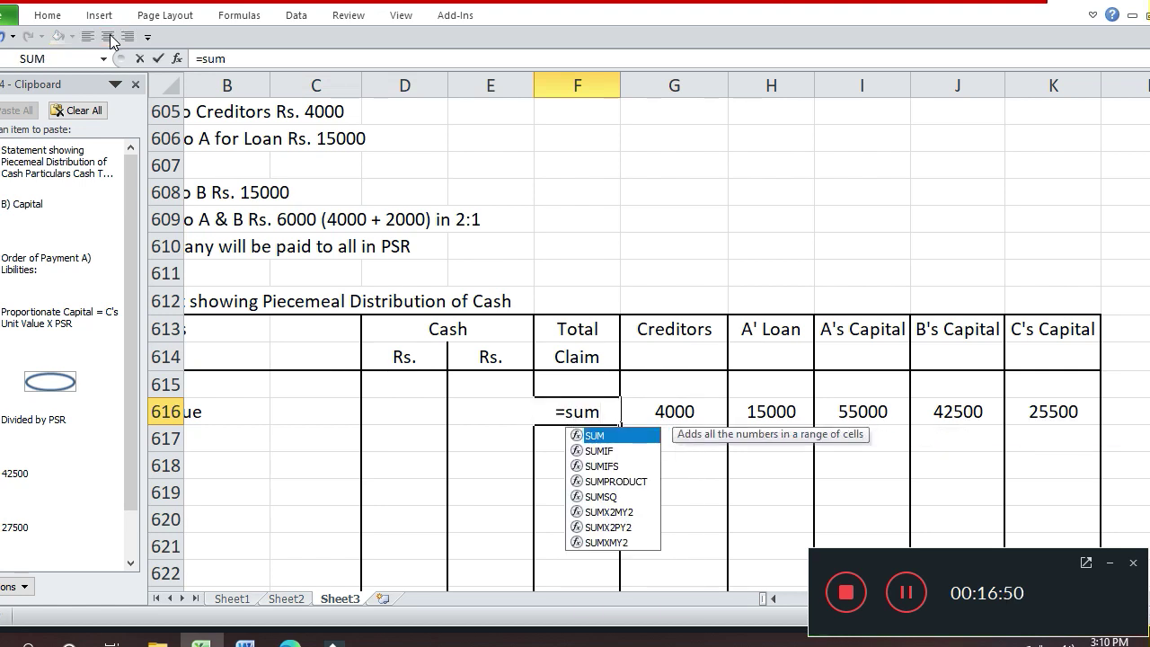
text(()
key(Right)
key(shift+Right)
key(shift+Right)
key(shift+Right)
key(shift+Right)
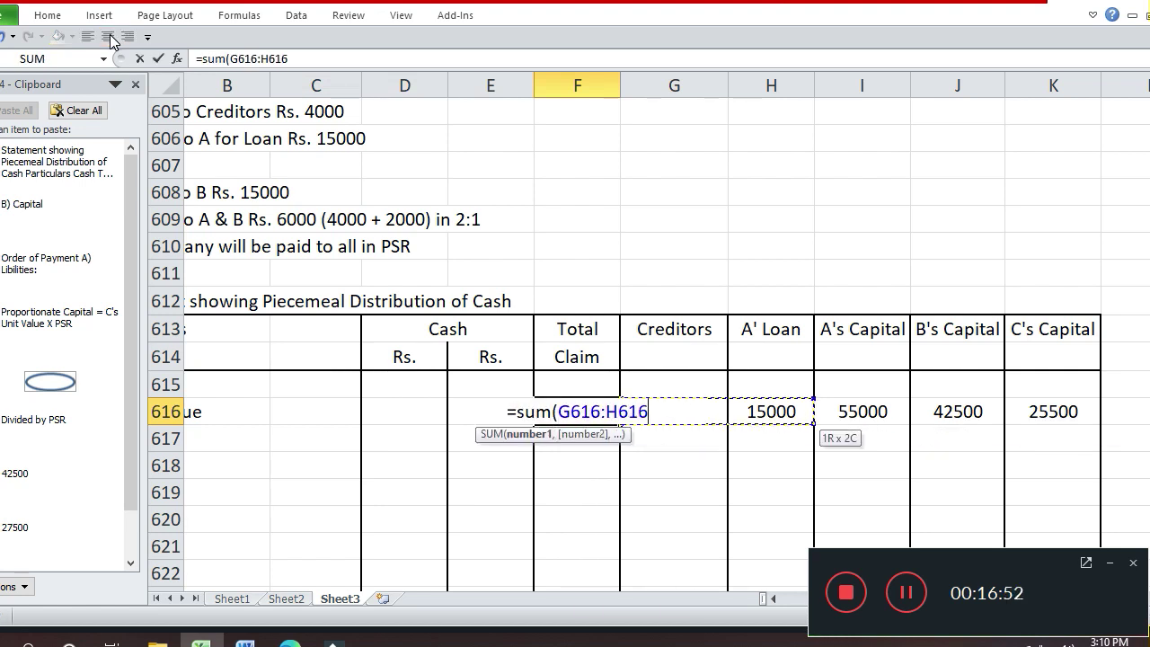
key(Return)
key(Up)
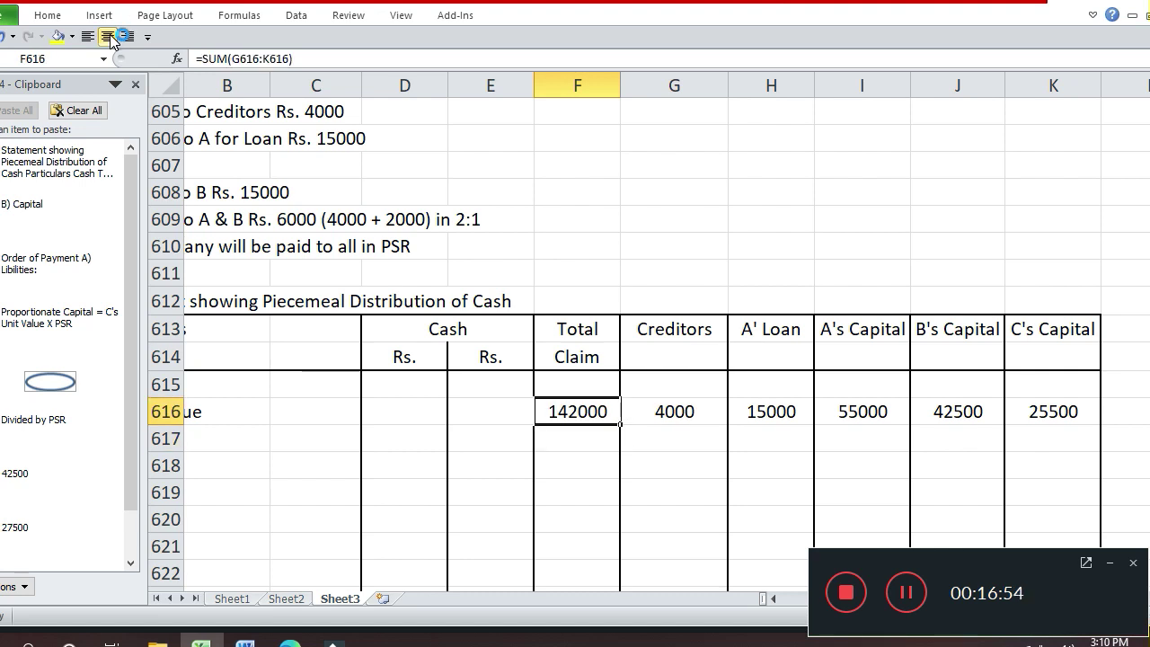
Add the label Cash Available in A618 of the Particulars column
key(Down)
key(Left)
key(Left)
key(Left)
key(Left)
key(Left)
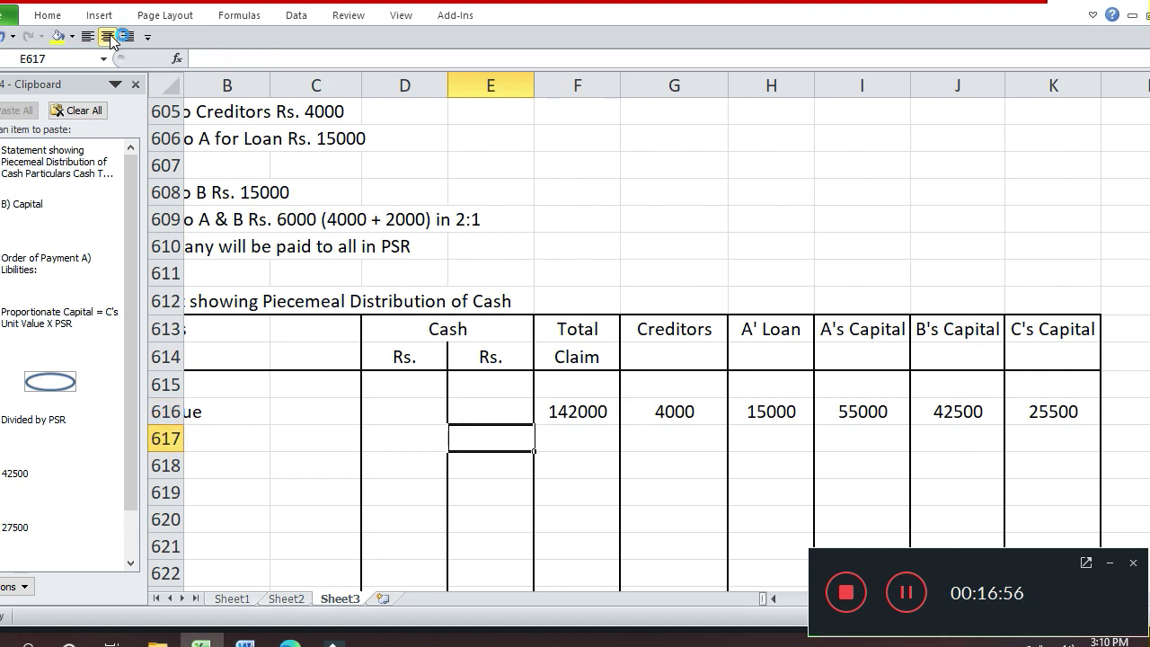
key(Down)
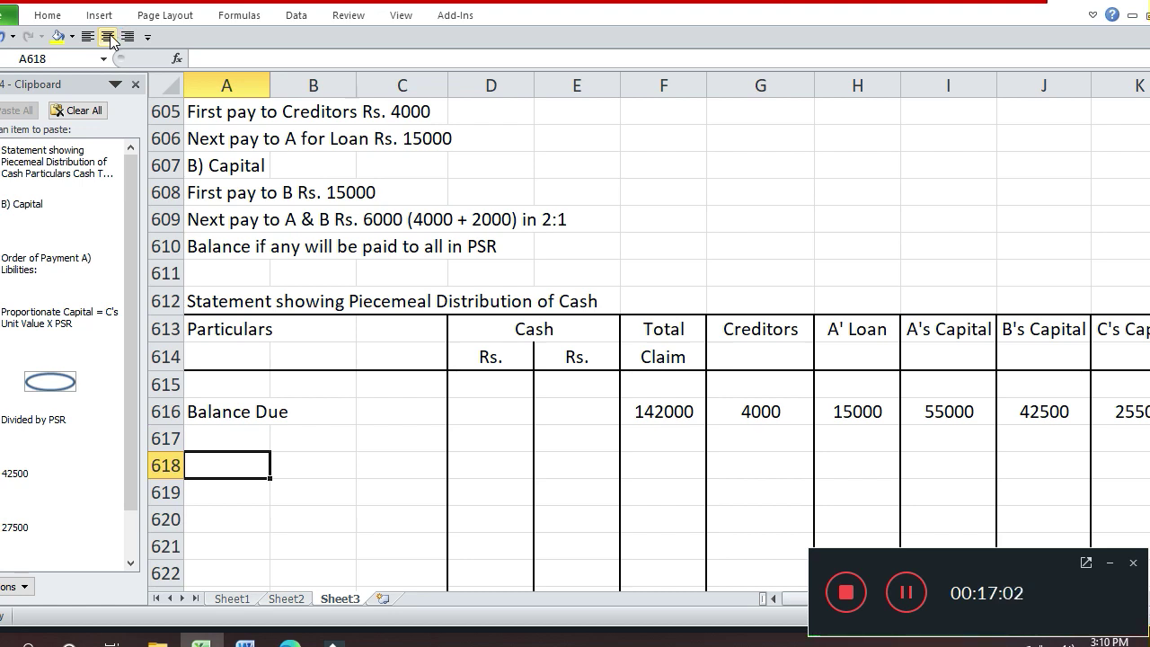
text(C)
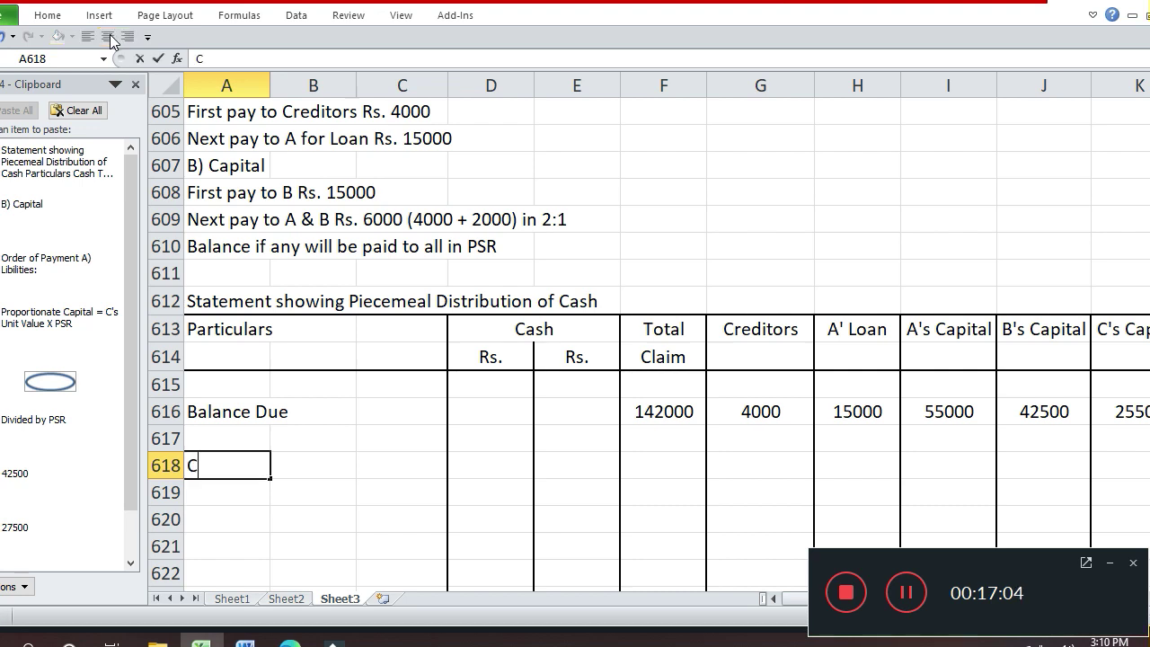
text(ash Av)
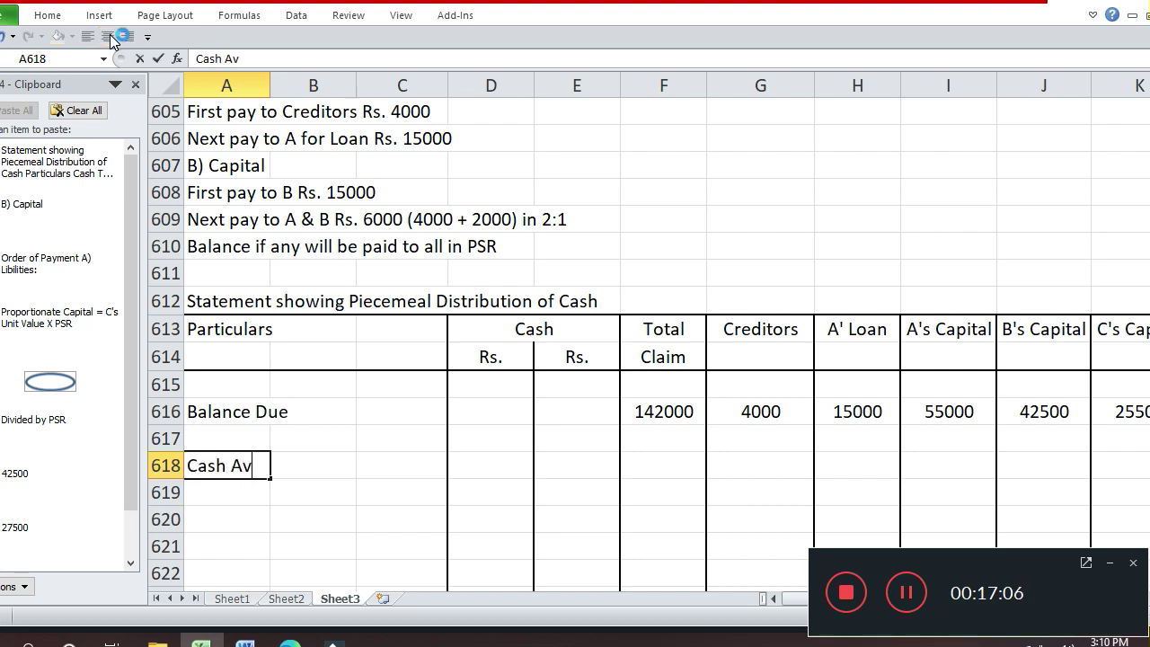
text(ailan)
text(ble)
key(Return)
Enter 3000 in D618 as the cash amount of the Cash Available row
key(Up)
key(Right)
key(Right)
key(Right)
text(3000)
key(Return)
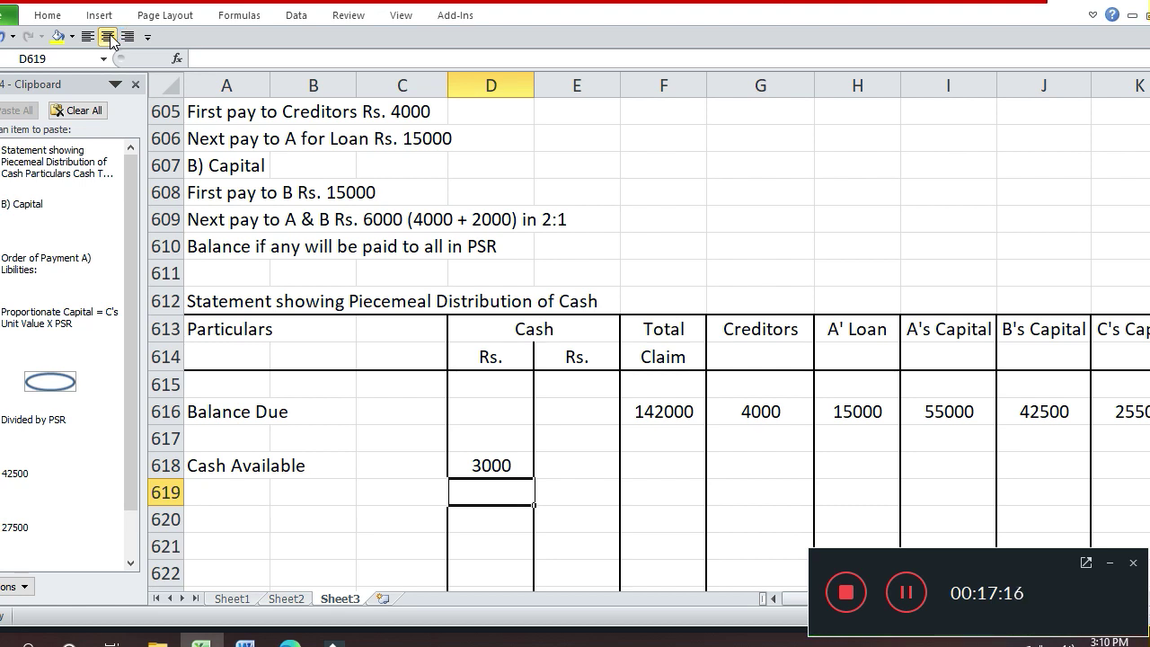
Add the label Less Paid to Creditors in A619 of the Particulars column
key(Left)
key(Left)
key(Left)
text(L)
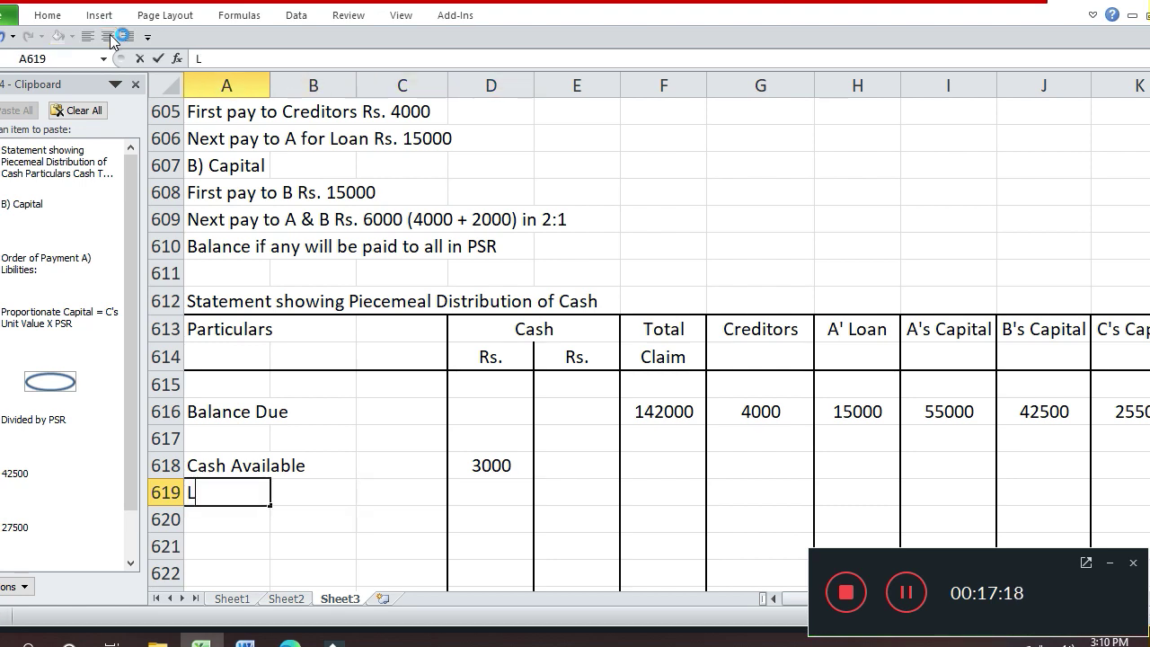
text(ess Pai)
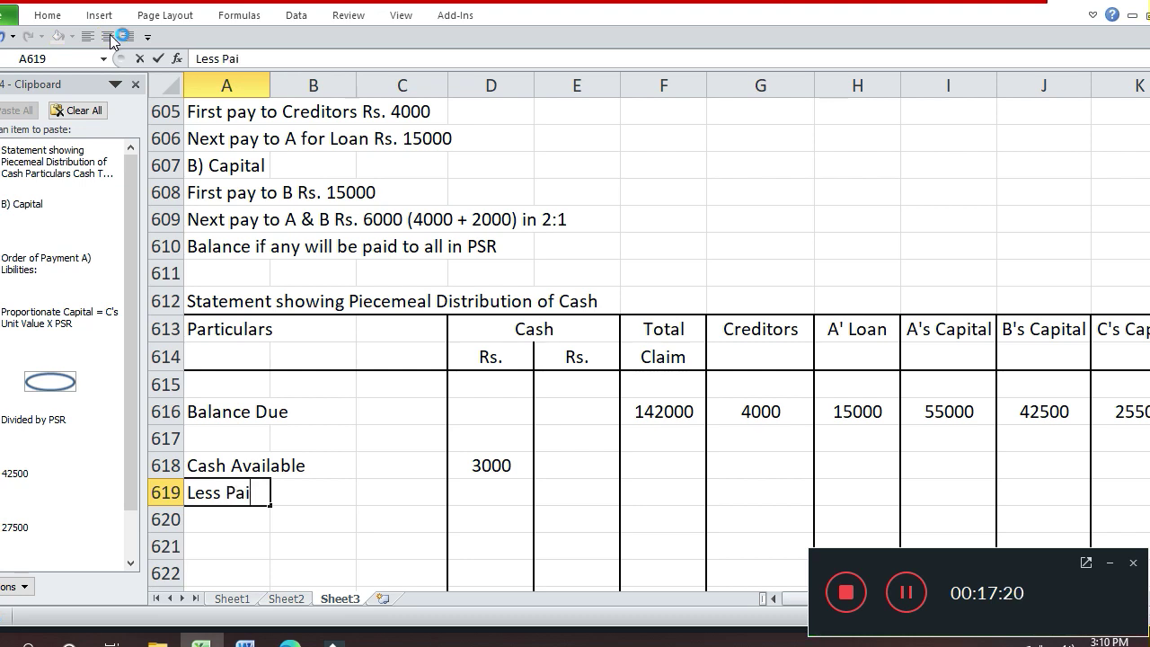
text(d to Creditor)
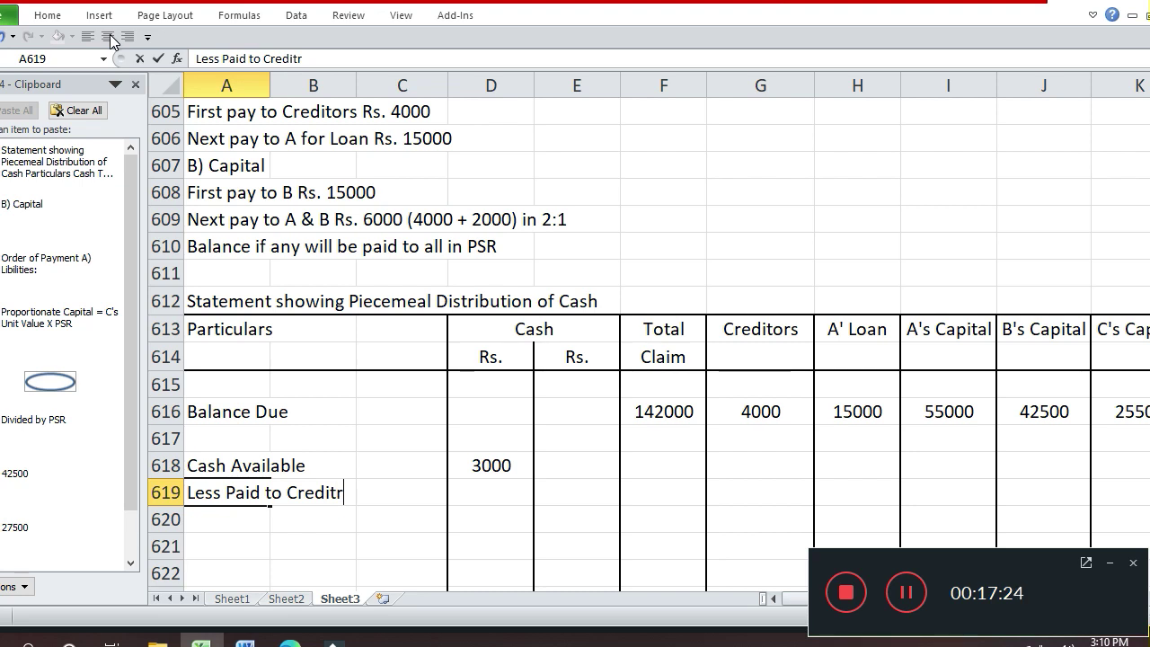
text(s)
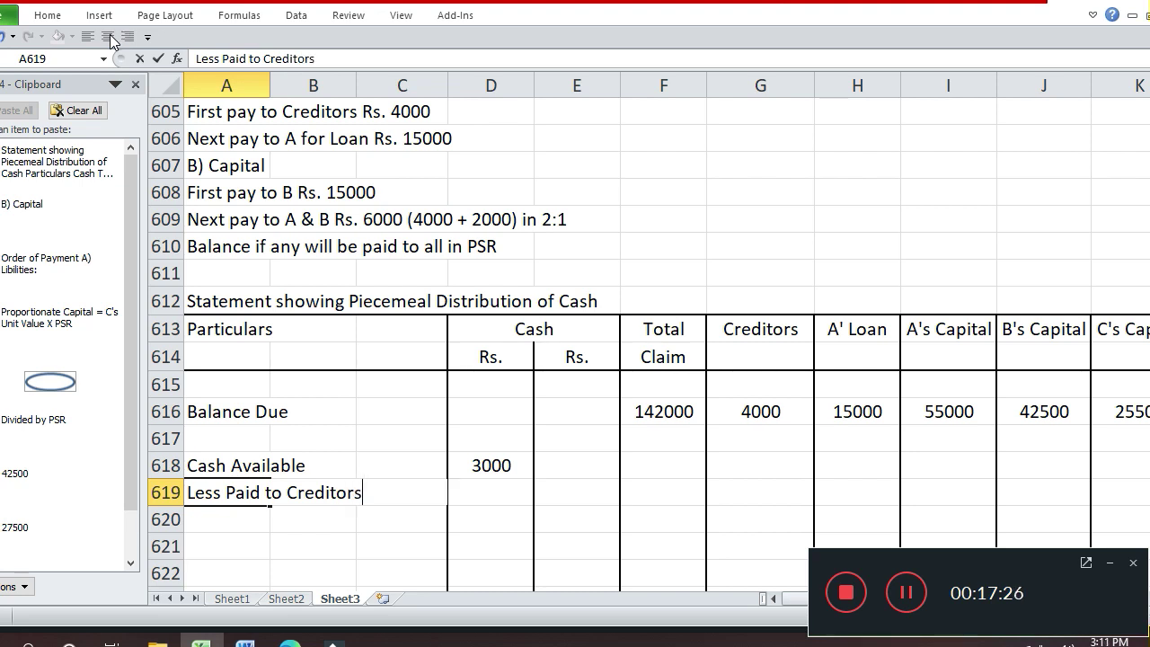
key(Return)
Enter 3000 in D619 as the cash paid to creditors and centre it in the cell
key(Up)
key(Up)
key(Right)
key(Right)
key(Down)
key(Right)
text(3000)
key(Return)
key(Up)
click(108, 37)
Enter 3000 under both Total Claim (F619) and Creditors (G619) in the Less Paid to Creditors row
key(Right)
key(Right)
text(3000)
key(Return)
key(Up)
key(Right)
text(3000)
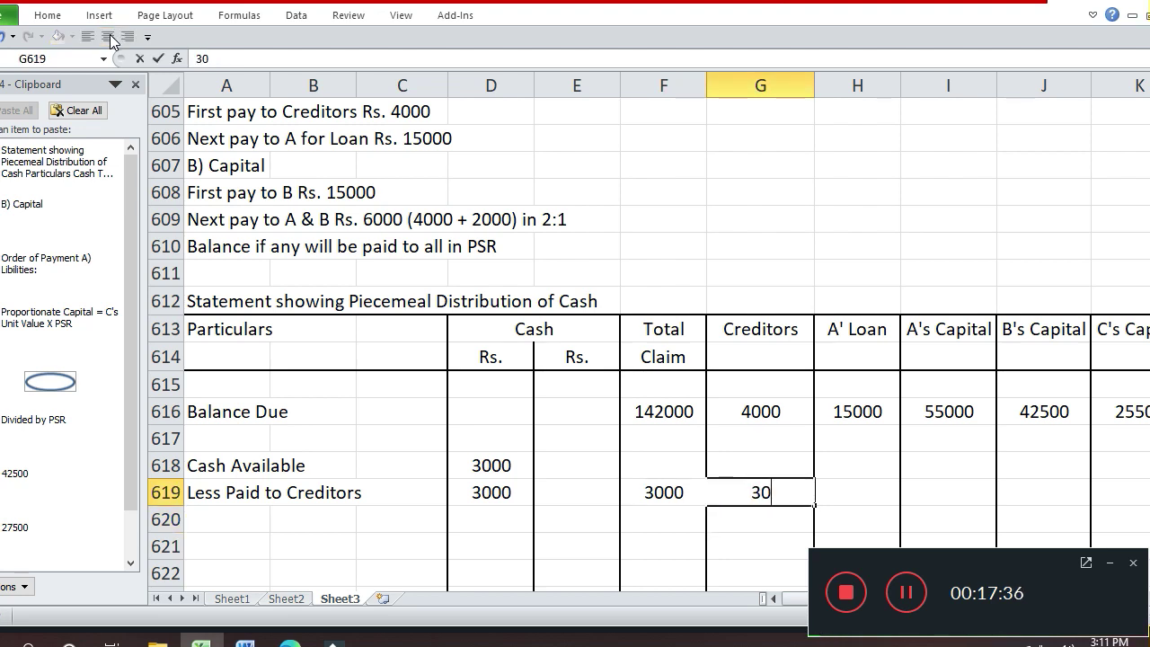
key(Return)
Add the label Balance Due in A620 below the Less Paid to Creditors row
key(Left)
key(Left)
key(Left)
key(Left)
key(Left)
key(Left)
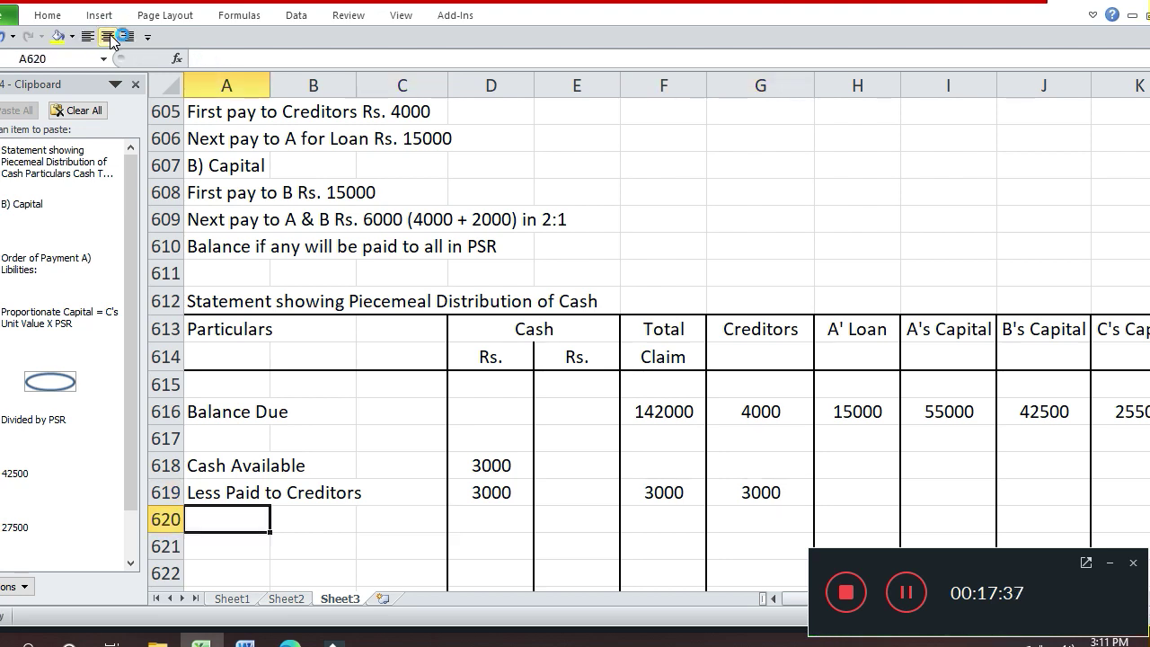
text(B)
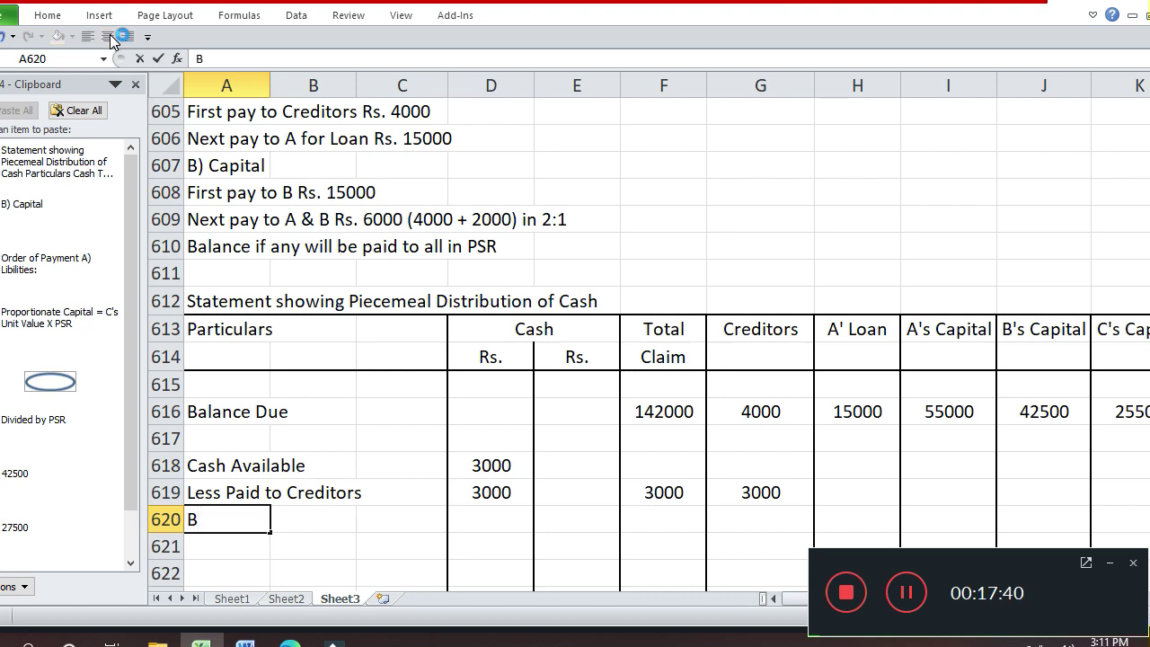
text(alance Due)
key(Return)
Enter a dash in D620 as the cash balance of the new Balance Due row
key(Up)
key(Right)
key(Right)
key(Right)
text(=D618-D619)
key(Return)
key(Up)
key(Up)
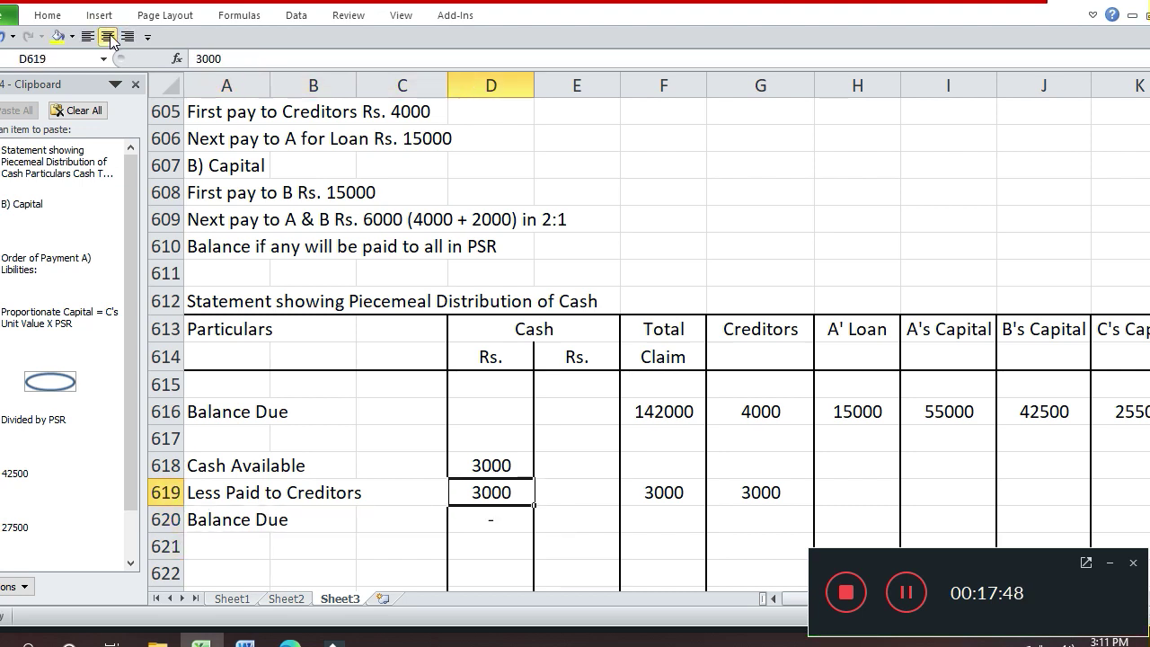
key(ctrl+1)
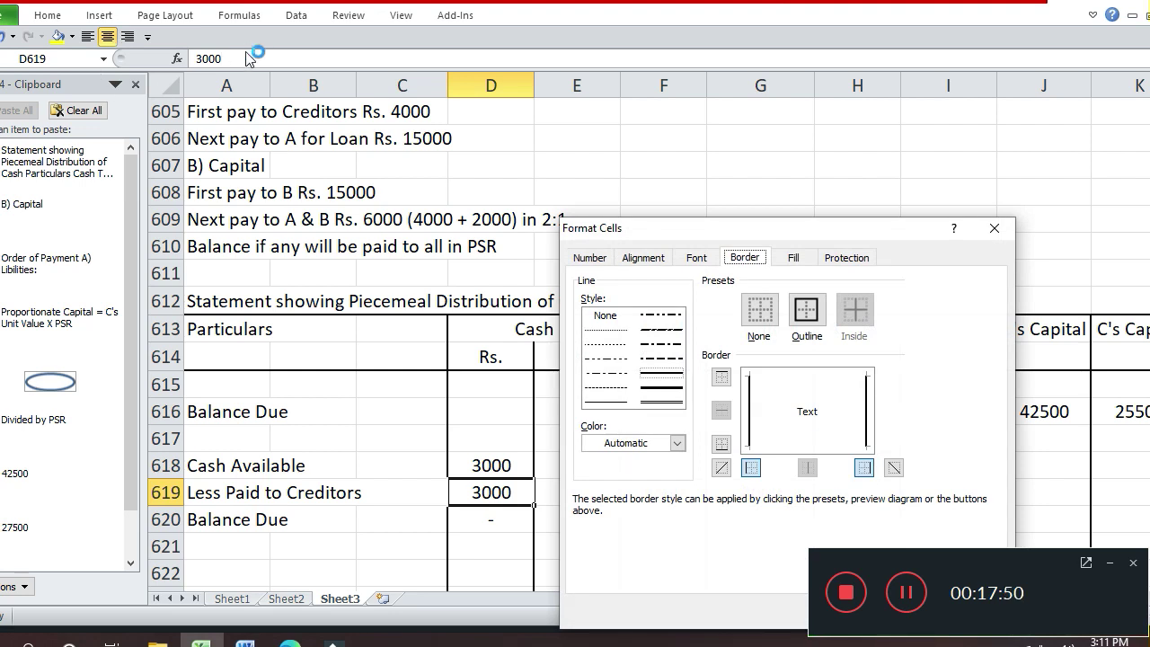
key(Escape)
Move to the claim columns of the Balance Due row in row 620
key(Down)
key(Right)
key(Right)
key(Right)
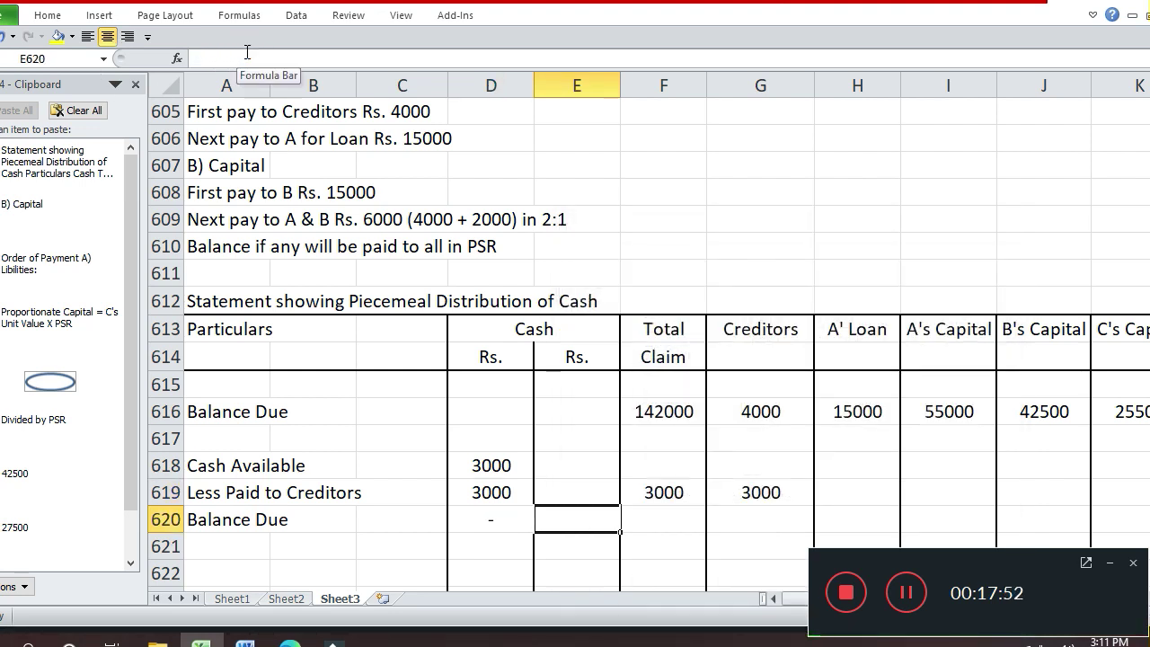
Enter the remaining balances after the creditor payment in row 620: 139000 under Total Claim and 1000 under Creditors
key(Left)
text(1)
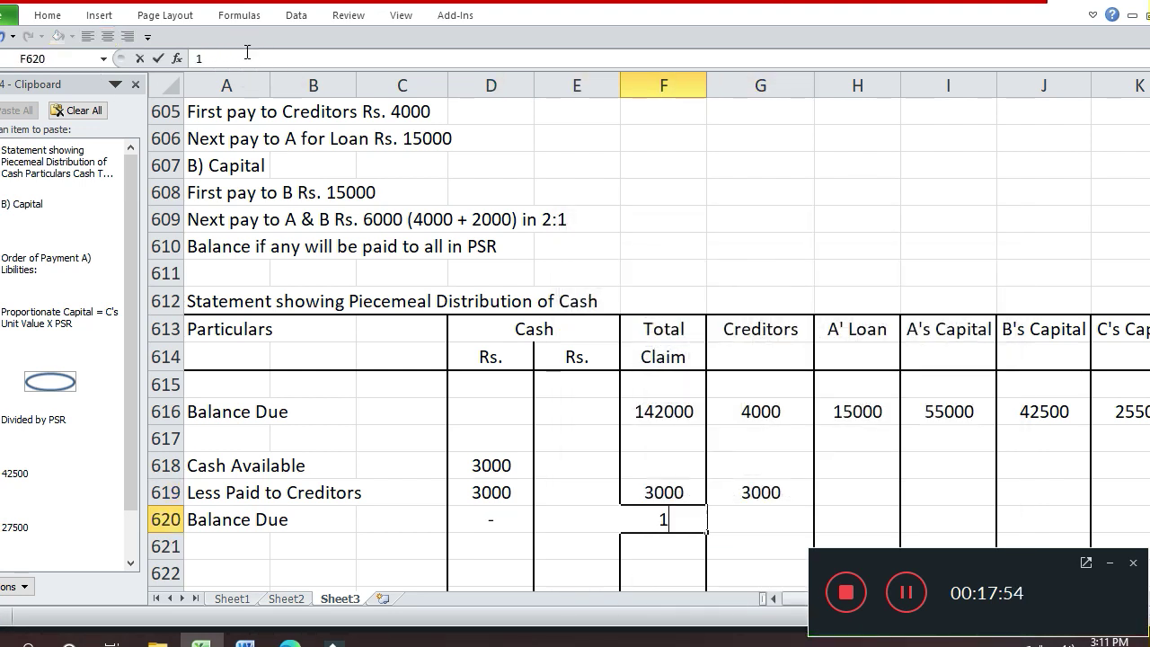
text(39000)
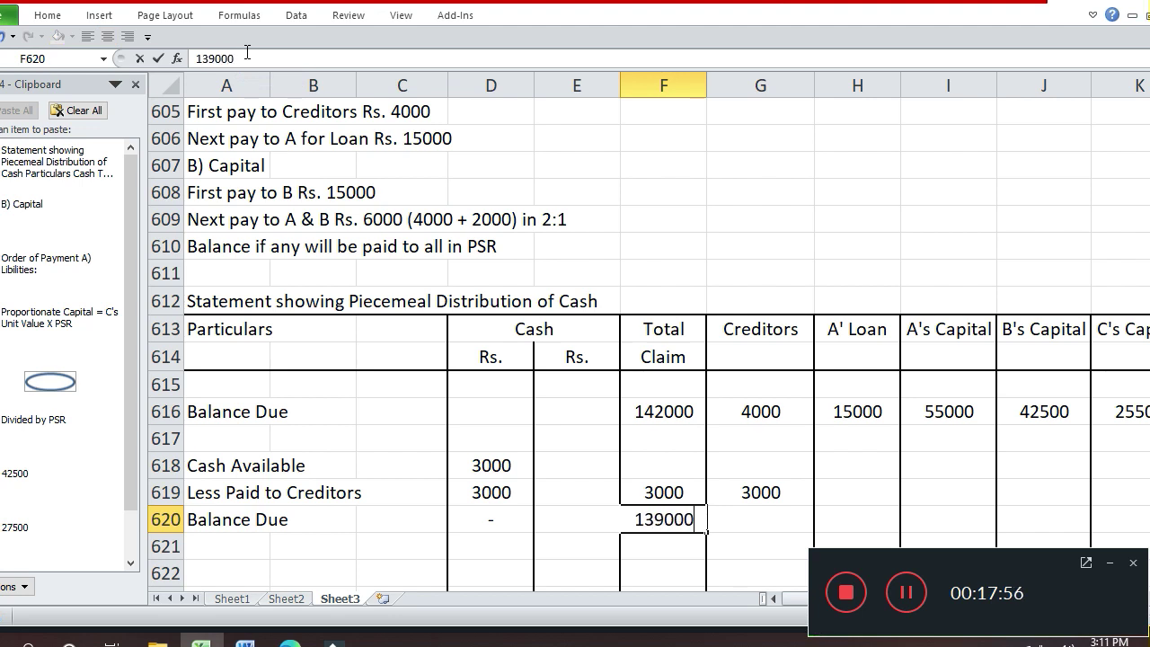
key(Return)
key(Up)
key(Right)
text(1000)
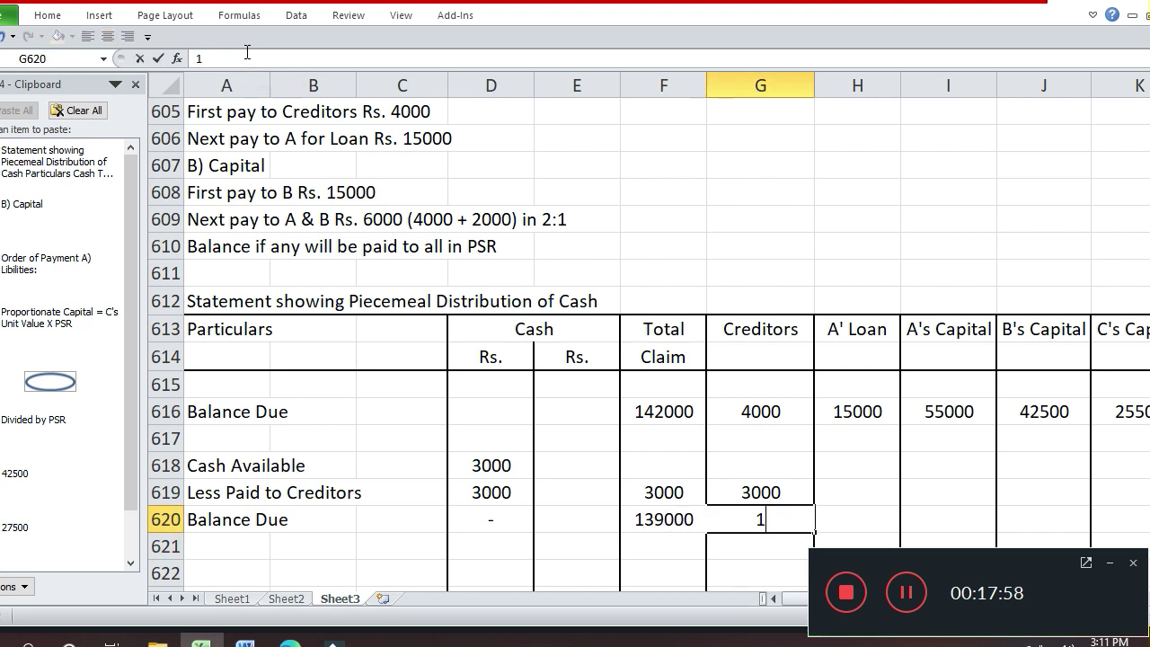
key(Return)
Copy the loan and capital balances from H616:K616 into the Balance Due row starting at H620
key(Up)
key(Right)
key(Up)
key(Up)
key(Up)
key(Up)
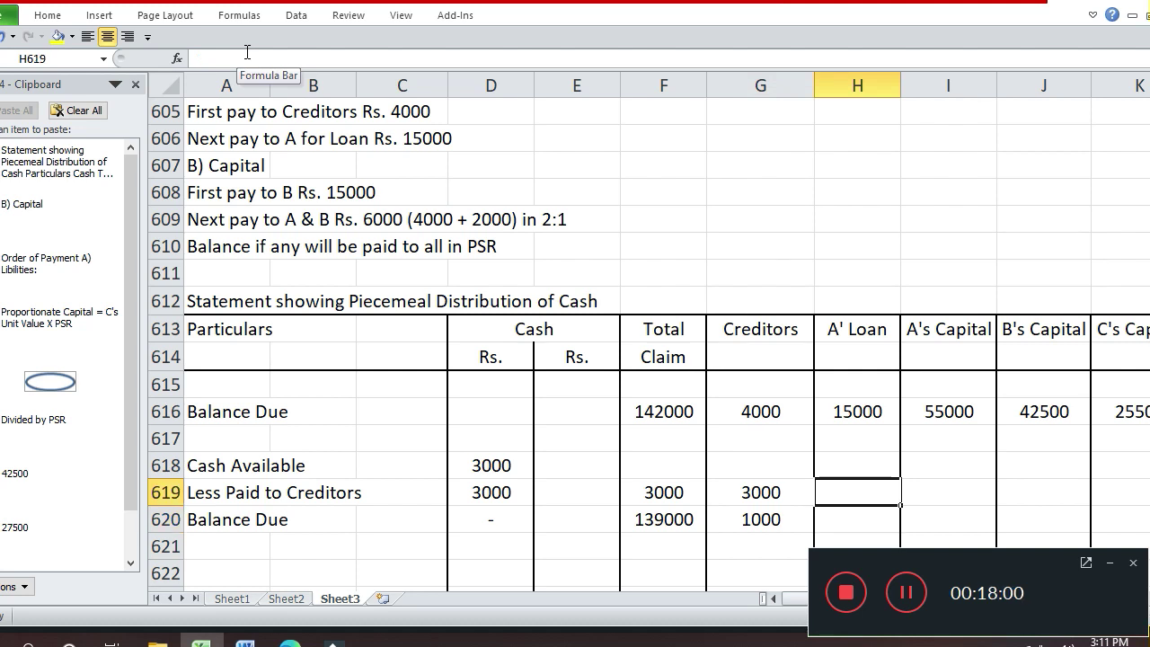
key(shift+Right)
key(shift+Right)
key(shift+Right)
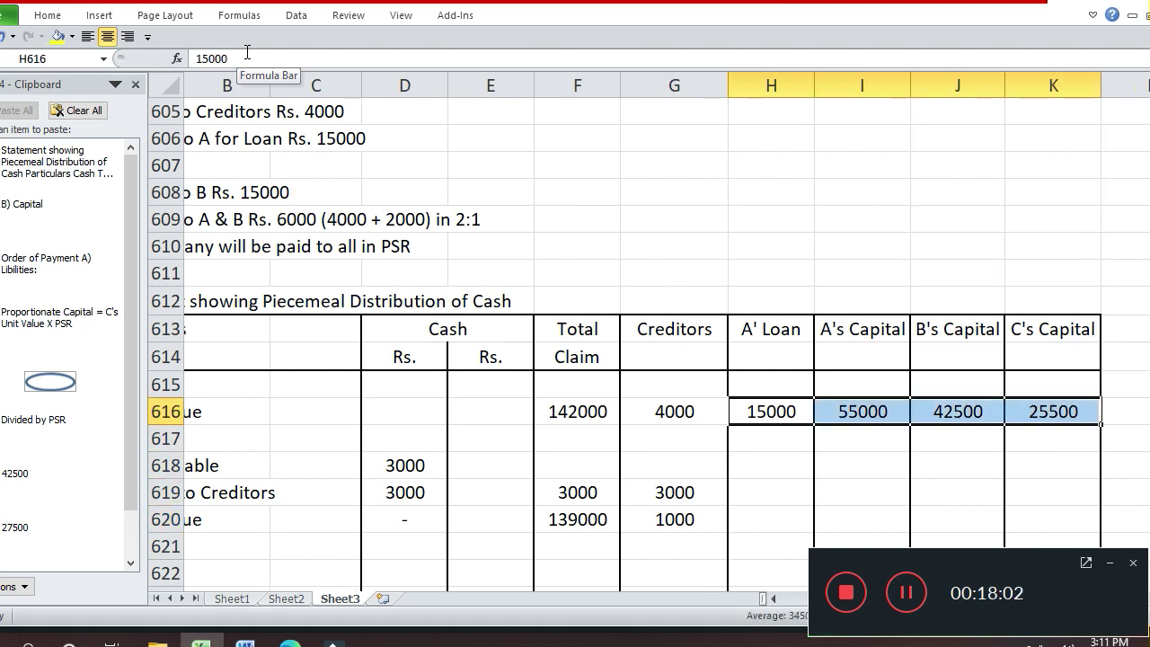
key(ctrl+c)
key(Down)
key(Down)
key(Down)
key(Down)
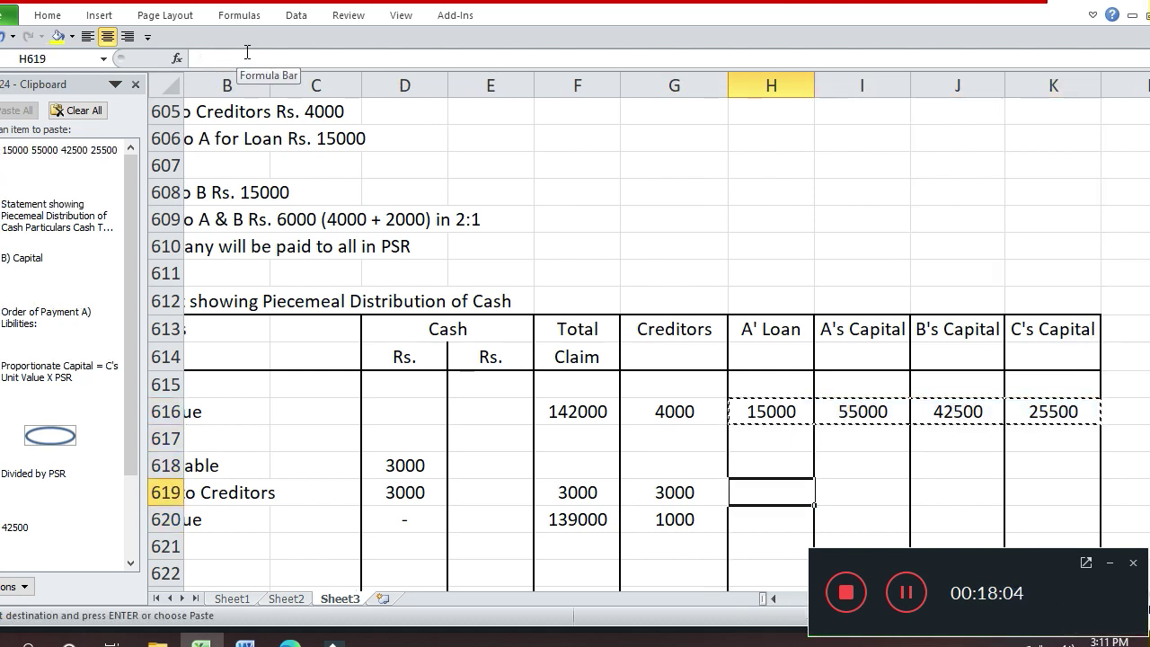
key(ctrl+v)
Add a bottom border to the cash amount paid to creditors in cell D619
key(Left)
key(Left)
key(Left)
key(Left)
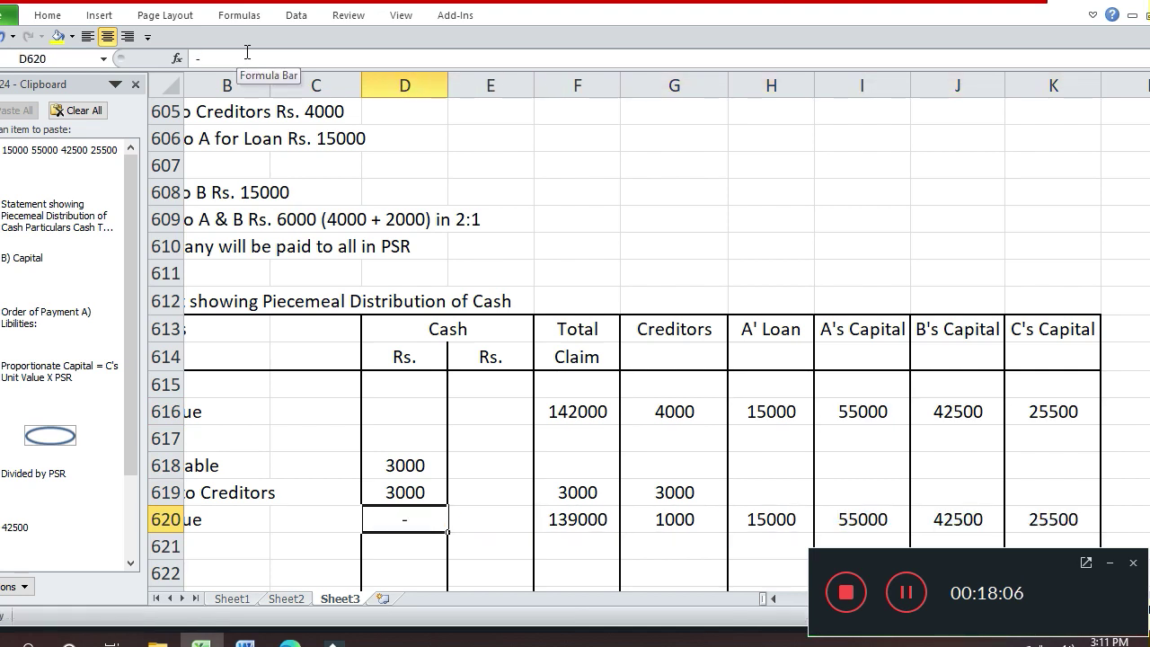
key(Up)
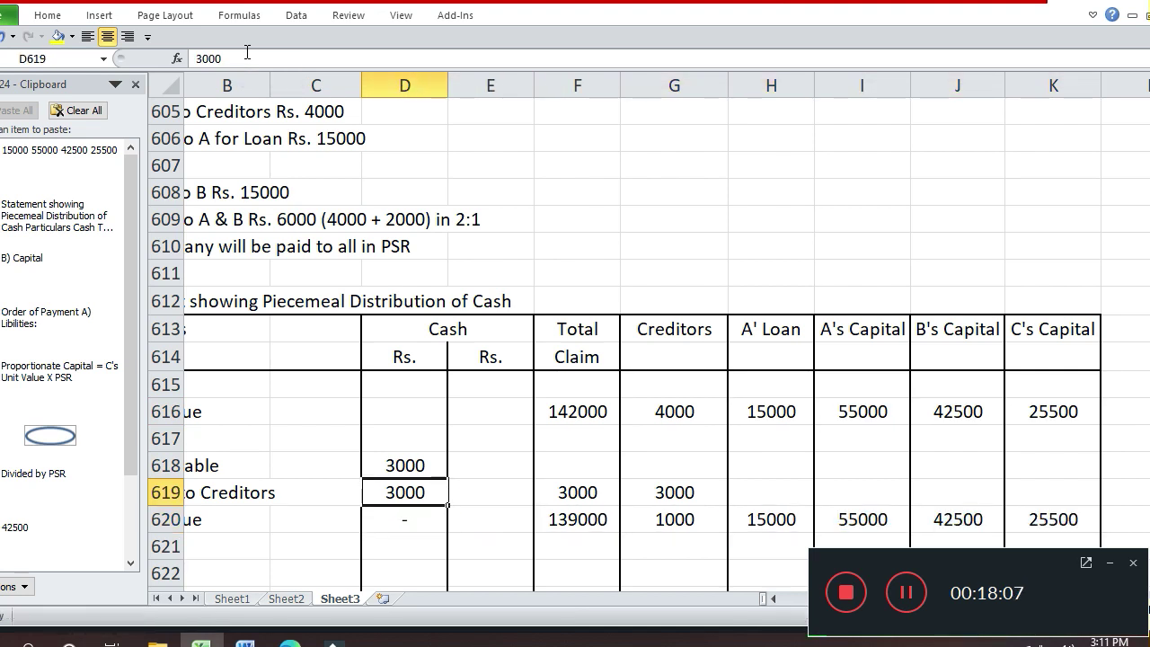
key(ctrl+1)
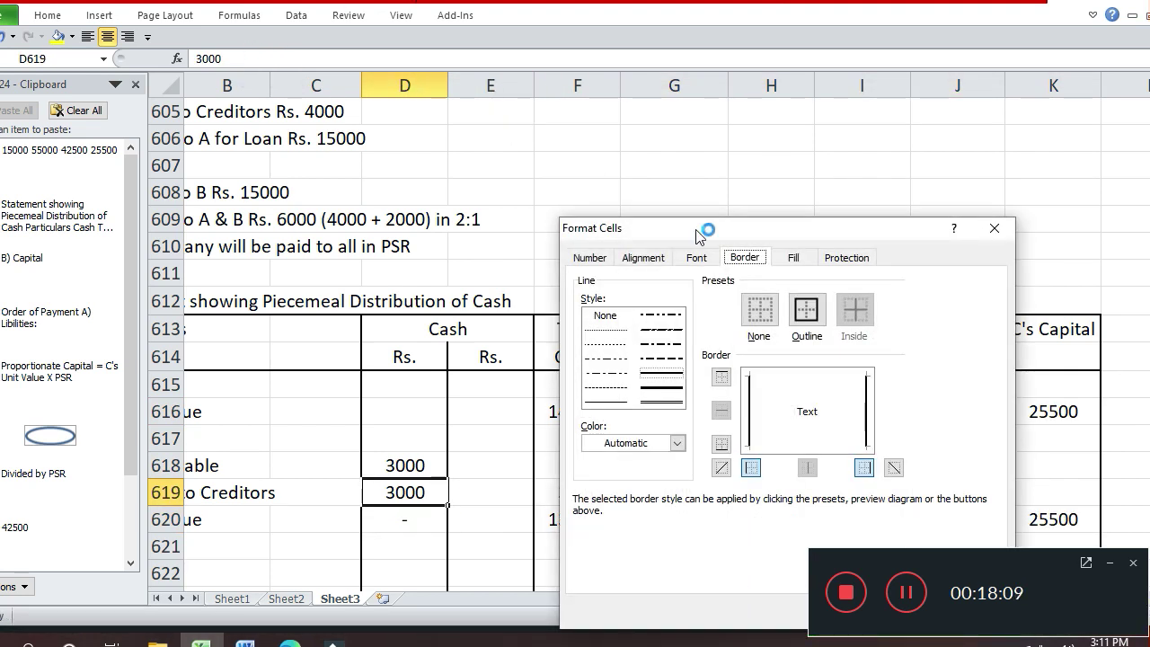
click(802, 445)
key(Return)
Add a bottom border to cells F619:K619, from Total Claim through C's Capital
key(Right)
key(Right)
key(shift+Right)
key(shift+Right)
key(shift+Right)
key(shift+Right)
key(shift+Right)
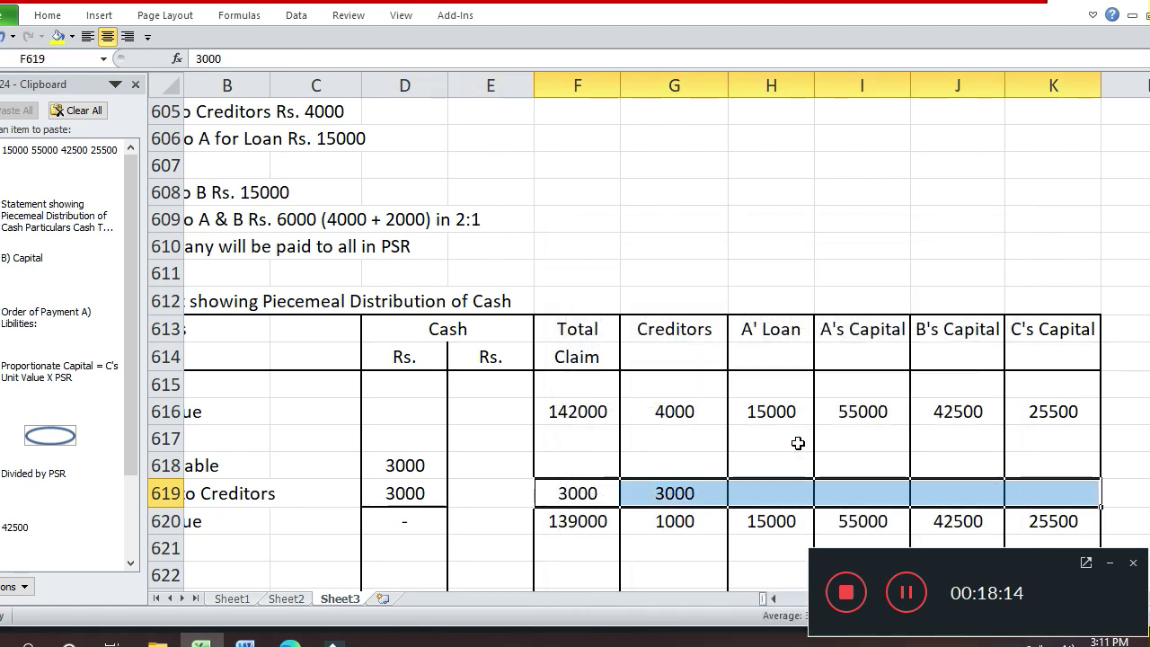
key(ctrl+1)
click(798, 443)
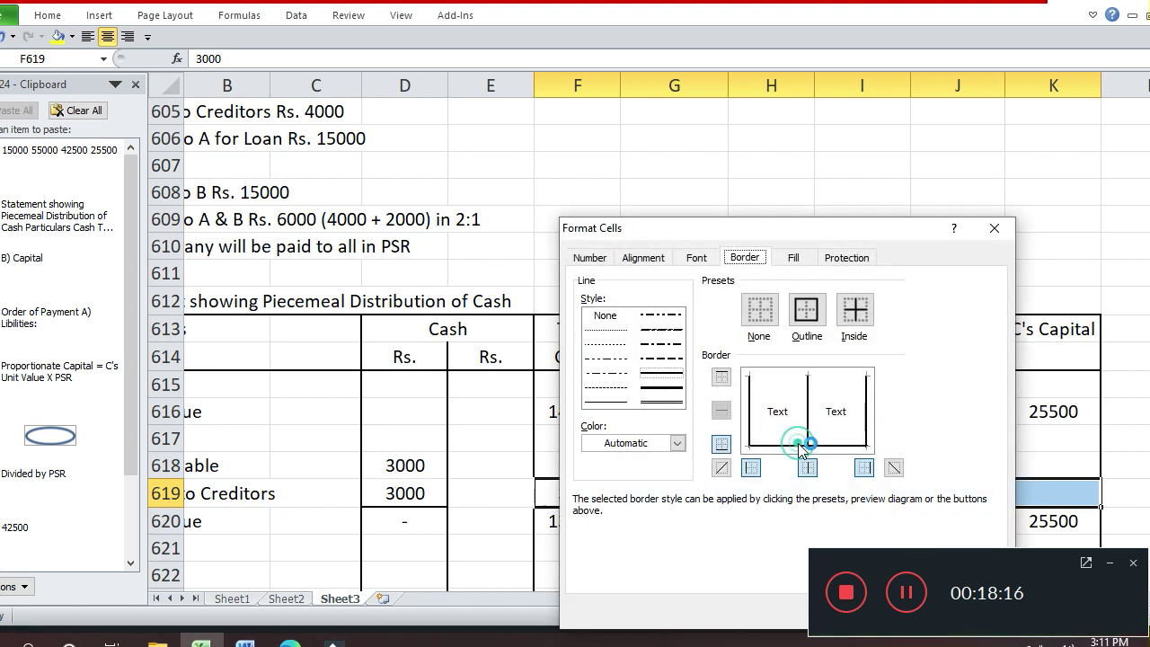
key(Return)
Enter the label "First Realisation June 2013" in cell A622
key(Down)
key(Down)
key(Left)
key(Left)
key(Left)
key(Left)
key(Left)
key(Down)
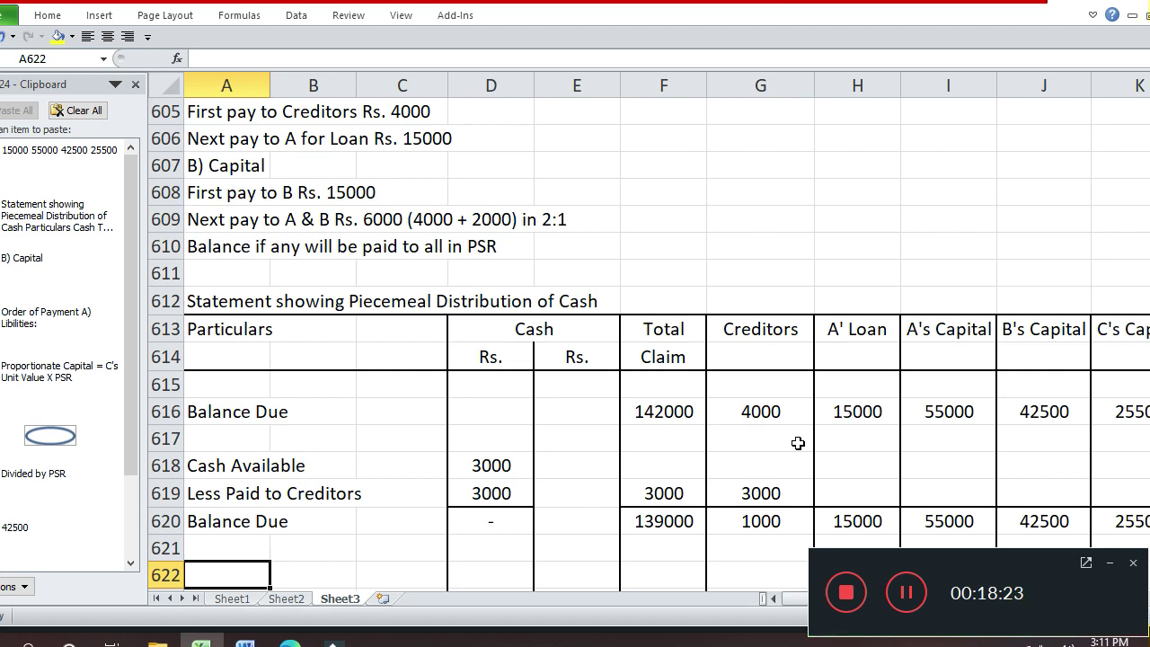
text(Firss)
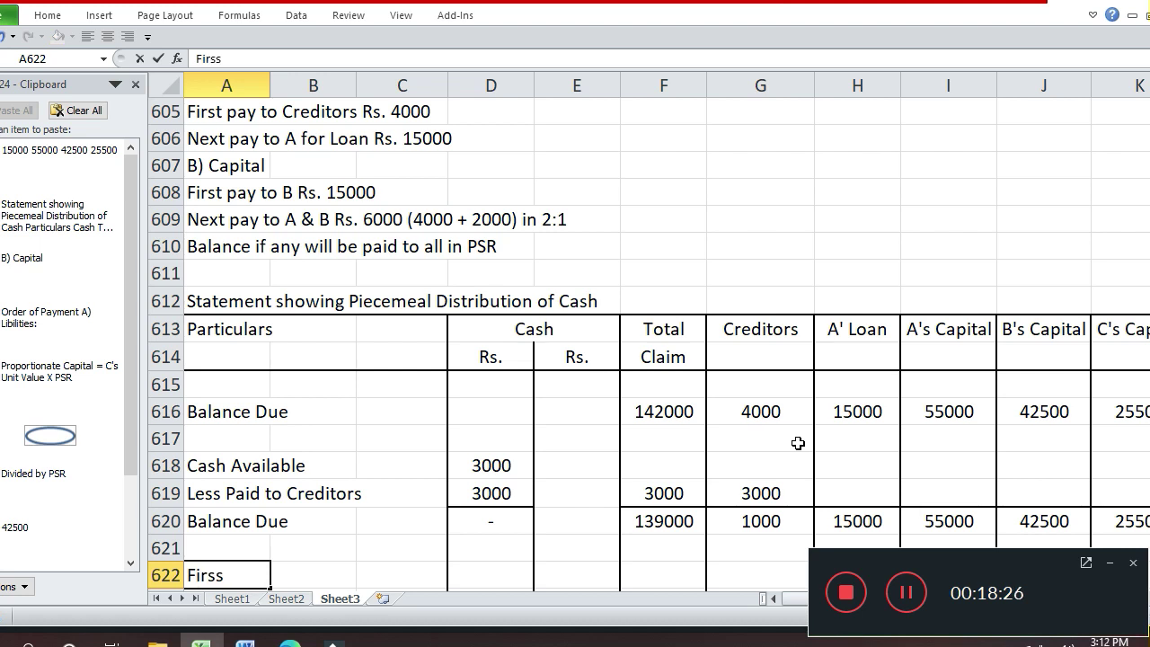
key(BackSpace)
text(rst Realisation )
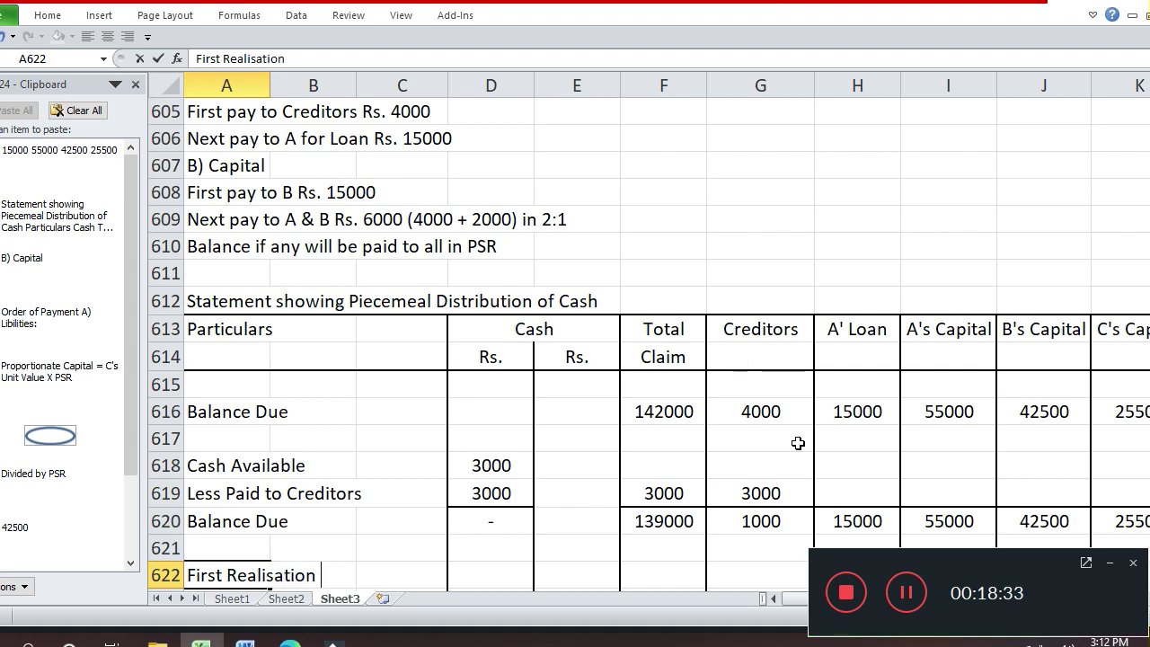
text(June 2013)
key(Return)
Enter 5000 as the first realisation's cash amount in cell D622
key(Up)
key(Right)
key(Right)
key(Right)
text(5000)
key(Return)
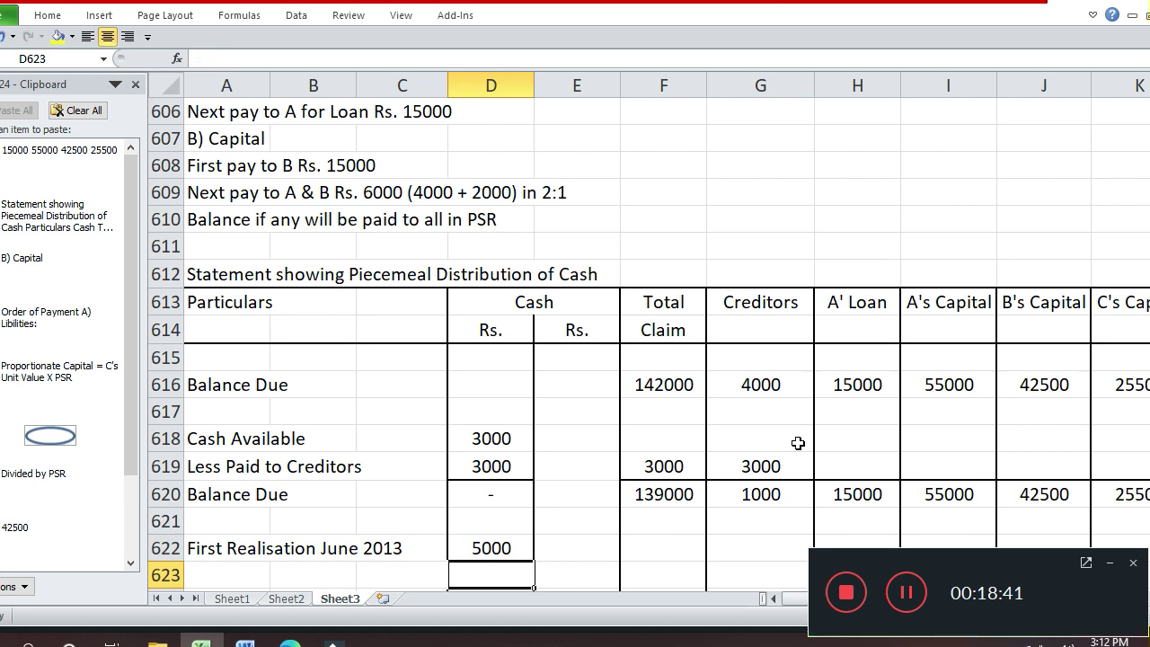
Copy the "Less Paid to Creditors" label from A619 into A623
key(Left)
key(Left)
key(Left)
key(Up)
key(Up)
key(Up)
key(Up)
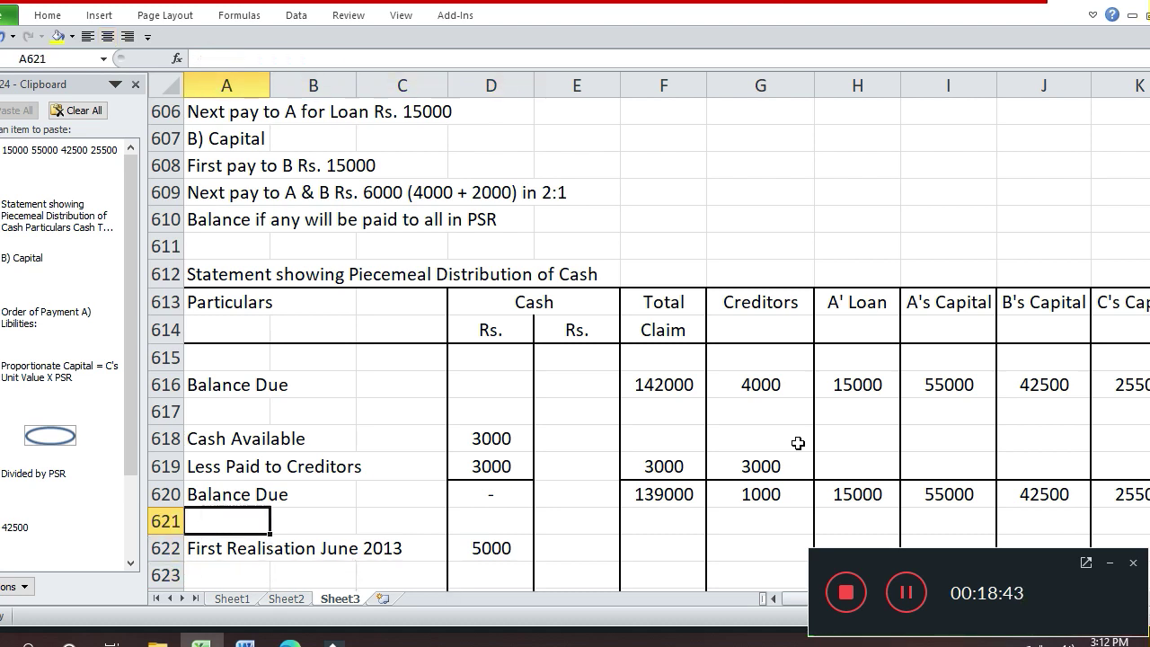
key(ctrl+c)
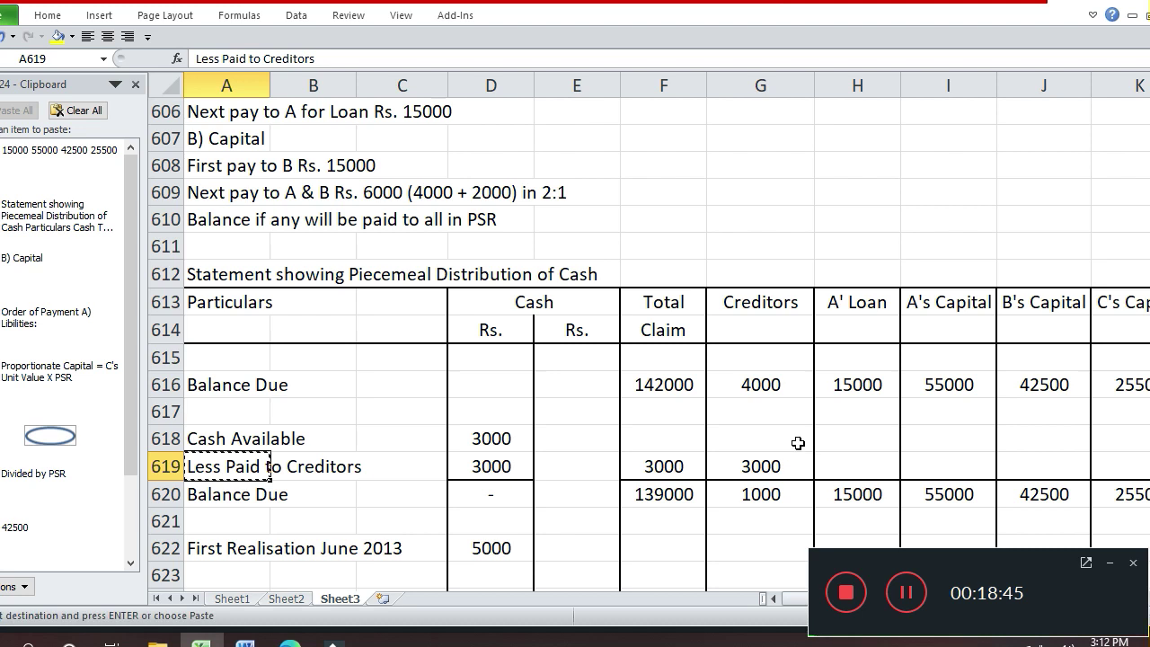
key(Down)
key(Down)
key(Down)
key(Down)
key(Return)
Enter 1000 as the cash paid to creditors in cell D623
key(Right)
key(Right)
key(Right)
text(1000)
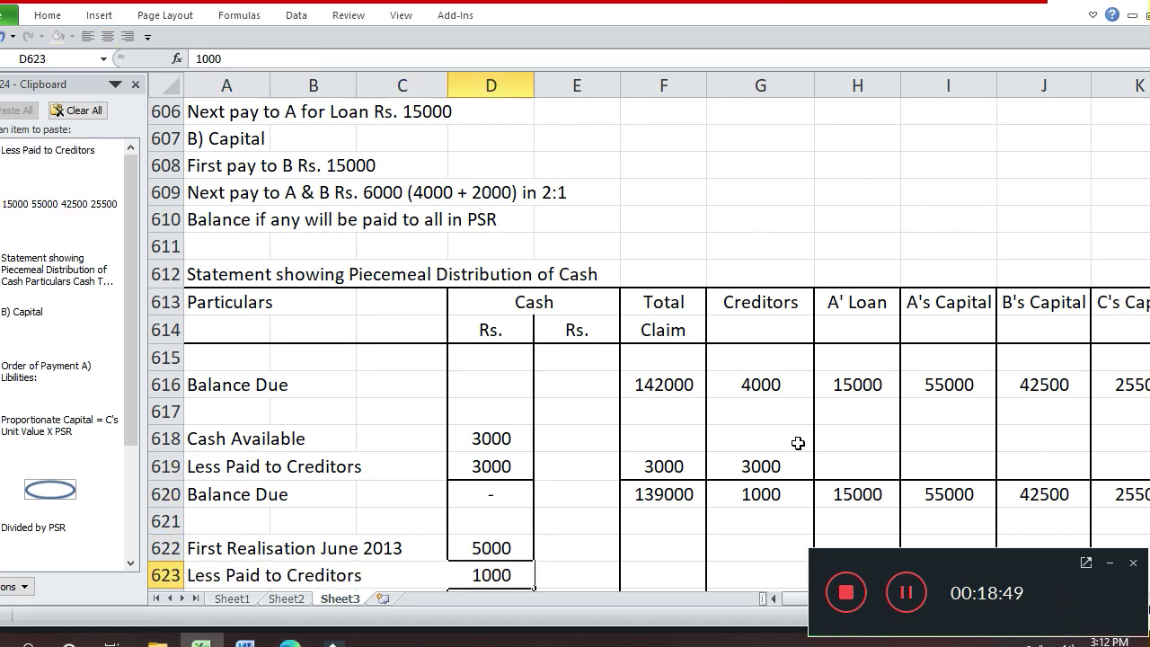
key(ctrl+Return)
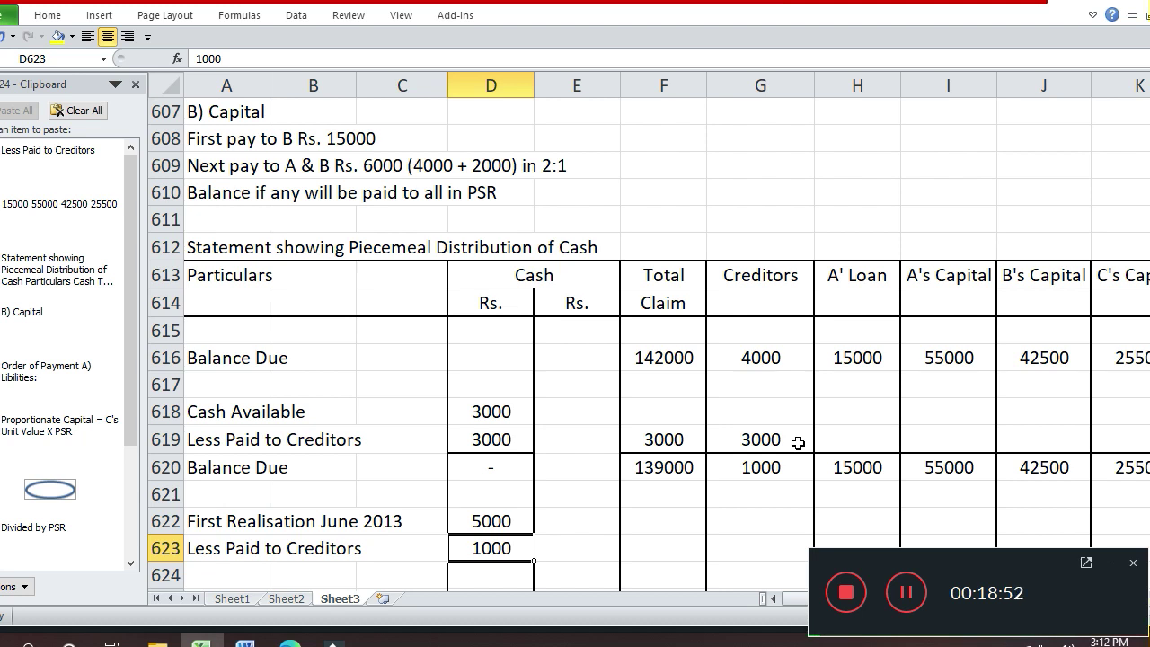
Enter the 1000 creditor payment under both Total Claim and Creditors in row 623
key(Right)
key(Right)
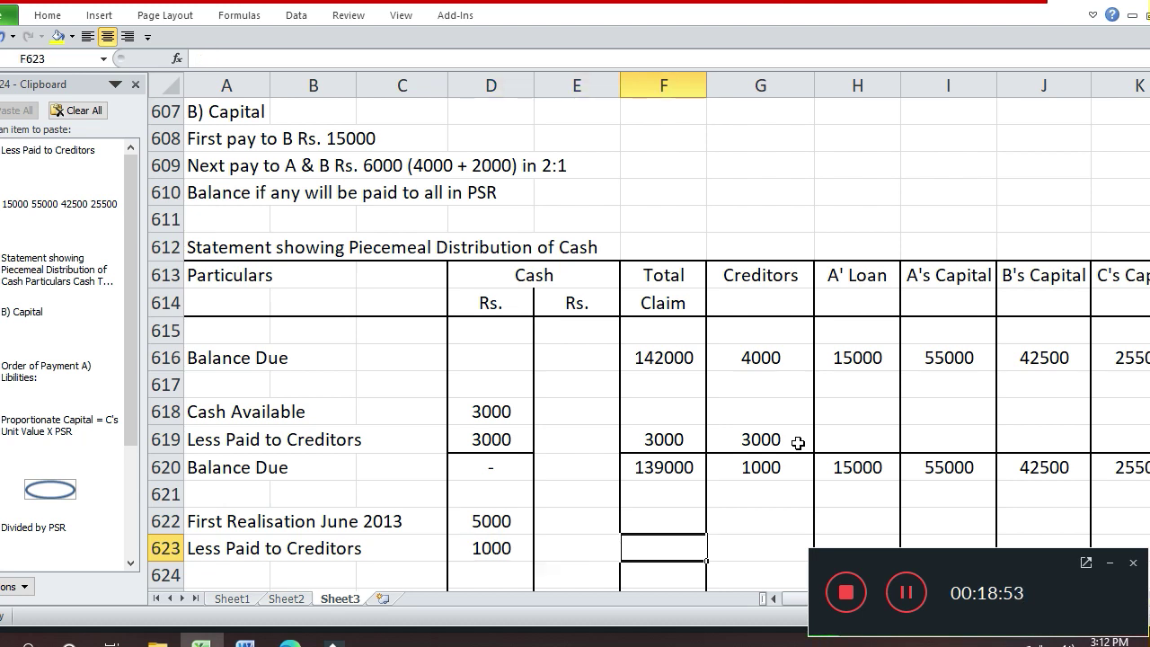
text(1000)
key(Return)
key(Up)
key(Right)
text(1000)
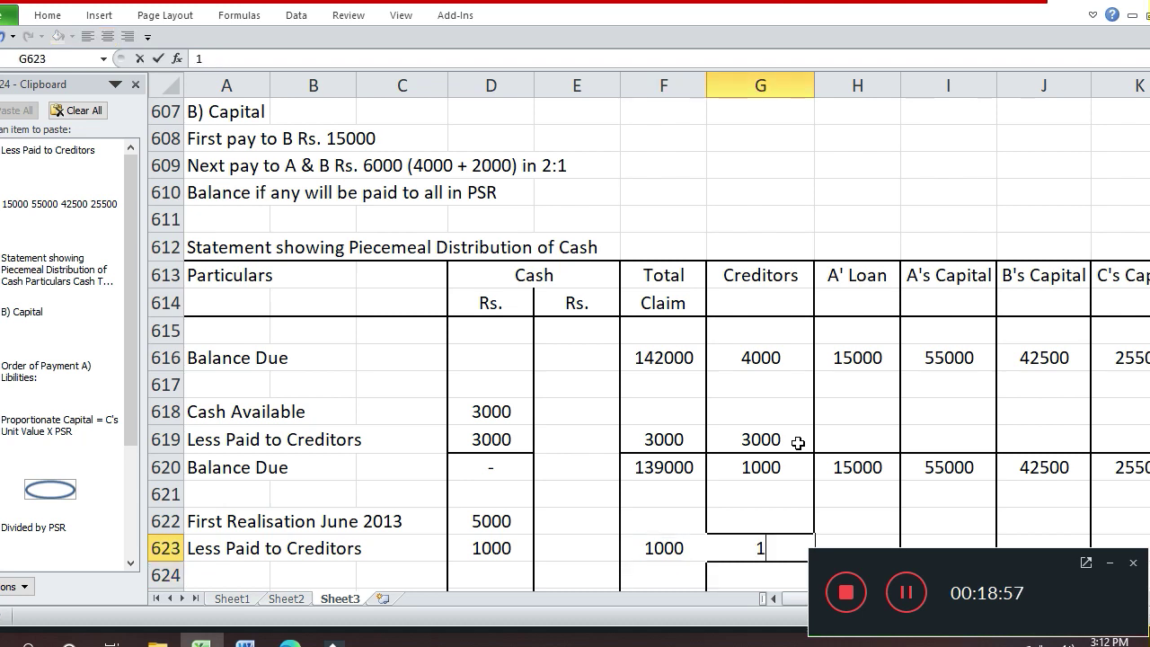
key(Return)
Enter 4000 as the remaining cash in cell D624
key(Left)
key(Left)
key(Left)
key(Left)
key(Left)
key(Left)
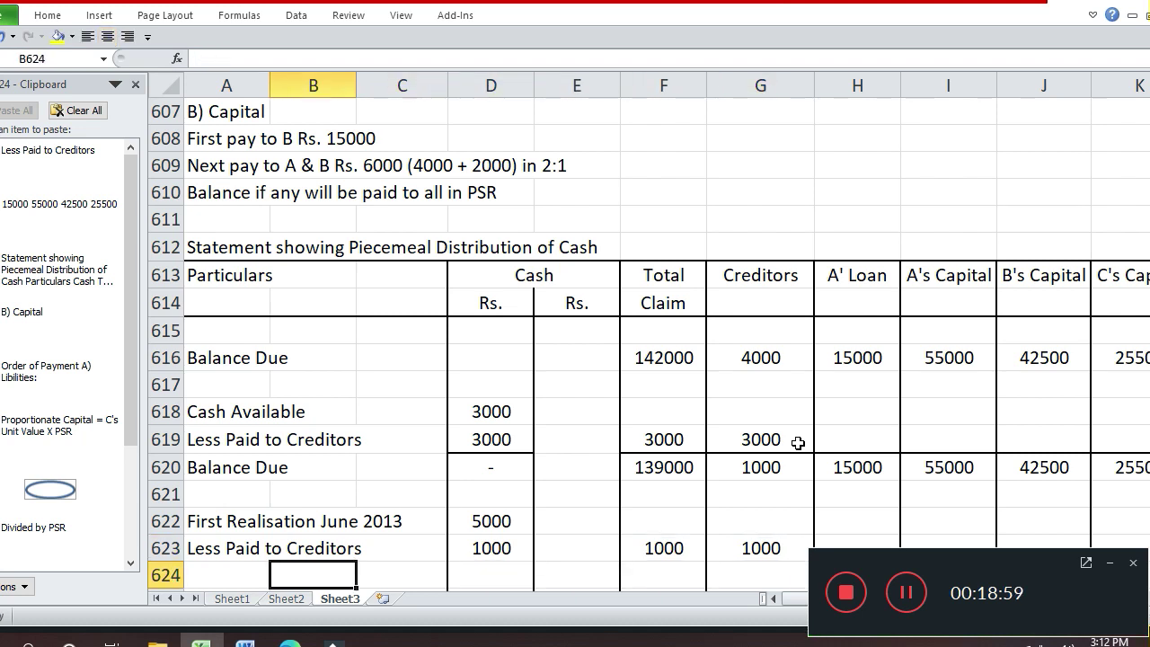
key(Right)
key(Right)
key(Right)
key(Left)
key(Left)
key(Left)
key(Right)
key(Right)
key(Right)
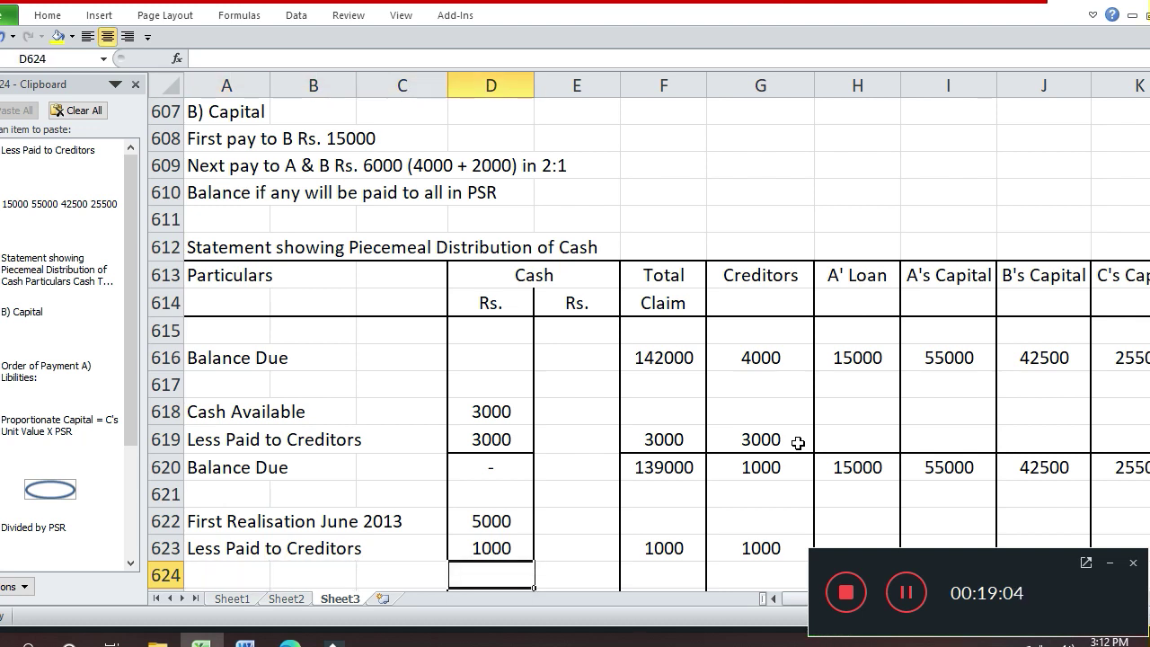
text(4000)
key(Return)
Enter the remaining balances in row 624: 138000 under Total Claim and a dash under Creditors
key(Up)
key(Right)
key(Right)
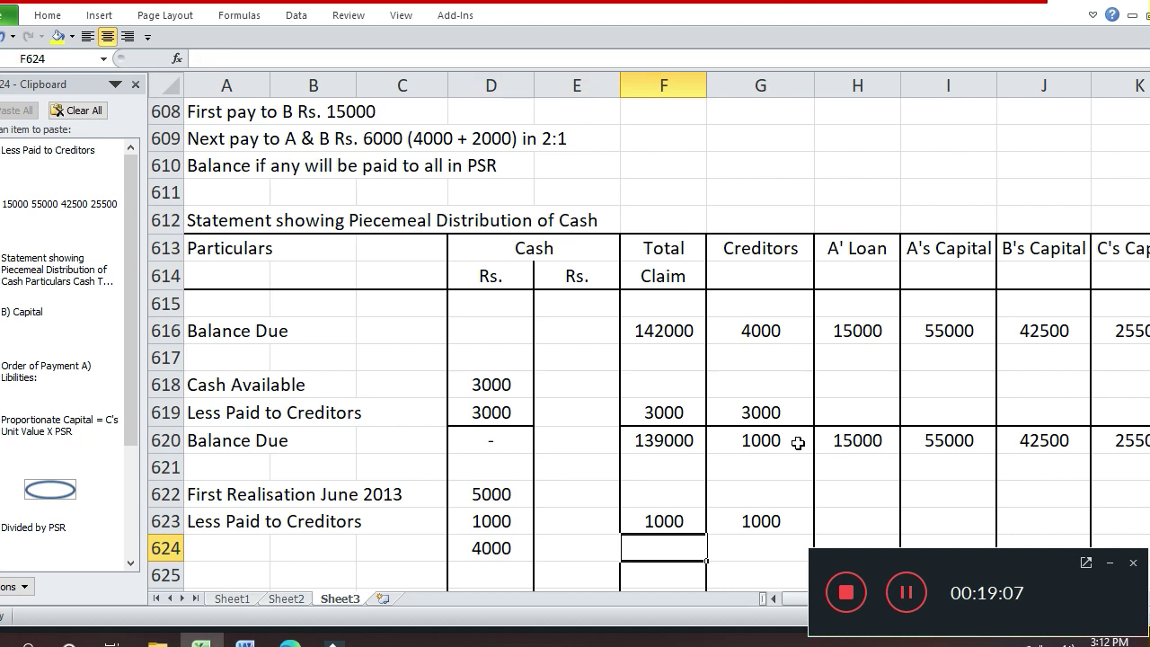
text(13800)
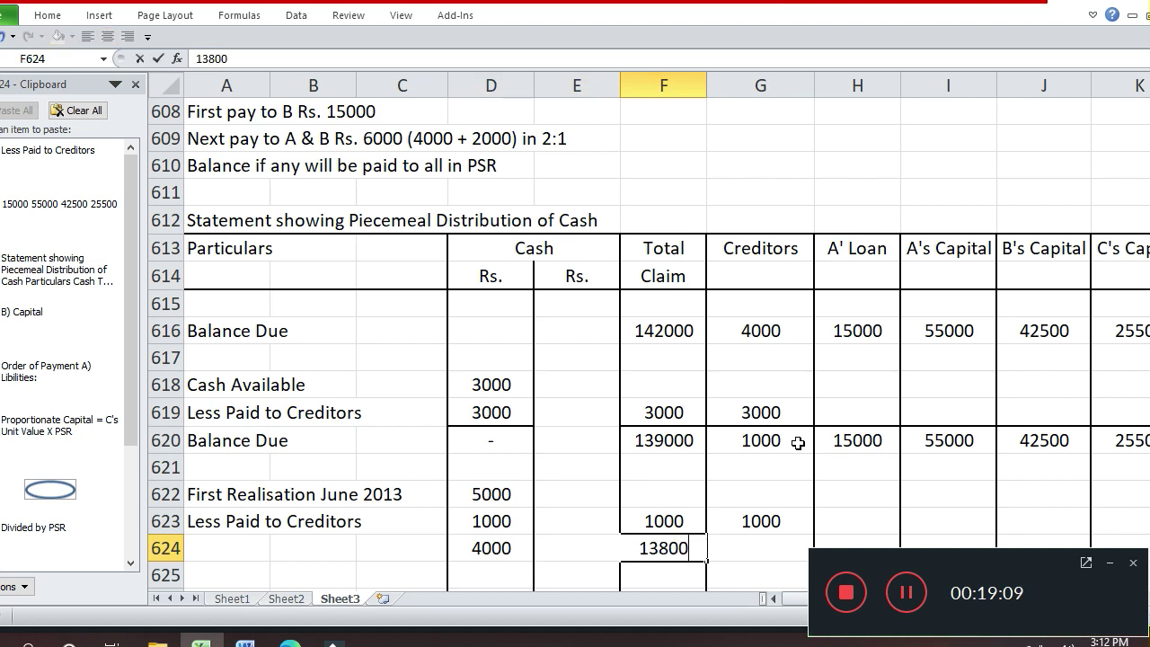
text(0)
key(Return)
key(Up)
key(Right)
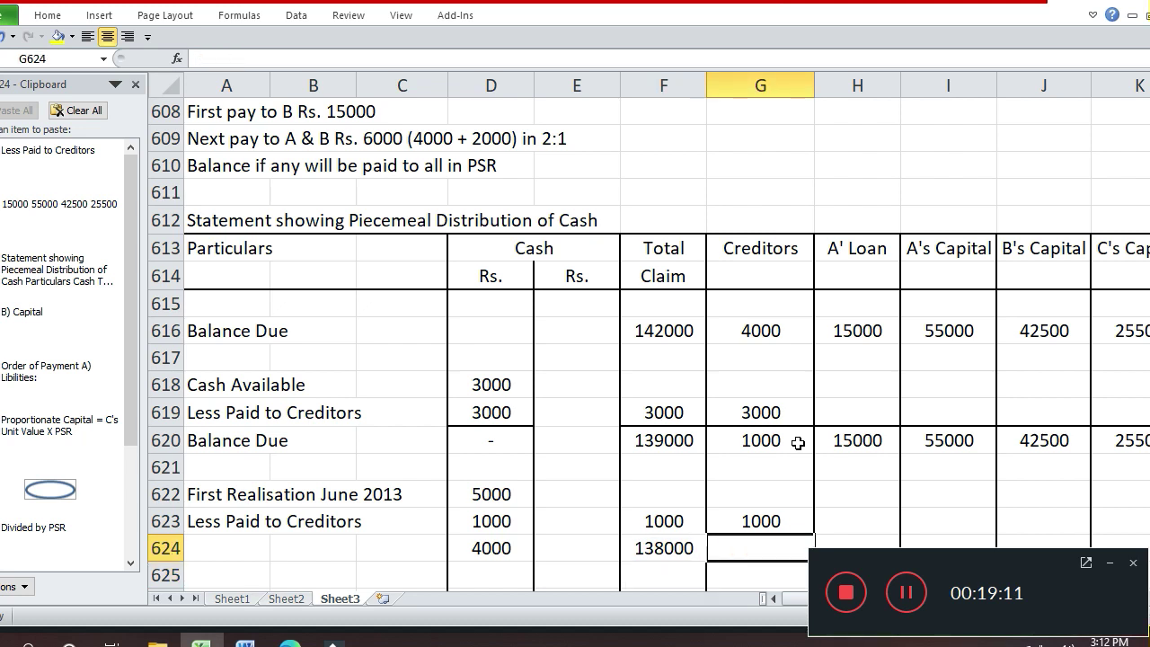
text(=0)
key(Return)
Copy the loan and capital balances from H620:K620 into row 624 starting at H624
key(Up)
key(Up)
key(Up)
key(Right)
key(Up)
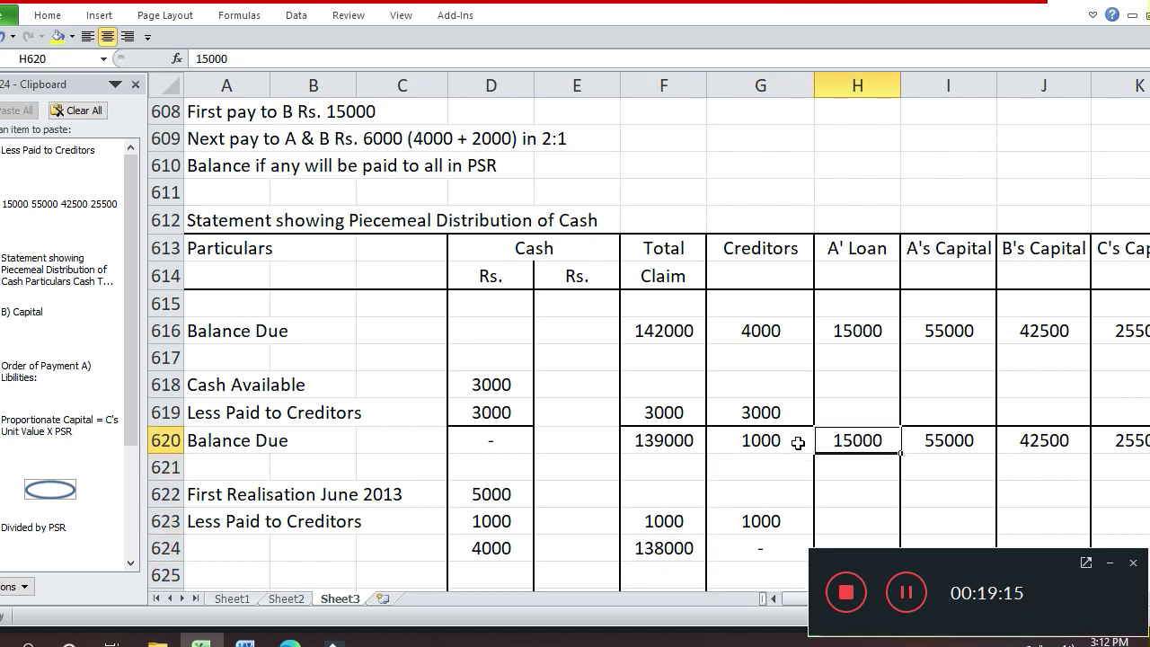
key(shift+Right)
key(shift+Right)
key(shift+Right)
key(ctrl+c)
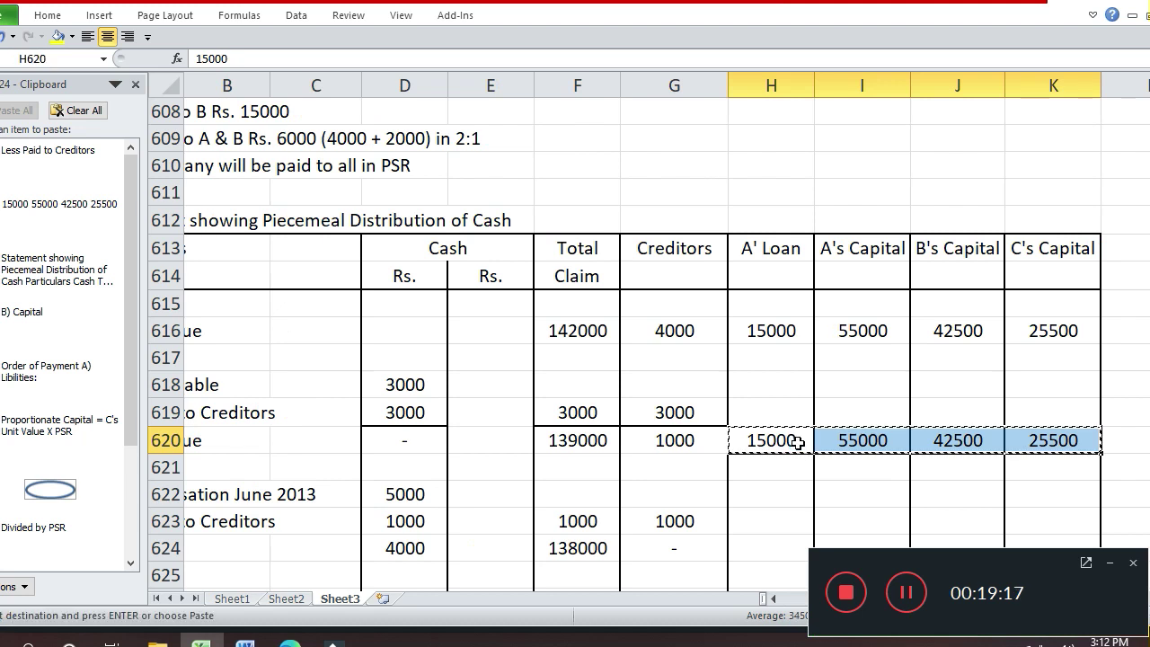
key(Down)
key(Down)
key(Down)
key(Down)
key(Return)
Add a bottom border to the cash amount paid to creditors in cell D623
key(Up)
key(Left)
key(Left)
key(Left)
key(Left)
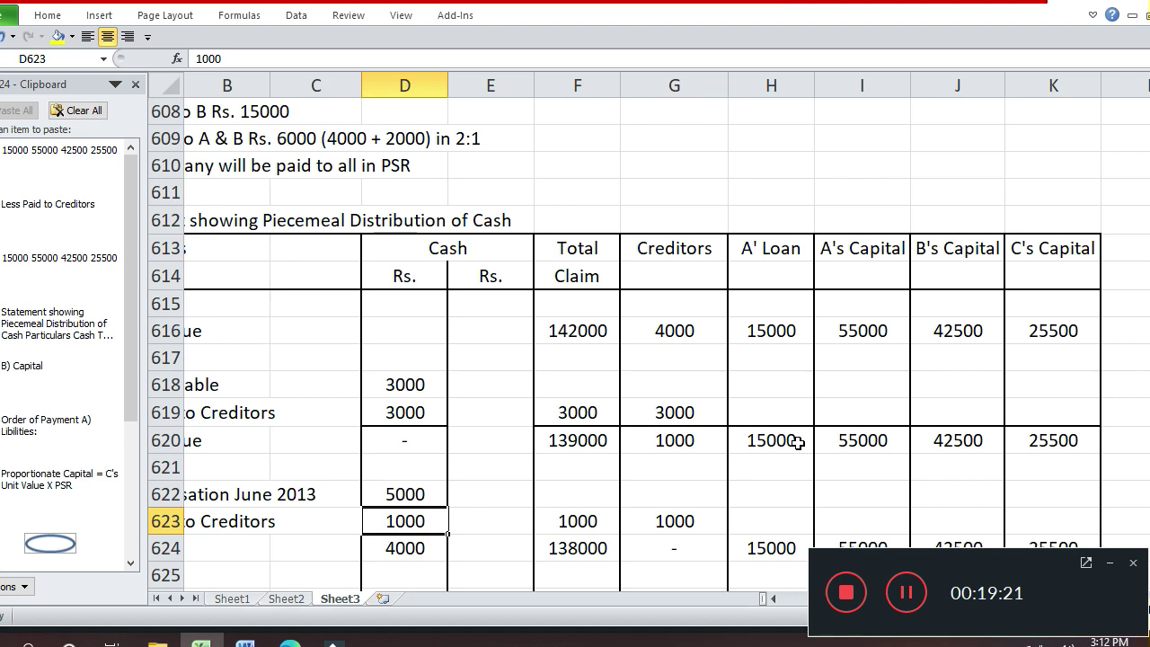
key(ctrl+1)
click(802, 445)
key(Return)
Add a bottom border across the Total Claim to C's Capital cells of the creditors' payment row, F623:K623
key(Right)
key(Right)
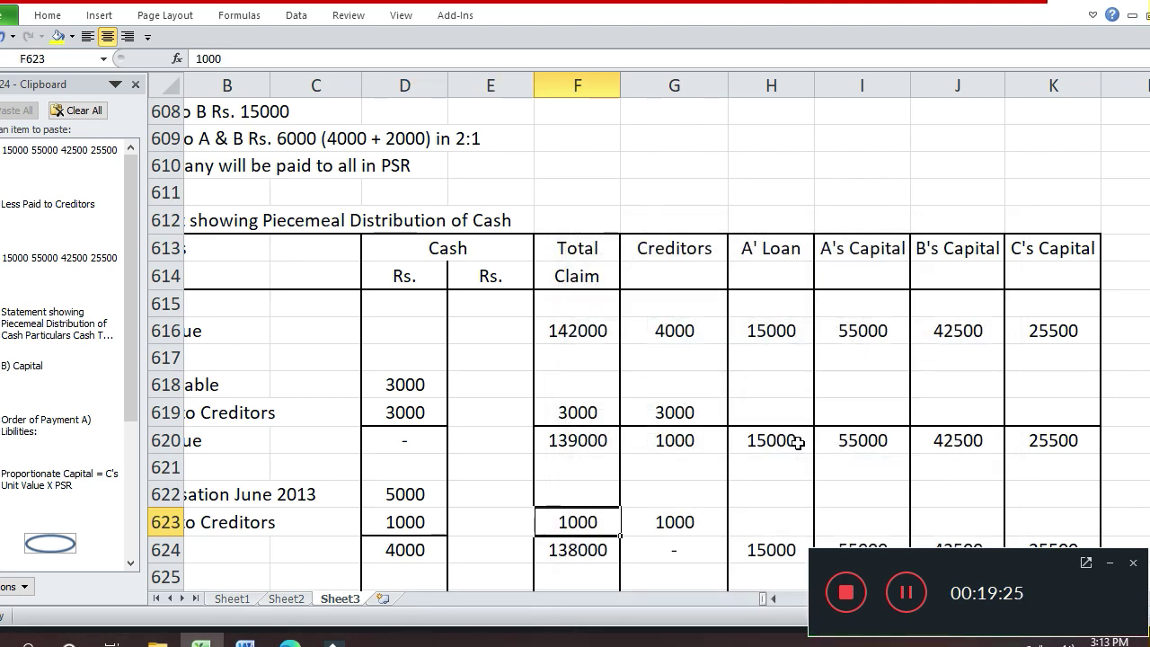
key(shift+Right)
key(shift+Right)
key(shift+Right)
key(shift+Right)
key(shift+Right)
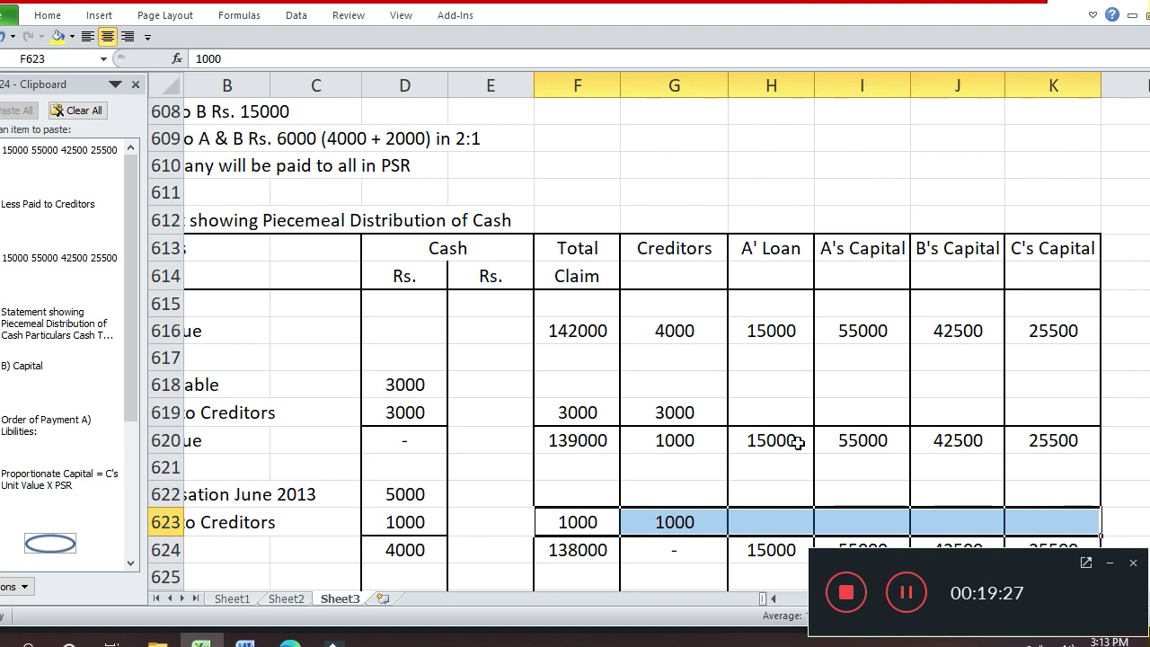
key(ctrl+1)
click(798, 443)
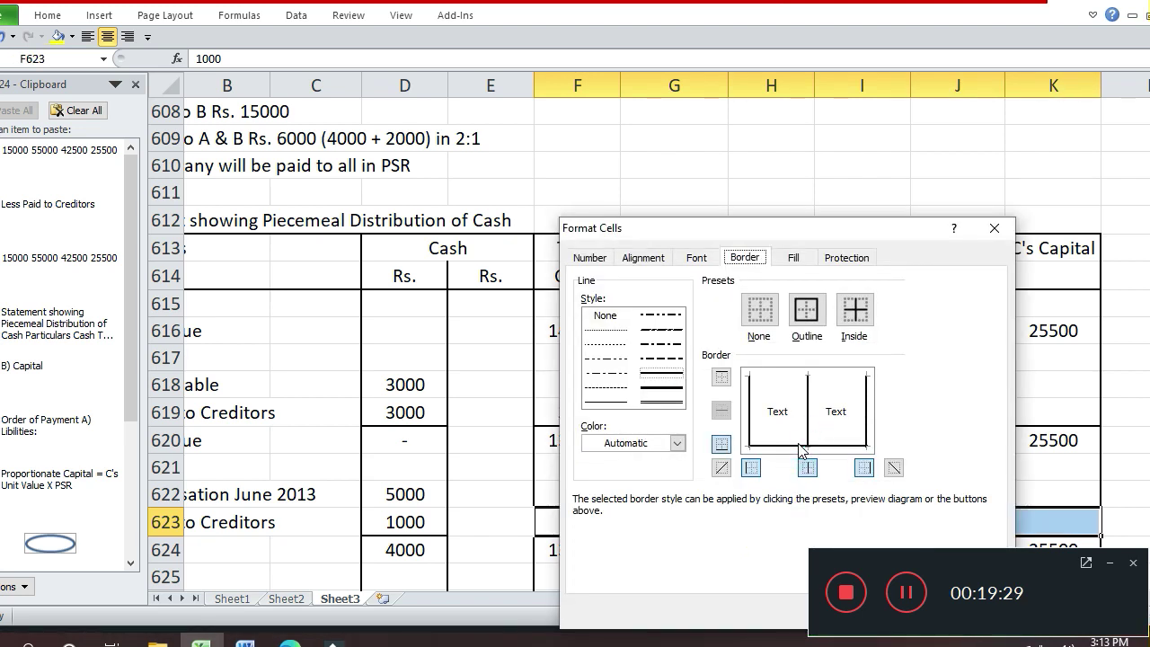
key(Return)
Enter the label "Less Paid to A for Loan" in cell A625
key(Down)
key(Down)
key(Left)
key(Left)
key(Left)
key(Left)
key(Left)
key(Up)
key(Up)
key(Right)
key(Right)
key(Down)
key(Down)
key(Down)
key(Up)
key(Left)
key(Left)
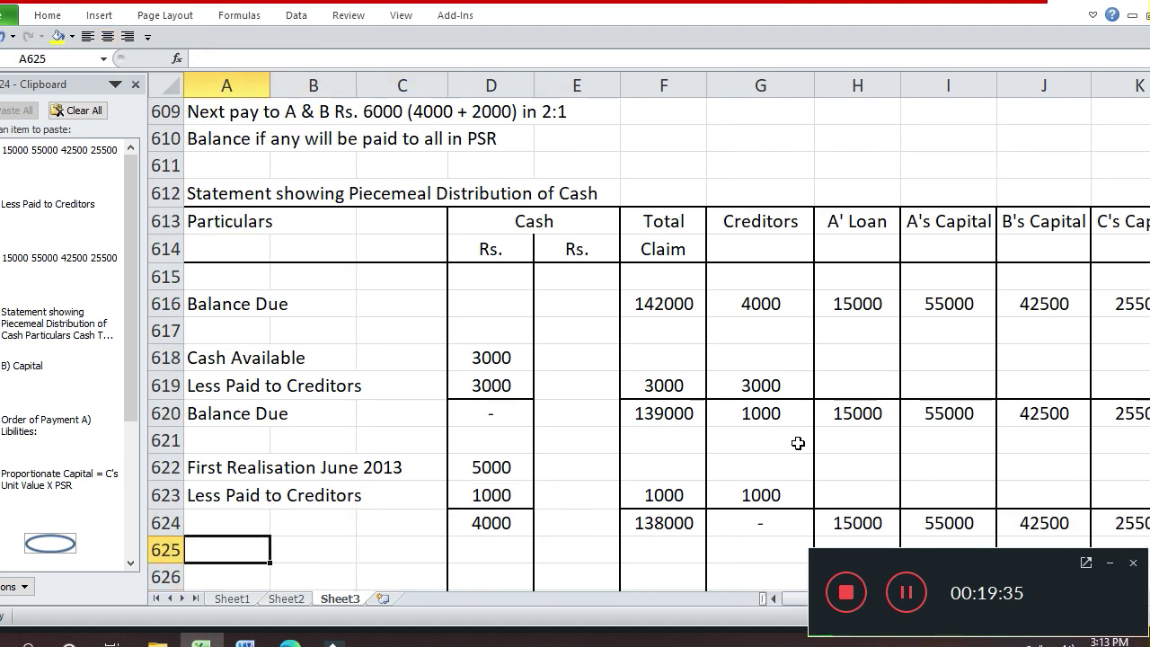
text(Less Paid to A for Loan)
key(Return)
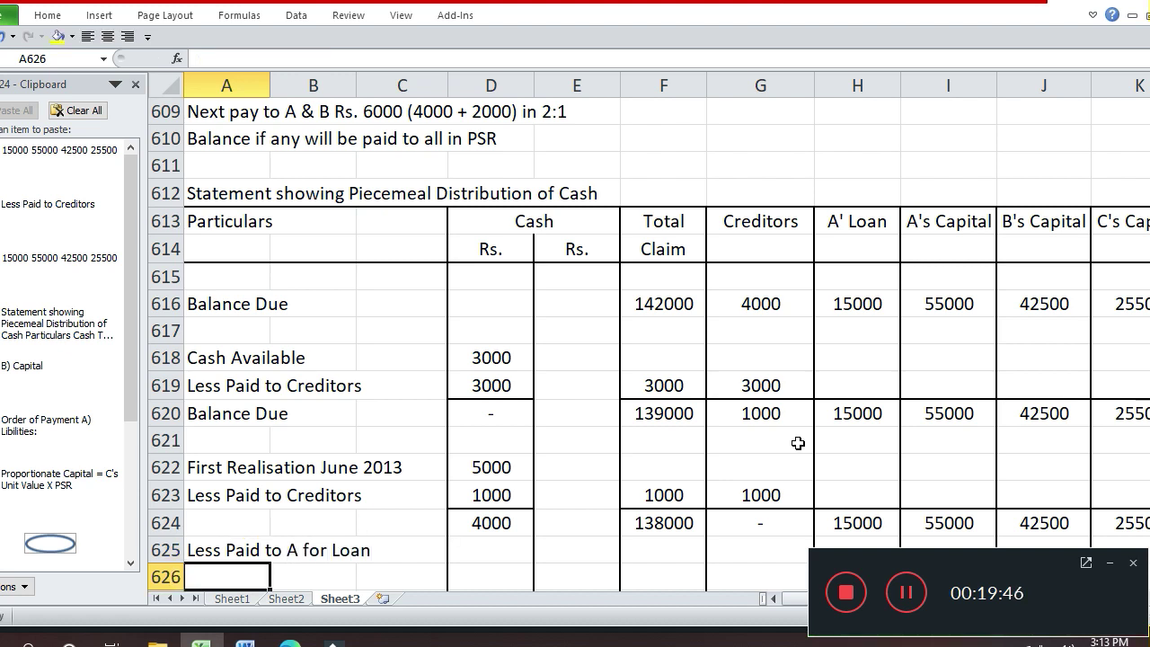
Enter 4000 as the cash paid towards A's loan in cell D625
key(Right)
key(Right)
key(Right)
key(Up)
text(4000)
key(Return)
key(Up)
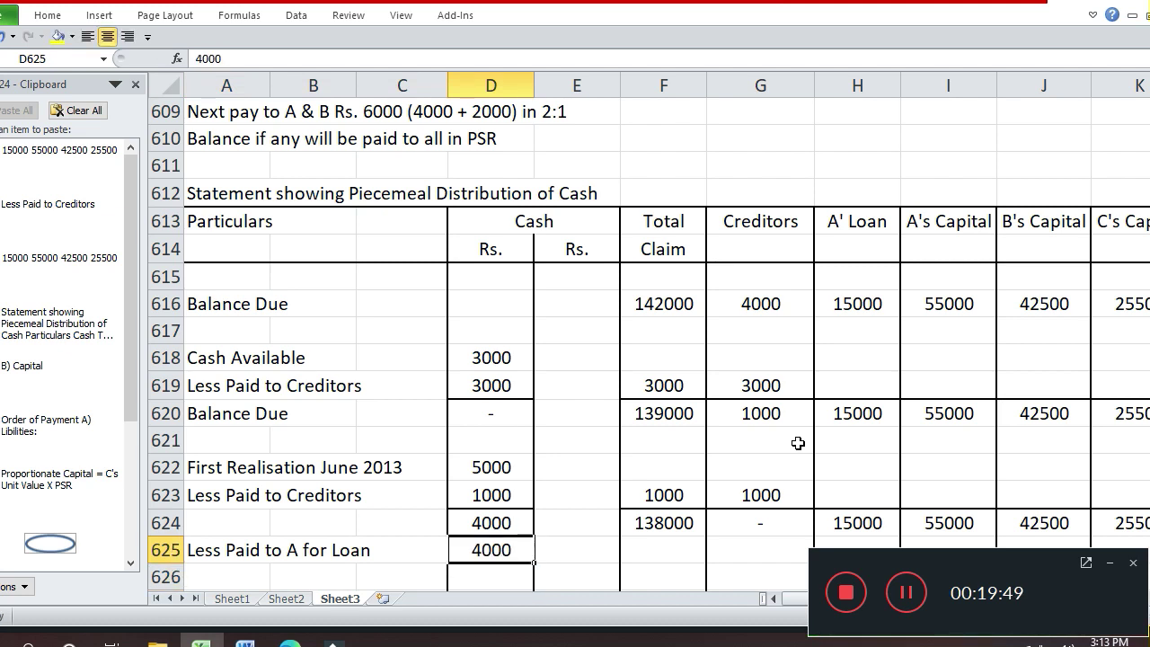
Record the 4000 loan payment in row 625 under Total Claim and under A' Loan
key(Right)
key(Right)
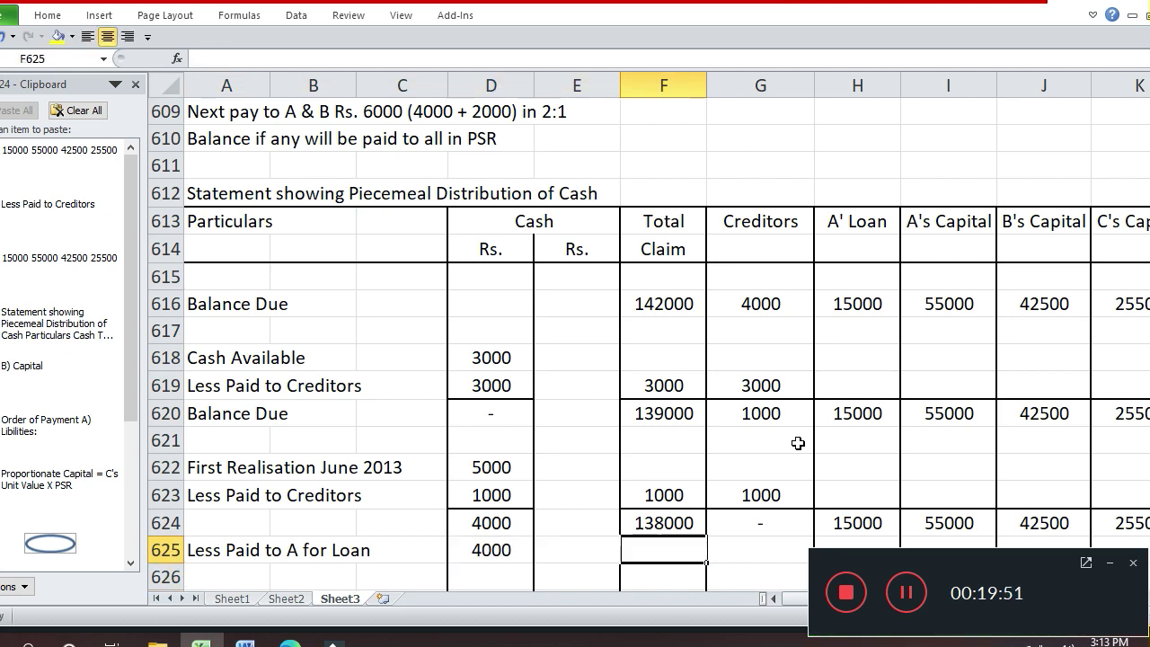
text(4000)
key(Return)
key(Up)
key(Right)
key(Right)
key(Down)
key(Down)
key(Down)
key(Up)
key(Up)
key(Up)
text(4000)
key(Return)
Enter the label "Balance Due" in cell A626
key(Left)
key(Left)
key(Left)
key(Left)
key(Left)
key(Left)
key(Left)
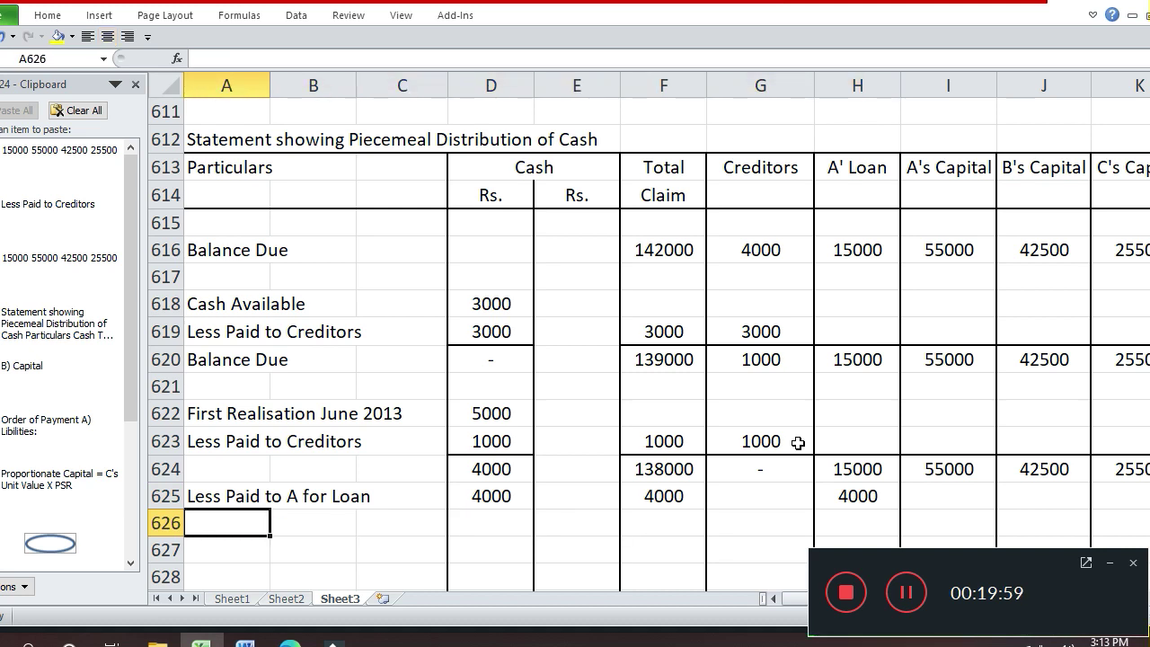
text(B)
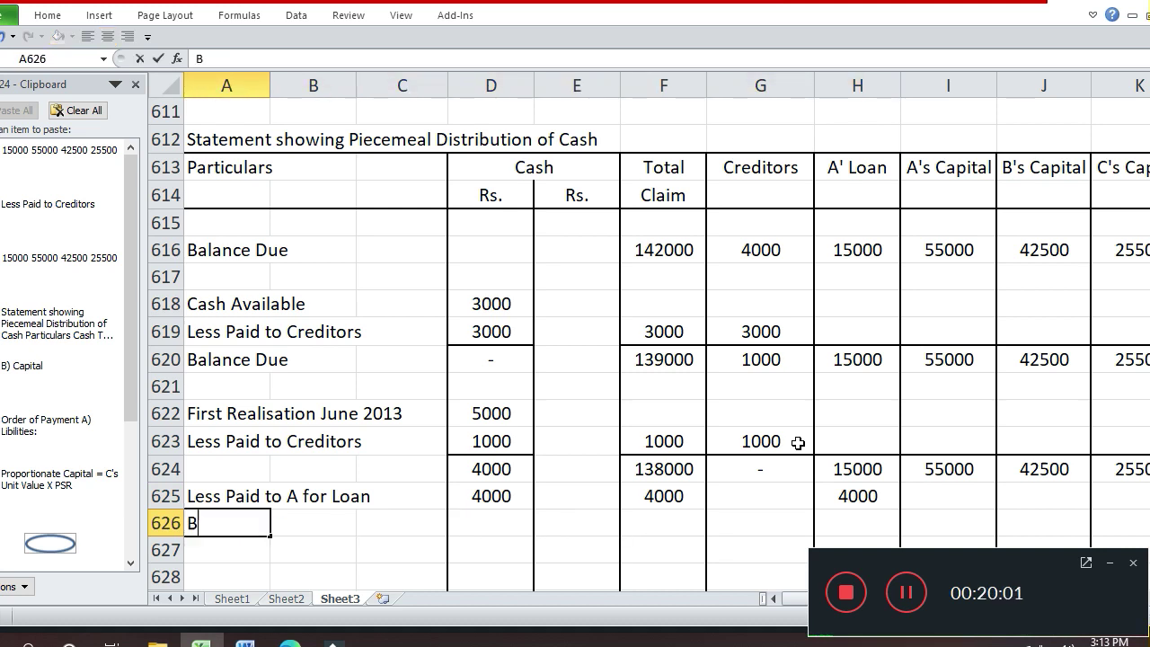
text(alance Due)
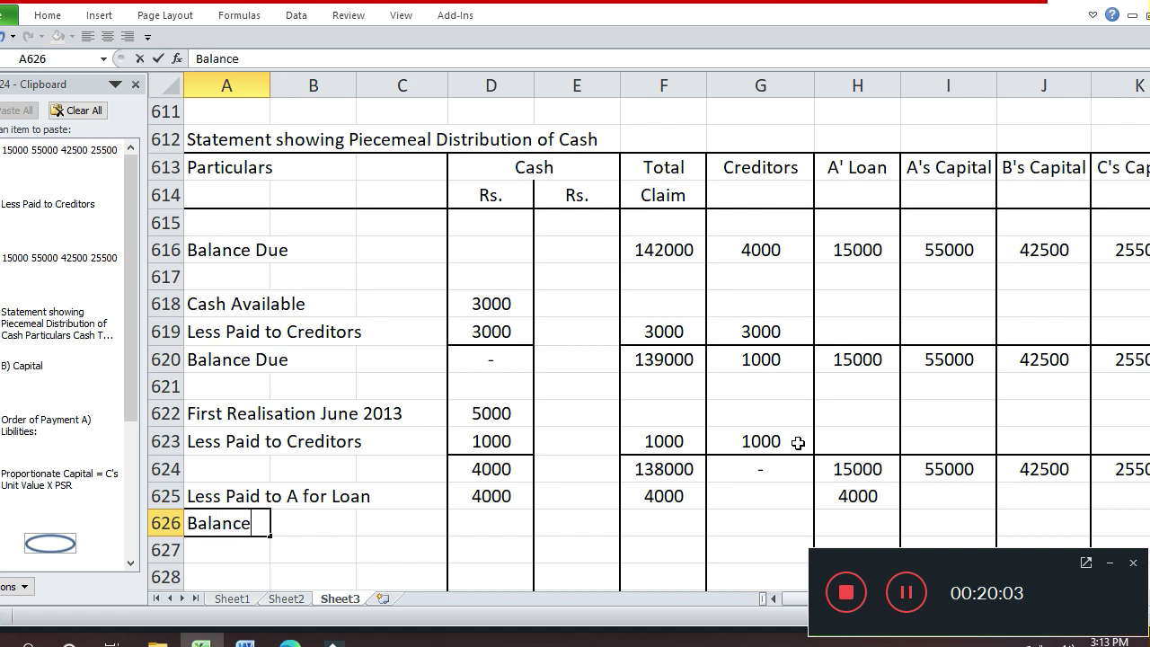
key(Return)
Enter a dash as the remaining cash in cell D626
key(Up)
key(Right)
key(Right)
key(Right)
text(-)
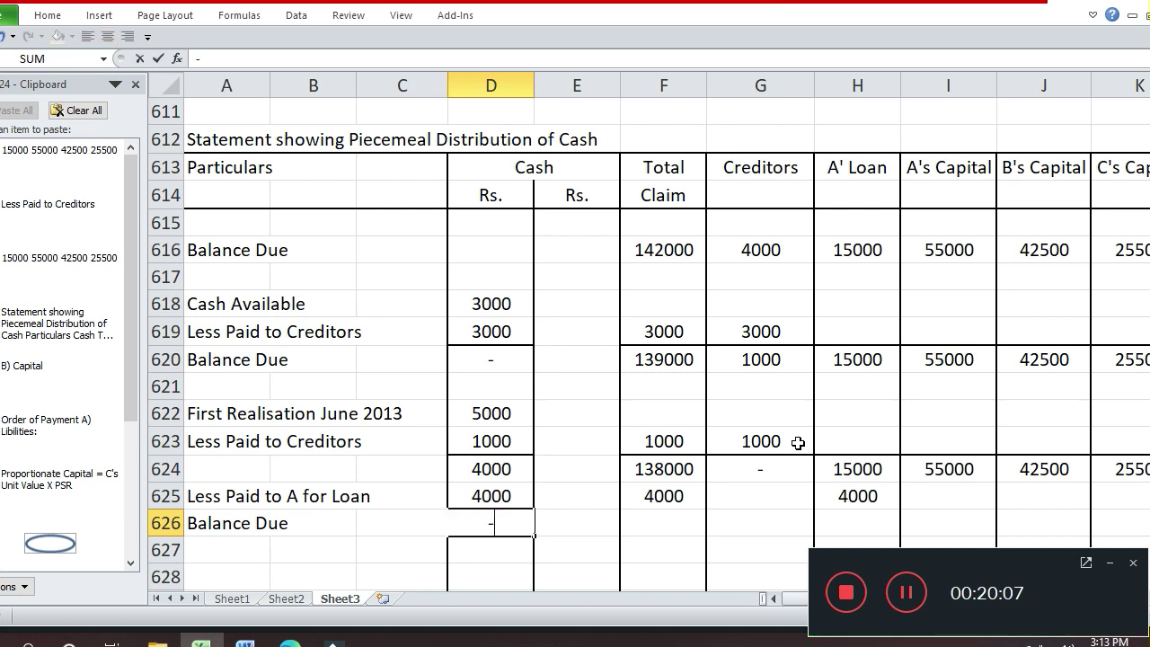
key(Return)
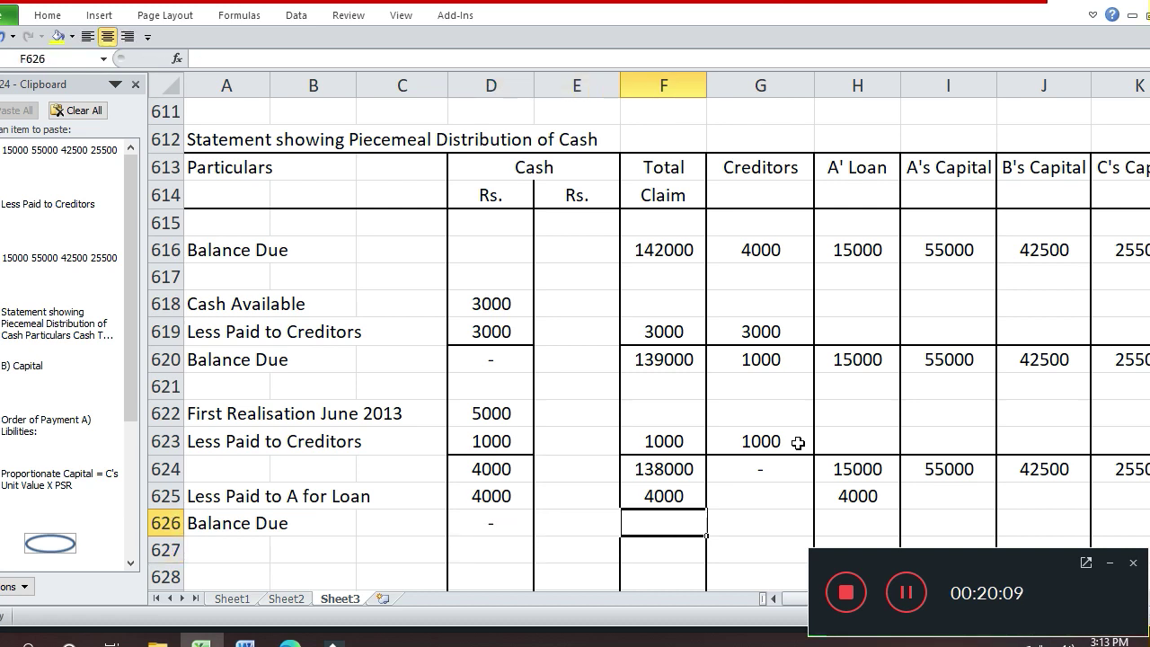
Enter the balances due in row 626: 134000 under Total Claim and 11000 under A' Loan
text(134000)
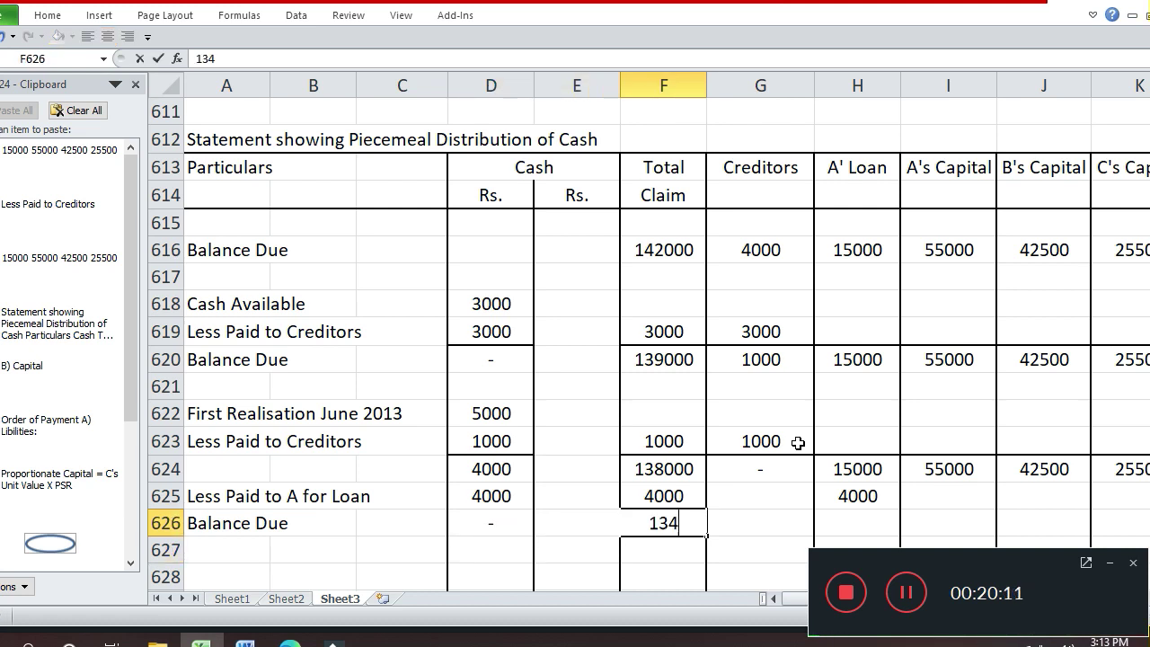
key(Return)
key(Up)
key(Right)
key(Right)
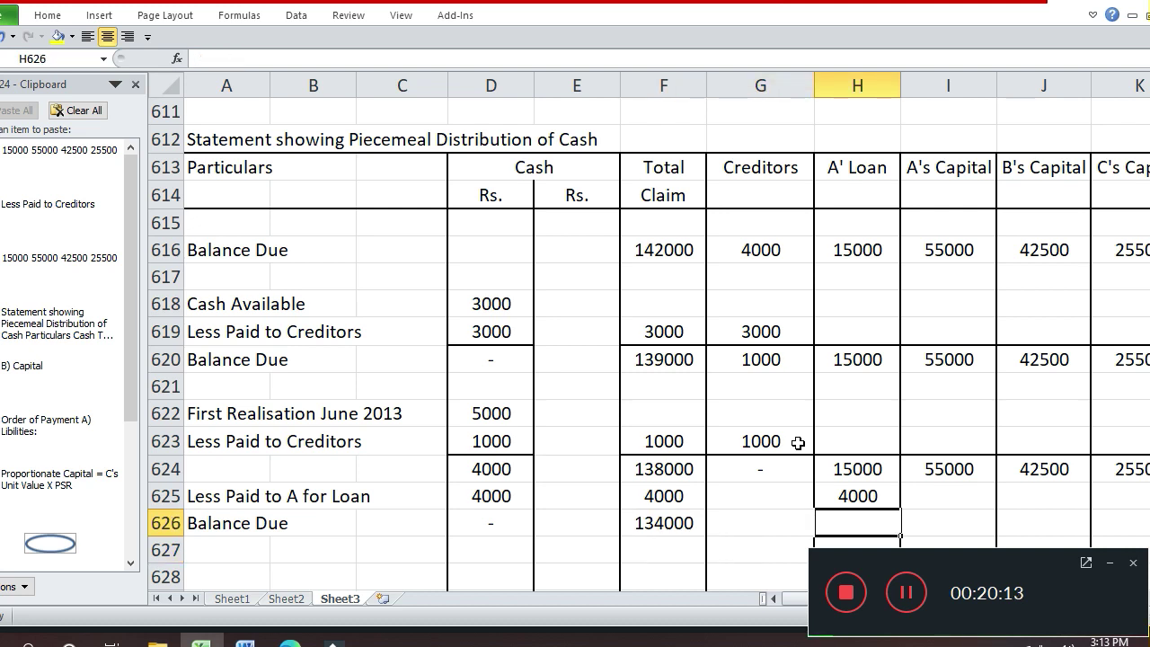
text(11000)
key(Return)
Copy the three partners' capital balances from I624:K624 into row 626 starting at I626
key(Up)
key(Up)
key(Up)
key(Right)
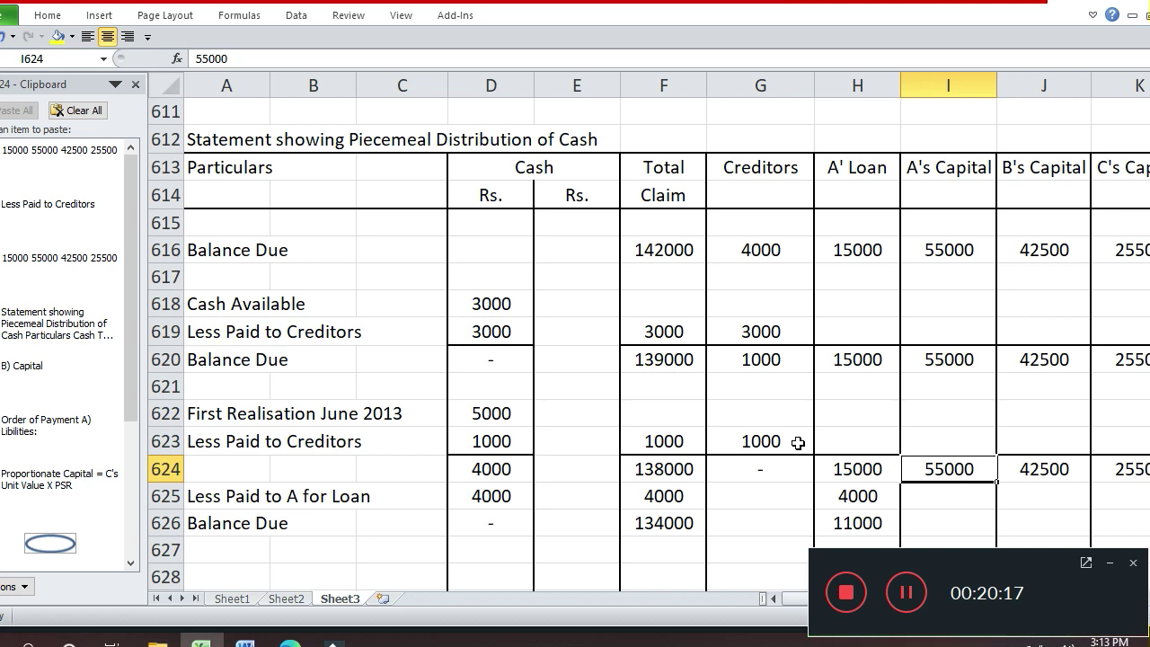
key(shift+Right)
key(shift+Right)
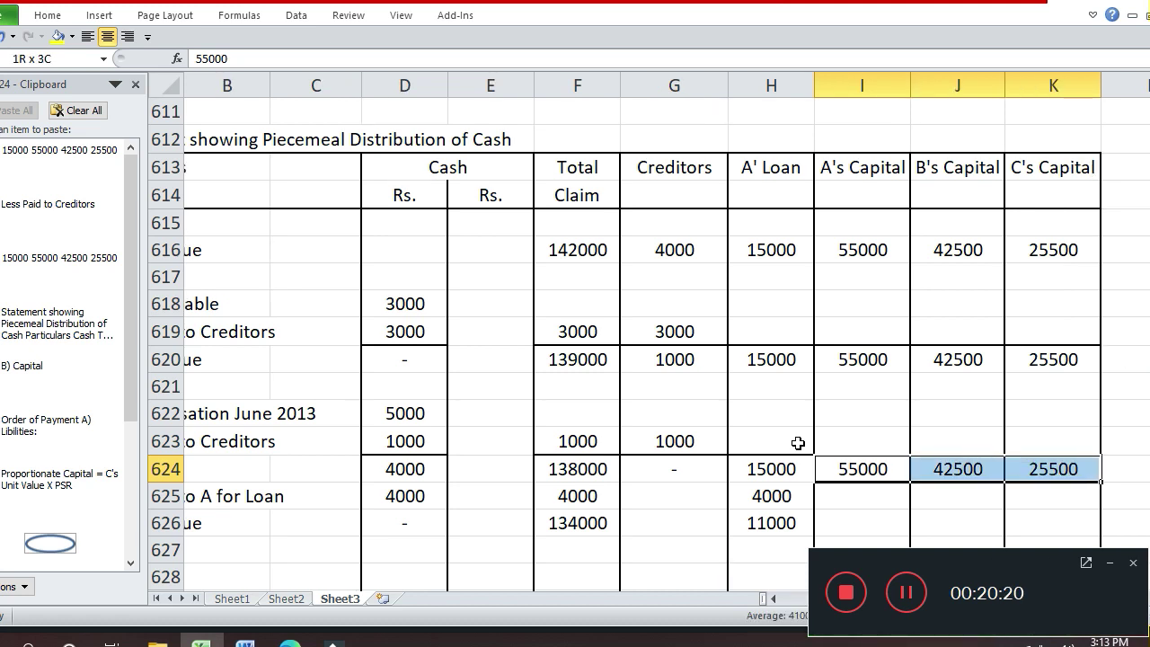
key(ctrl+c)
key(Down)
key(Down)
key(Return)
Add a top border to the remaining cash cell D626
key(Left)
key(Left)
key(Left)
key(Left)
key(Left)
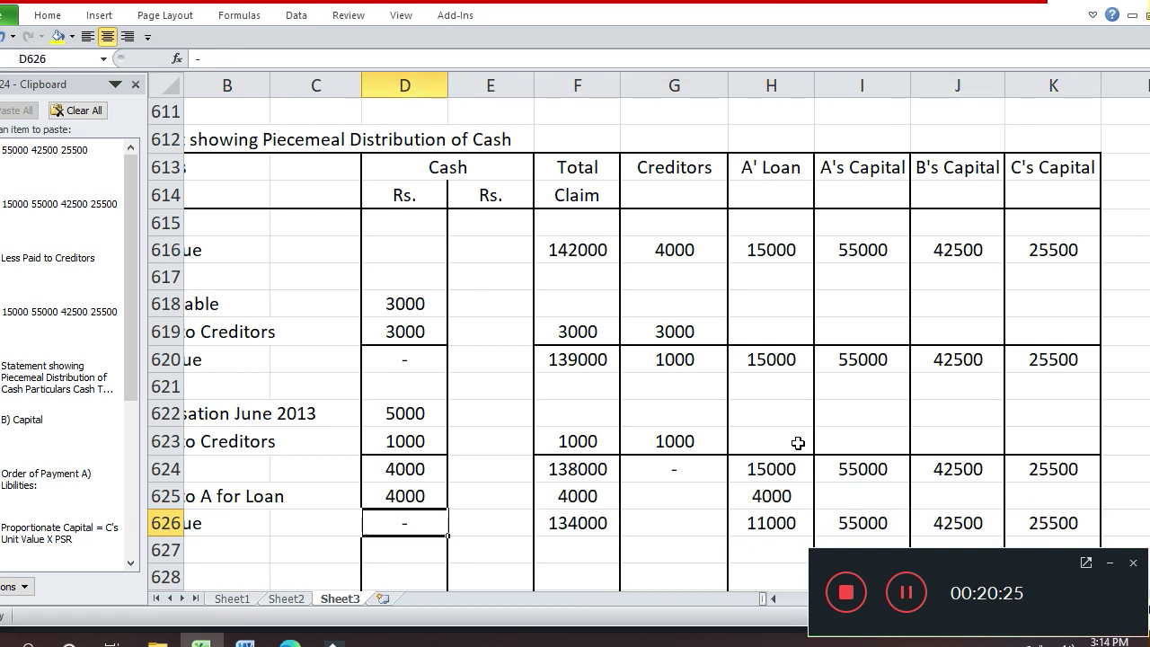
key(ctrl+1)
click(822, 384)
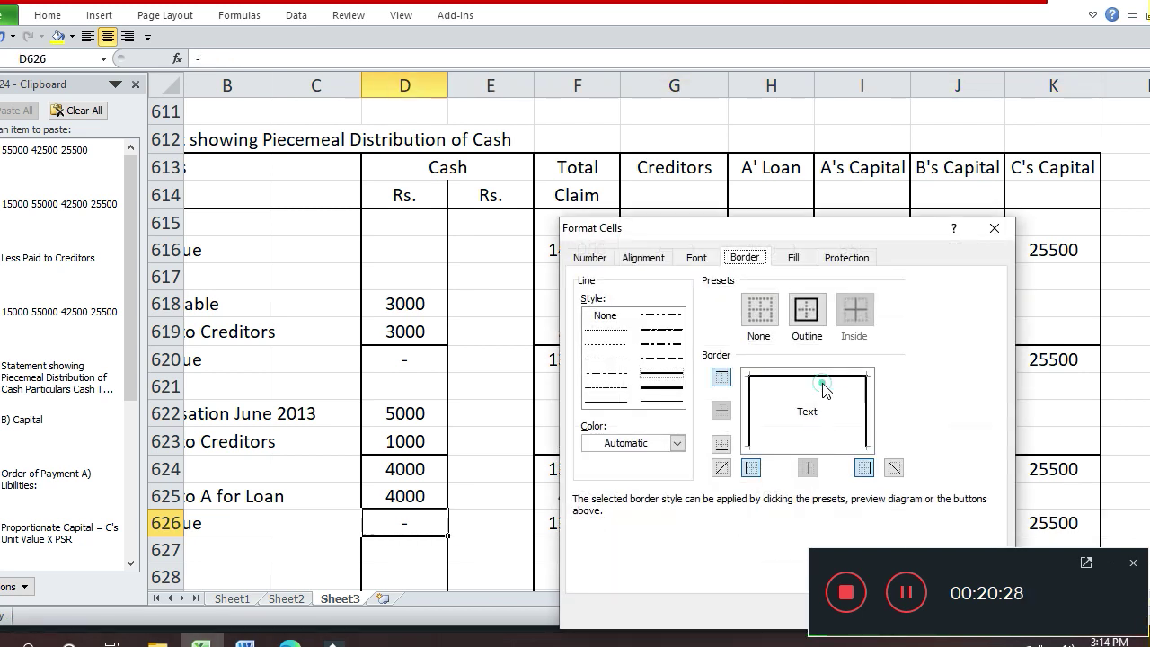
key(Return)
Add a top border across the balances due from Total Claim to C's Capital, F626:K626
key(Right)
key(Right)
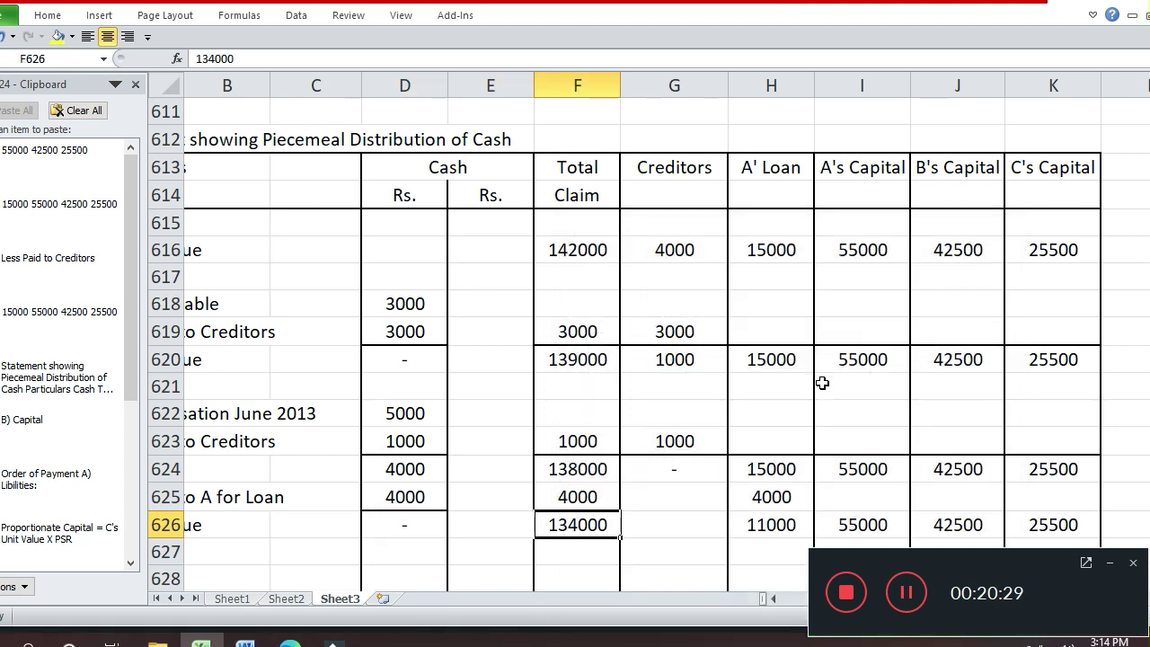
key(shift+Right)
key(shift+Right)
key(shift+Right)
key(shift+Right)
key(shift+Right)
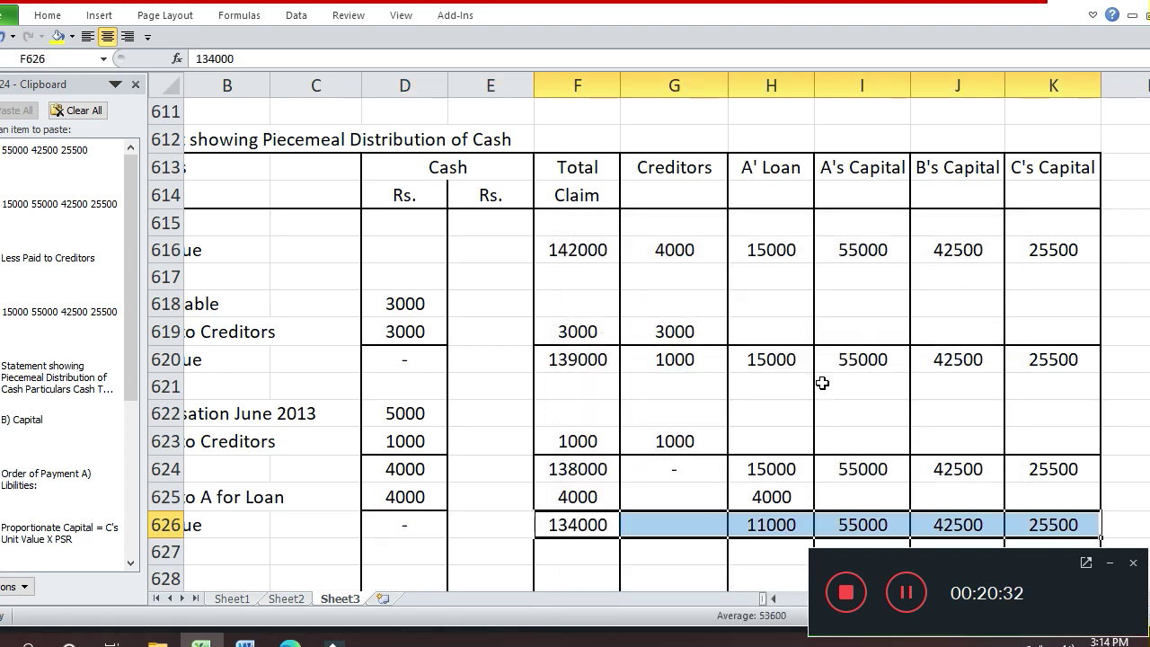
key(ctrl+1)
click(823, 384)
key(Return)
Enter the label "Second Realisation July 2013" in cell A628
key(Down)
key(Down)
key(Left)
key(Left)
key(Left)
key(Left)
key(Left)
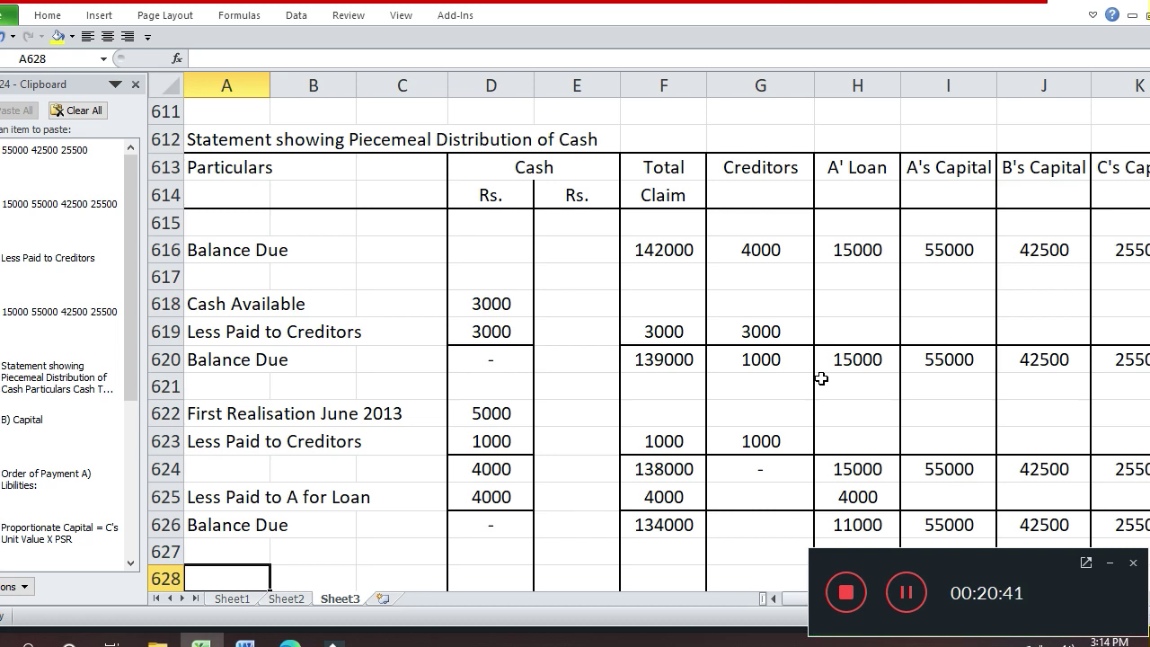
text(Seco)
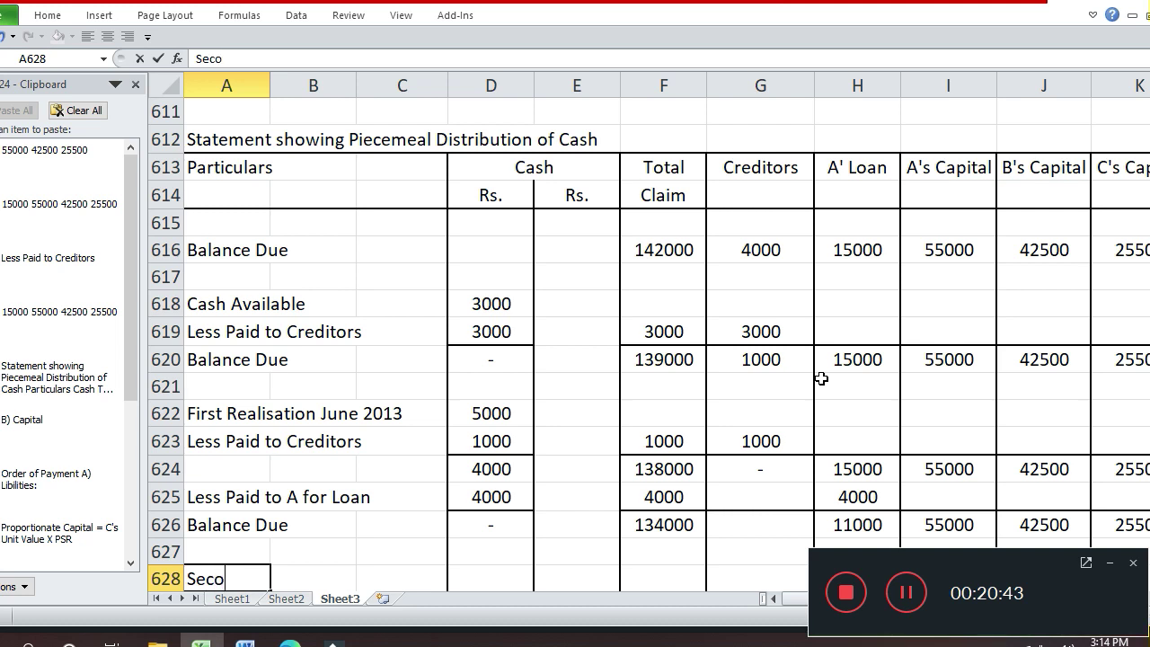
text(ndRe)
key(BackSpace)
key(BackSpace)
text(Rea)
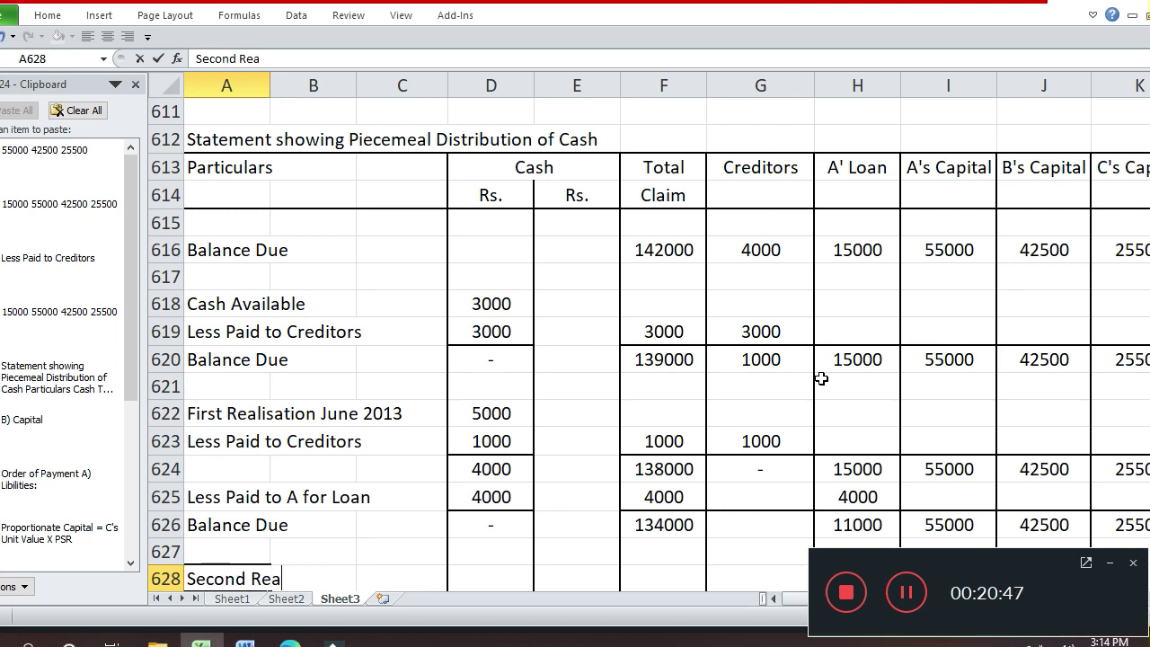
text(lisatio)
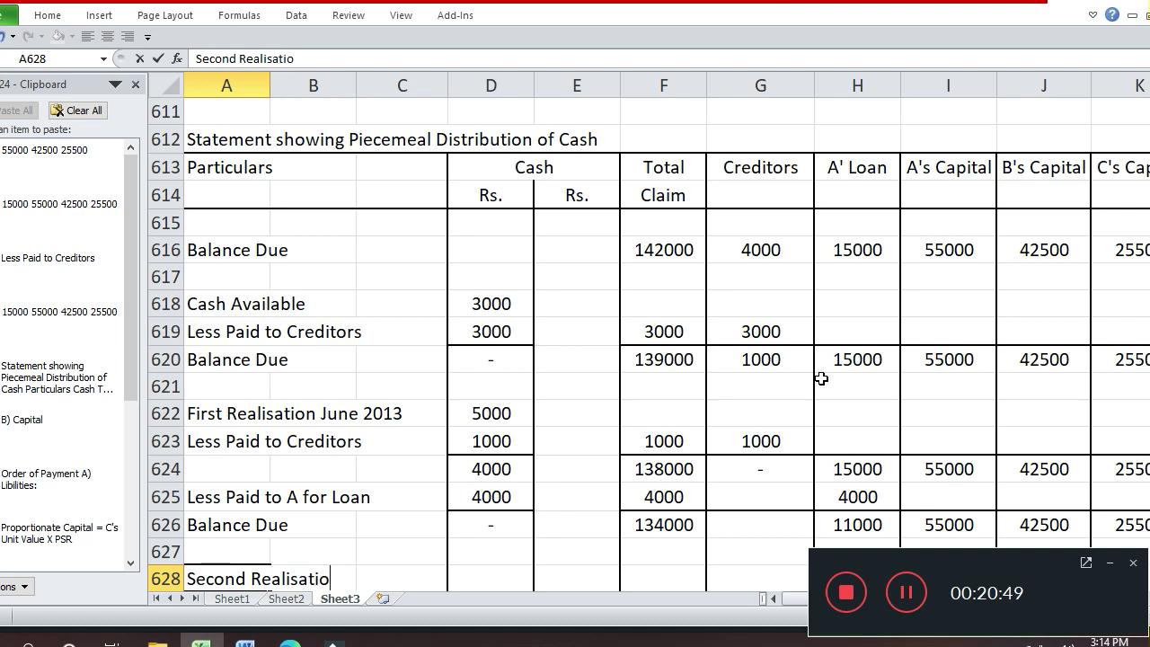
text(n July 2013)
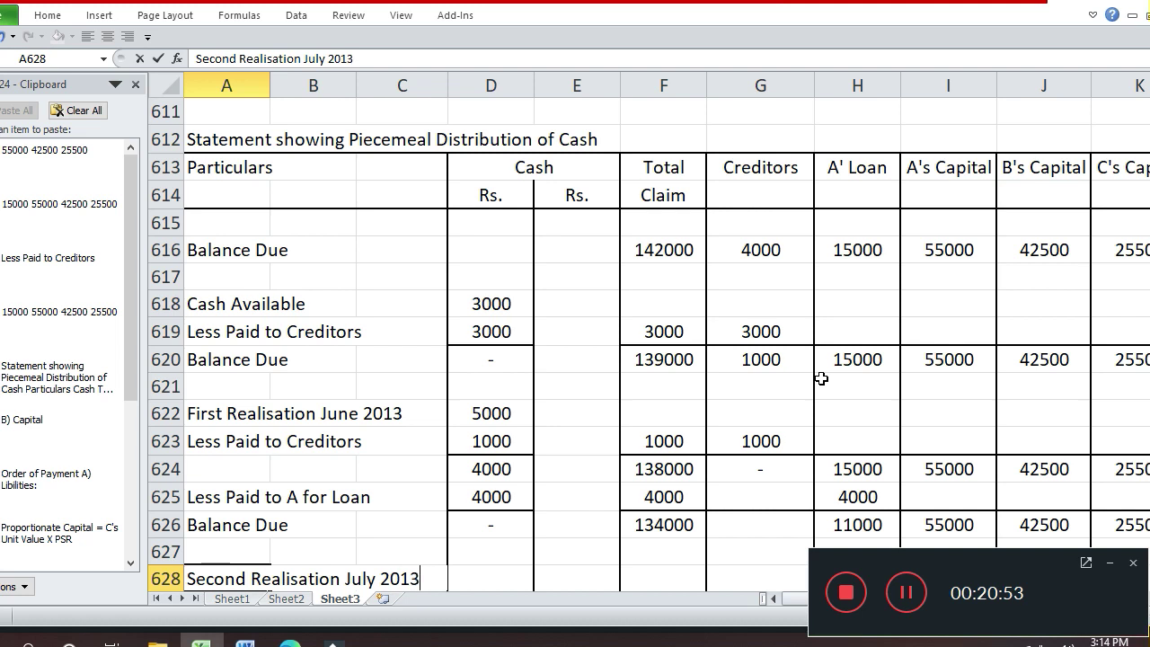
key(Return)
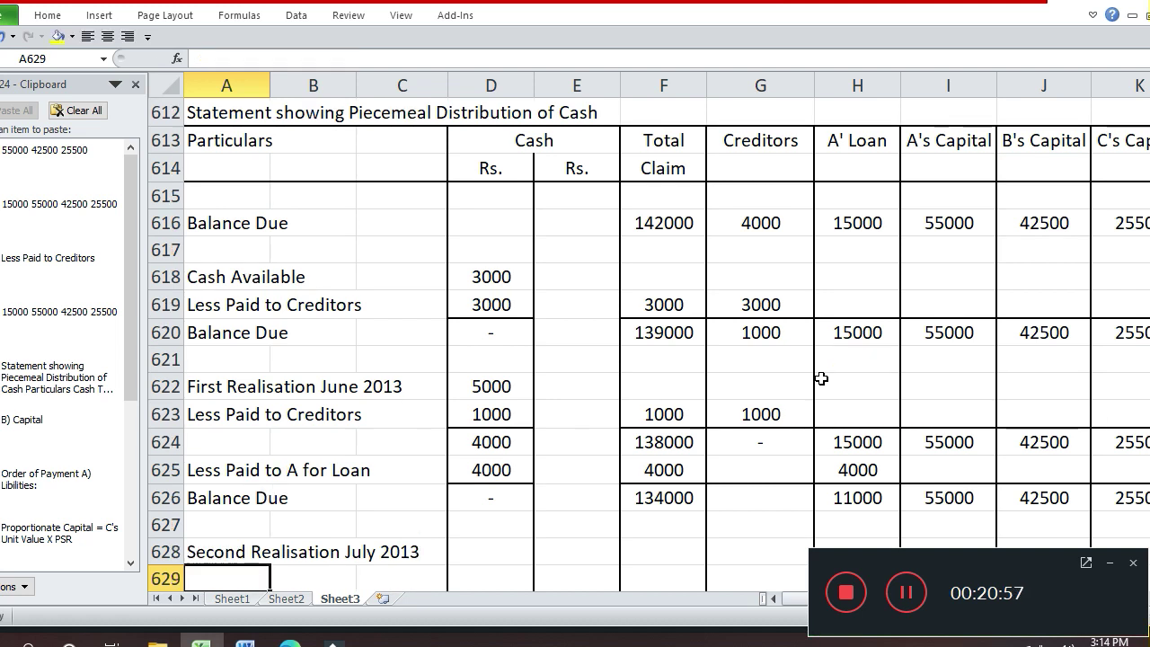
Add a "Debtors" line in row 629 with 15000 in the first cash column
text(De)
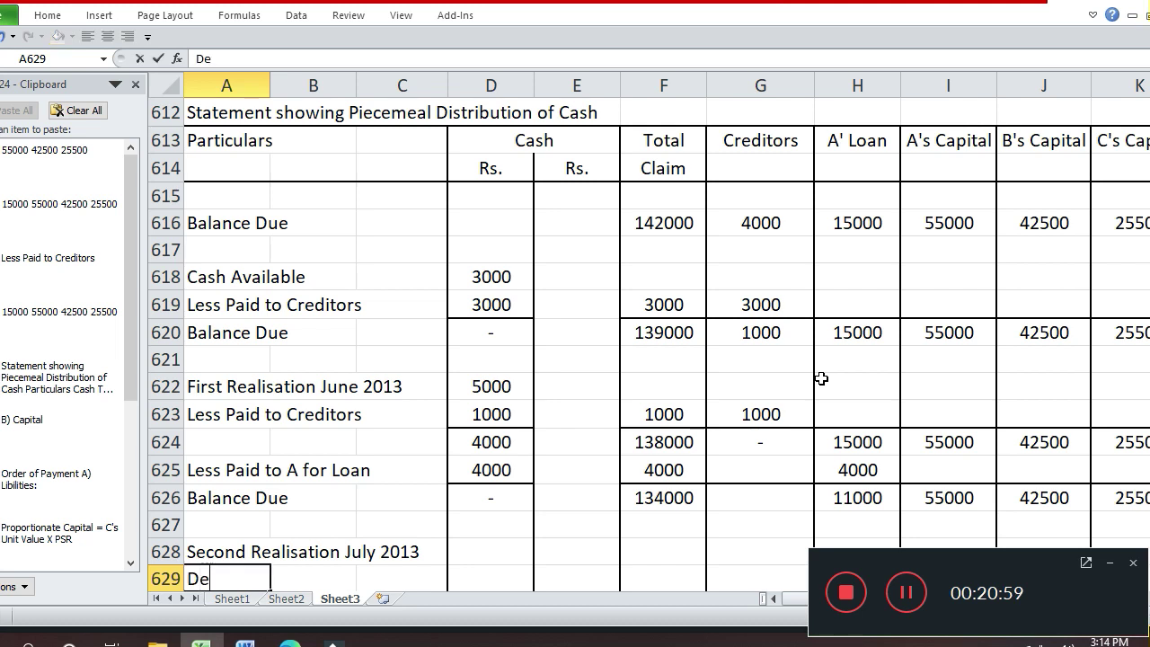
text(bto)
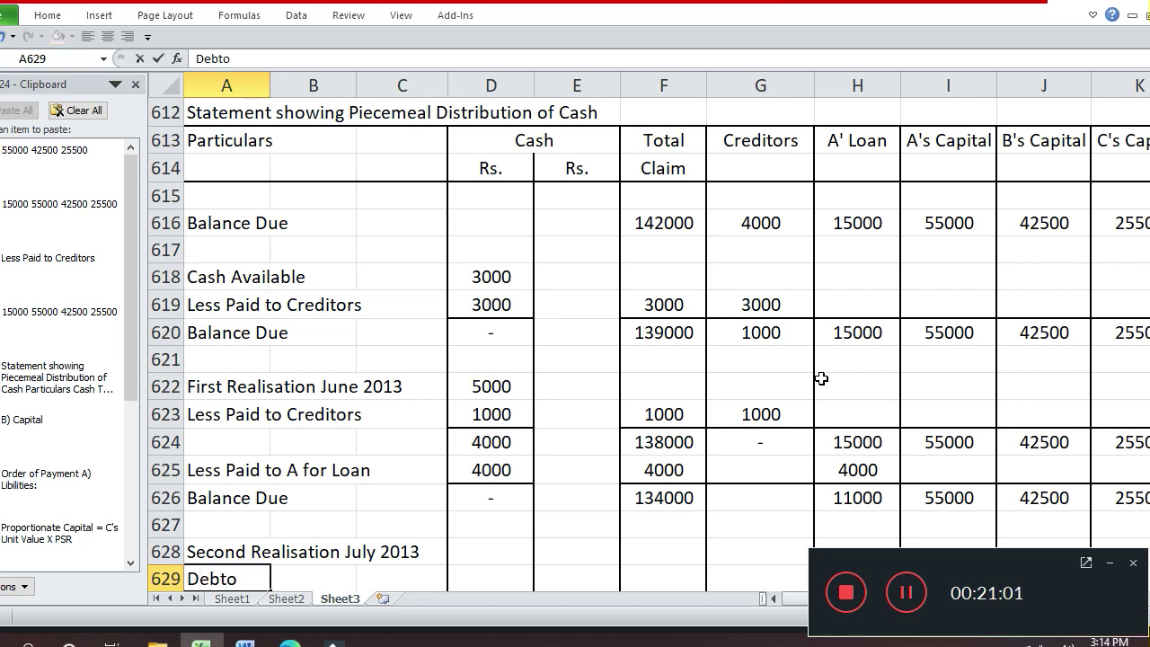
key(Return)
key(Up)
key(Right)
key(Right)
key(Right)
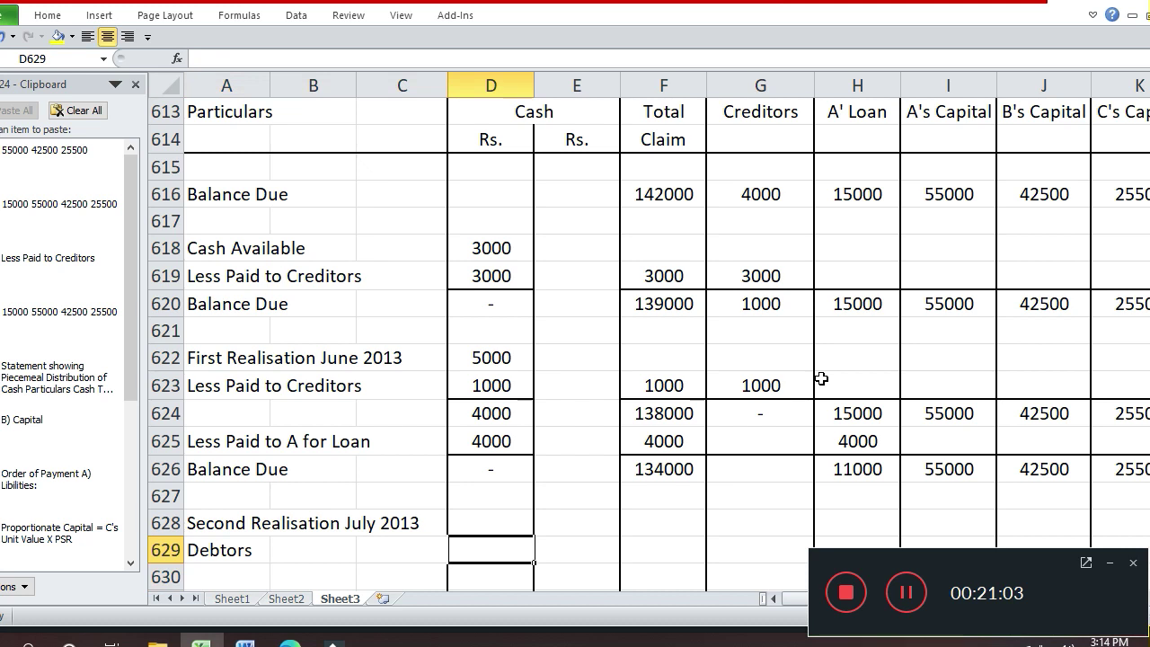
text(15000)
key(Return)
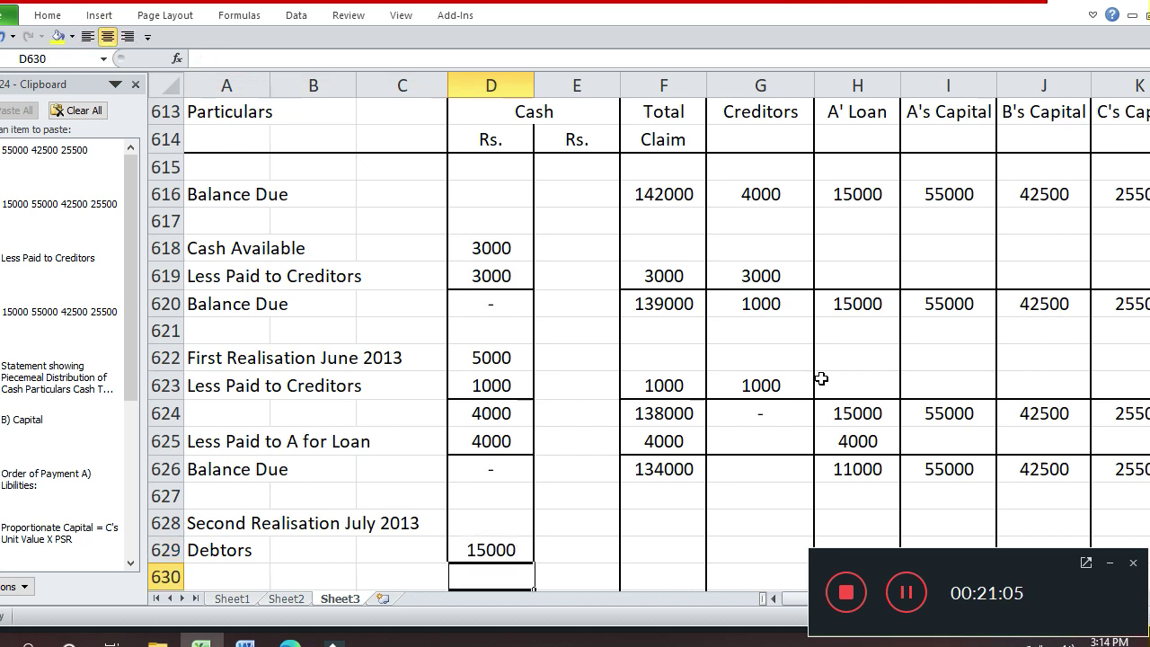
Add a "Stock" line with 10000 cash in row 630 and enter the 25000 total in D631
key(Left)
key(Left)
key(Left)
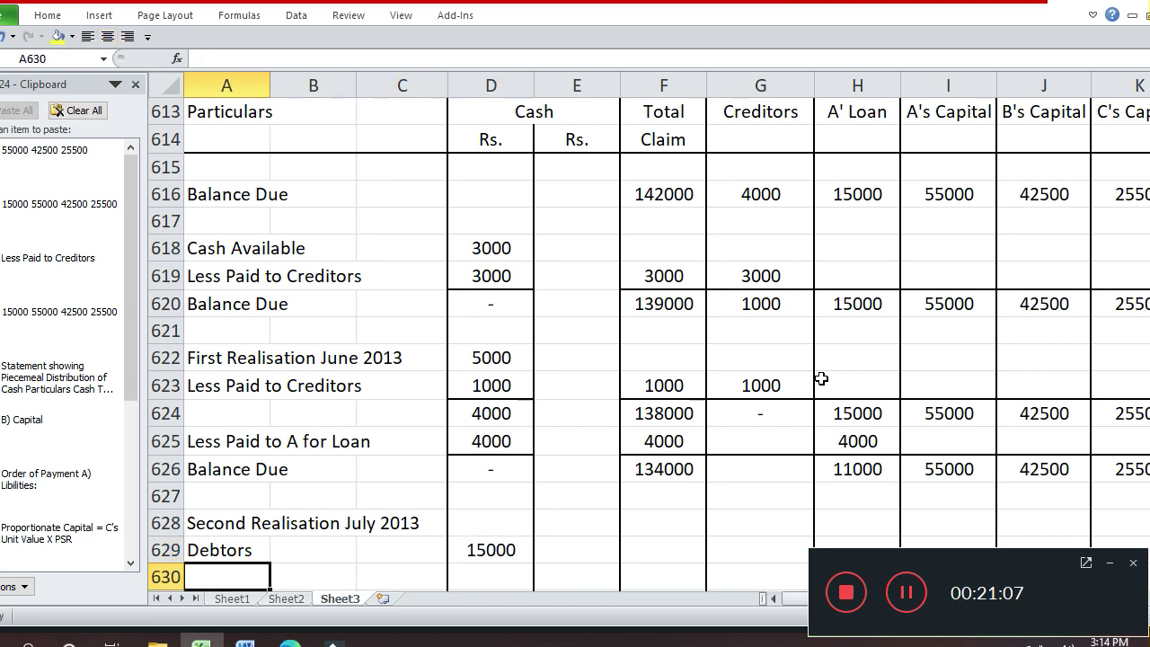
text(Stock)
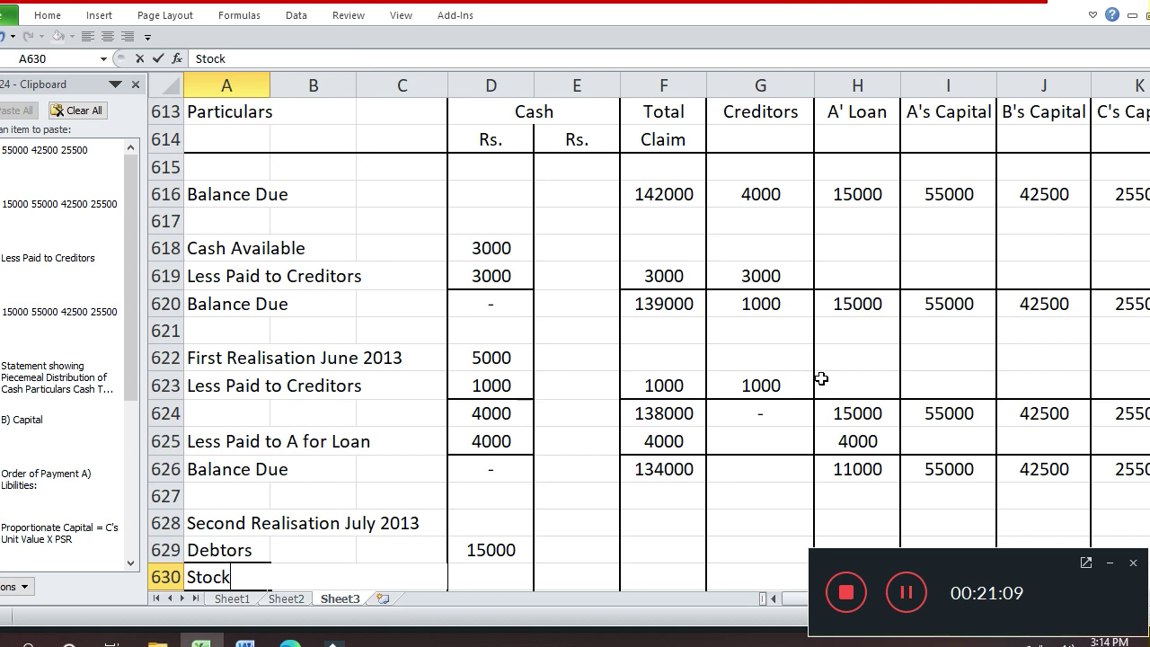
key(Return)
key(Up)
key(Right)
key(Right)
key(Right)
text(10000)
key(Return)
text(25000)
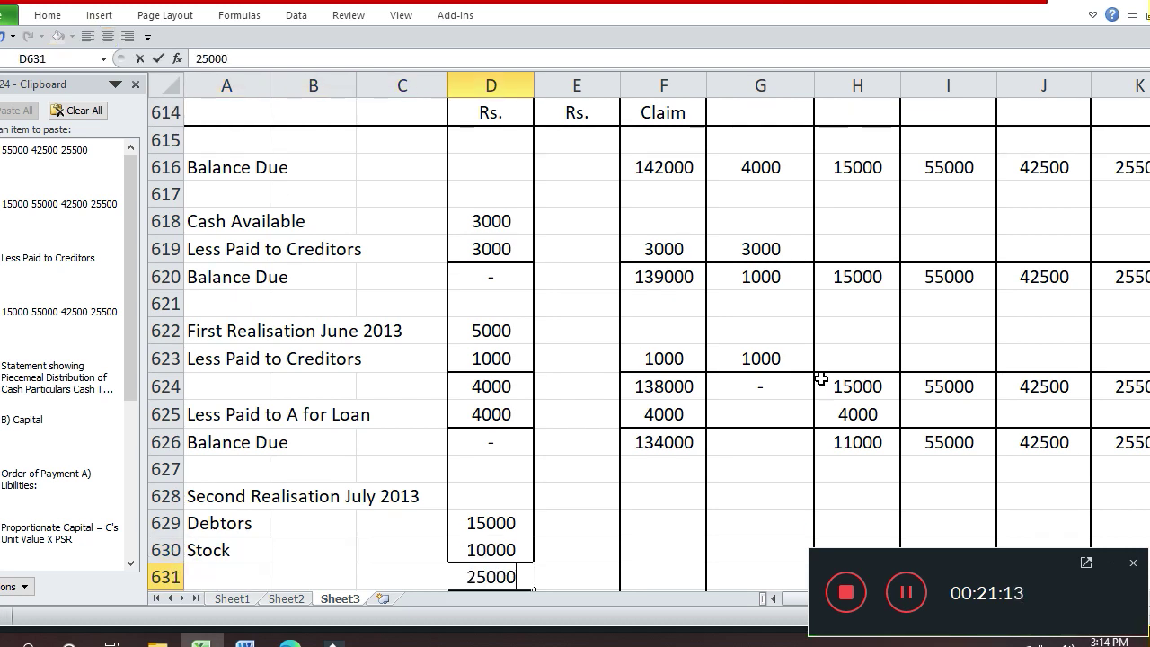
key(Return)
Add a bottom border under the Stock amount in D630 and go to cell A632
key(Left)
key(Left)
key(Left)
key(Up)
key(Up)
key(Right)
key(Right)
key(Right)
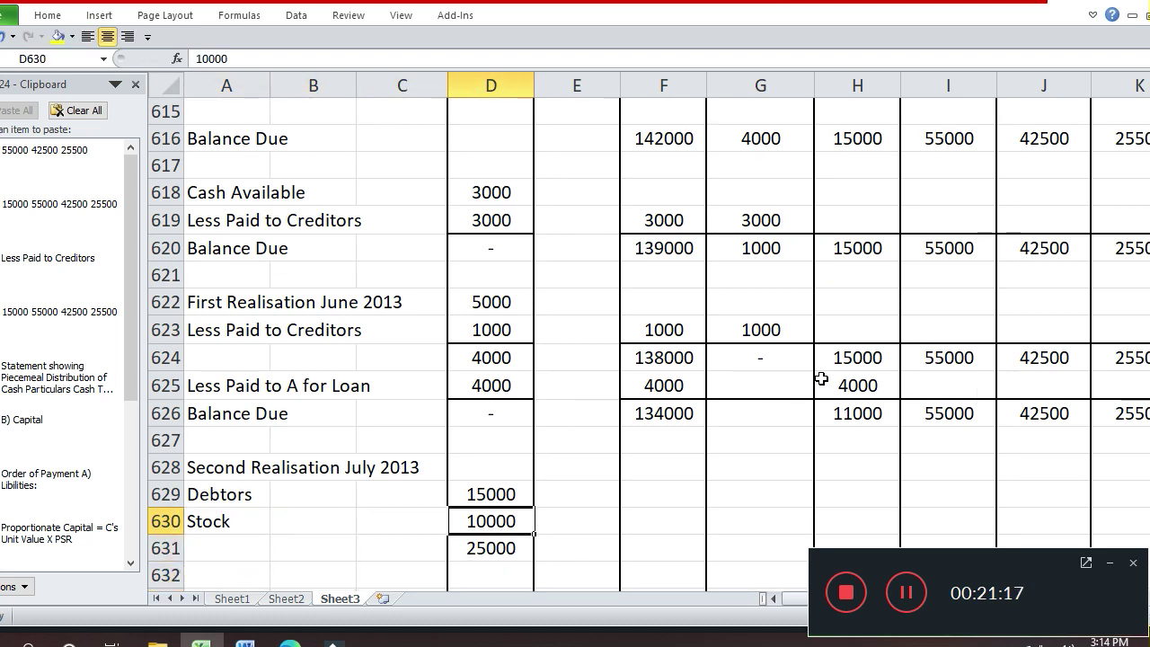
key(ctrl+1)
click(804, 454)
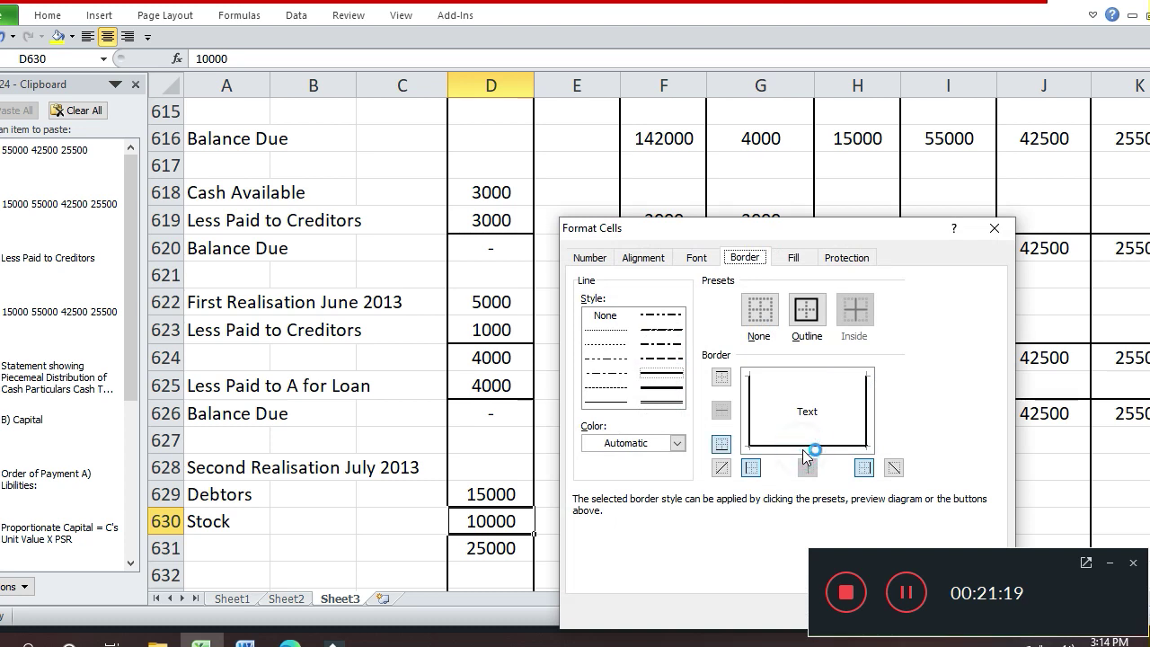
key(Return)
key(Down)
key(Left)
key(Down)
key(Left)
key(Left)
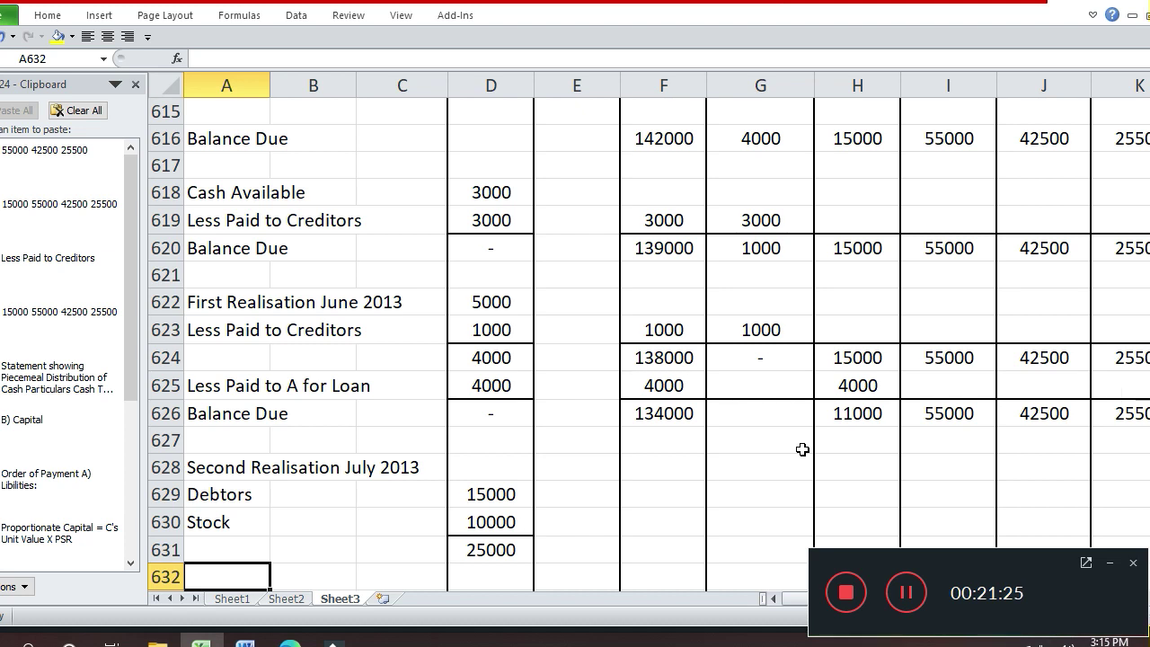
key(Up)
key(Up)
key(Up)
key(Up)
key(Up)
key(Up)
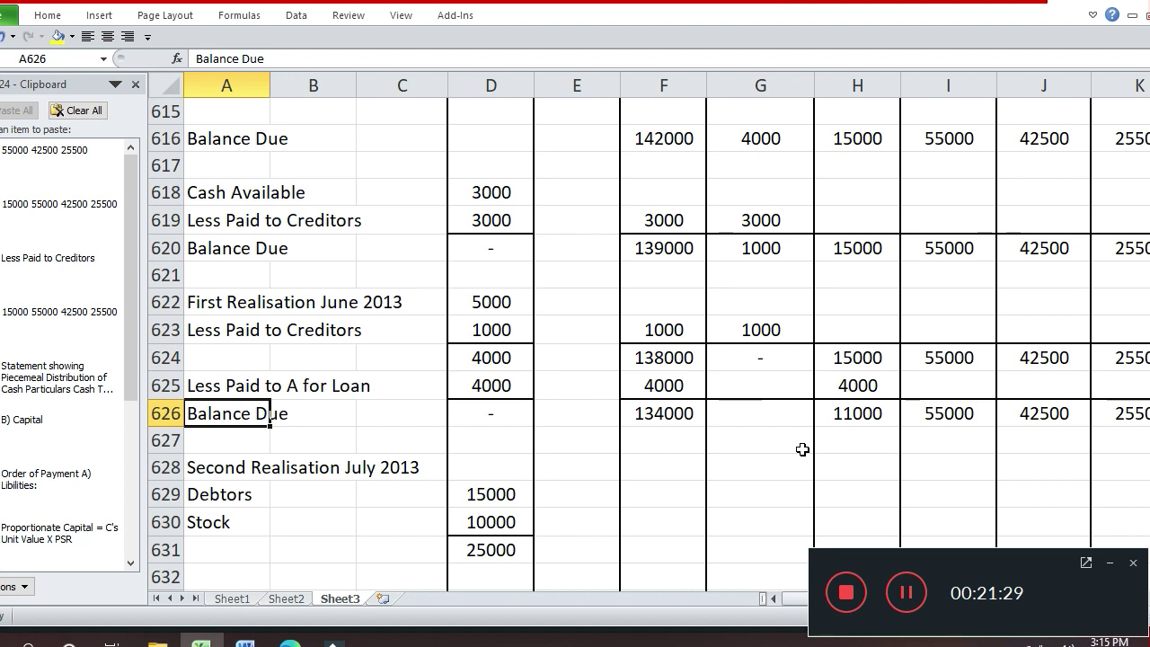
key(Down)
key(Down)
key(Down)
key(Down)
key(Down)
key(Down)
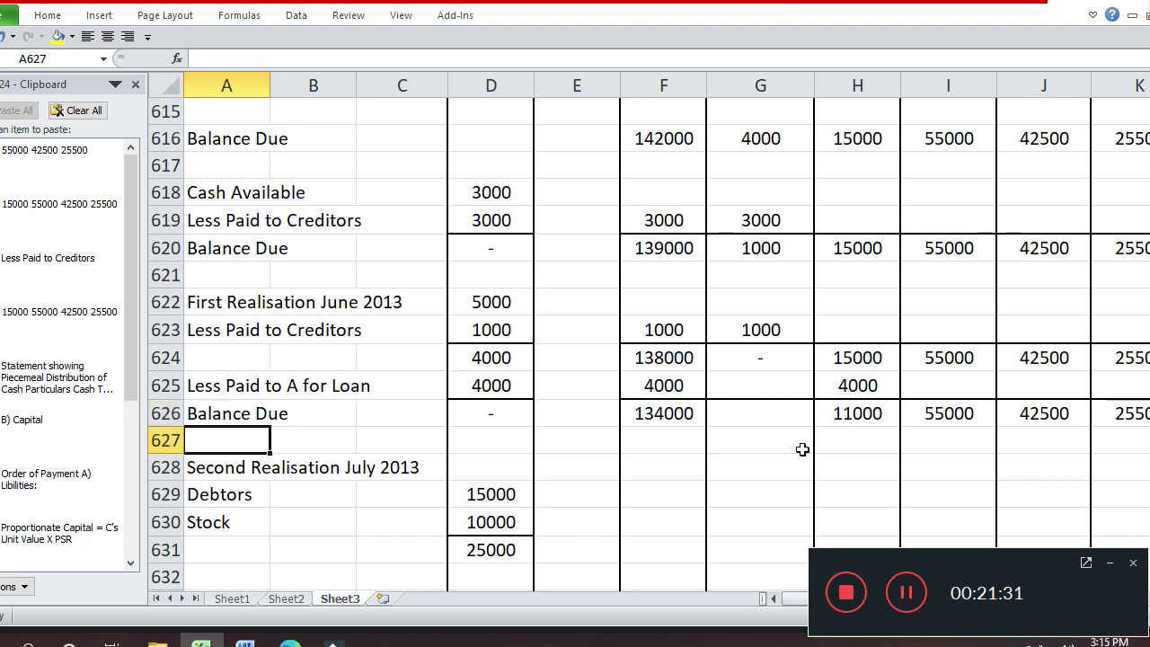
Copy the label "Less Paid to A for Loan" from A625 into A632
key(Up)
key(Up)
key(Up)
key(Up)
key(Up)
key(Up)
key(Up)
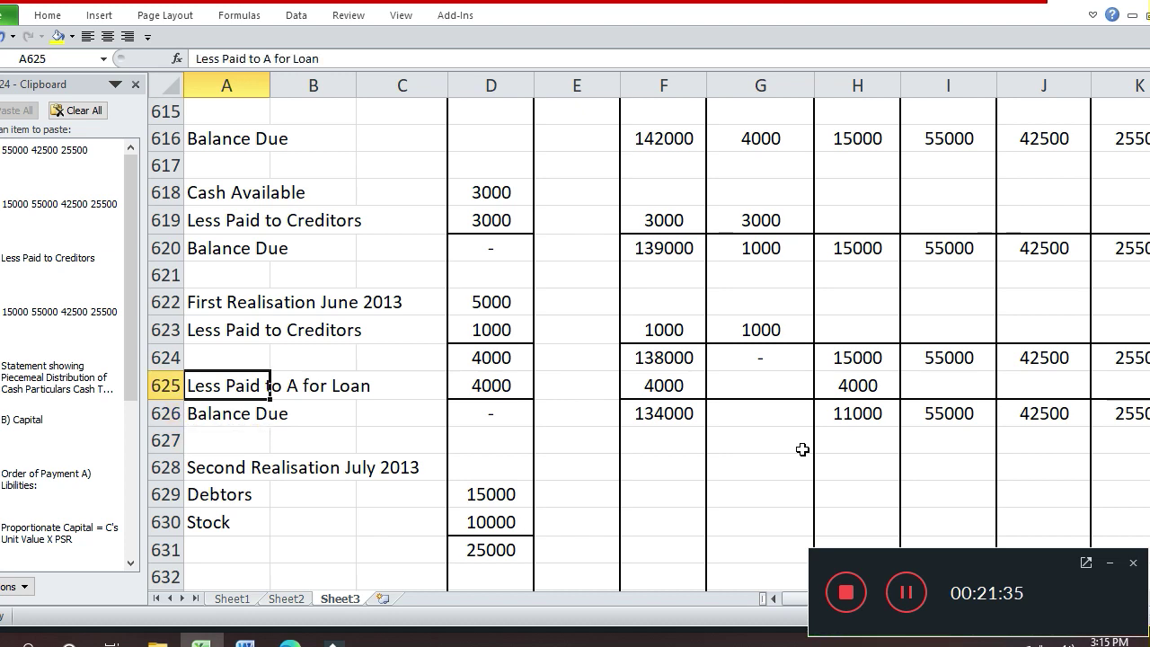
key(ctrl+c)
key(Down)
key(Down)
key(Down)
key(Down)
key(Down)
key(Down)
key(Down)
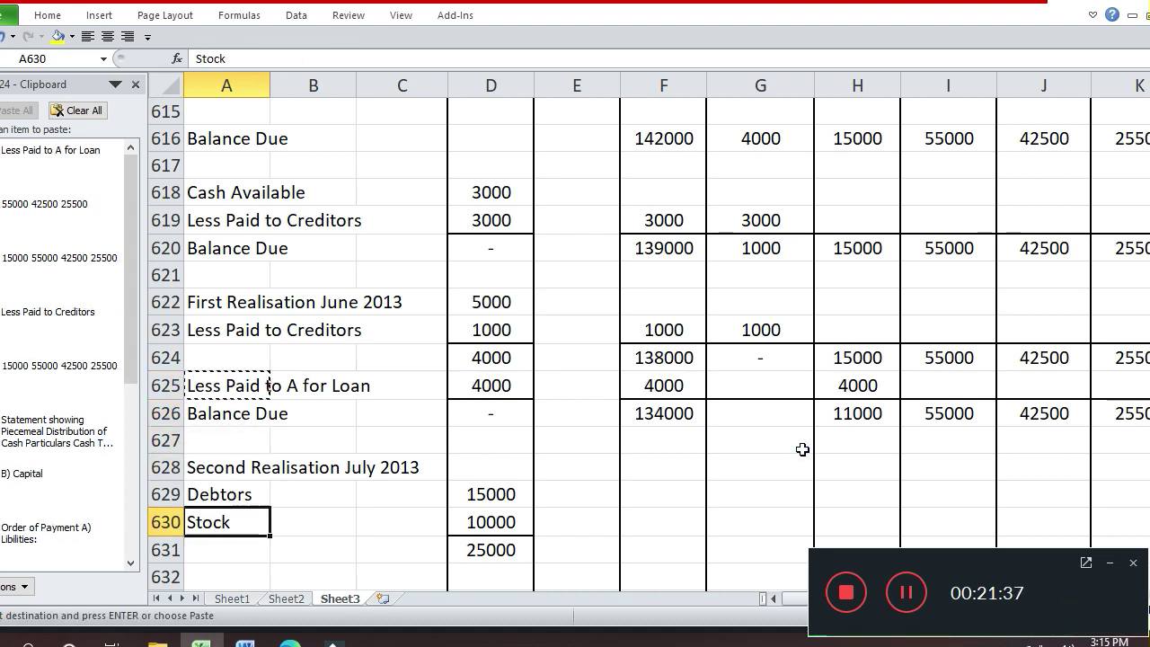
key(ctrl+v)
key(Escape)
Enter 11000 for the A loan payment in the cash column D632 and the Total Claim column F632
key(Right)
key(Right)
key(Right)
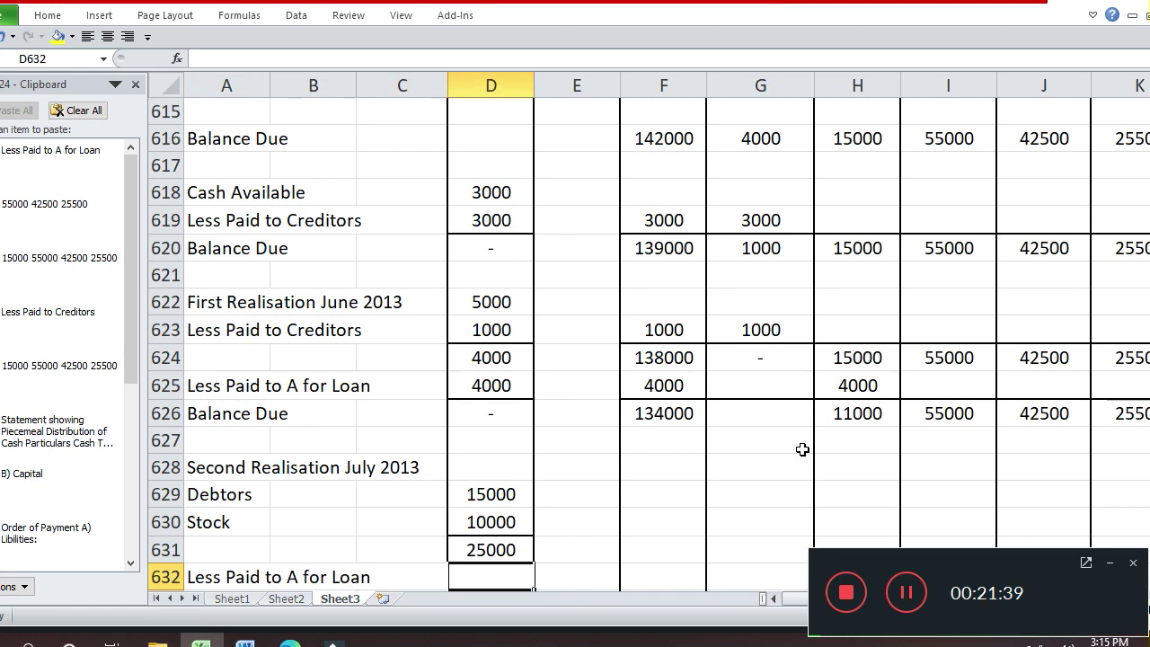
text(11000)
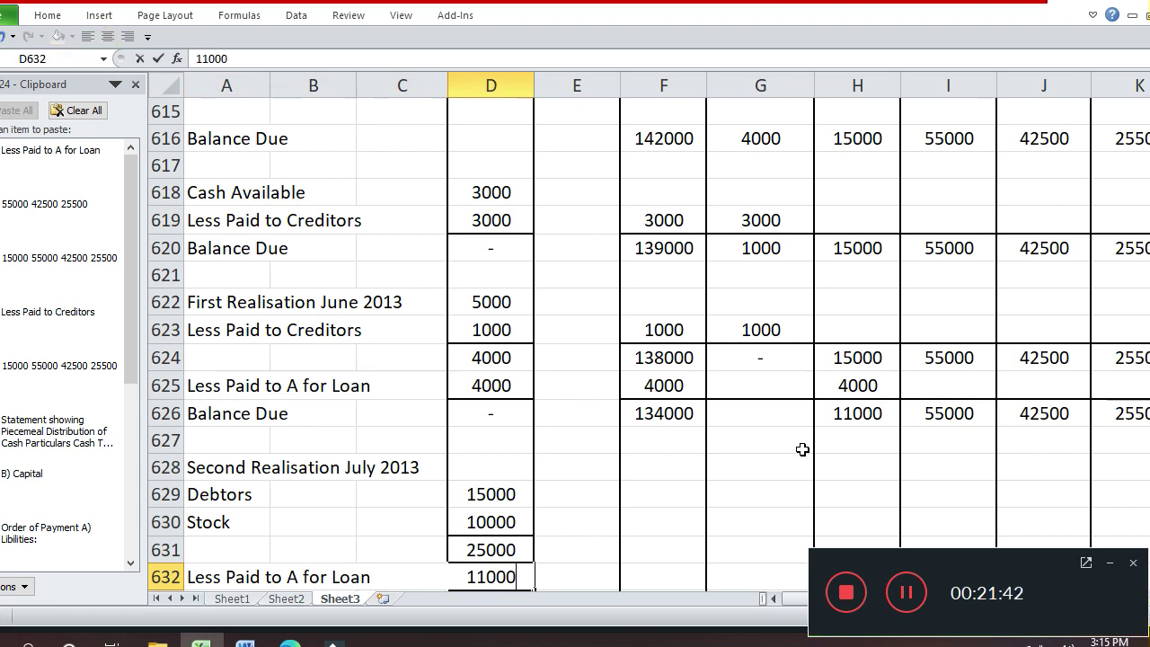
key(Return)
key(Up)
key(Right)
key(Right)
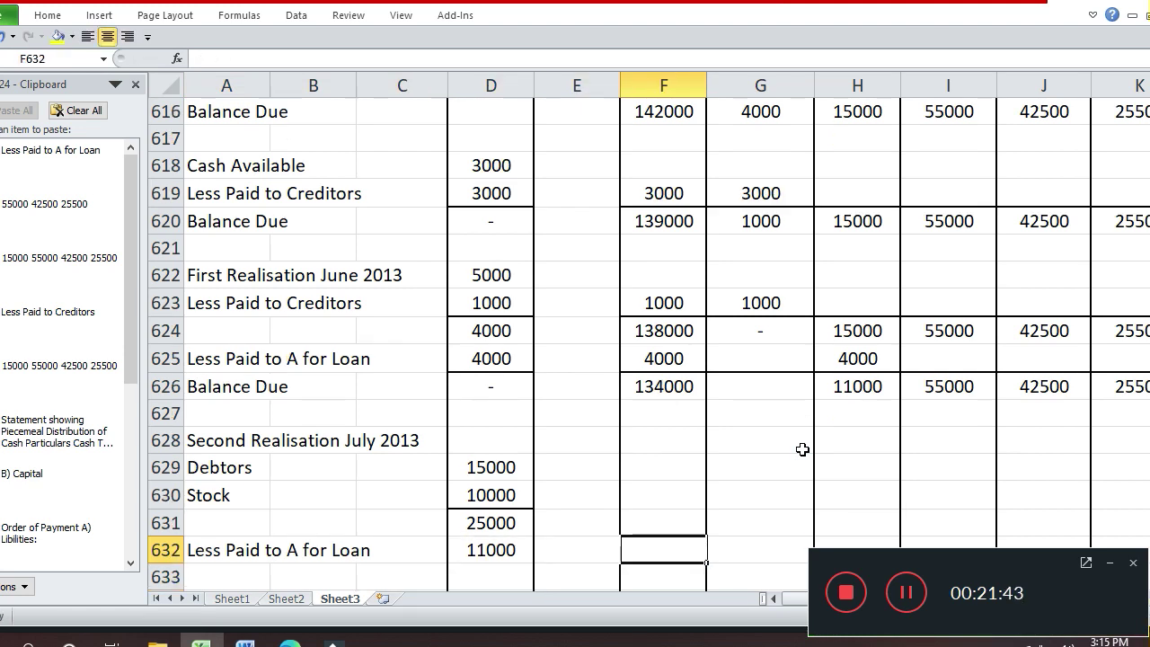
text(11000)
key(Return)
Enter 11000 in H632 to record the loan payment in A's loan column
key(Up)
key(Left)
key(Left)
key(Right)
key(Right)
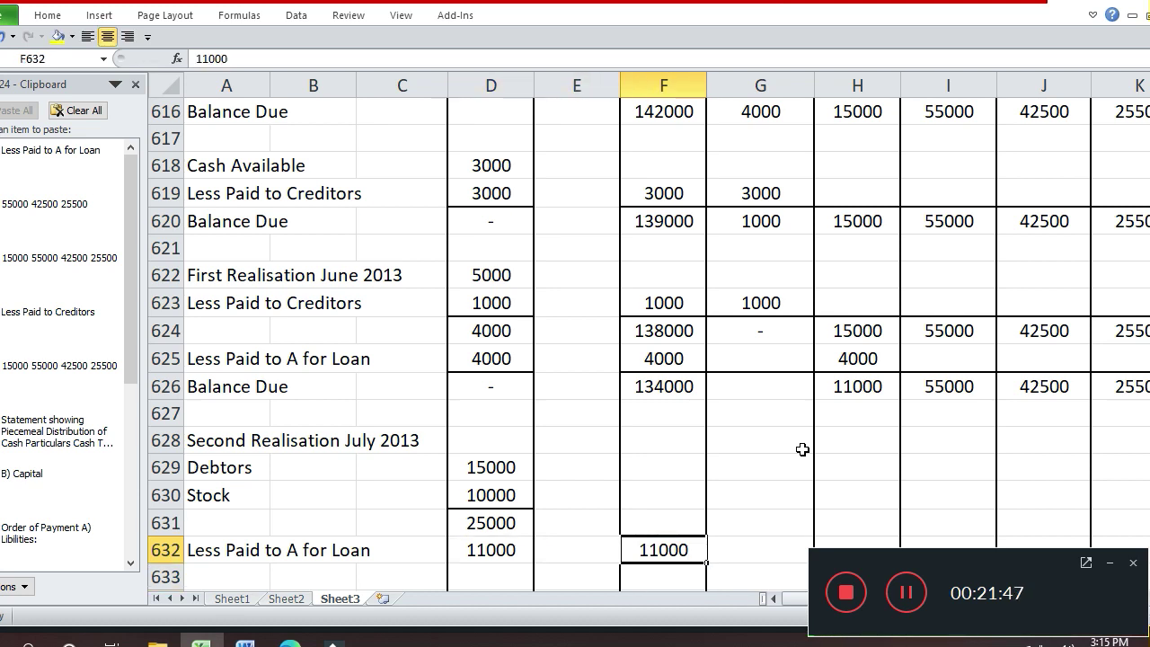
key(Right)
key(Right)
key(Right)
key(Left)
key(Down)
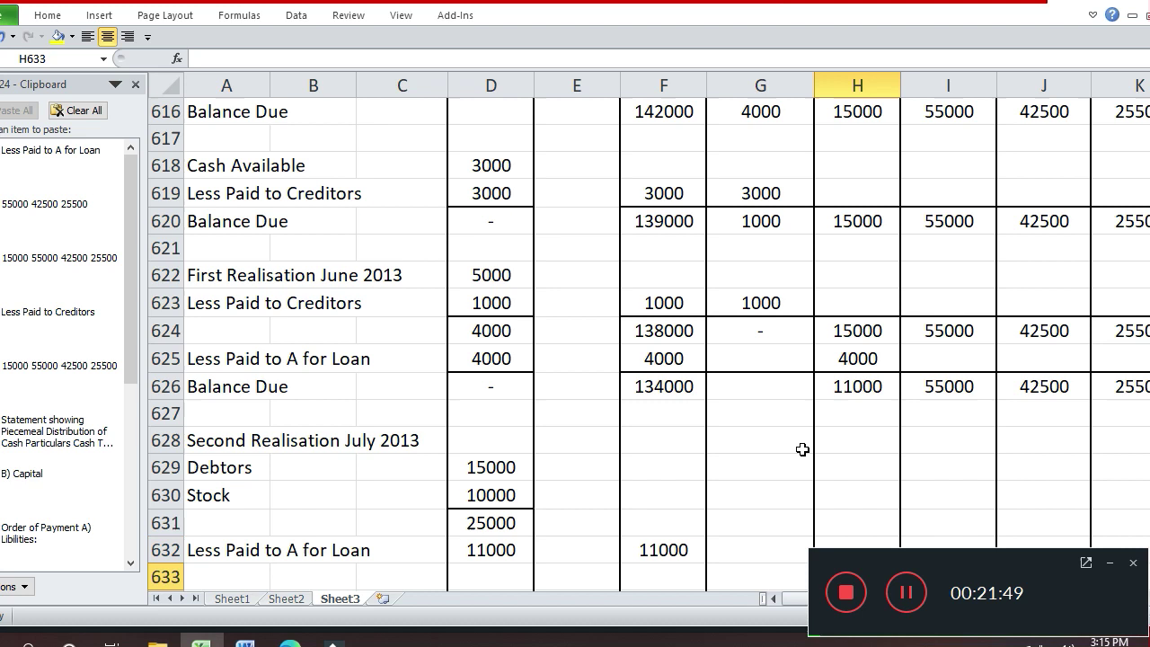
key(Down)
key(Down)
key(Up)
key(Up)
key(Up)
text(11000)
key(Return)
Enter 14000 as the remaining cash in D633
key(Left)
key(Left)
key(Left)
key(Left)
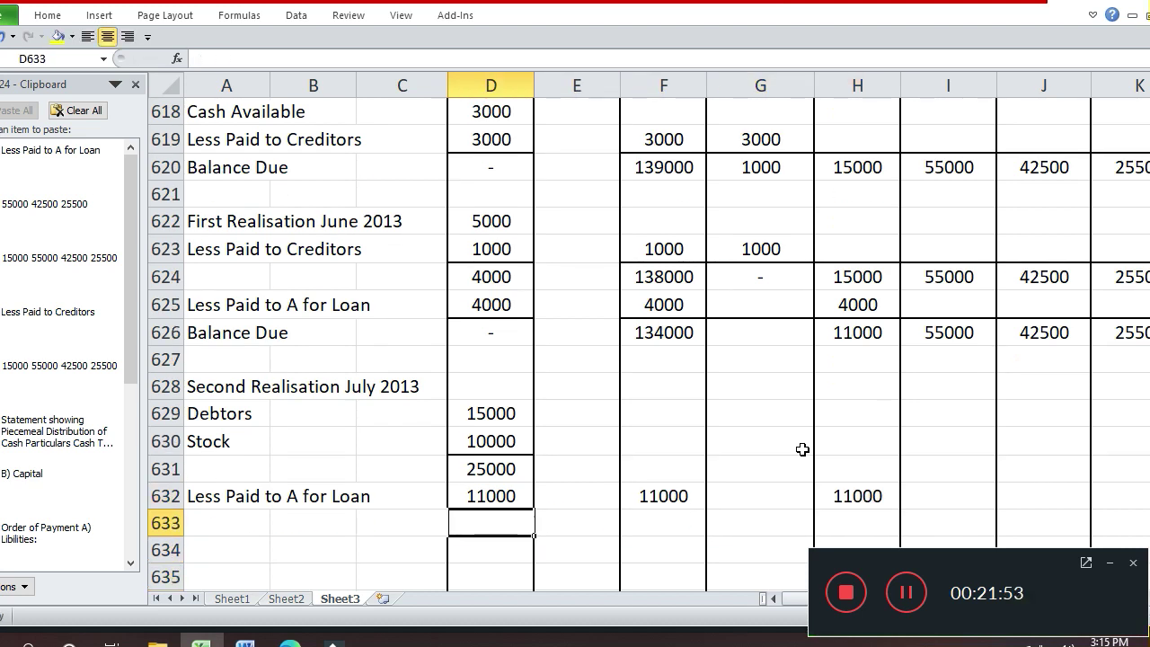
text(14000)
key(Return)
Calculate the remaining total claim in F633 with a formula subtracting F632 from F626
key(Up)
key(Right)
key(Right)
text(=)
key(Up)
key(Up)
key(Up)
key(Up)
key(Up)
key(Up)
key(Up)
text(-)
key(Up)
key(Return)
Enter a dash in H633 to mark A's loan balance as nil
key(Up)
key(Up)
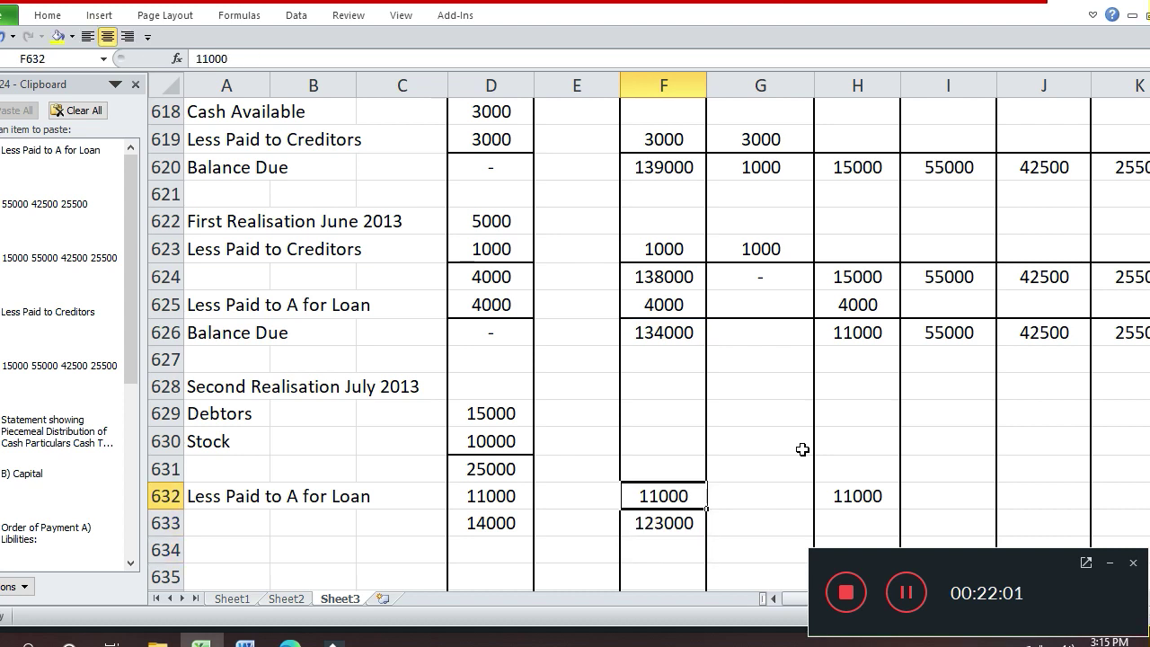
key(Down)
key(Right)
key(Right)
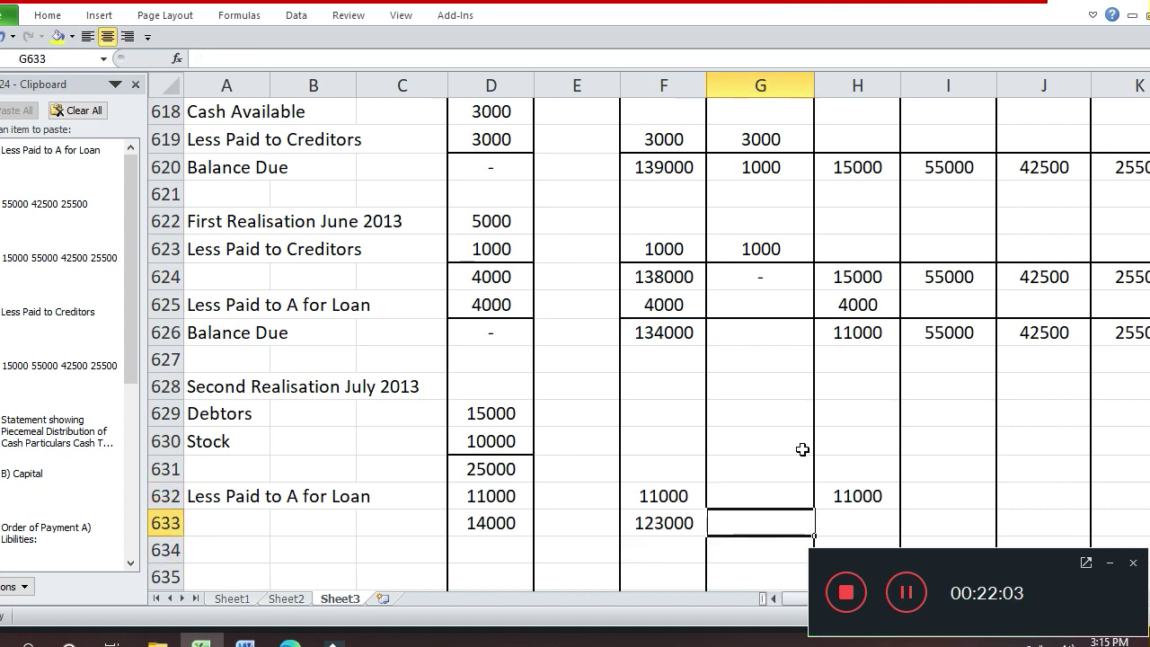
text(-)
key(Return)
Add a bottom border under the 11000 cash payment in D632
key(Up)
key(Left)
key(Left)
key(Left)
key(Left)
key(Up)
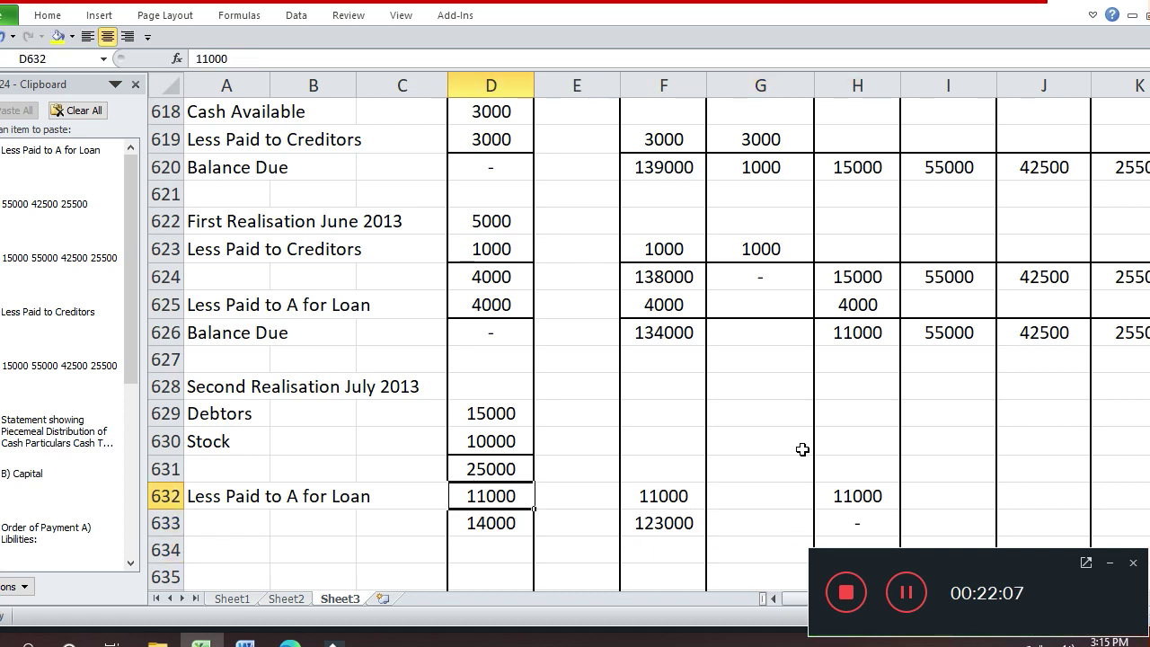
key(ctrl+1)
click(835, 443)
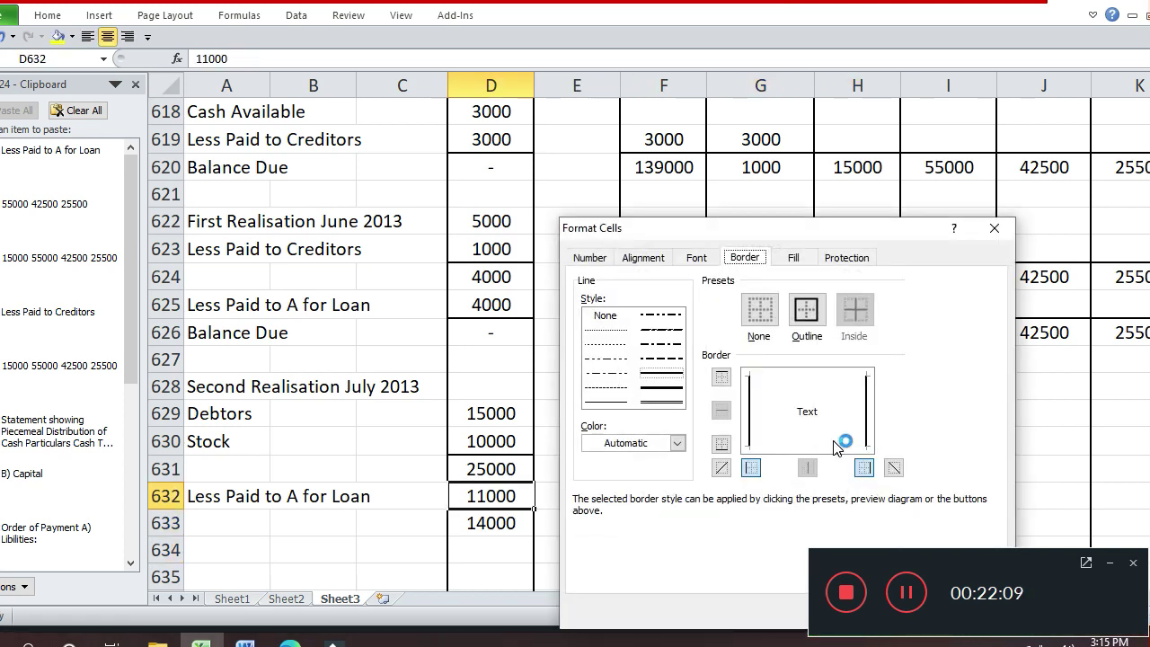
key(Return)
Add a bottom border across the loan payment row from F632 to K632
key(Right)
key(Right)
key(shift+Right)
key(shift+Right)
key(shift+Right)
key(shift+Right)
key(shift+Right)
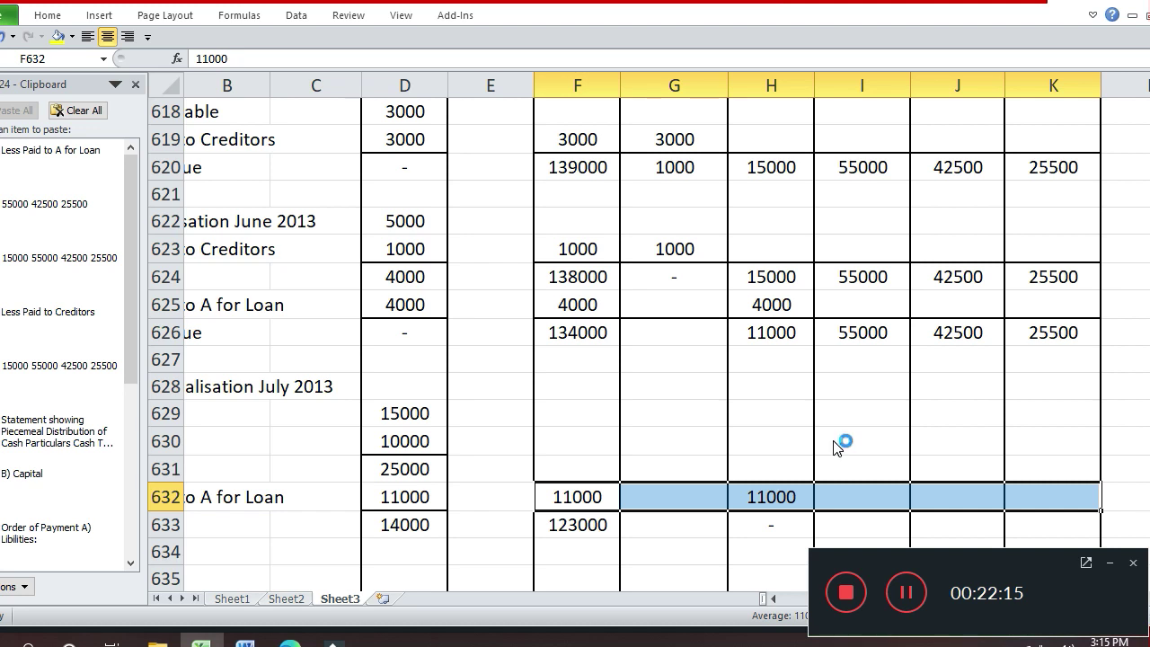
key(ctrl+1)
click(835, 442)
key(Return)
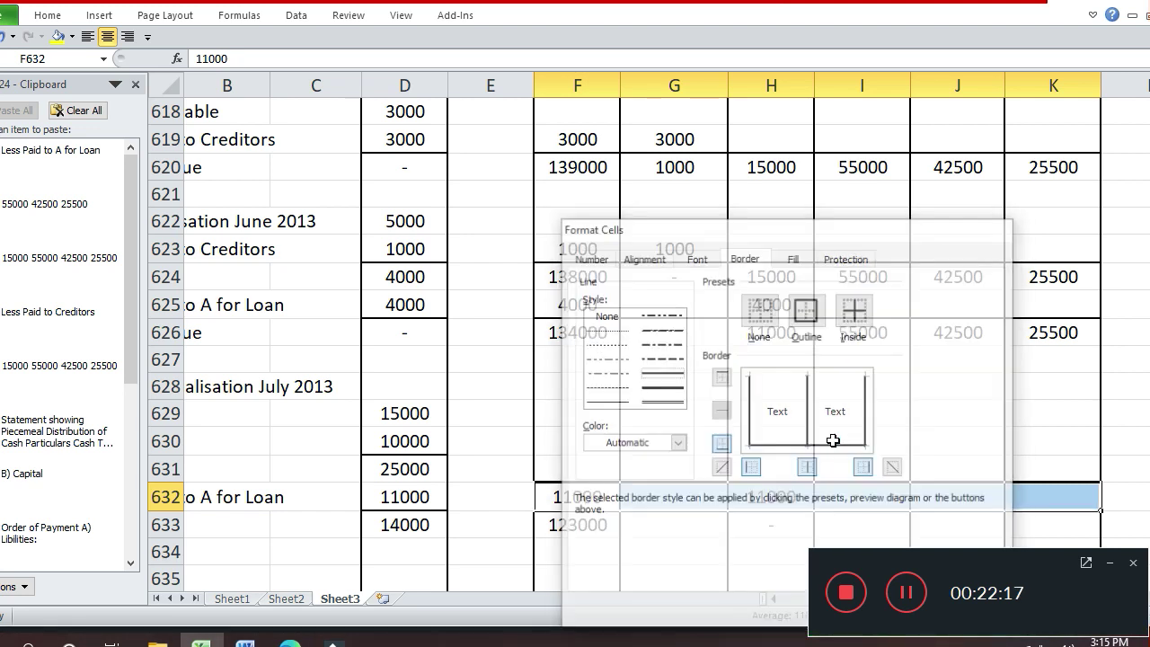
key(Down)
key(Down)
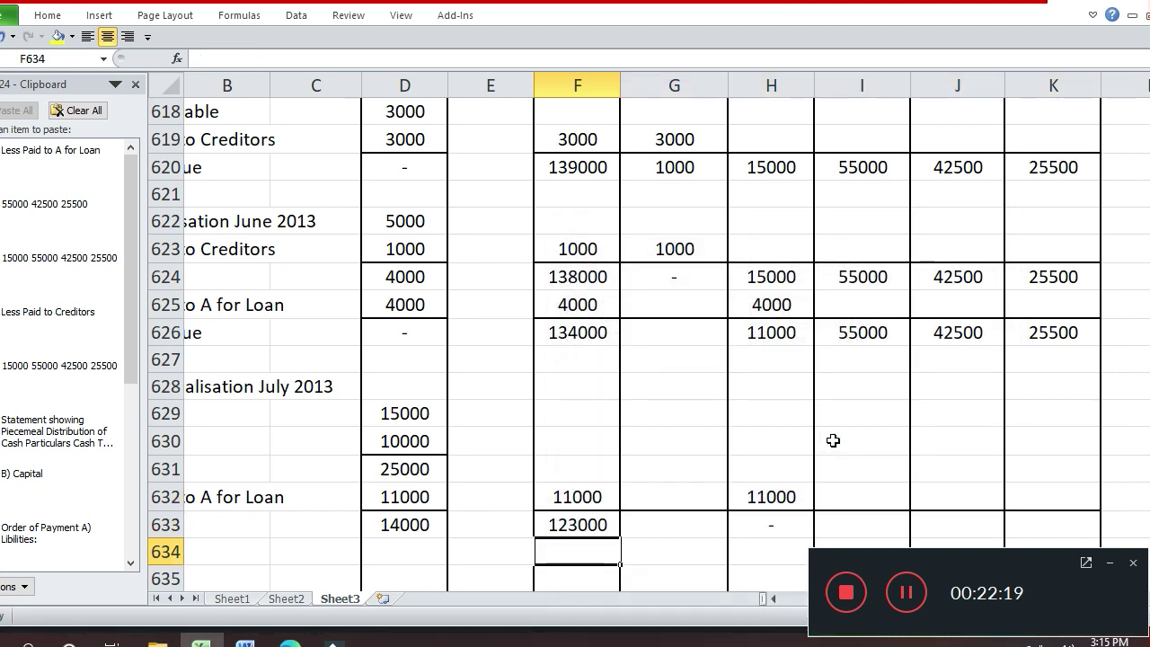
key(Left)
key(Left)
key(Left)
key(Left)
key(Left)
key(Right)
key(Right)
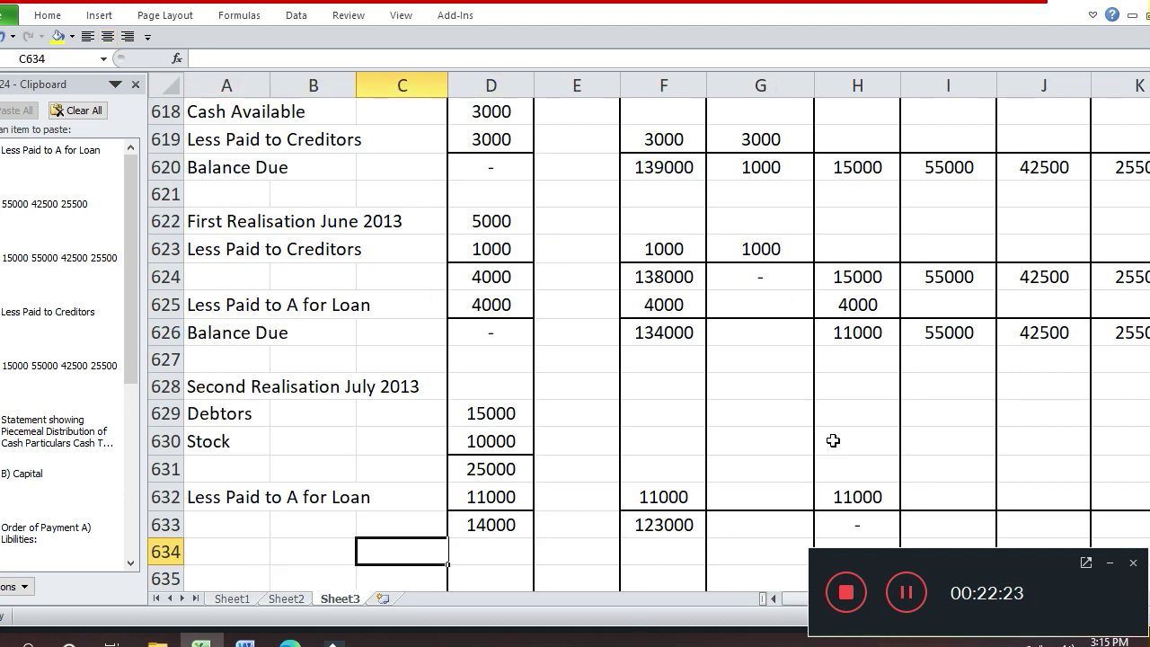
Copy the balances 55000, 42500 and 25500 from I626:K626 into I633:K633
key(Right)
key(Right)
key(Right)
key(Right)
key(Right)
key(Right)
key(Right)
key(Right)
key(Right)
key(Right)
key(Up)
key(Up)
key(Left)
key(Left)
key(Up)
key(Up)
key(Up)
key(Up)
key(Up)
key(Up)
key(Left)
key(Left)
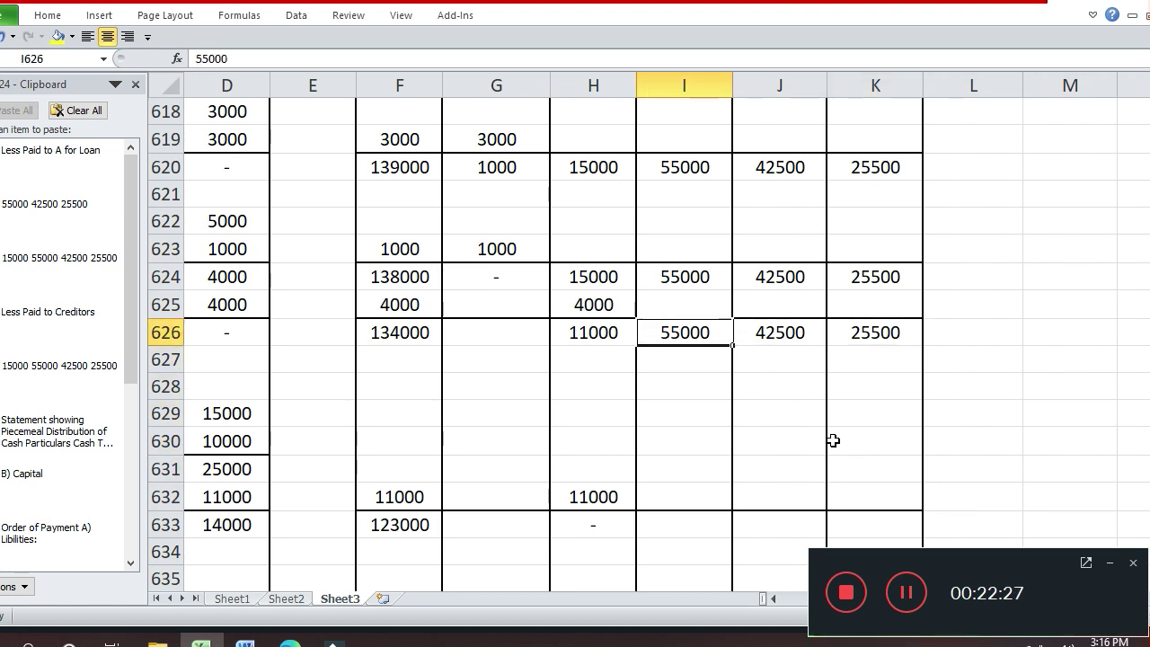
key(shift+Right)
key(shift+Right)
key(ctrl+c)
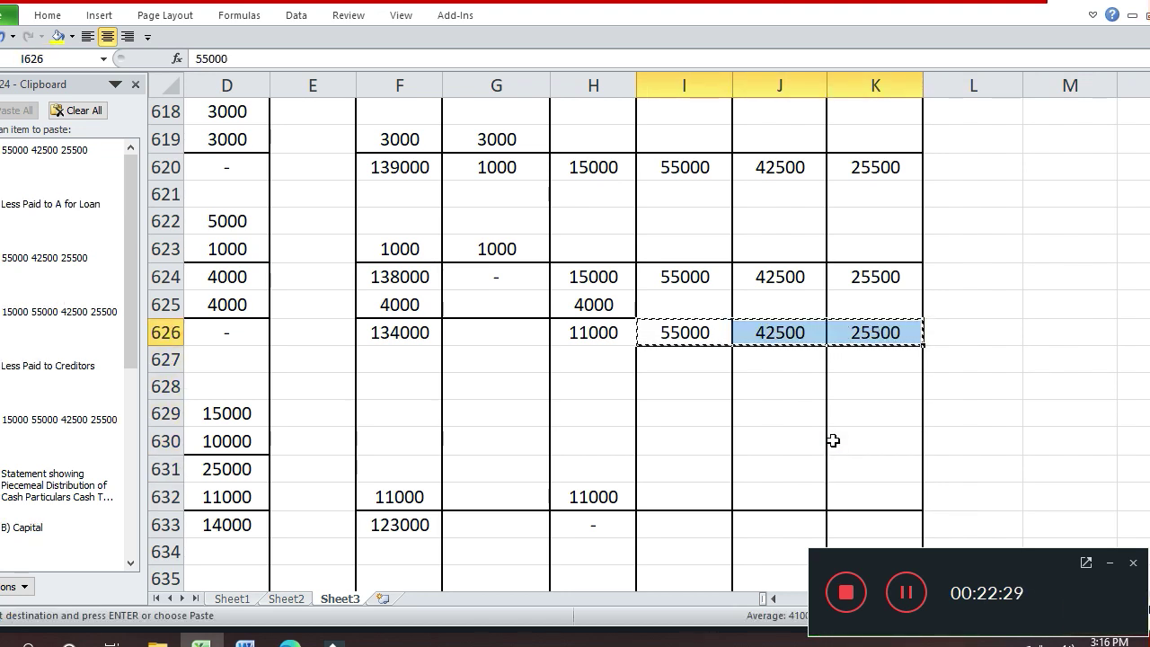
key(Down)
key(Down)
key(Down)
key(Down)
key(Down)
key(Down)
key(Down)
key(ctrl+v)
key(Escape)
key(Down)
key(Left)
key(Left)
key(Left)
key(Left)
key(Left)
key(Left)
key(Left)
key(Left)
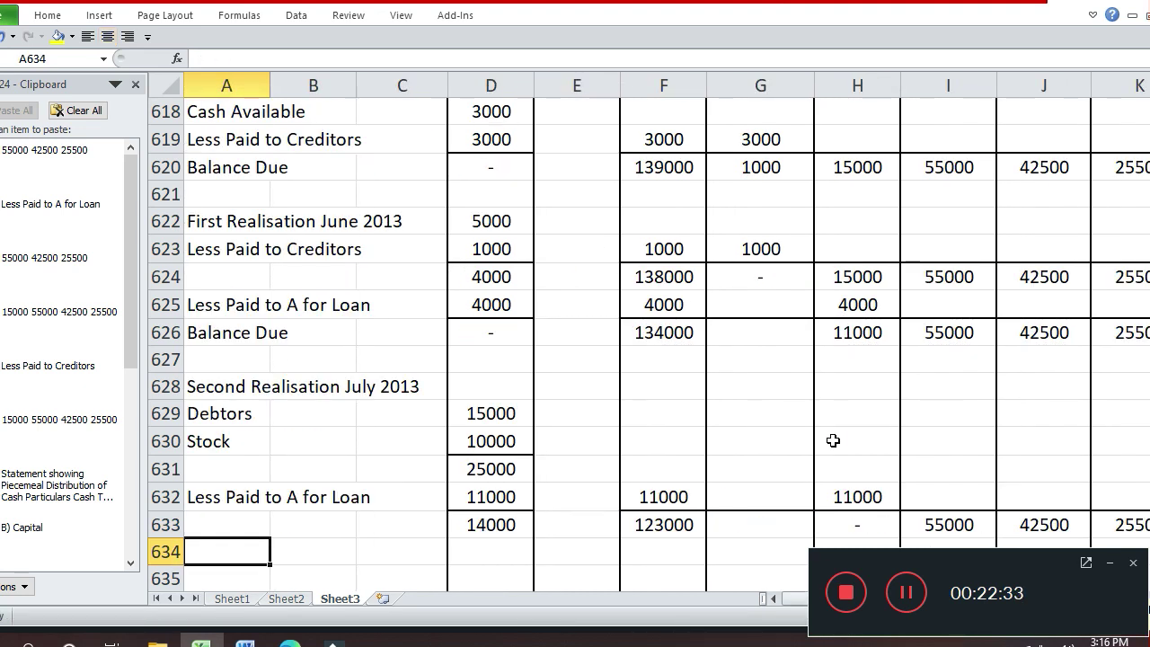
key(Up)
key(Up)
key(Up)
key(Up)
key(Up)
key(Up)
key(Up)
key(Up)
key(Up)
key(Up)
key(Up)
key(Up)
key(Up)
key(Up)
key(Up)
key(Up)
key(Up)
key(Up)
key(Up)
key(Up)
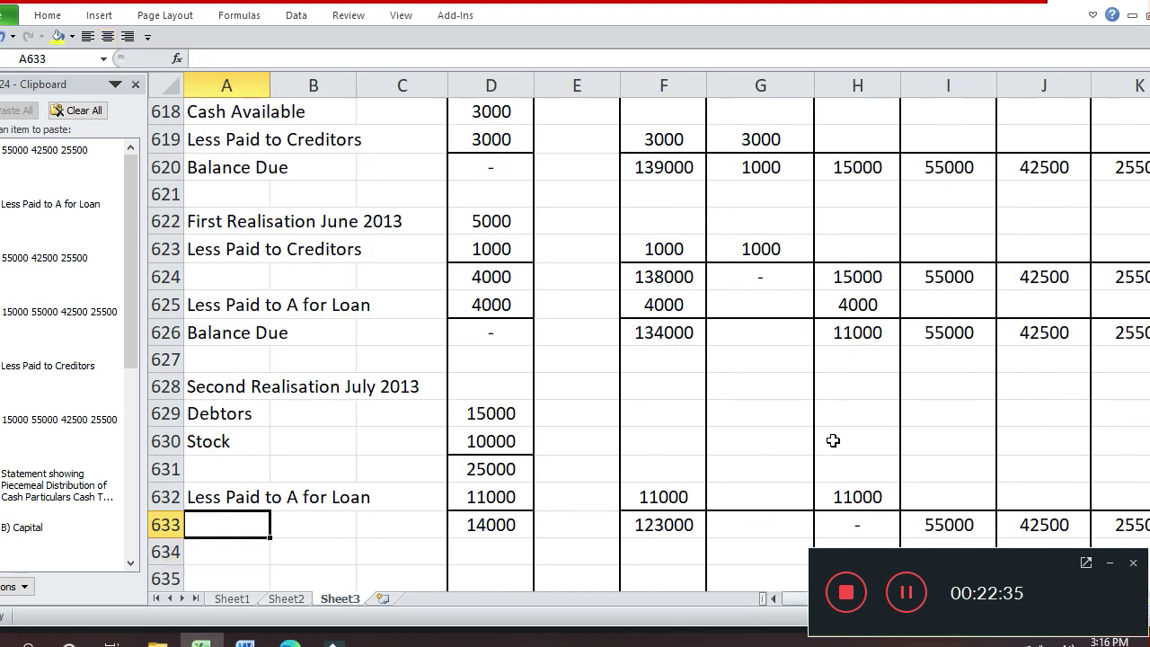
key(Down)
key(Down)
key(Up)
key(Down)
key(Down)
key(Down)
key(Down)
key(Down)
key(Down)
key(Down)
key(Down)
key(Down)
key(Down)
key(Down)
key(Down)
key(Down)
key(Down)
key(Down)
key(Down)
key(Down)
key(Down)
key(Down)
key(Down)
key(Down)
key(Down)
key(Down)
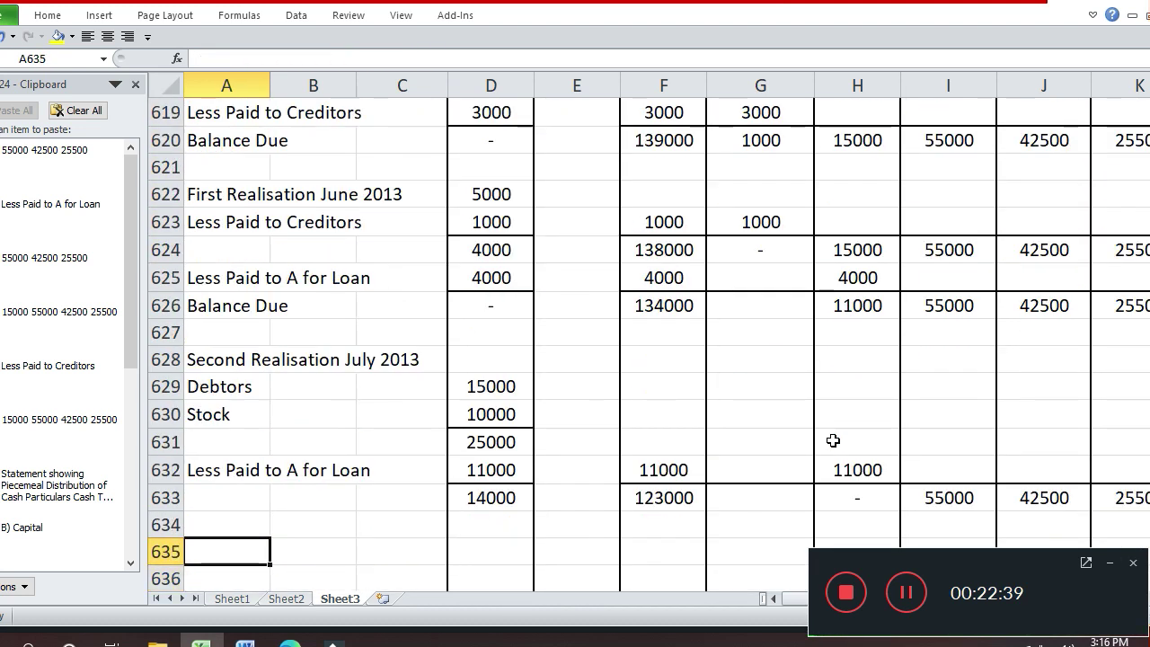
Enter the label "Less Paid to B" in A634 and the cash payment of 14000 in D634
key(Up)
key(Up)
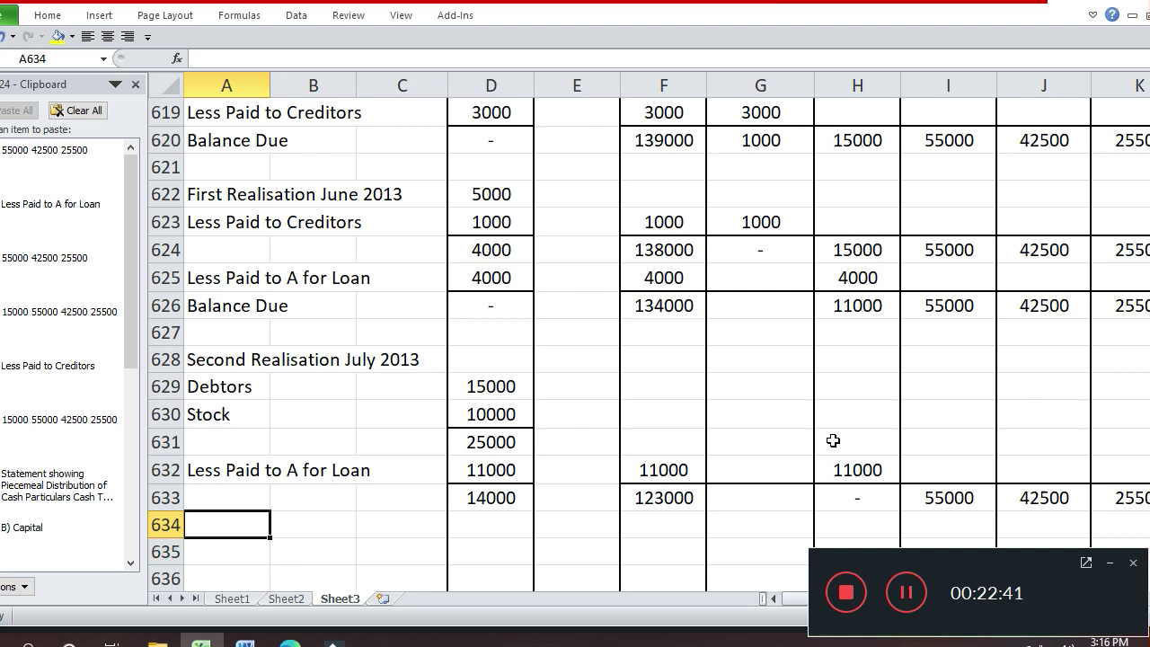
text(Less Paid to B)
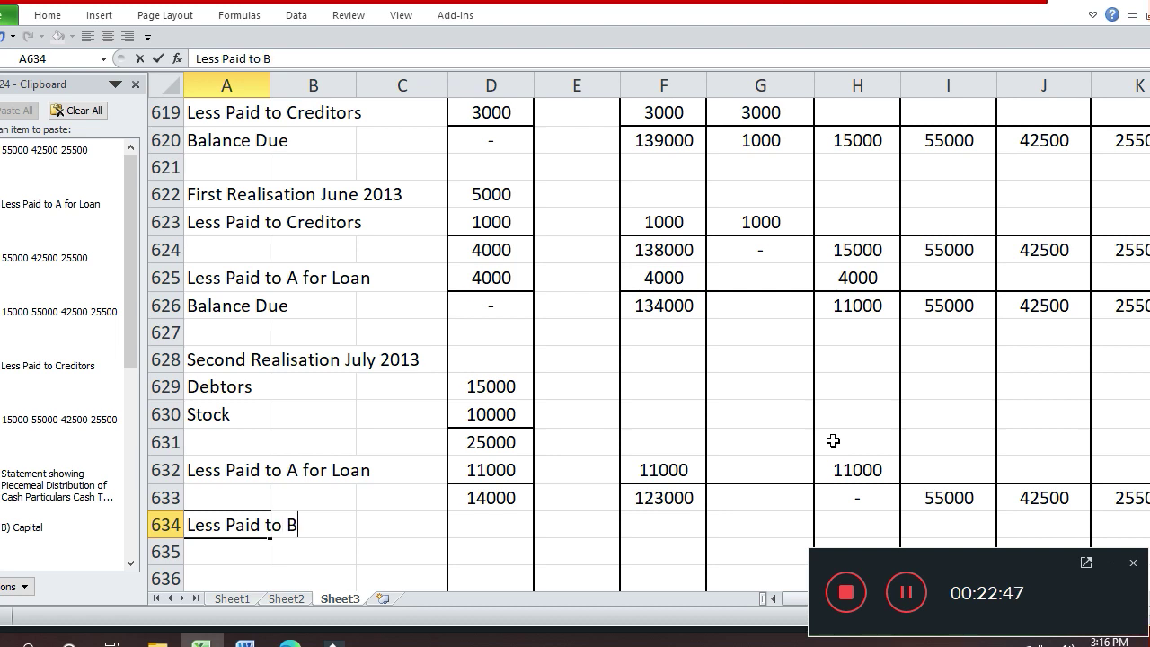
key(Return)
key(Up)
key(Right)
key(Right)
key(Right)
key(Right)
key(Left)
text(14000)
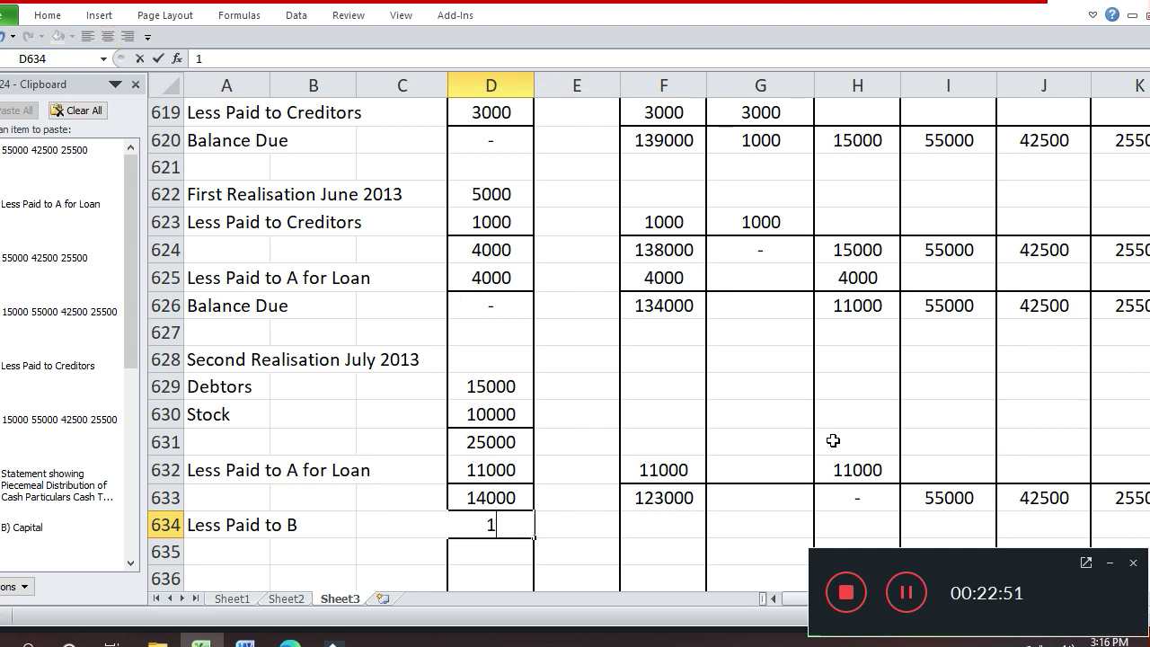
key(Return)
Record the 14000 payment to B against the total claim in F634 and against the capital balance in J634
key(Up)
key(Right)
key(Right)
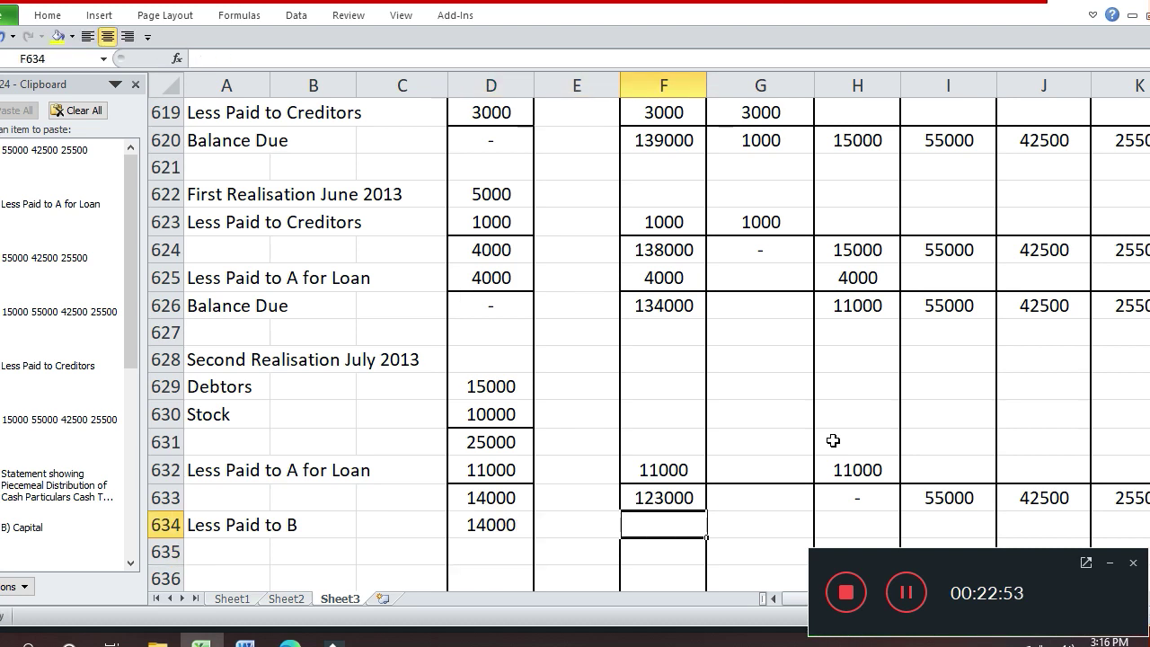
text(14000)
key(Return)
key(Up)
key(Right)
key(Right)
key(Right)
key(Right)
key(Left)
key(Left)
key(Left)
key(Left)
key(Left)
key(Left)
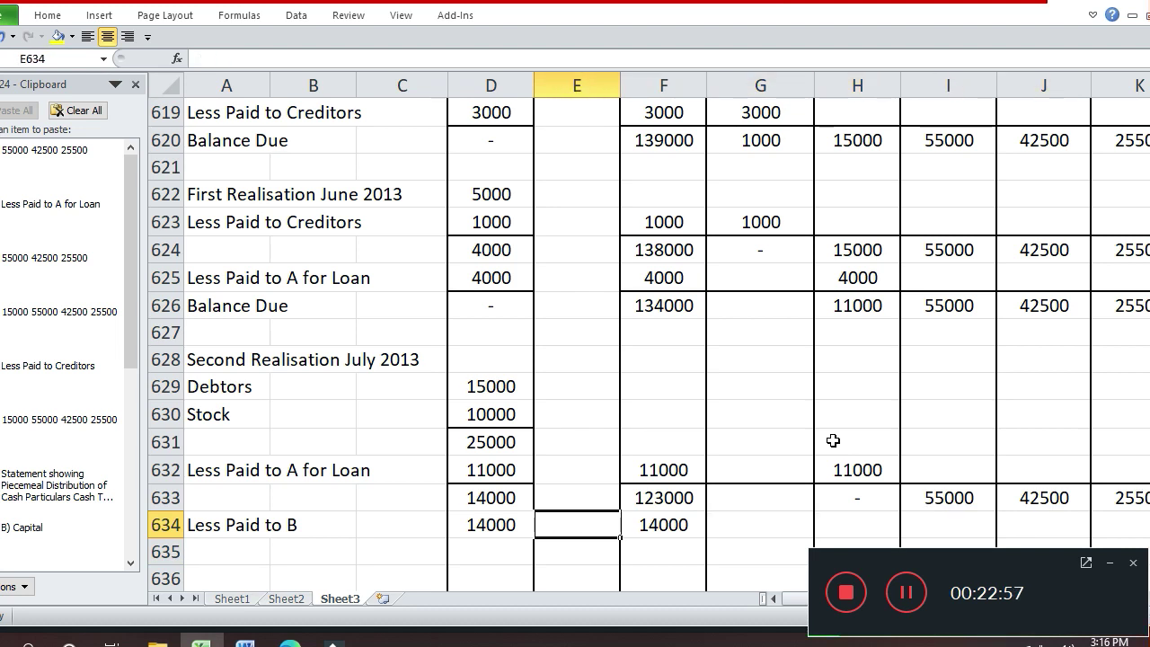
key(Right)
key(Right)
key(Right)
key(Right)
key(Right)
key(Right)
text(14000)
key(Return)
key(Return)
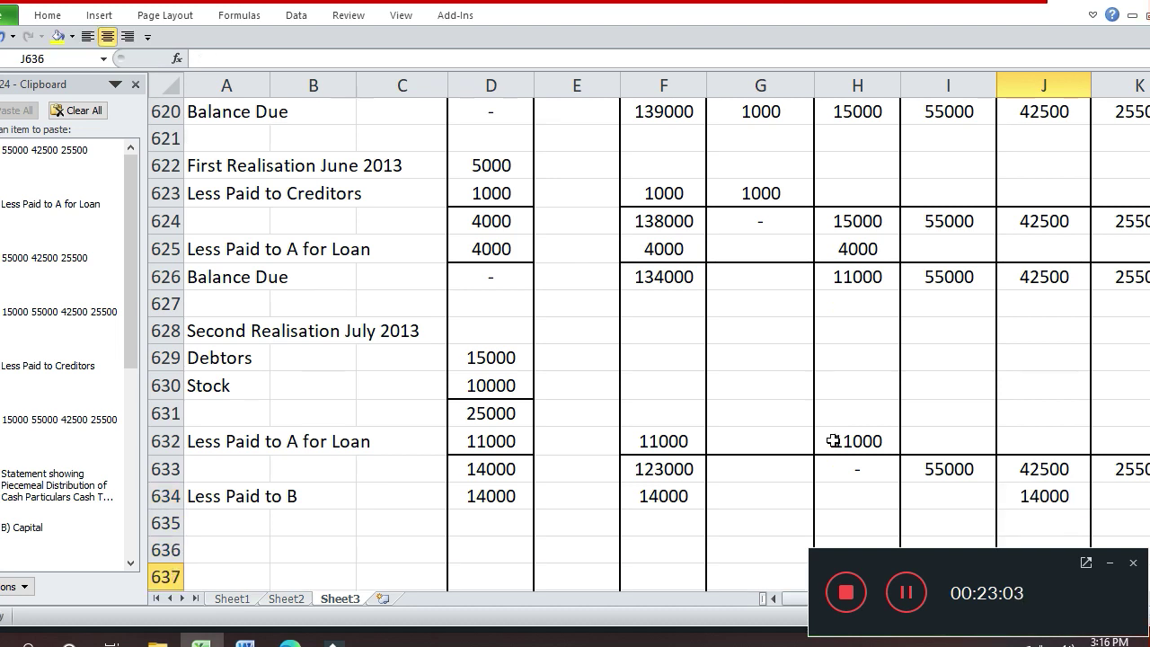
Label row 635 "Balance Due" in A635 and enter a dash in D635 for the nil cash balance
key(Return)
key(Up)
key(Up)
key(Up)
key(Left)
key(Left)
key(Left)
key(Left)
key(Left)
key(Left)
key(Left)
key(Left)
key(Left)
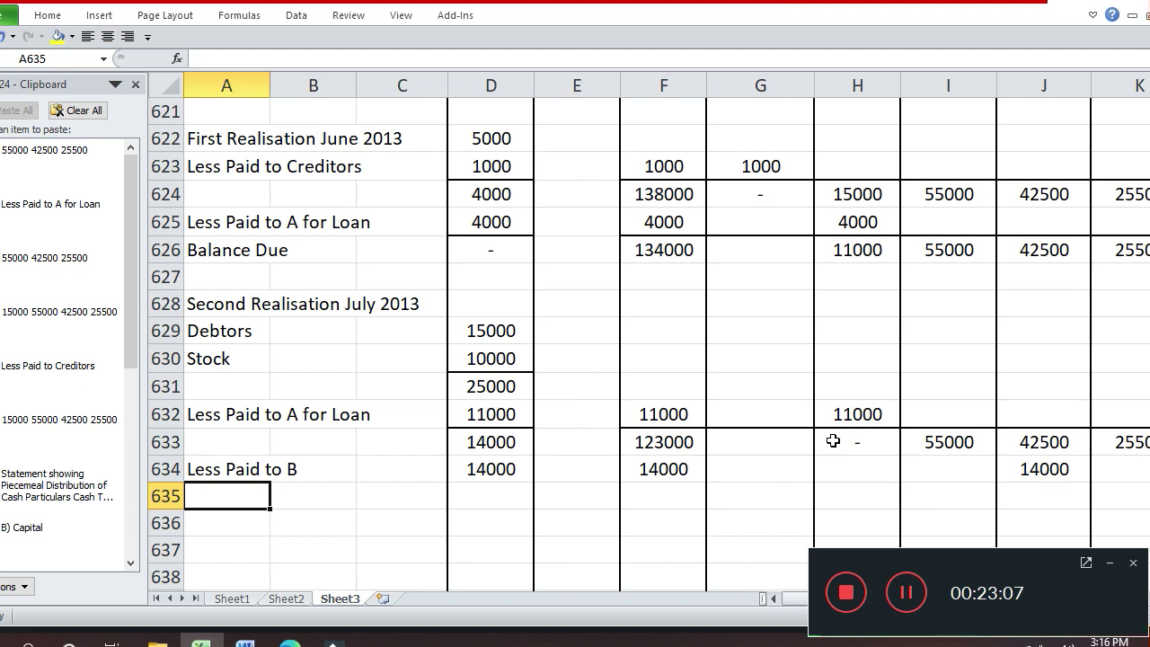
text(Balance Due)
key(Return)
key(Up)
key(Right)
key(Right)
key(Right)
text(N)
key(BackSpace)
key(Return)
Add a bottom border under the 14000 cash payment in D634
key(Up)
key(Up)
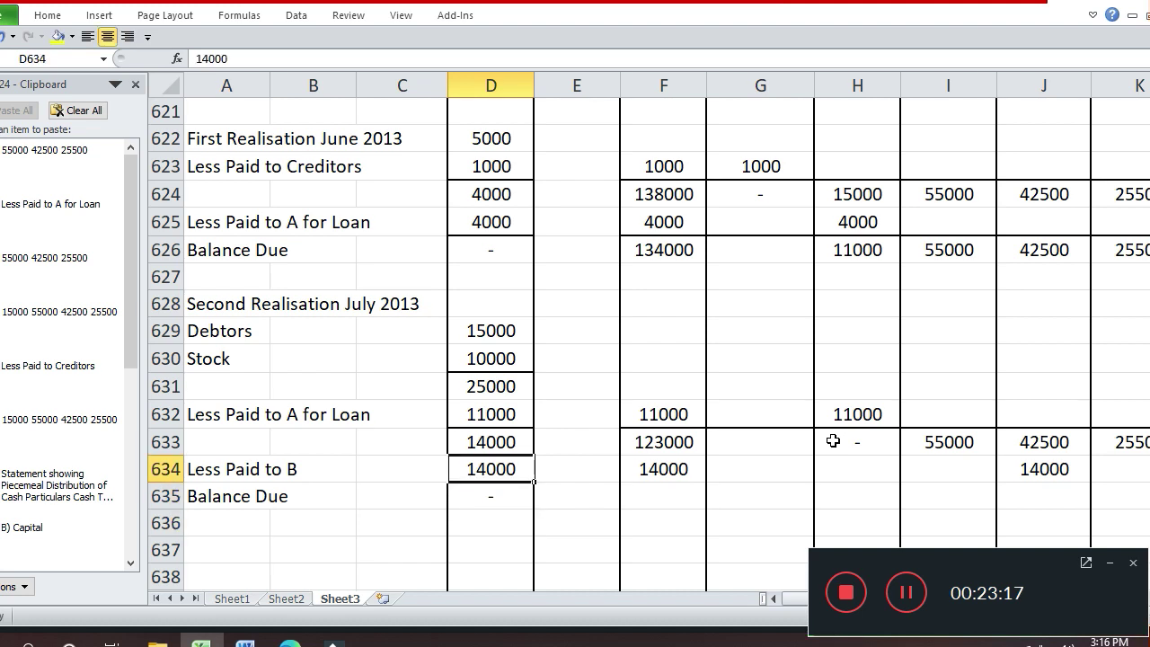
key(ctrl+1)
click(836, 444)
key(Return)
Calculate the remaining total claim in F635 by subtracting F634 from F633
key(Right)
key(Right)
key(Right)
key(Down)
key(Left)
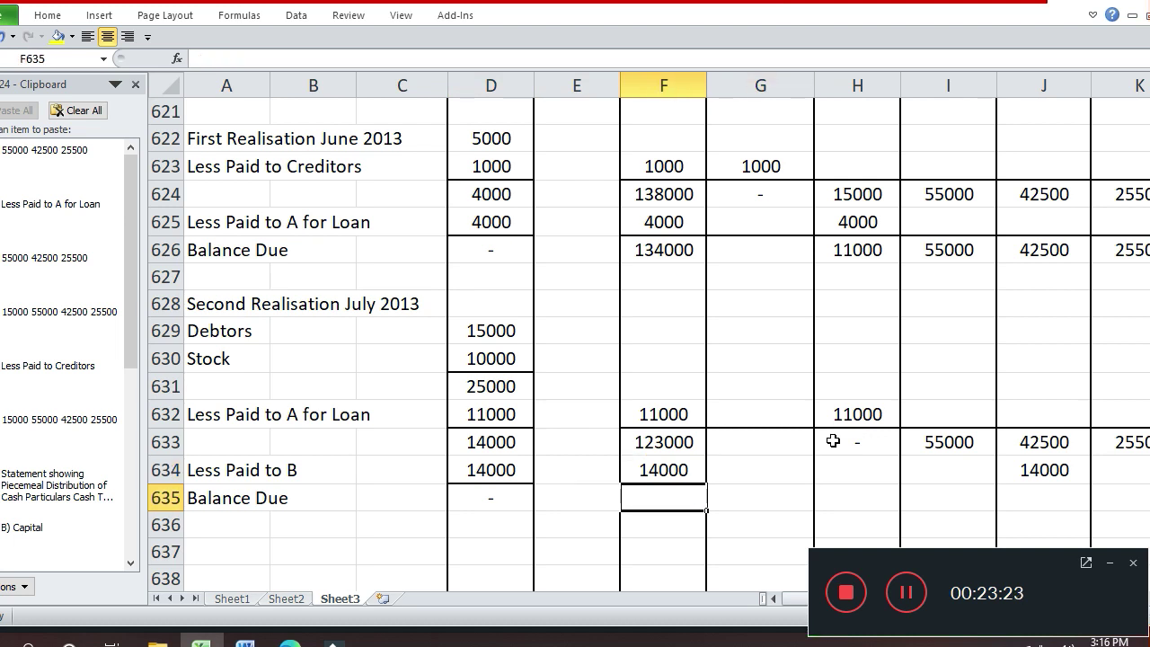
text(=)
key(Up)
key(Up)
text(-)
key(Up)
key(Return)
Calculate B's remaining capital balance in J635 by subtracting J634 from J633
key(Up)
key(Right)
key(Right)
key(Right)
key(Right)
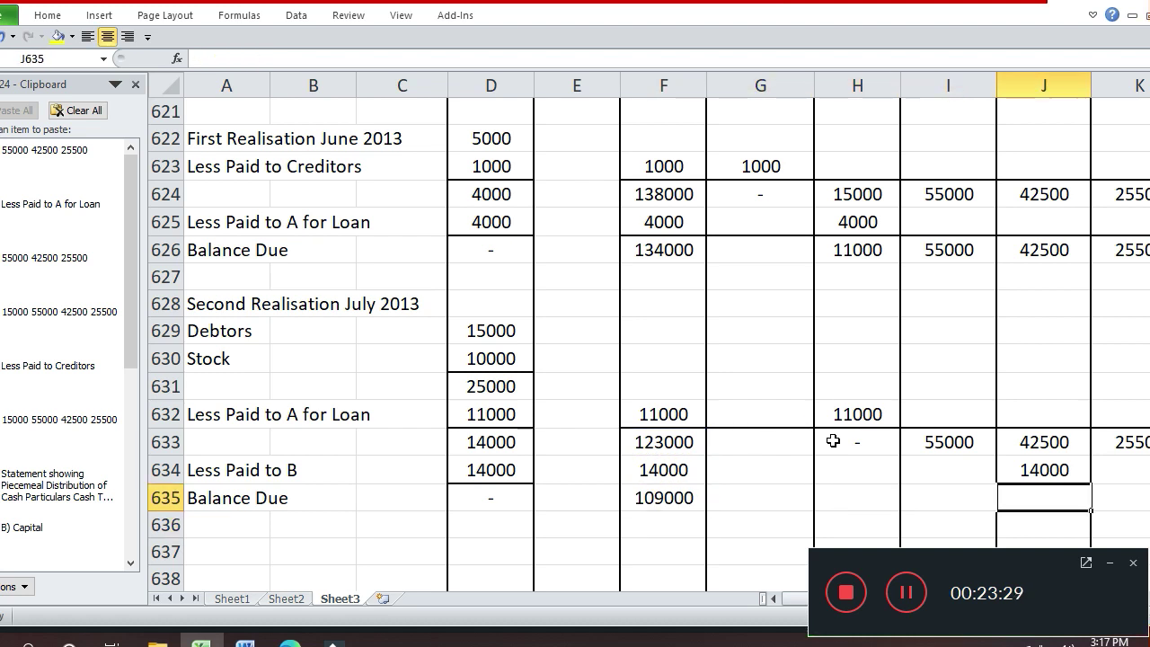
text(=)
key(Up)
key(Up)
text(-)
key(Up)
key(Return)
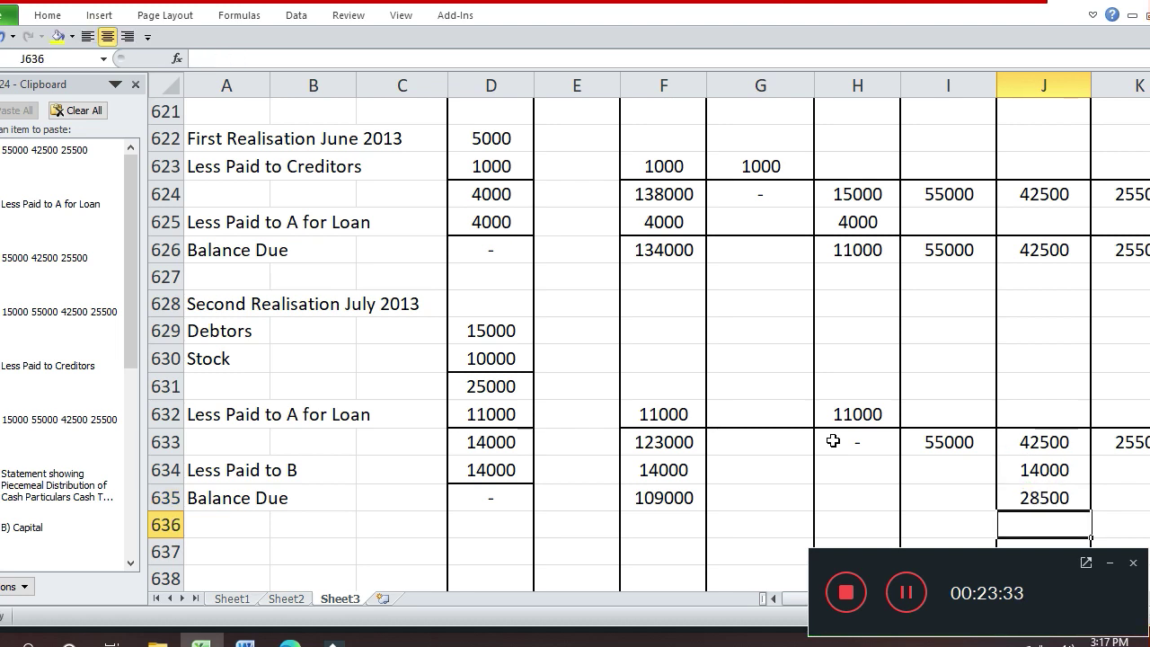
Carry the capital balances 55000 and 25500 down from I633 and K633 into I635 and K635
key(Up)
key(Left)
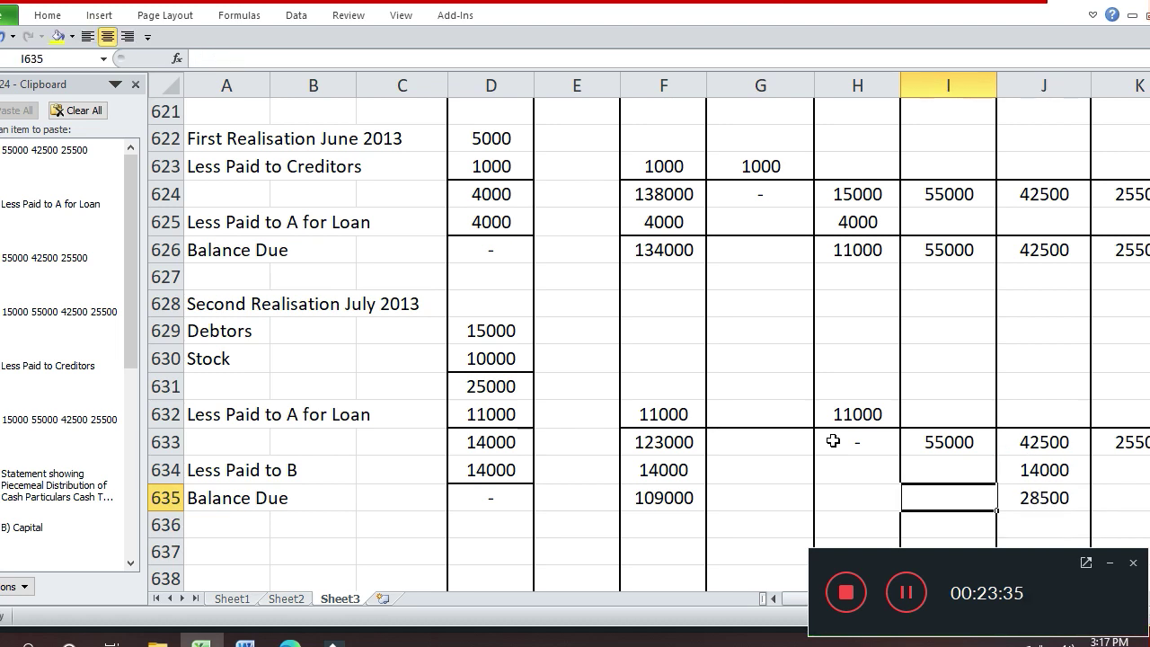
key(Up)
key(Up)
key(ctrl+c)
key(Down)
key(Down)
key(Return)
key(Right)
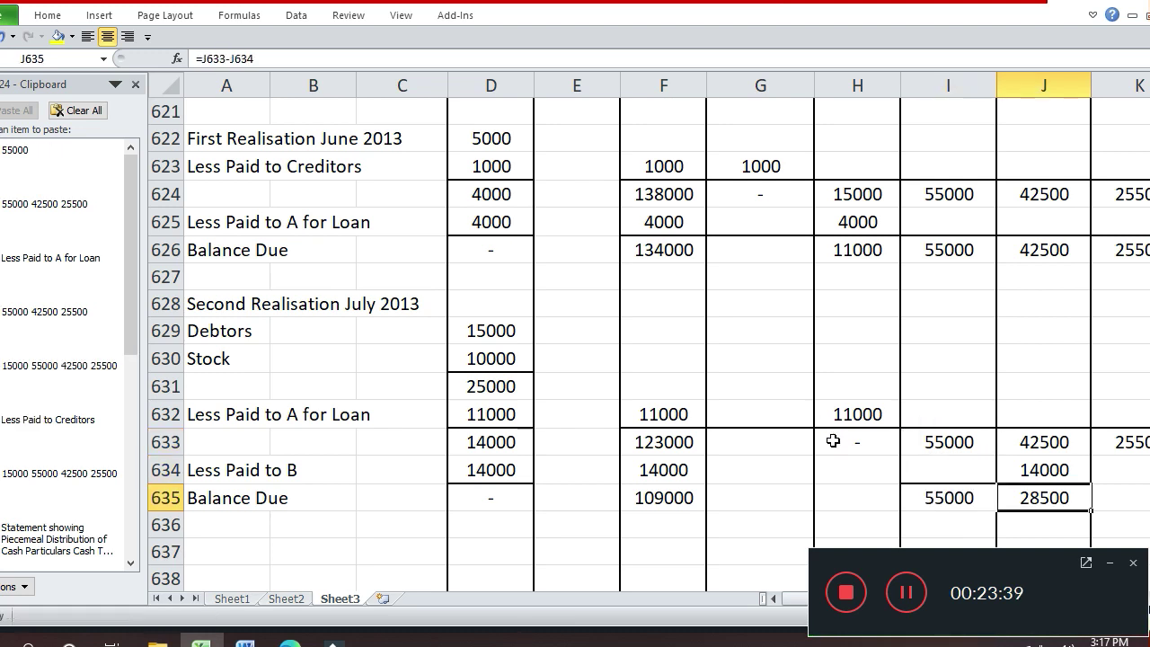
key(Right)
key(Up)
key(Up)
key(ctrl+c)
key(Down)
key(Down)
key(Return)
Add a bottom border across F634:K634 under the payment to B
key(Up)
key(Left)
key(Left)
key(Left)
key(Left)
key(Left)
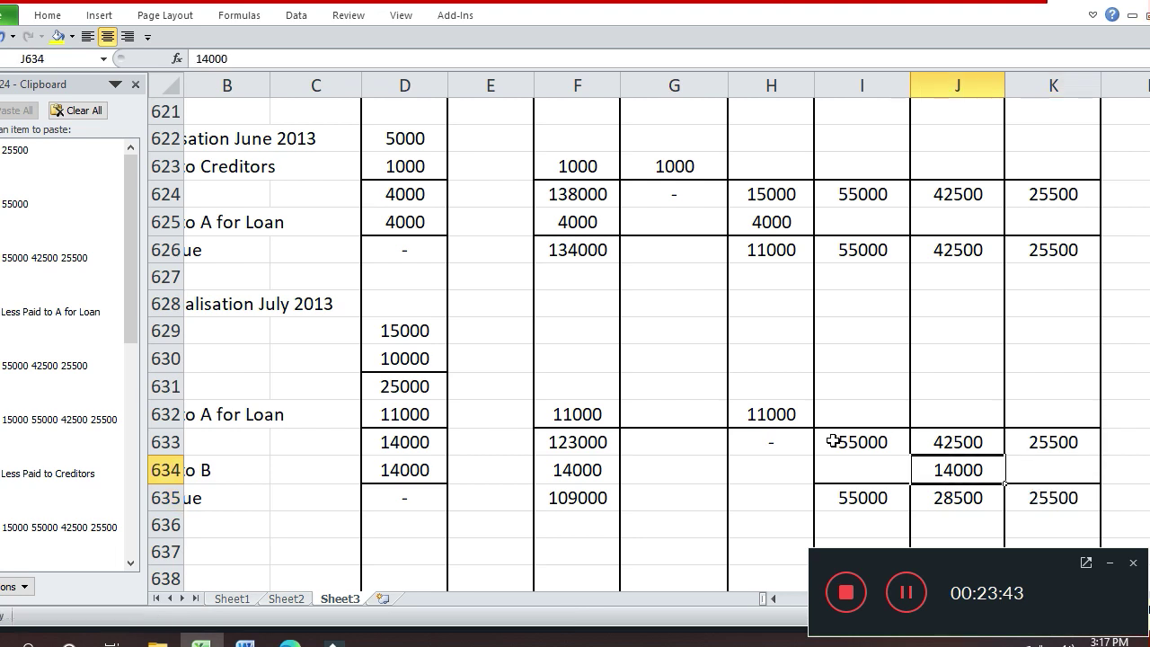
key(shift+Right)
key(shift+Right)
key(shift+Right)
key(shift+Right)
key(shift+Right)
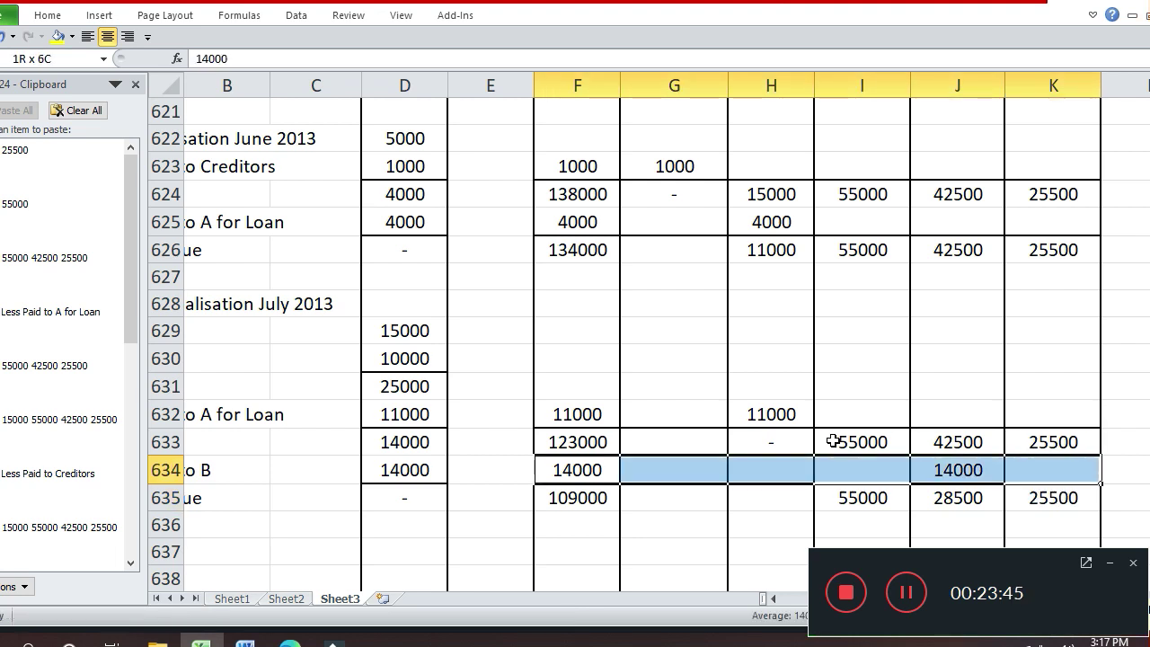
key(ctrl+1)
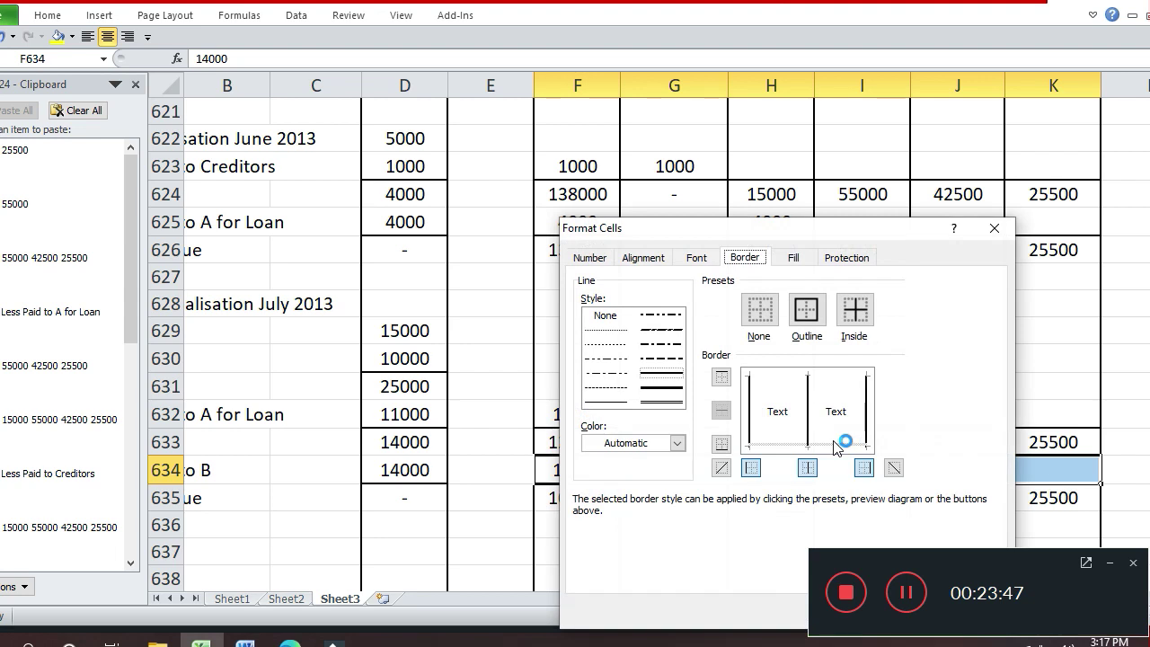
click(834, 444)
key(Return)
Copy the Second Realisation heading with its Debtors and Stock labels from A628:A631 to the block starting at A637
key(Down)
key(Down)
key(Left)
key(Left)
key(Left)
key(Left)
key(Left)
key(Down)
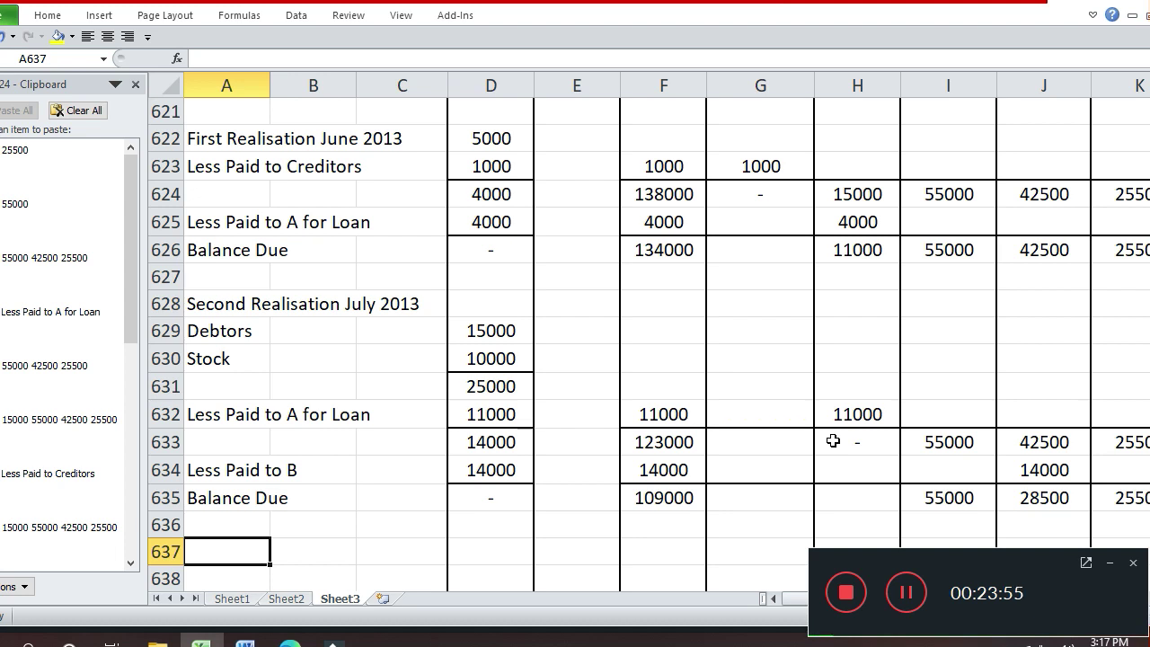
key(Up)
key(Up)
key(Up)
key(Up)
key(Up)
key(Up)
key(Up)
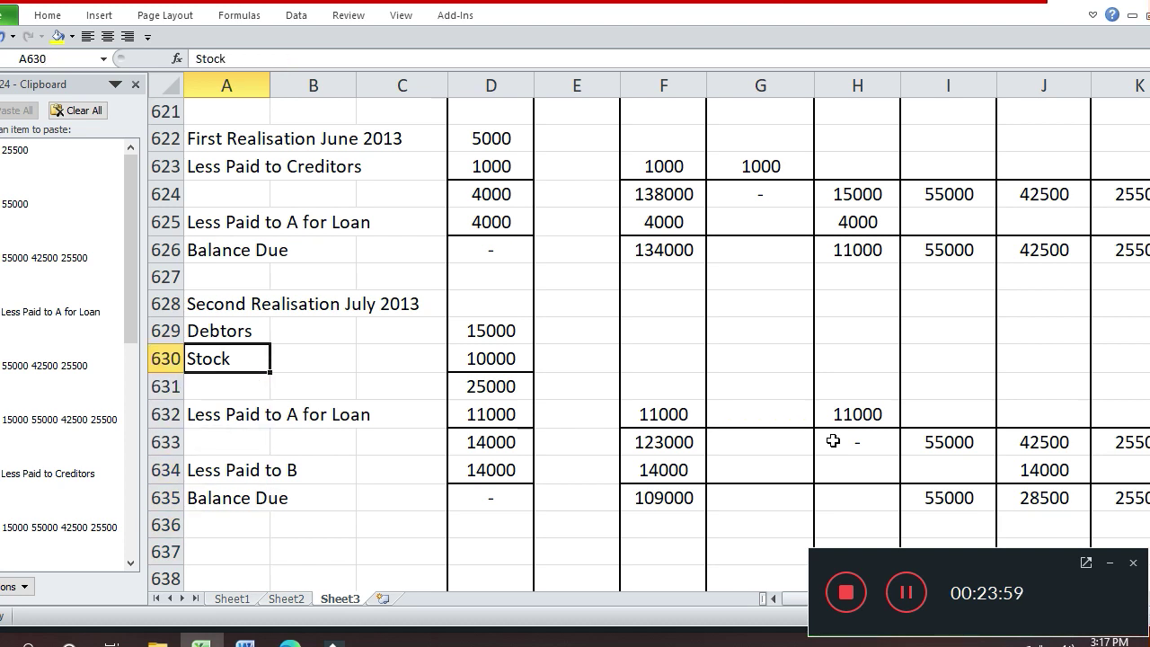
key(Up)
key(Up)
key(shift+Down)
key(shift+Down)
key(shift+Down)
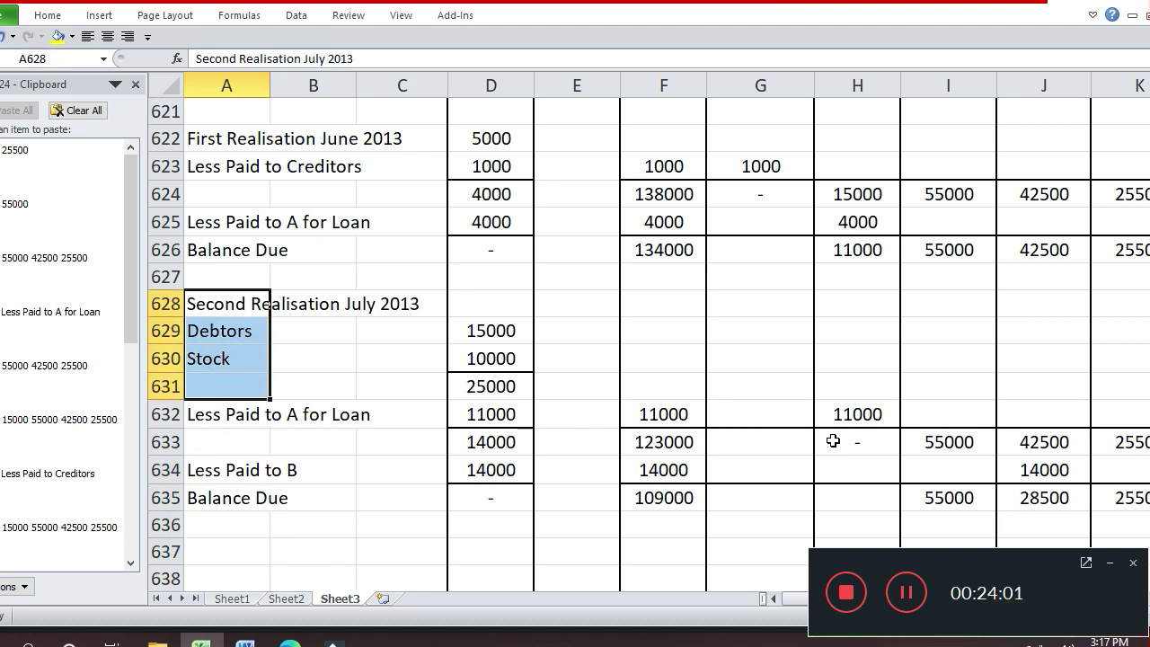
key(ctrl+c)
key(Down)
key(Down)
key(Down)
key(Down)
key(Down)
key(Down)
key(Down)
key(Down)
key(Down)
key(Down)
key(Down)
key(Down)
key(Down)
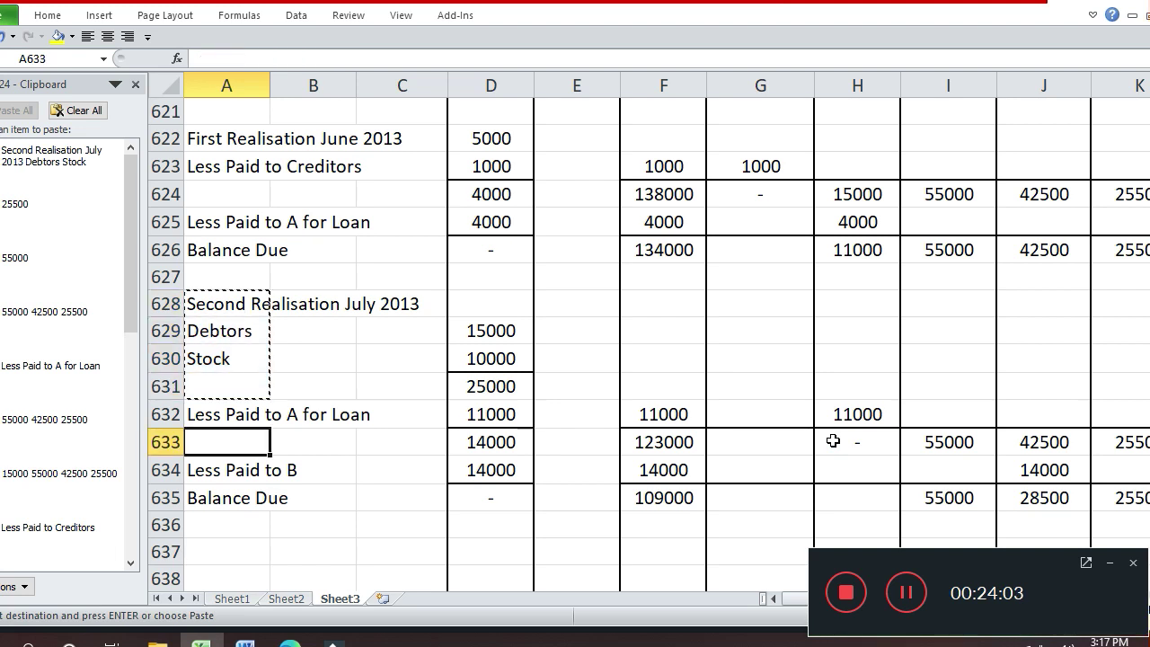
key(Up)
key(Up)
key(Up)
key(Up)
key(Return)
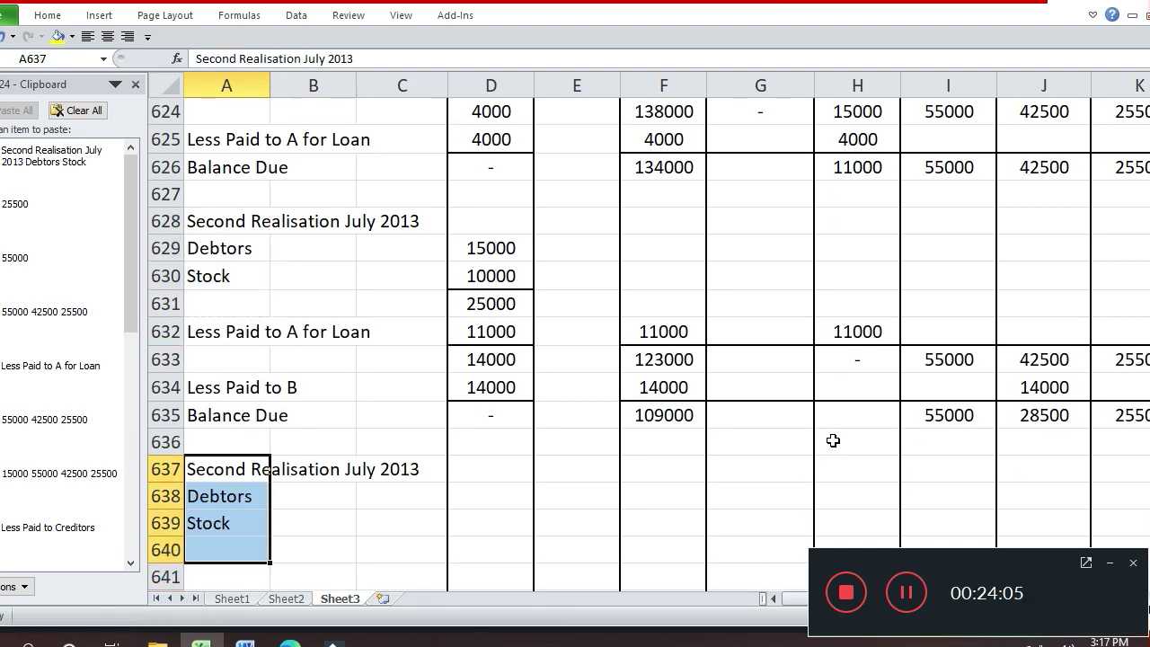
Change the copied heading in A637 to "Third Realisation Aug 2013"
key(Down)
key(Up)
key(F2)
key(Home)
key(shift+Right)
key(shift+Right)
key(shift+Right)
key(shift+Right)
key(shift+Right)
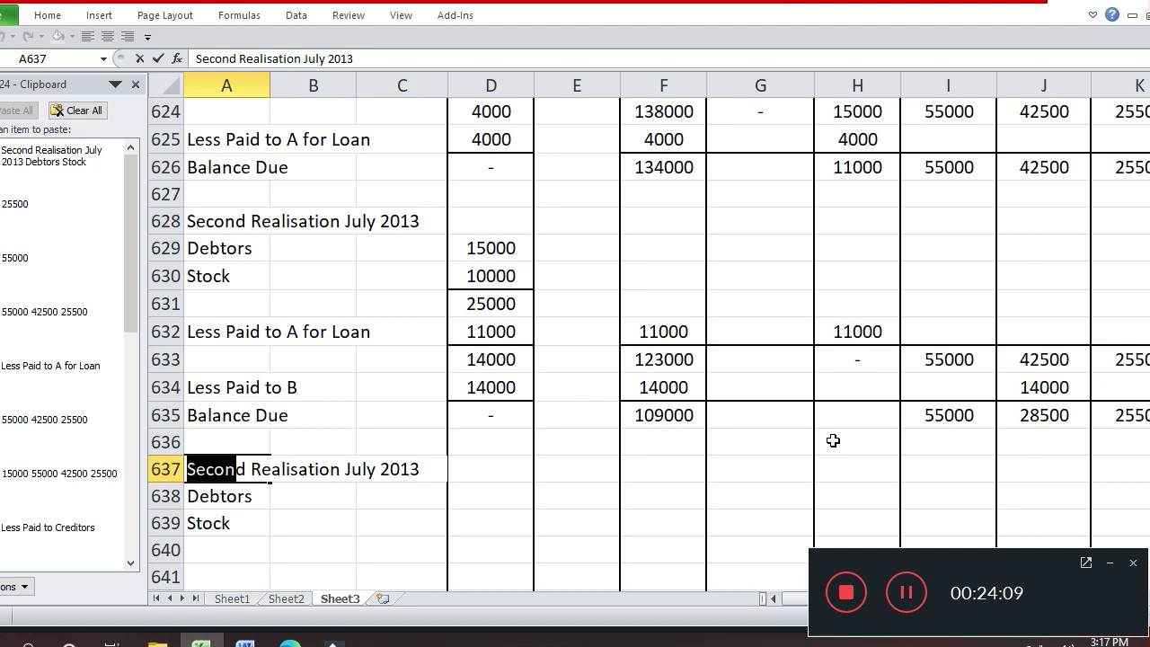
text(Thir)
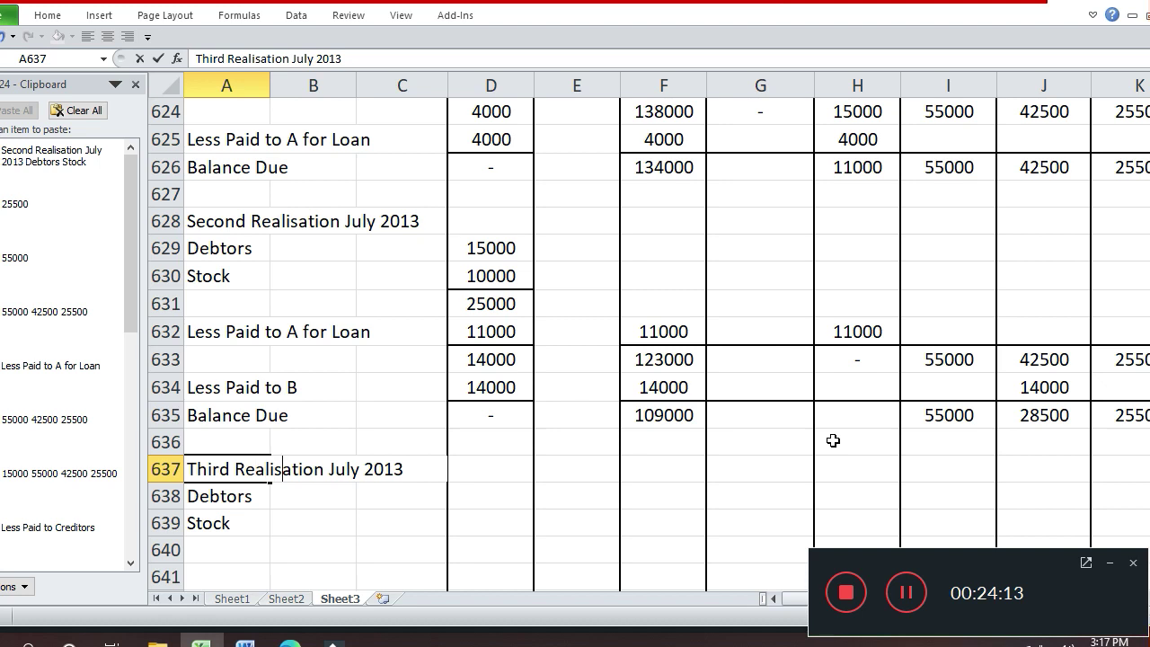
key(shift+Right)
key(shift+Right)
key(shift+Right)
key(shift+Right)
text(Au)
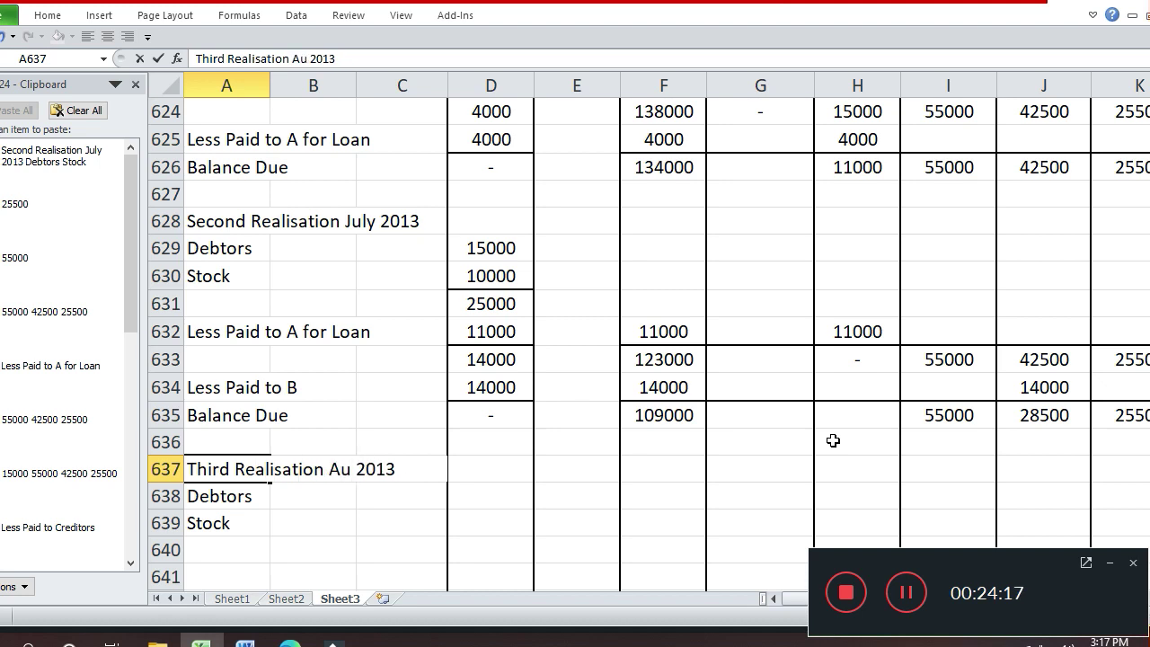
text(f)
key(BackSpace)
text(g)
key(Return)
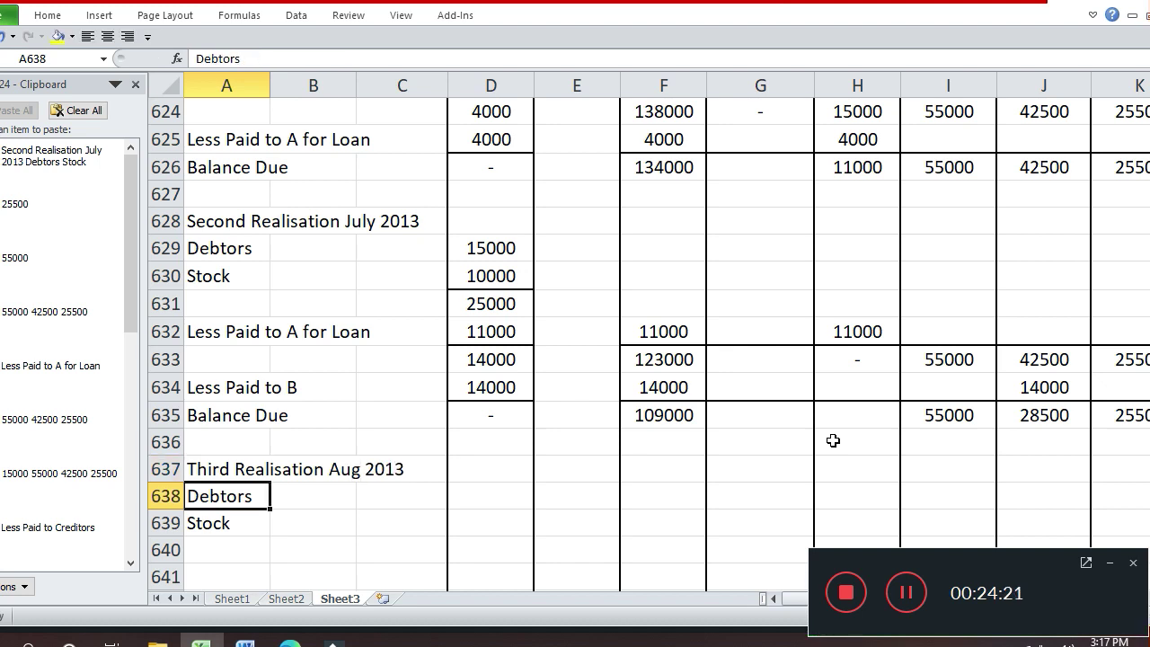
Enter the third realisation amounts of 20000 for Debtors and 25000 for Stock, with the total 45000 in D640
key(Right)
key(Right)
key(Right)
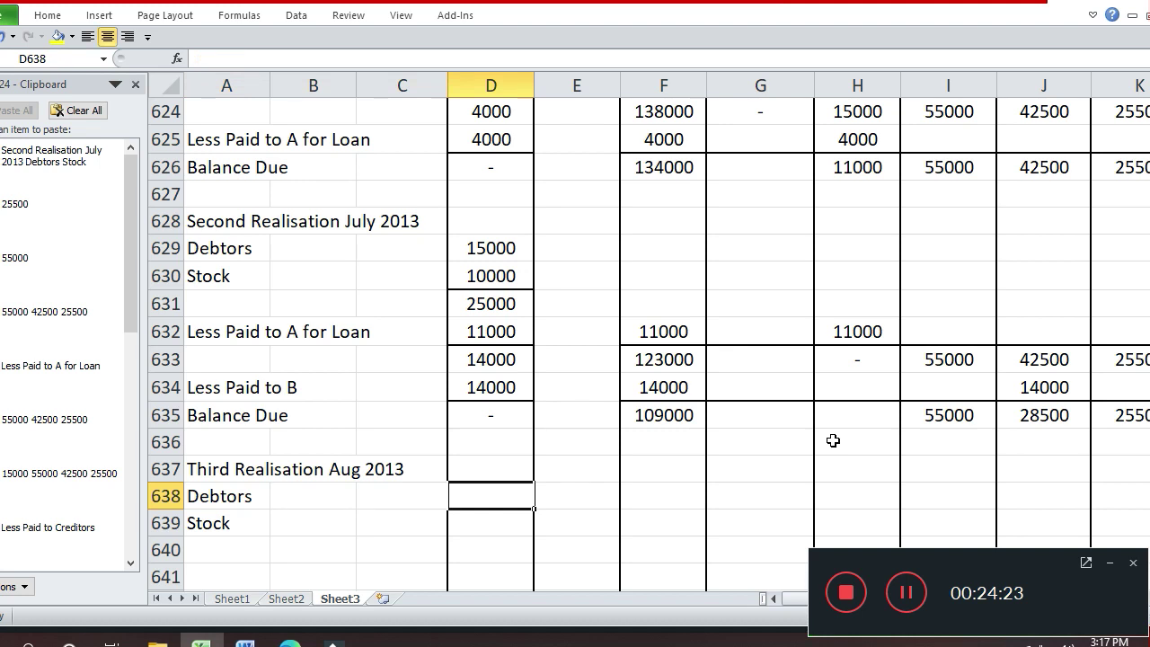
text(20000)
key(Return)
text(0)
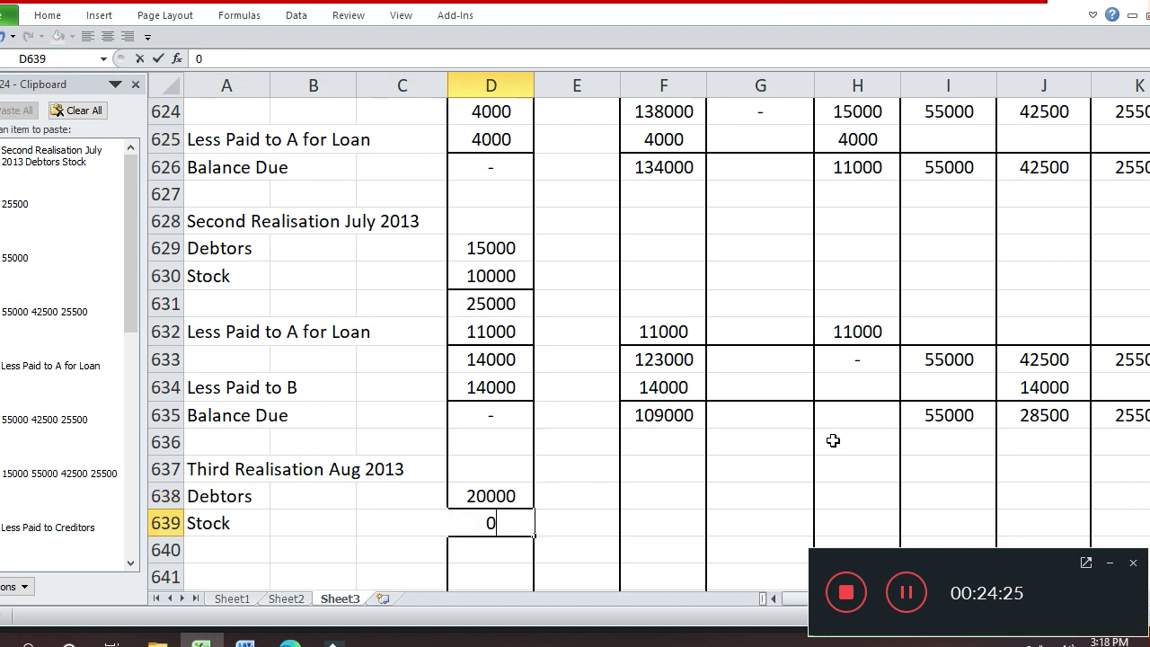
text(25000)
key(Return)
text(45000)
key(Return)
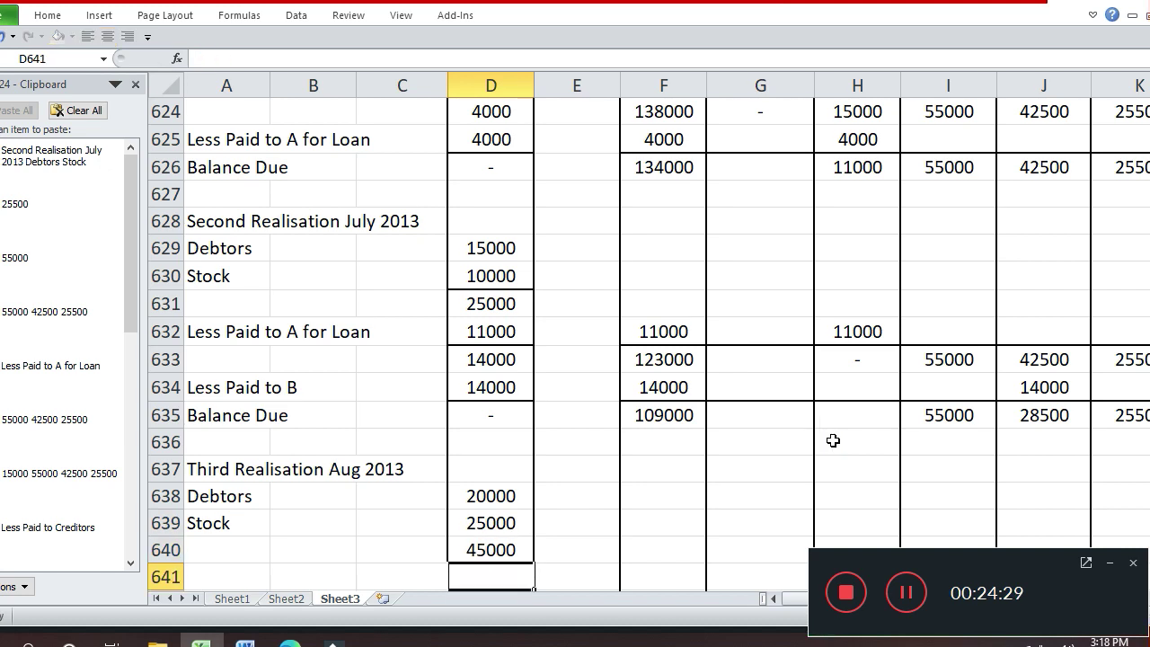
Add a bottom border under the 25000 stock amount in D639
key(Up)
key(Up)
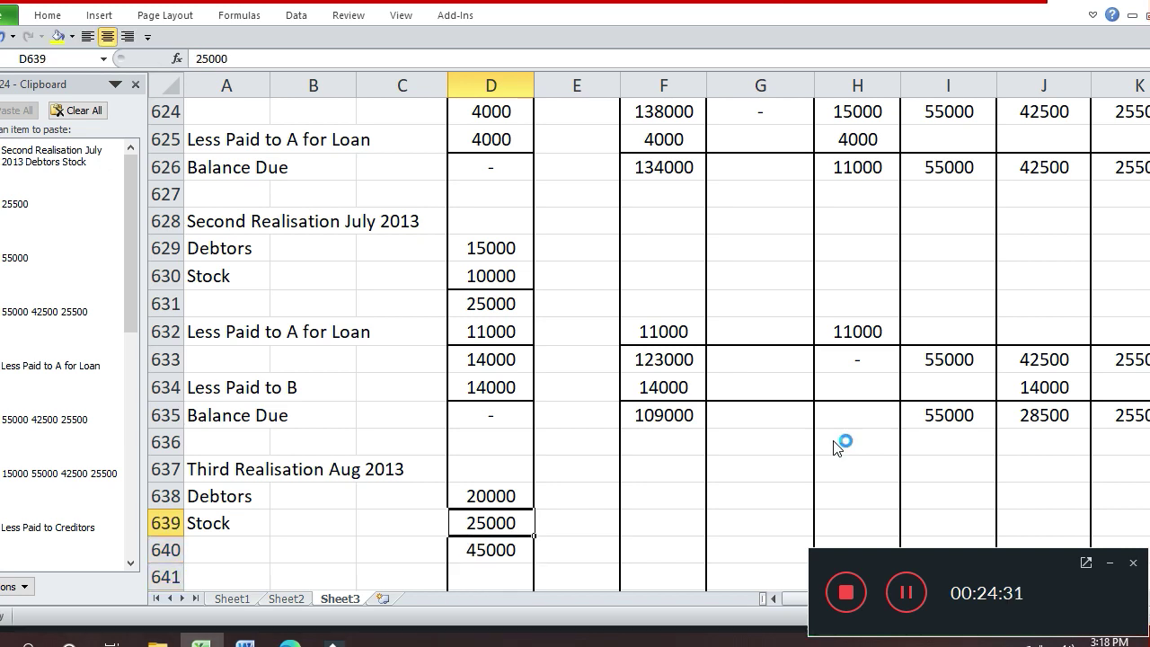
key(ctrl+1)
click(834, 445)
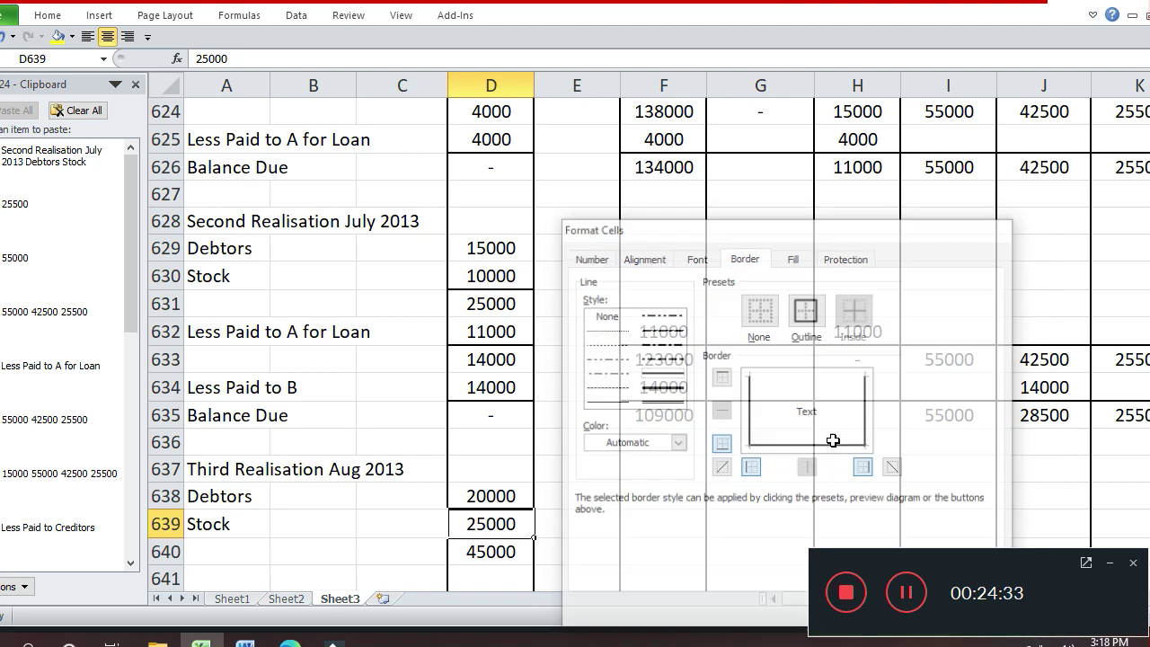
key(Return)
Copy the "Less Paid to B" label from A634 to A641, below the third realisation total
key(Down)
key(Down)
key(Left)
key(Left)
key(Left)
key(Right)
key(Right)
key(Right)
key(Right)
key(Right)
key(Left)
key(Left)
key(Left)
key(Left)
key(Left)
key(Up)
key(Up)
key(Up)
key(Up)
key(Up)
key(Up)
key(Up)
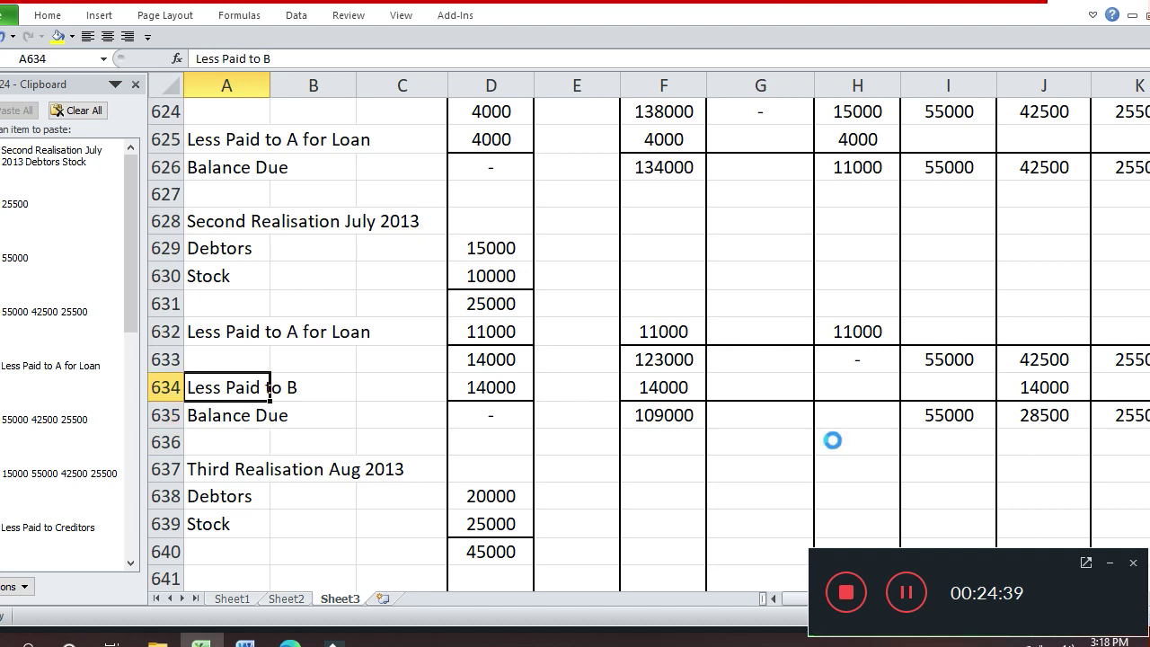
key(ctrl+c)
key(Down)
key(Down)
key(Down)
key(Down)
key(Down)
key(Down)
key(Down)
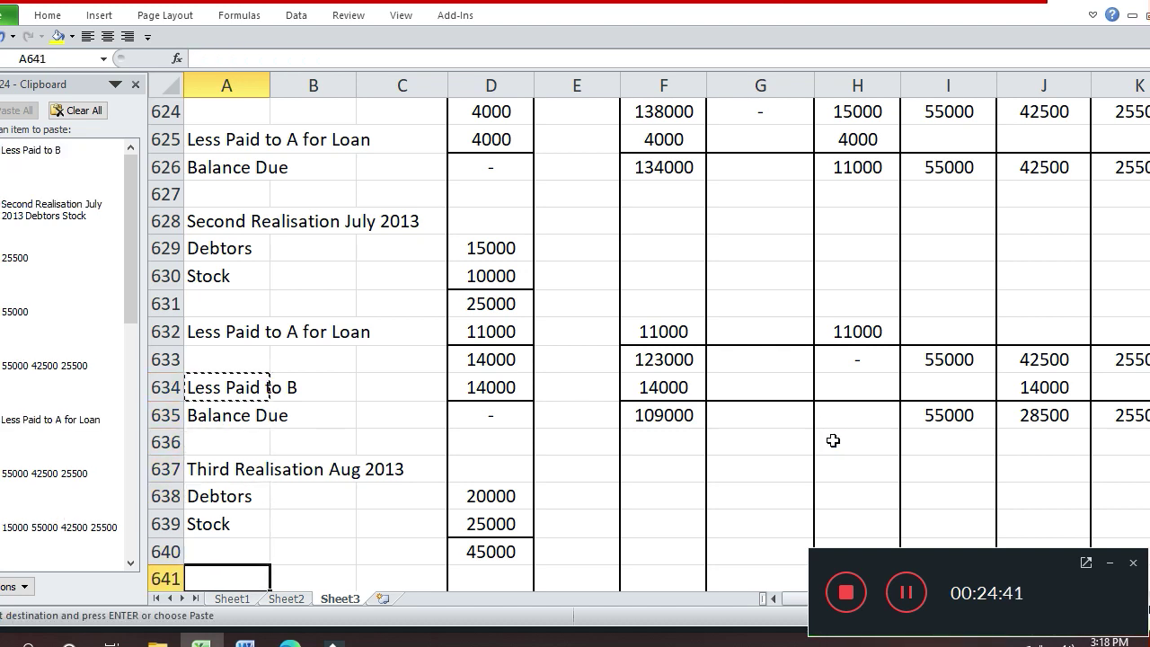
key(Return)
Enter 1000 as the payment to B in D641 and F641
key(Right)
key(Right)
key(Right)
text(1000)
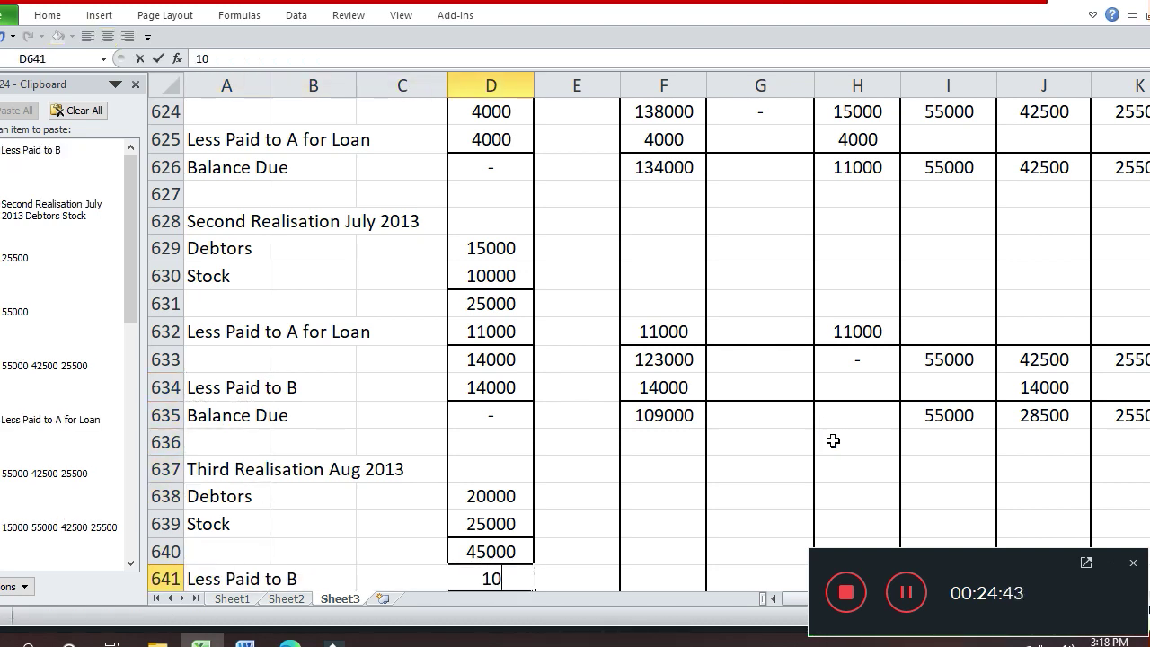
key(Return)
key(Up)
key(Right)
key(Right)
key(Left)
key(Left)
key(Right)
key(Right)
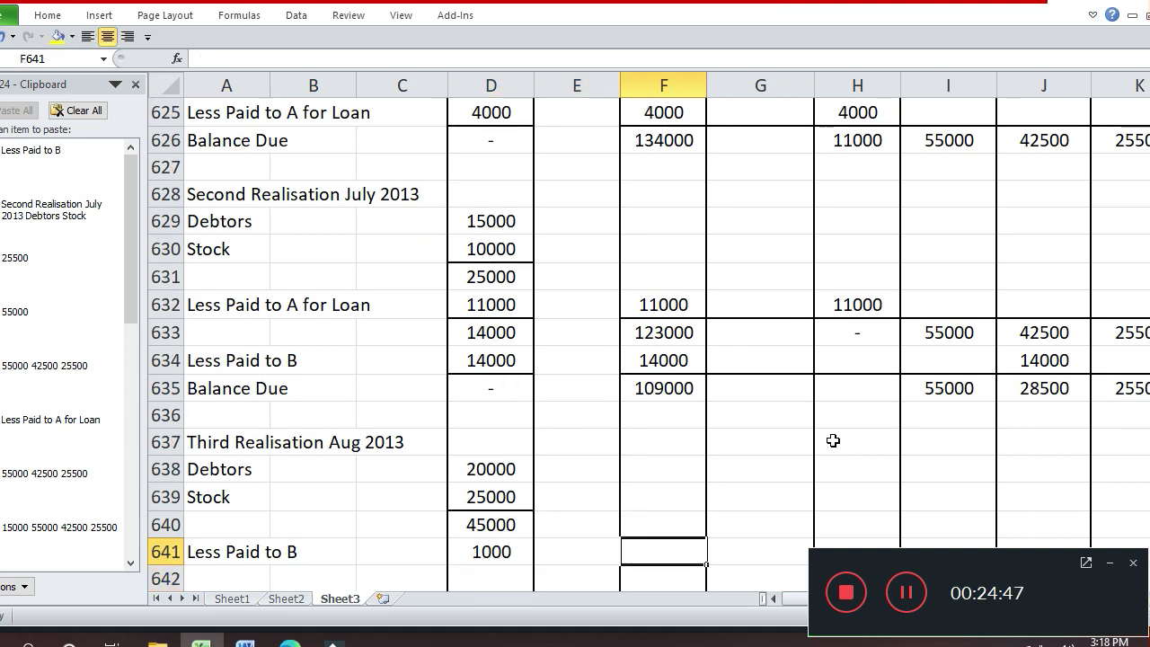
key(Left)
key(Left)
key(Right)
key(Right)
text(1000)
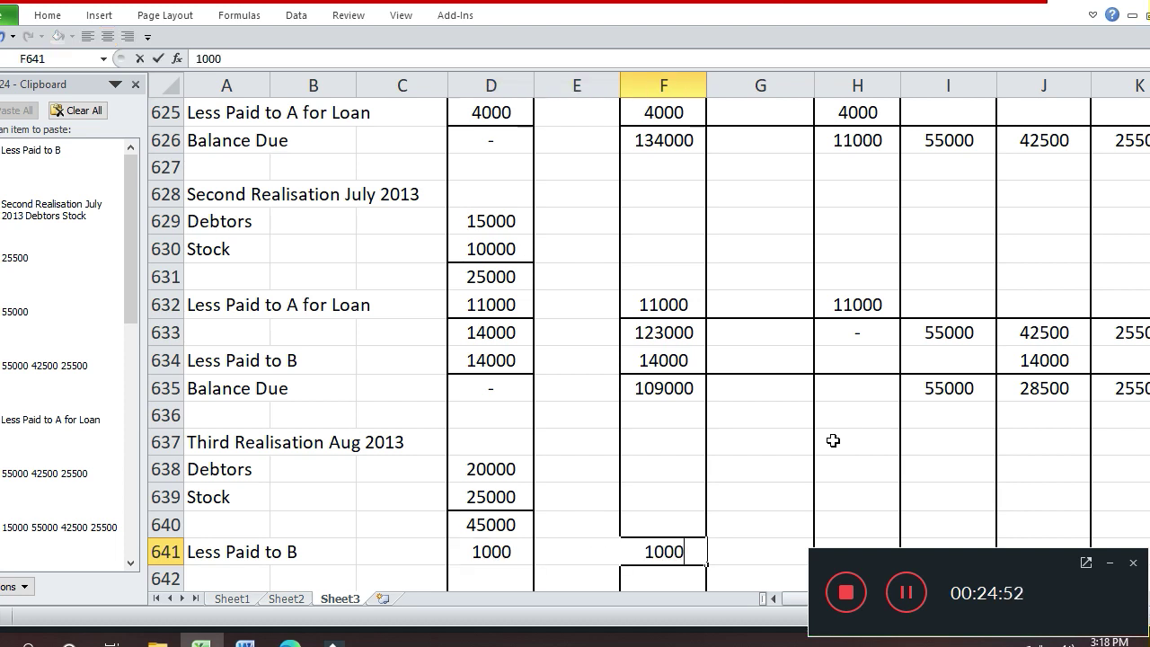
key(Return)
key(Up)
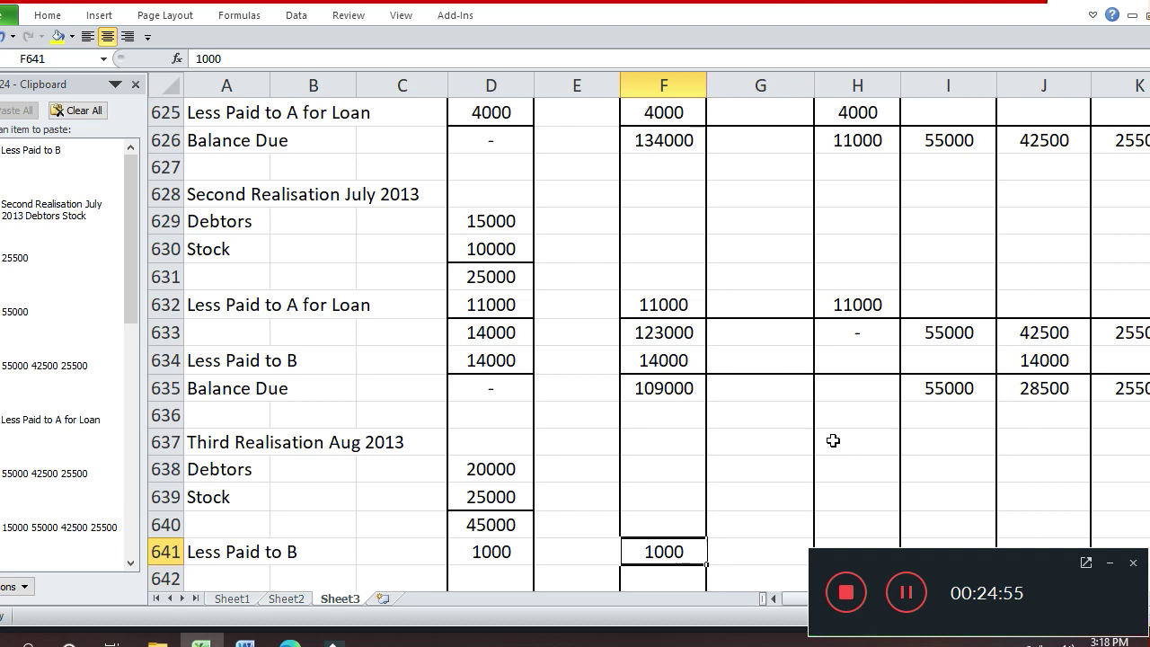
Record the same 1000 payment in column J of the Less Paid to B row, in J641
key(Right)
key(Right)
key(Right)
key(Right)
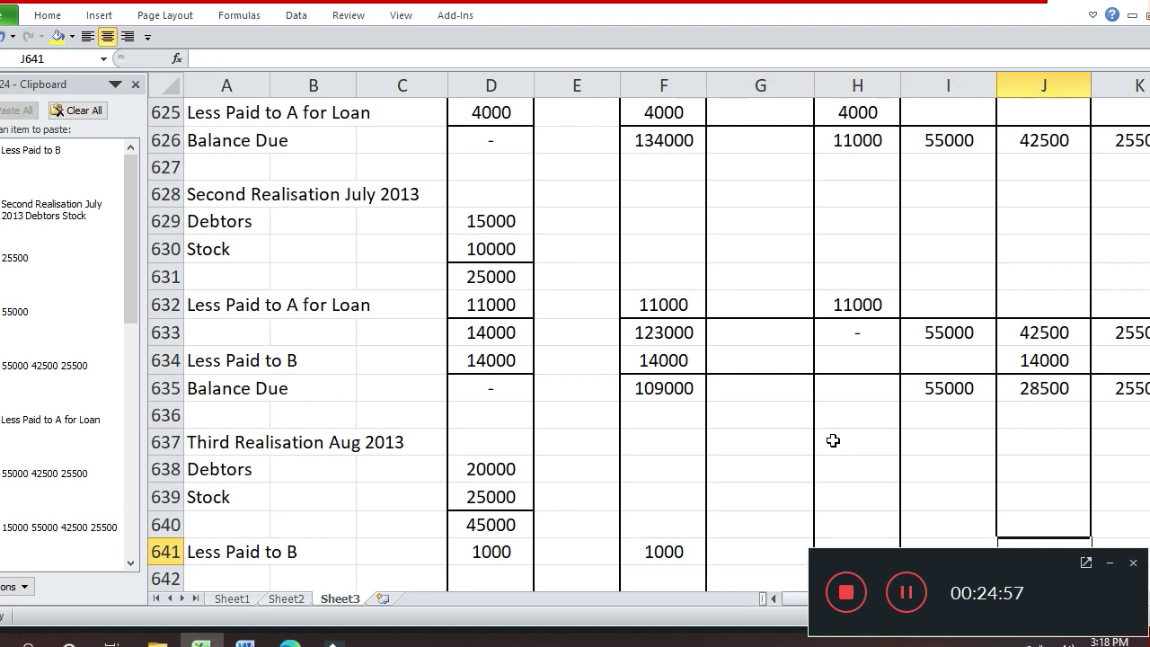
text(1000)
key(Return)
key(Down)
key(Down)
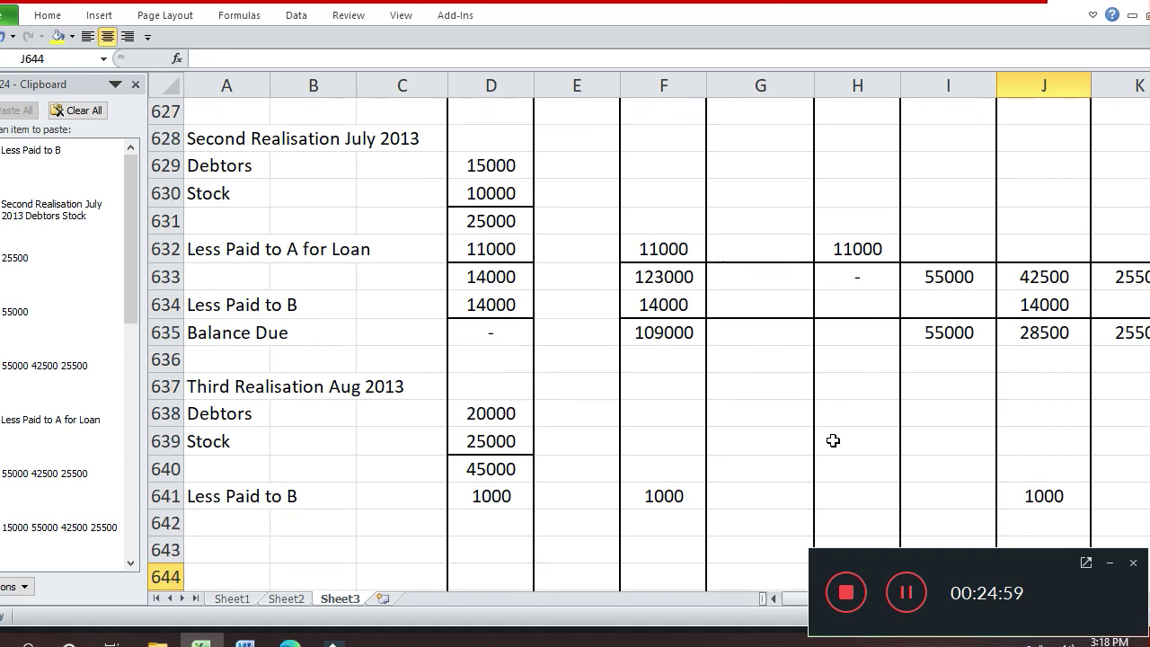
Enter the remaining cash of 44000 in D642, below the 1000 payment to B
key(Up)
key(Up)
key(Left)
key(Left)
key(Left)
key(Left)
key(Left)
key(Left)
key(Left)
key(Left)
key(Left)
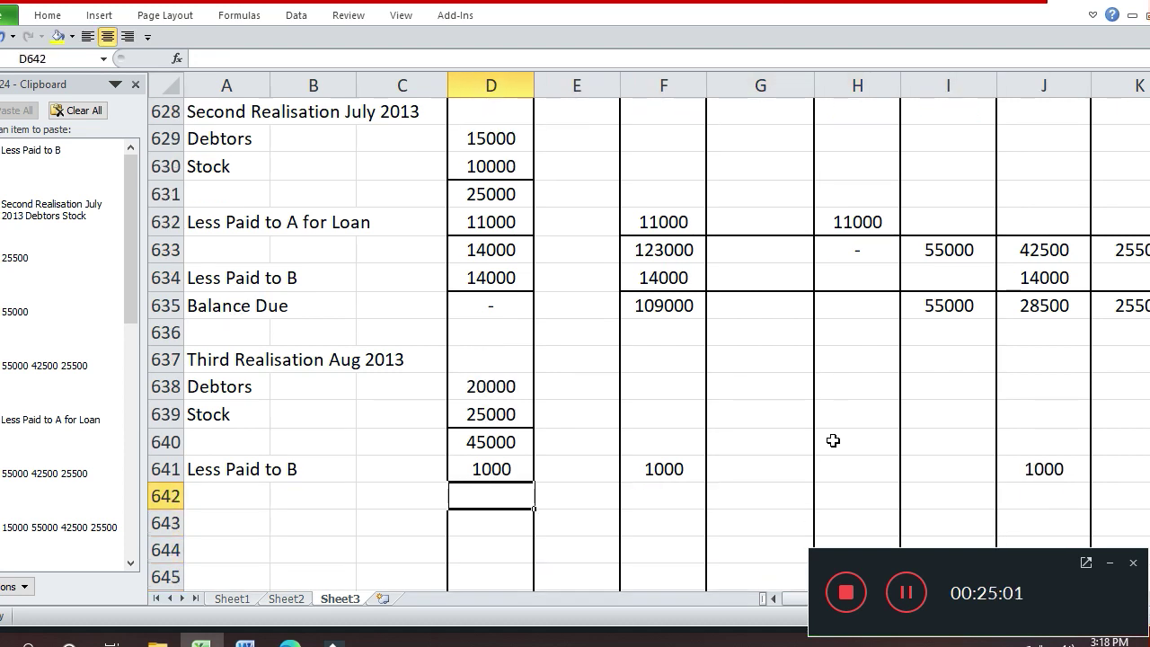
key(Right)
key(Right)
key(Right)
key(Right)
key(Right)
key(Right)
key(Left)
key(Left)
key(Left)
key(Left)
key(Right)
key(Right)
key(Right)
key(Right)
key(Right)
key(Left)
key(Left)
key(Left)
key(Left)
key(Right)
key(Left)
text(44000)
key(Return)
Calculate the remaining balance in F642 by subtracting the payment in F641 from the balance due in F635
key(Up)
key(Right)
key(Right)
text(=)
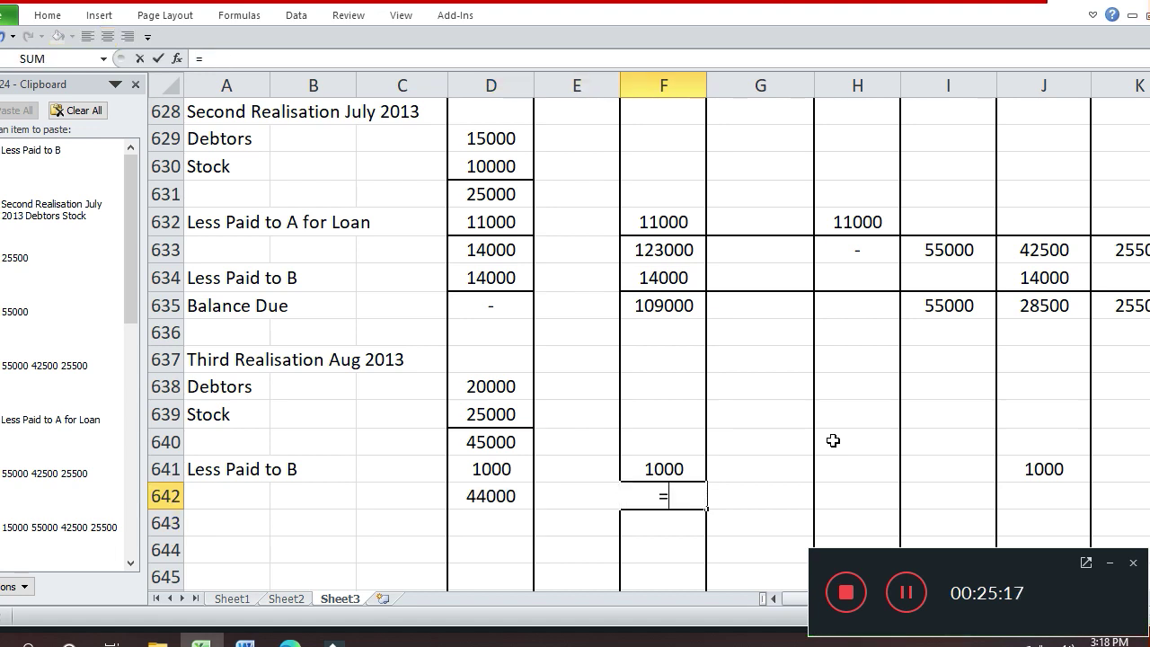
key(Up)
key(Up)
key(Up)
key(Up)
key(Up)
key(Up)
key(Up)
text(-)
key(Up)
key(Return)
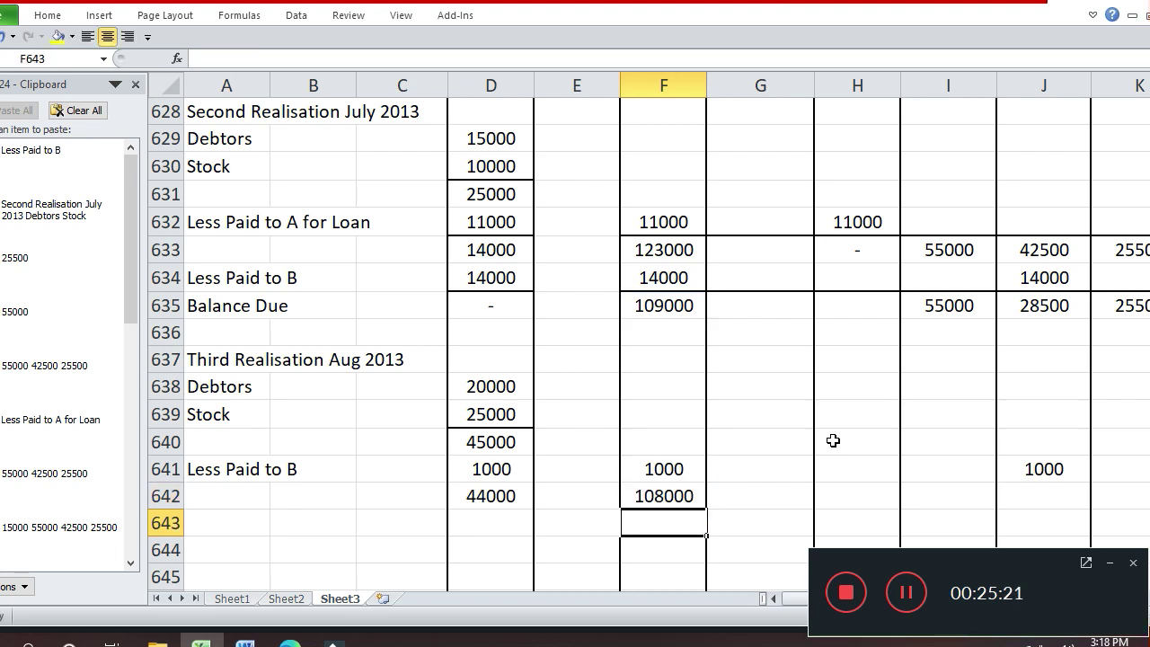
Copy the 55000 balance due from I635 to I642
key(Up)
key(Right)
key(Right)
key(Right)
key(Right)
key(Up)
key(Up)
key(Up)
key(Up)
key(Up)
key(Up)
key(Up)
key(Left)
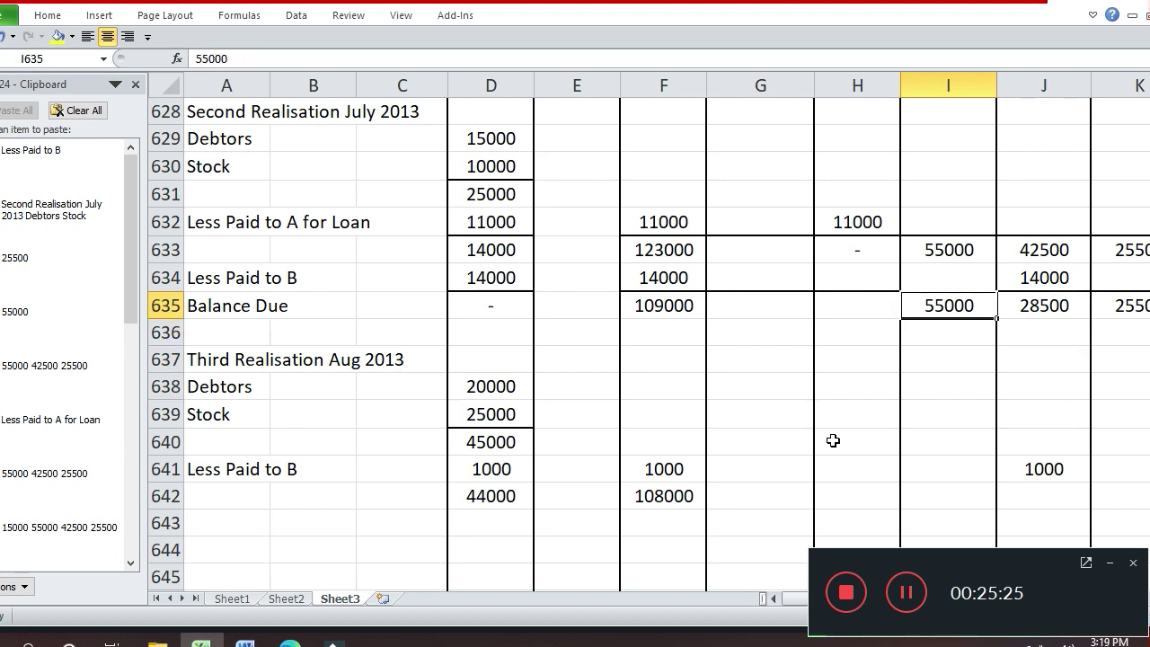
key(ctrl+c)
key(Down)
key(Down)
key(Down)
key(Down)
key(Down)
key(Down)
key(Down)
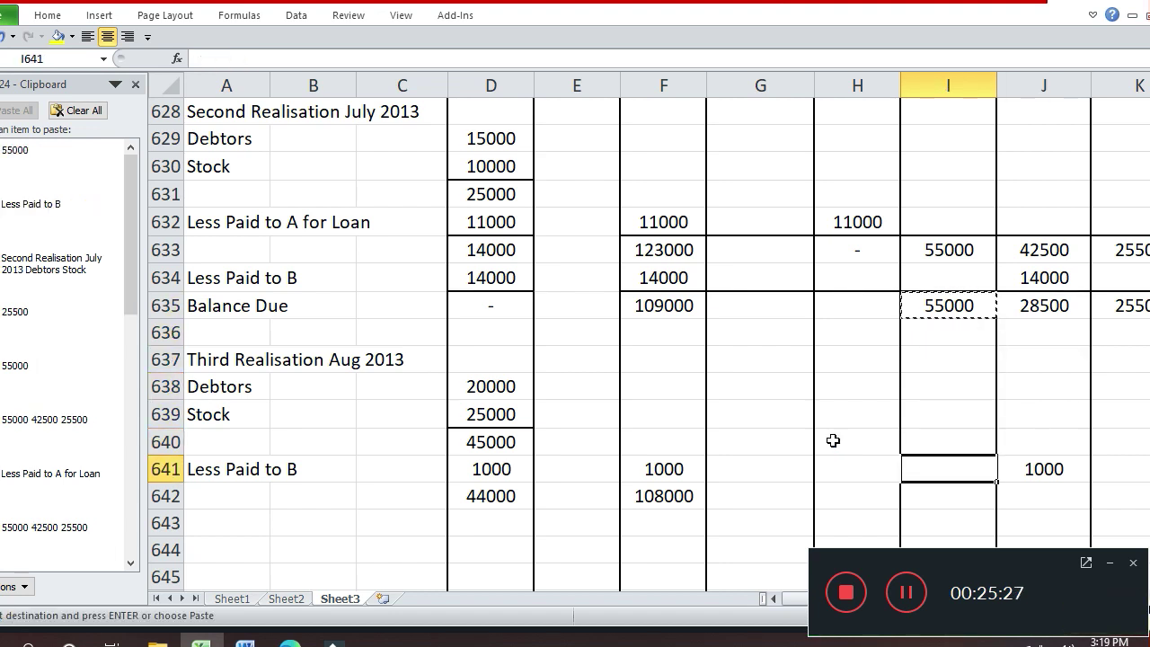
key(Return)
Calculate the remaining balance in J642 by subtracting the payment in J641 from the balance due in J635
key(Right)
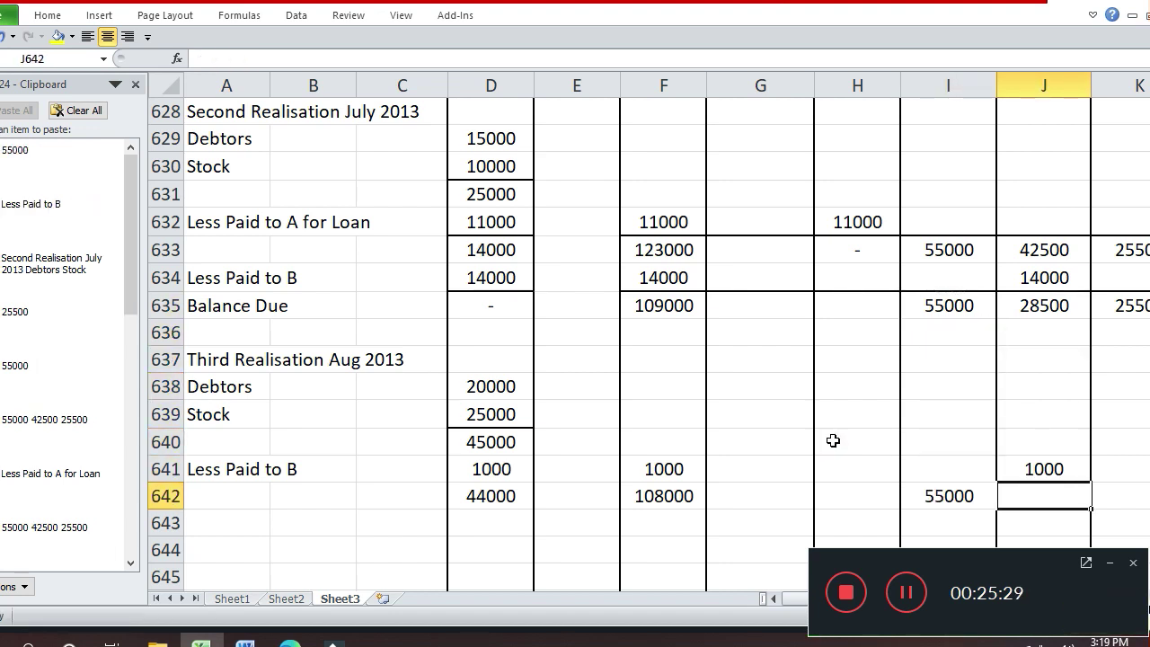
text(=)
key(Up)
key(Up)
key(Up)
key(Up)
key(Up)
key(Up)
key(Up)
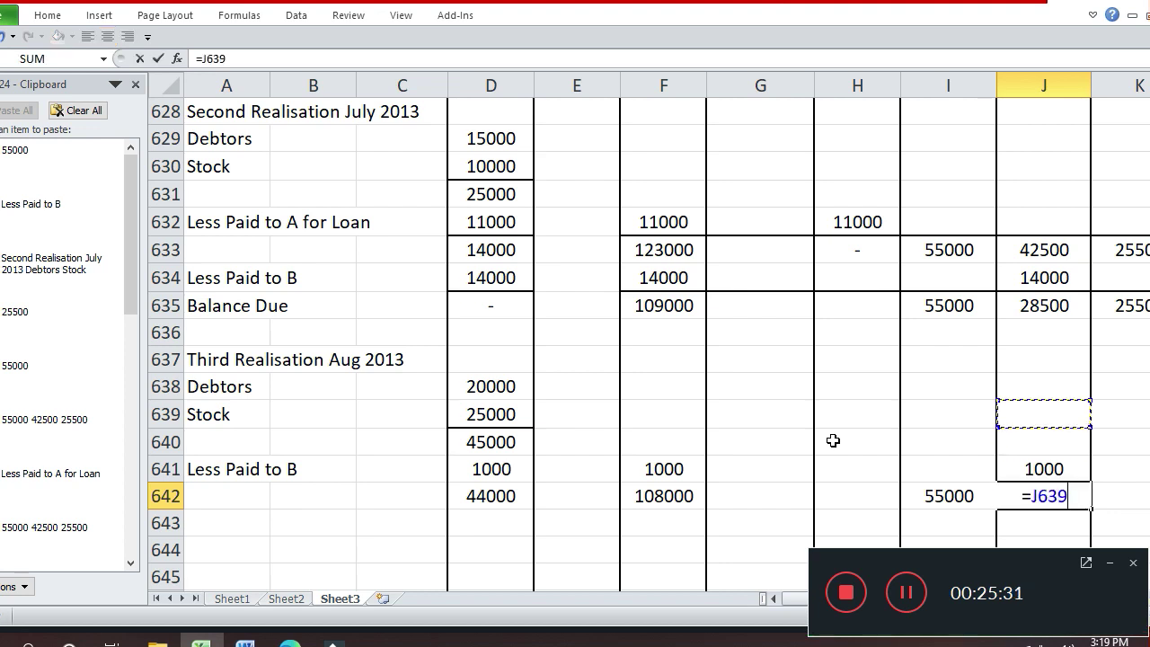
text(-)
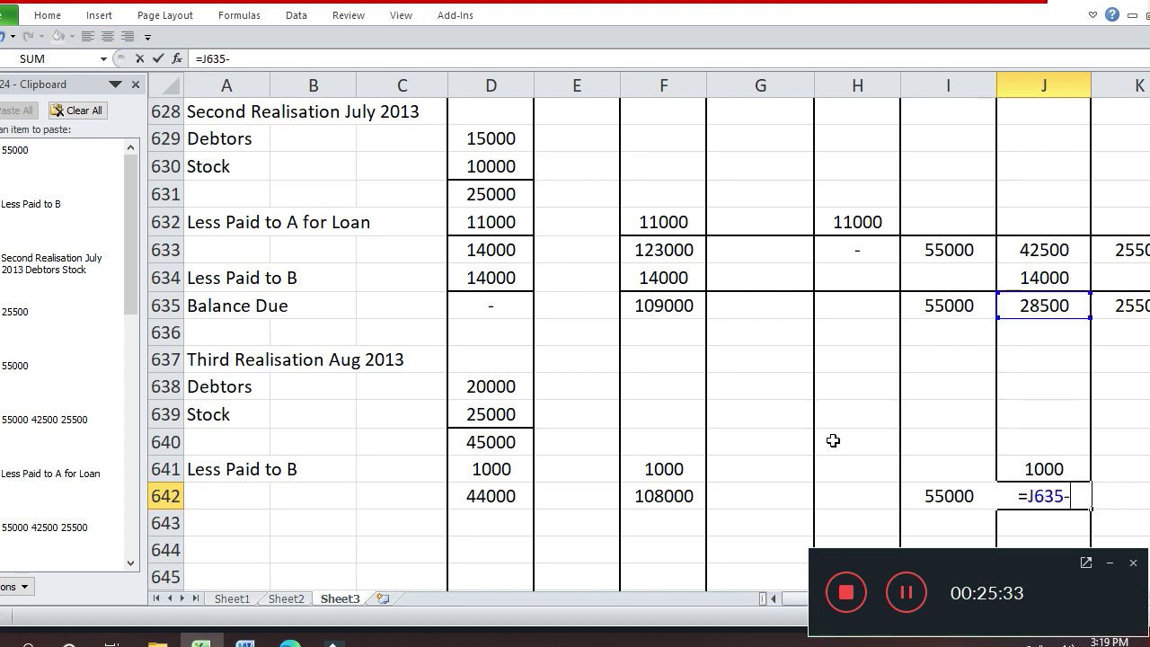
key(Up)
key(Return)
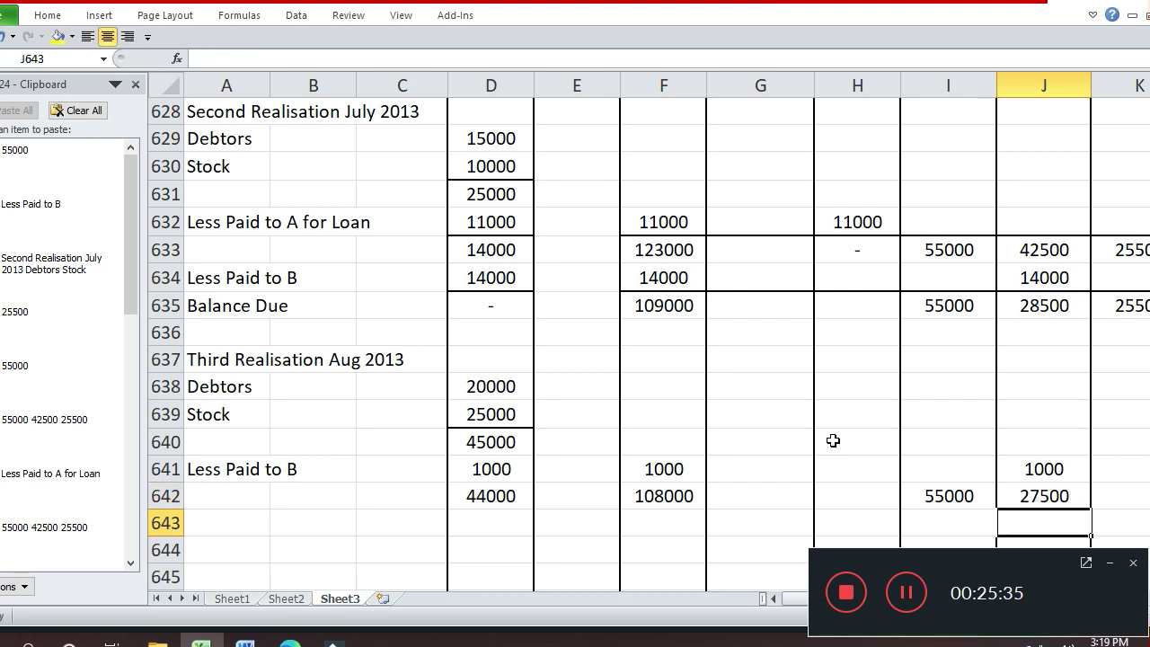
Copy the 25500 balance due from K635 to K642
key(Right)
key(Up)
key(Up)
key(Up)
key(Up)
key(Up)
key(Up)
key(Up)
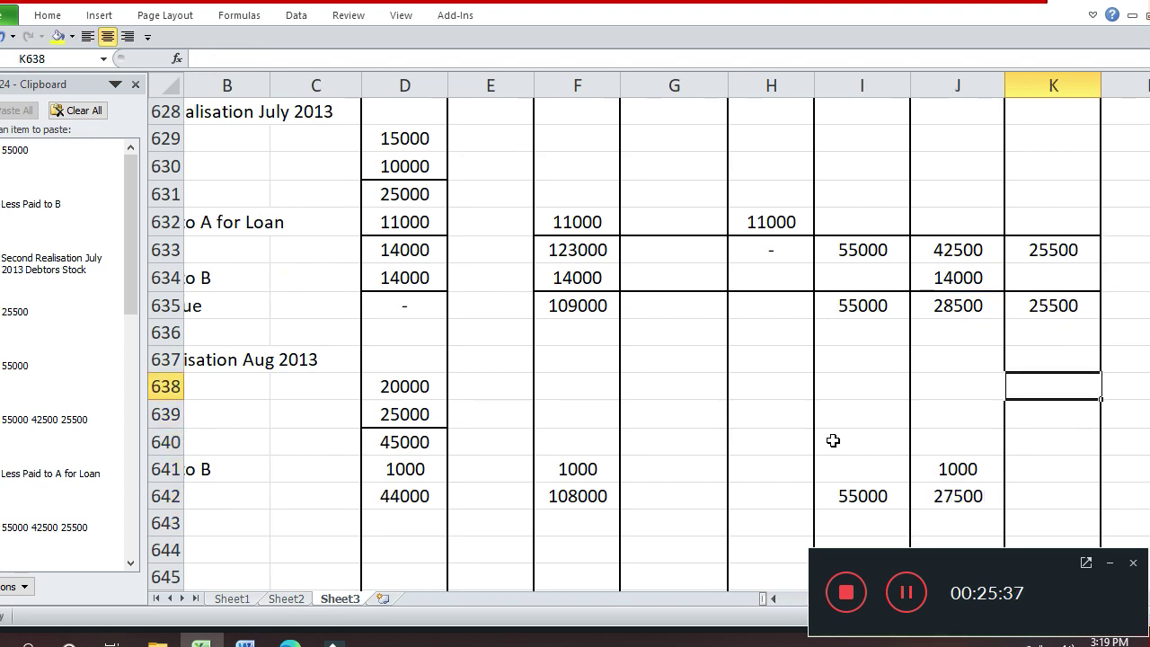
key(Up)
key(ctrl+c)
key(Down)
key(Down)
key(Down)
key(Down)
key(Down)
key(Down)
key(Down)
key(Return)
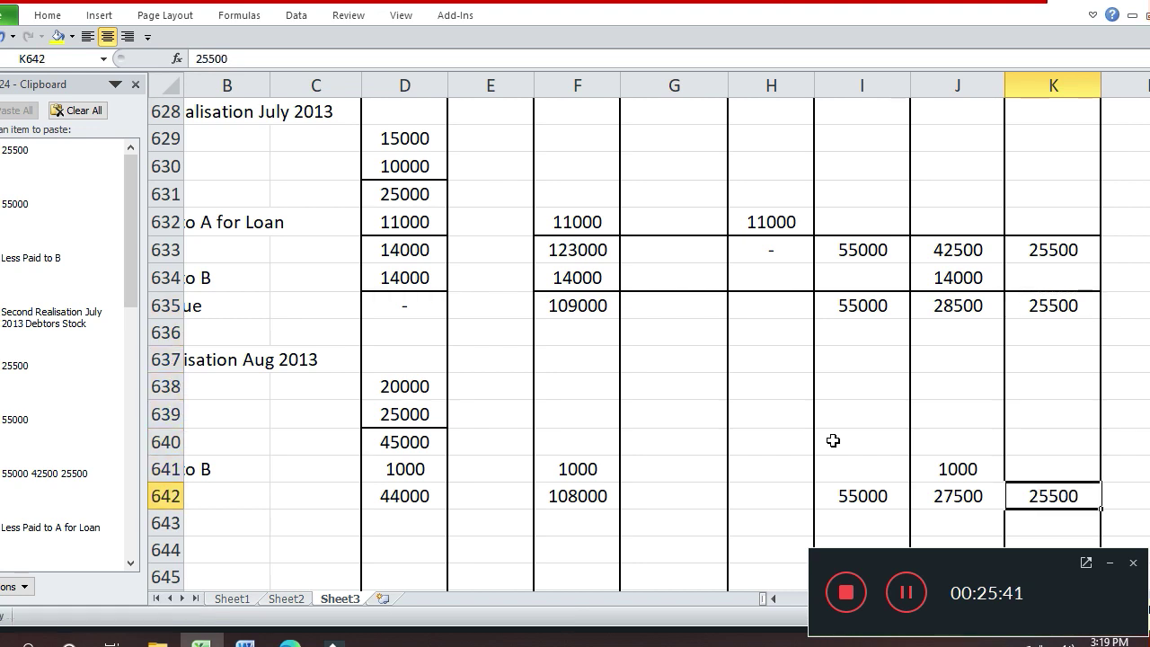
Add a bottom border to cell D641 beneath the 1000 paid to B
key(Down)
key(Left)
key(Left)
key(Left)
key(Left)
key(Left)
key(Left)
key(Left)
key(Left)
key(Left)
key(Left)
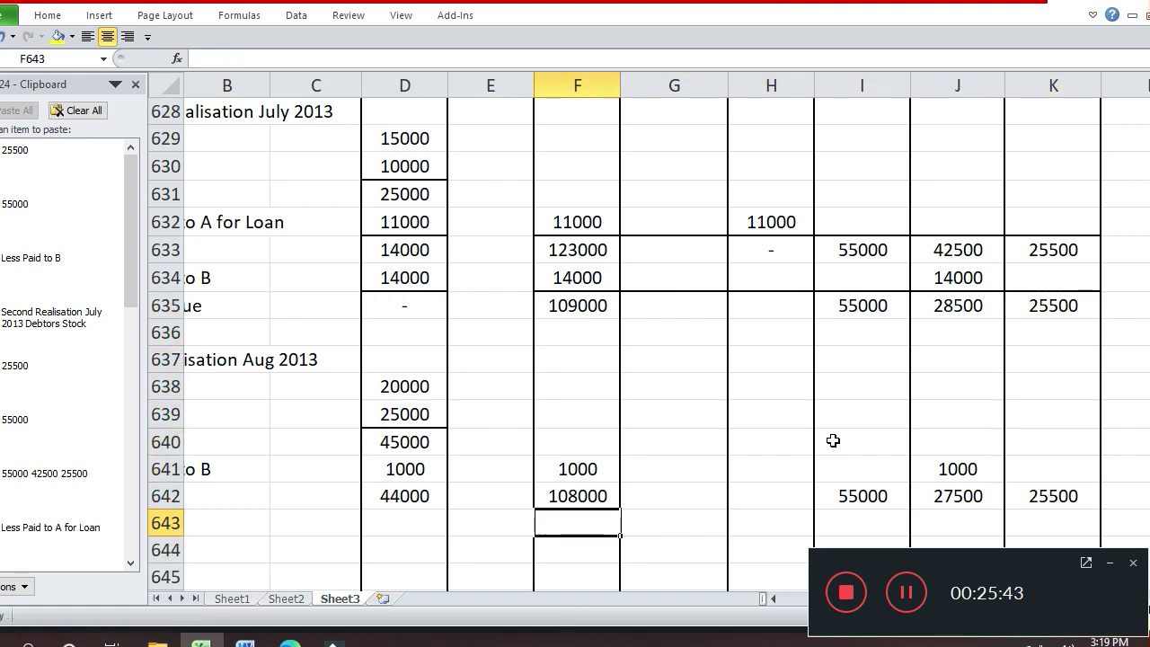
key(Up)
key(Right)
key(Right)
key(Up)
key(Right)
key(ctrl+1)
click(845, 445)
key(Return)
Add a bottom border across F641:K641 to rule off the payment to B
key(Right)
key(Right)
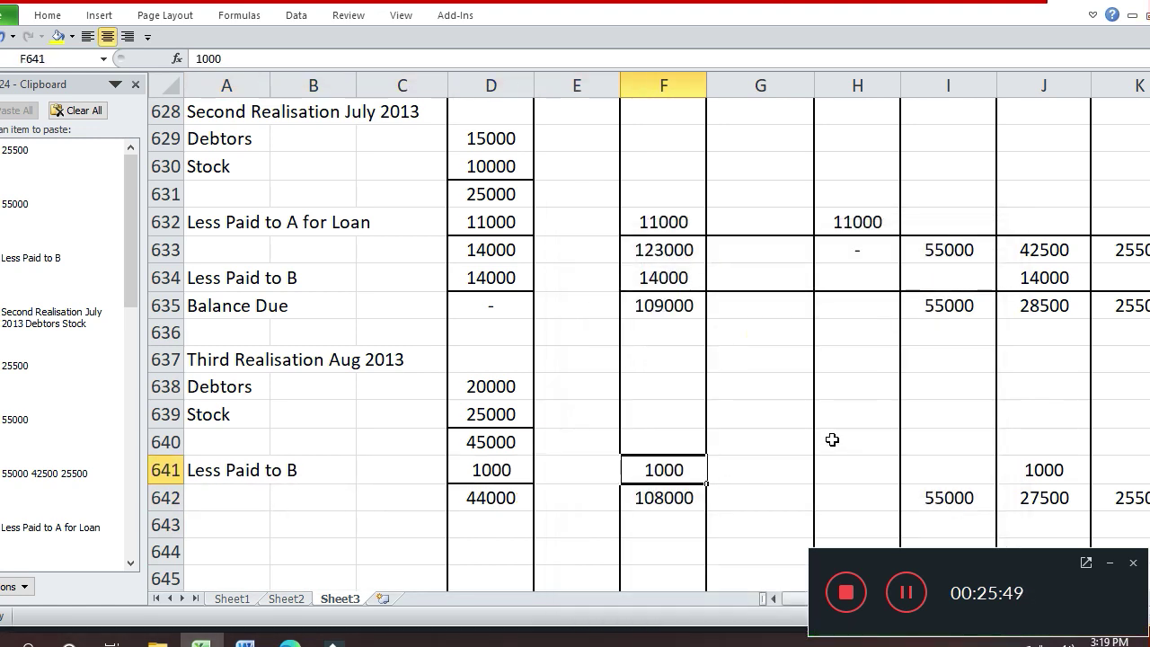
key(shift+Right)
key(shift+Right)
key(shift+Right)
key(shift+Right)
key(shift+Right)
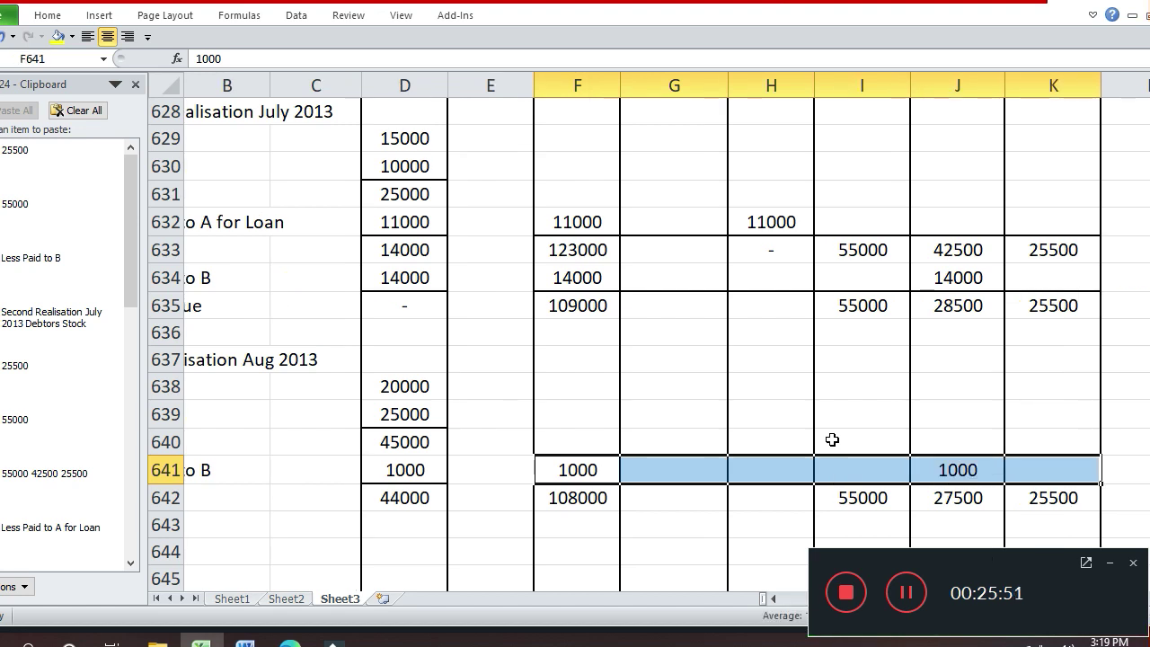
key(ctrl+1)
click(832, 439)
key(Return)
Review the Order of Payment notes above the statement to find the next payment due after B
key(Down)
key(Down)
key(Left)
key(Left)
key(Left)
key(Left)
key(Left)
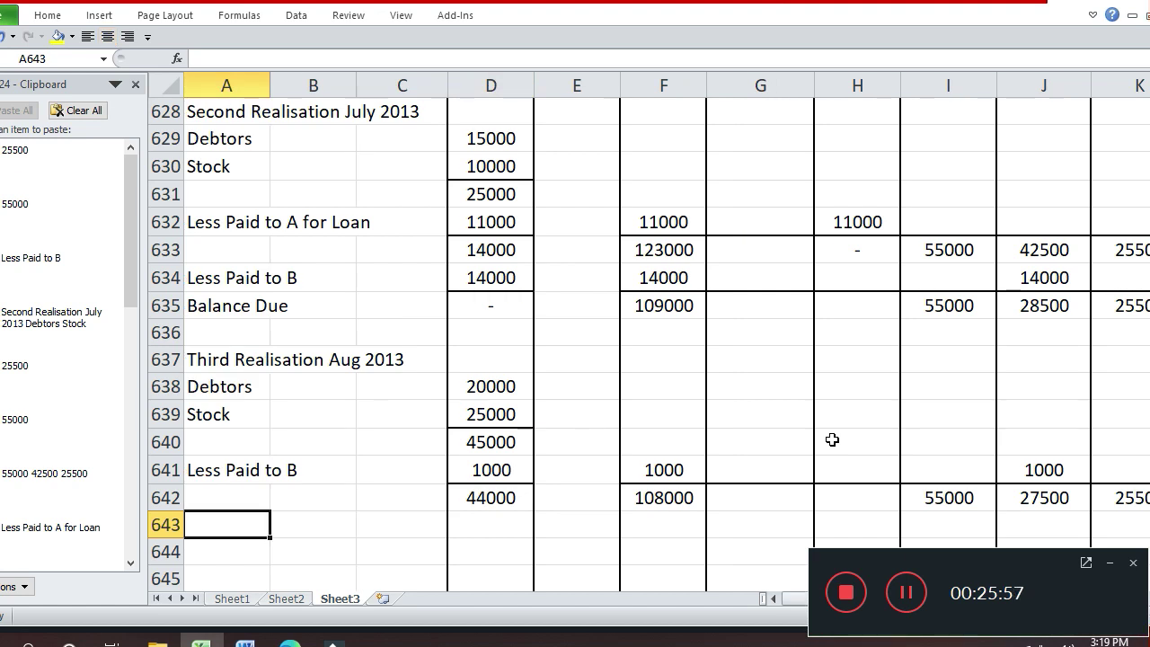
key(Up)
key(Up)
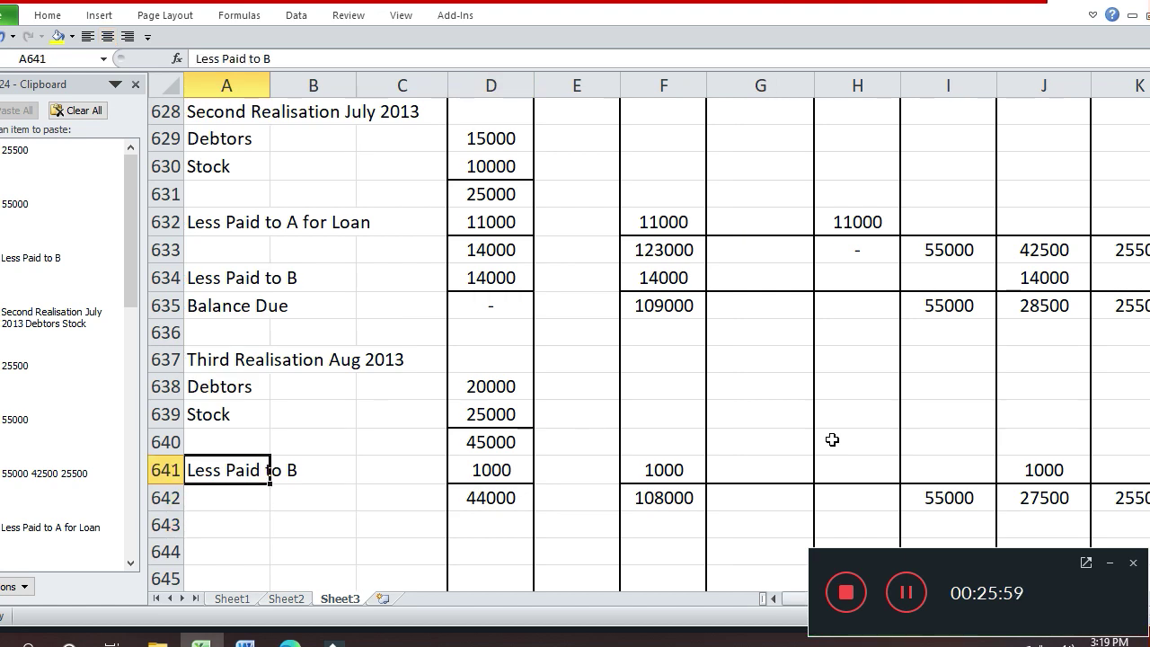
key(Up)
key(Up)
key(Up)
key(Up)
key(Up)
key(Up)
key(Up)
key(Up)
key(Up)
key(Up)
key(Up)
key(Up)
key(Up)
key(Up)
key(Up)
key(Up)
key(Up)
key(Up)
key(Up)
key(Up)
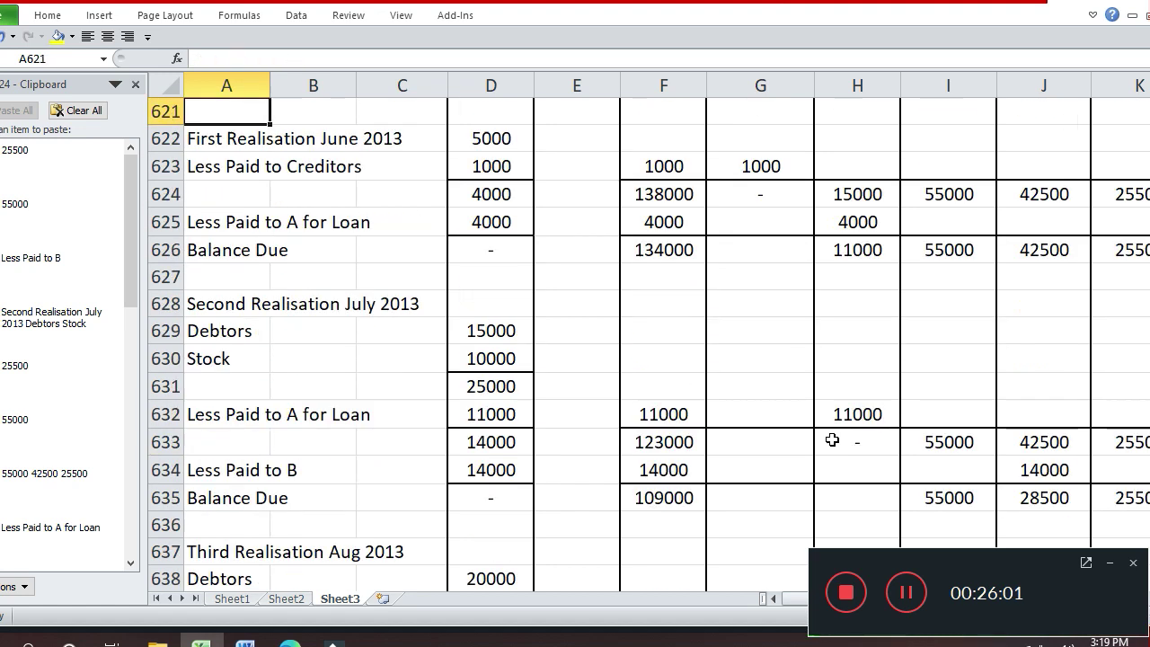
key(Up)
key(Up)
key(Up)
key(Up)
key(Down)
key(Down)
key(Down)
key(Down)
key(Down)
key(Down)
key(Down)
key(Up)
key(Up)
key(Up)
key(Up)
key(Up)
key(Up)
key(Up)
key(Up)
key(Up)
key(Up)
key(Up)
key(Up)
key(Up)
key(Up)
key(Down)
key(Down)
key(Down)
key(Down)
key(Down)
key(Down)
key(Down)
key(Down)
key(Down)
key(Down)
key(Down)
key(Down)
key(Down)
key(Down)
key(Down)
key(Down)
key(Down)
key(Down)
key(Down)
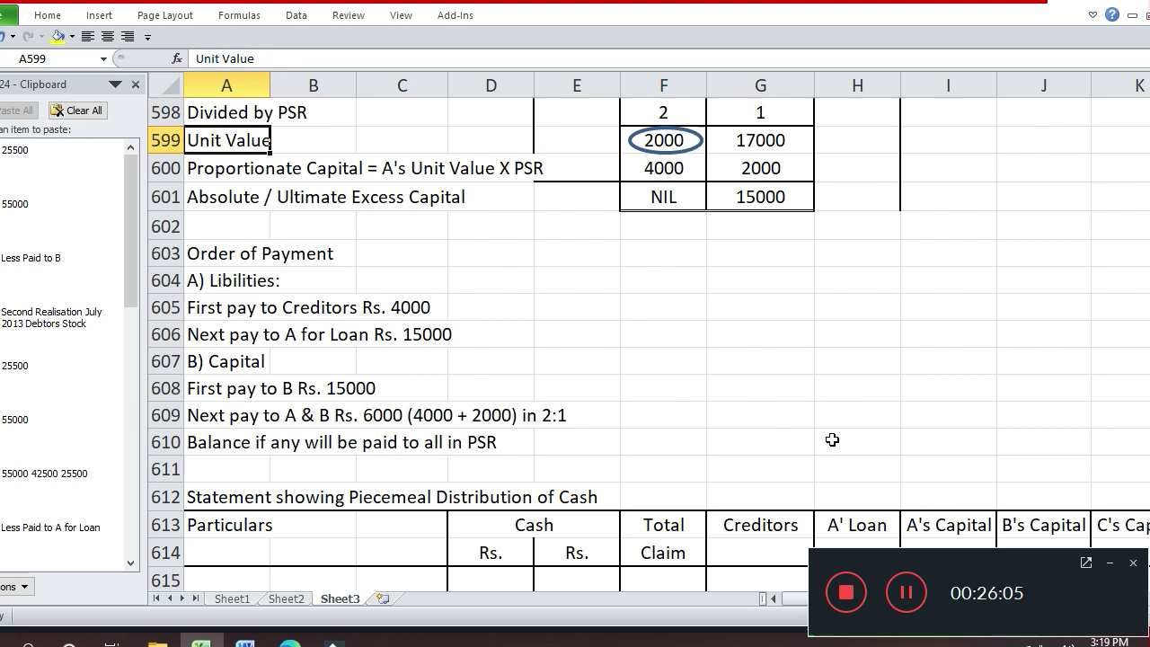
Copy the "Less Paid to B" label from A641 into A643 and change it to "Less Paid to A & B in 2:1"
key(Down)
key(Down)
key(Down)
key(Down)
key(Down)
key(Down)
key(Down)
key(Down)
key(Down)
key(Down)
key(Down)
key(Down)
key(Down)
key(Down)
key(Down)
key(Down)
key(Down)
key(Down)
key(Down)
key(Down)
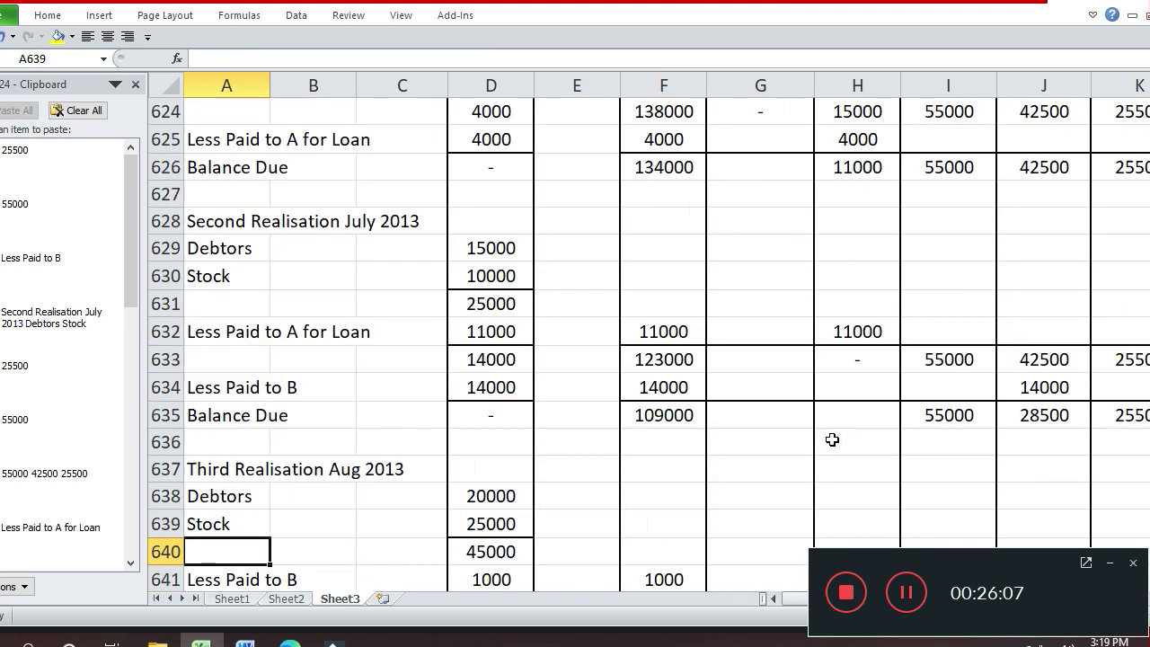
key(Up)
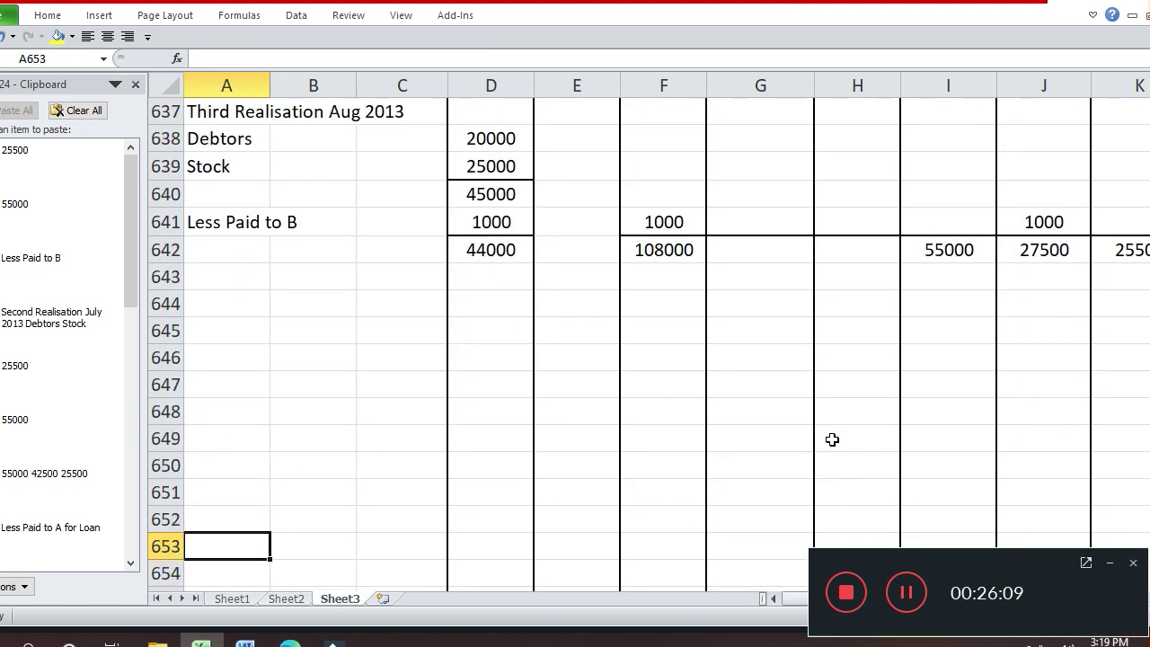
key(Up)
key(Up)
key(Up)
key(Up)
key(Up)
key(Up)
key(Up)
key(Up)
key(Up)
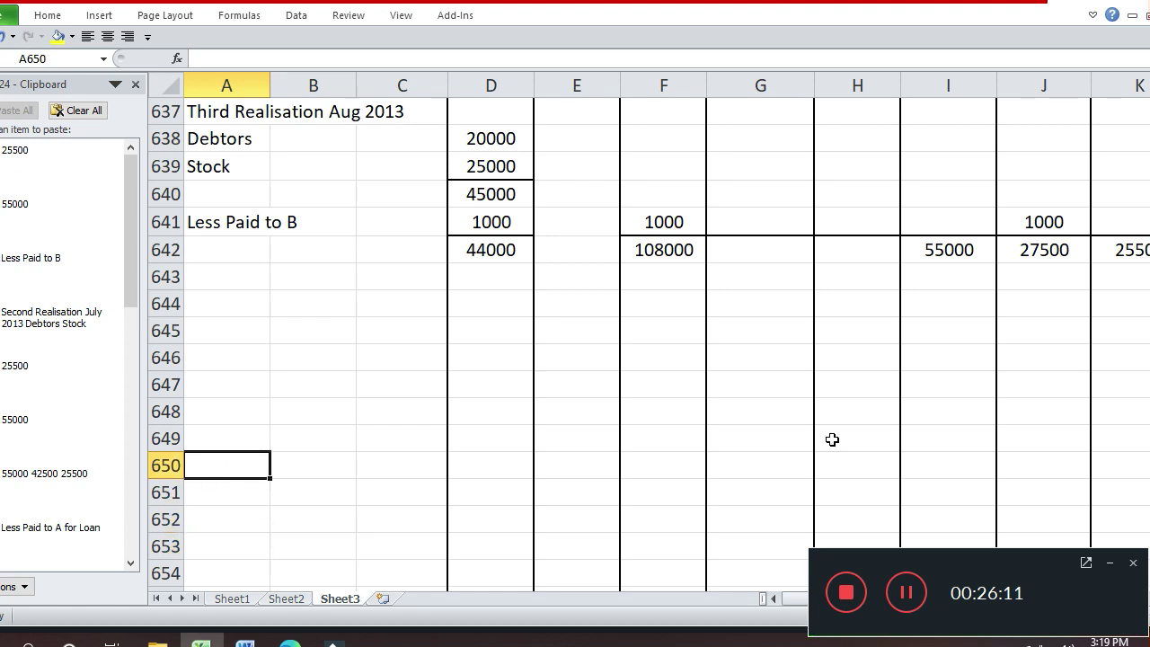
key(Up)
key(Up)
key(Up)
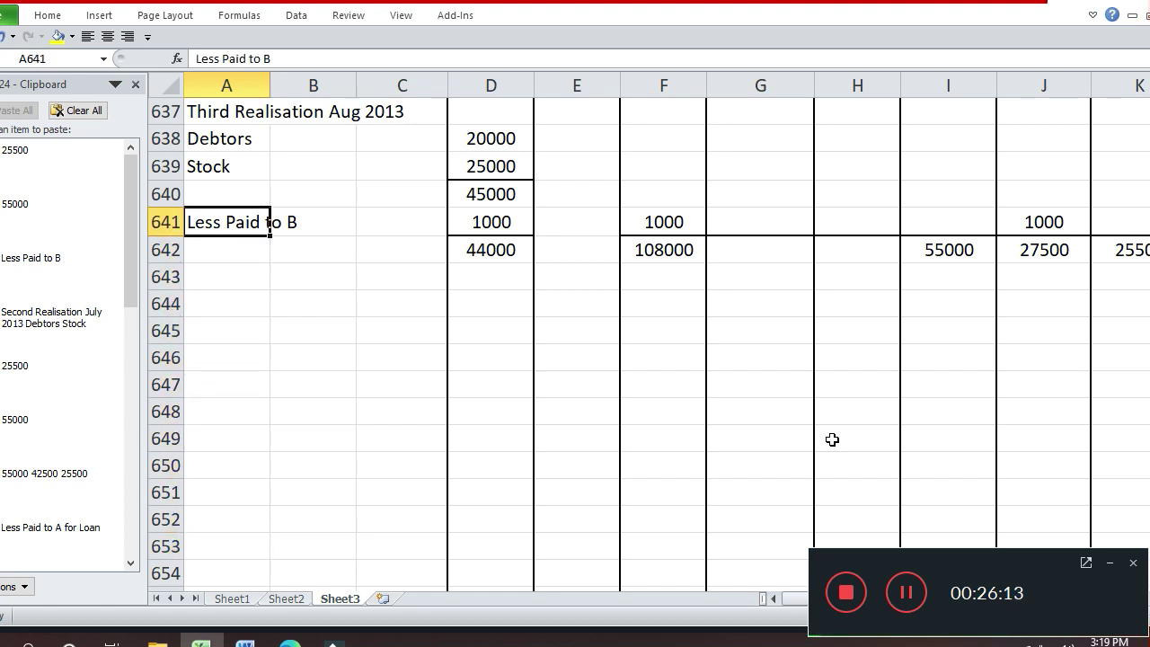
key(ctrl+c)
key(Down)
key(Down)
key(Down)
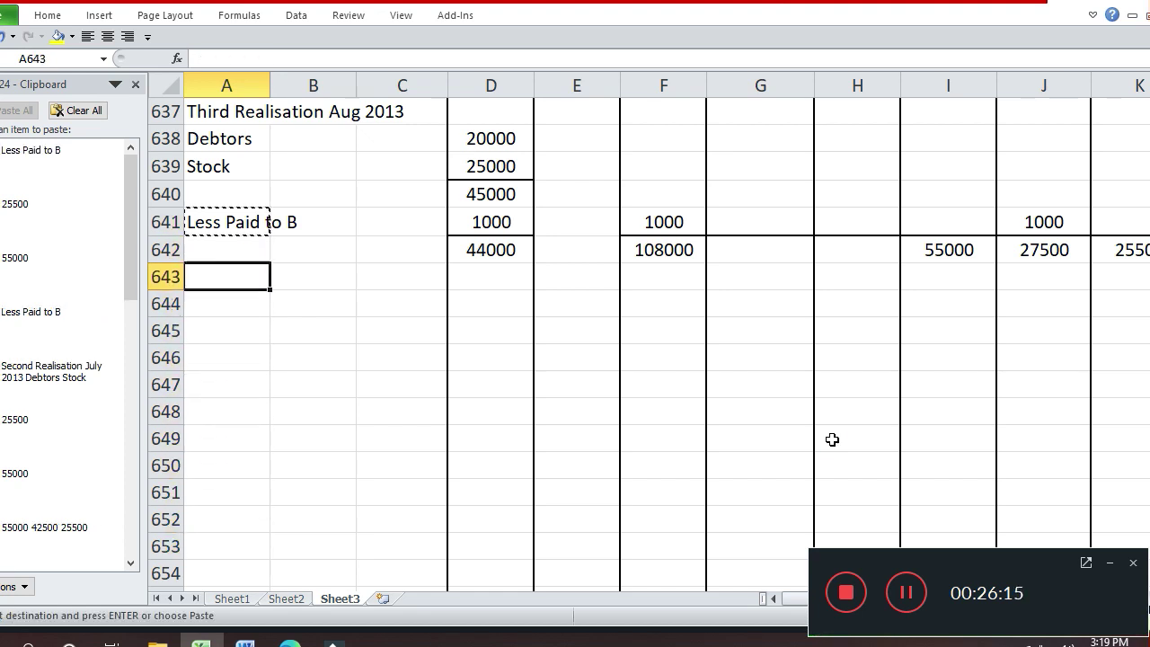
key(Up)
key(F2)
key(ctrl+v)
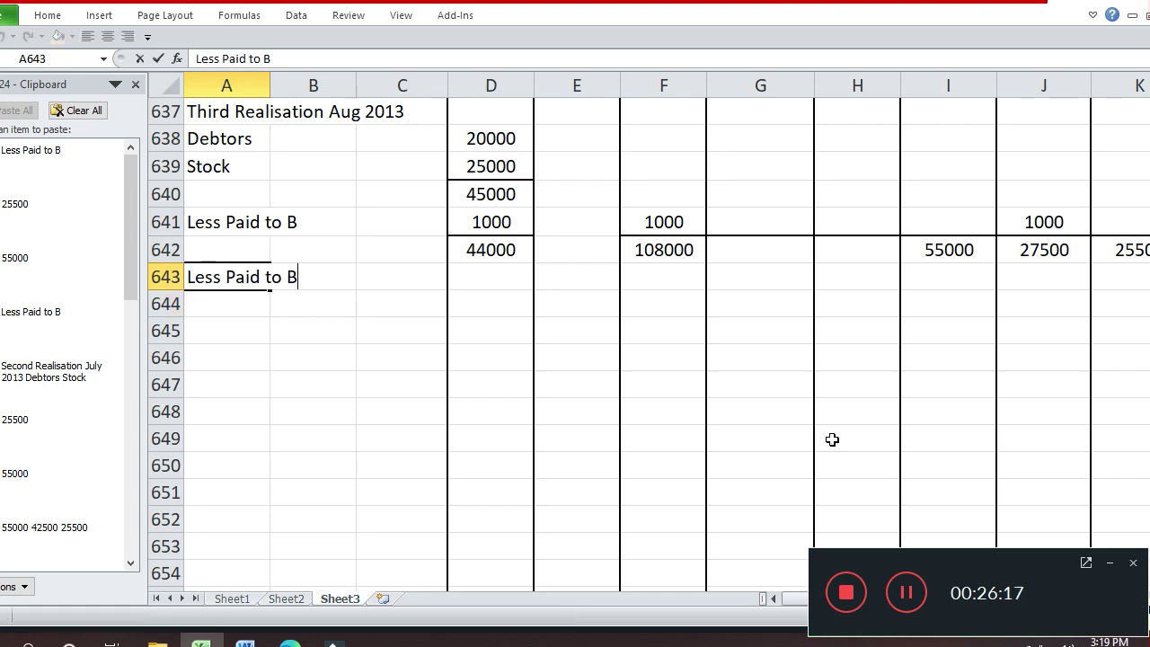
key(shift+Left)
text(A & )
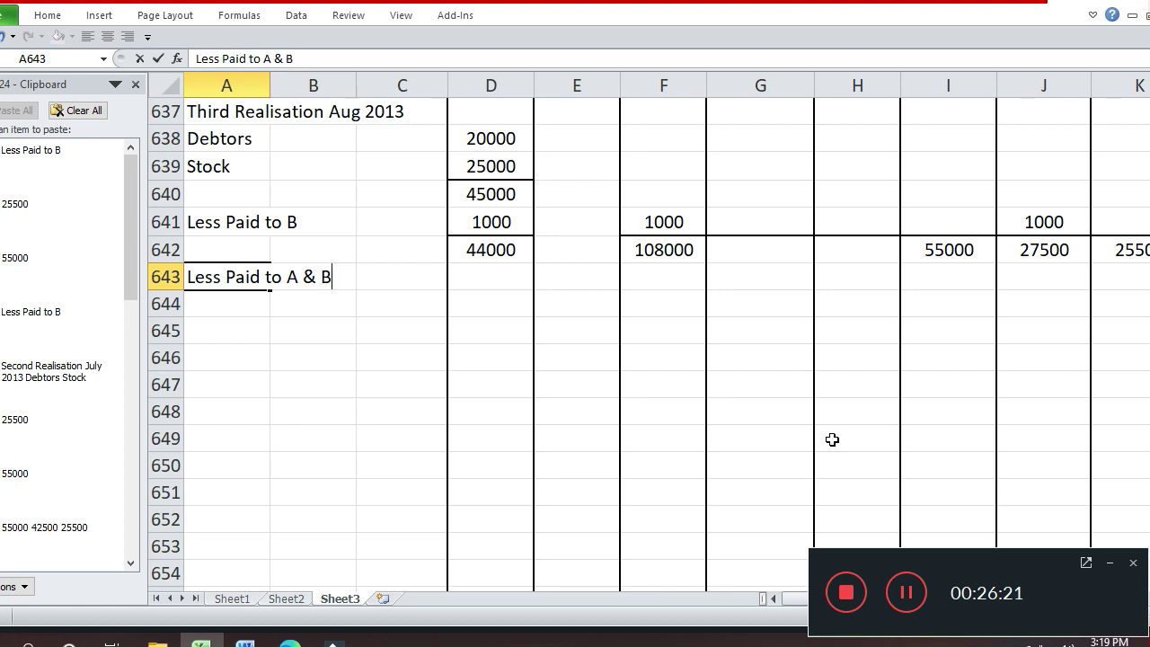
text(B in 2:1)
key(Return)
Enter 6000 in D643 as the cash paid to A and B
key(Up)
key(Right)
key(Right)
key(Right)
text(6000)
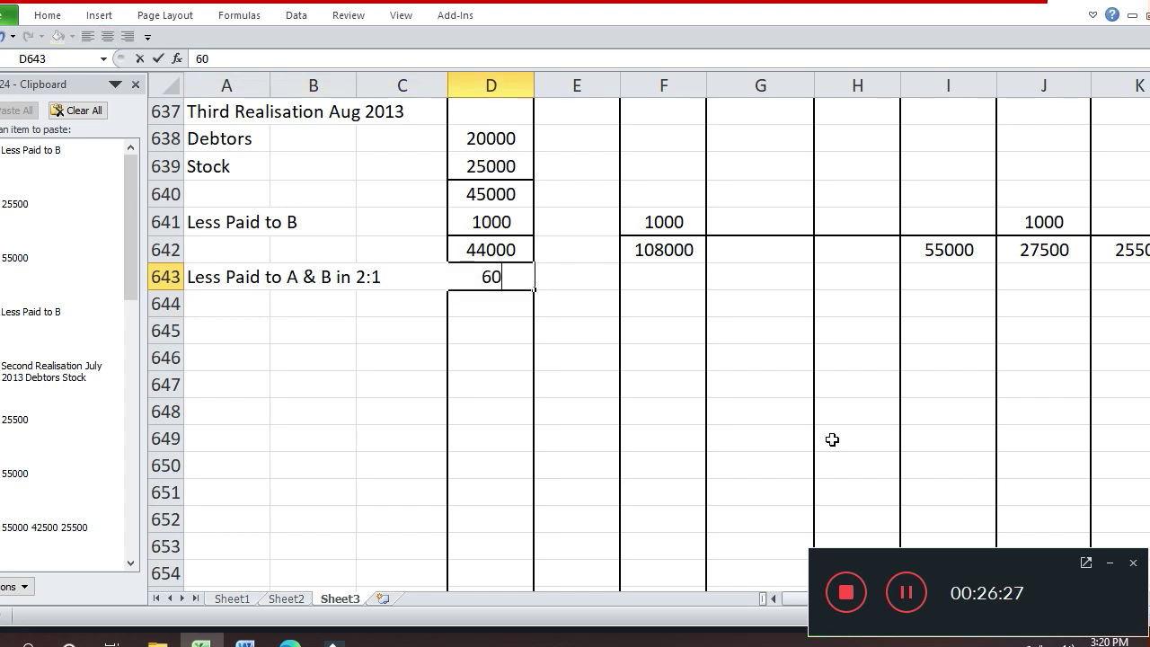
key(Return)
key(Up)
key(Right)
key(Right)
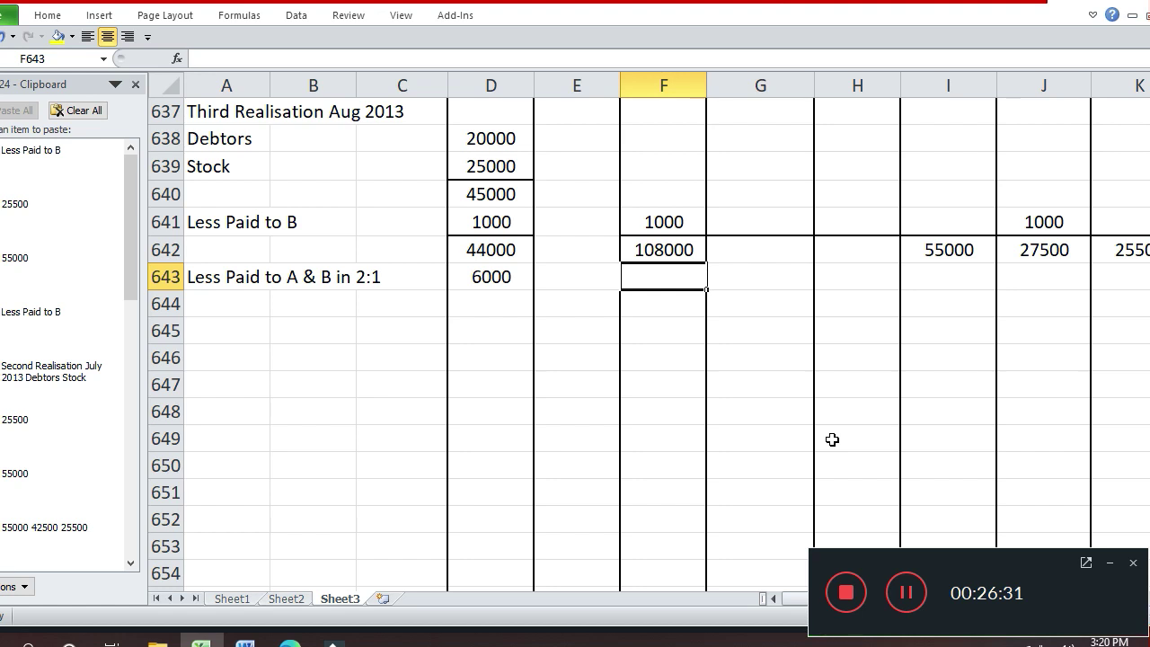
Record the A and B payment across row 643: 6000 in F643, 4000 in I643 and 2000 in J643
text(6000)
key(Return)
key(Up)
key(Right)
key(Right)
key(Right)
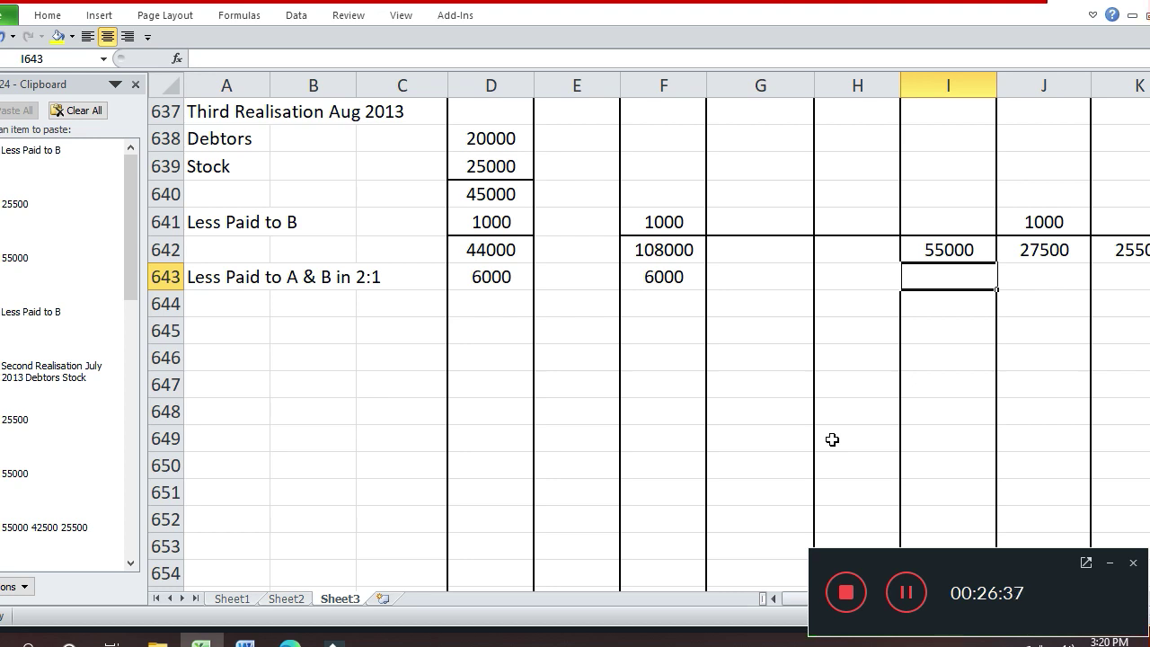
text(4000)
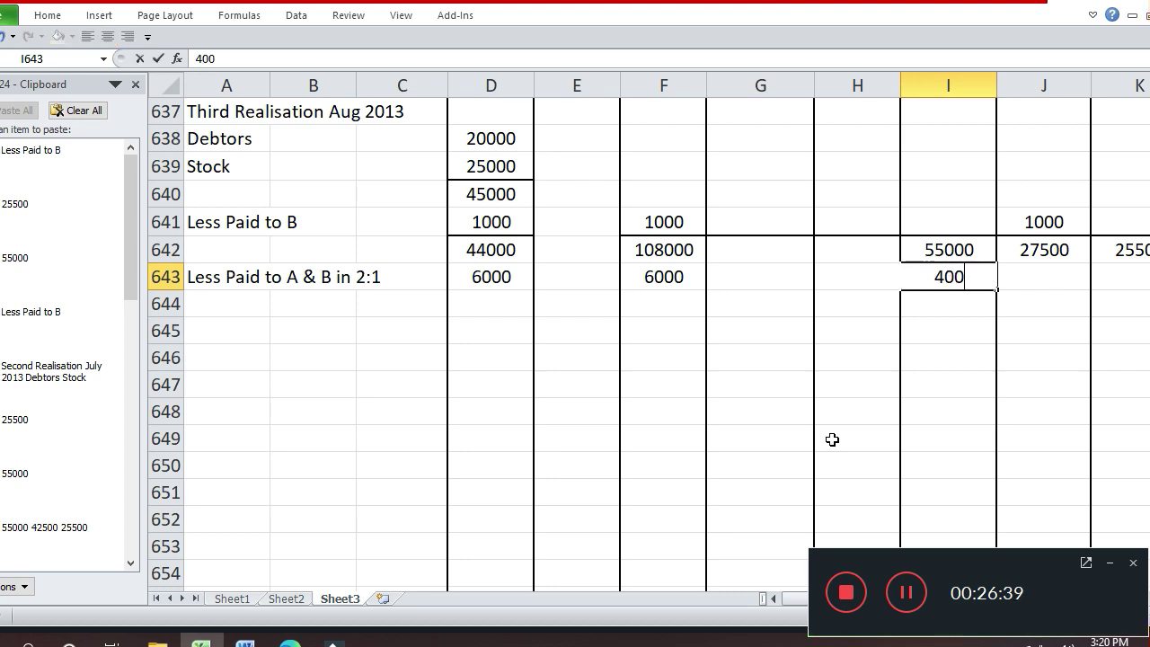
key(Return)
key(Up)
key(Right)
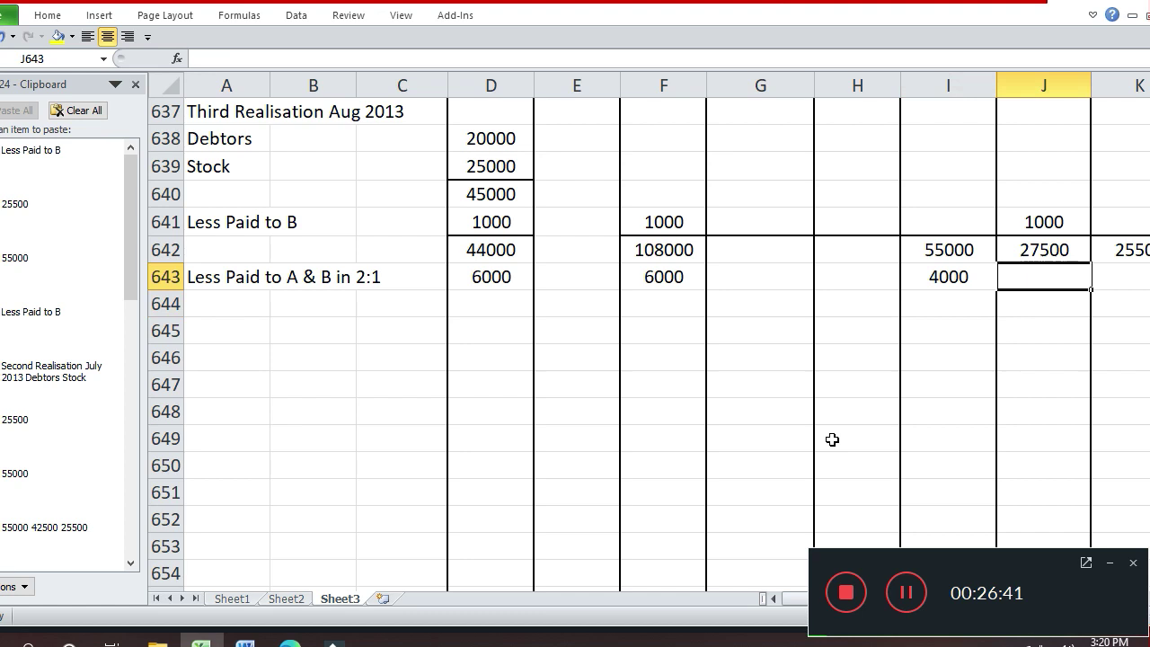
text(2000)
key(Return)
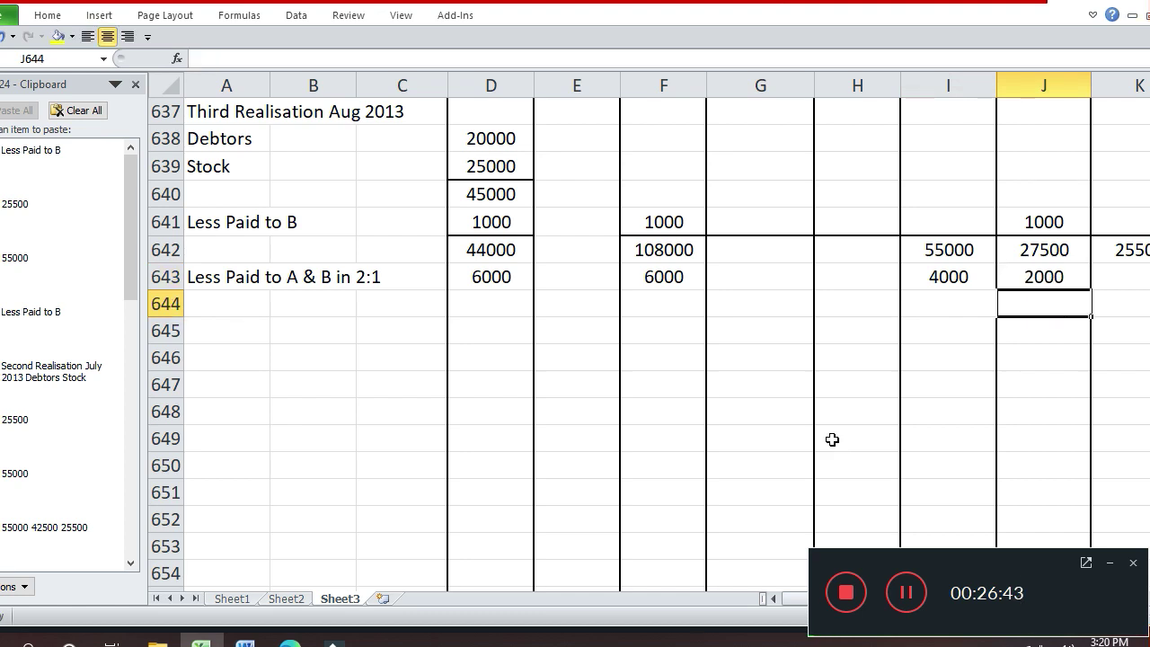
Enter 38000 in D644 as the cash left after paying A and B
key(Left)
key(Left)
key(Left)
key(Left)
key(Left)
key(Left)
key(Left)
key(Left)
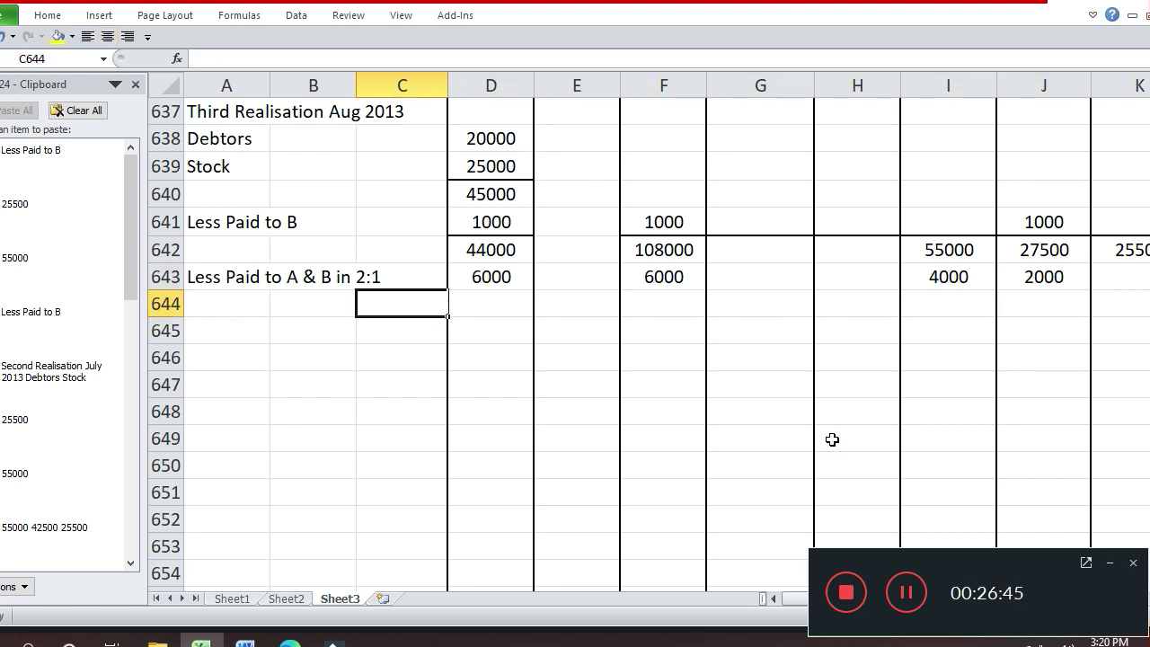
key(Right)
key(Right)
text(380000)
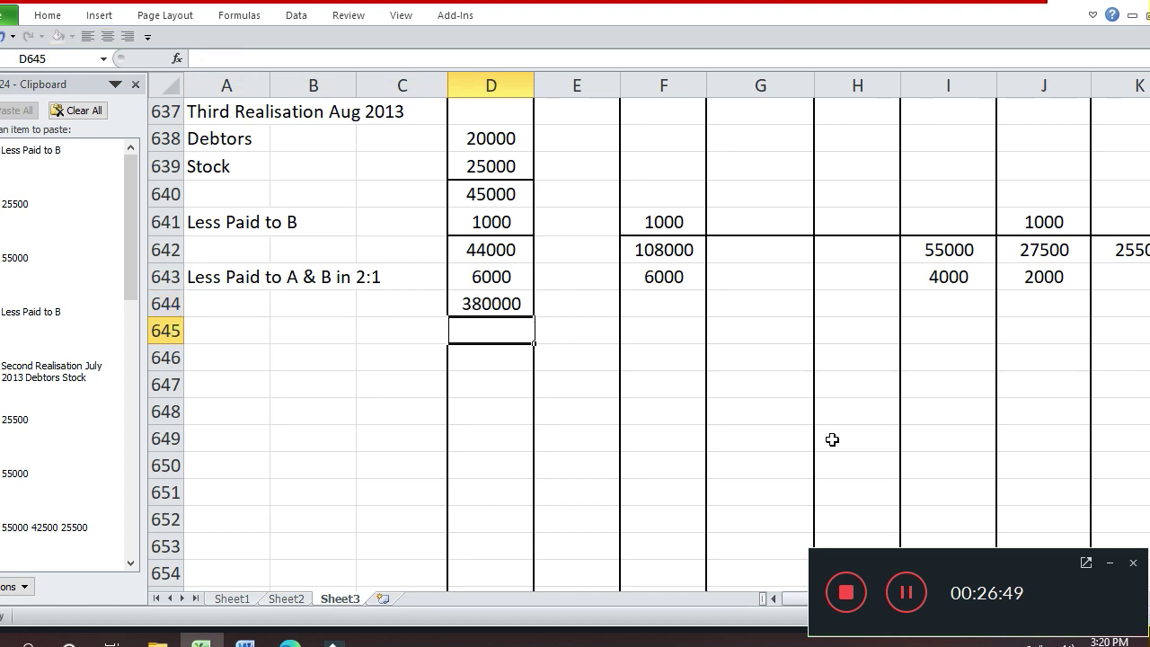
key(Up)
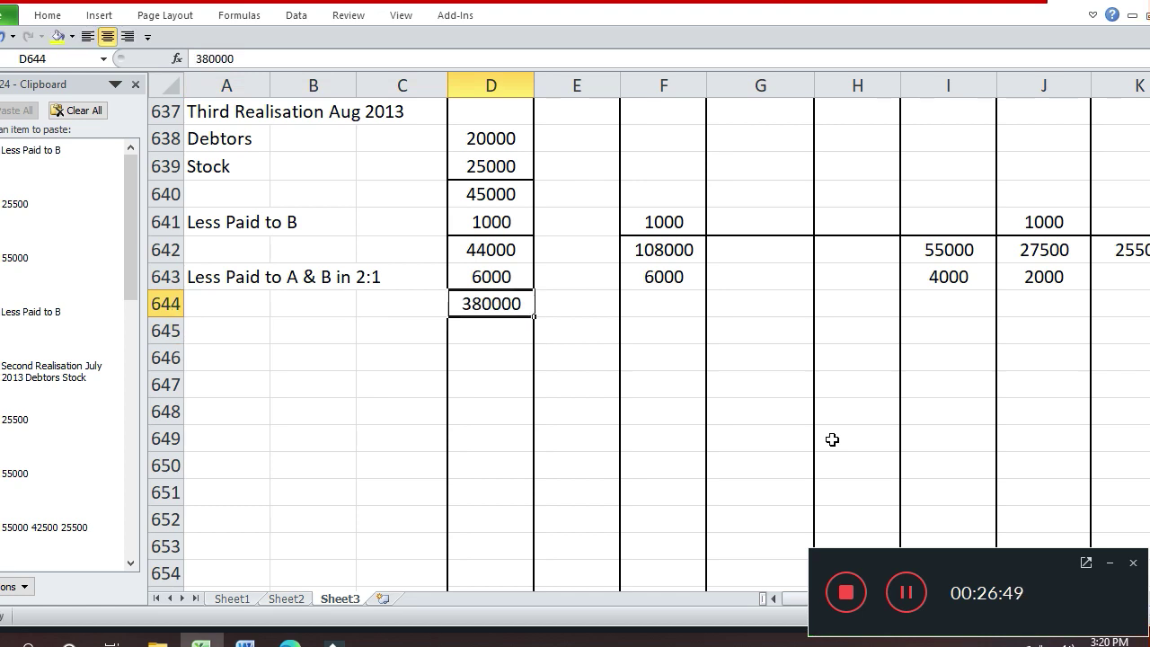
text(38000)
key(Return)
Enter 102000 in F644 as the total balance still due
key(Up)
key(Right)
key(Right)
text(102000)
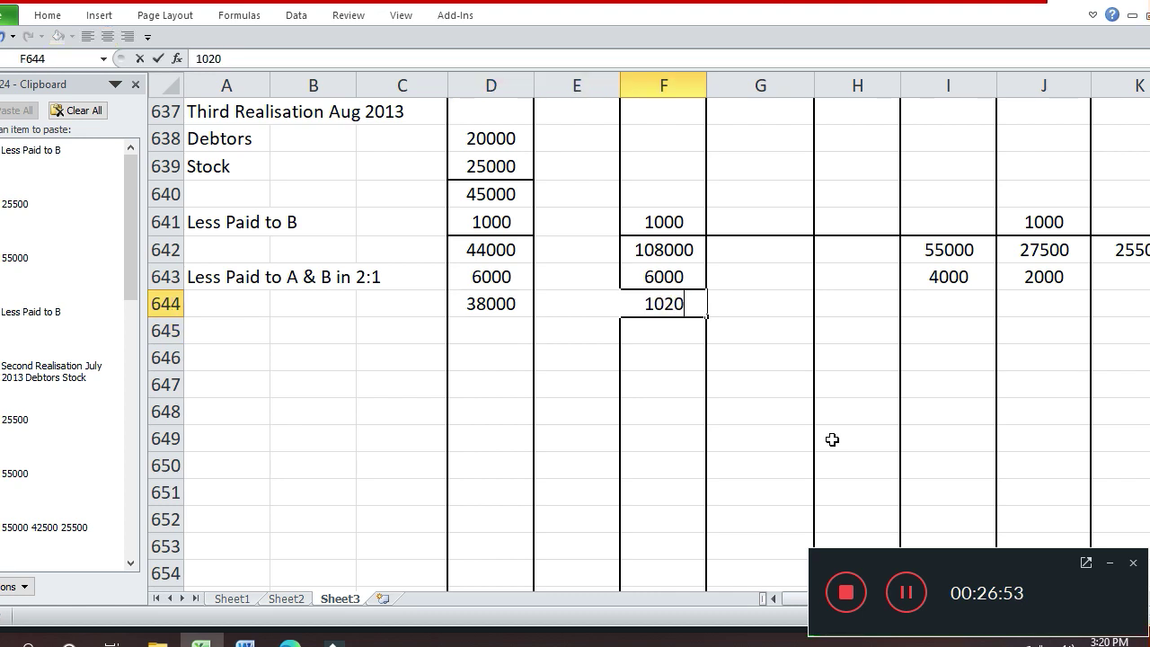
key(Return)
Enter the remaining balances 51000 in I644 and 25500 in J644
key(Right)
key(Right)
key(Right)
key(Up)
text(51000)
key(Return)
key(Up)
key(Right)
text(25500)
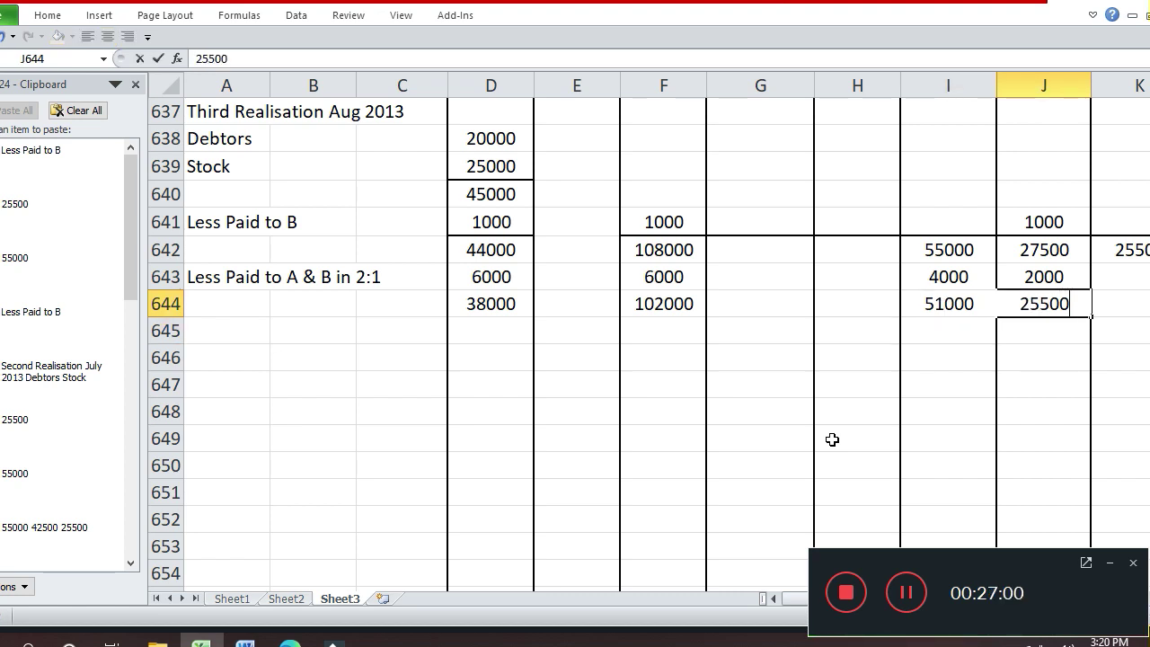
key(Return)
Enter 25500 in K644 as the last partner's remaining balance
key(Up)
key(Right)
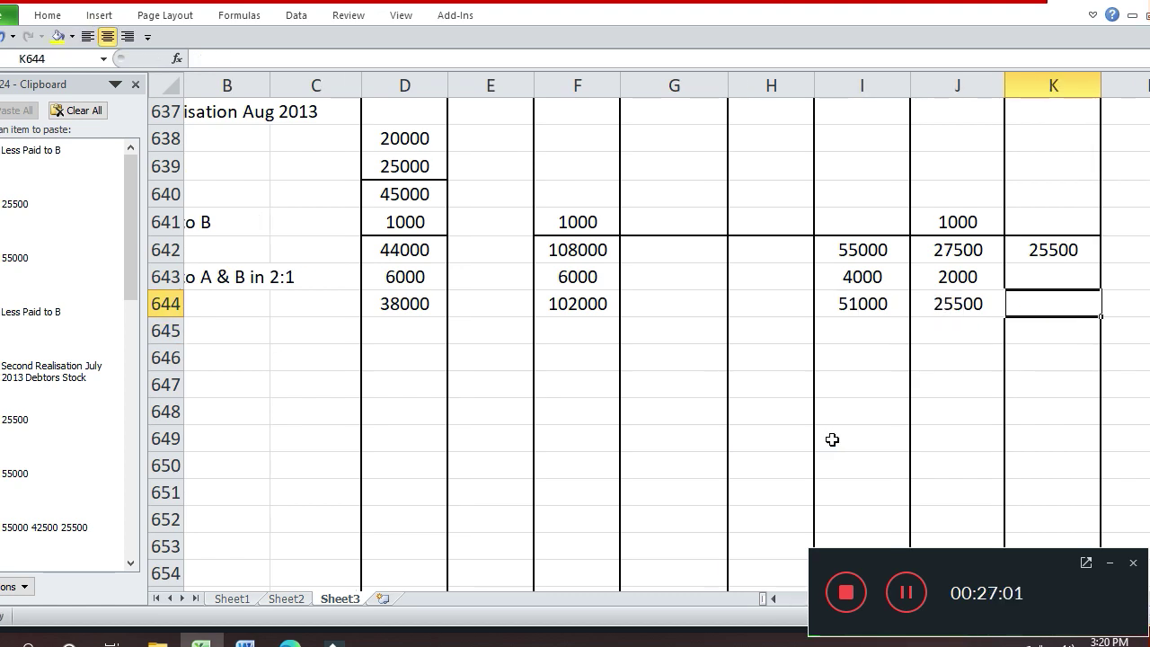
text(2500)
key(Return)
key(Up)
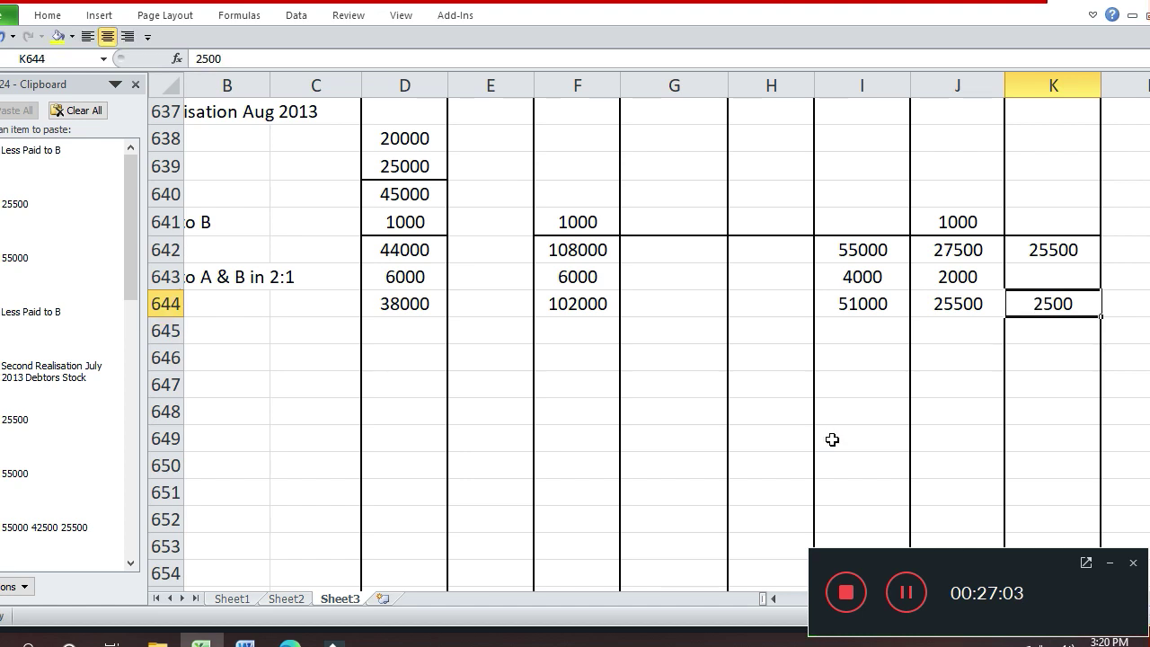
text(25500)
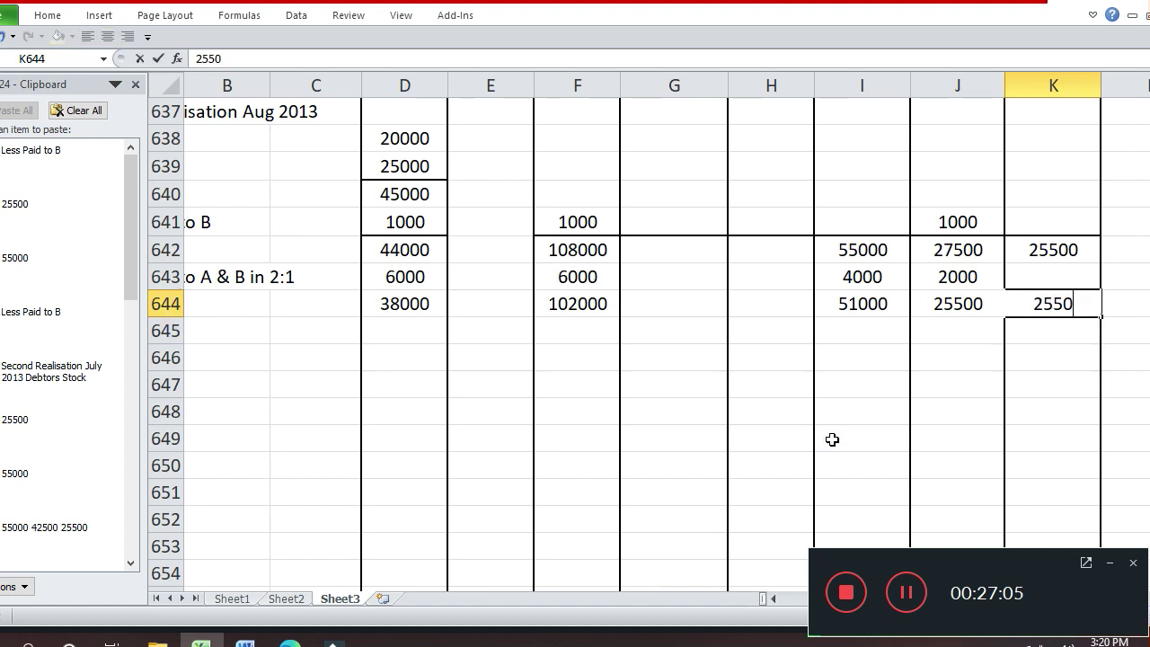
key(Return)
Compare the partners' remaining balances in I644:K644 with each other
key(Up)
key(Left)
key(Left)
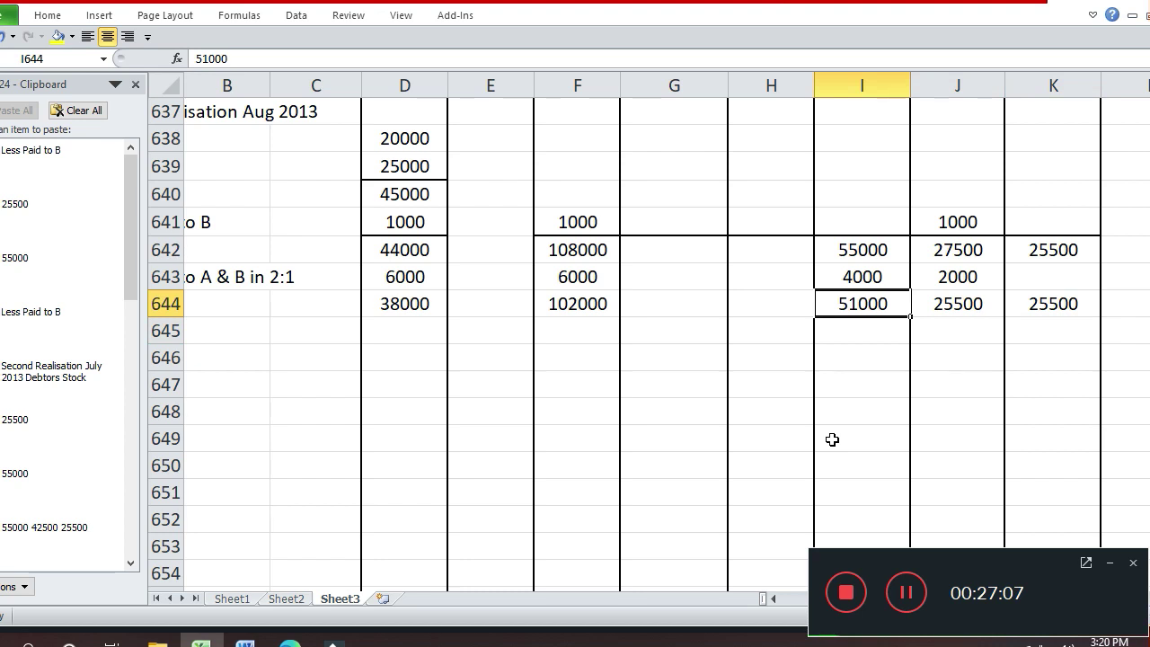
key(Right)
key(Right)
key(Left)
key(Right)
key(Left)
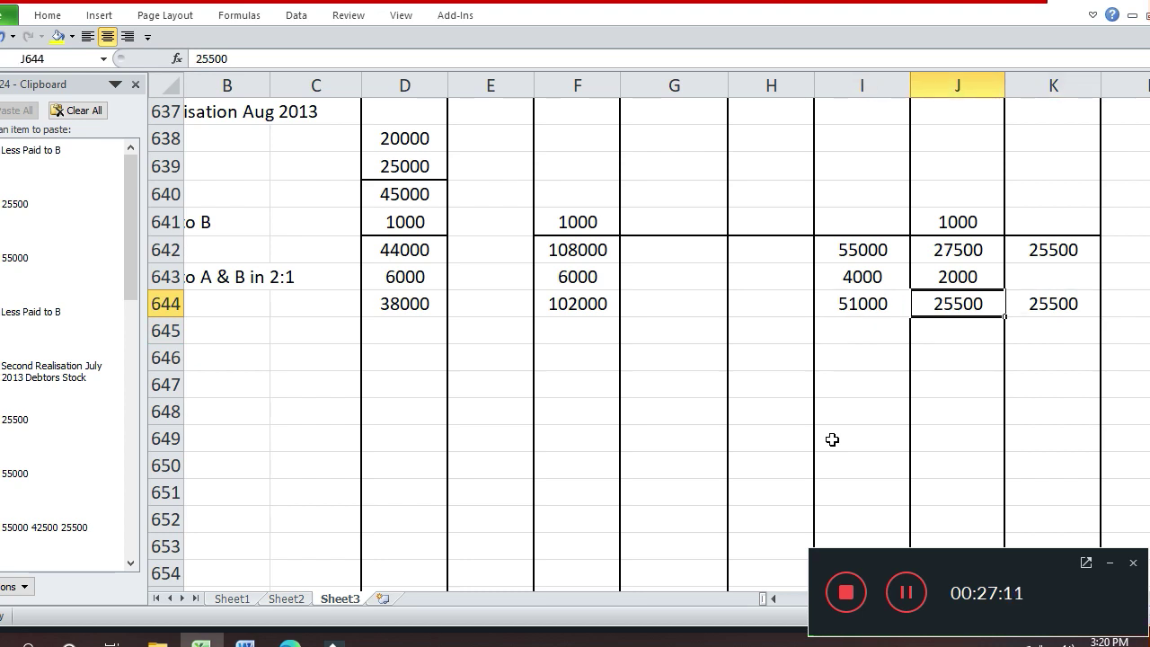
Add a top border to D644 to rule off the cash subtotal below the A and B payment
key(Left)
key(Left)
key(Left)
key(Left)
key(Left)
key(Left)
key(Left)
key(Left)
key(Left)
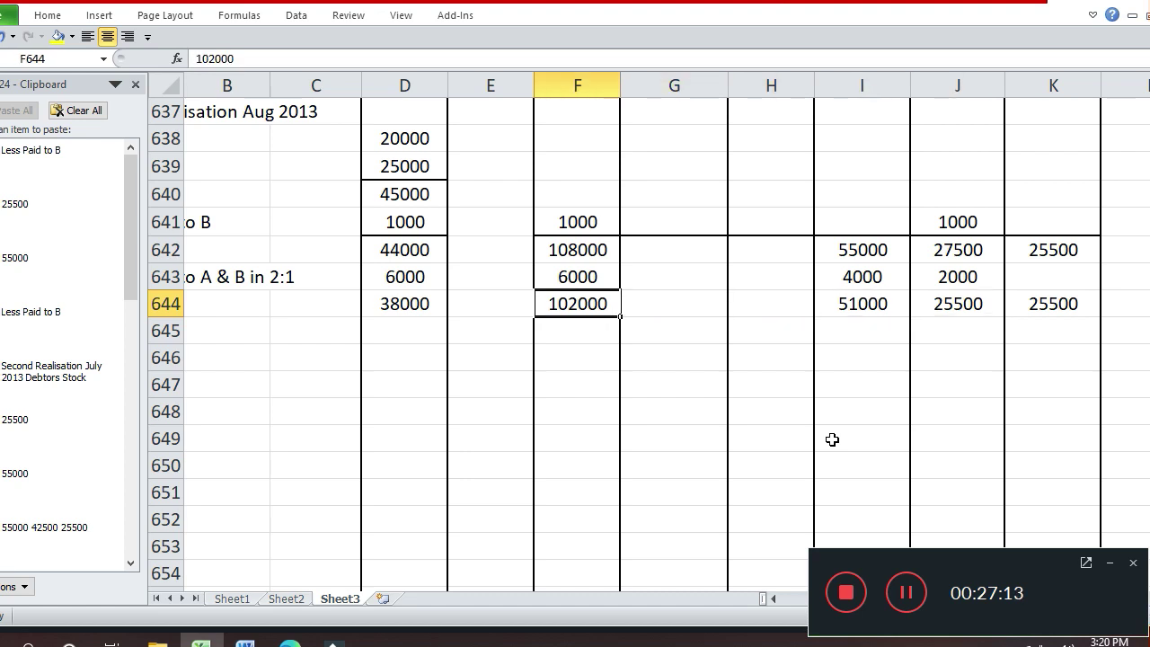
key(Right)
key(Right)
key(Right)
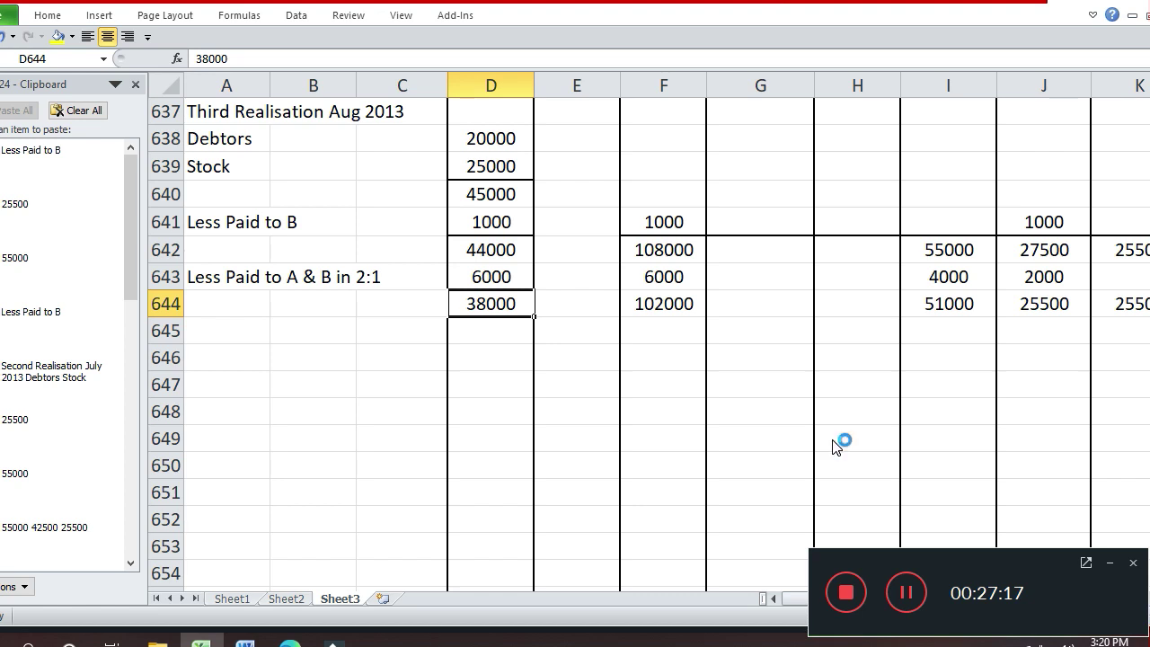
key(ctrl+1)
click(807, 386)
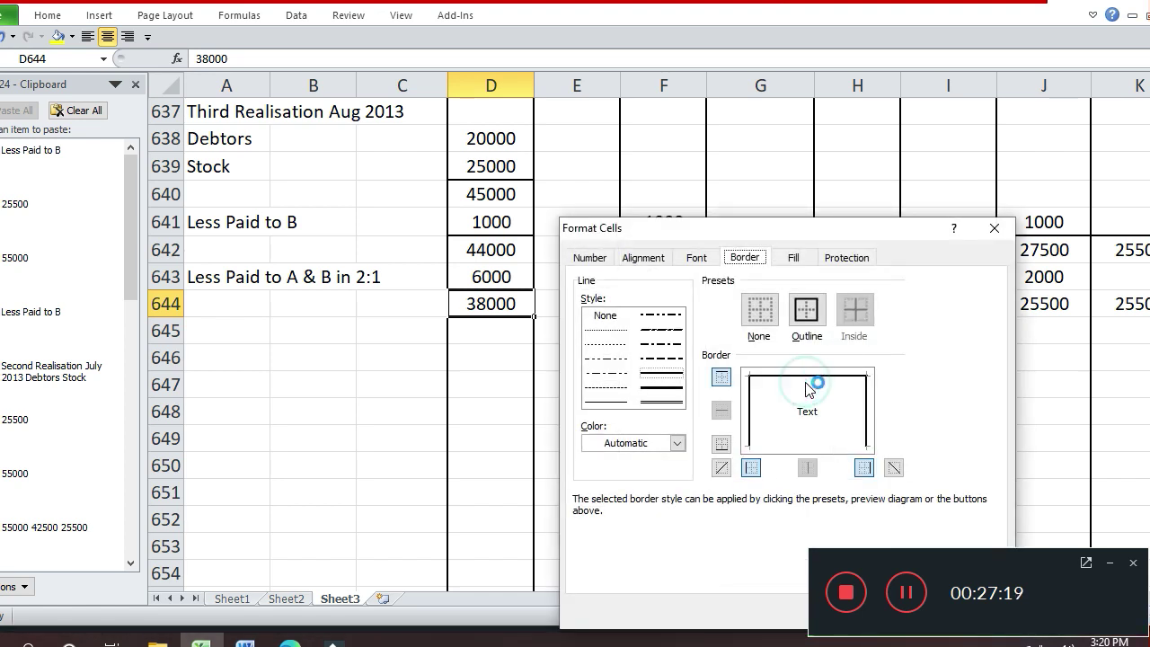
key(Return)
Add a top border across F644:K644 to rule off the balances after the A and B payment
key(Right)
key(Right)
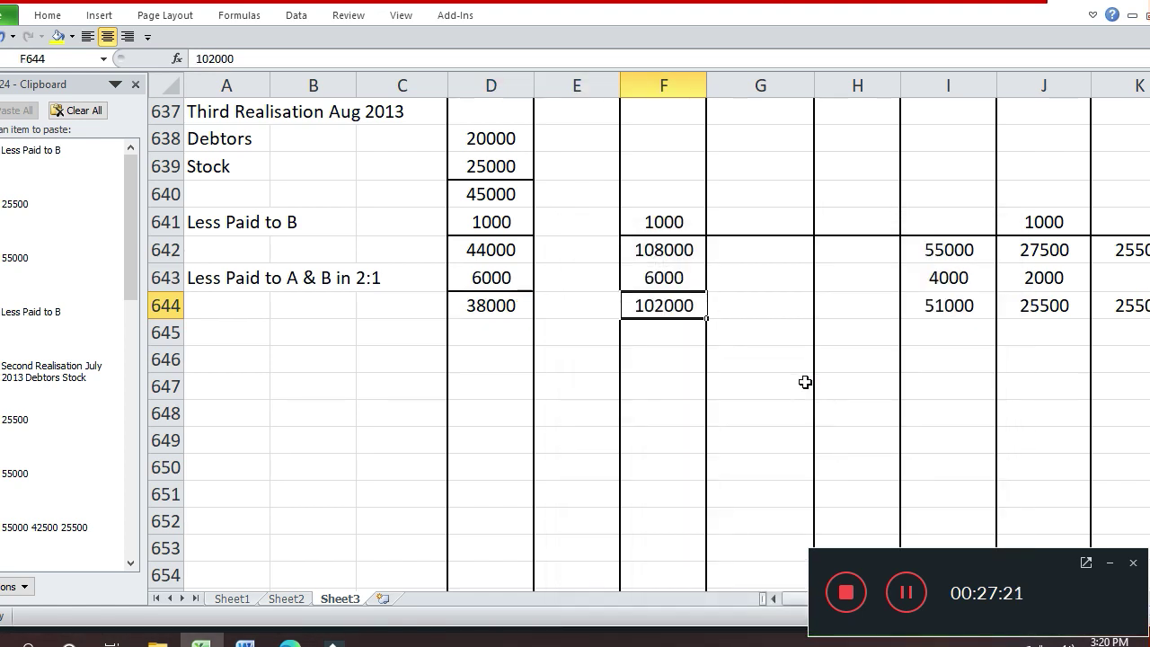
key(shift+Right)
key(shift+Right)
key(shift+Right)
key(shift+Right)
key(shift+Right)
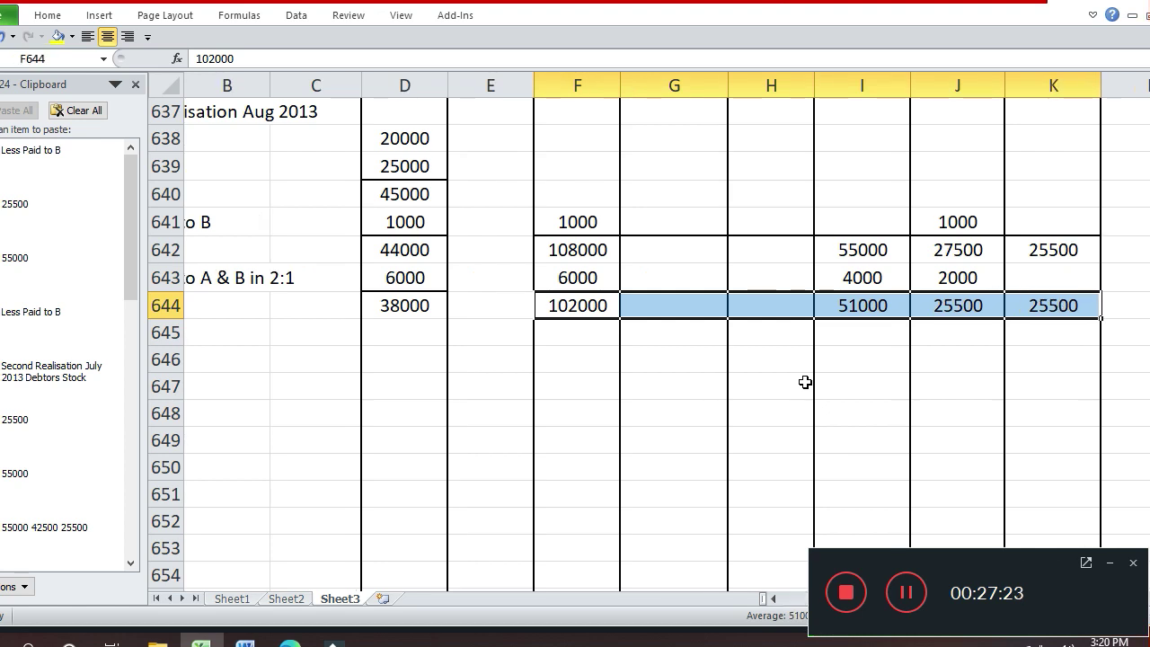
key(ctrl+1)
click(811, 376)
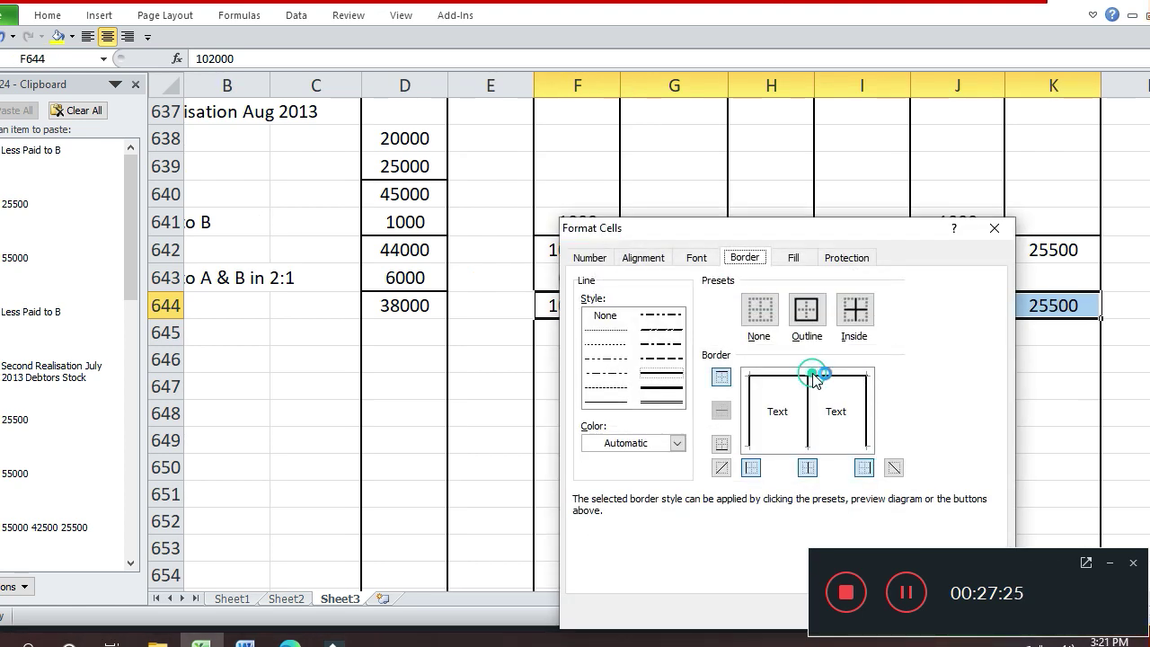
key(Return)
Label A645 as "Less Paid to all in PSR"
key(Down)
key(Left)
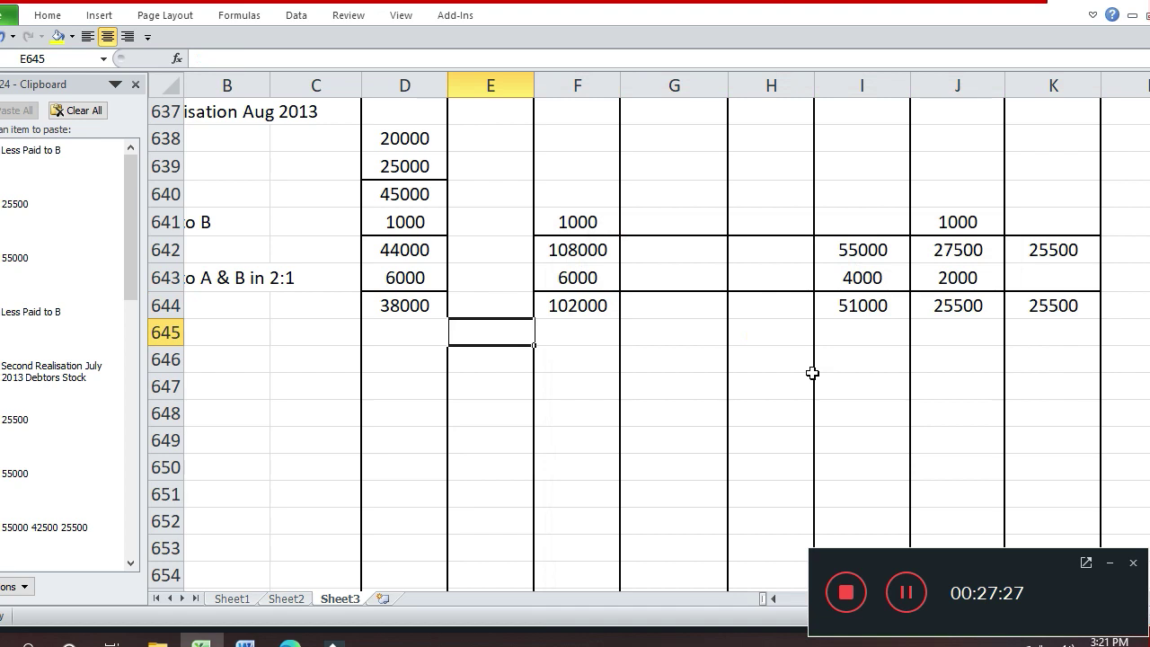
key(Home)
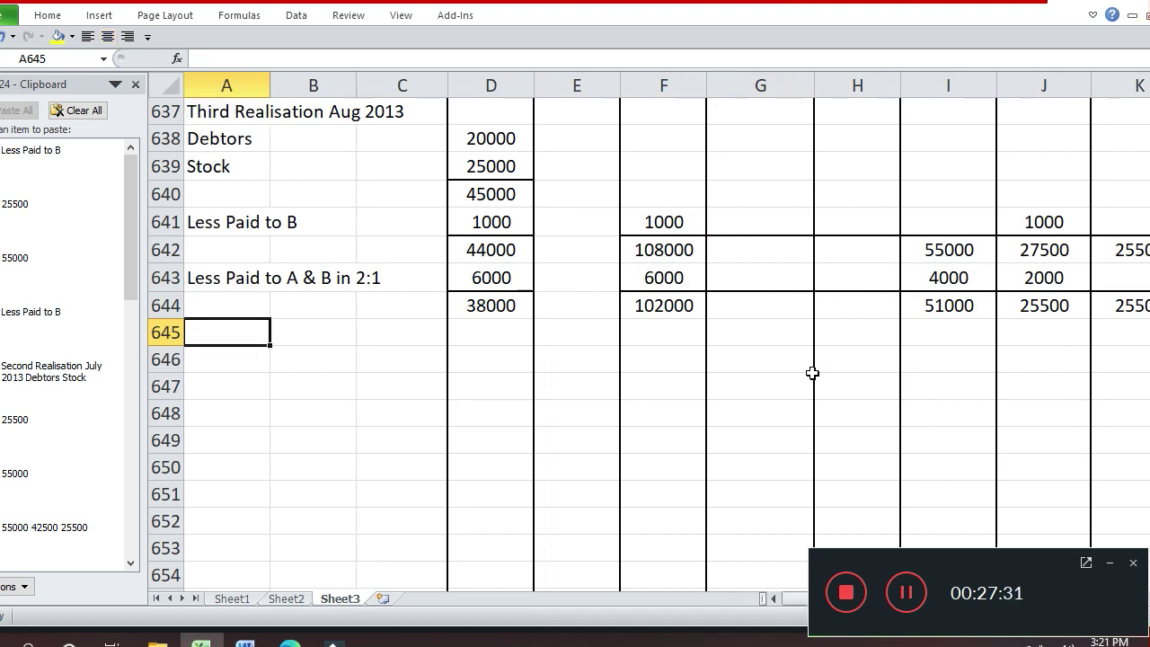
text(Less )
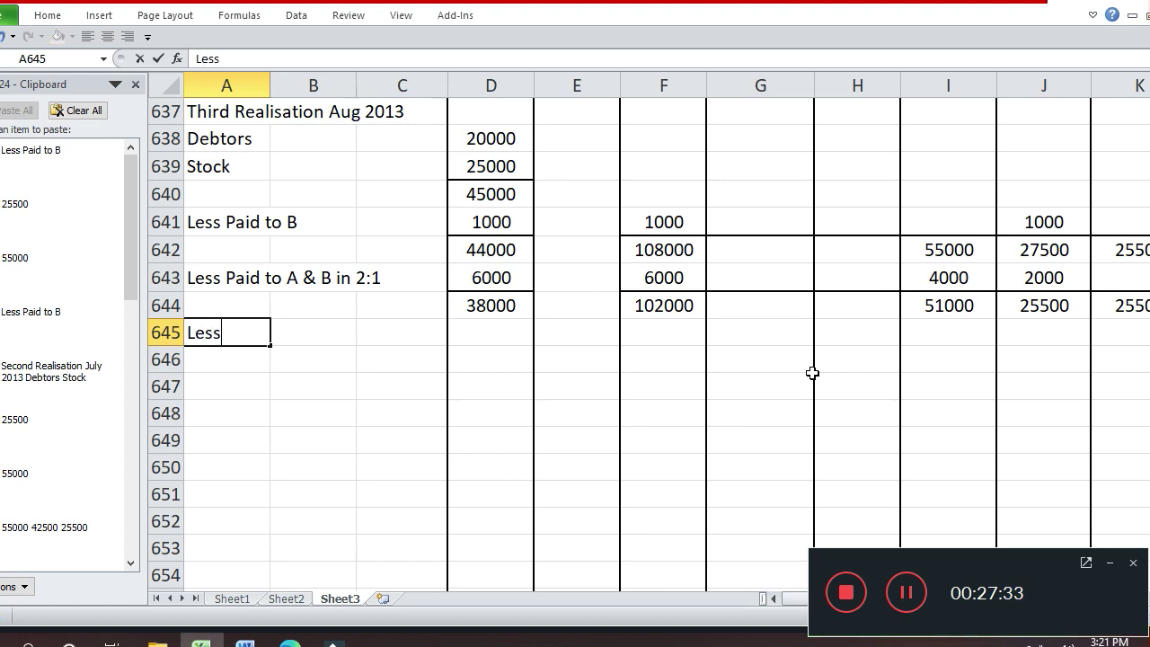
text(Paid to a)
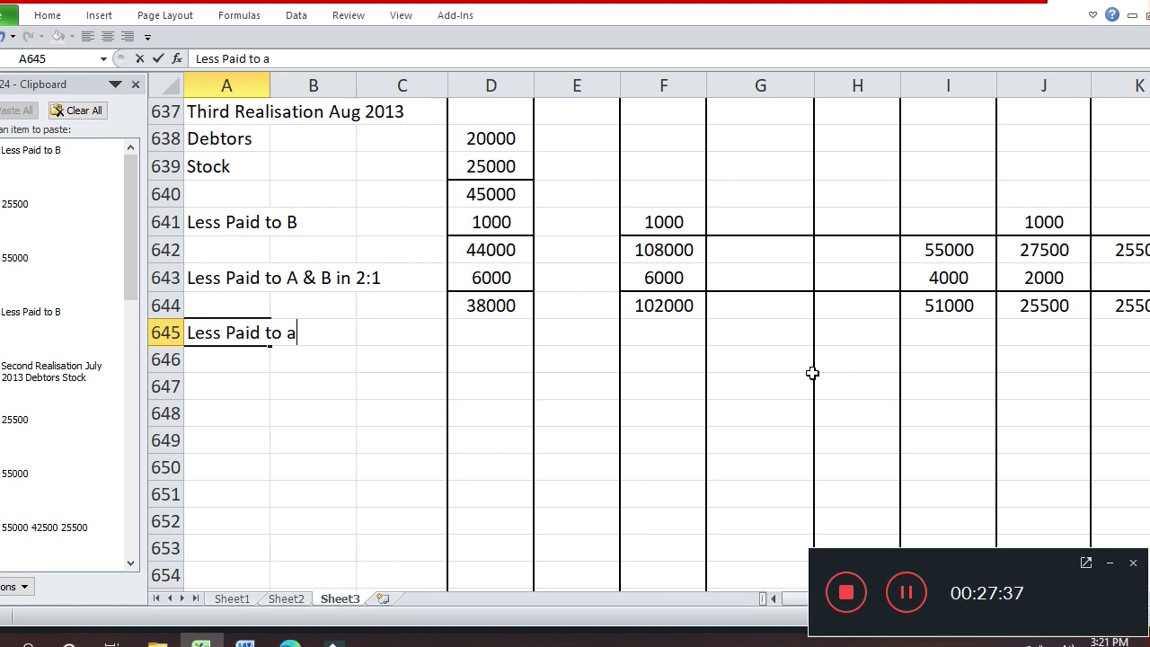
text(ll in PSR)
key(Return)
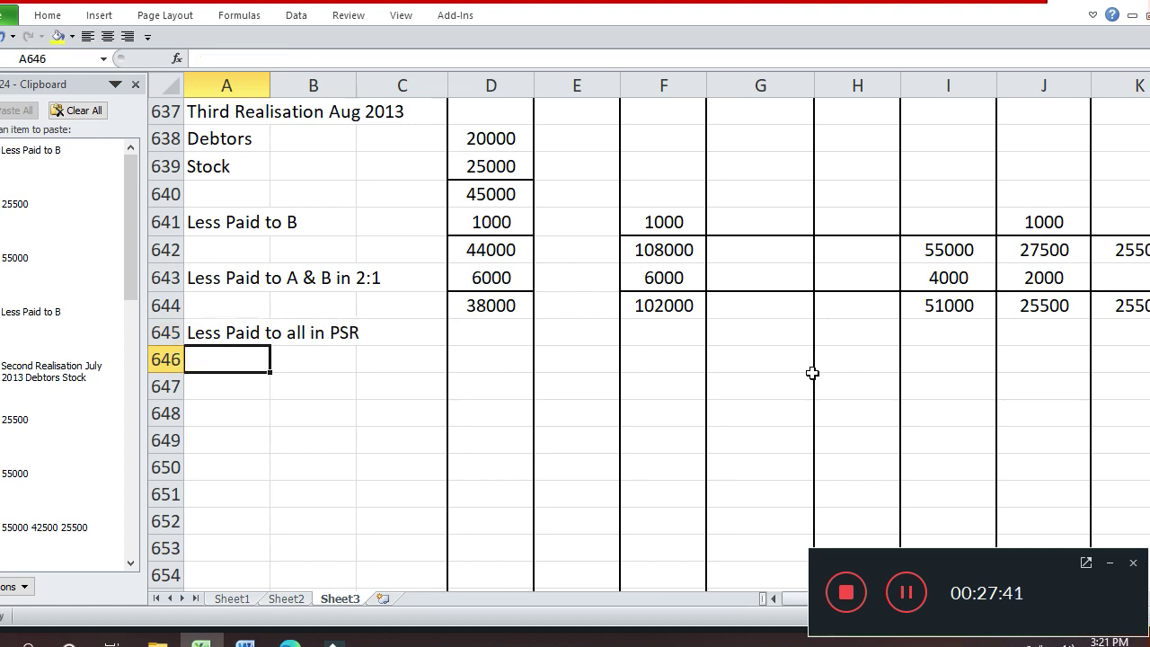
Enter 38000 in D645 as the cash paid to all partners
key(Up)
key(Up)
key(Right)
key(Right)
key(Down)
key(Right)
text(38000)
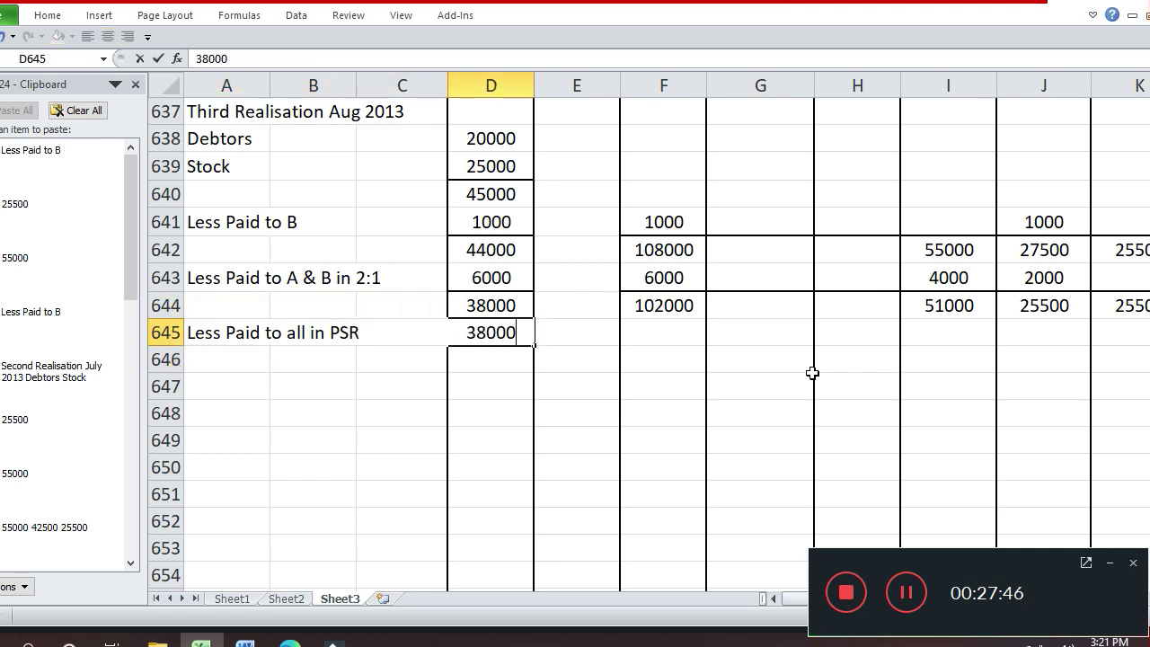
key(Return)
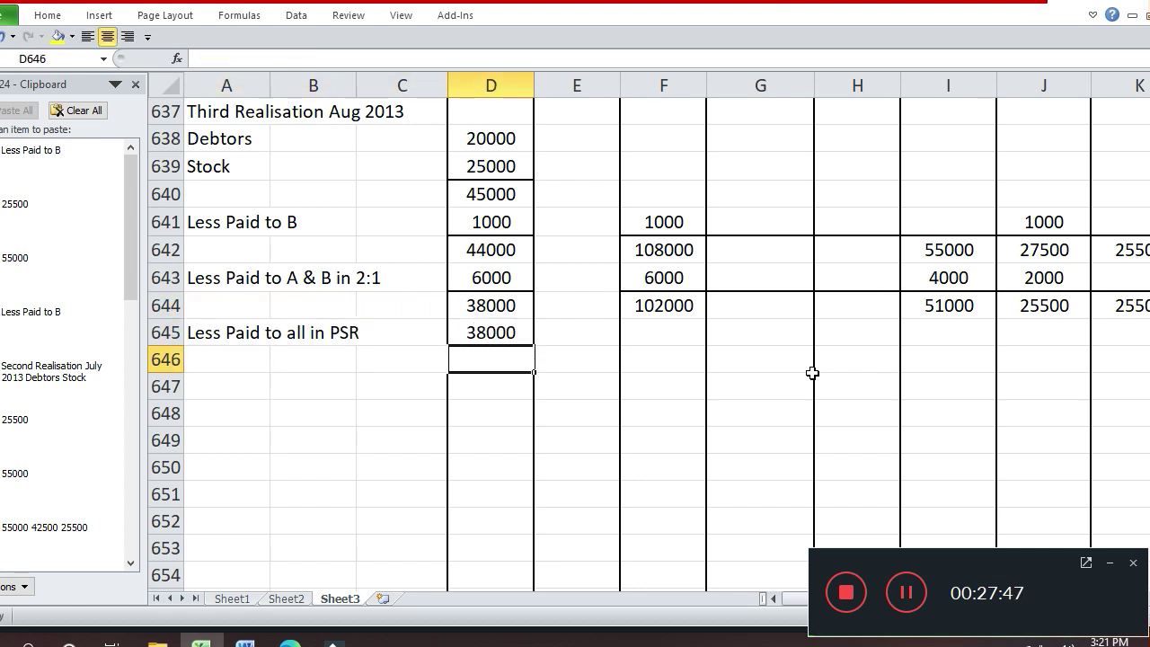
Enter 38000 in F645 and the first partner's share of 19000 in I645
key(Up)
key(Right)
key(Right)
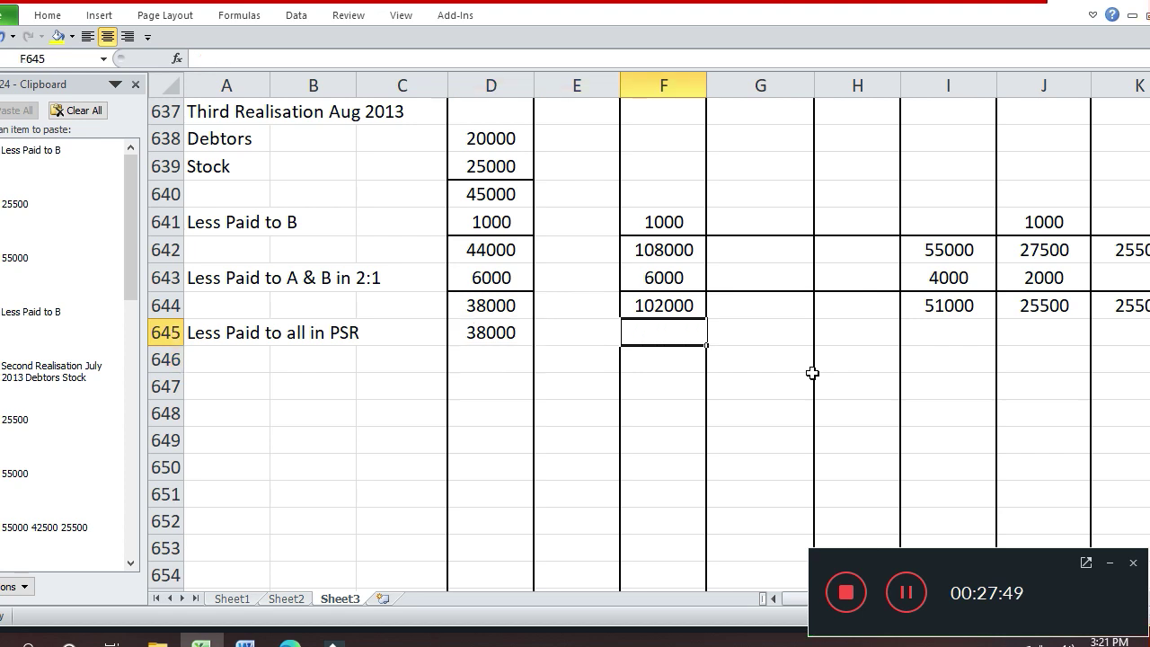
text(38000)
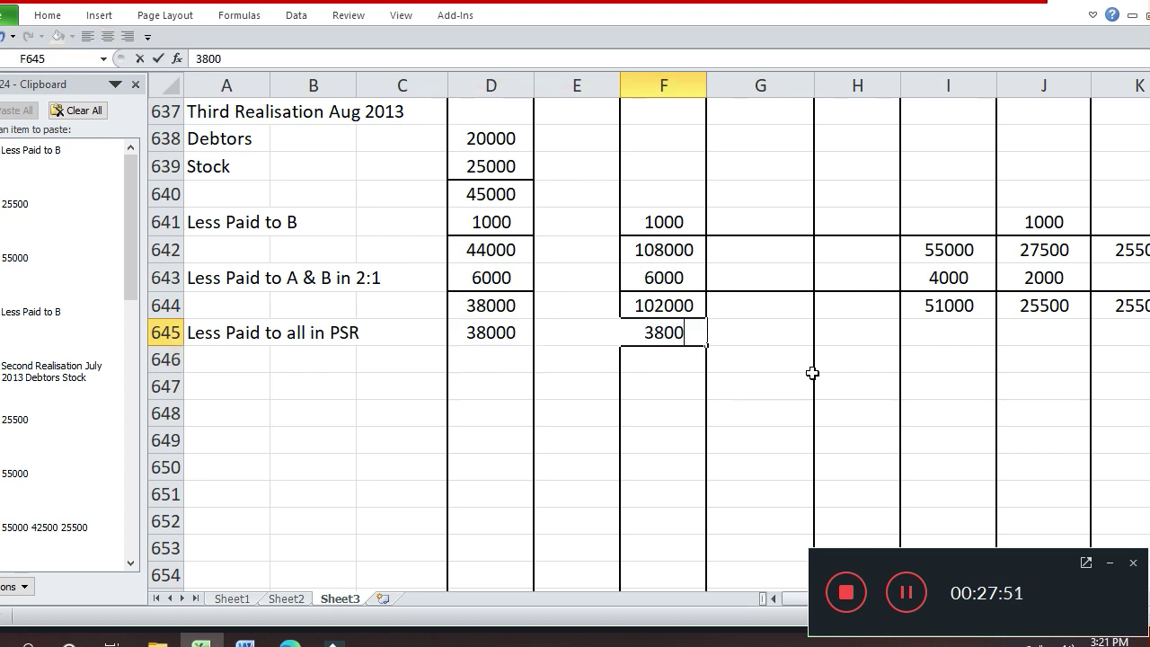
key(Return)
key(Up)
key(Right)
key(Right)
key(Right)
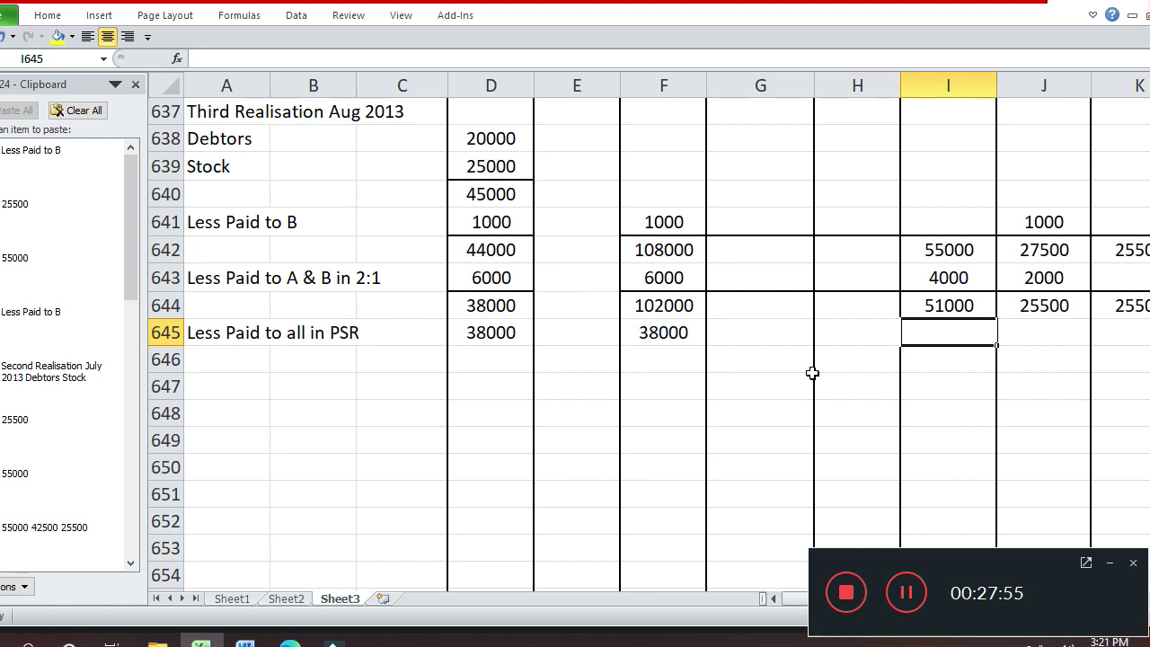
text(19000)
key(Return)
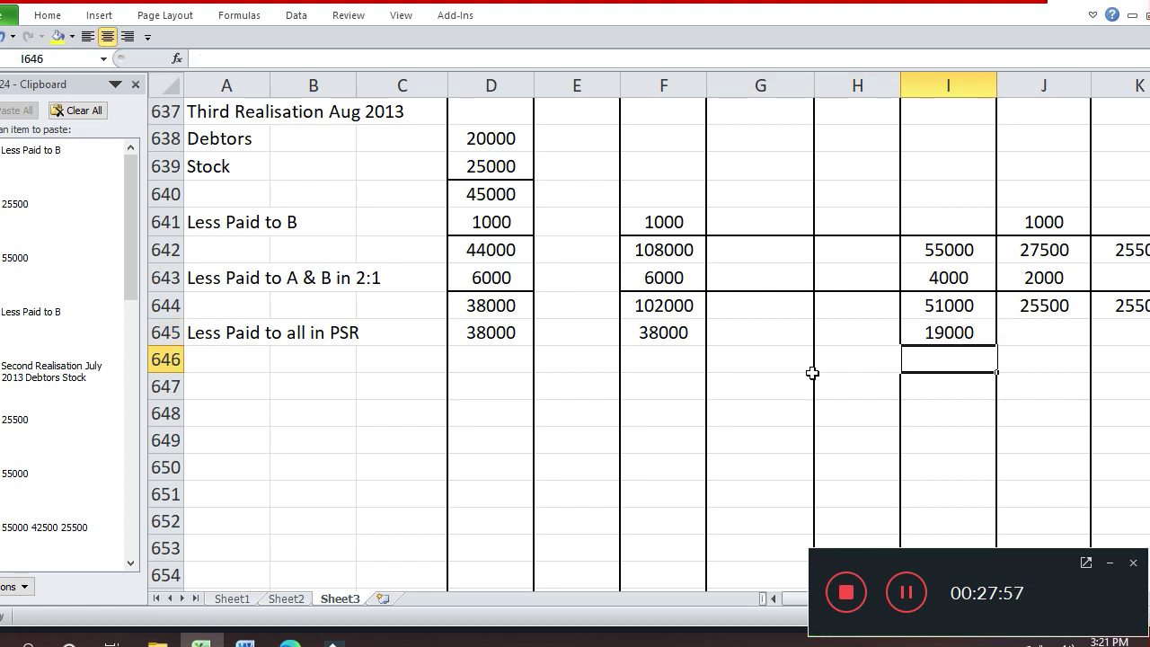
Enter 9500 in J645 as the second partner's share of the payment to all
key(Up)
key(Right)
key(Right)
key(Left)
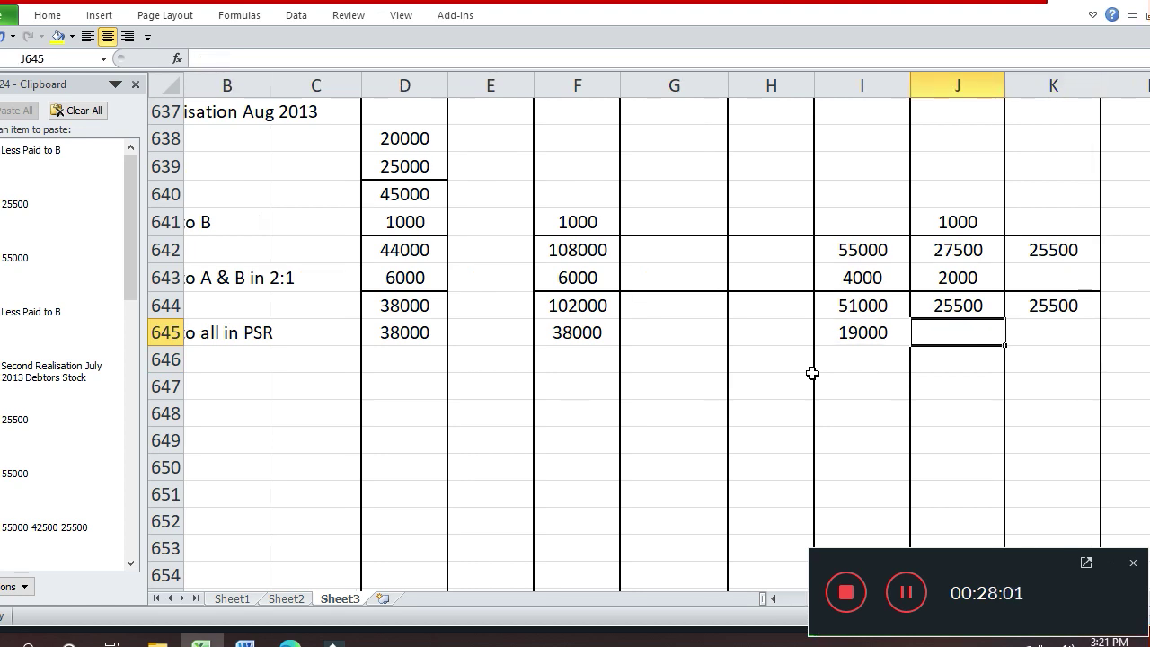
text(9500)
key(Return)
text(.)
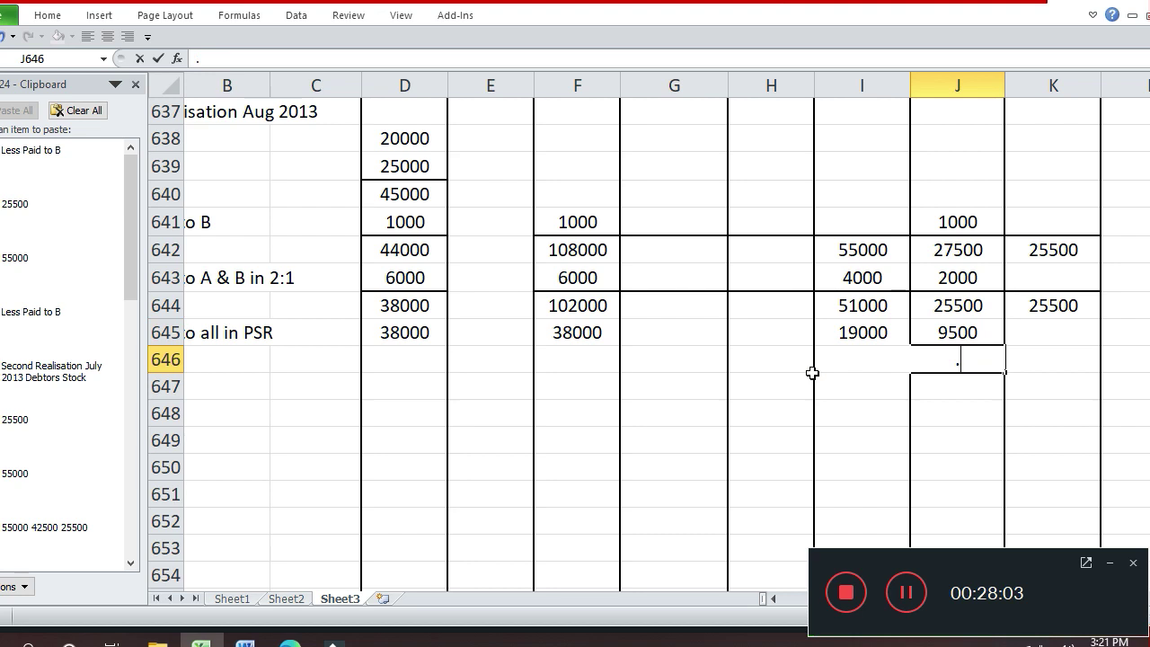
key(Return)
Enter 9500 in K645 as the third partner's share and return to A646
key(Up)
key(Right)
key(Up)
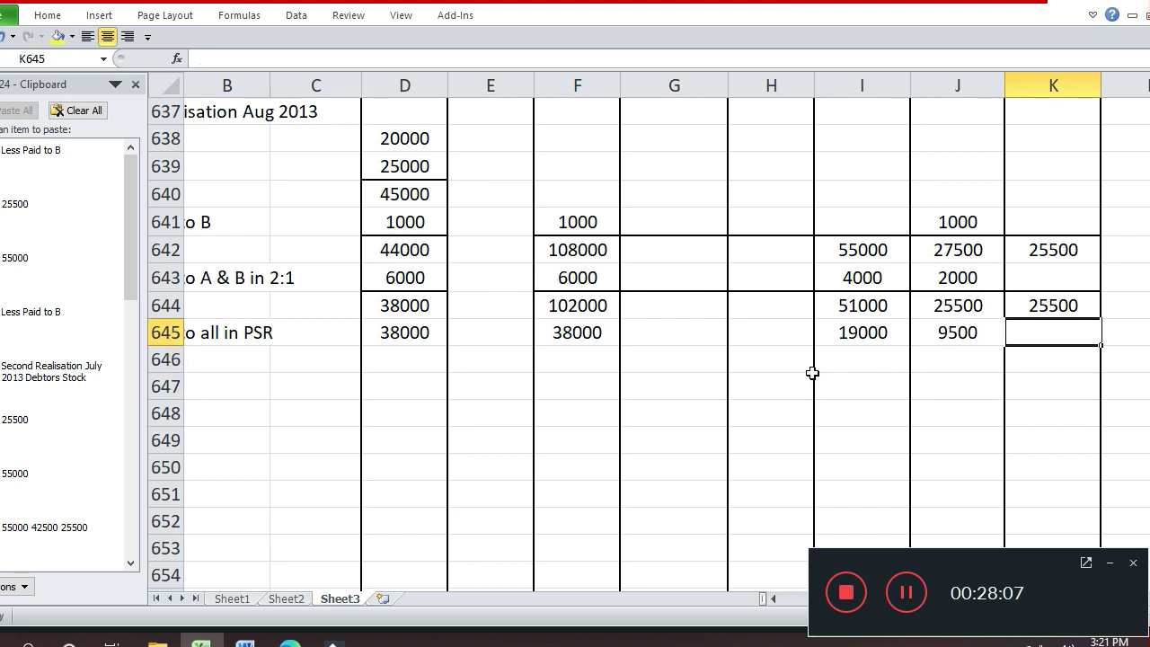
text(9500)
key(Return)
key(Left)
key(Left)
key(Left)
key(Left)
key(Left)
key(Left)
key(Left)
key(Left)
key(Left)
key(Left)
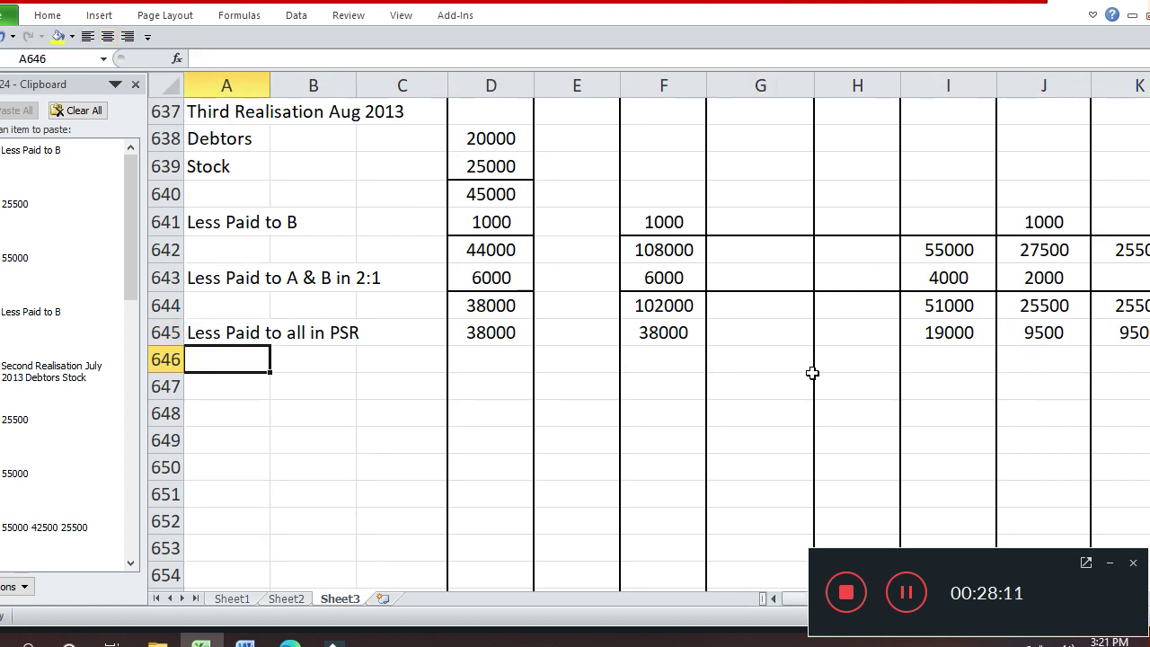
Label A646 "Balance Due" and enter a dash in D646 for the cash column
text(B)
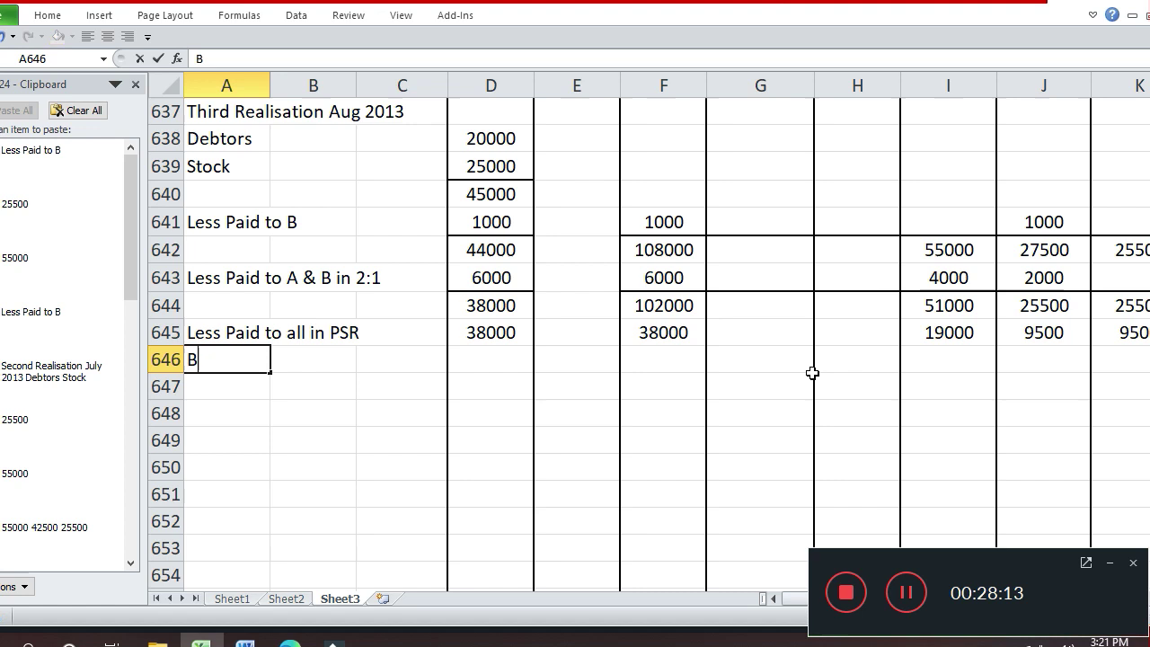
text(alance Due)
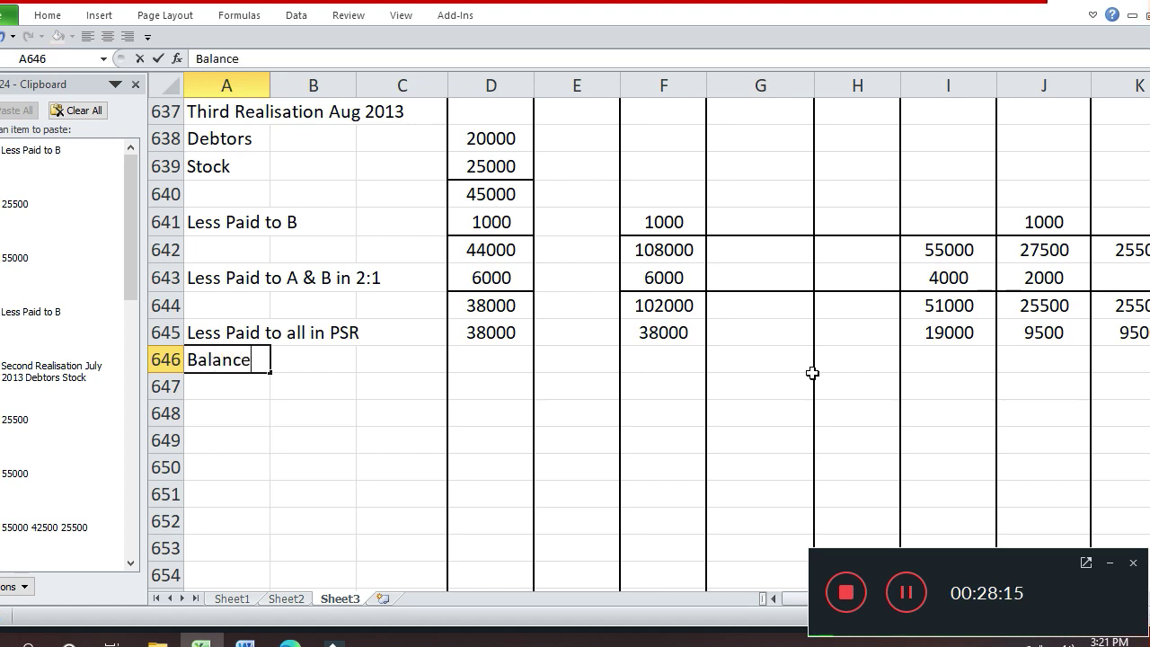
key(Return)
key(Up)
key(Right)
key(Right)
key(Right)
text(=D644-D645)
key(Return)
key(Up)
key(Right)
key(Right)
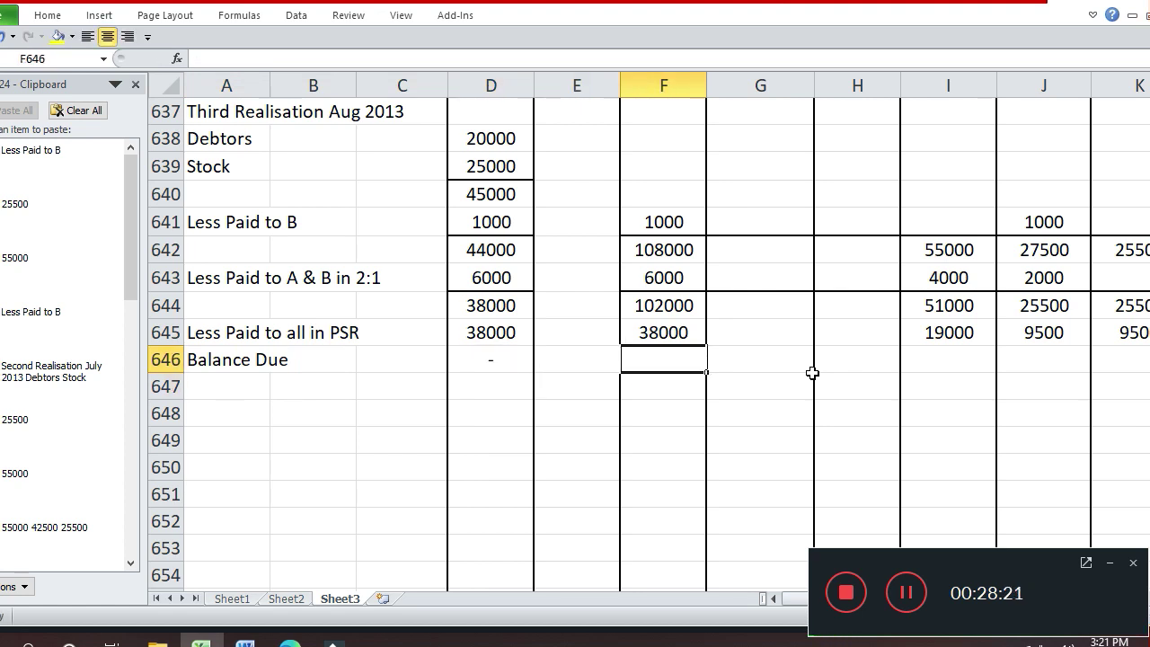
Try the formula =F644-F646 for the balance due in F646
text(=)
key(Up)
key(Up)
text(-)
key(Down)
key(Up)
key(Return)
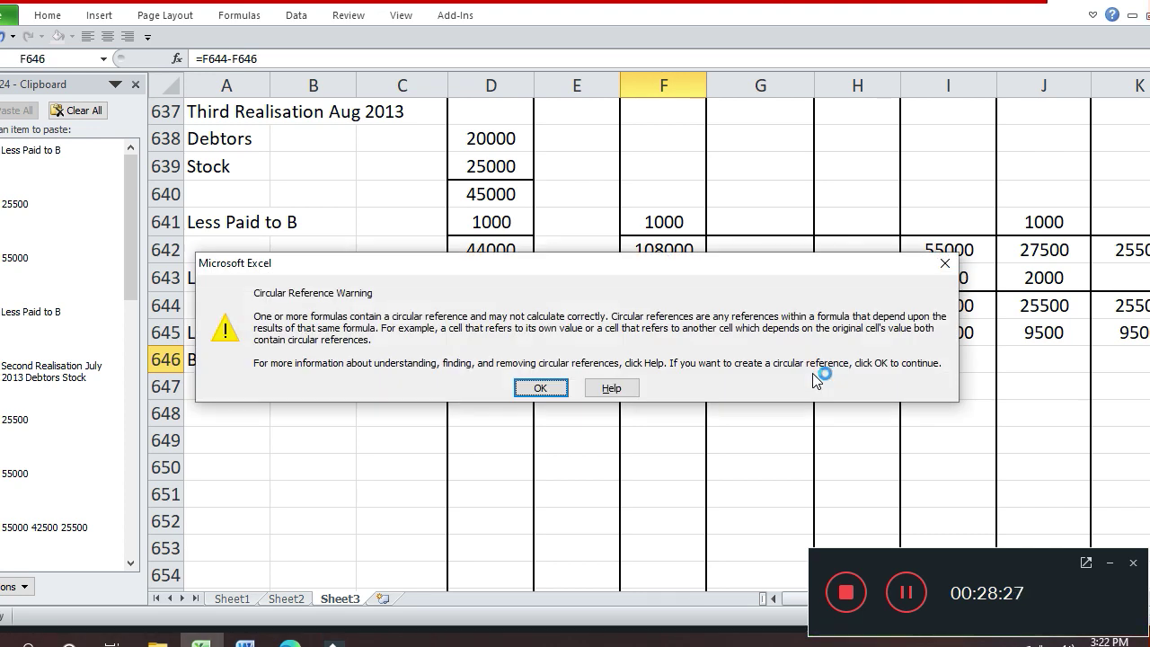
key(Return)
key(Up)
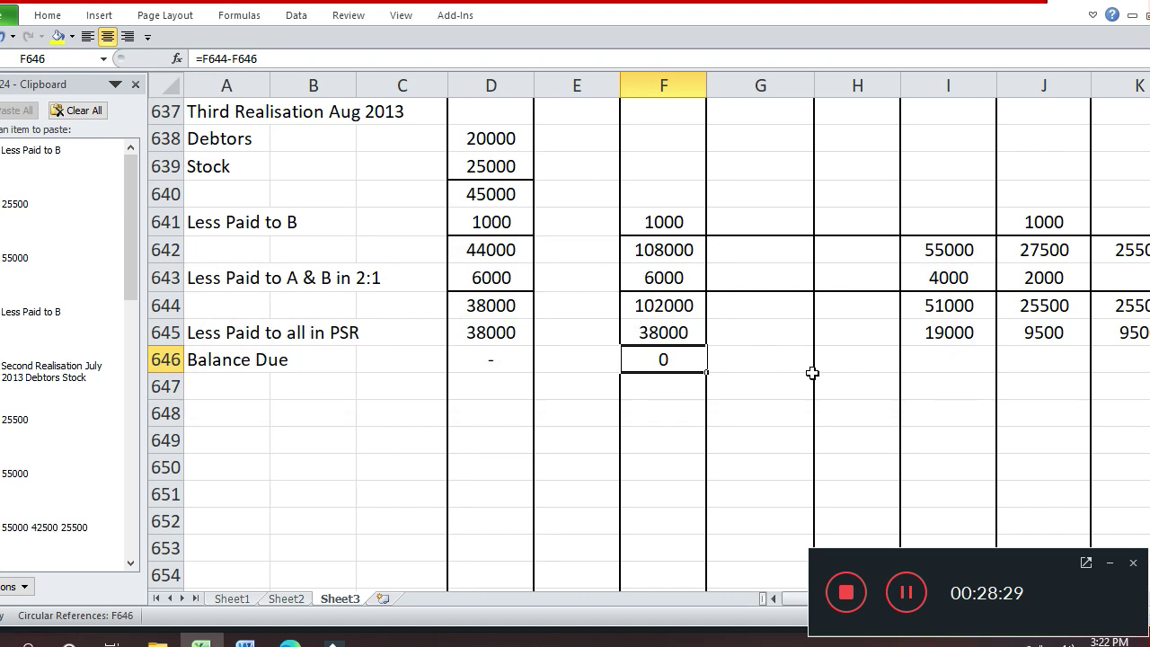
Calculate the balance due in F646 with the formula =F644-F645
text(=)
key(Up)
key(Up)
text(-)
key(Up)
key(Return)
Calculate the first partner's balance due in I646 with the formula =I644-I645
key(Up)
key(Right)
key(Right)
key(Right)
text(=)
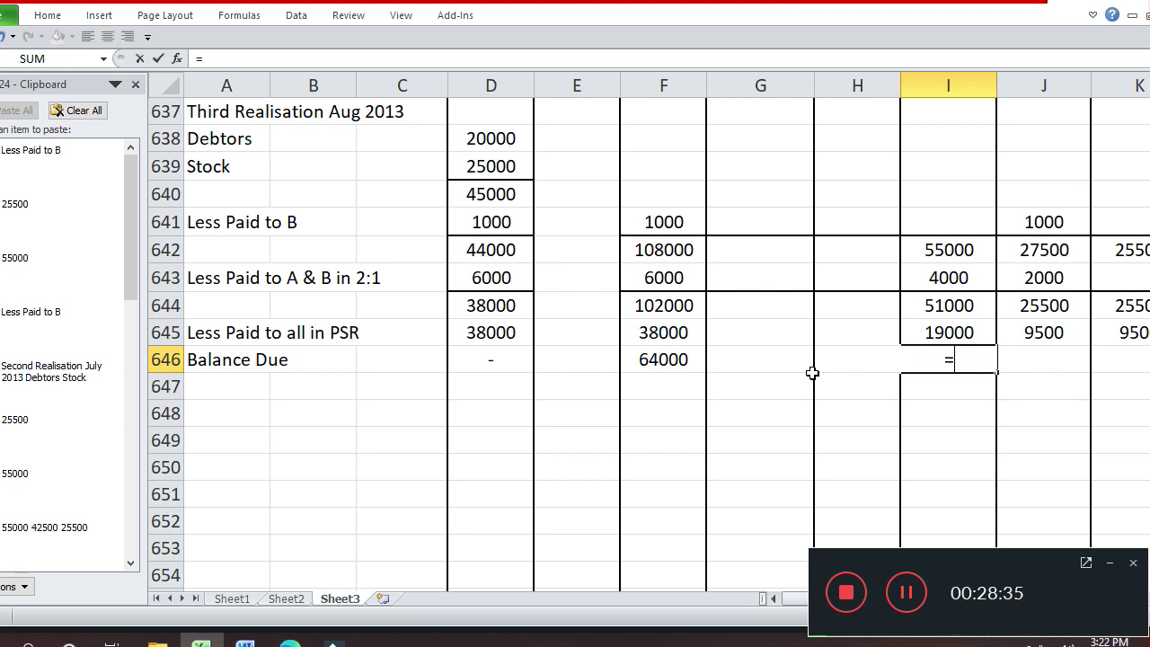
key(Up)
key(Up)
text(-)
key(Up)
key(Return)
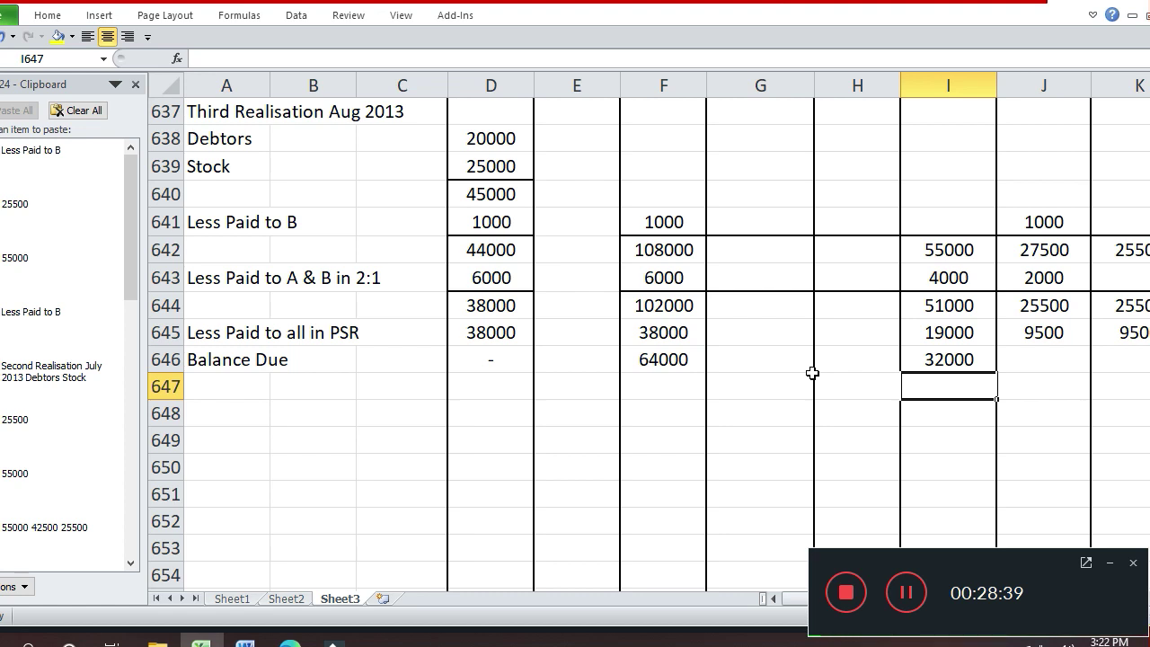
Copy the balance formula from I646 into J646 and K646 for the other two partners
key(Up)
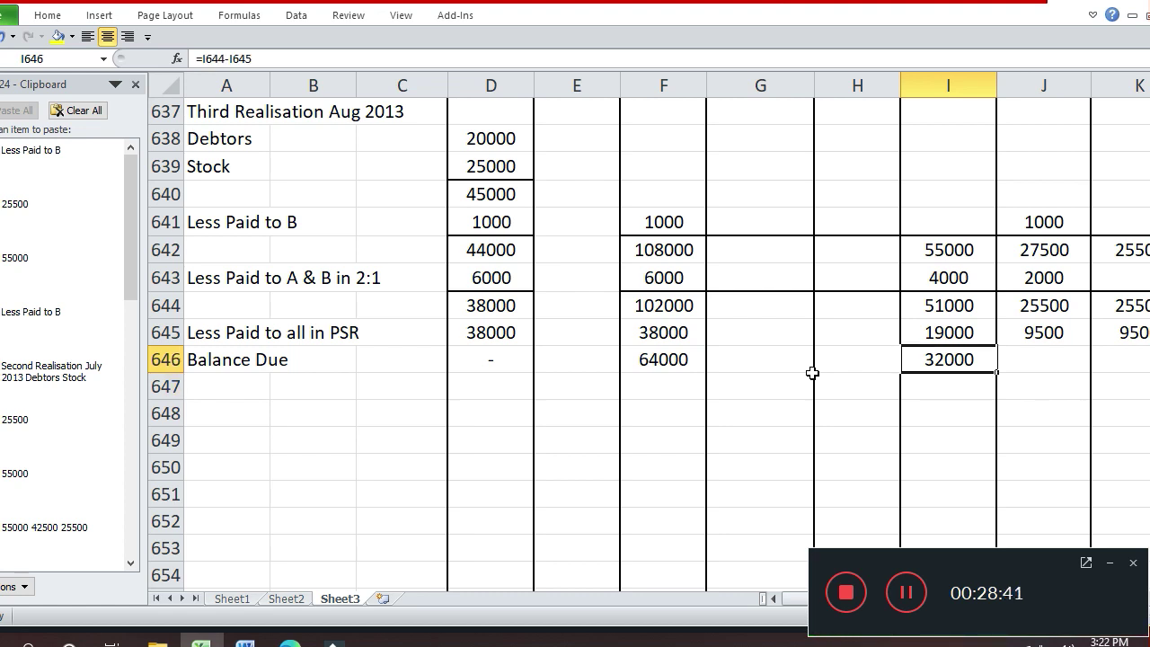
key(ctrl+c)
key(Right)
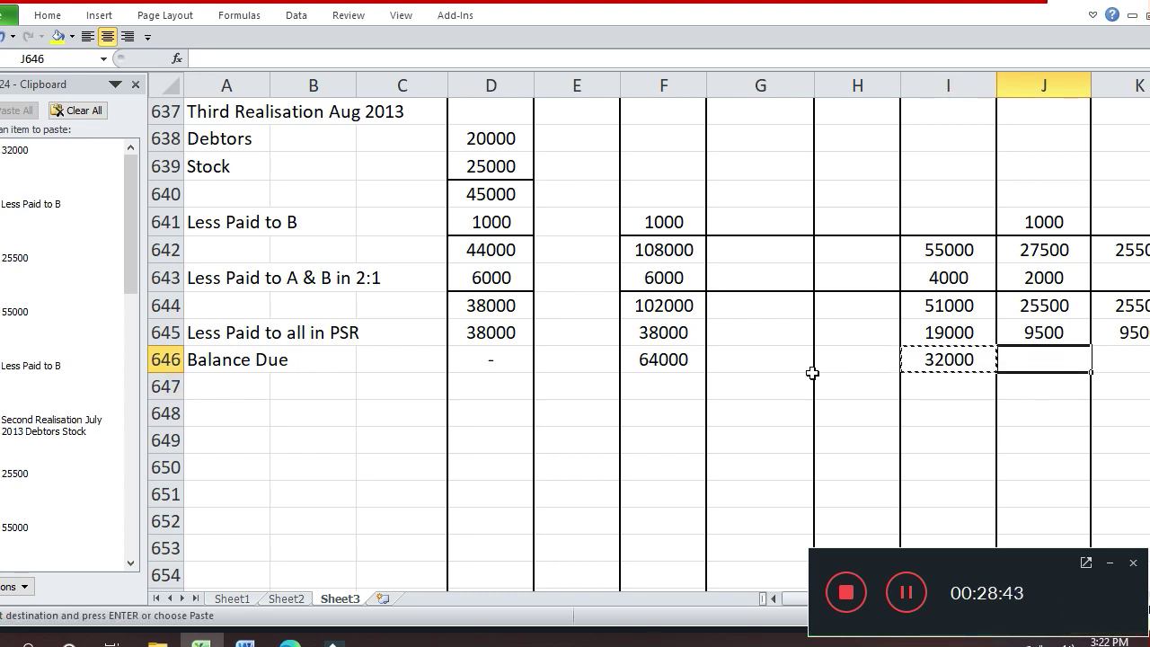
key(ctrl+v)
key(Right)
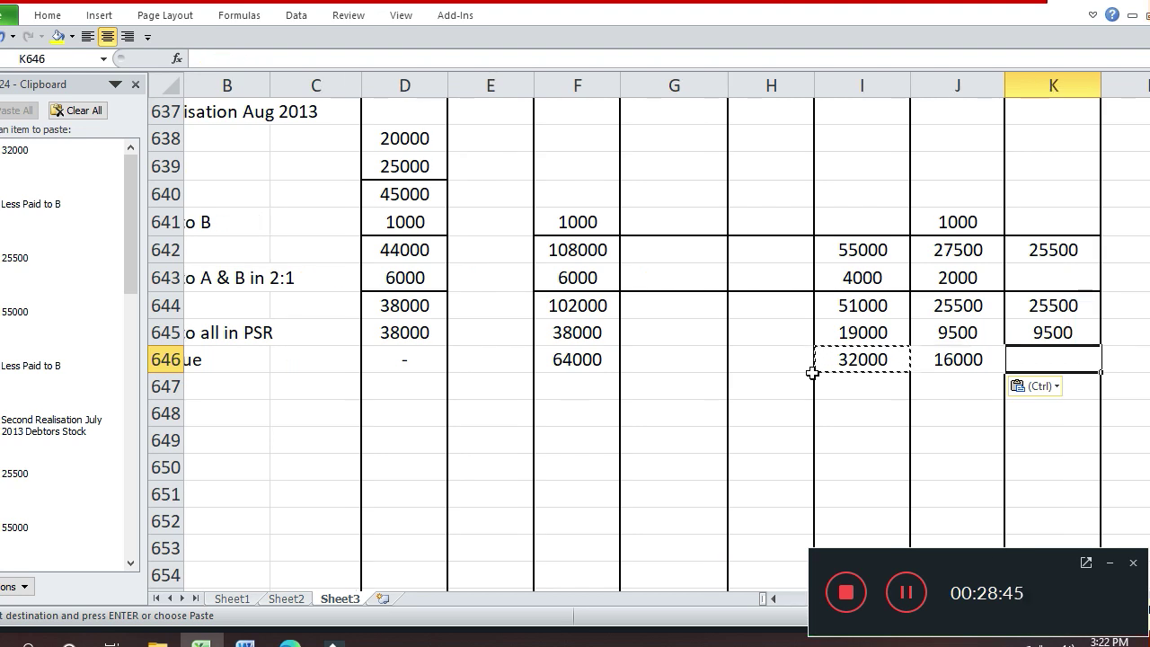
key(ctrl+v)
Add a top border to D646 in the Balance Due row
key(Left)
key(Left)
key(Left)
key(Left)
key(Left)
key(Left)
key(Left)
key(Left)
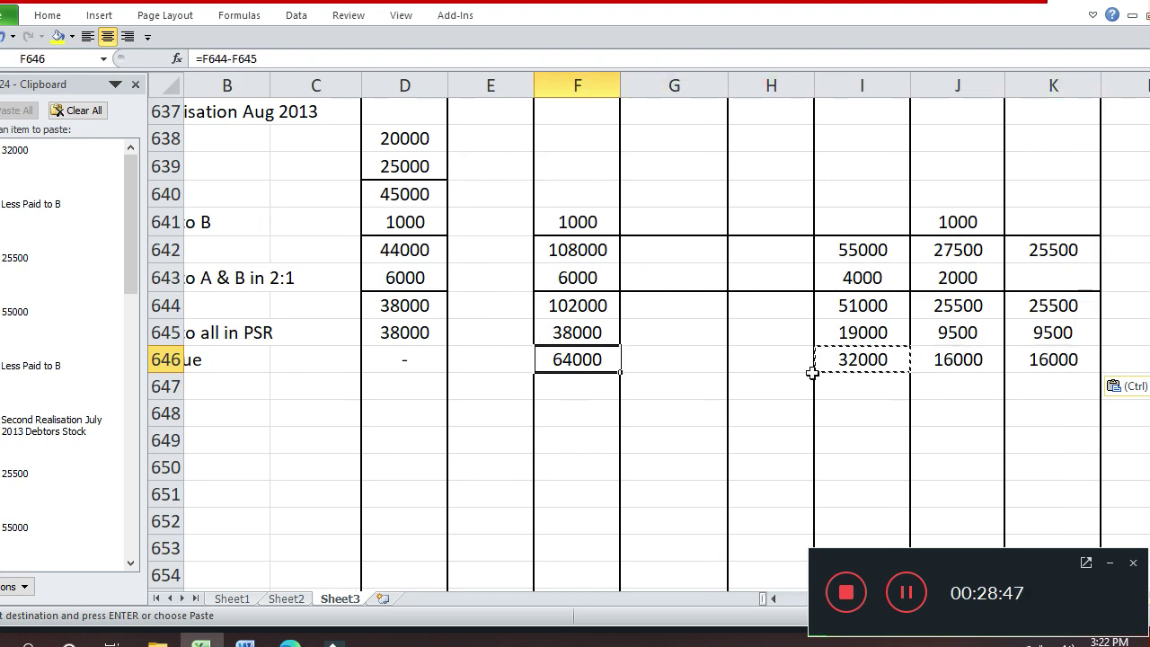
key(Left)
key(Left)
key(Right)
key(Right)
key(Right)
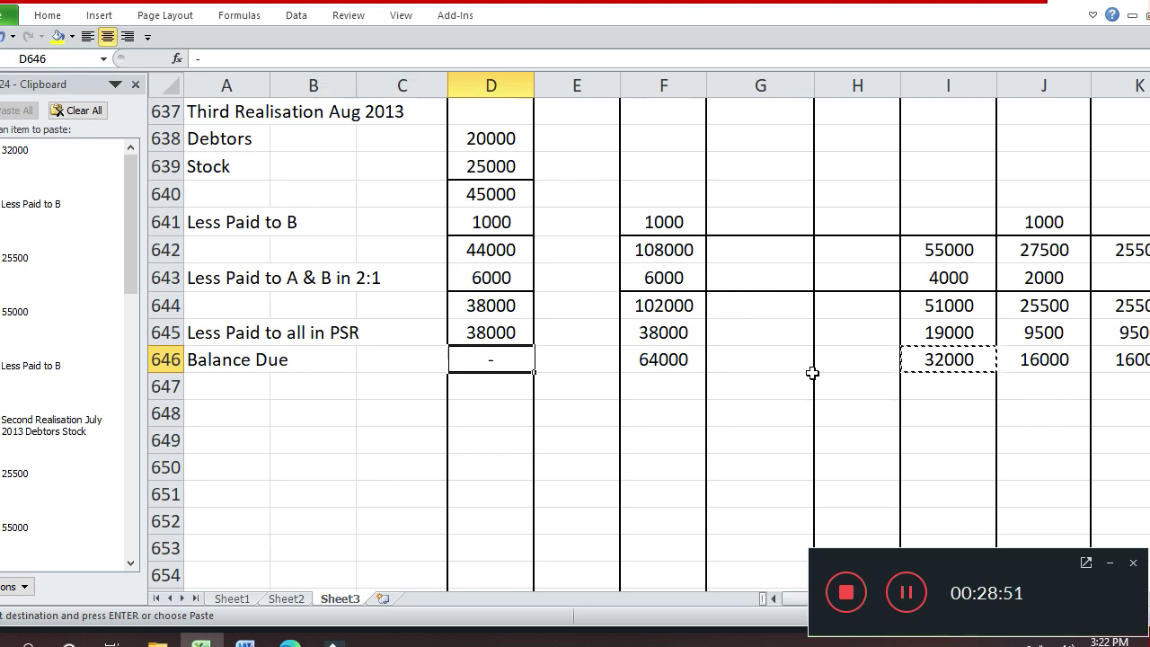
key(ctrl+1)
click(812, 373)
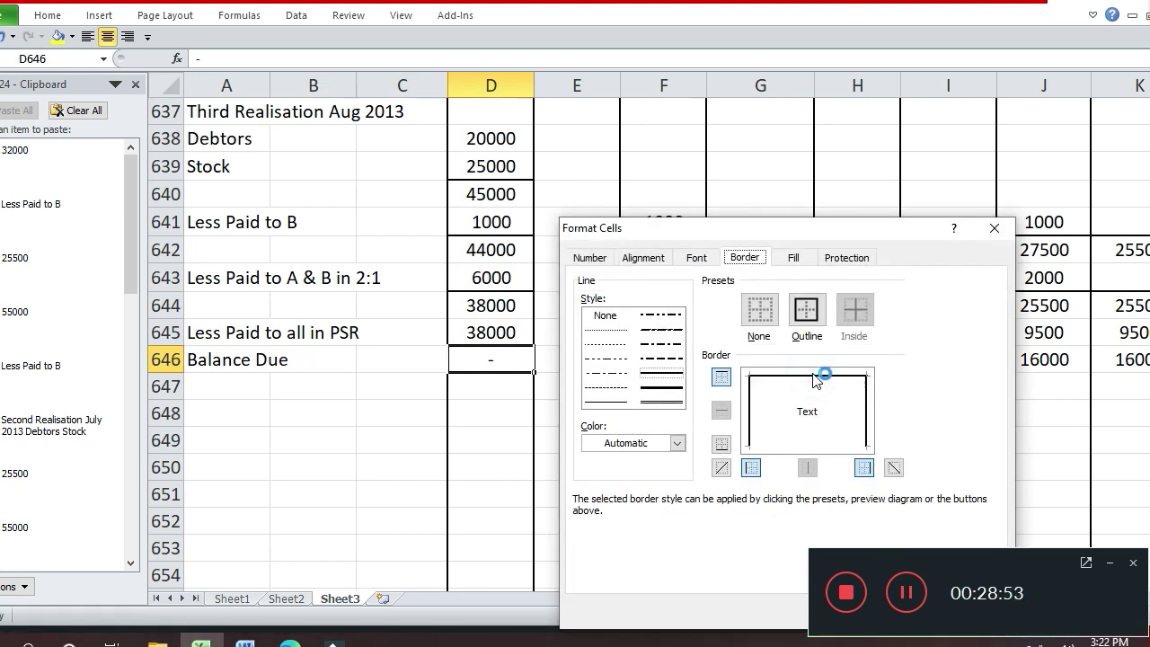
key(Return)
Add a top border across F646:K646 in the Balance Due row
key(Right)
key(Right)
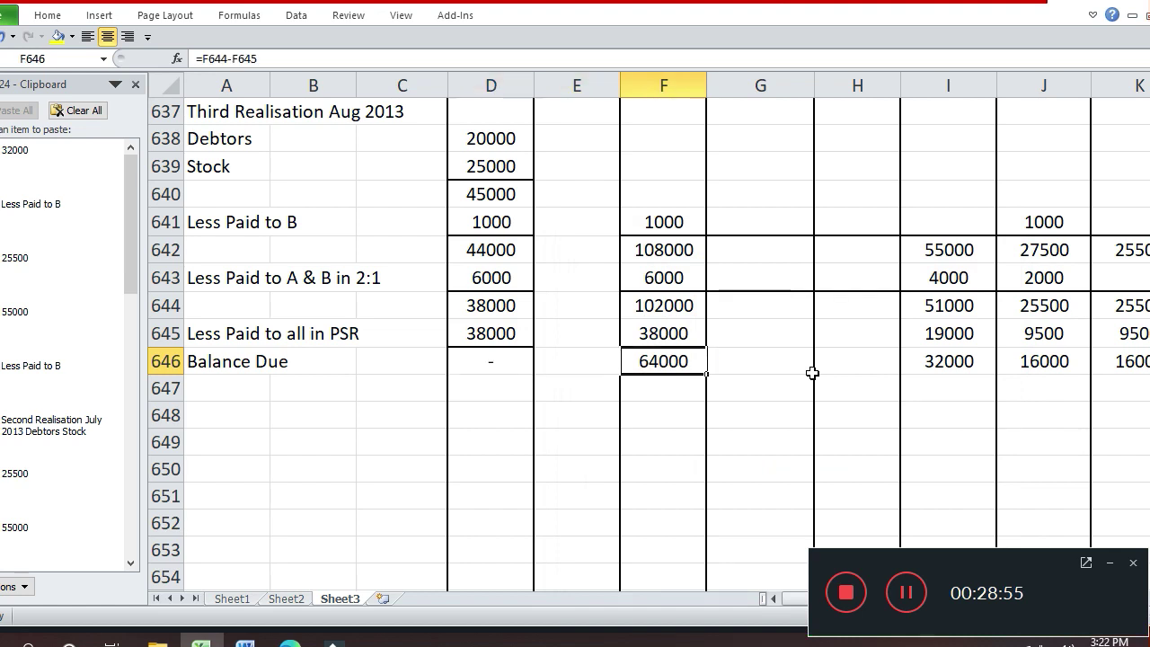
key(shift+Right)
key(shift+Right)
key(shift+Right)
key(shift+Right)
key(shift+Right)
key(shift+Right)
key(shift+Down)
key(shift+Left)
key(shift+Up)
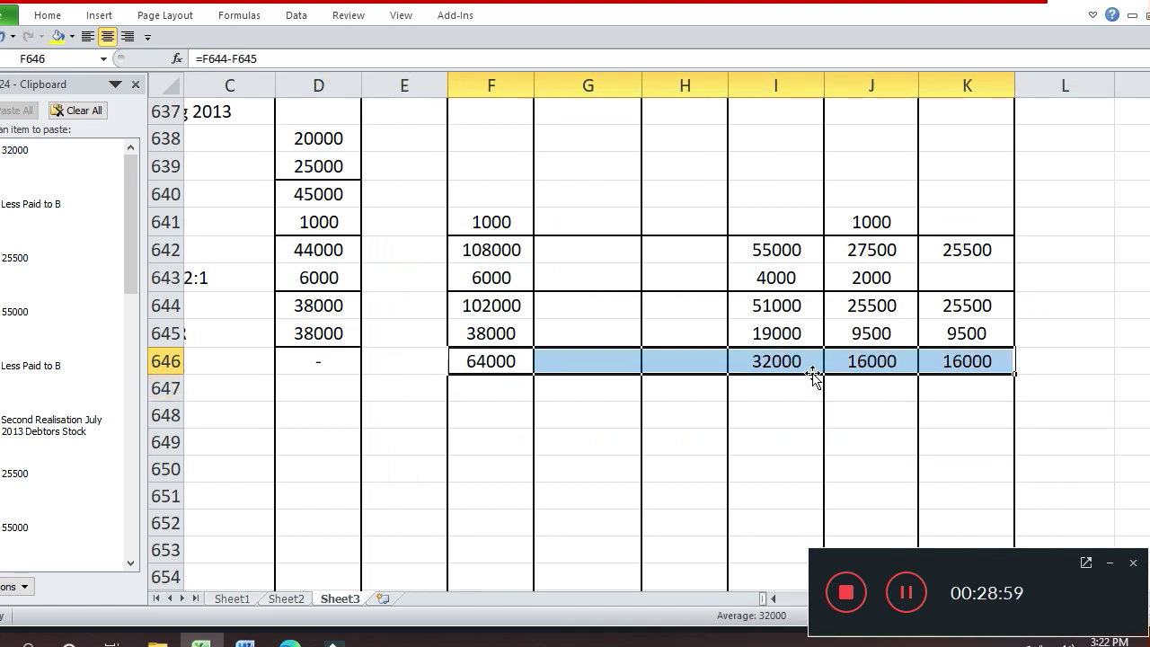
key(ctrl+1)
click(813, 376)
key(Return)
key(Down)
key(Left)
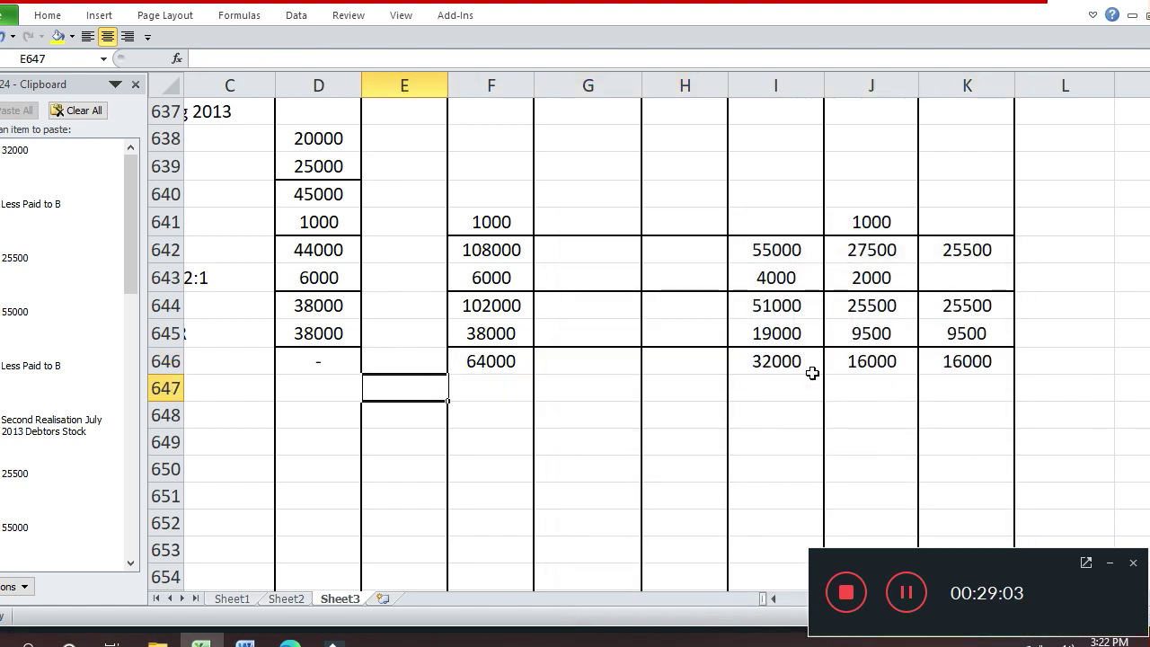
Copy the third realisation heading and the Debtors and Stock labels in A637:A639
key(Home)
key(Up)
key(Up)
key(Up)
key(Up)
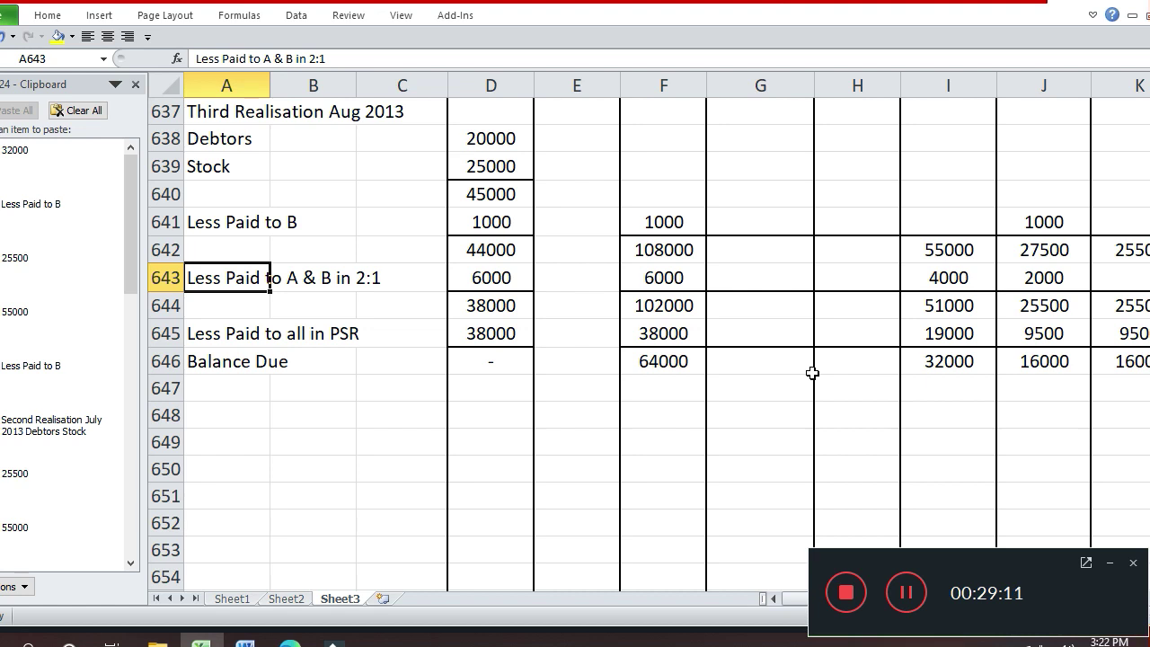
key(Up)
key(Up)
key(Up)
key(Up)
key(Up)
key(Up)
key(Up)
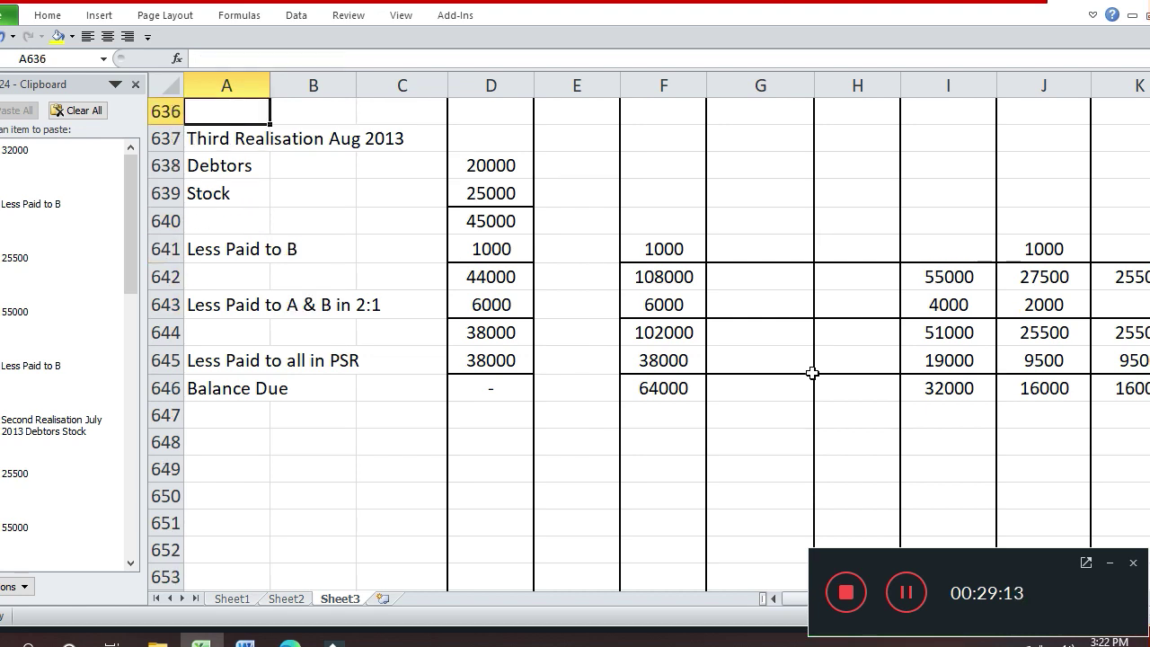
key(Down)
key(shift+Down)
key(shift+Down)
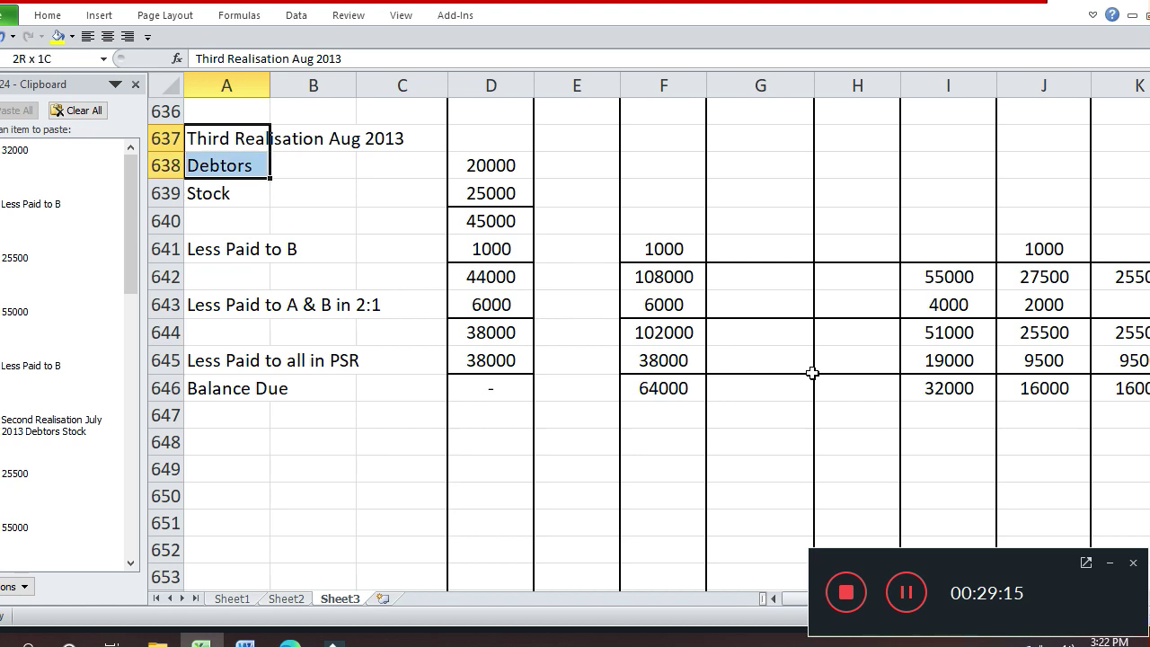
key(ctrl+c)
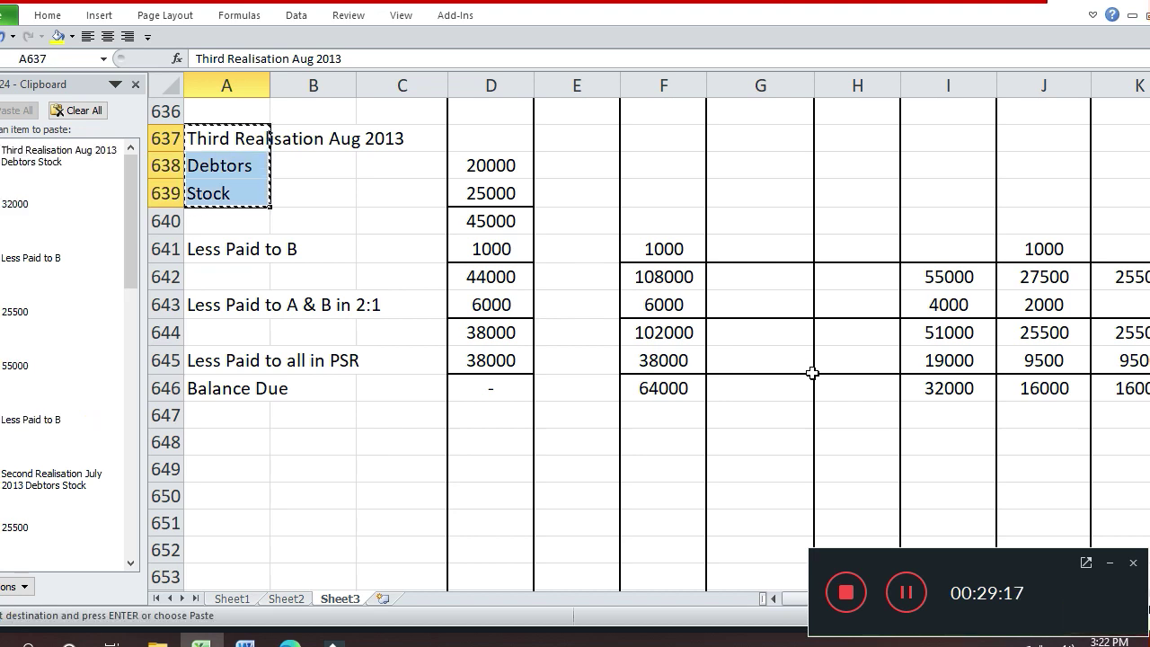
Paste the copied heading and labels starting at A648, leaving one blank row below Balance Due
key(Down)
key(Down)
key(Down)
key(Down)
key(Down)
key(Down)
key(Down)
key(Down)
key(Down)
key(Down)
key(Down)
key(Down)
key(Up)
key(Return)
Change the month in the A648 heading to Sept so it reads "Third Realisation Sept 2013"
key(Down)
key(Up)
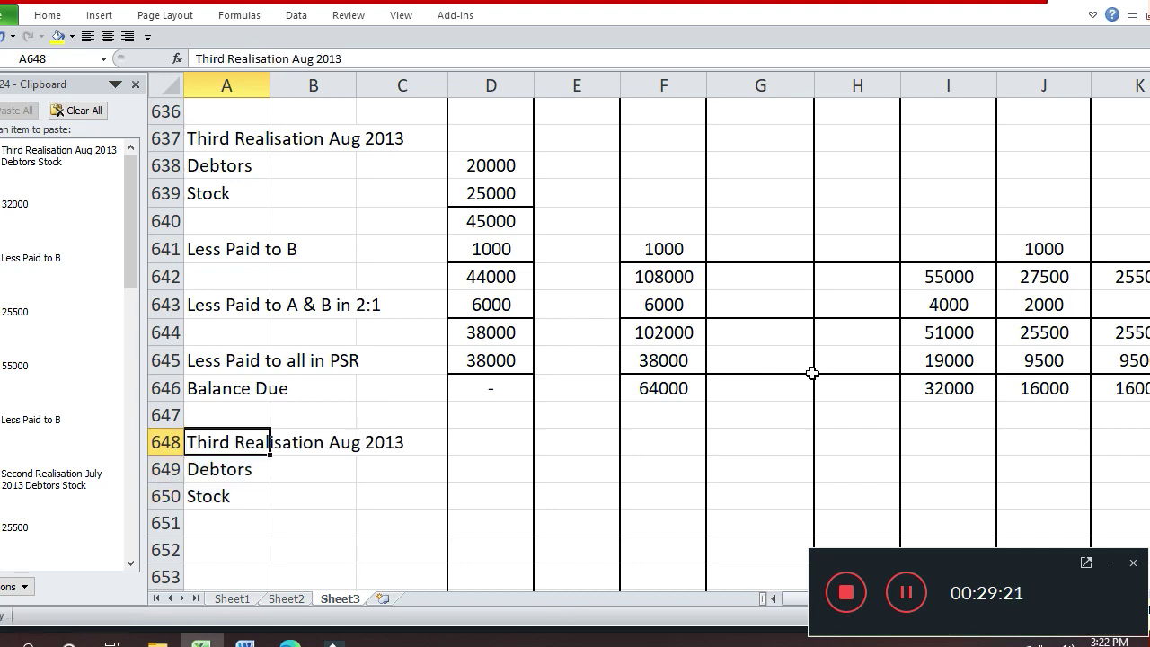
key(F2)
key(Left)
key(Left)
key(shift+Left)
key(shift+Left)
key(shift+Left)
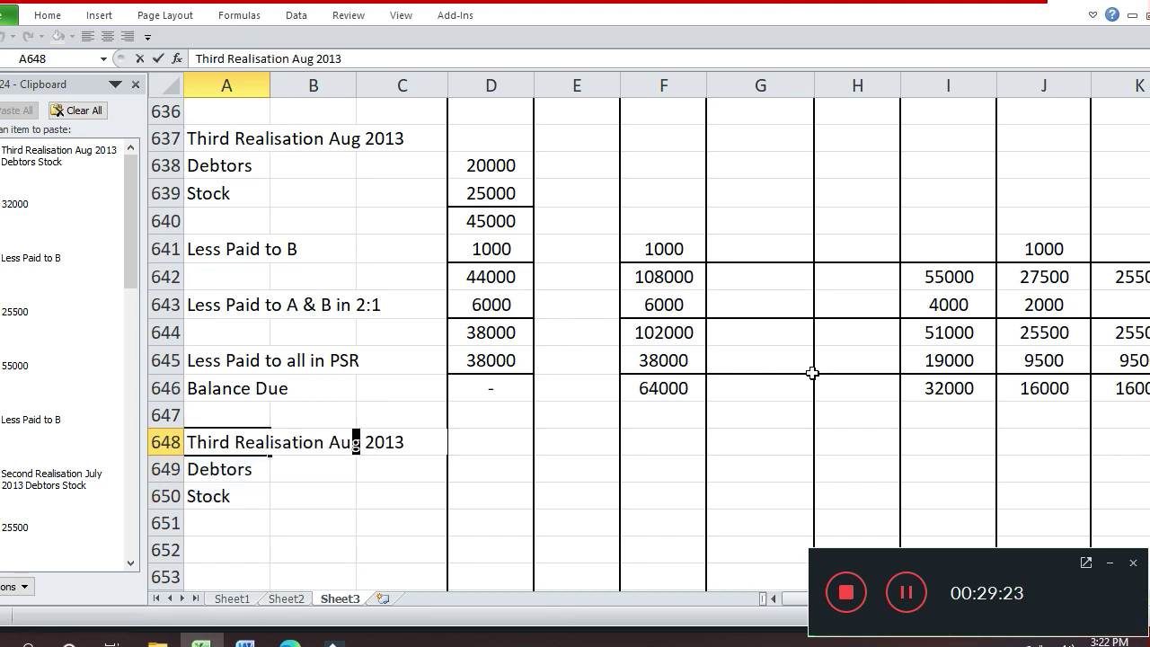
text(Sept)
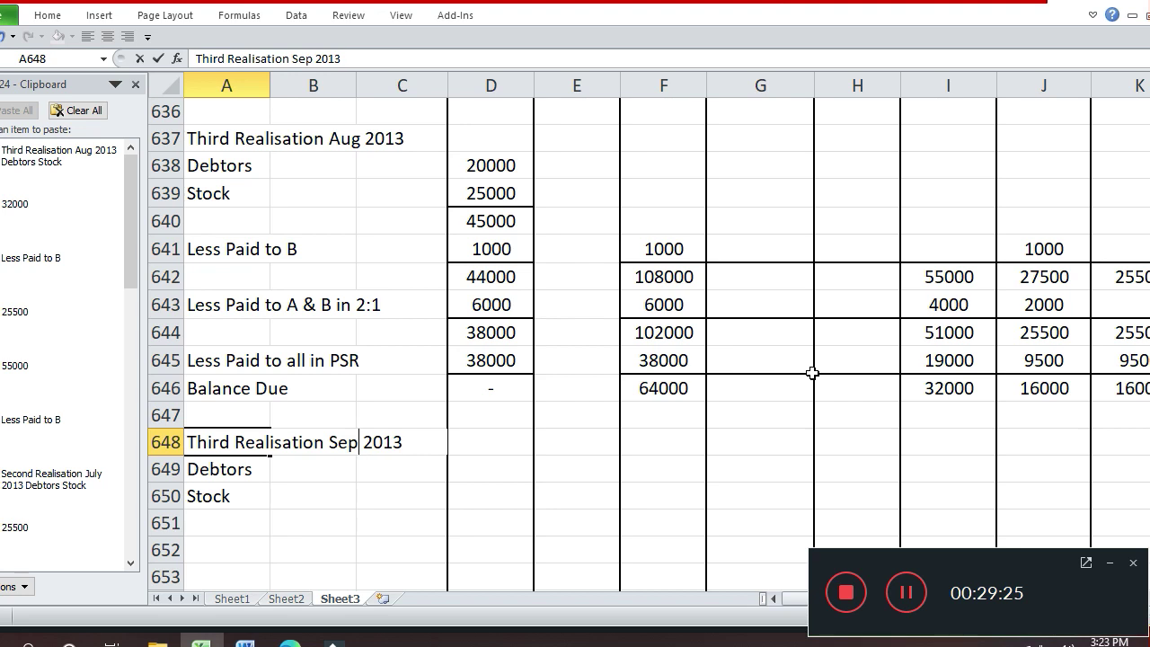
key(Return)
Enter 17000 for Debtors in D649 and 23000 for Stock in D650
key(Down)
key(Up)
key(Right)
key(Right)
key(Right)
text(17000)
key(Return)
text(23000)
key(Return)
Label A651 "Stock taken by B"
key(Left)
key(Left)
key(Left)
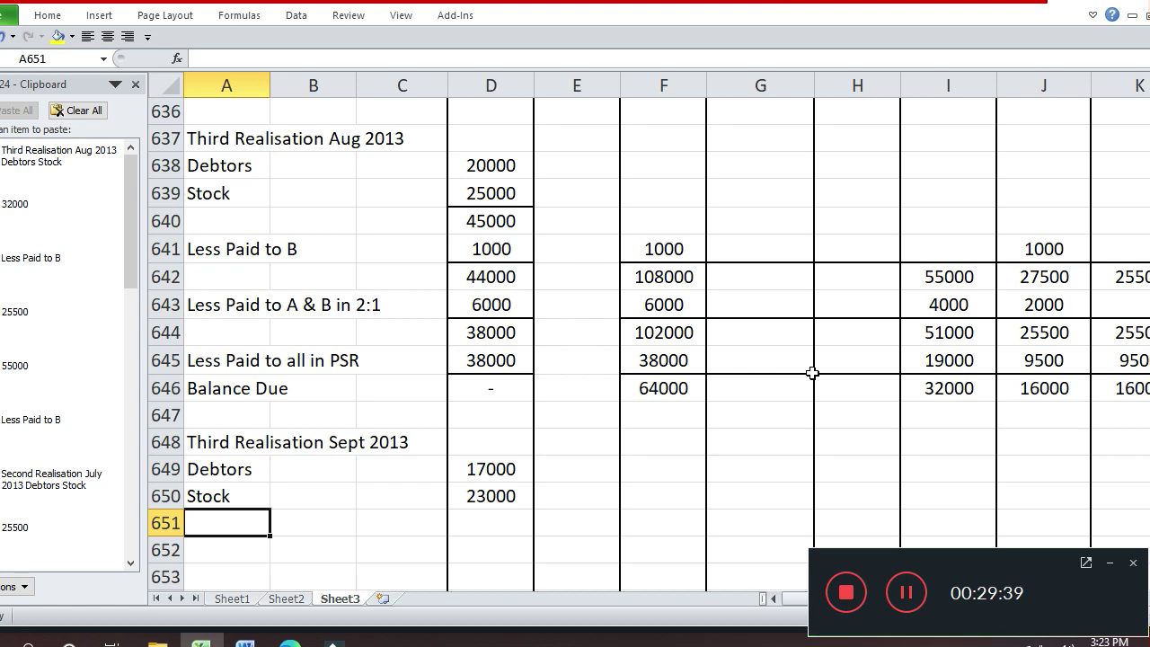
text(S)
key(Return)
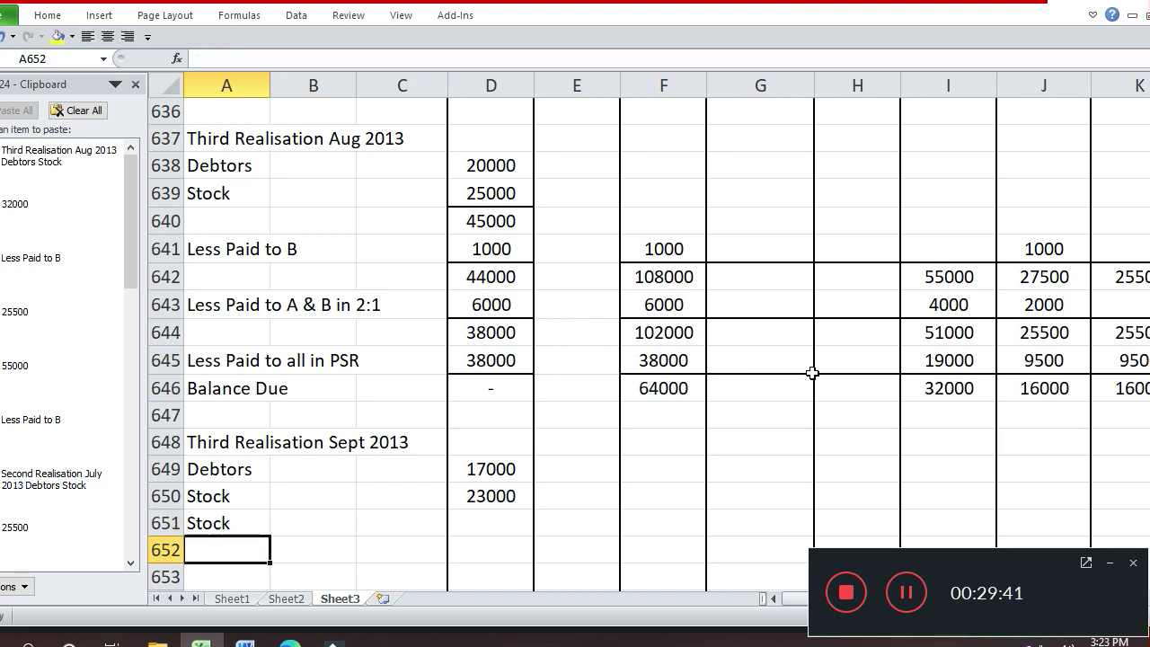
key(Up)
key(F2)
text(taken b)
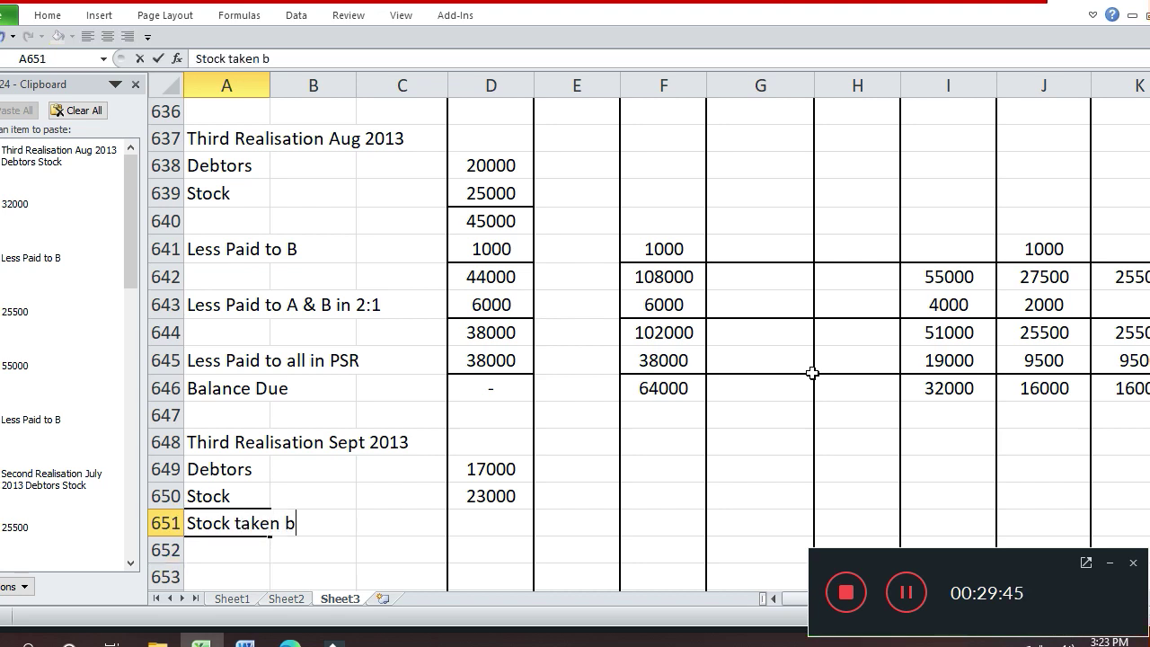
text(y B)
key(Return)
Enter 3000 in D651 for the stock taken by B and the total of 43000 in D652
key(Up)
key(Right)
key(Right)
key(Down)
key(Right)
text(3000)
key(Return)
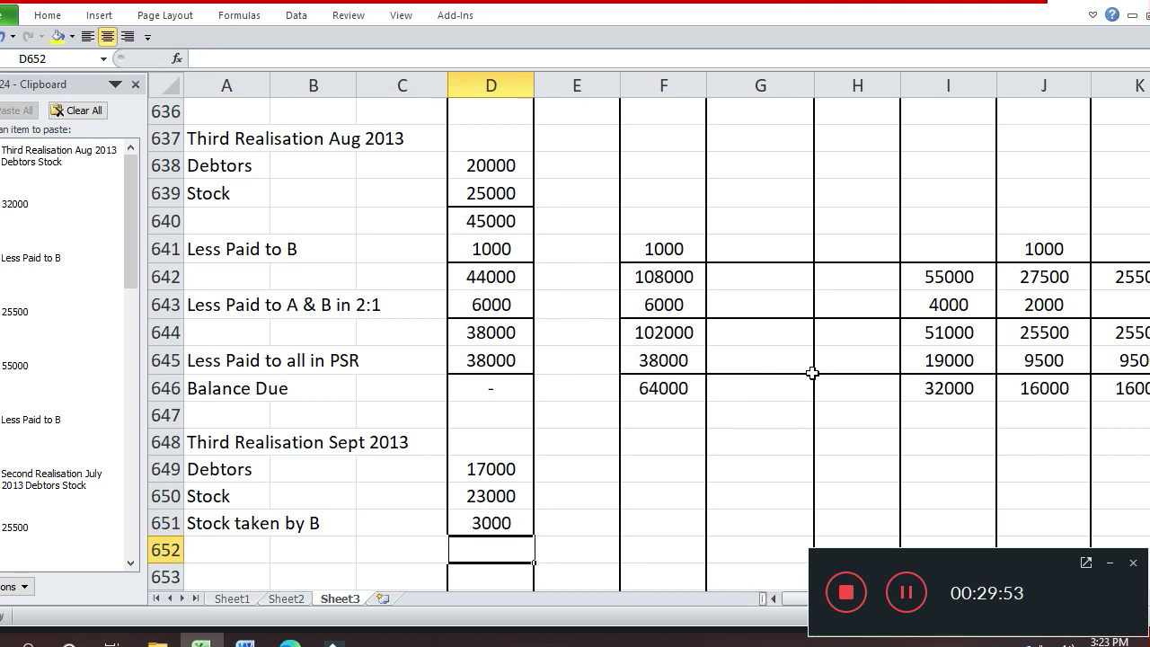
text(43000)
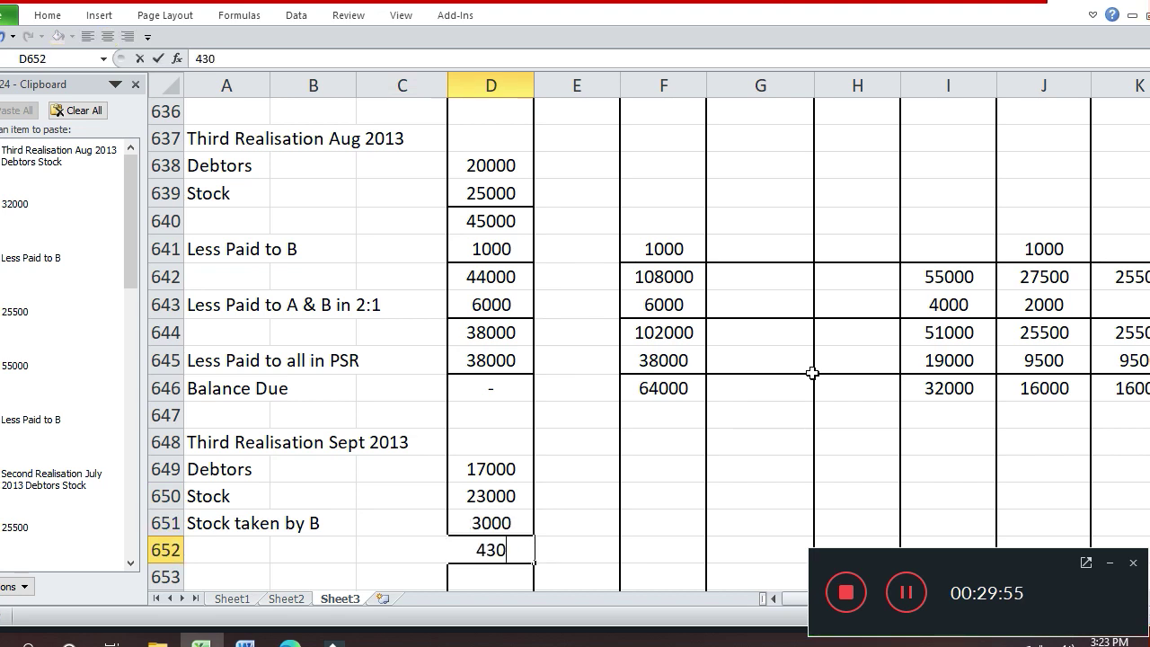
key(Return)
Add a bottom border to D651 above the September total
key(Up)
key(Up)
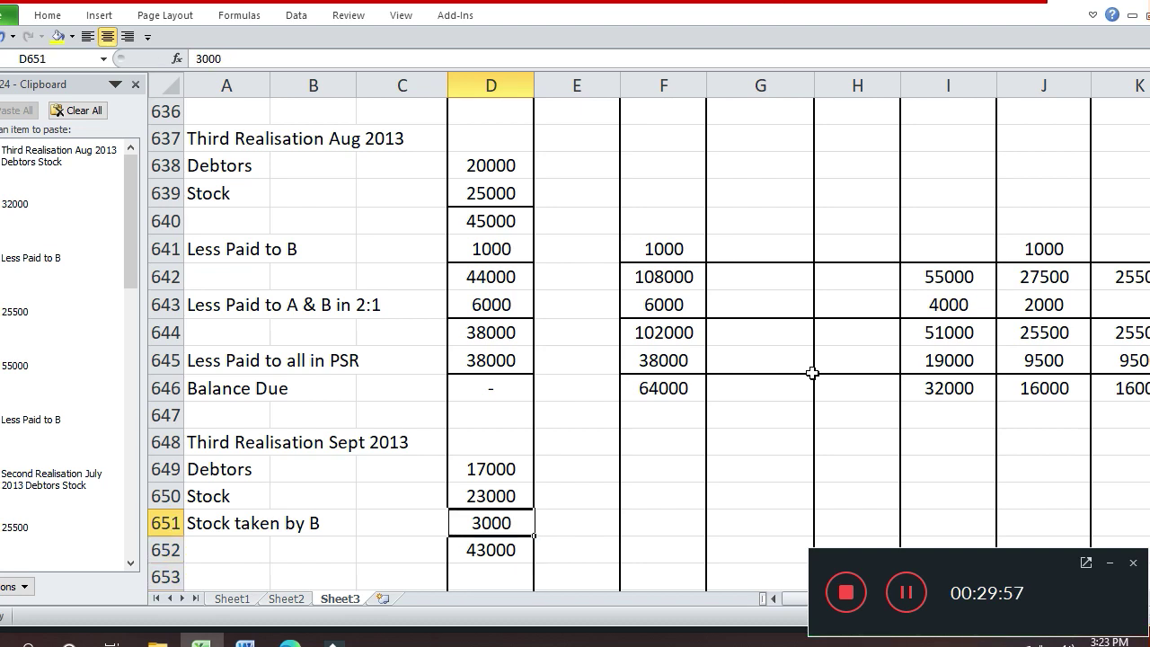
key(ctrl+1)
click(808, 446)
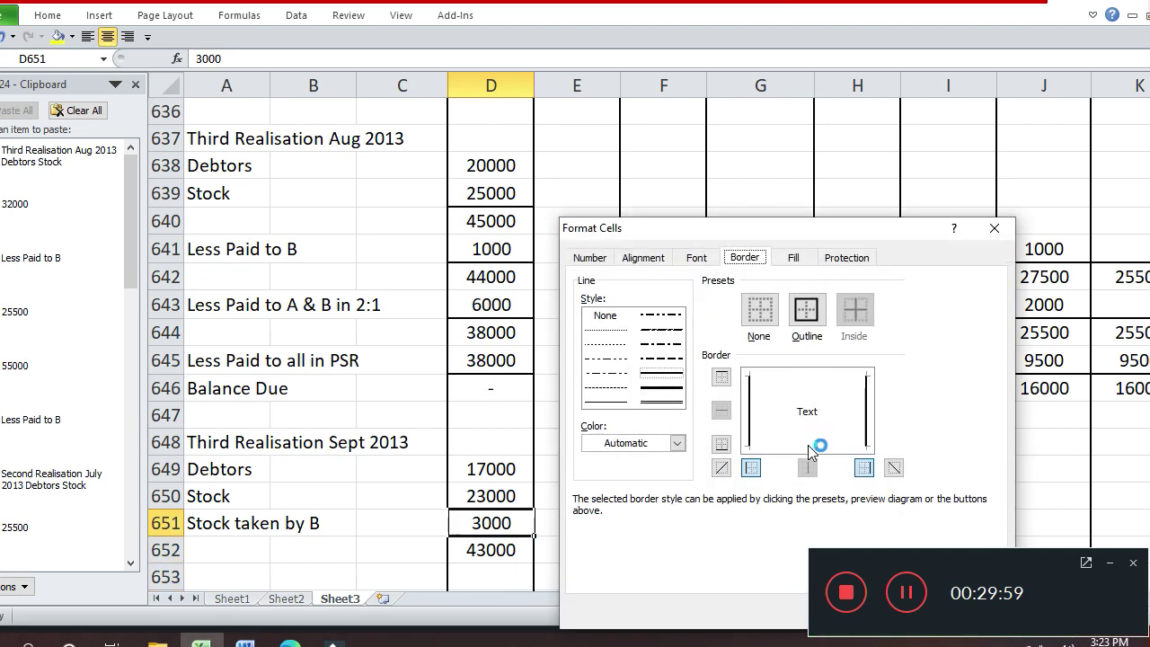
key(Return)
Copy the label "Less Paid to all in PSR" from A645 to A653
key(Left)
key(Left)
key(Left)
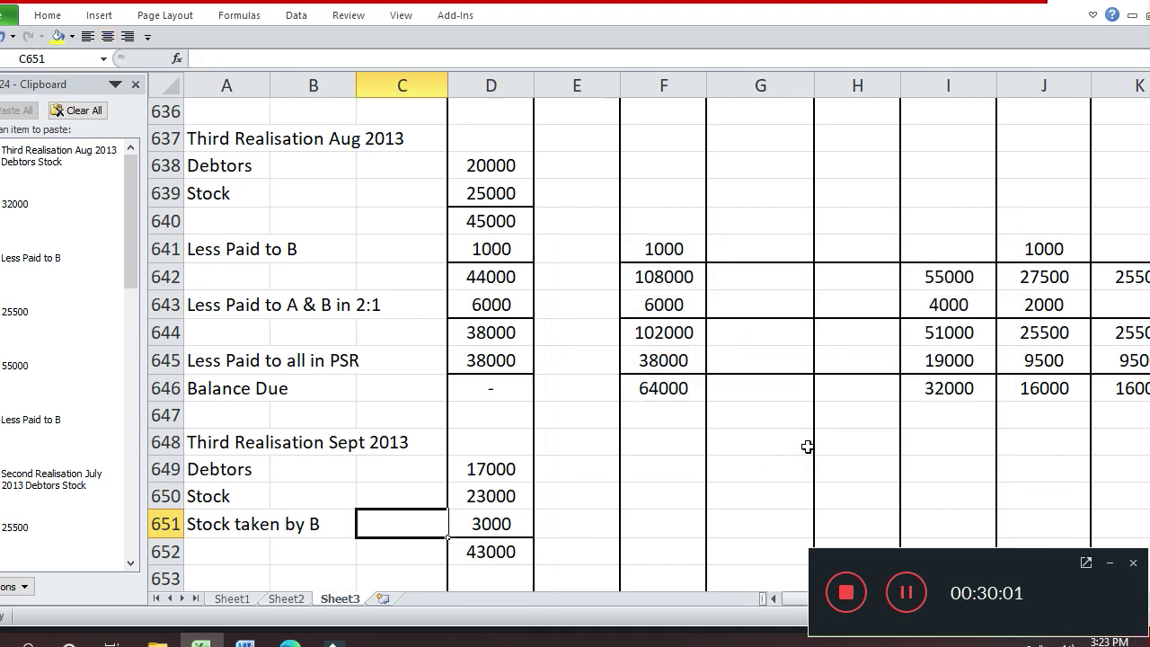
key(Up)
key(Up)
key(Up)
key(Up)
key(Up)
key(Up)
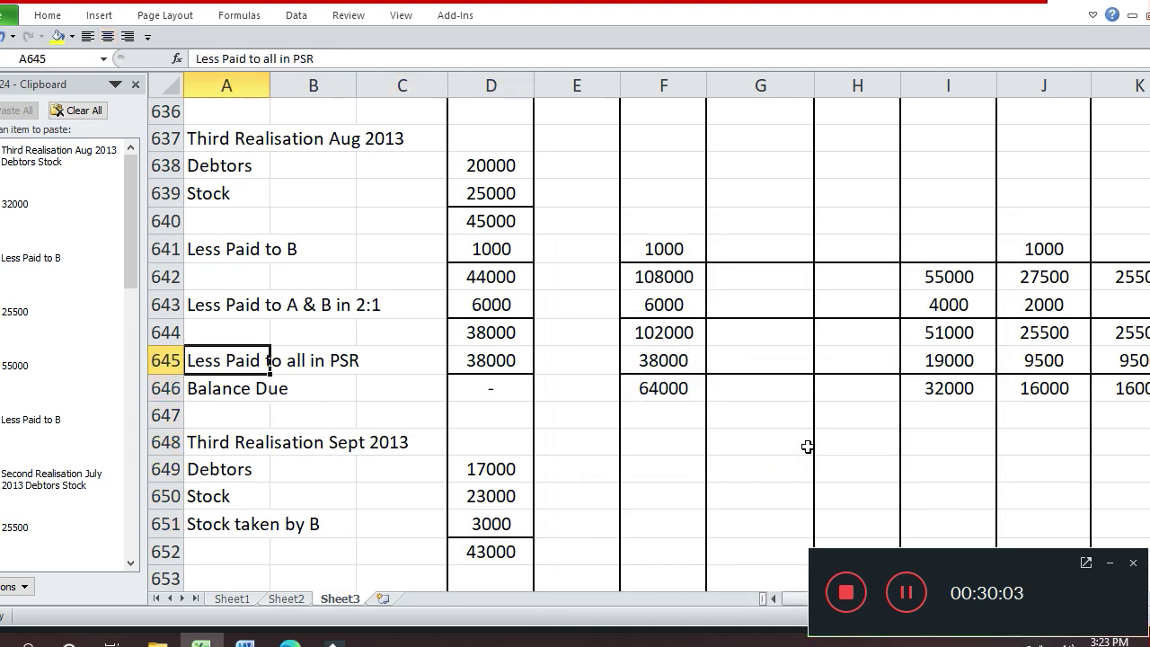
key(ctrl+c)
key(Down)
key(Down)
key(Down)
key(Down)
key(Down)
key(Down)
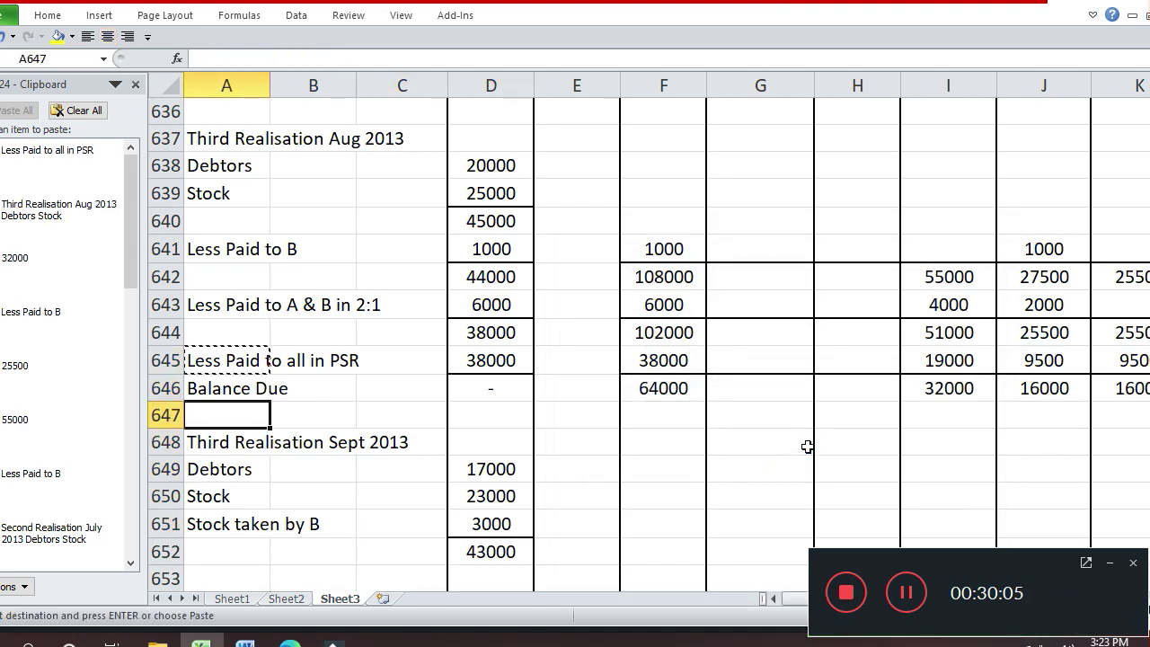
key(Down)
key(Down)
key(Return)
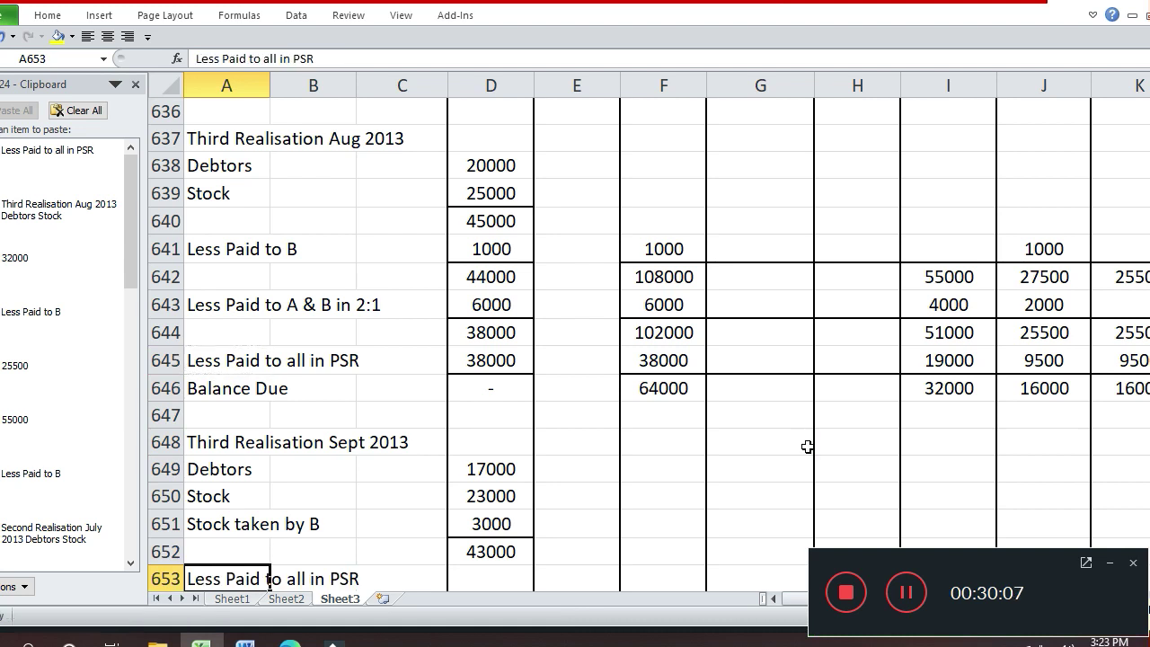
Enter 43000 in both D653 and F653 for the September payment to all partners
key(Right)
key(Right)
key(Right)
text(000)
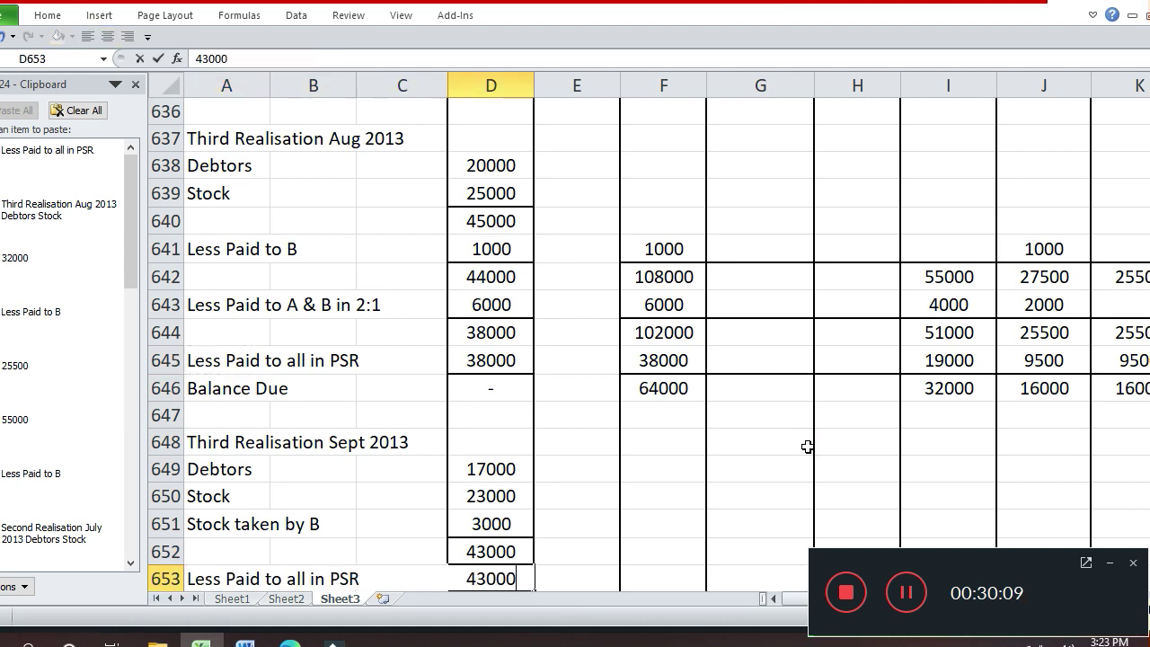
key(Return)
key(Up)
key(Right)
key(Right)
text(43000)
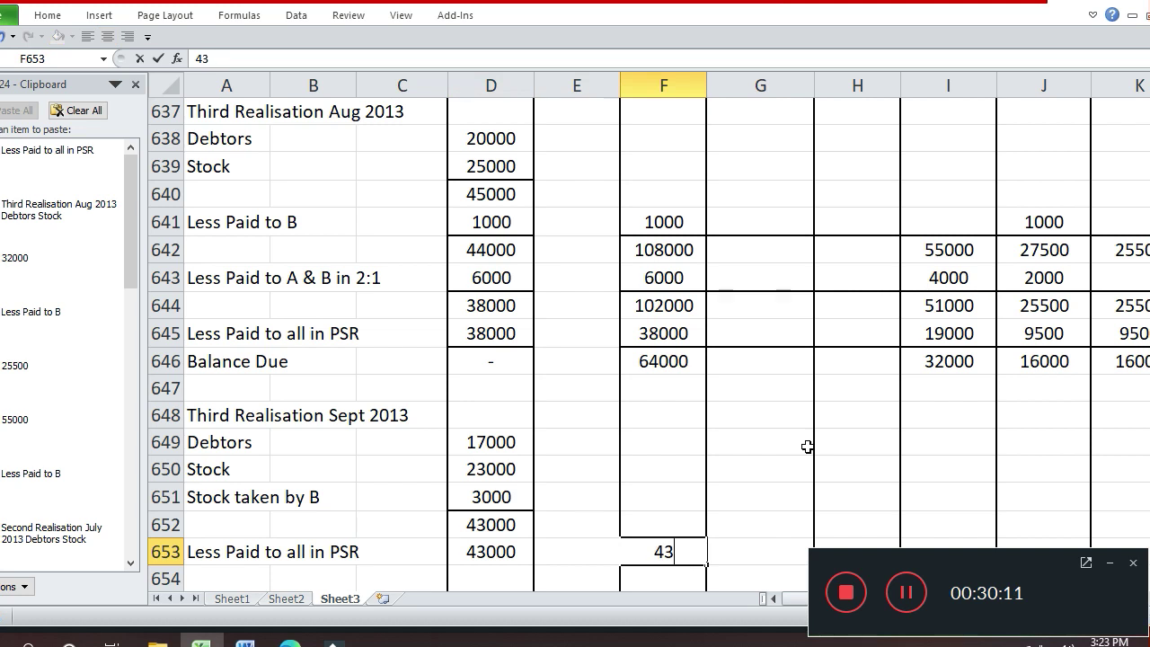
key(Return)
Enter 21500 in I653 as the first partner's share of the September payment
key(Right)
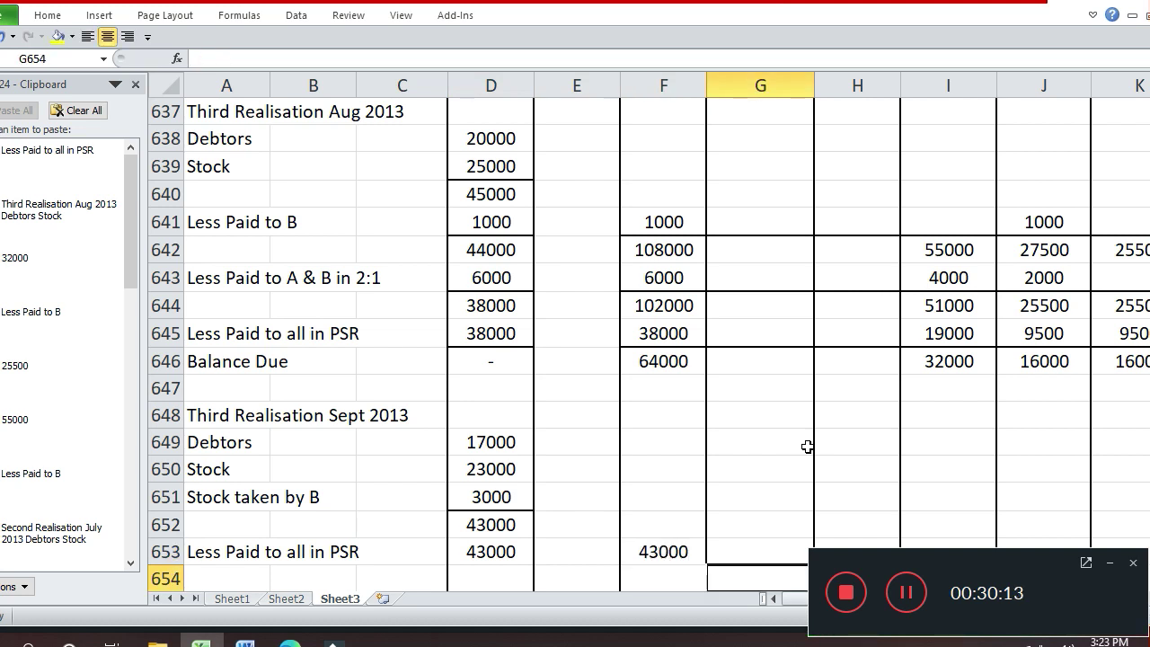
key(Down)
key(Down)
key(Up)
key(Up)
key(Up)
key(Right)
key(Right)
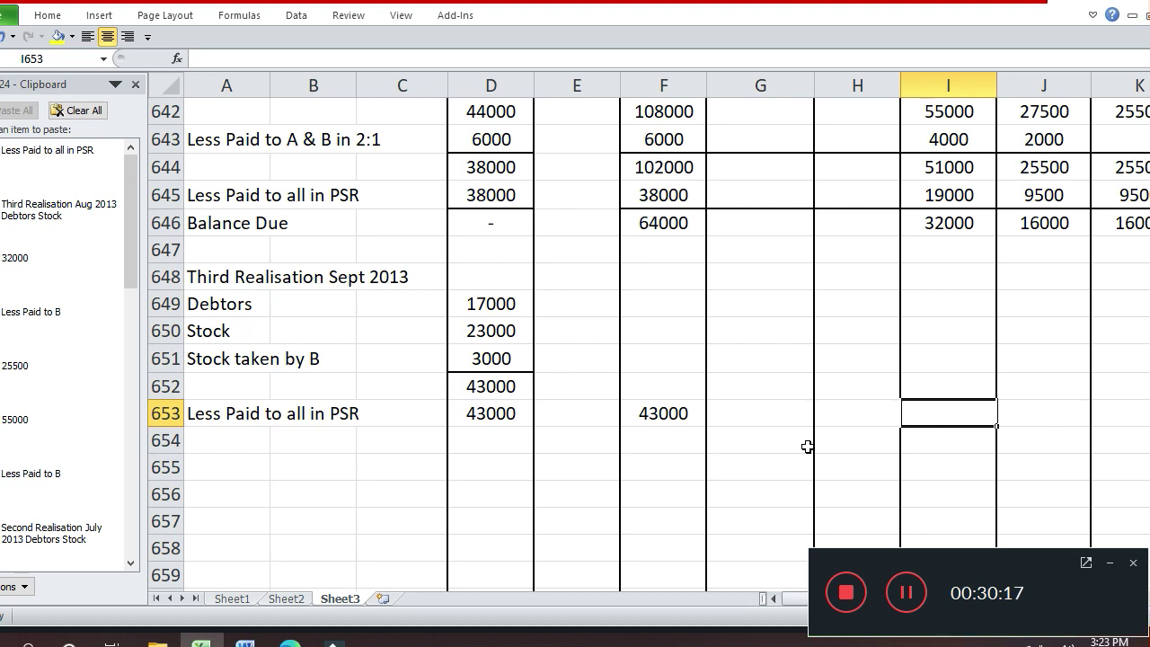
text(213)
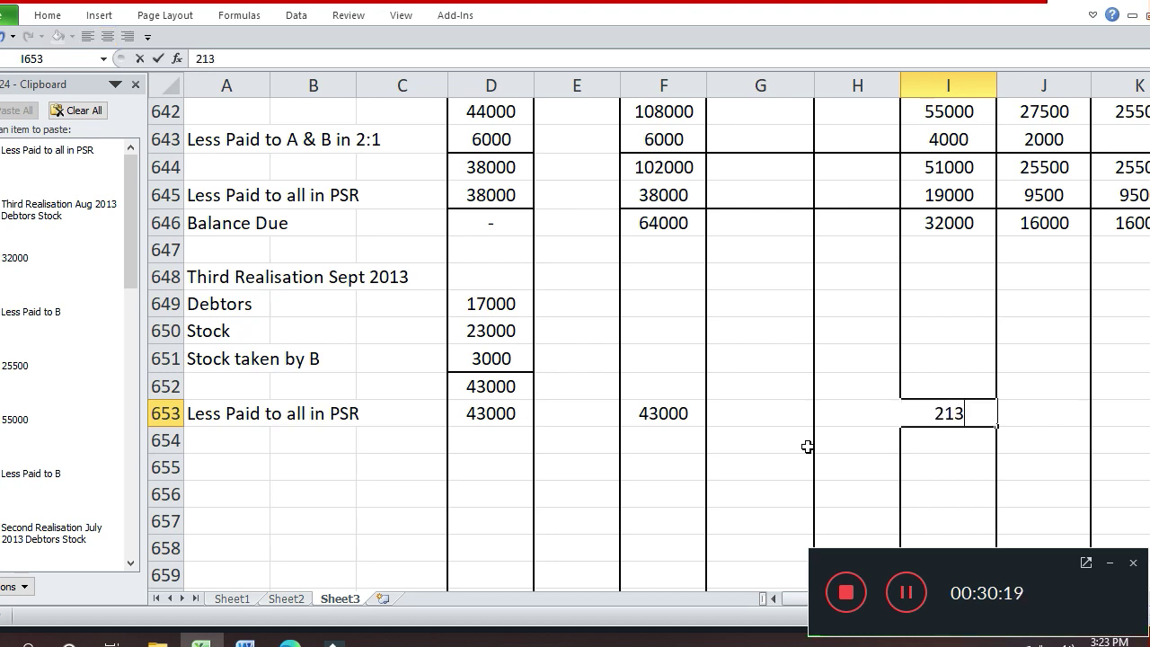
key(BackSpace)
text(500)
key(Return)
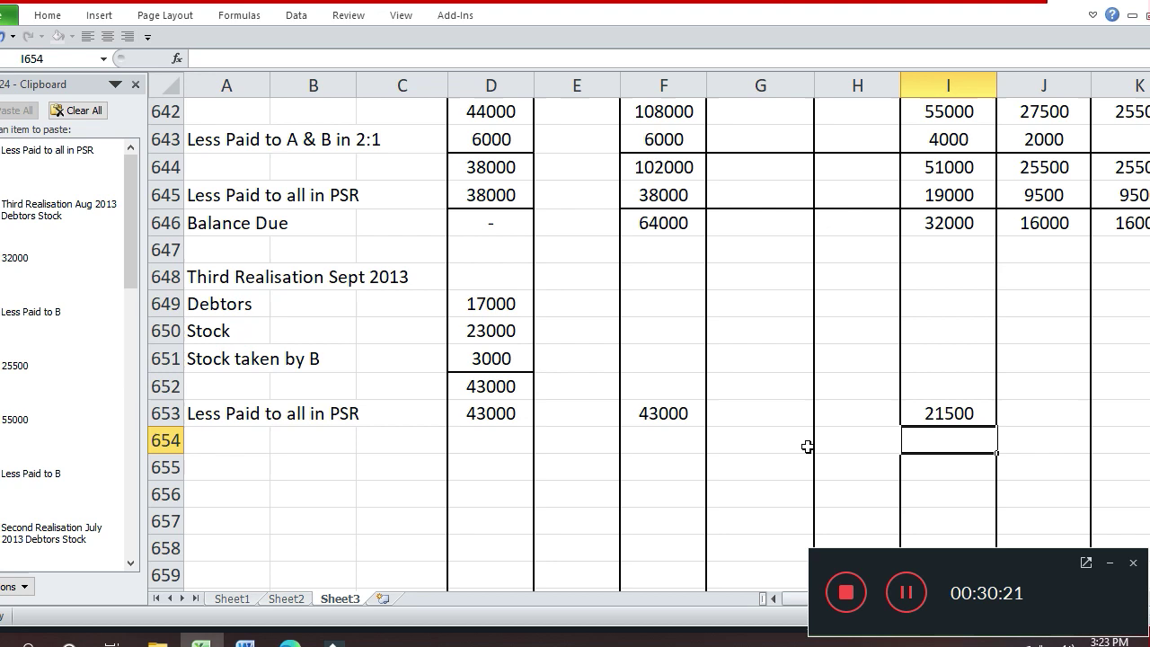
Enter 10750 in both J653 and K653 as the other two partners' shares
key(Up)
key(Right)
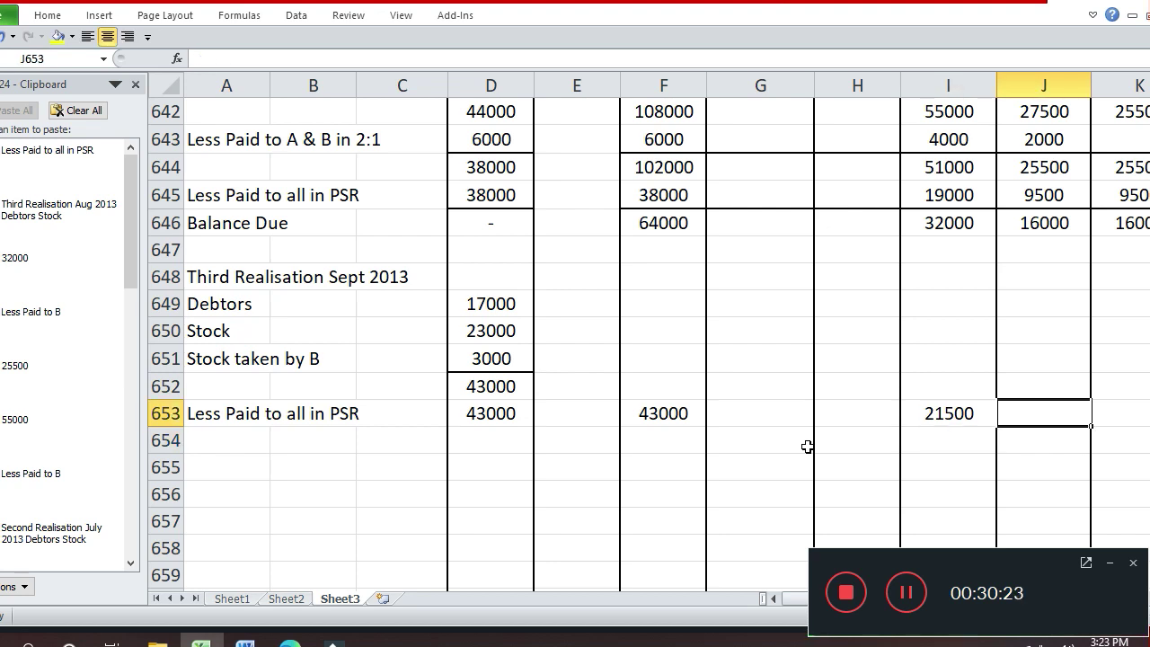
text(10750)
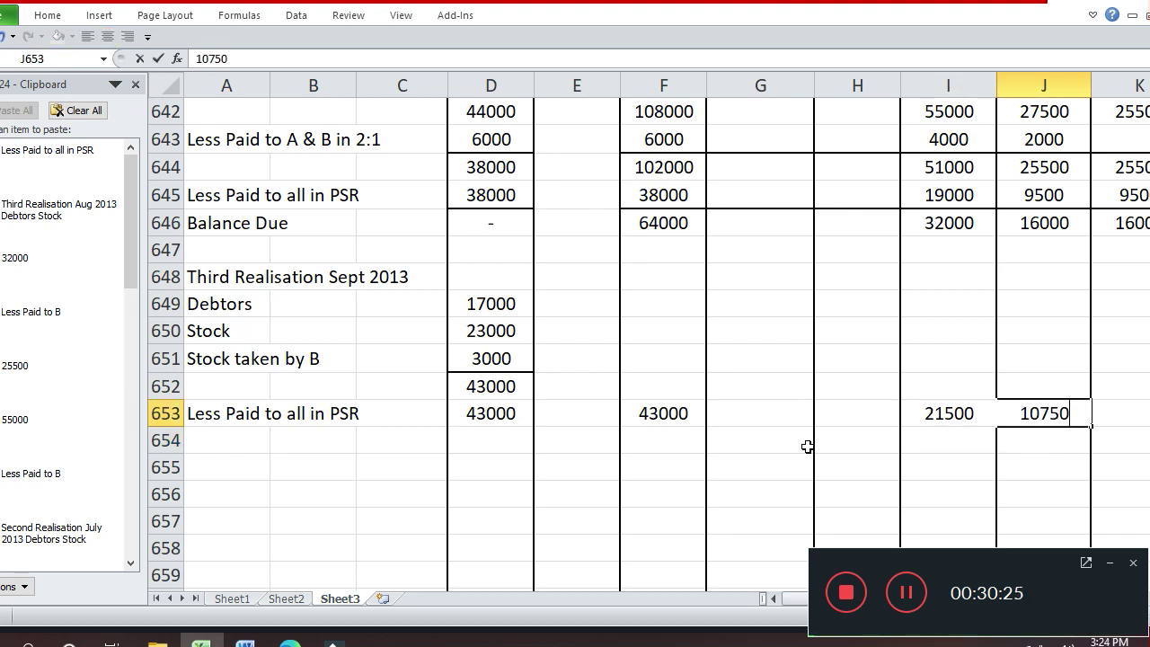
key(Return)
key(Up)
key(Right)
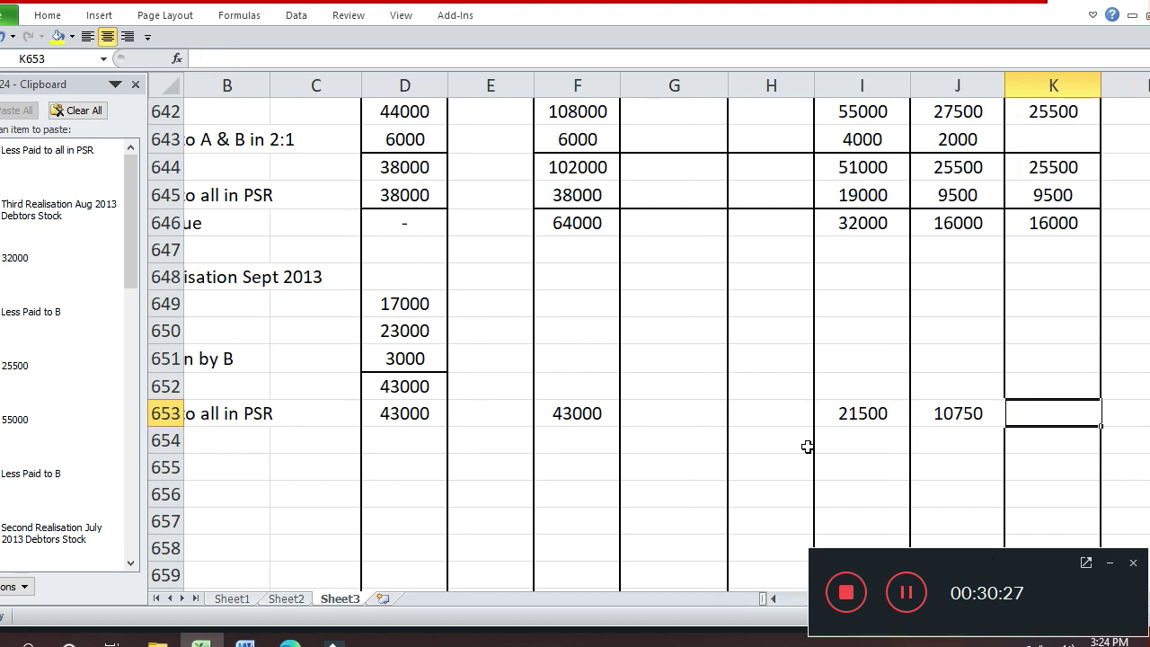
text(1075)
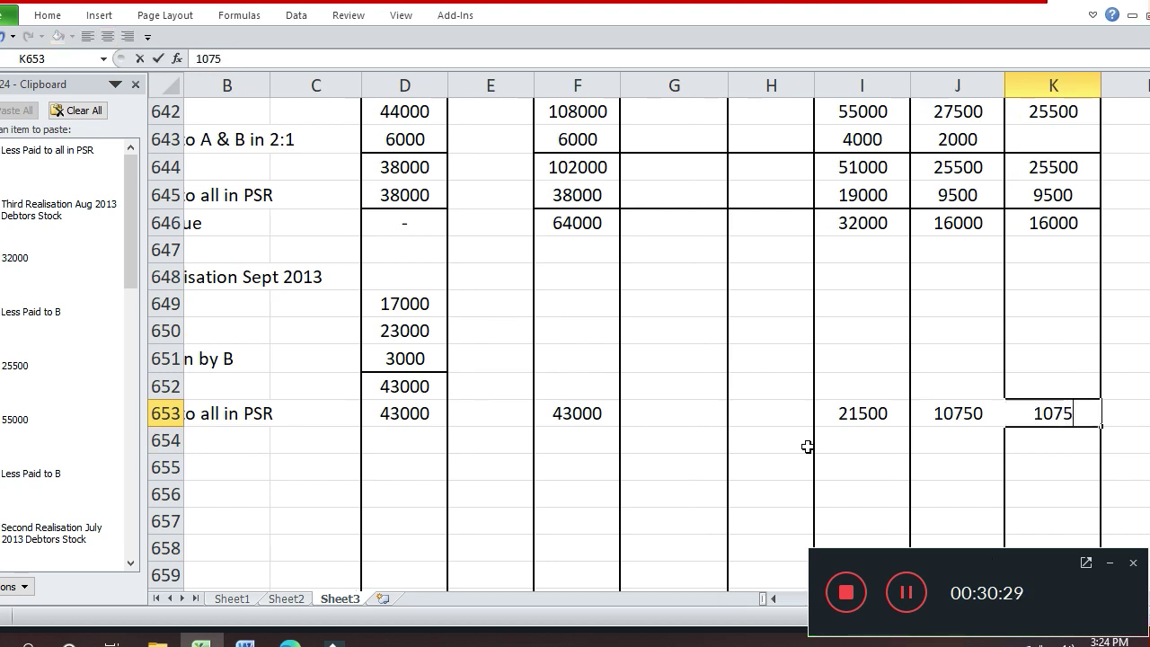
text(0)
key(Return)
Label A654 "Loss on Realisation"
key(Left)
key(Left)
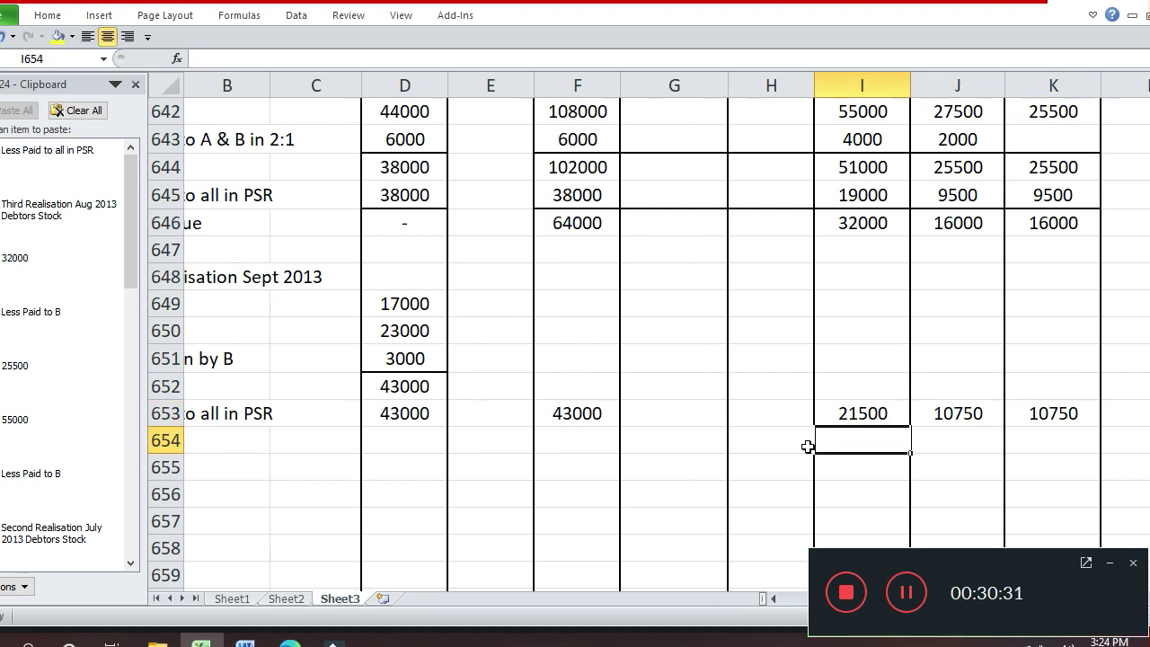
key(Home)
text(Lo)
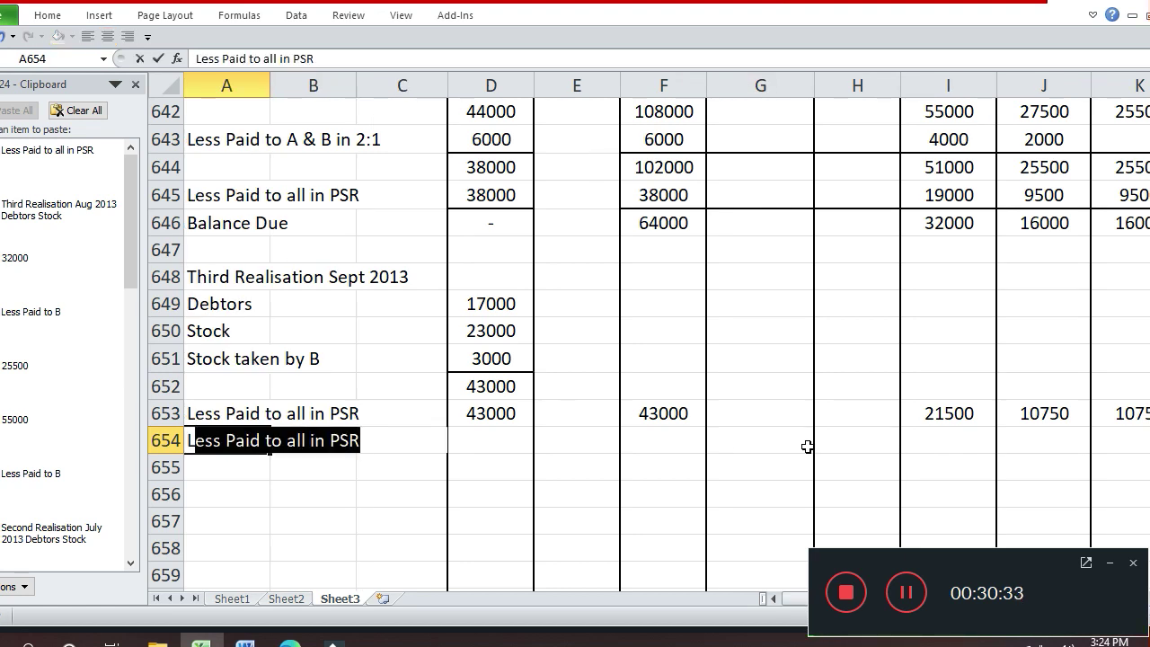
text(ss on Real)
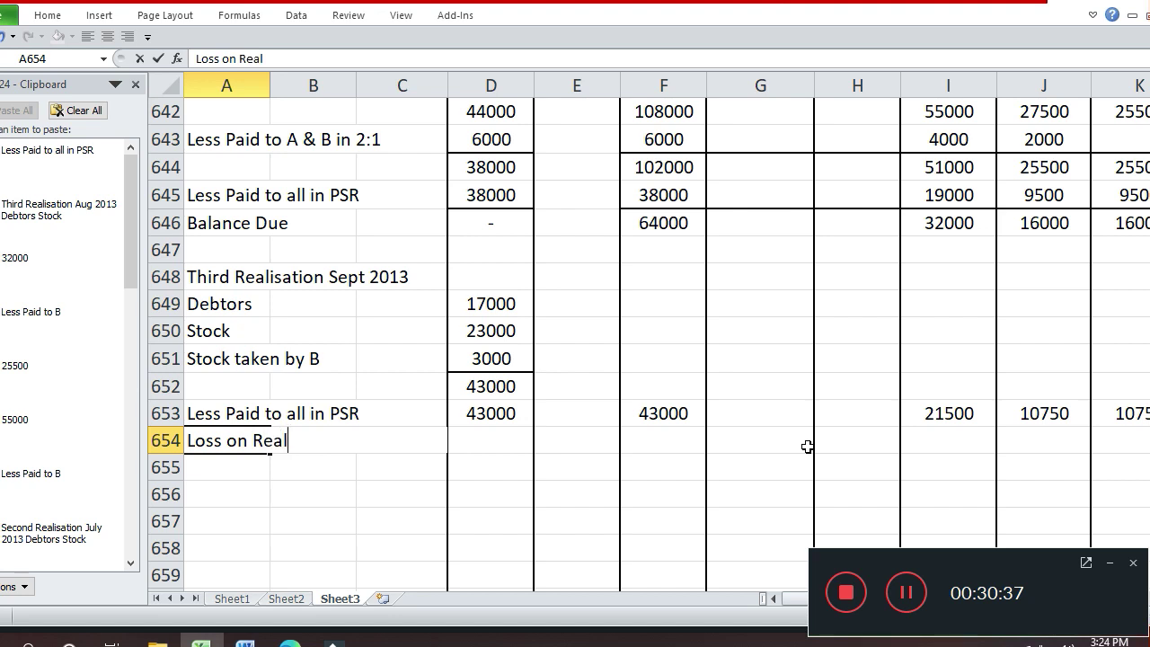
text(isatio)
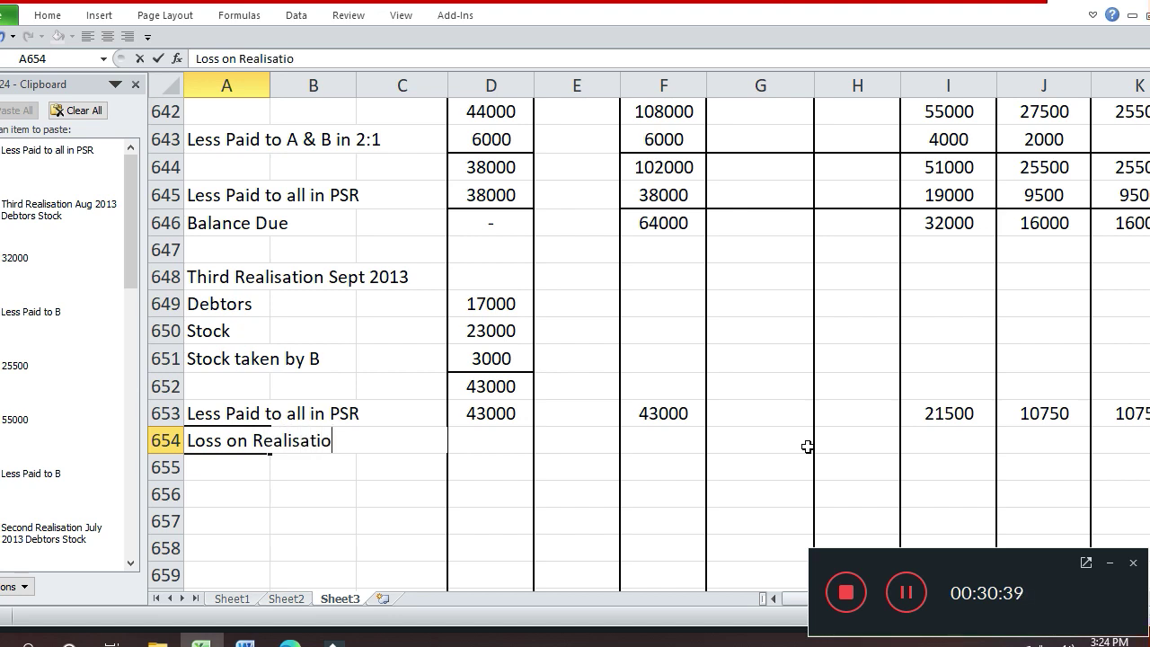
key(Return)
Enter a dash in D654 as the remaining cash balance on the Loss on Realisation row
key(Up)
key(Right)
key(Right)
key(Right)
text(0)
key(Return)
Calculate the total loss on realisation in F654 with the formula =F646-F653
key(Up)
key(Up)
key(Right)
key(Right)
key(Down)
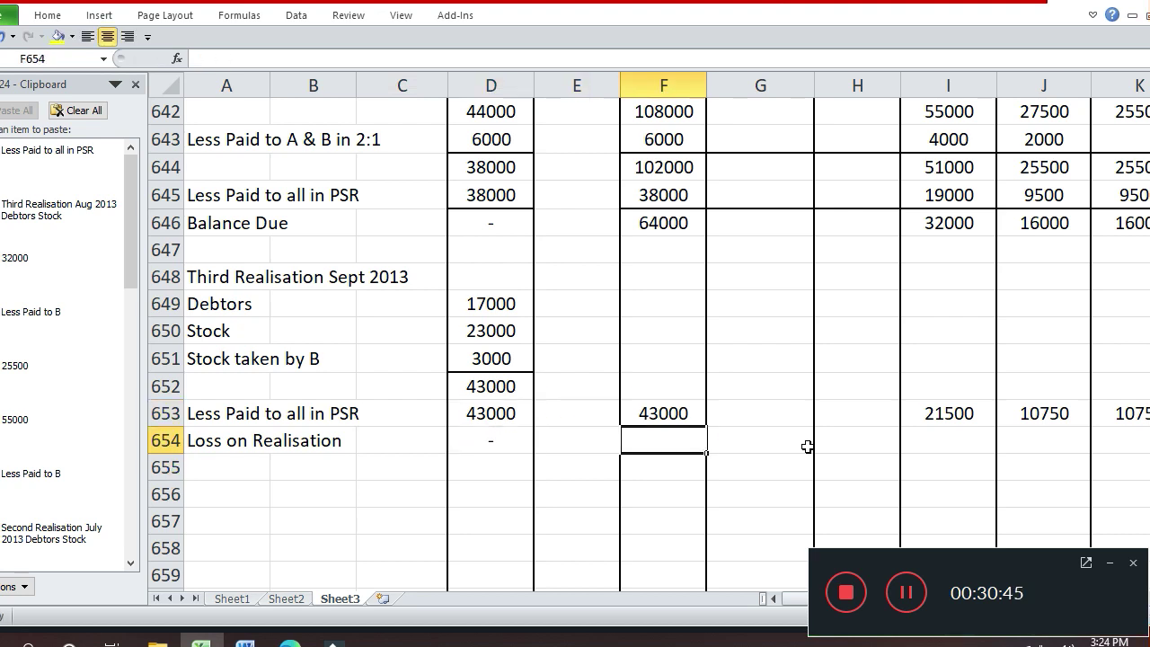
text(=)
key(Up)
key(Up)
key(Up)
key(Up)
key(Up)
key(Up)
key(Up)
key(Up)
text(-)
key(Up)
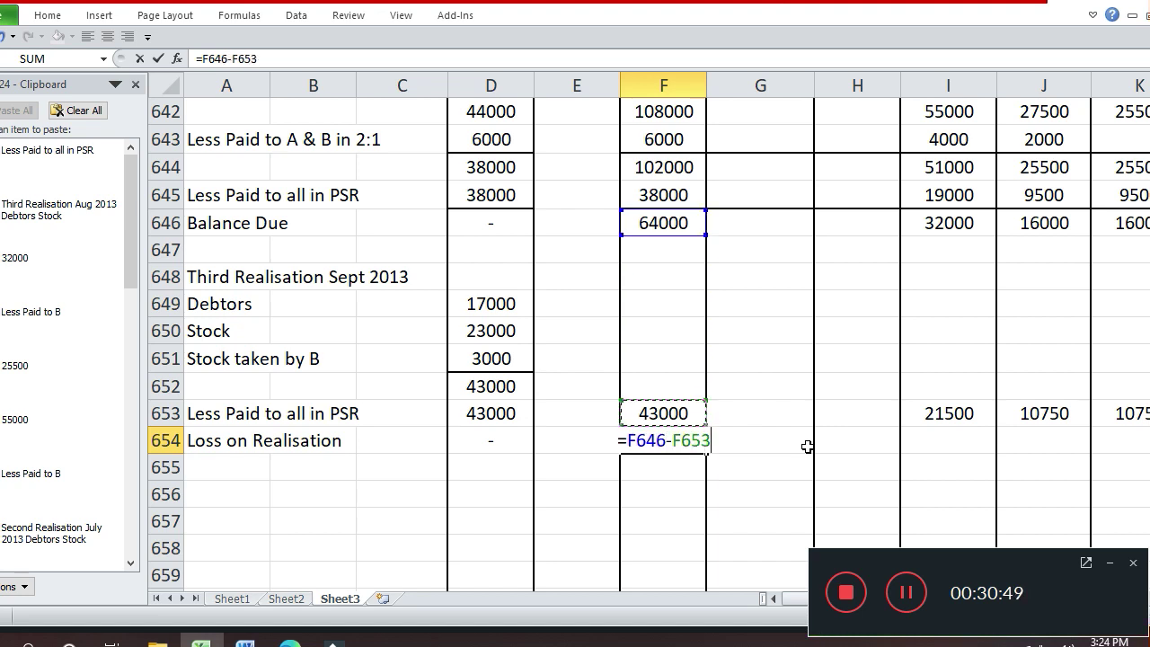
key(Return)
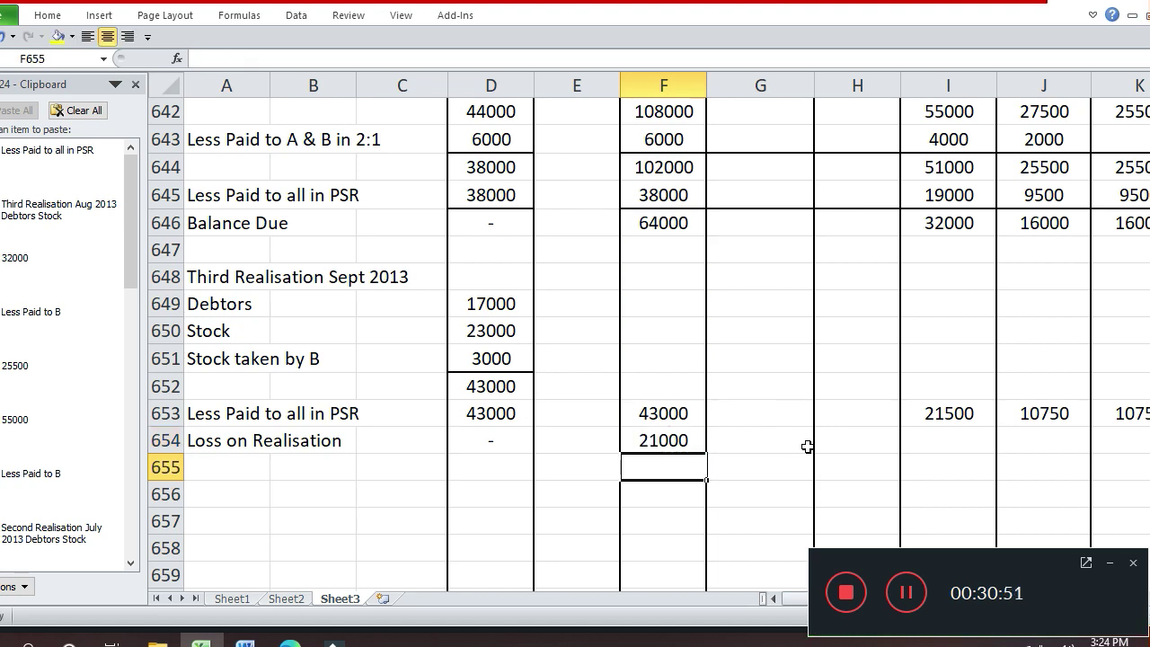
Calculate the first partner's loss in I654 by subtracting the payment in I653 from the balance due in I646
key(Right)
key(Right)
key(Right)
key(Up)
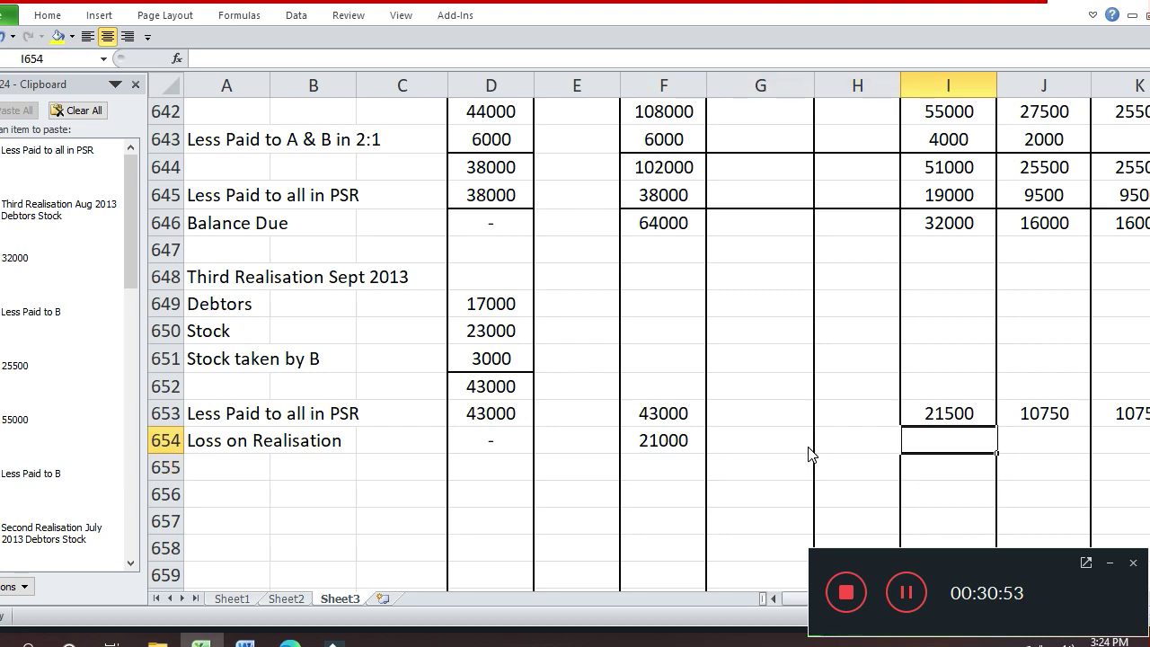
text(=)
key(Up)
key(Up)
key(Up)
key(Up)
key(Up)
key(Up)
key(Up)
key(Up)
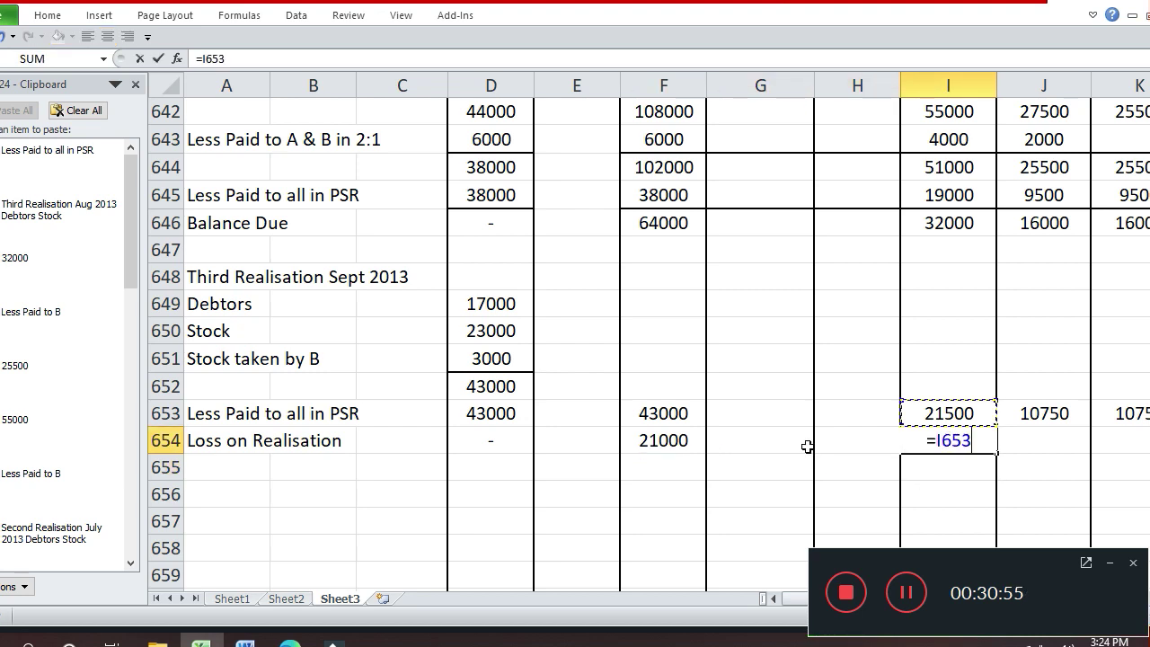
text(-)
key(Up)
key(Return)
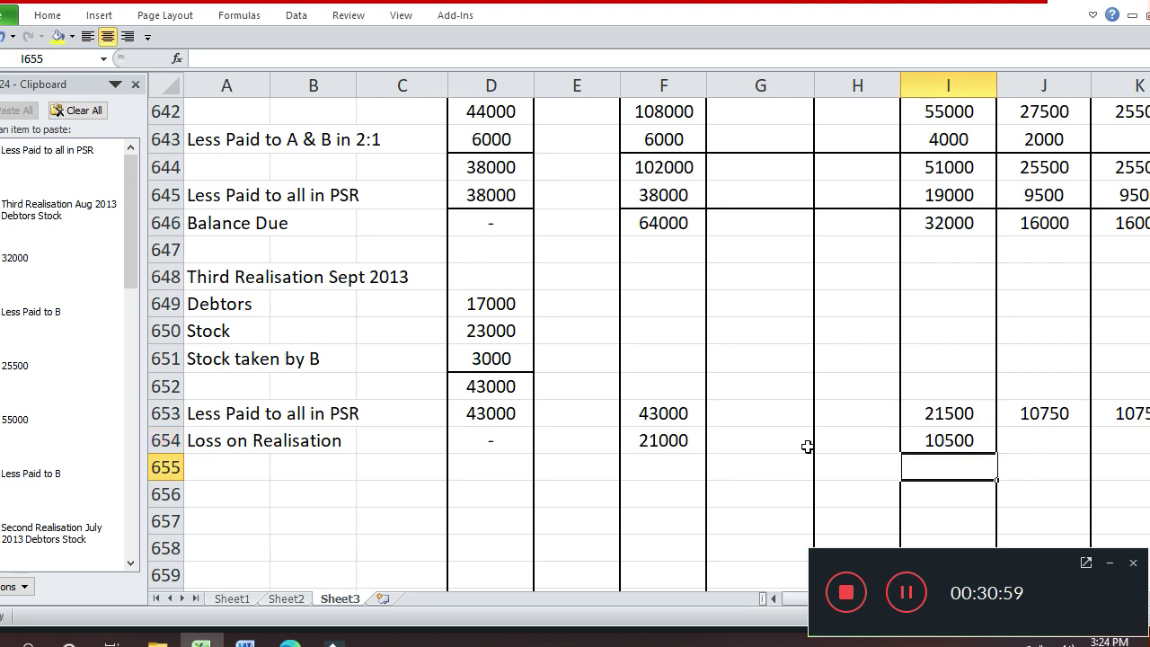
Calculate the second partner's loss in J654 with the formula =J646-J653
key(Up)
key(Right)
text(=)
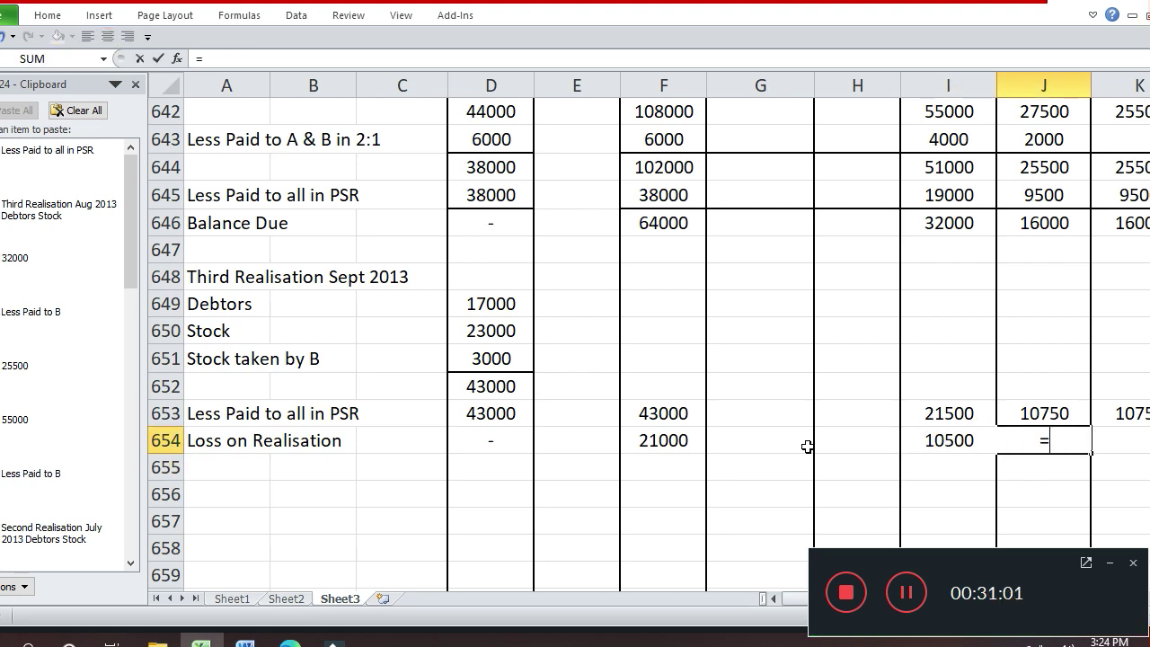
key(Up)
key(Up)
key(Up)
key(Up)
key(Up)
key(Up)
key(Up)
key(Up)
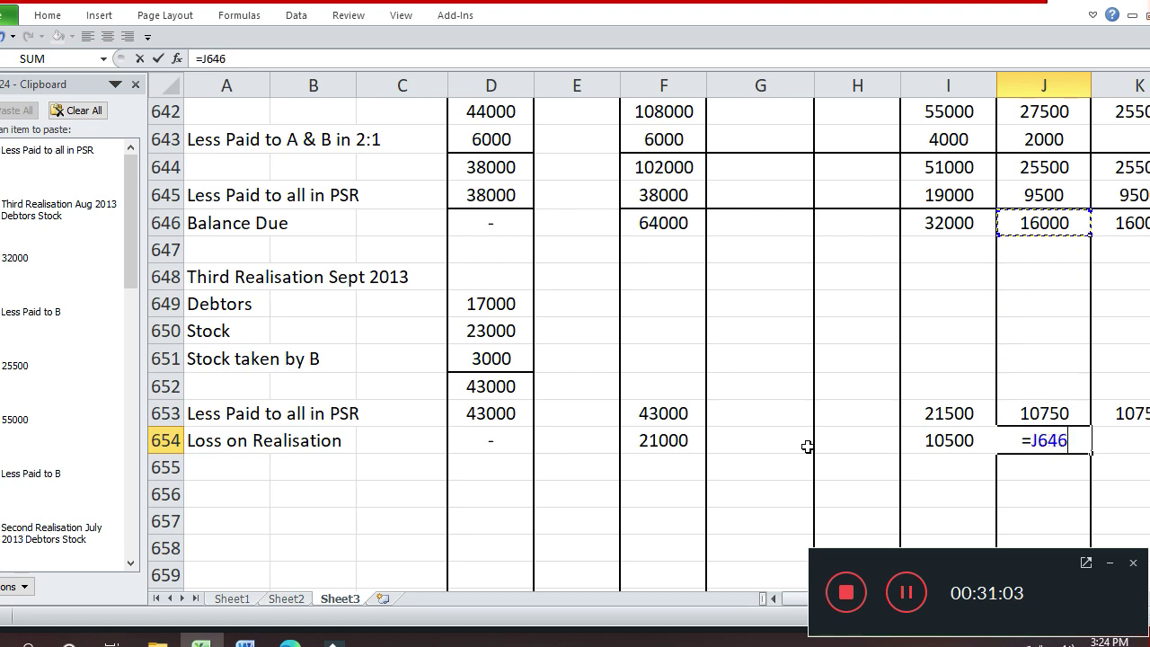
text(-)
key(Up)
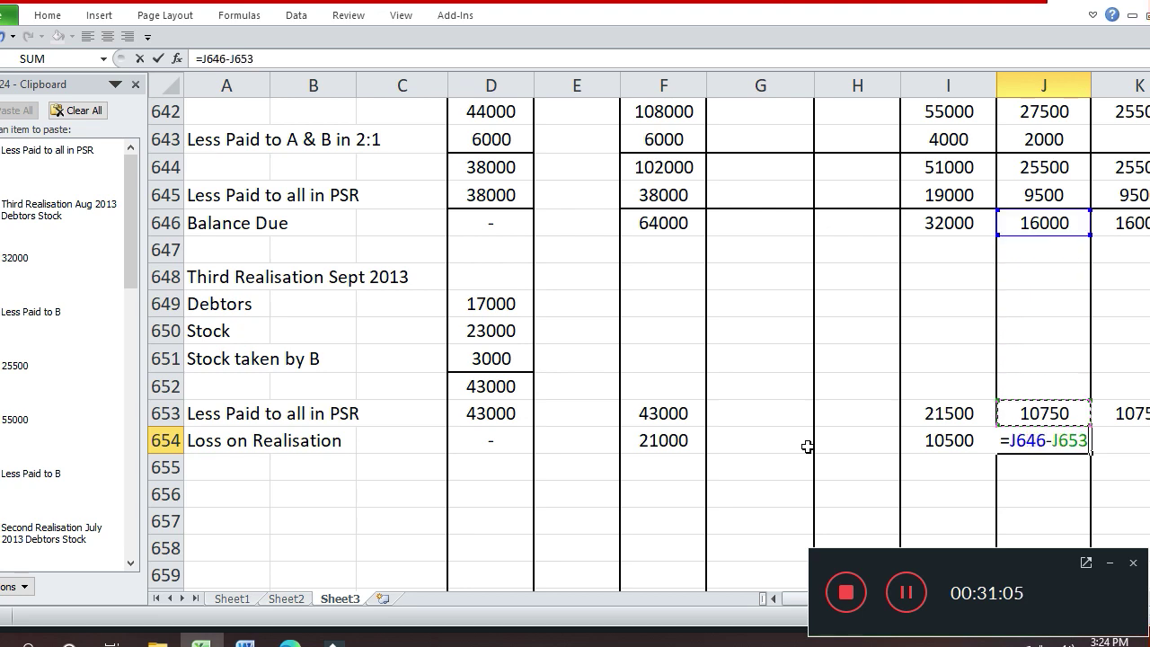
key(Return)
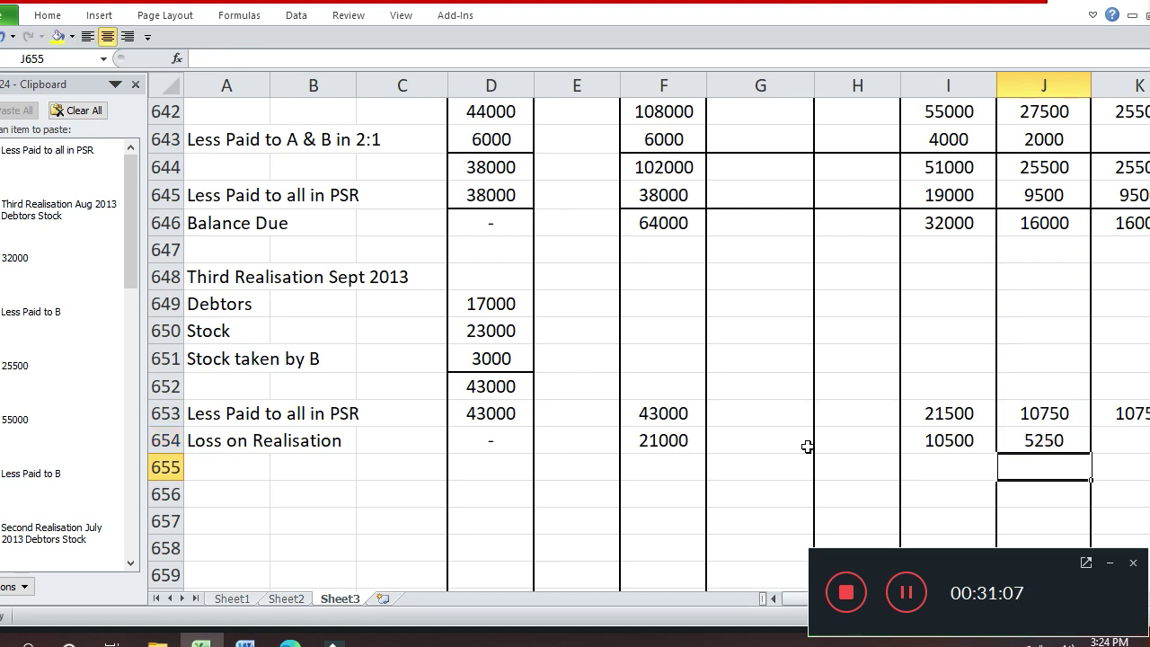
Copy the loss formula from J654 to K654 for the third partner
key(Up)
key(ctrl+c)
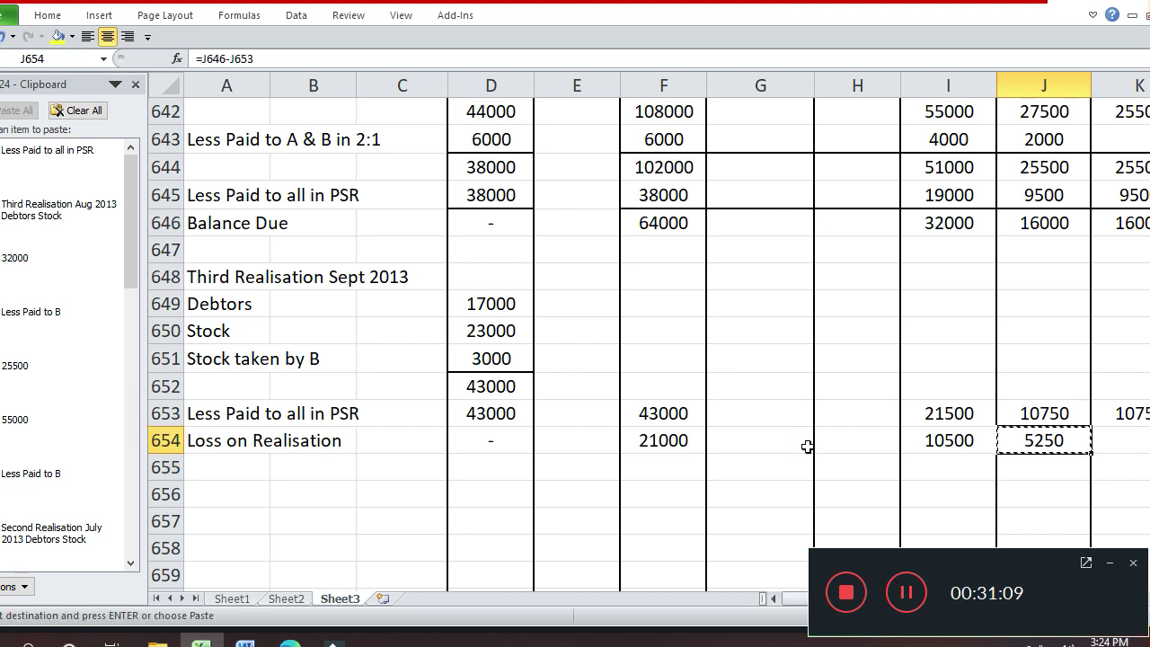
key(Right)
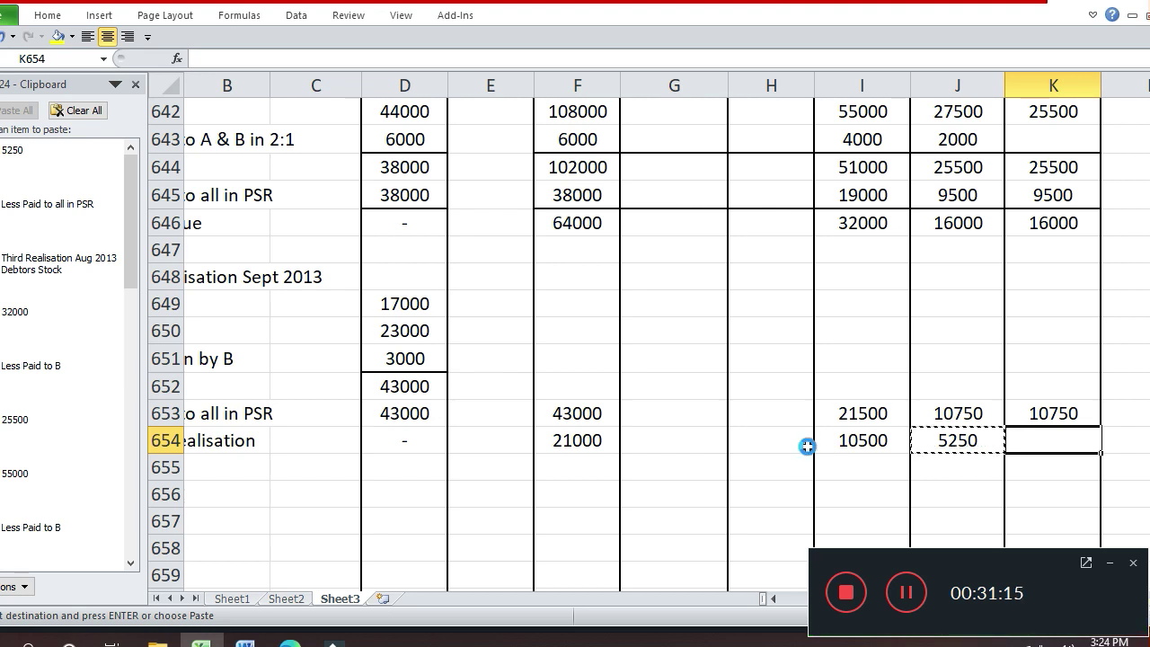
key(Return)
Give D654 a single top border and a double bottom border
key(Left)
key(Left)
key(Left)
key(Left)
key(Left)
key(Left)
key(Left)
key(Left)
key(Left)
key(Left)
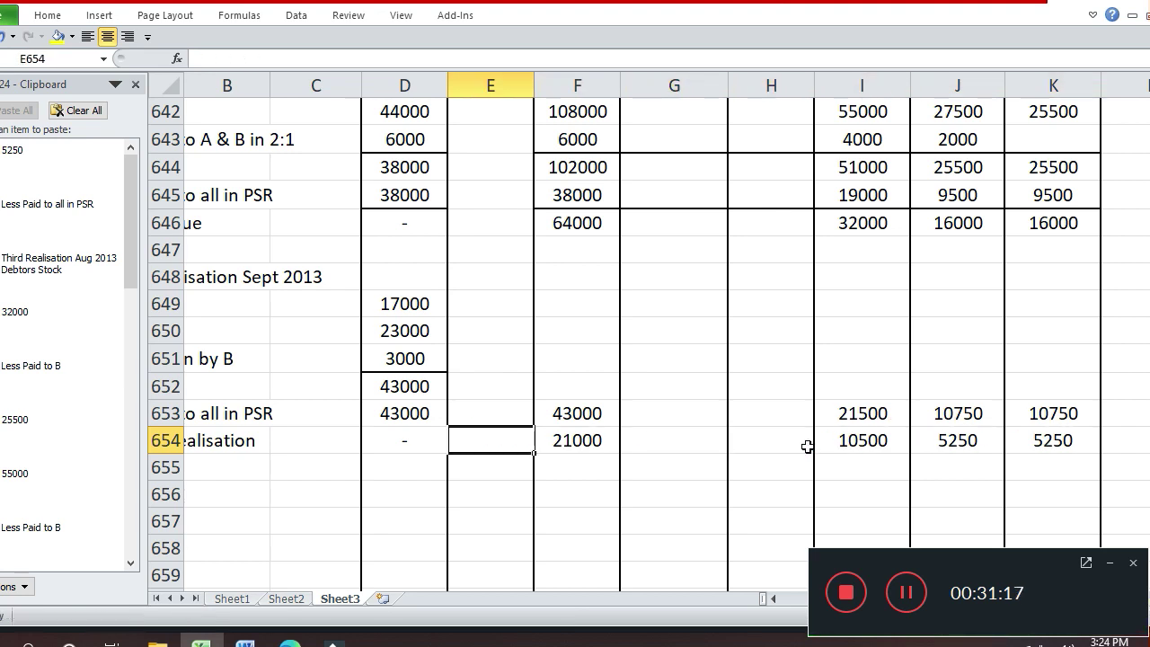
key(Right)
key(Right)
key(Right)
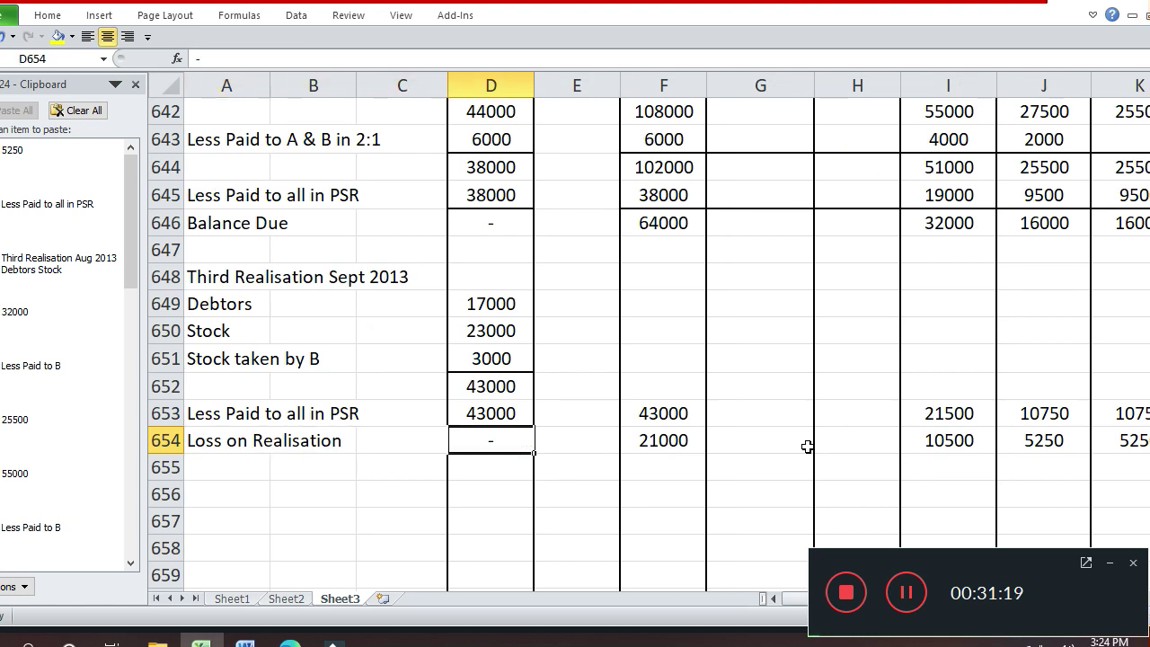
key(ctrl+1)
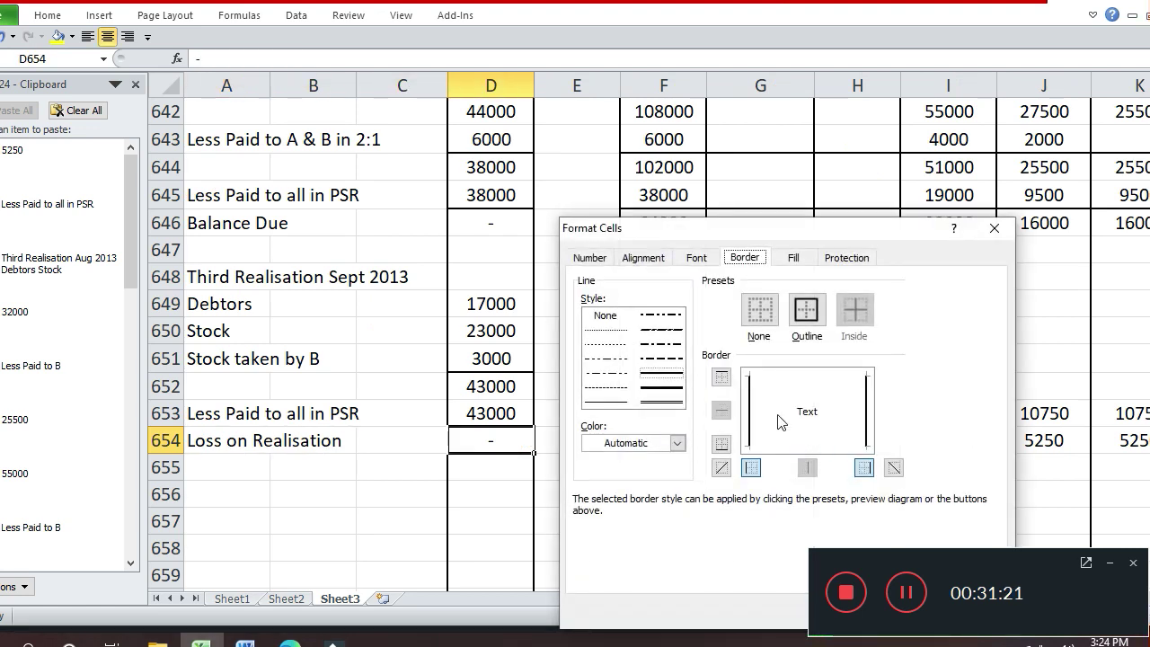
click(841, 376)
click(665, 402)
click(806, 447)
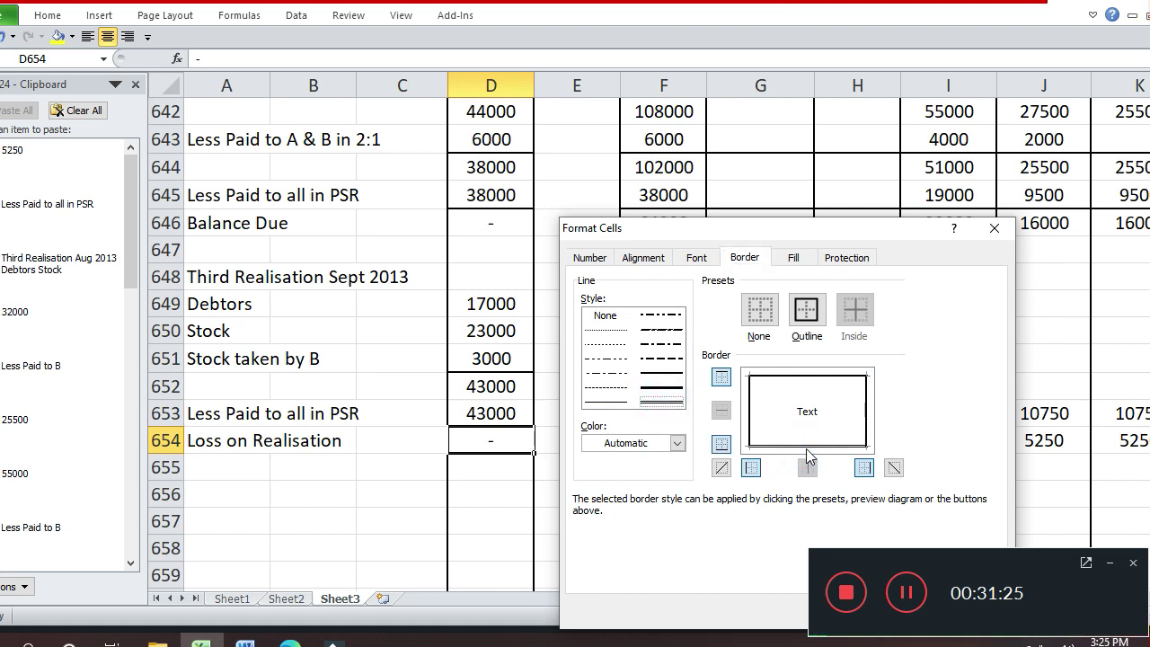
key(Return)
Add top and bottom borders to the Loss on Realisation amounts in F654:K654
key(Right)
key(Right)
key(shift+Right)
key(shift+Right)
key(shift+Right)
key(shift+Right)
key(shift+Right)
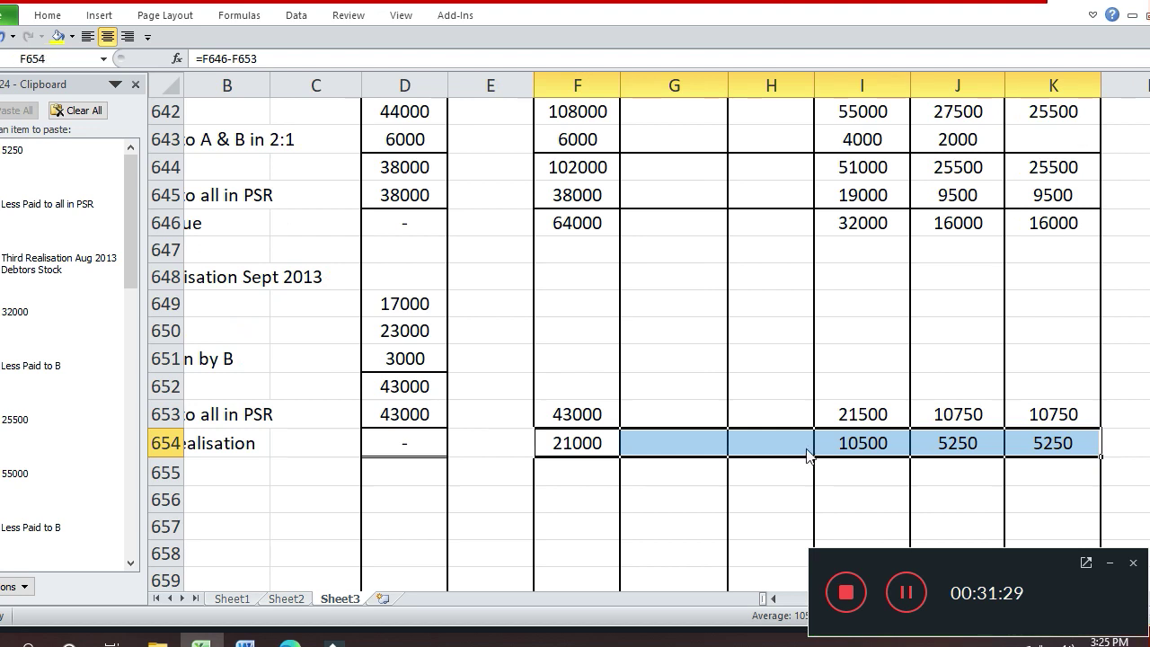
key(ctrl+1)
click(820, 378)
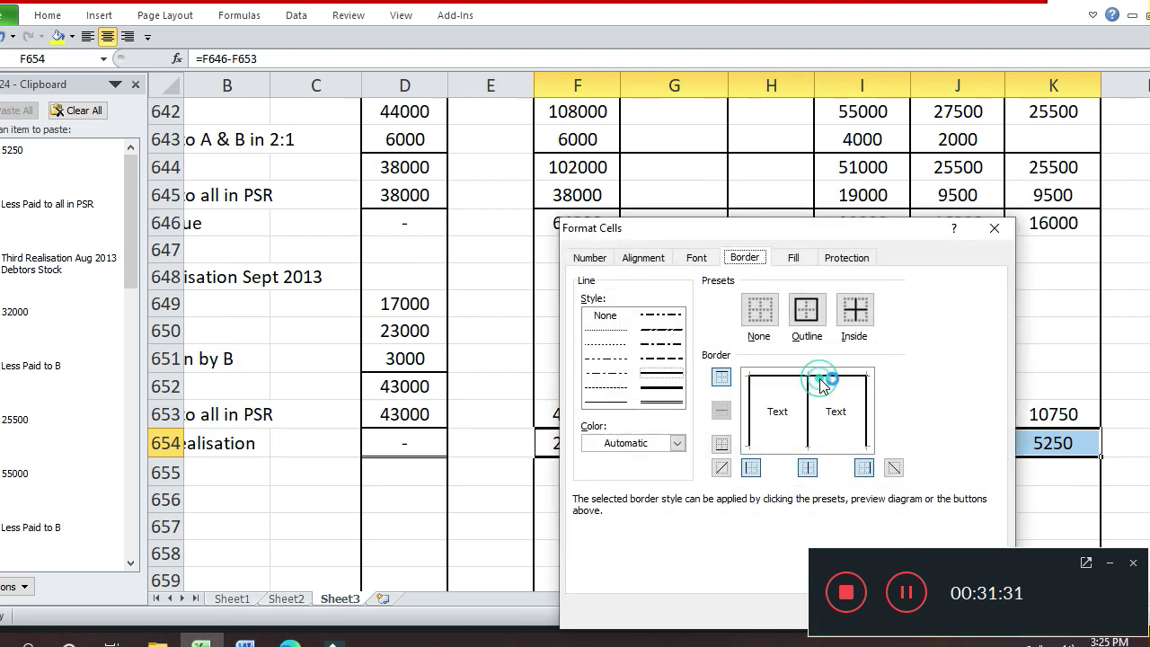
click(662, 387)
click(860, 449)
key(Return)
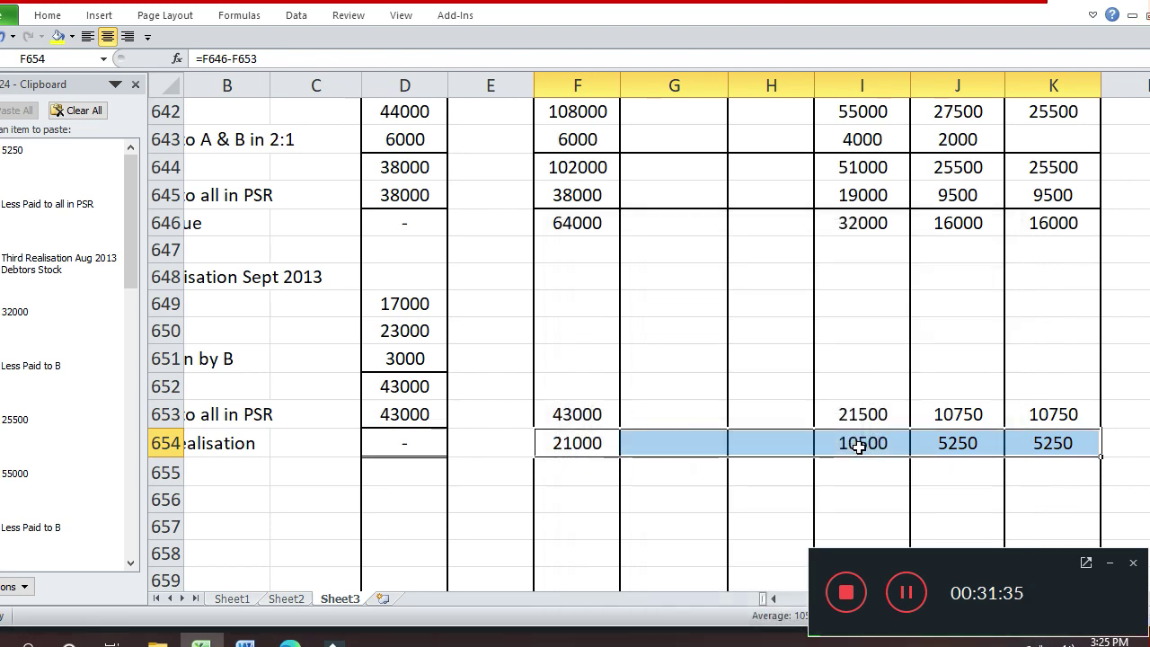